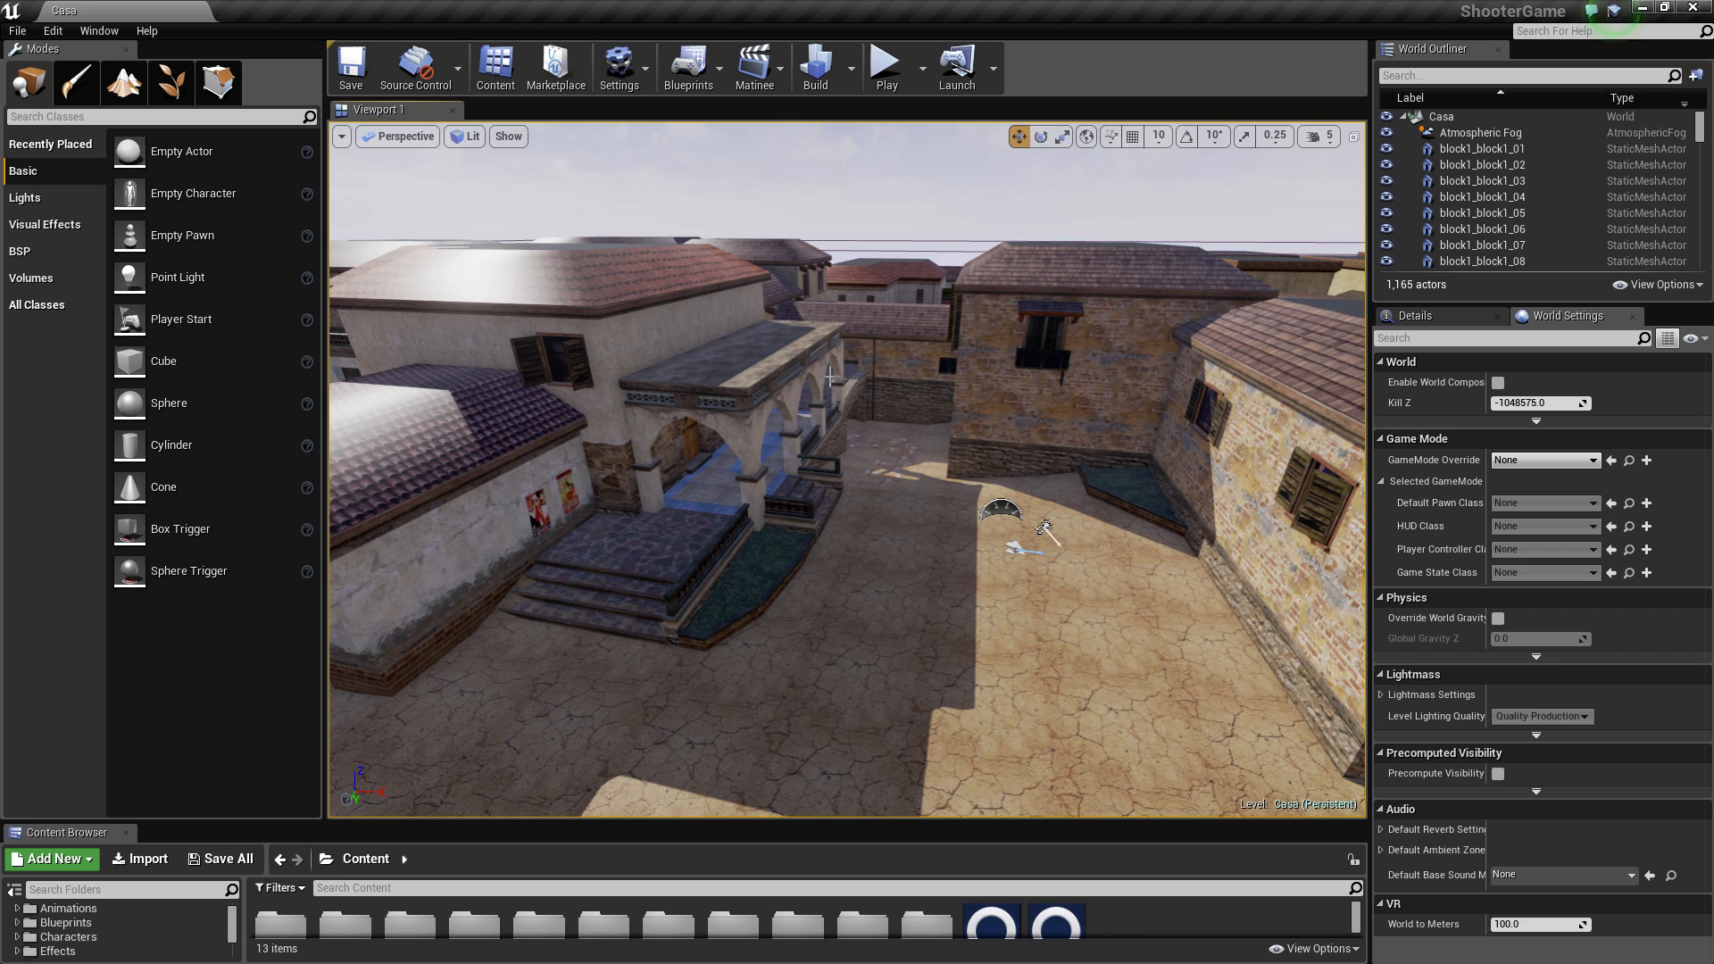
pyautogui.click(1614, 12)
pyautogui.keyDown('alt'); pyautogui.moveTo(893, 369); pyautogui.dragTo(1018, 393); pyautogui.keyUp('alt')
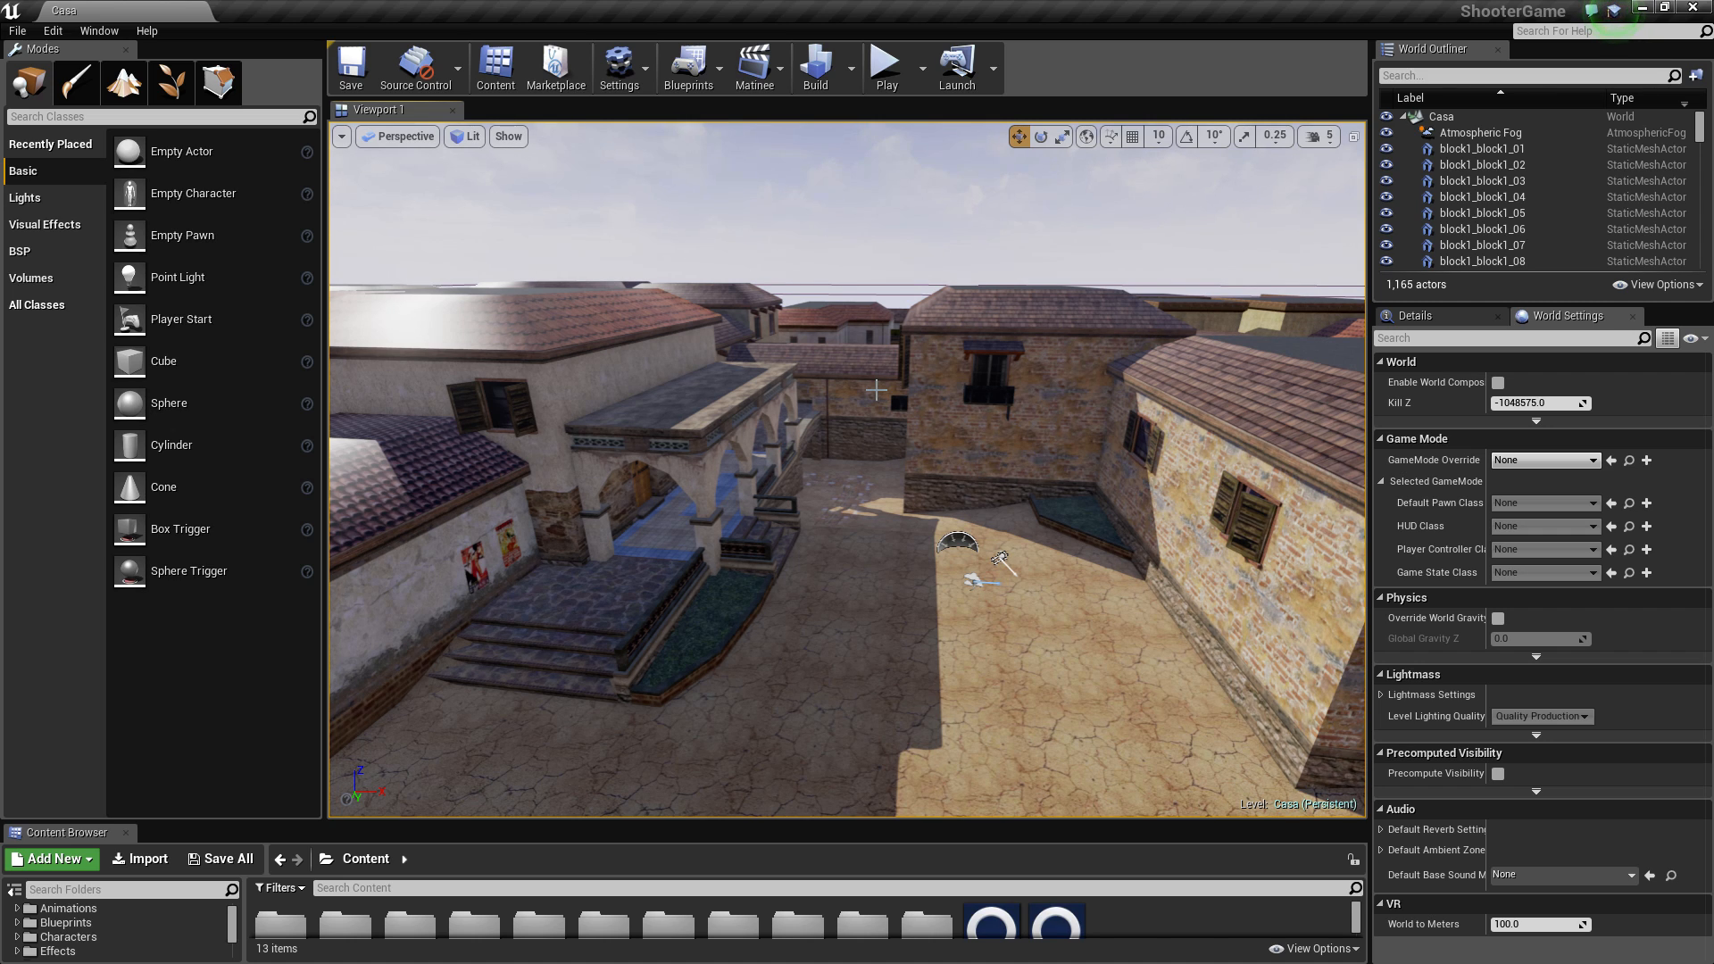
pyautogui.moveTo(704, 164); pyautogui.dragTo(704, 165, button='right')
pyautogui.press('w')
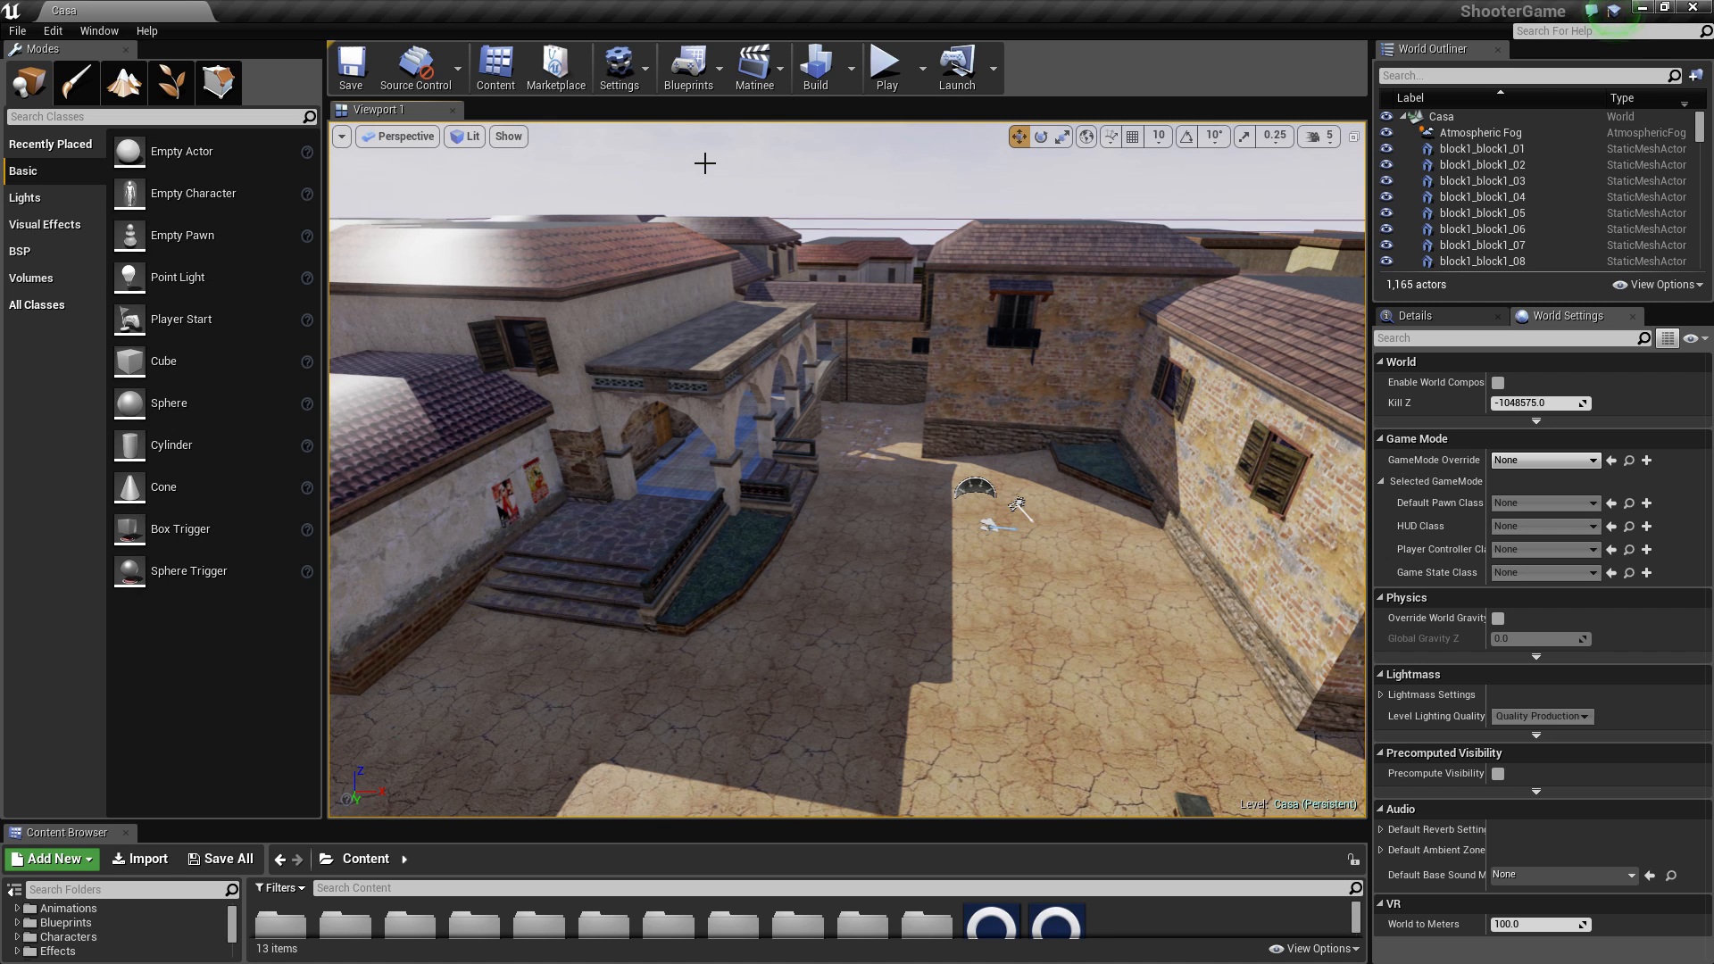
pyautogui.moveTo(1136, 472); pyautogui.dragTo(982, 420)
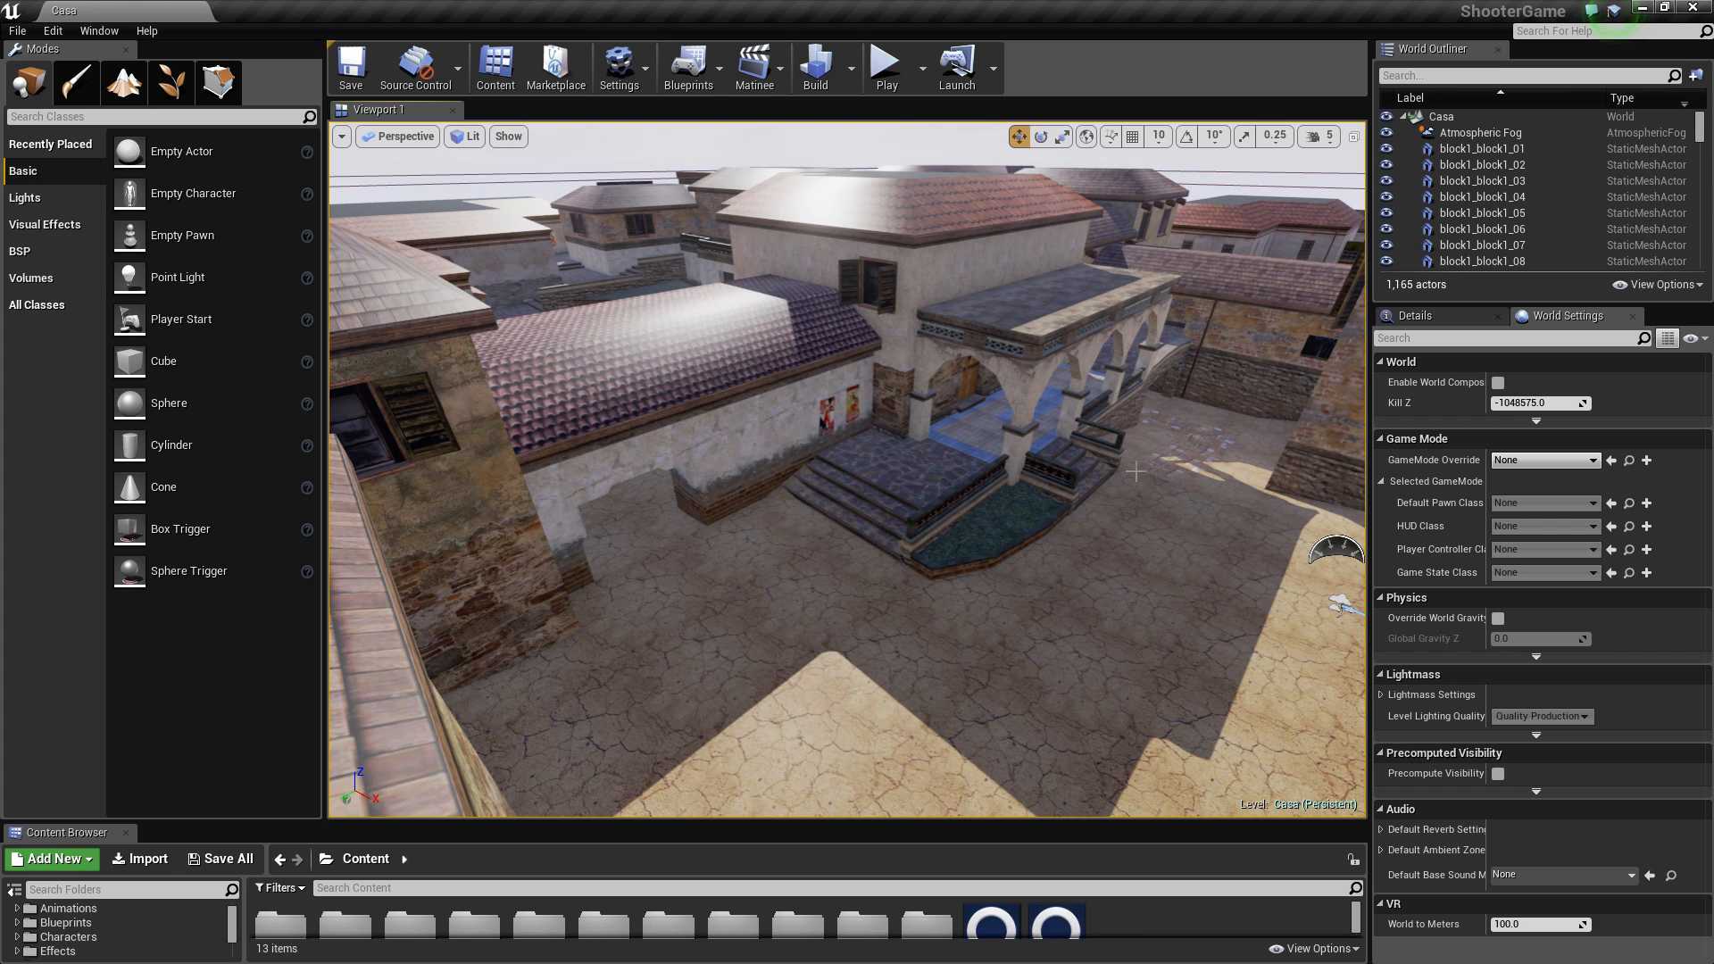
pyautogui.moveTo(912, 399); pyautogui.dragTo(786, 489, button='right')
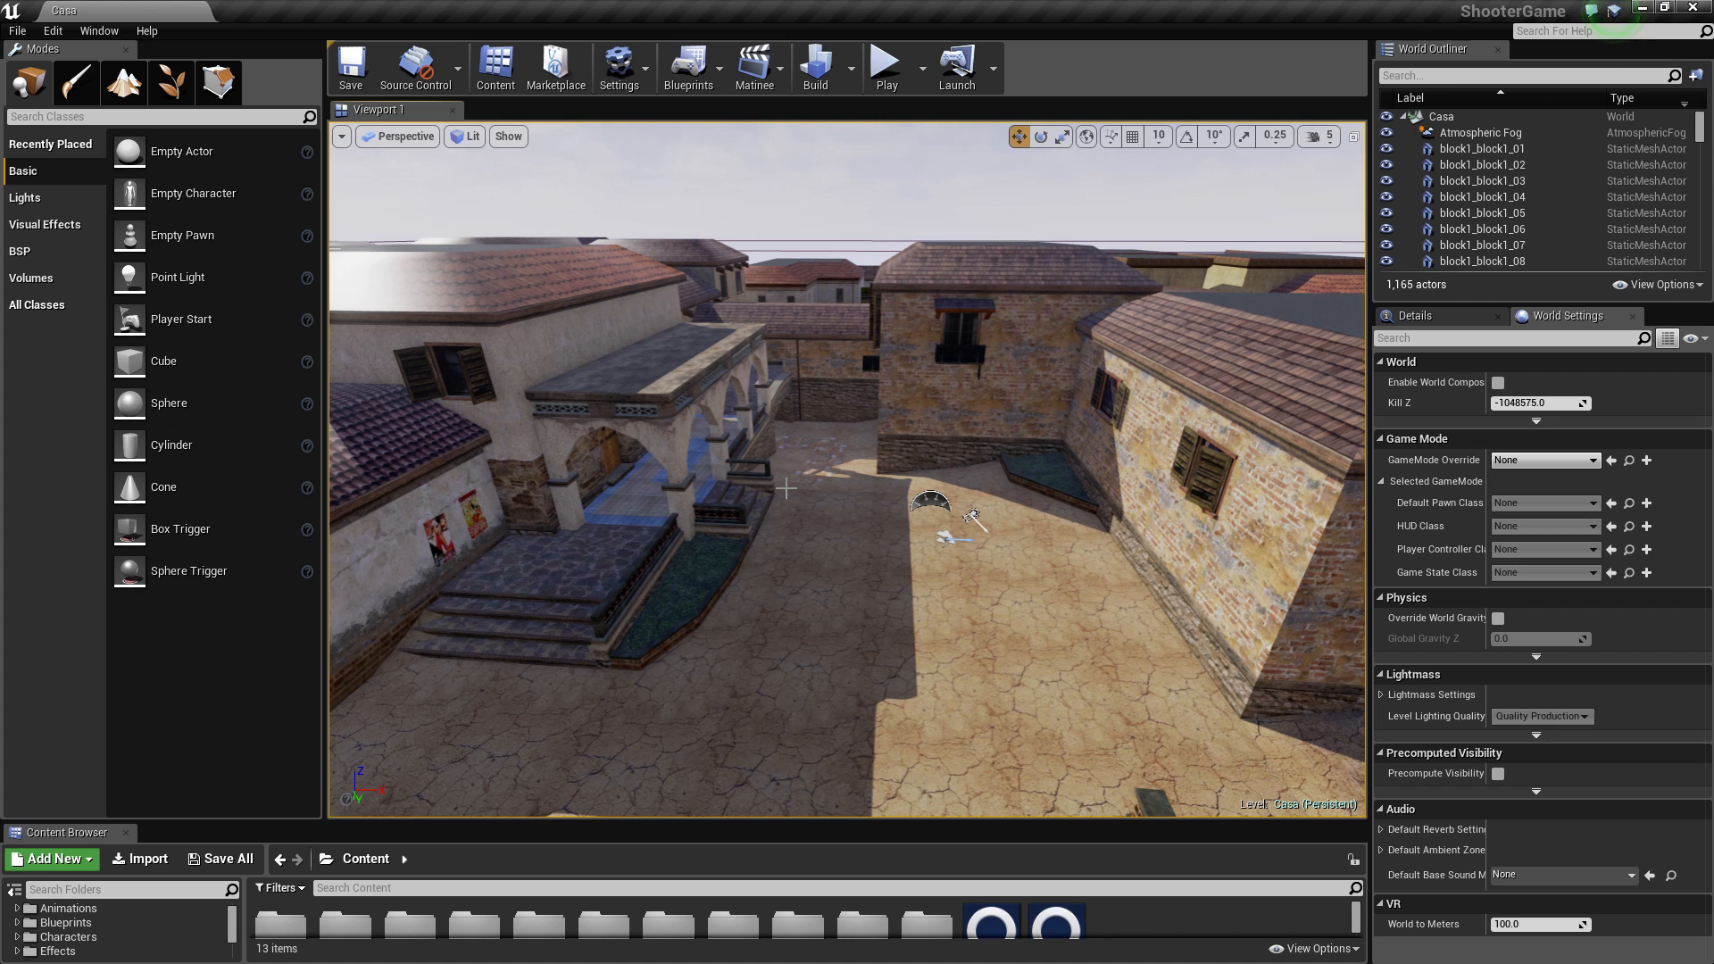
pyautogui.moveTo(787, 488); pyautogui.dragTo(755, 446, button='right')
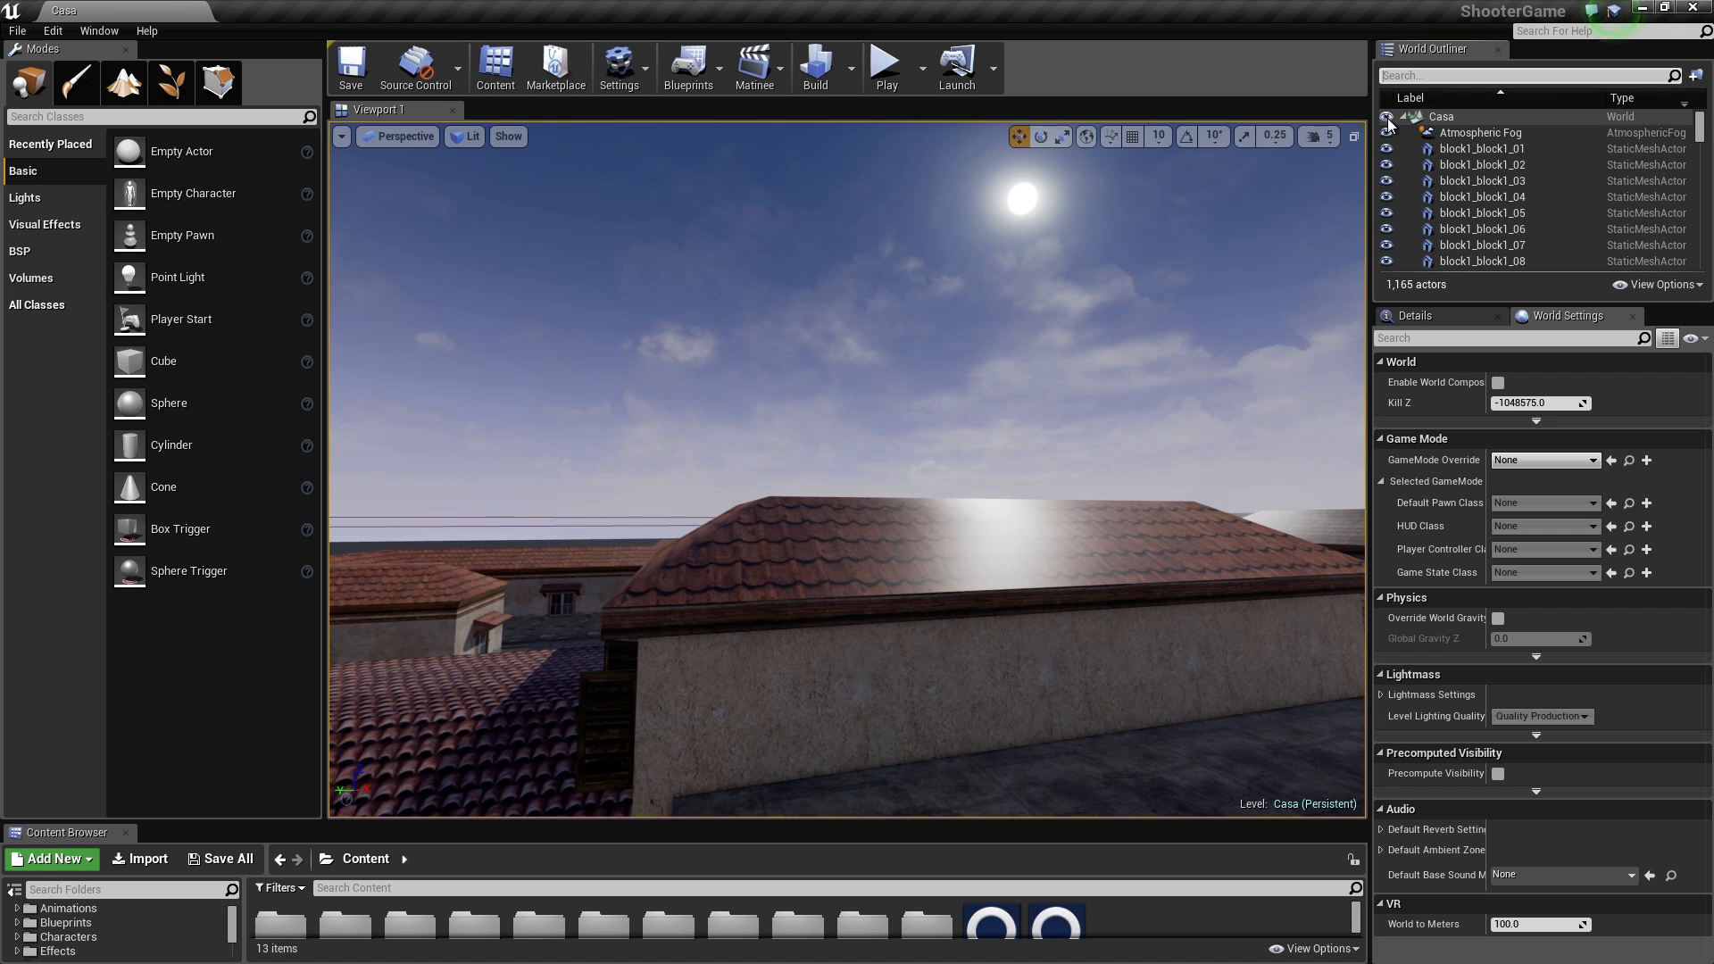
# Step: Search the level's actors for "impo" and show the details of the Lightmass Importance Volume
pyautogui.click(1428, 75)
pyautogui.write('impo')
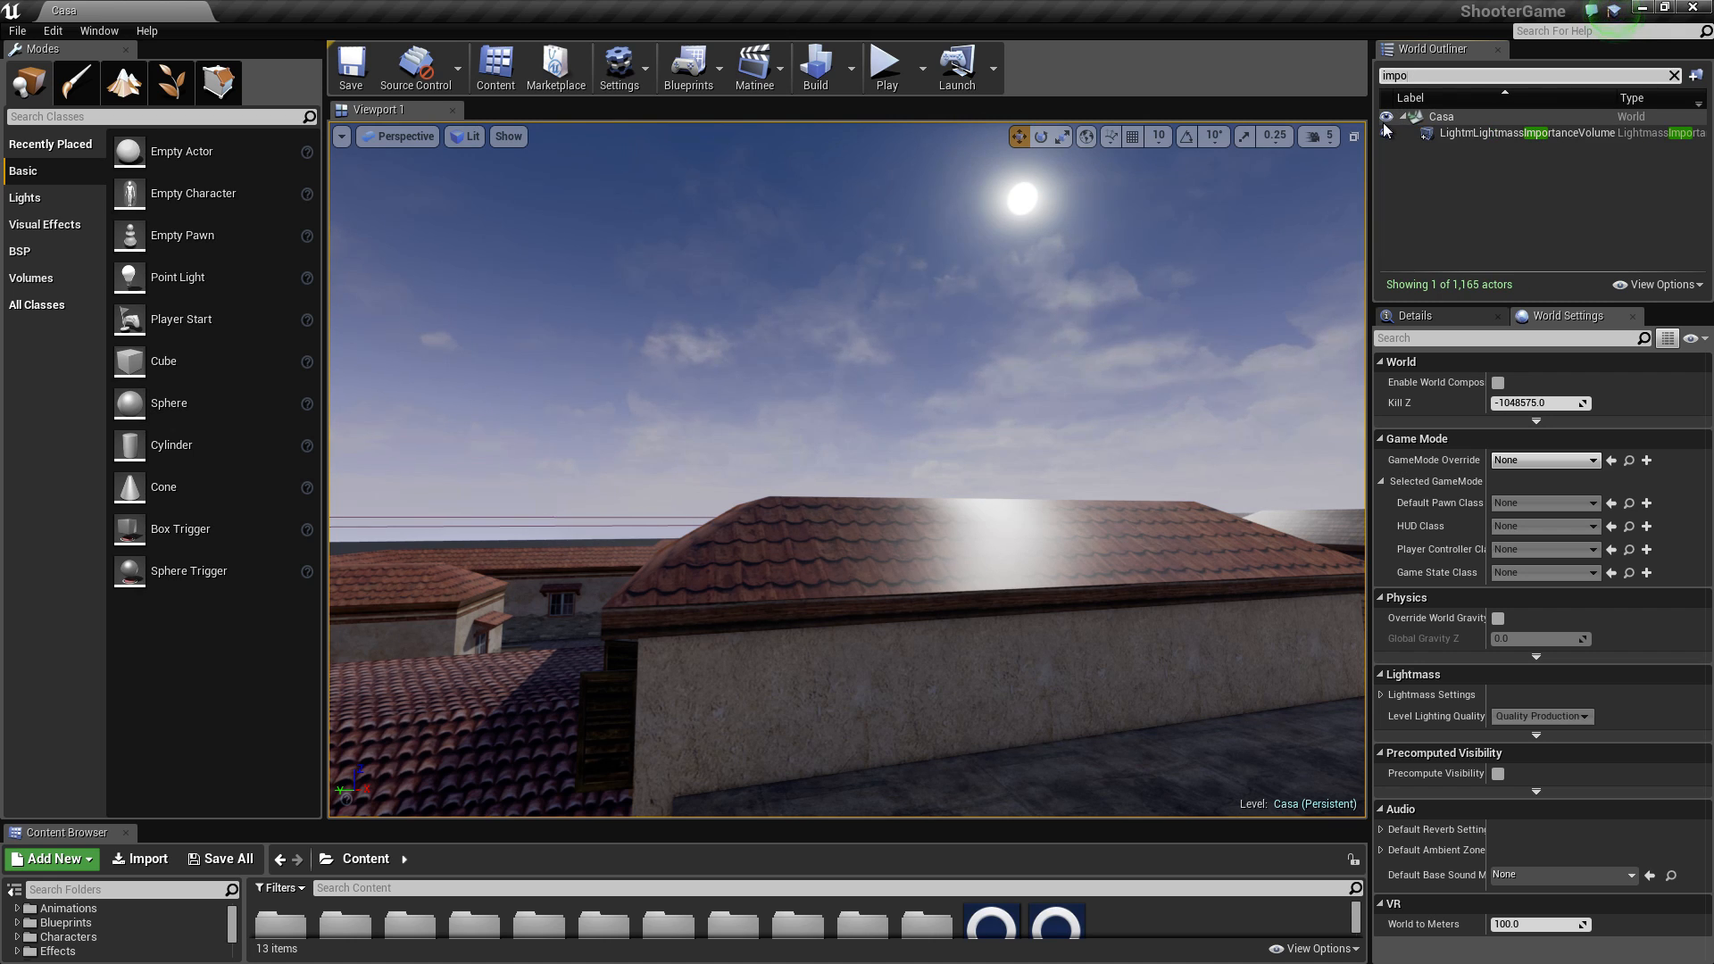
pyautogui.click(1521, 135)
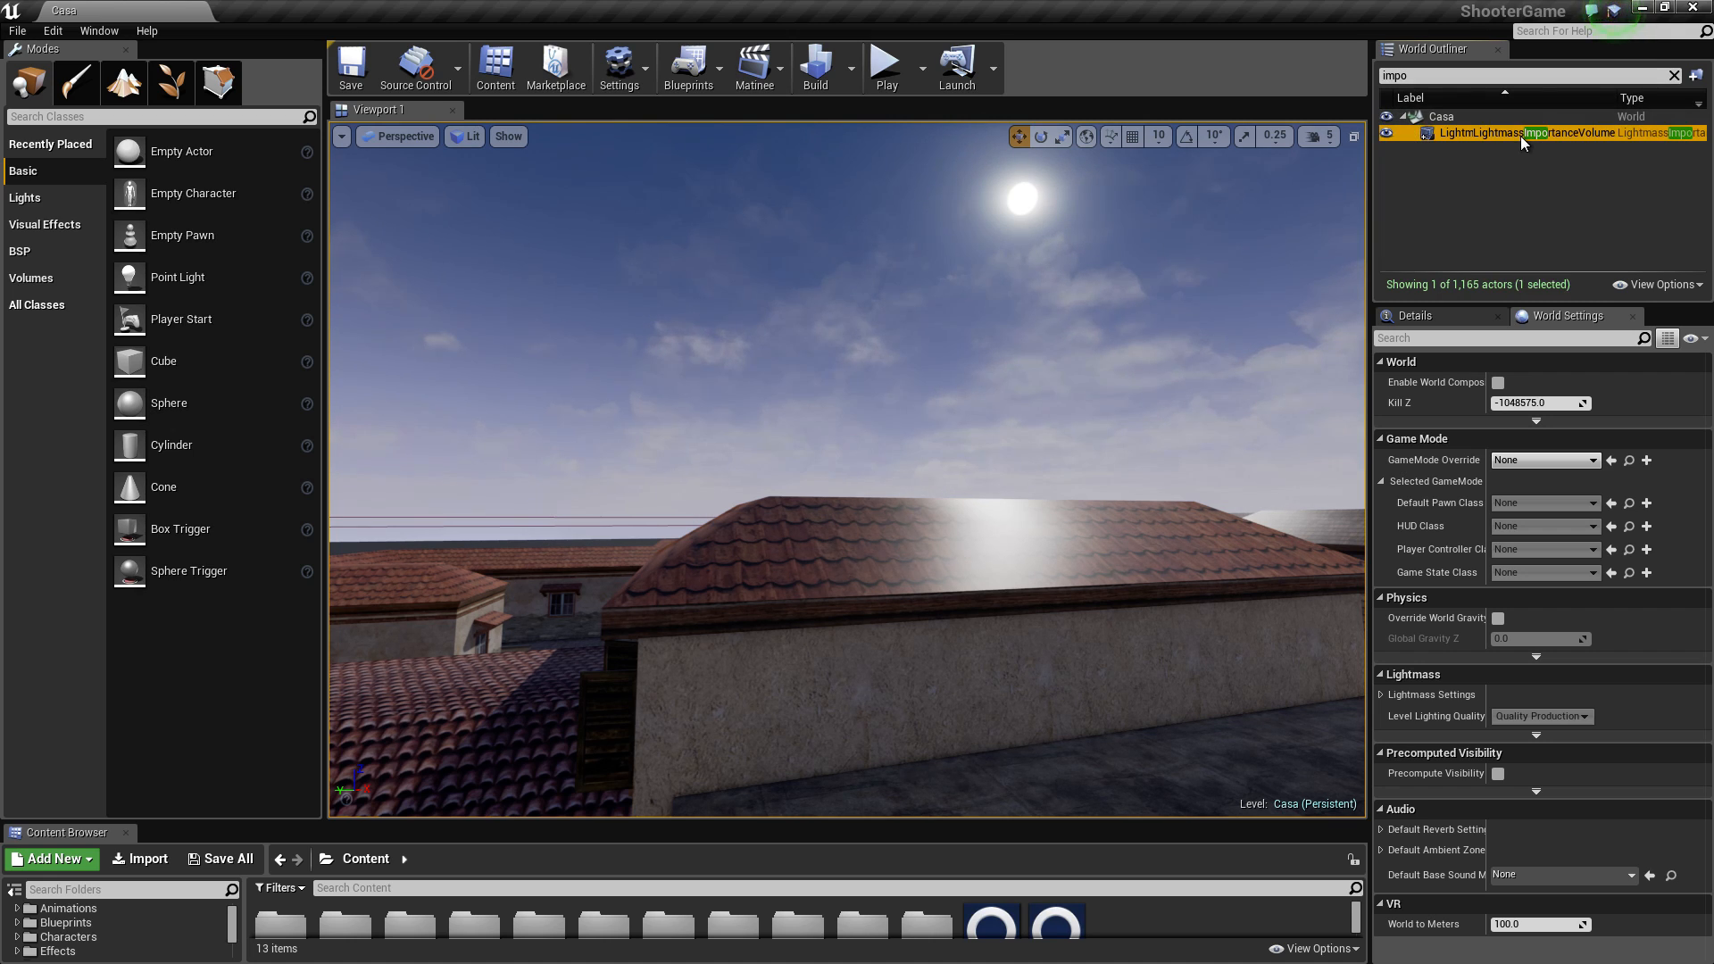
pyautogui.click(1428, 315)
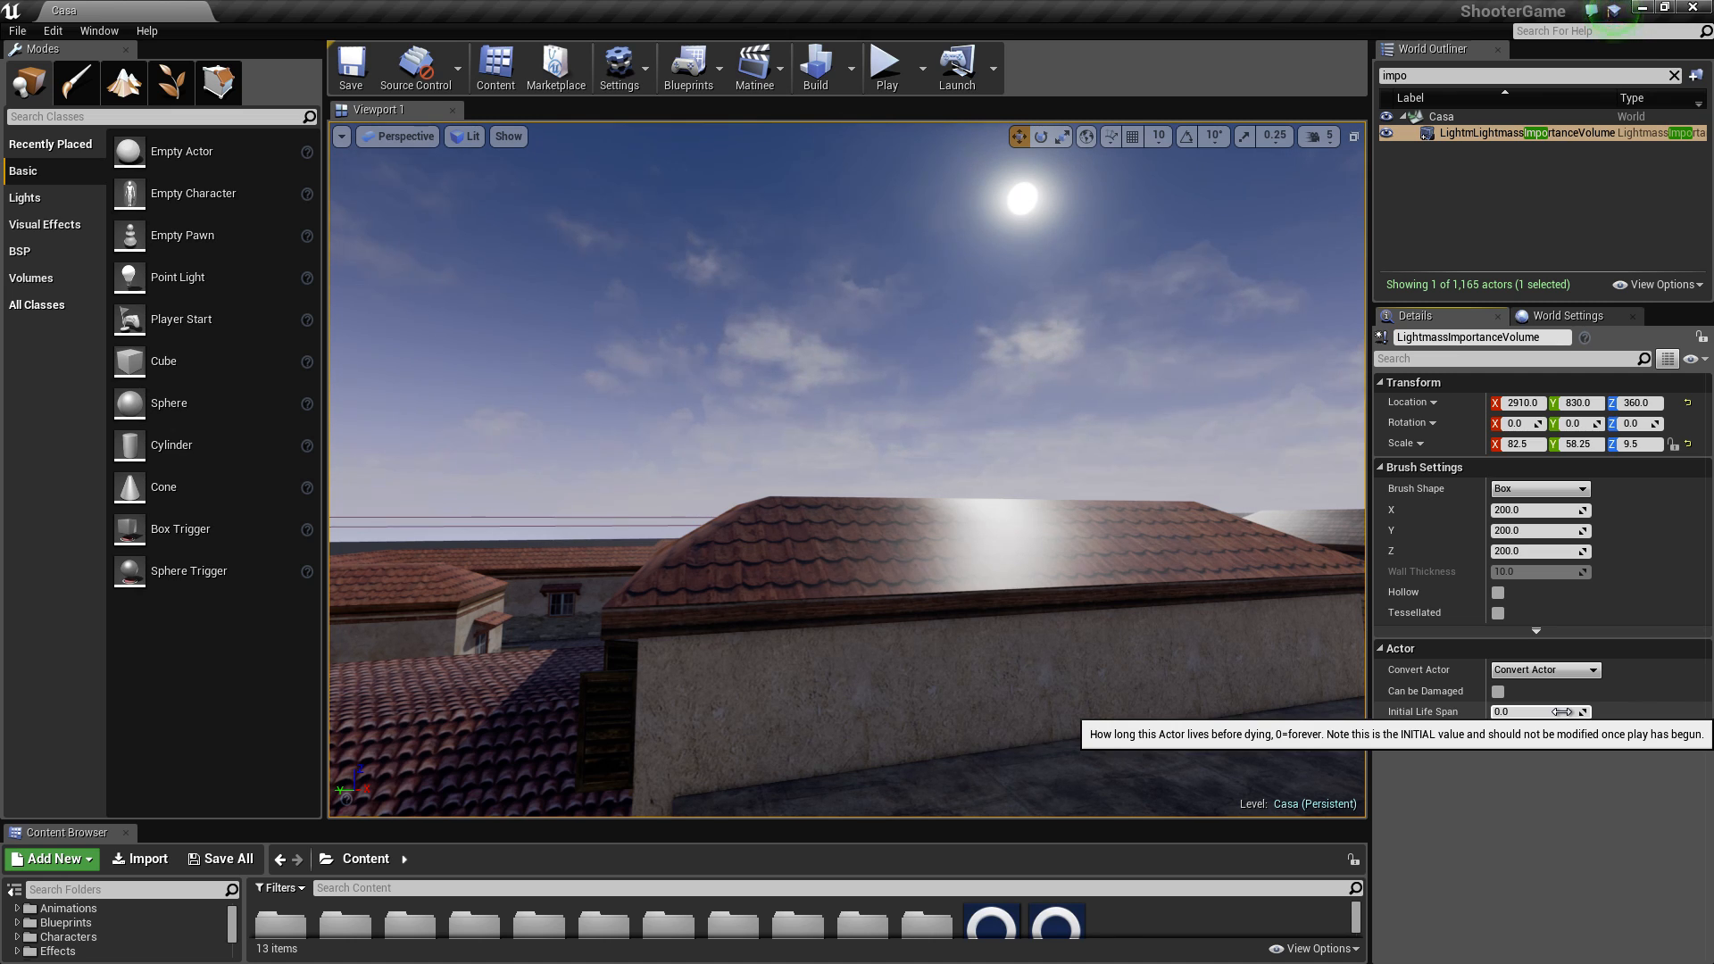
# Step: Select the Atmospheric Fog actor in the courtyard and clear the actor search filter
pyautogui.moveTo(675, 410)
pyautogui.mouseDown(button='right')
pyautogui.moveTo(684, 518)
pyautogui.moveTo(687, 464)
pyautogui.moveTo(652, 442)
pyautogui.moveTo(657, 408)
pyautogui.mouseUp(button='right')
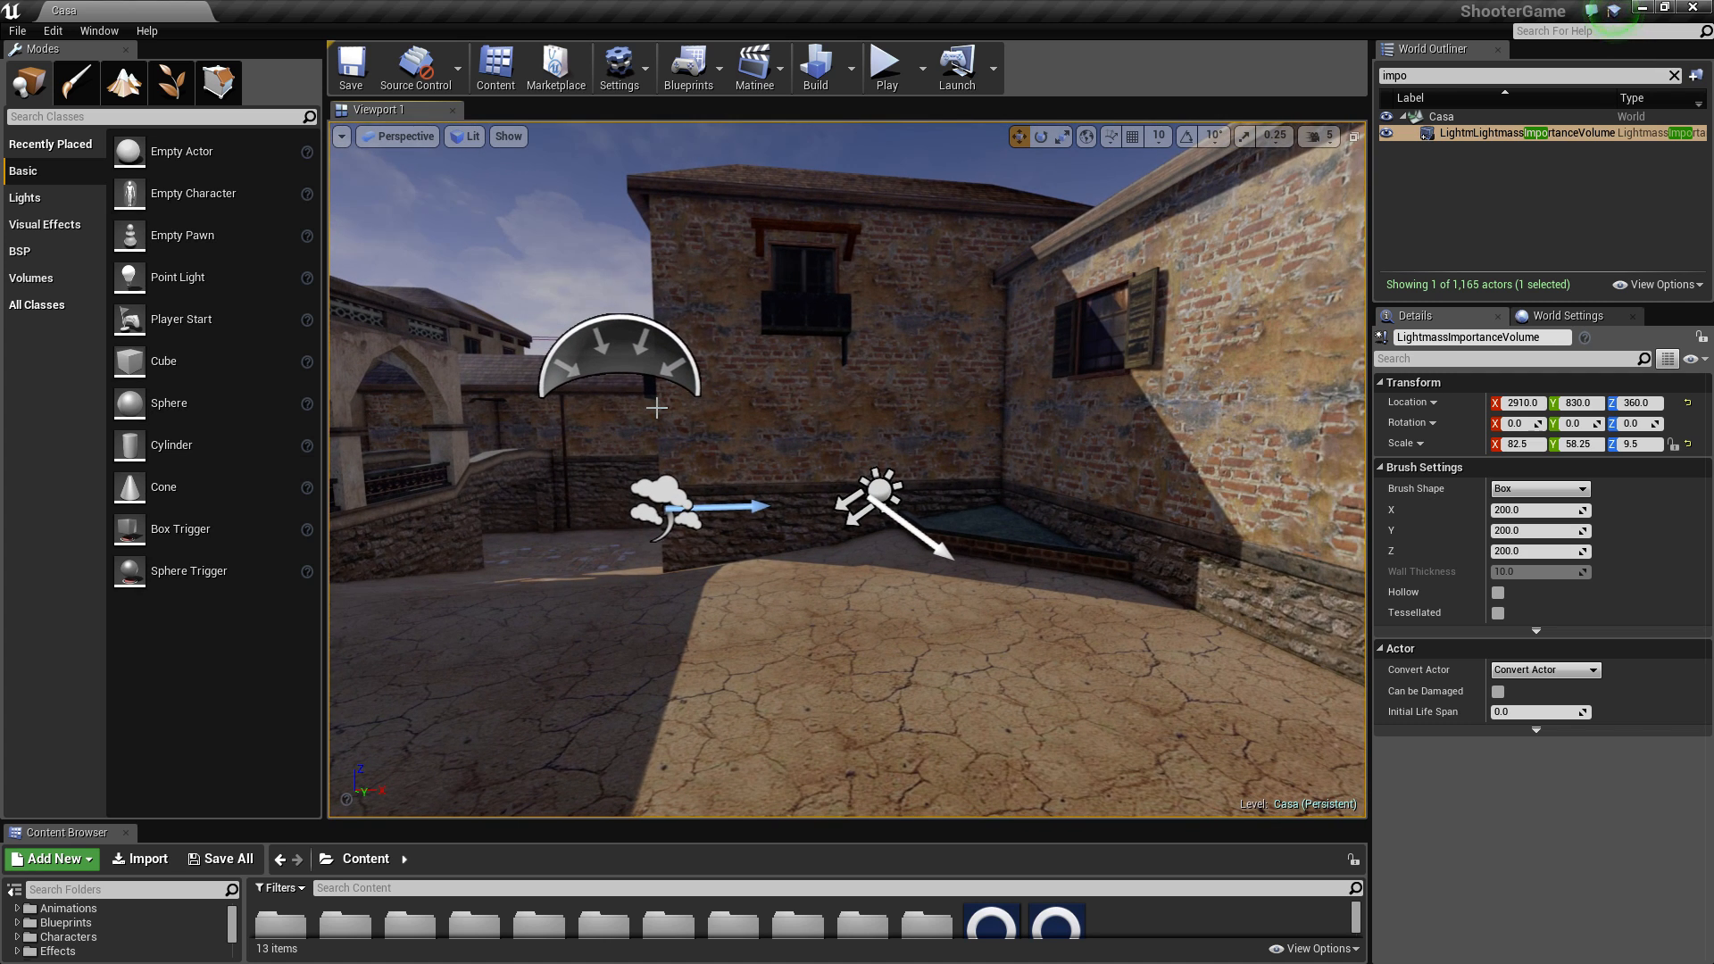
pyautogui.moveTo(566, 429); pyautogui.dragTo(756, 445, button='right')
pyautogui.scroll(-5, 778, 347)
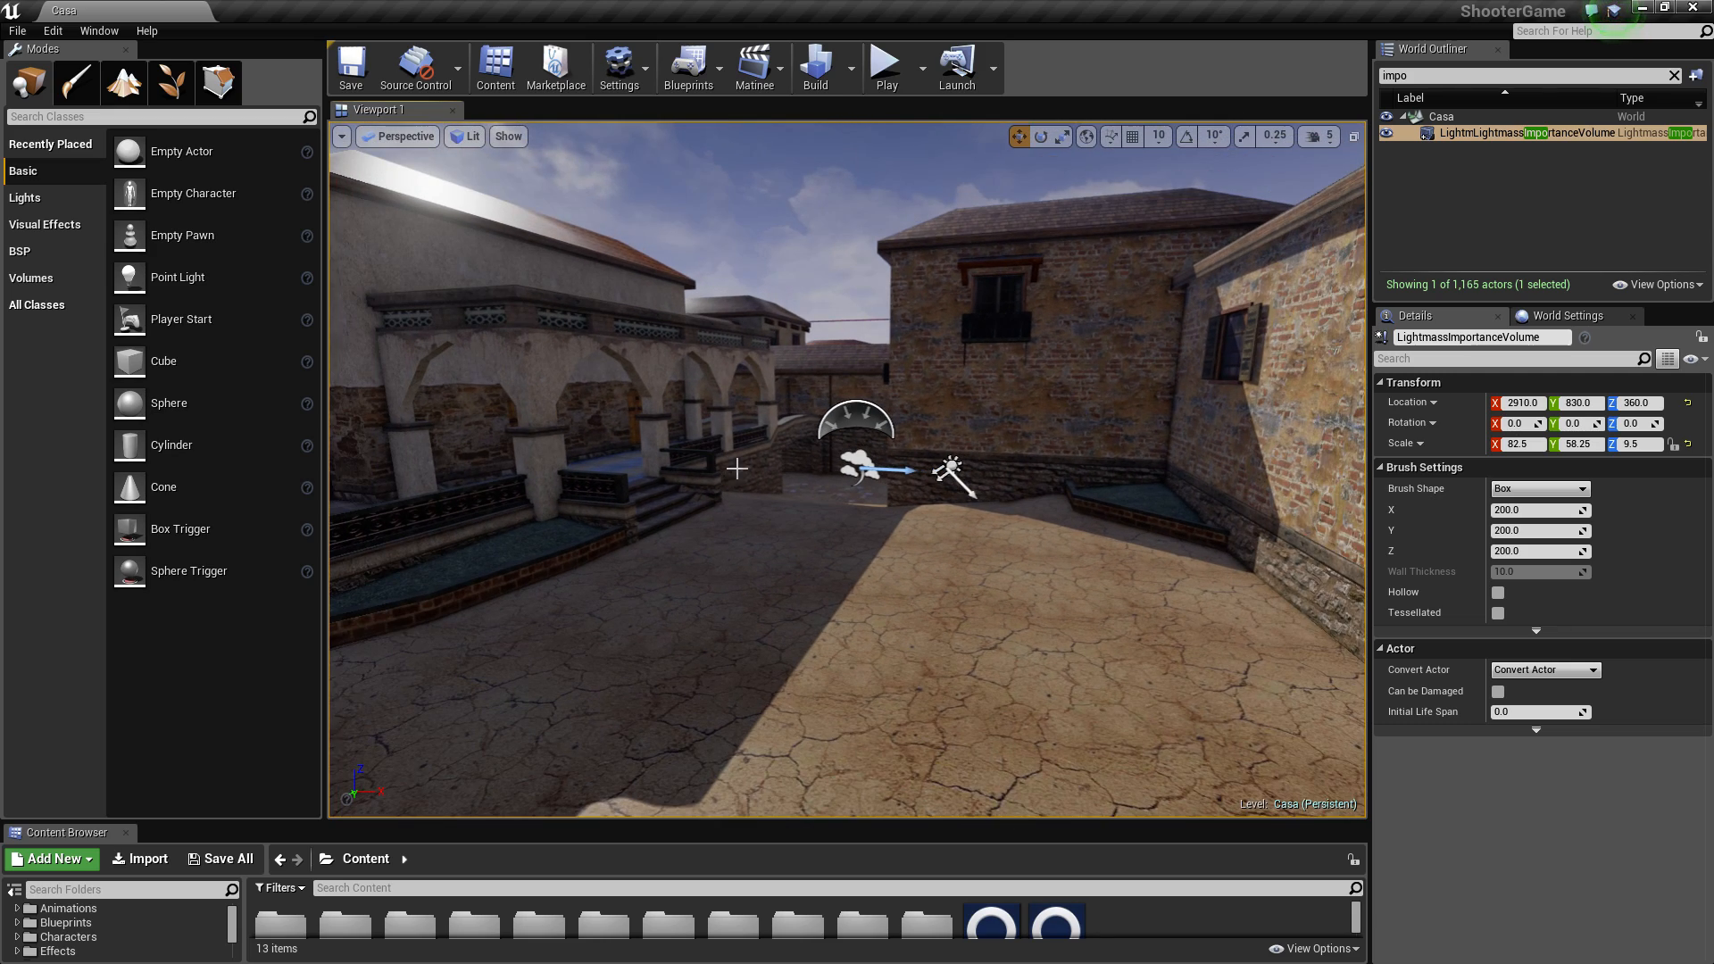
pyautogui.moveTo(778, 346)
pyautogui.mouseDown(button='right')
pyautogui.moveTo(782, 294)
pyautogui.moveTo(786, 357)
pyautogui.mouseUp(button='right')
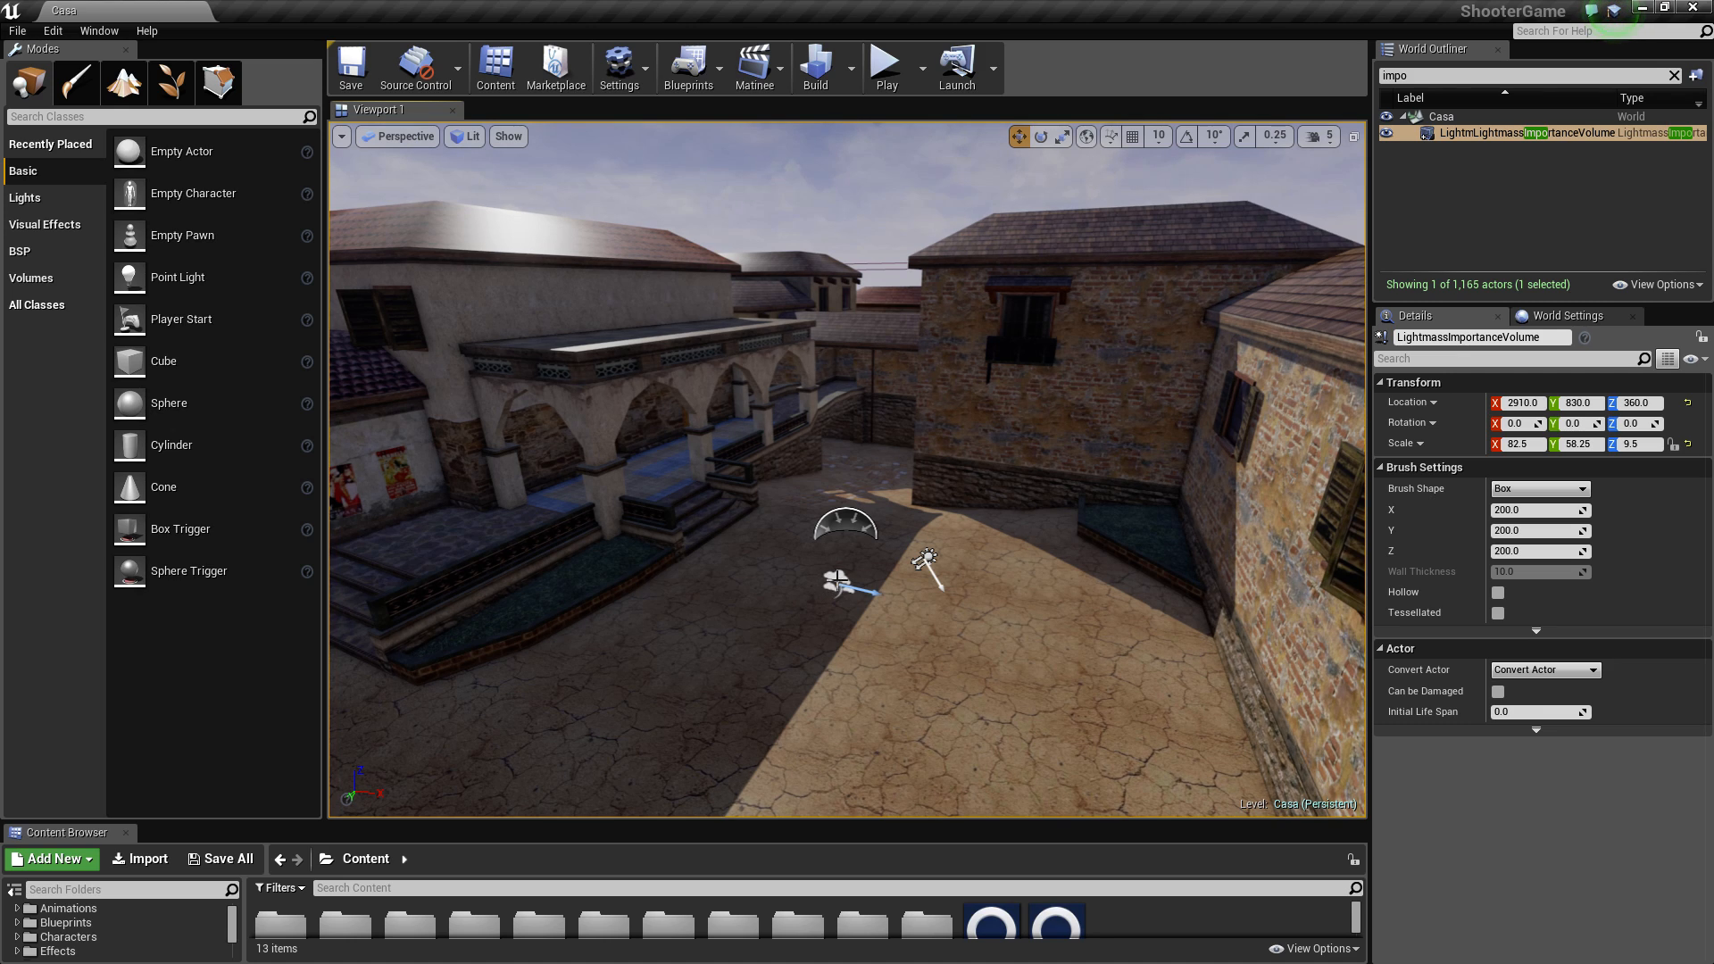
pyautogui.click(822, 596)
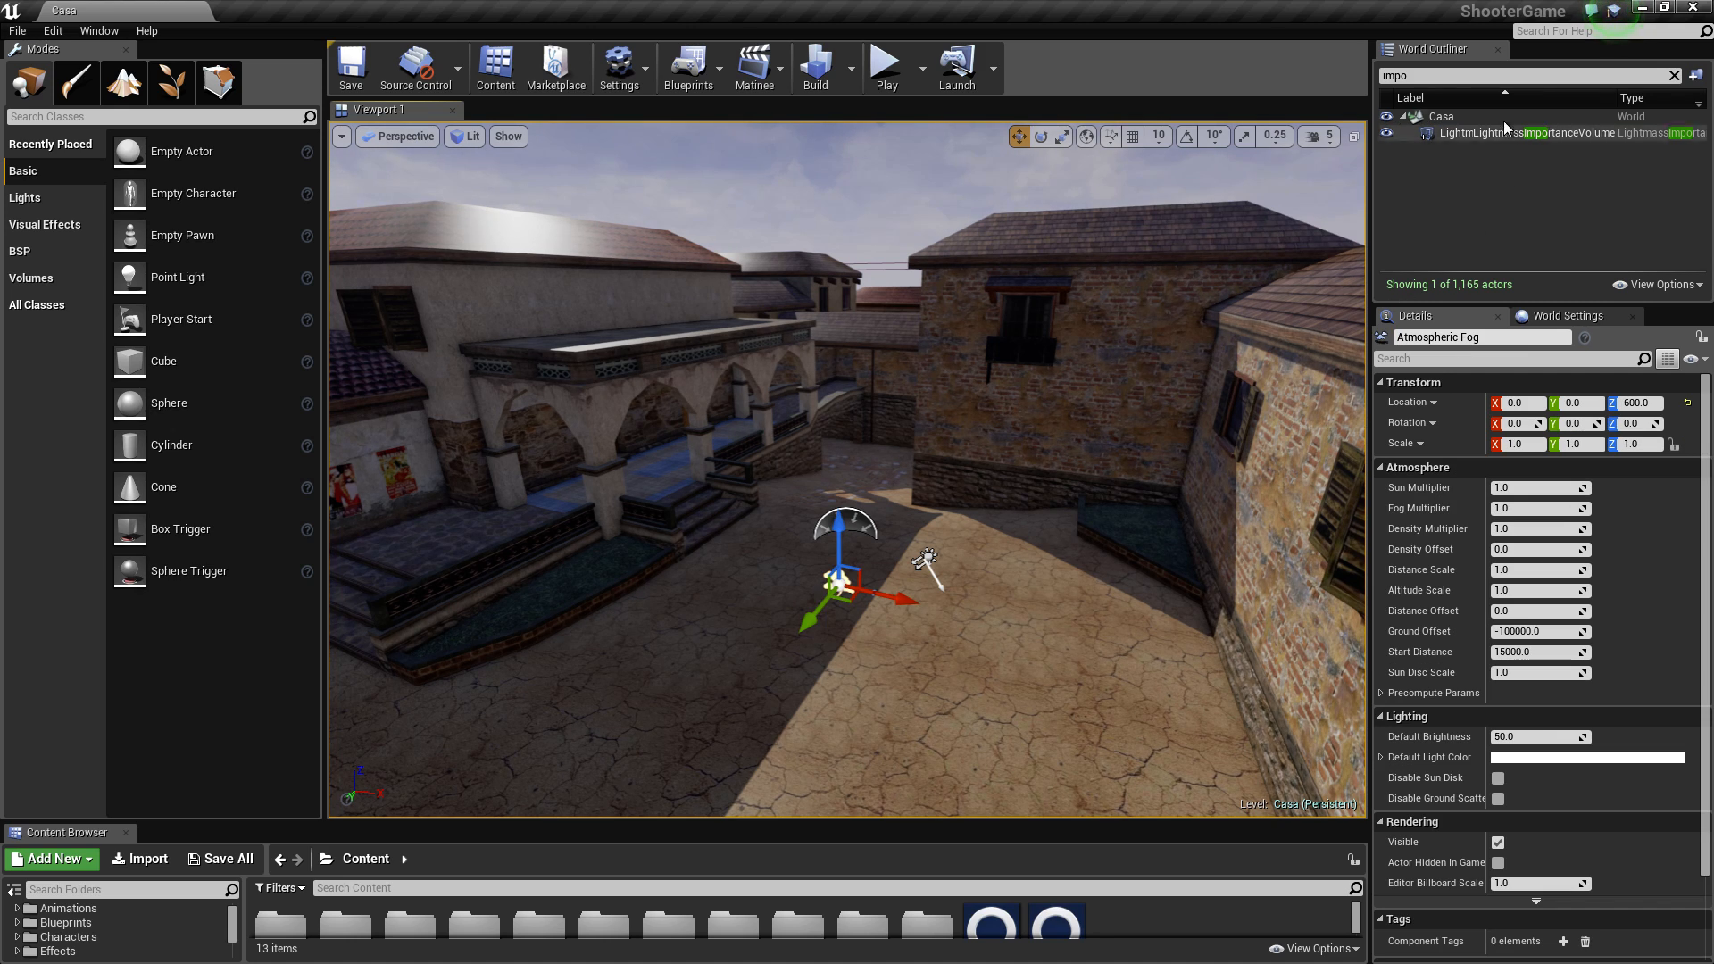
pyautogui.click(1440, 75)
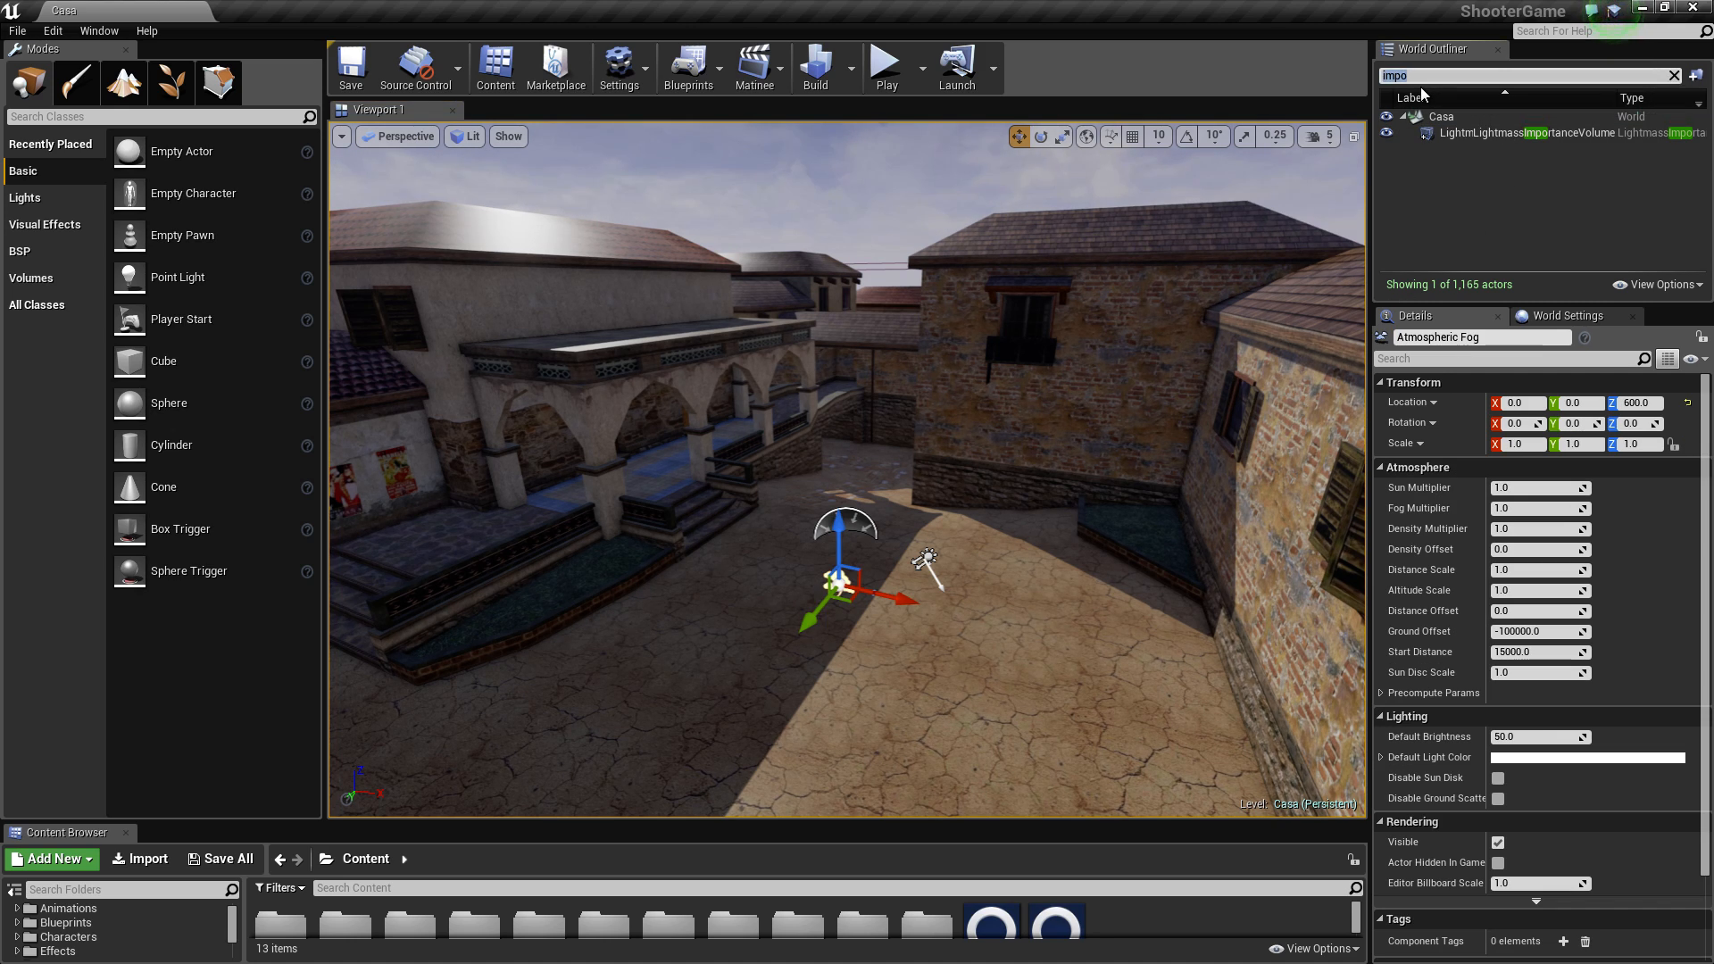
pyautogui.press('BackSpace')
pyautogui.press('BackSpace')
pyautogui.press('BackSpace')
pyautogui.press('BackSpace')
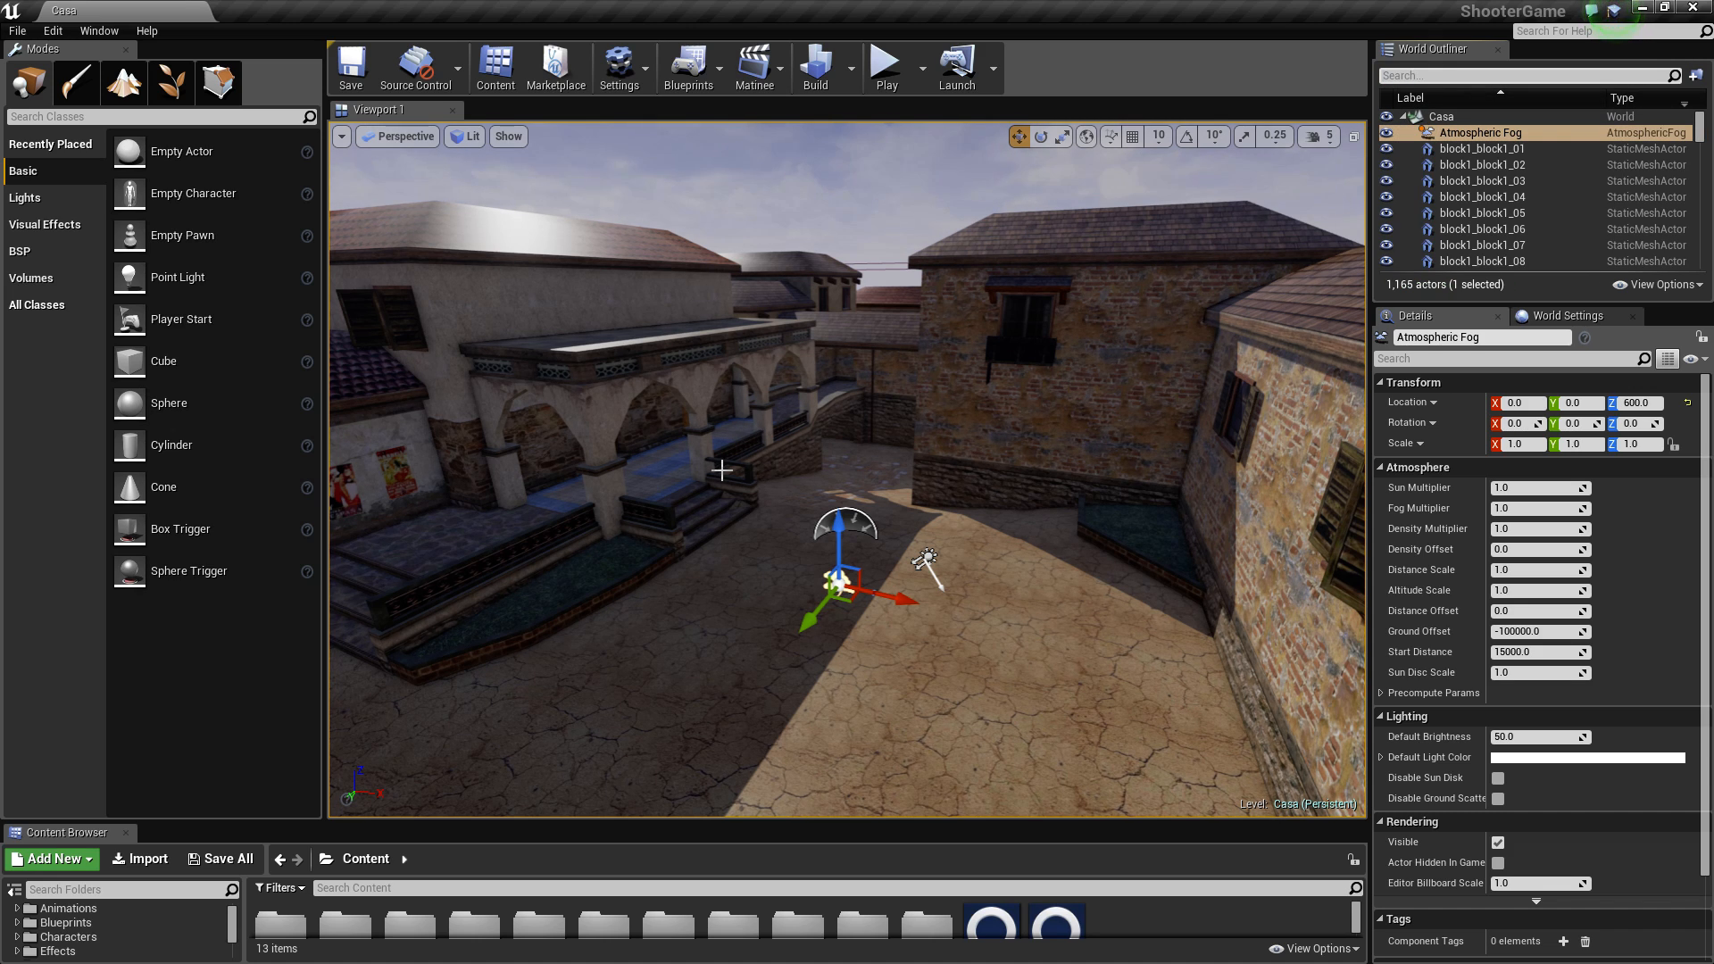
# Step: Raise the Atmospheric Fog's sun multiplier to about 3.77, fog multiplier to about 6.5 and density multiplier to about 1.66
pyautogui.moveTo(818, 510); pyautogui.dragTo(1005, 329, button='right')
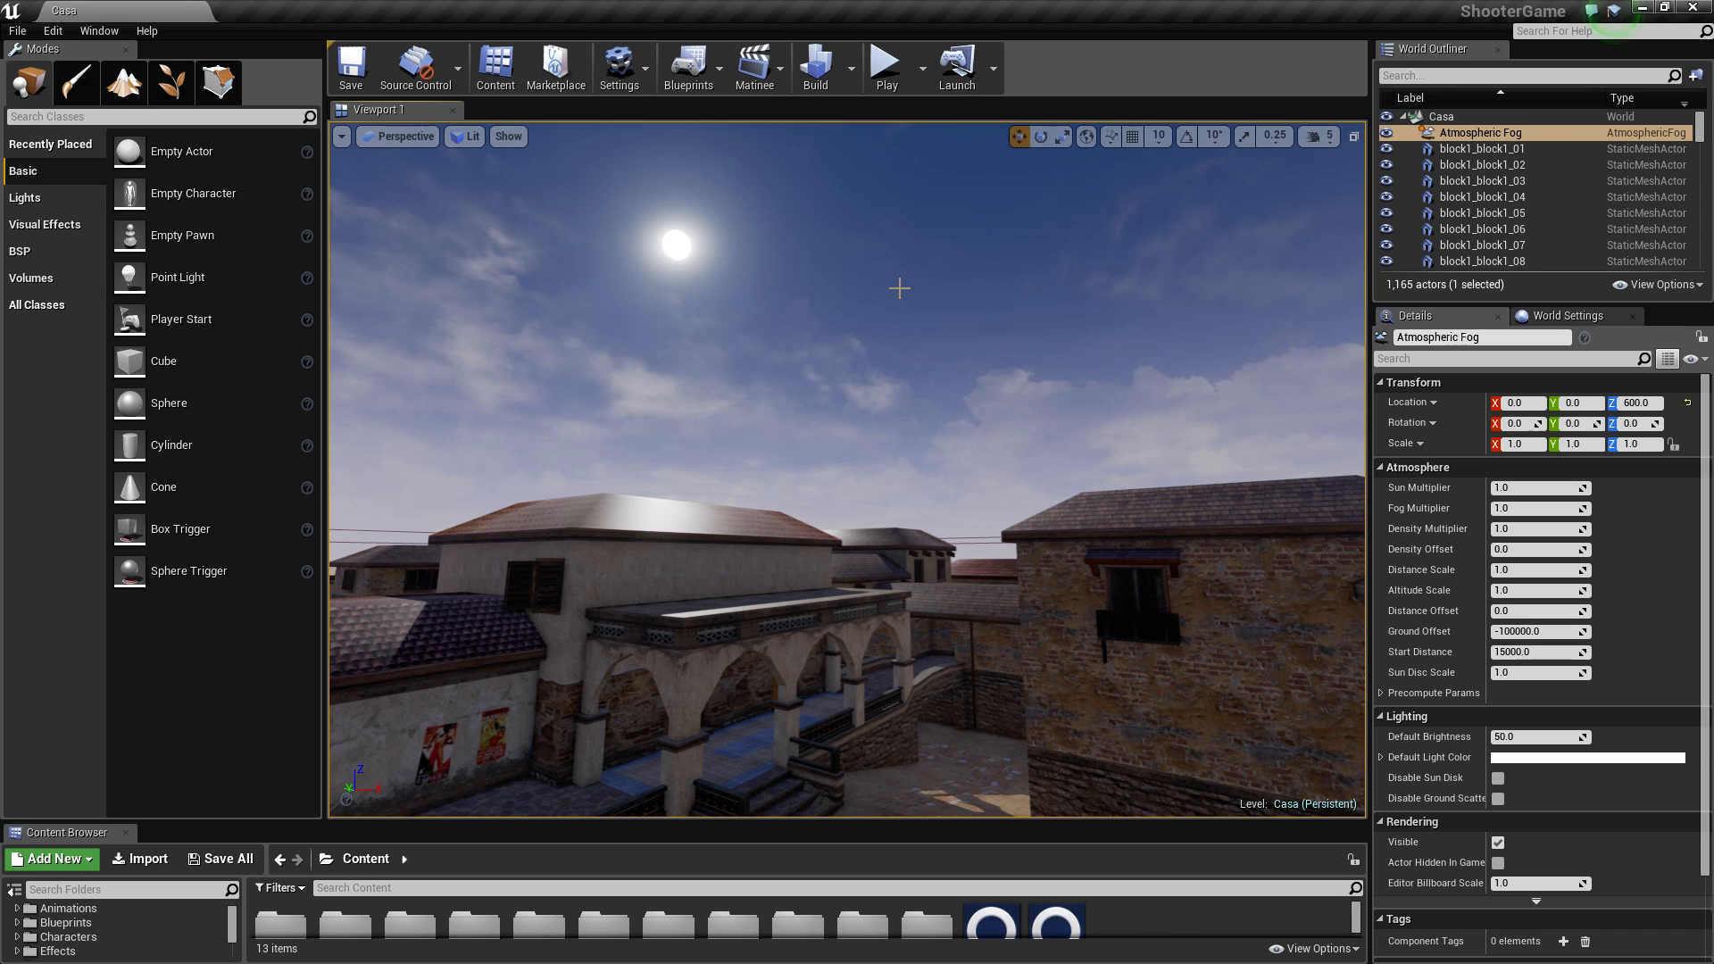
pyautogui.moveTo(934, 542); pyautogui.dragTo(949, 530, button='right')
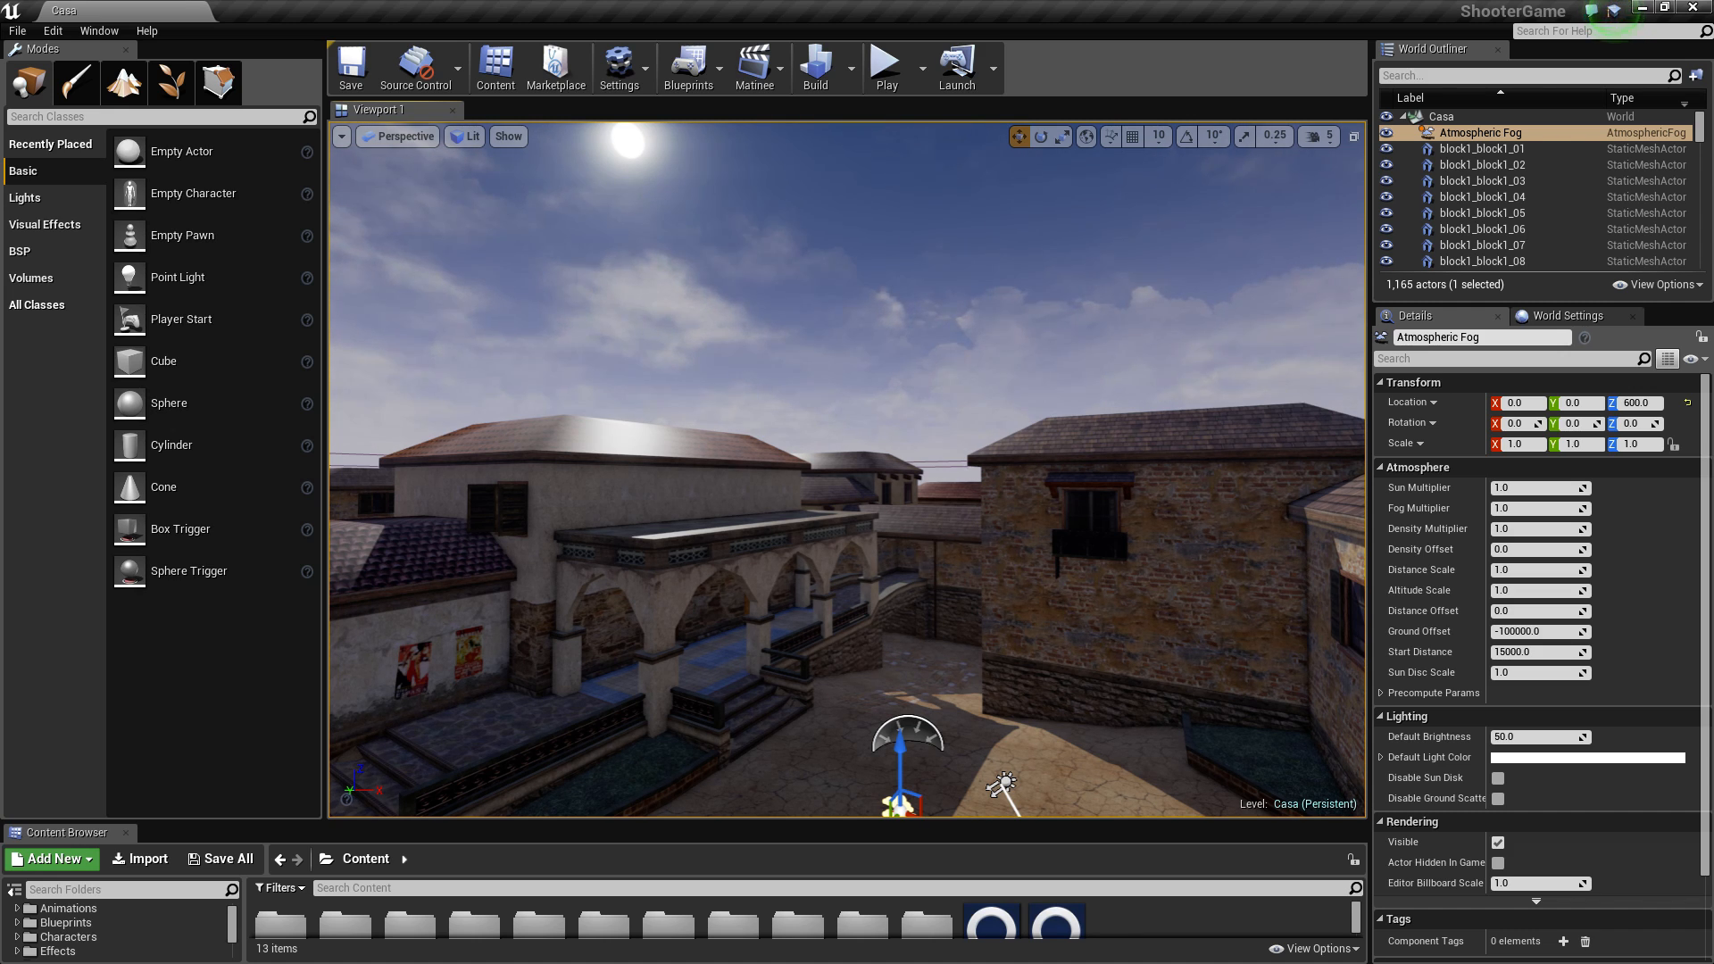
pyautogui.moveTo(949, 530); pyautogui.dragTo(899, 582, button='right')
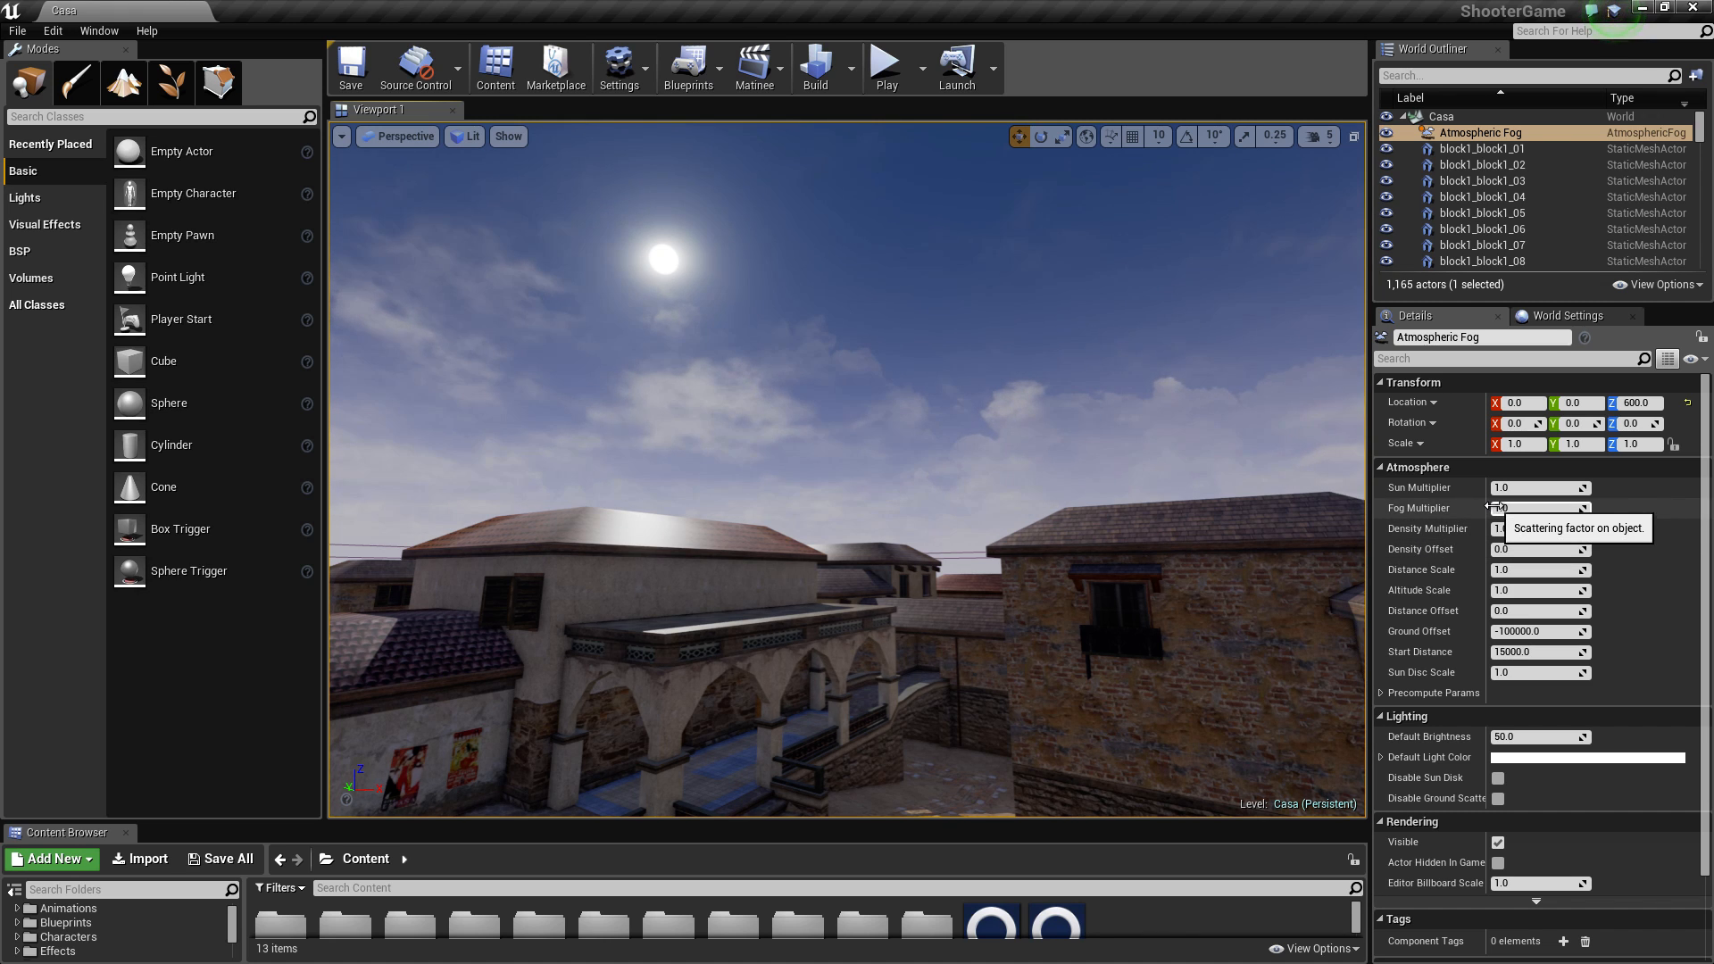
pyautogui.moveTo(1518, 488)
pyautogui.mouseDown()
pyautogui.moveTo(1602, 487)
pyautogui.moveTo(1523, 488)
pyautogui.mouseUp()
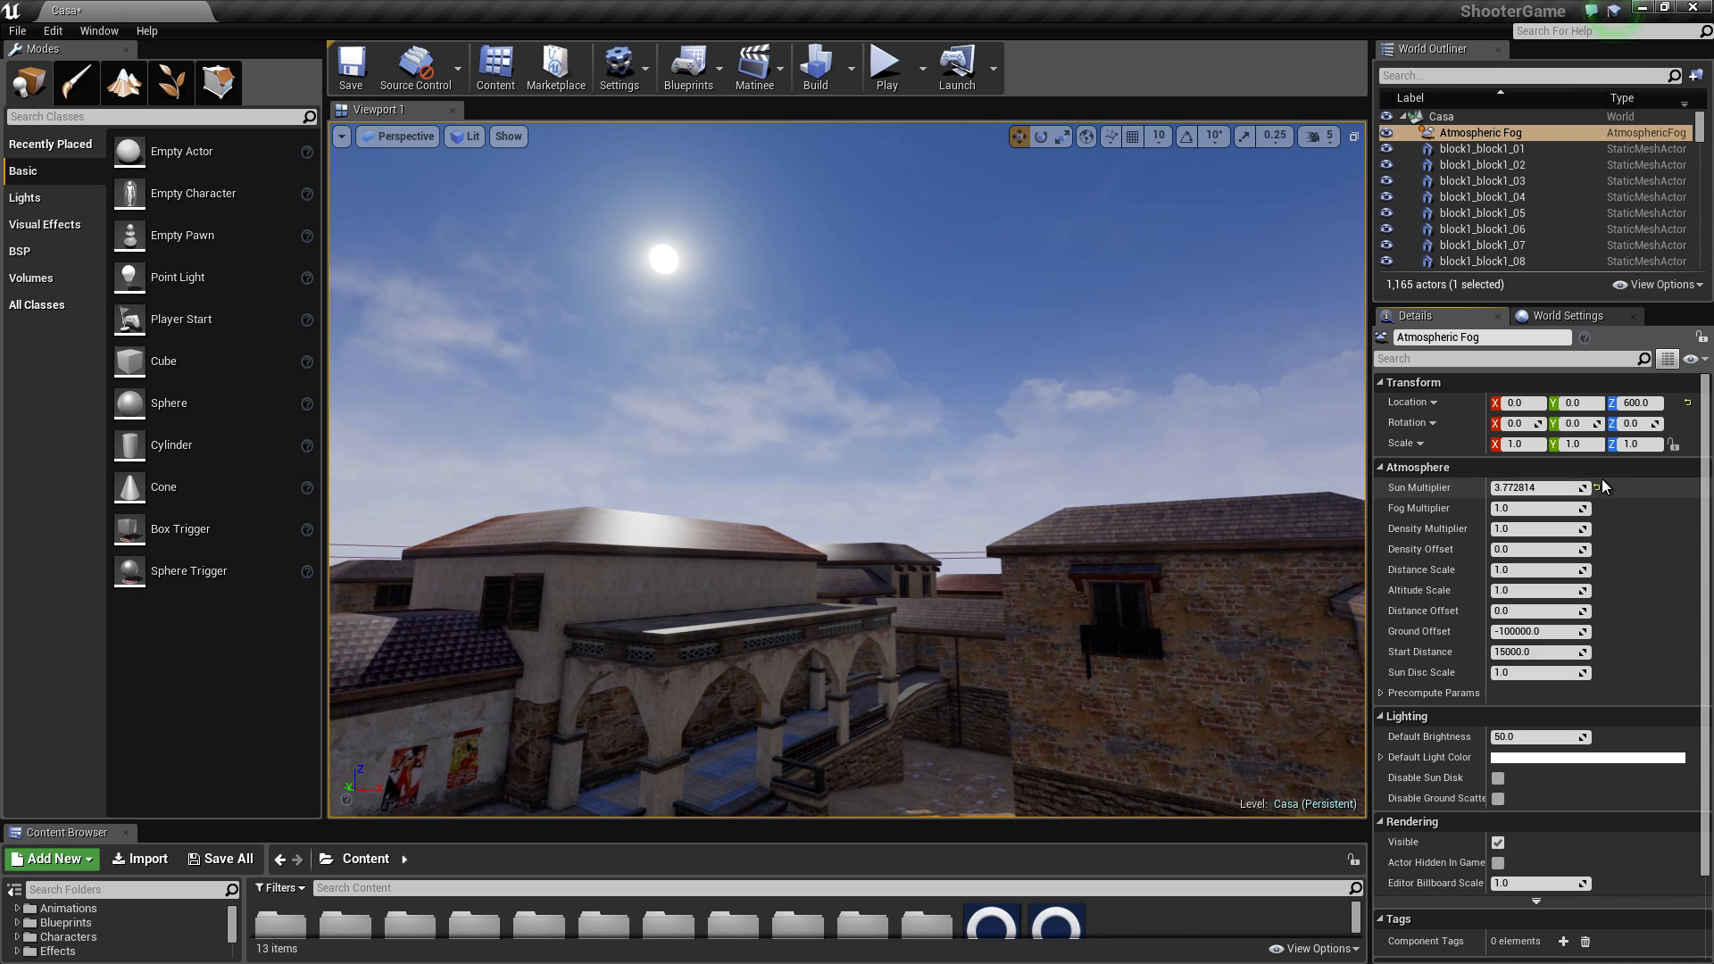
pyautogui.moveTo(1518, 508)
pyautogui.mouseDown()
pyautogui.moveTo(1554, 508)
pyautogui.moveTo(1540, 529)
pyautogui.mouseUp()
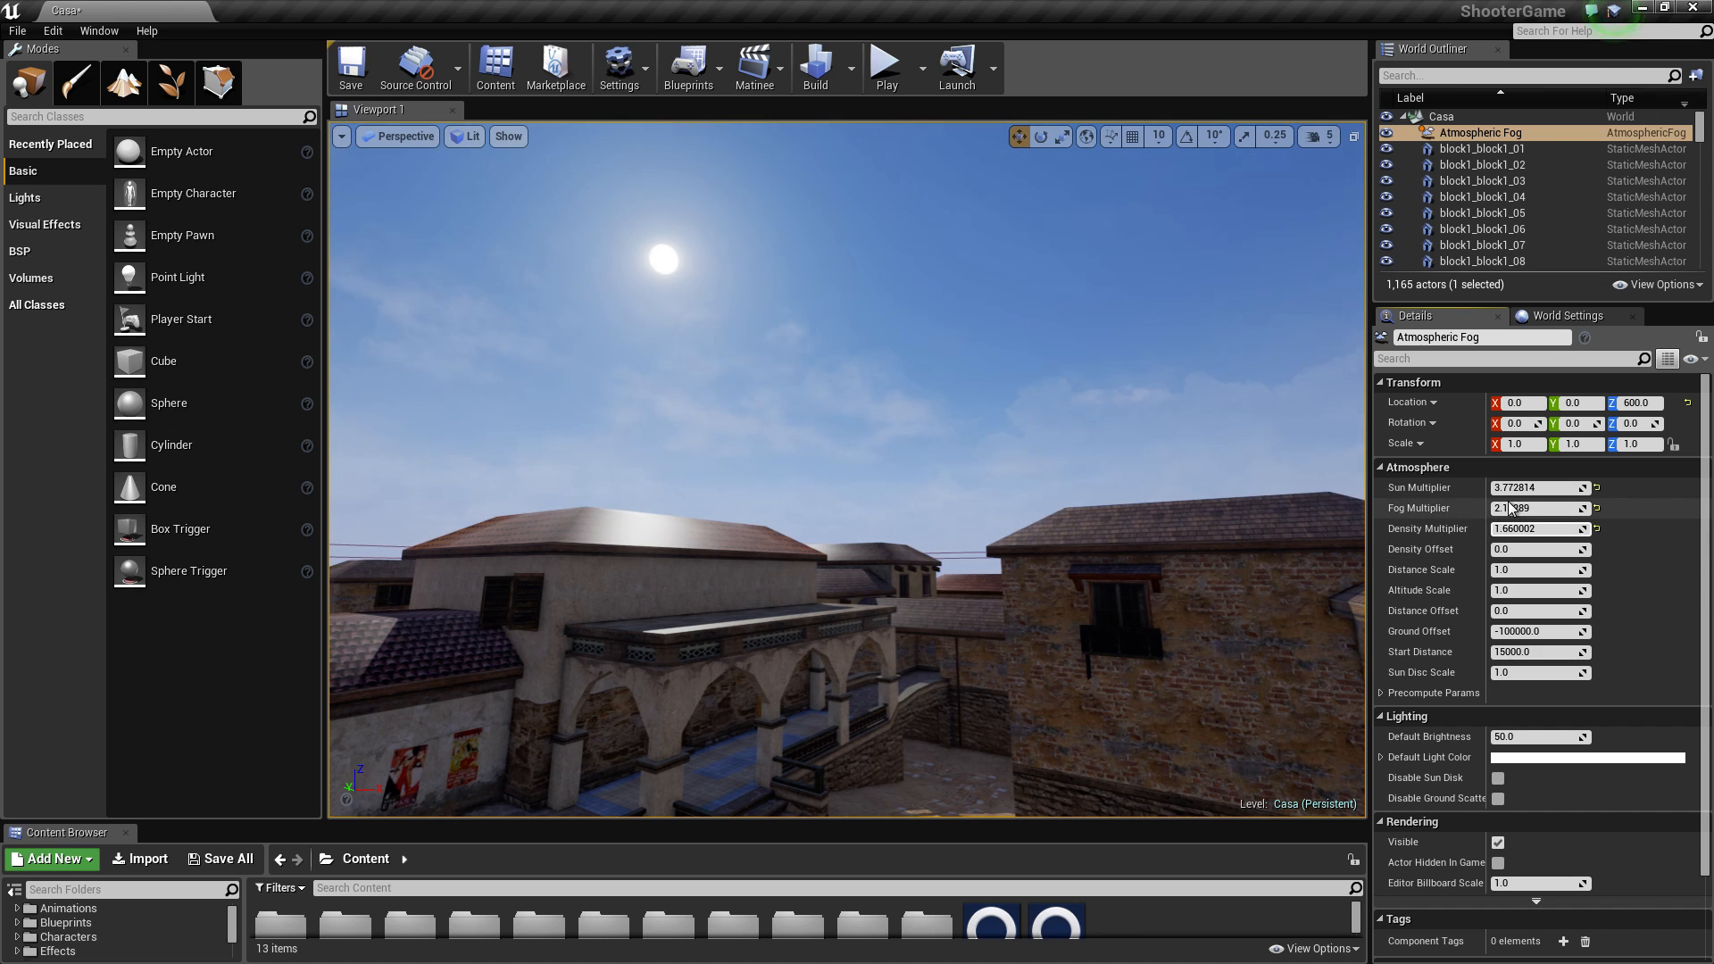
pyautogui.moveTo(1503, 508); pyautogui.dragTo(1558, 508)
# Step: Delete the Atmospheric Fog actor from the level
pyautogui.moveTo(894, 492); pyautogui.dragTo(893, 536, button='right')
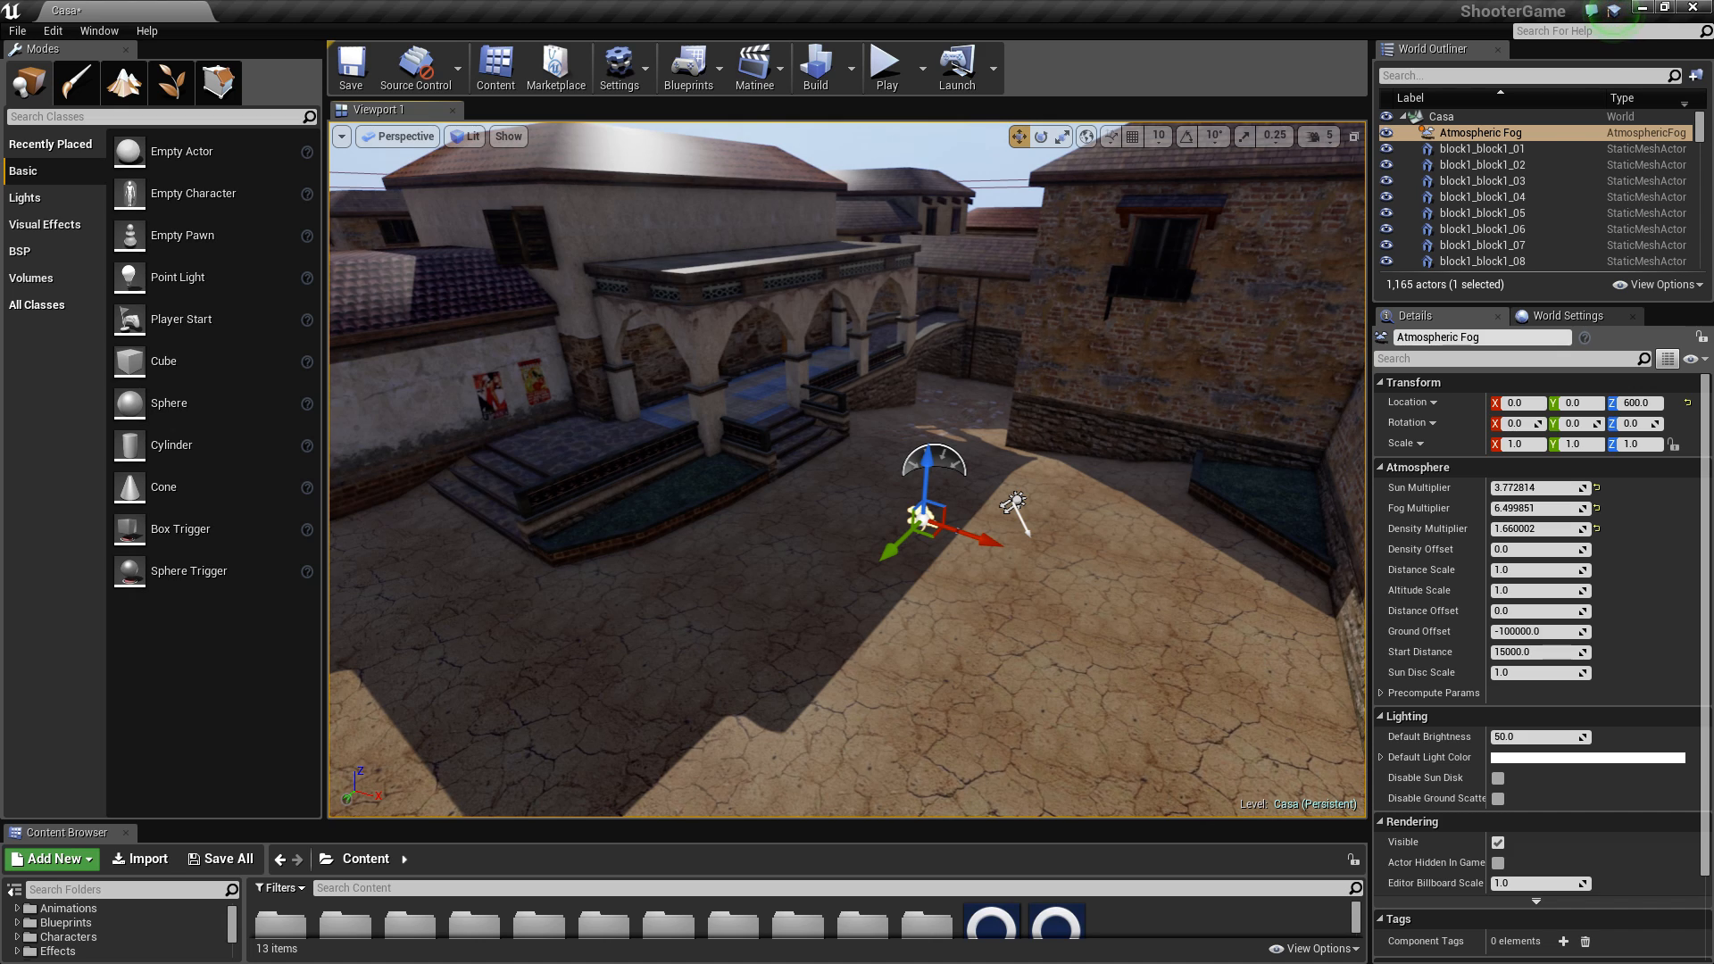
pyautogui.moveTo(848, 468); pyautogui.dragTo(887, 464, button='right')
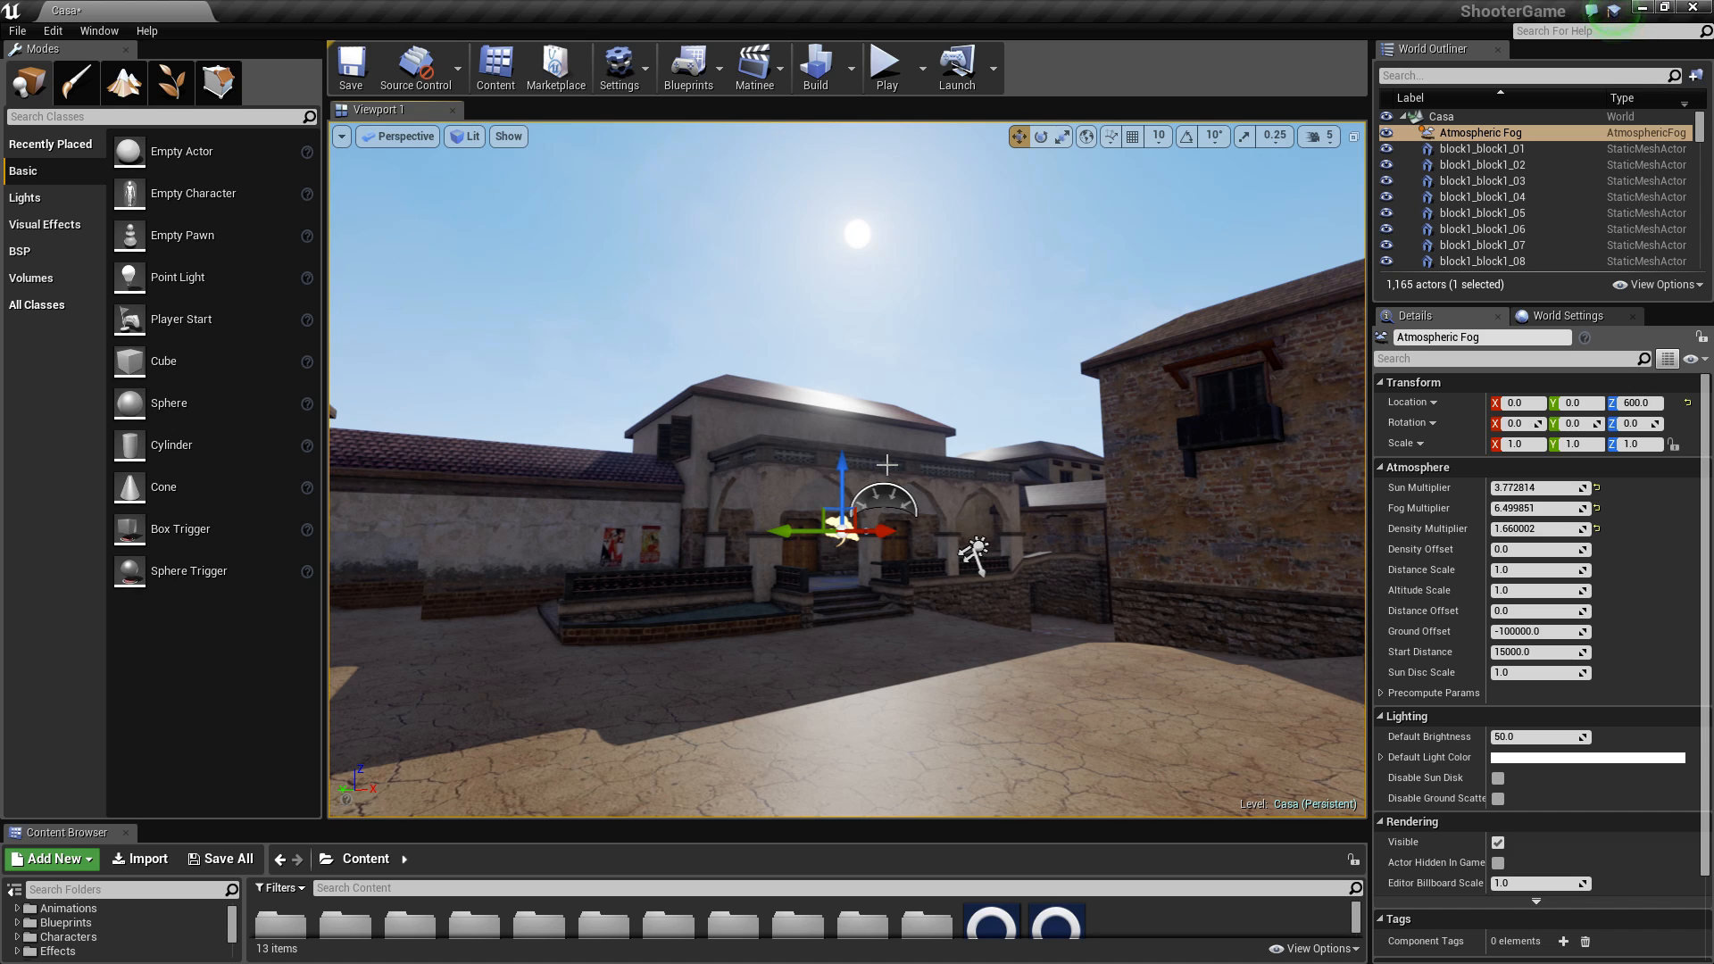
pyautogui.press('Delete')
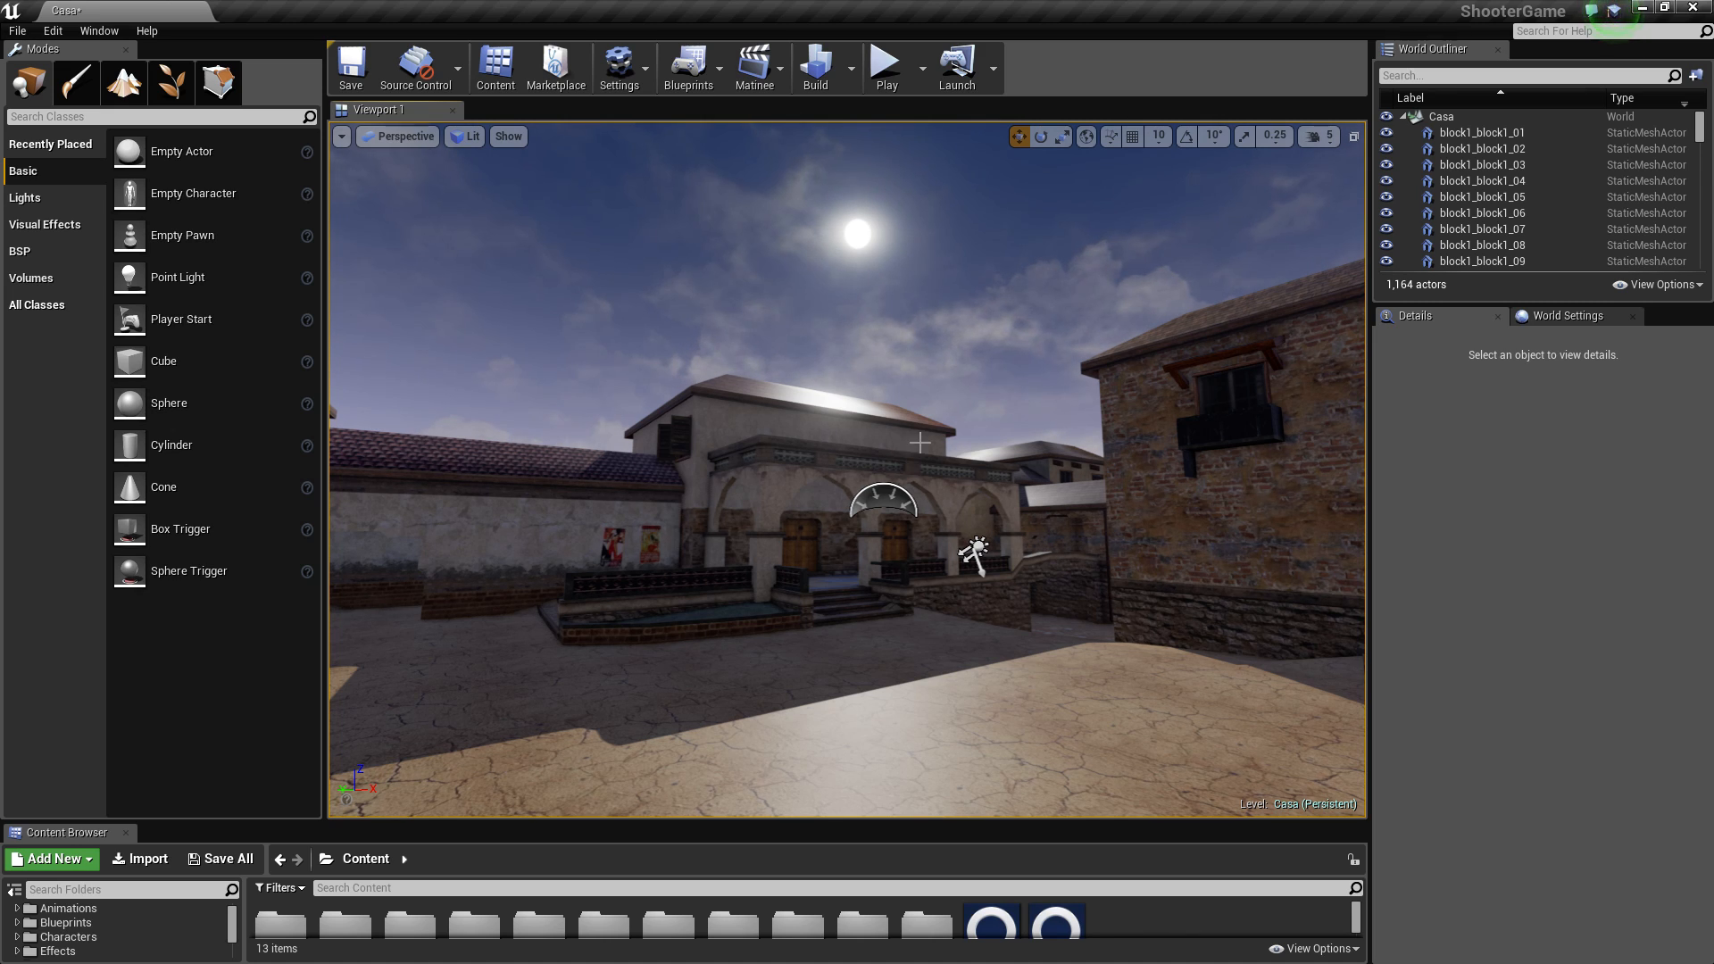
# Step: Compare the settings of the SkyLight and the directional Light Source in the courtyard
pyautogui.click(892, 494)
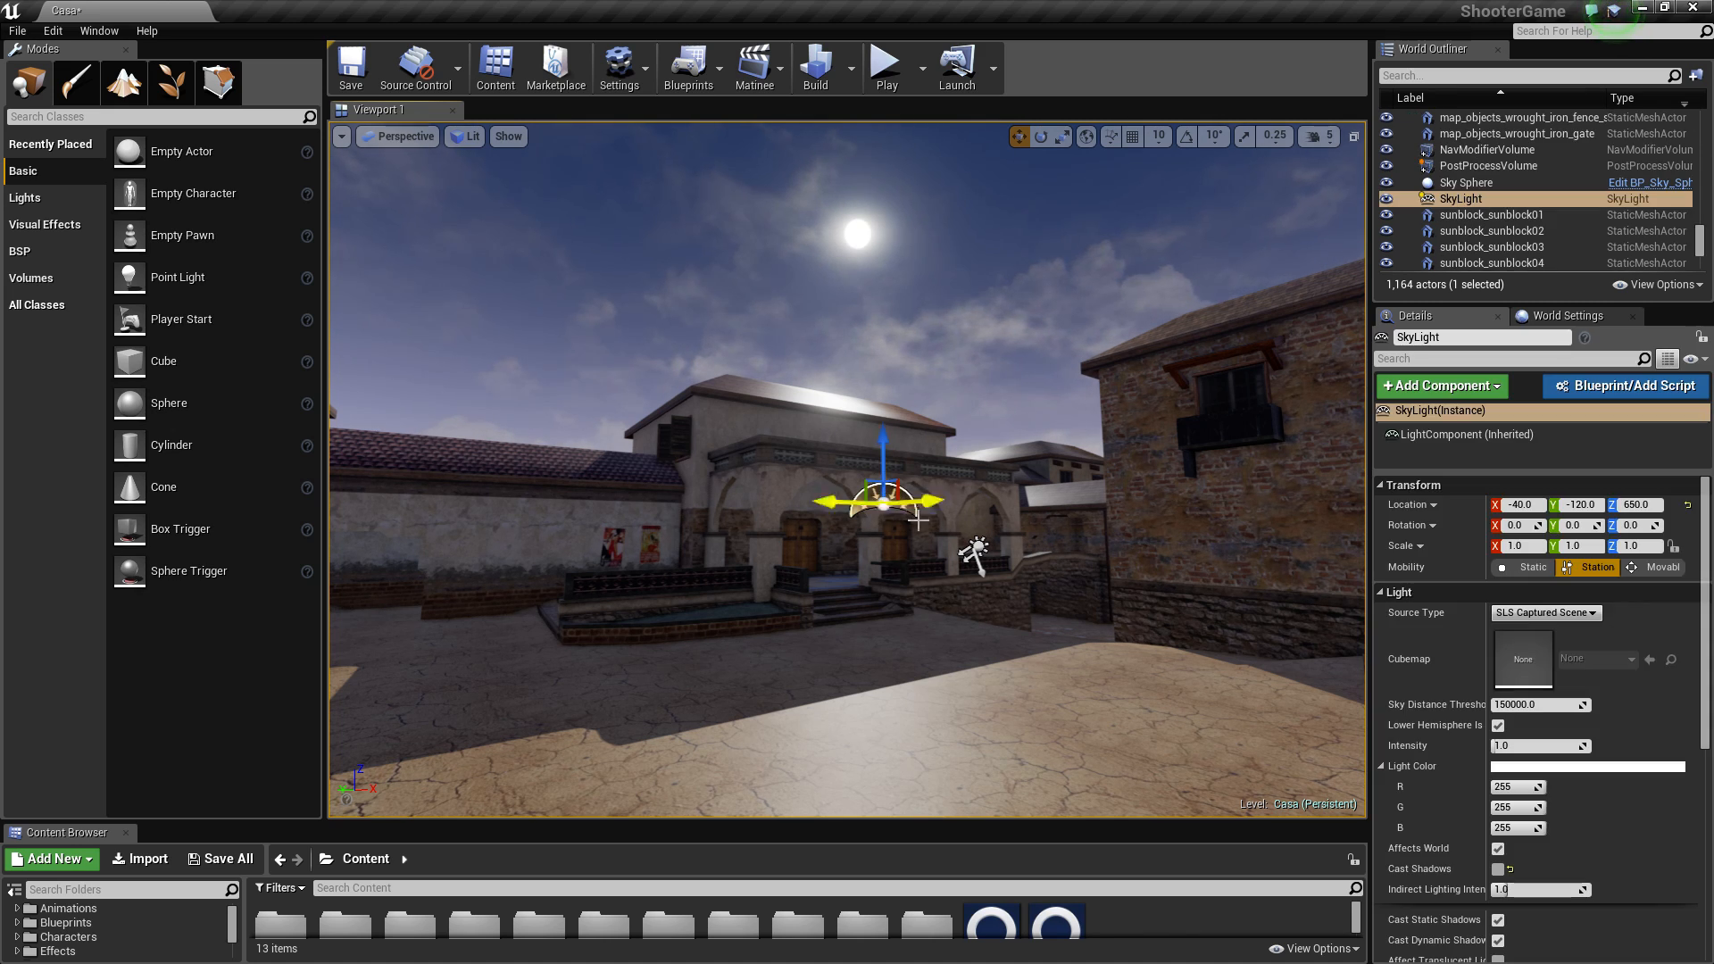
pyautogui.click(975, 552)
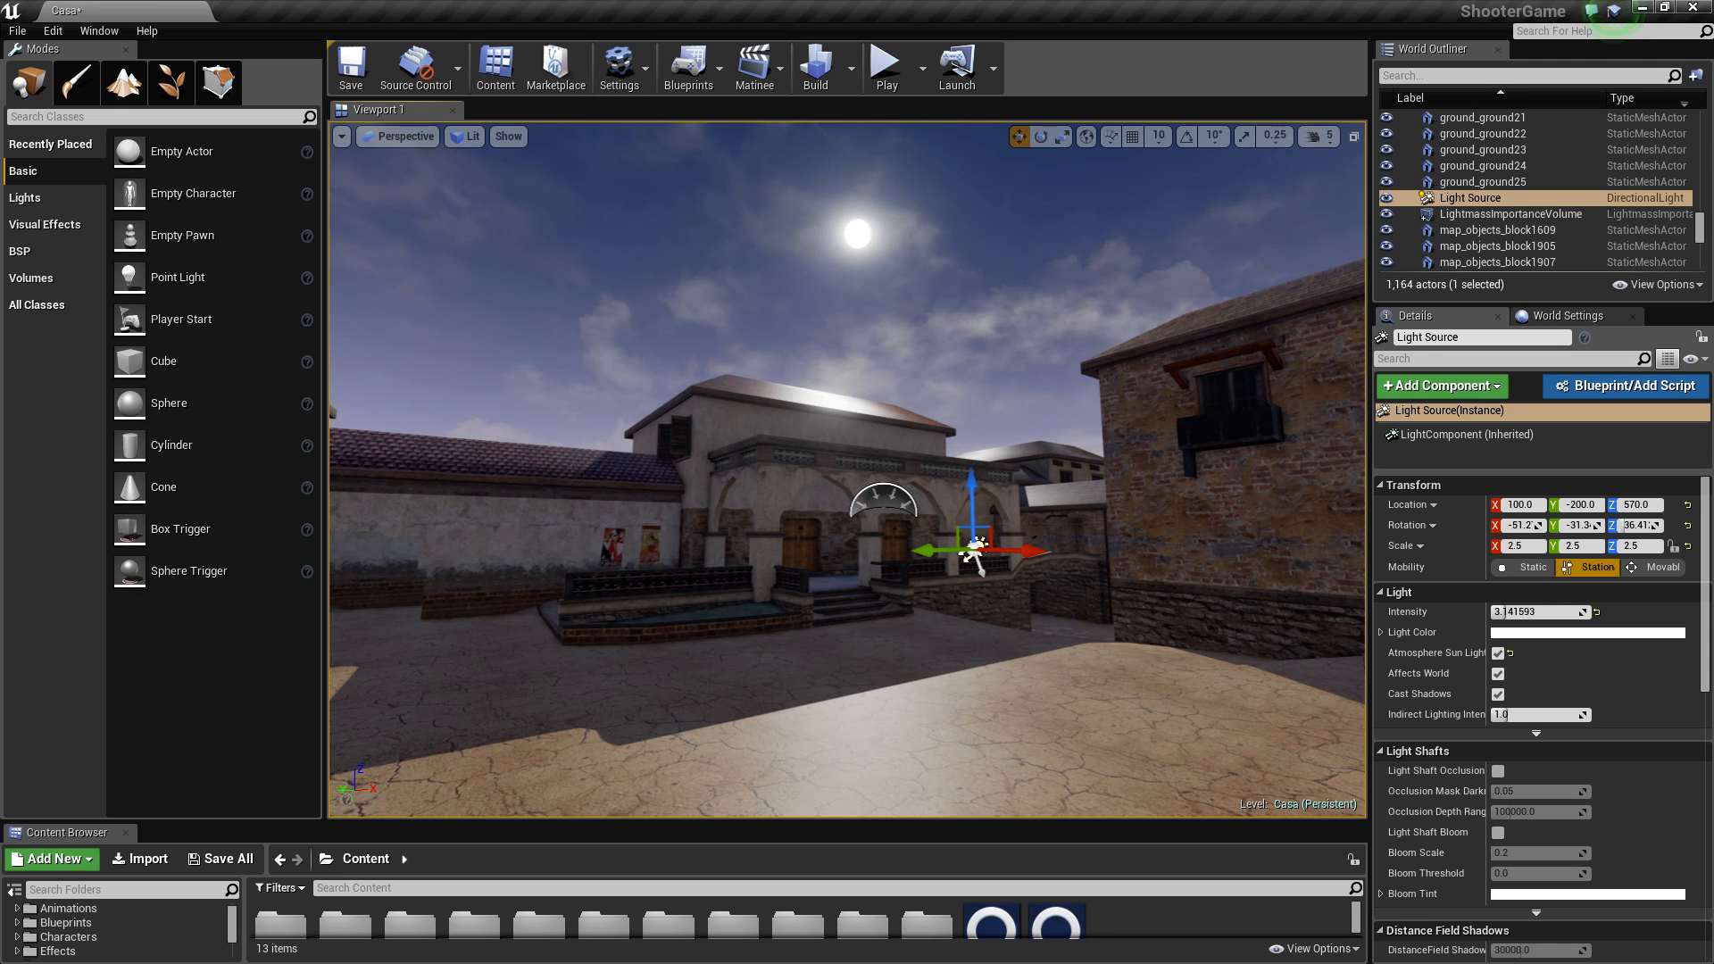
pyautogui.click(879, 506)
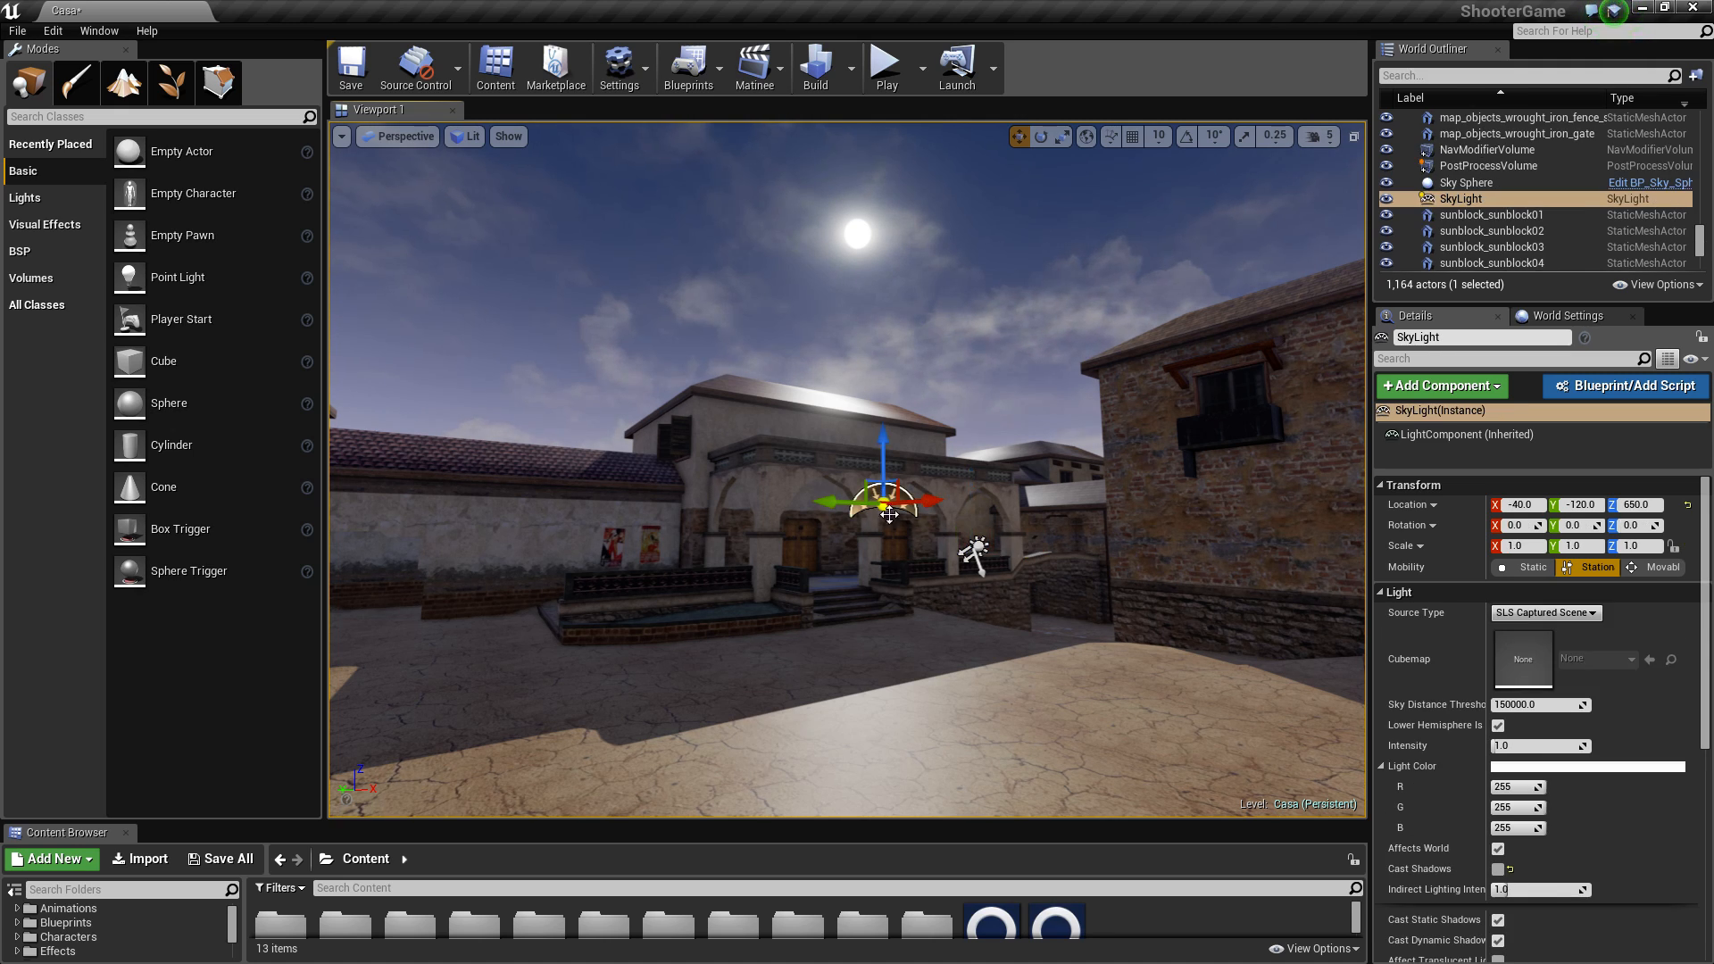
pyautogui.click(982, 544)
# Step: Try the scene without the SkyLight by deleting it, and undo the deletion
pyautogui.click(895, 504)
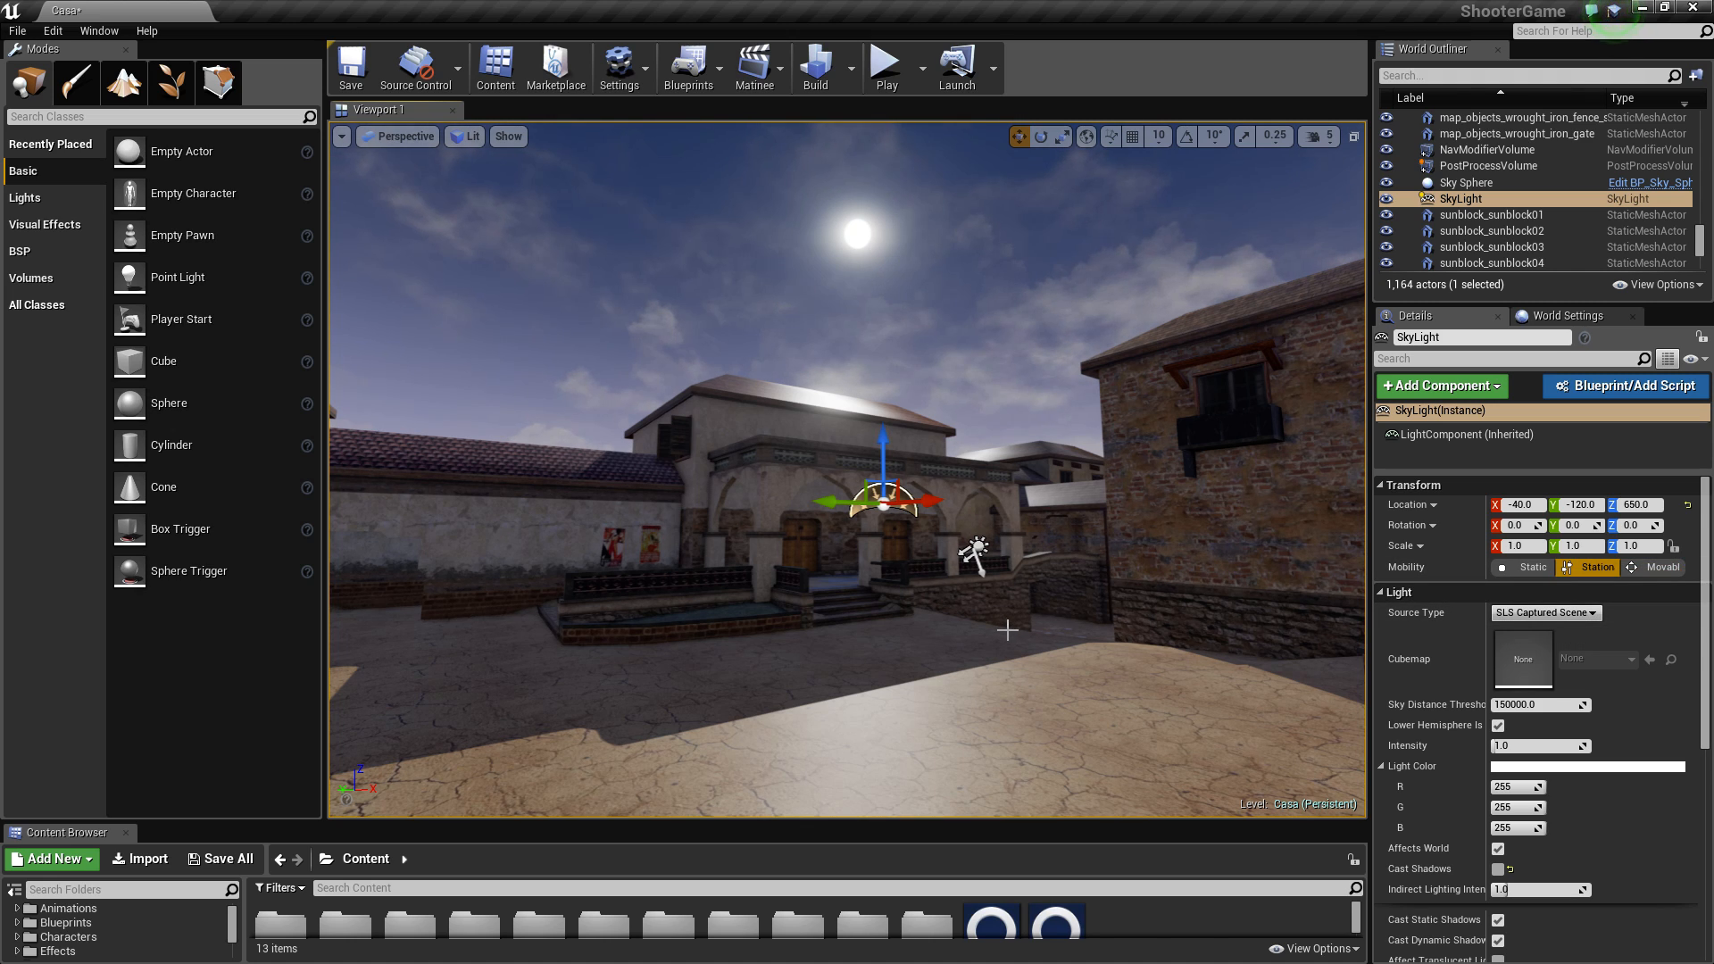
pyautogui.press('Delete')
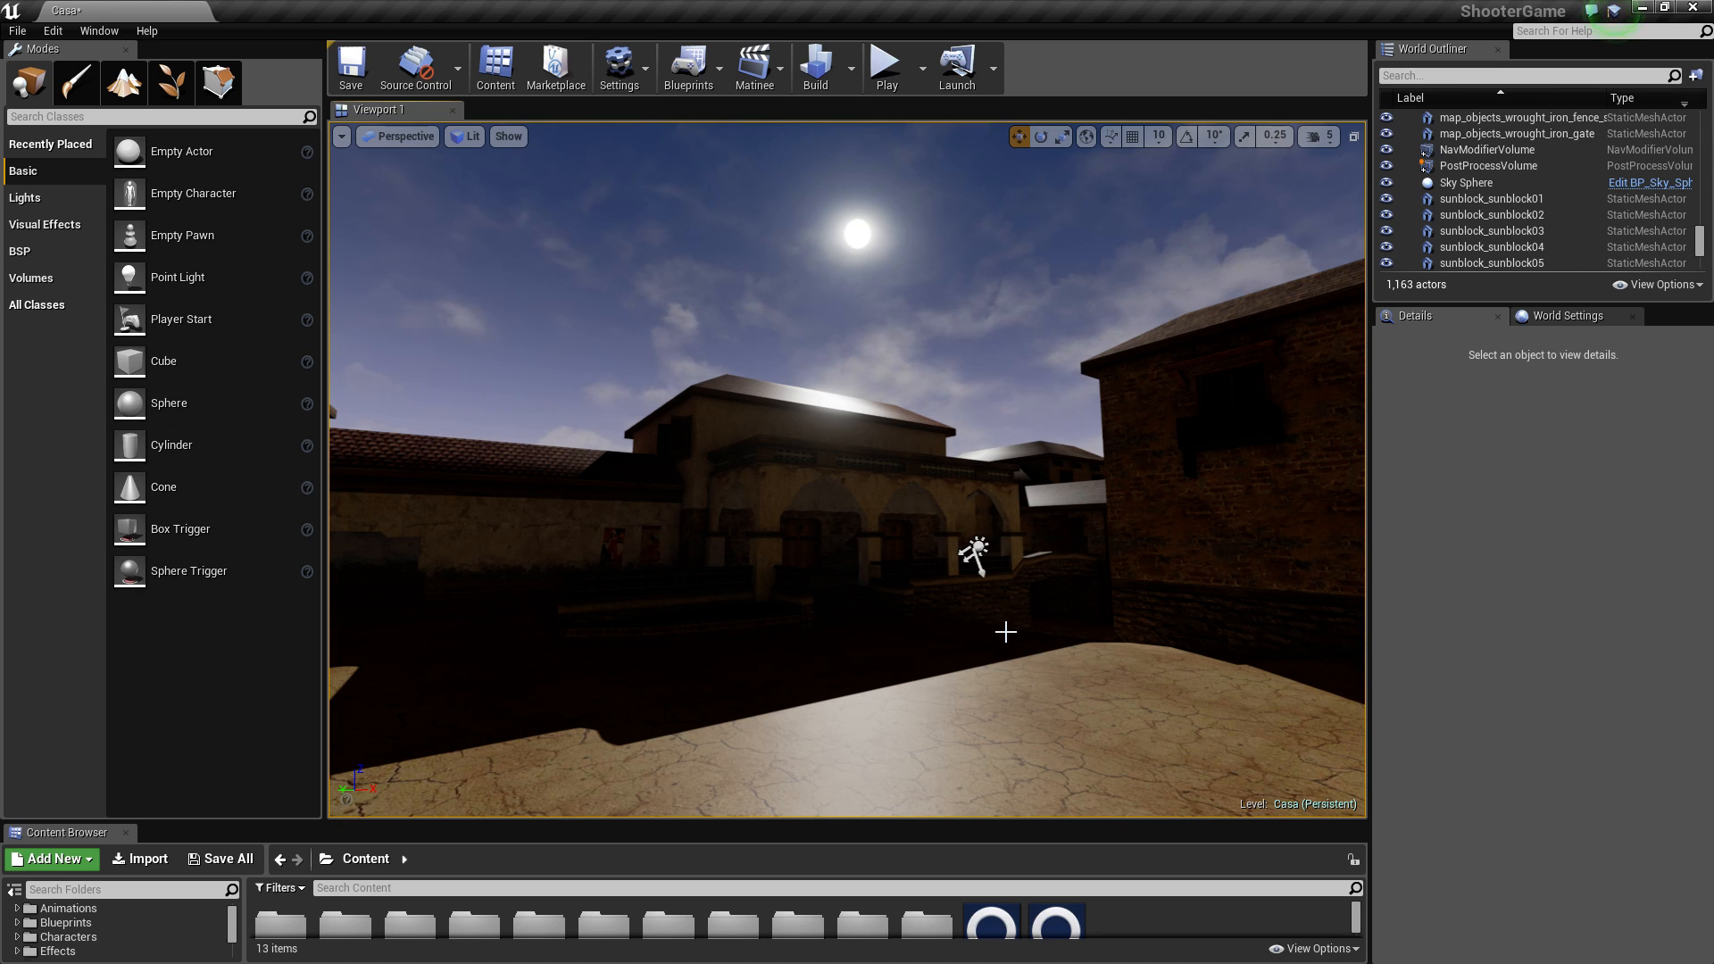
pyautogui.hotkey('ctrl', 'z')
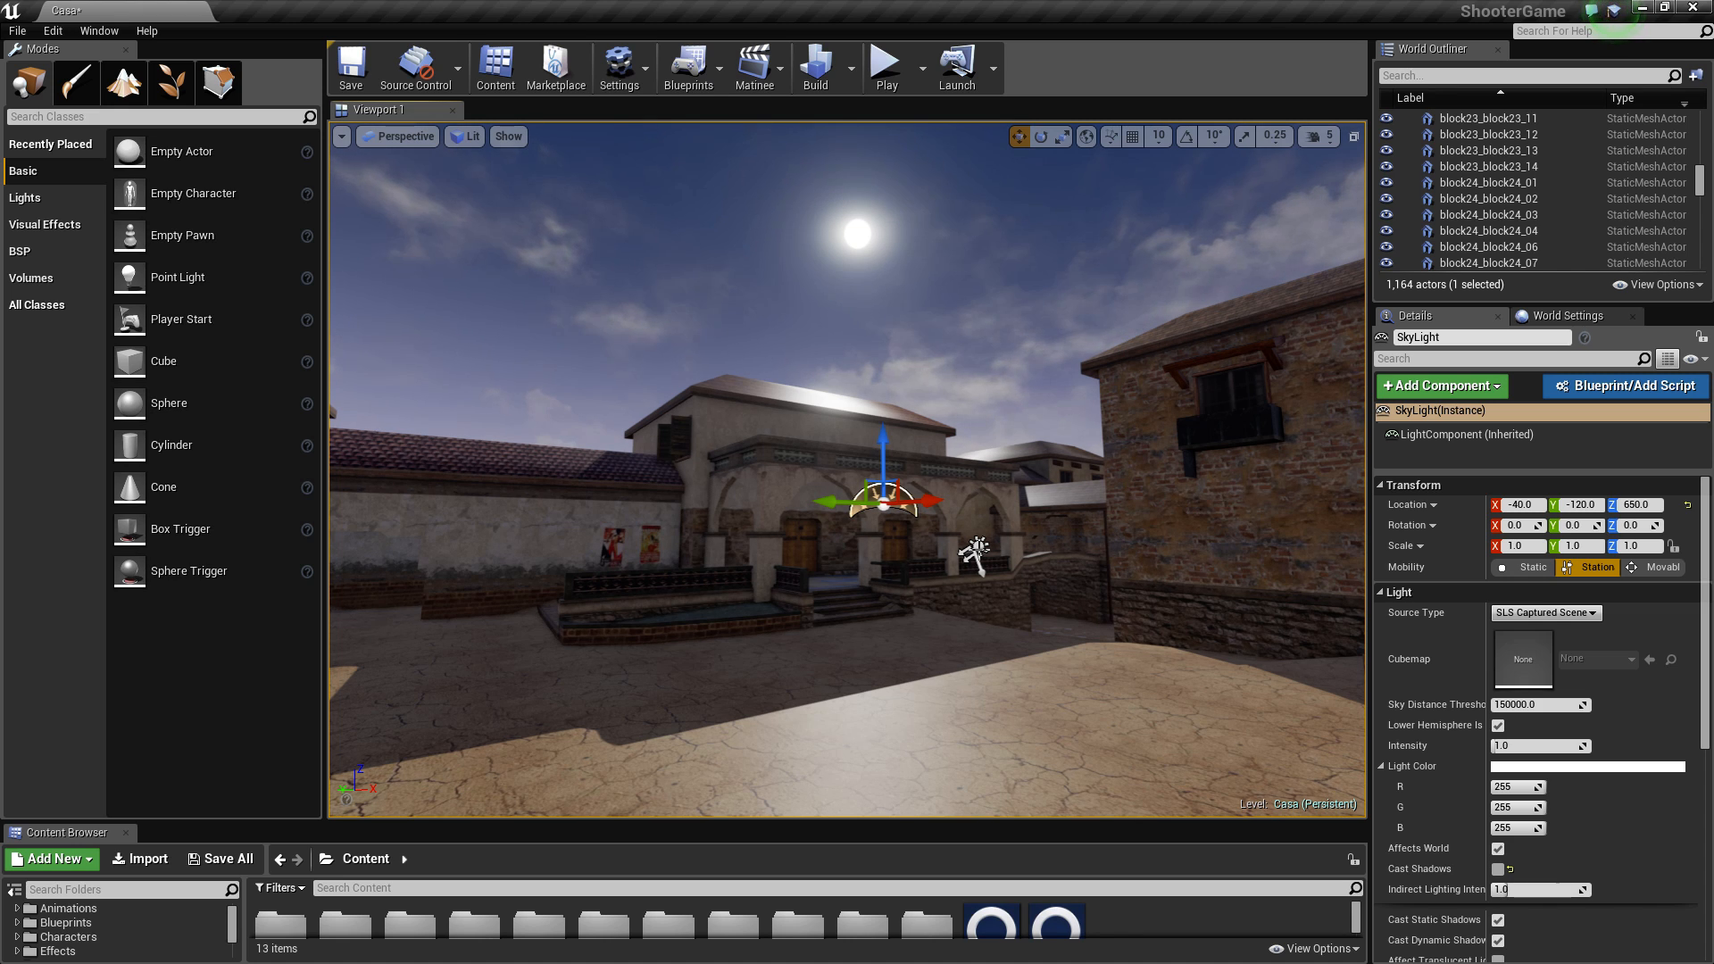
# Step: Examine the shaded stone wall and tile floor under the arcade, selecting each mesh in turn
pyautogui.moveTo(968, 562); pyautogui.dragTo(474, 268, button='right')
pyautogui.click(447, 306)
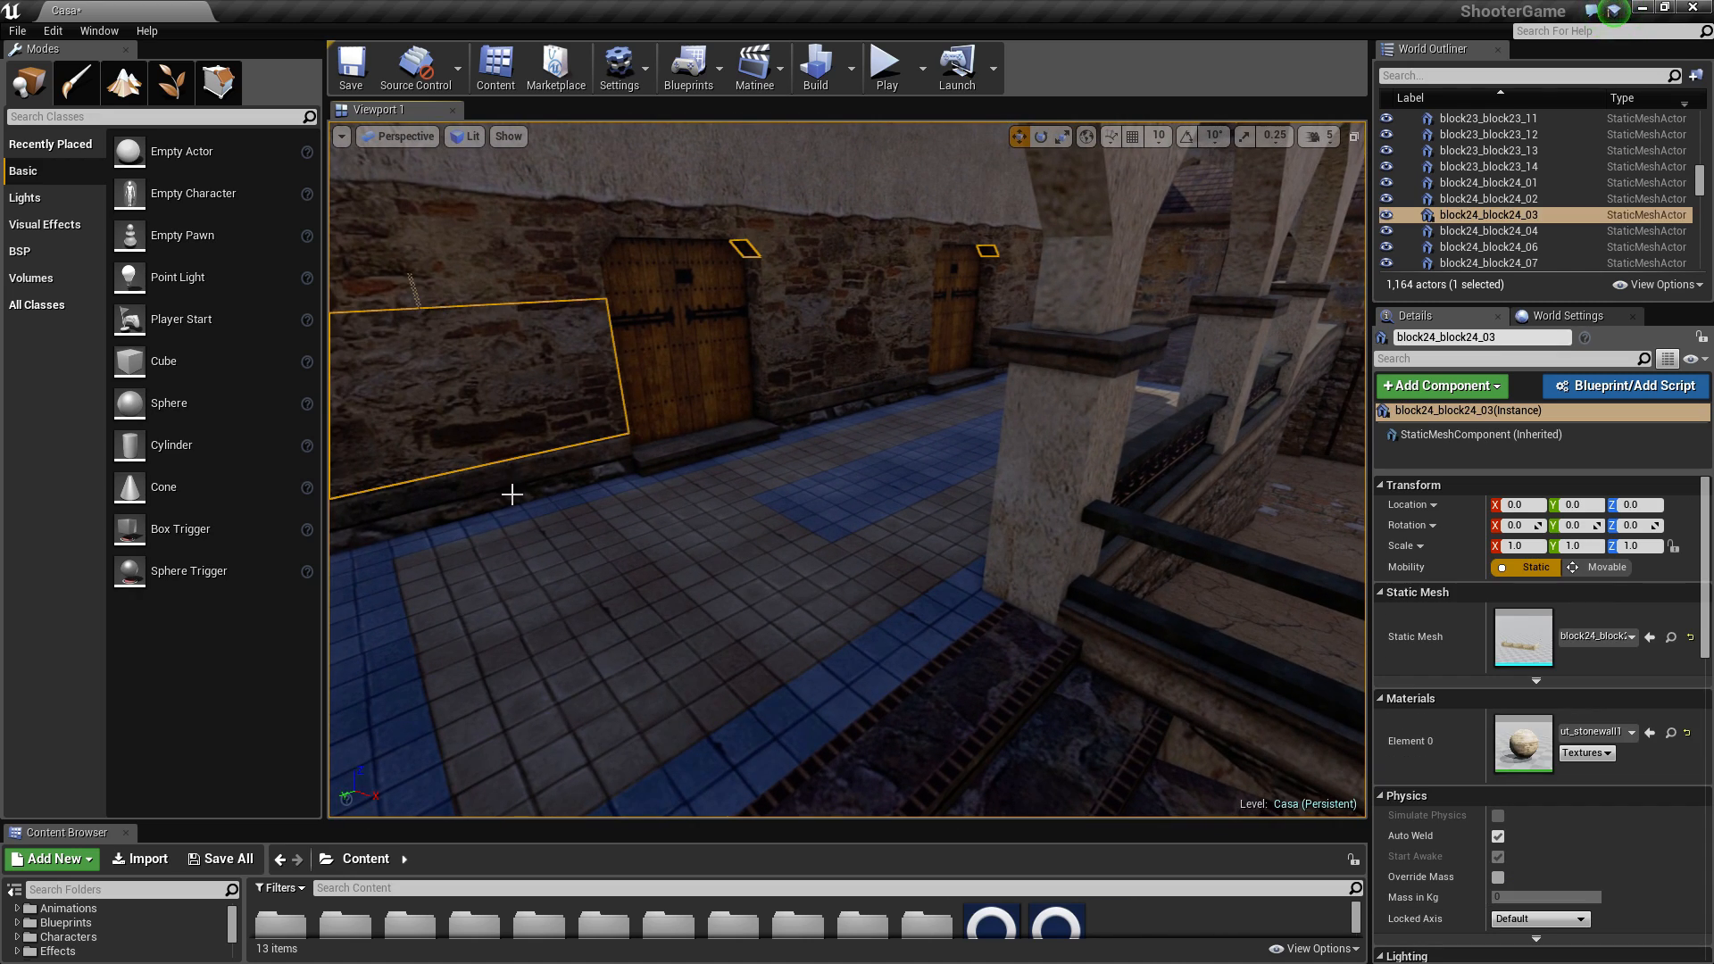
pyautogui.click(605, 594)
pyautogui.moveTo(605, 594); pyautogui.dragTo(526, 581, button='right')
pyautogui.moveTo(1036, 424); pyautogui.dragTo(1068, 441, button='right')
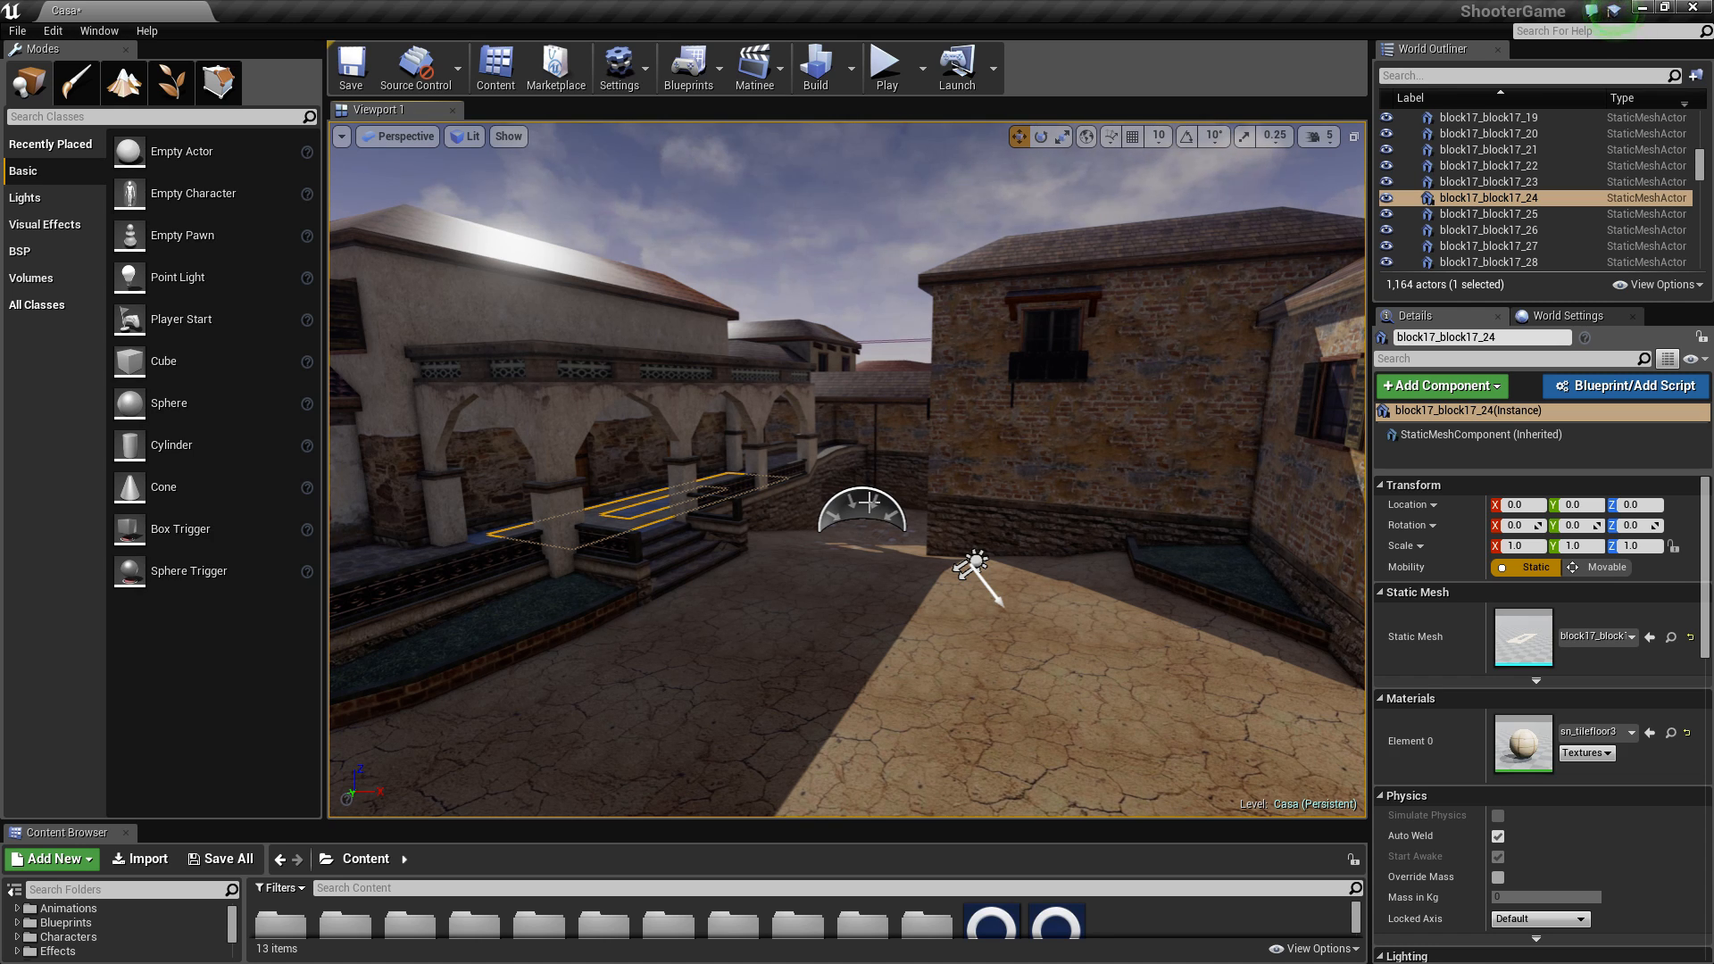
# Step: Delete the directional Light Source from the level, although another actor references it
pyautogui.click(864, 505)
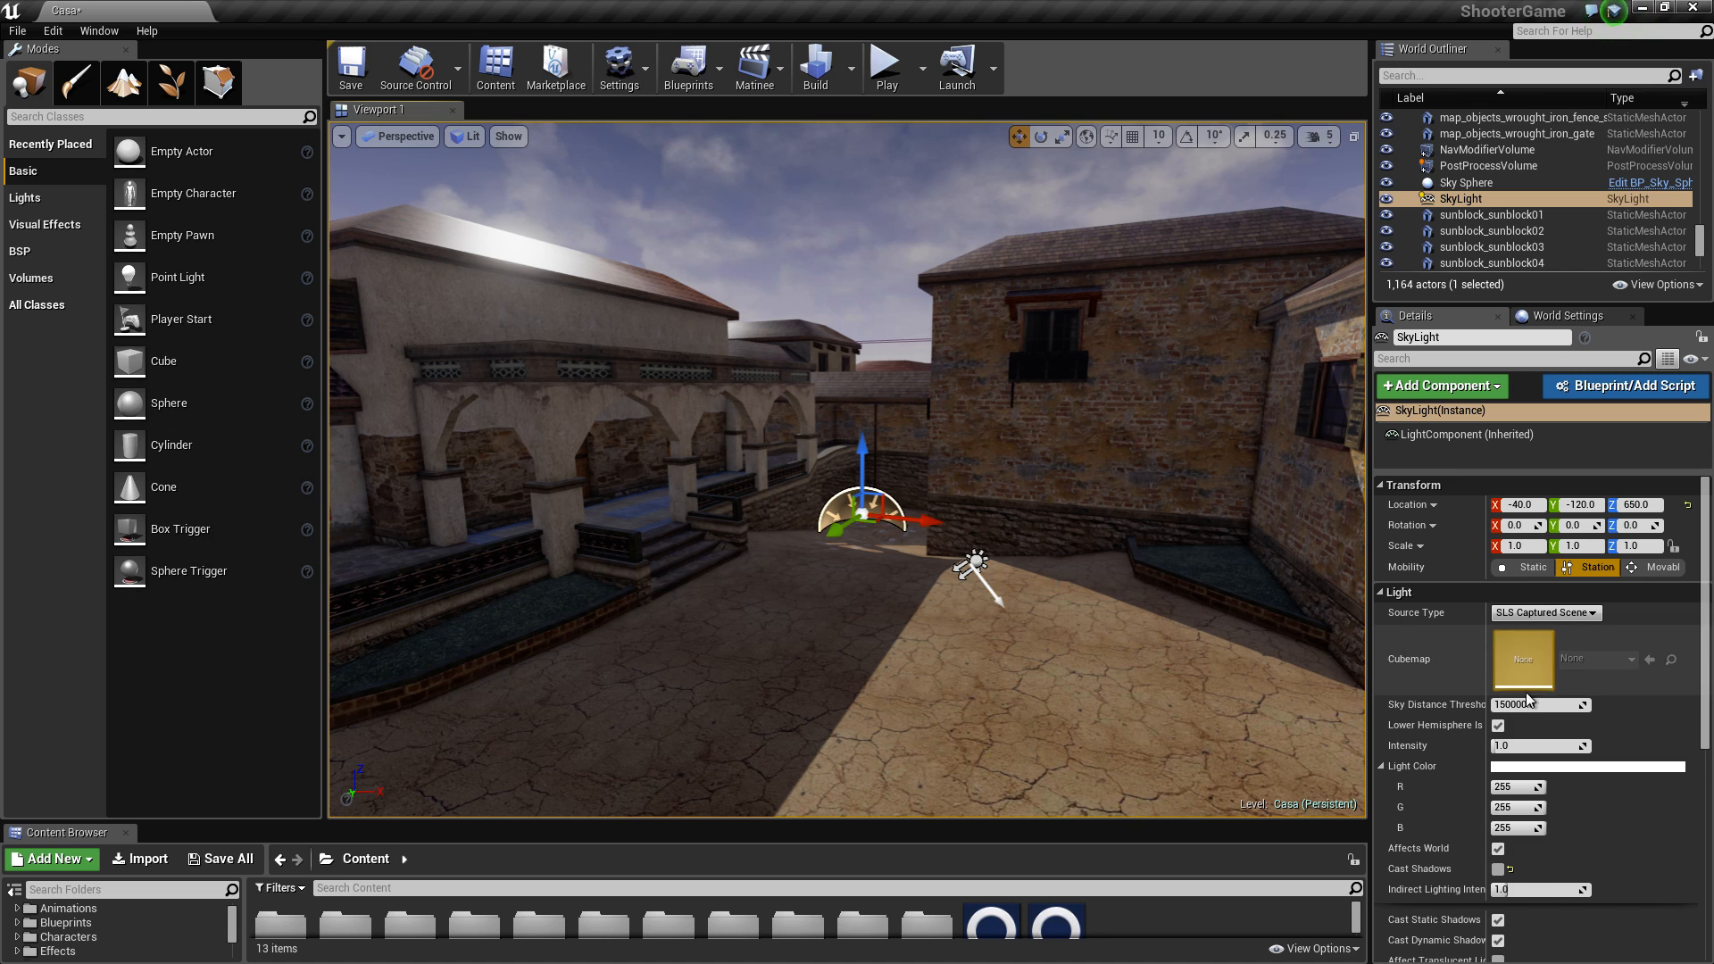
pyautogui.click(972, 560)
pyautogui.press('Delete')
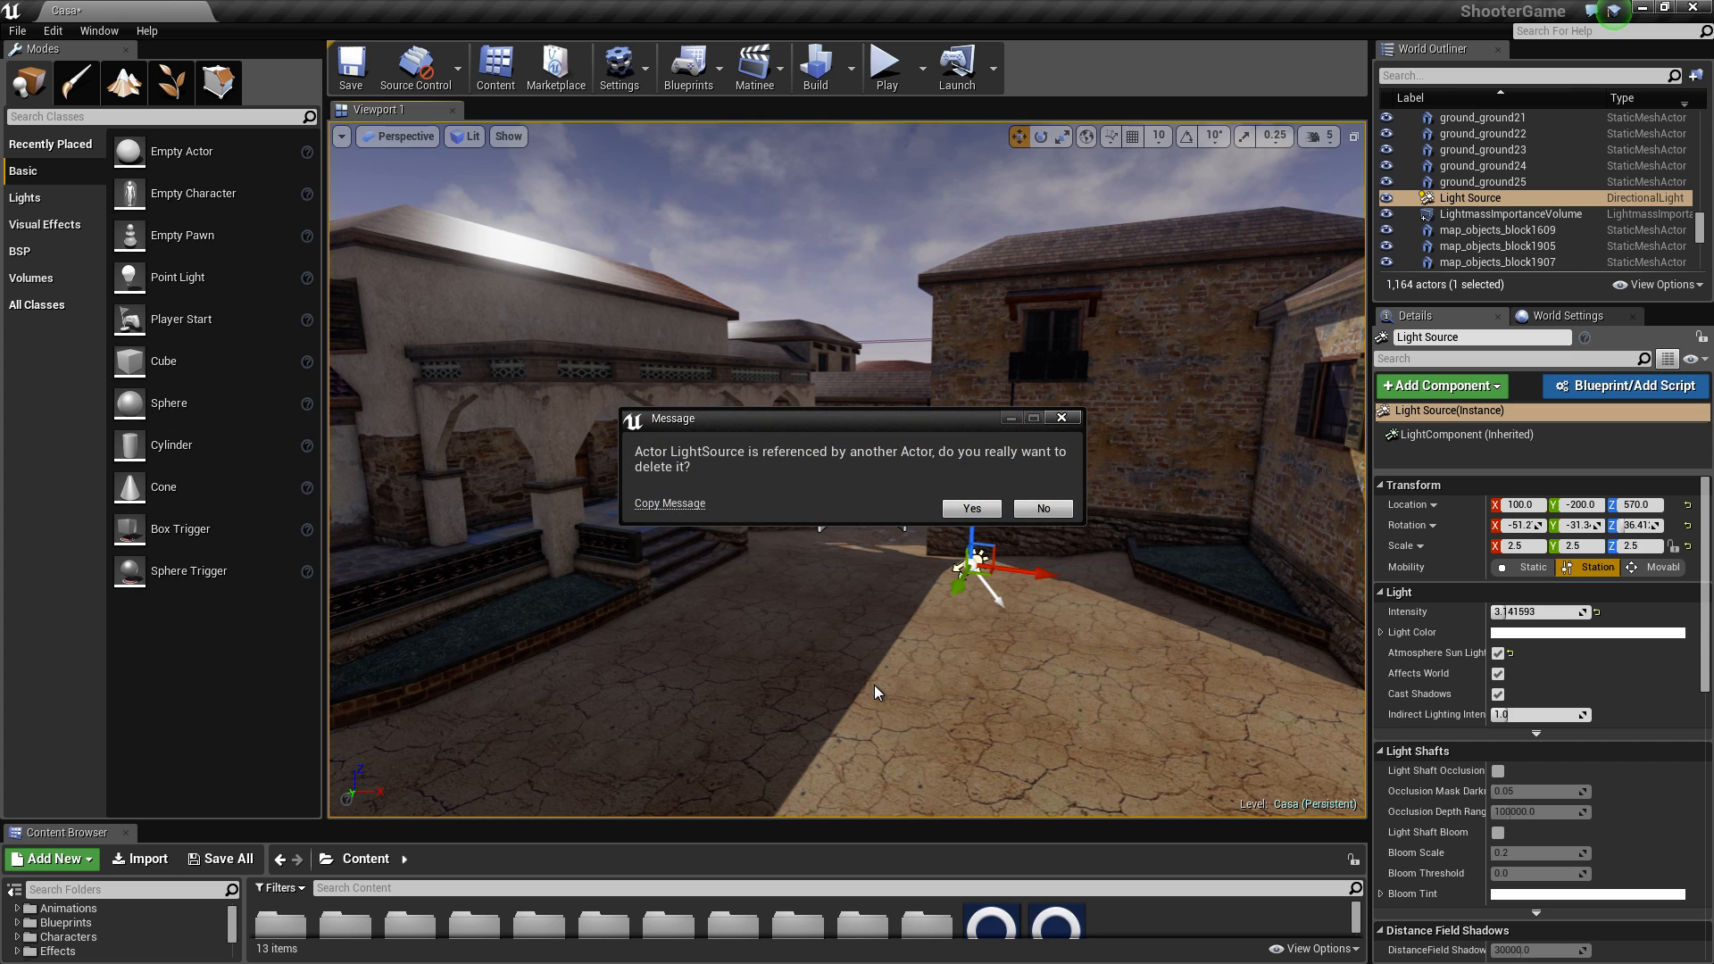
pyautogui.click(972, 509)
# Step: Select the SkyLight and turn on its Cast Shadows option
pyautogui.moveTo(942, 688); pyautogui.dragTo(804, 695, button='right')
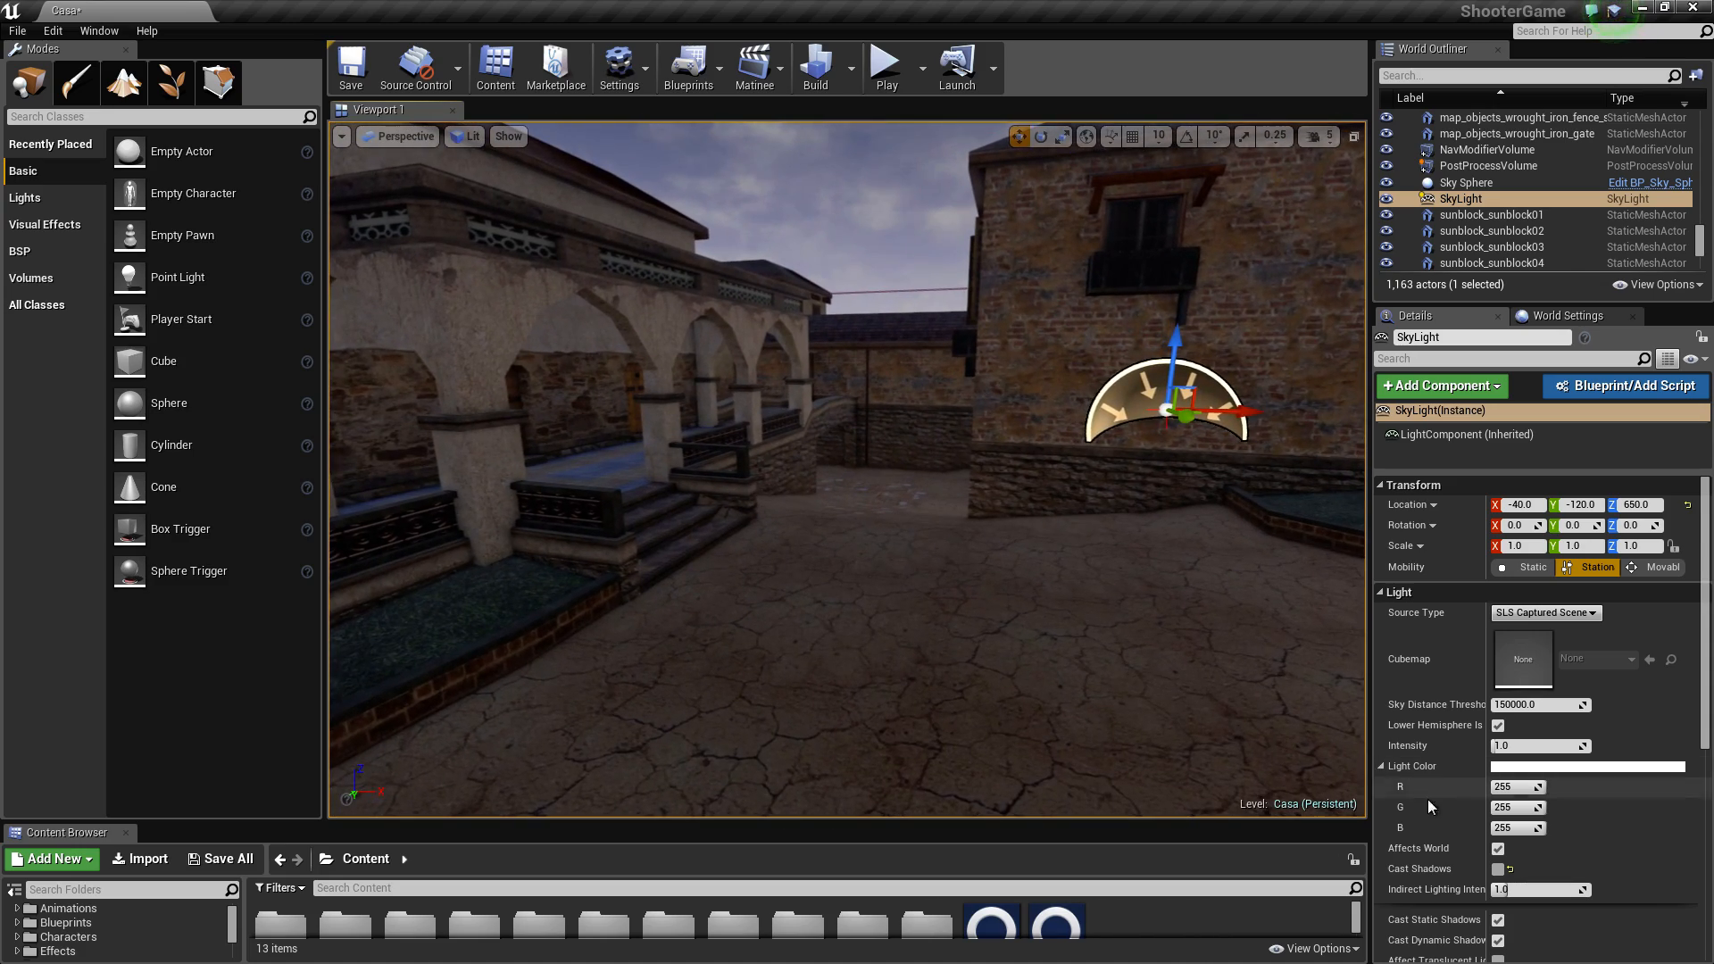
pyautogui.click(1509, 870)
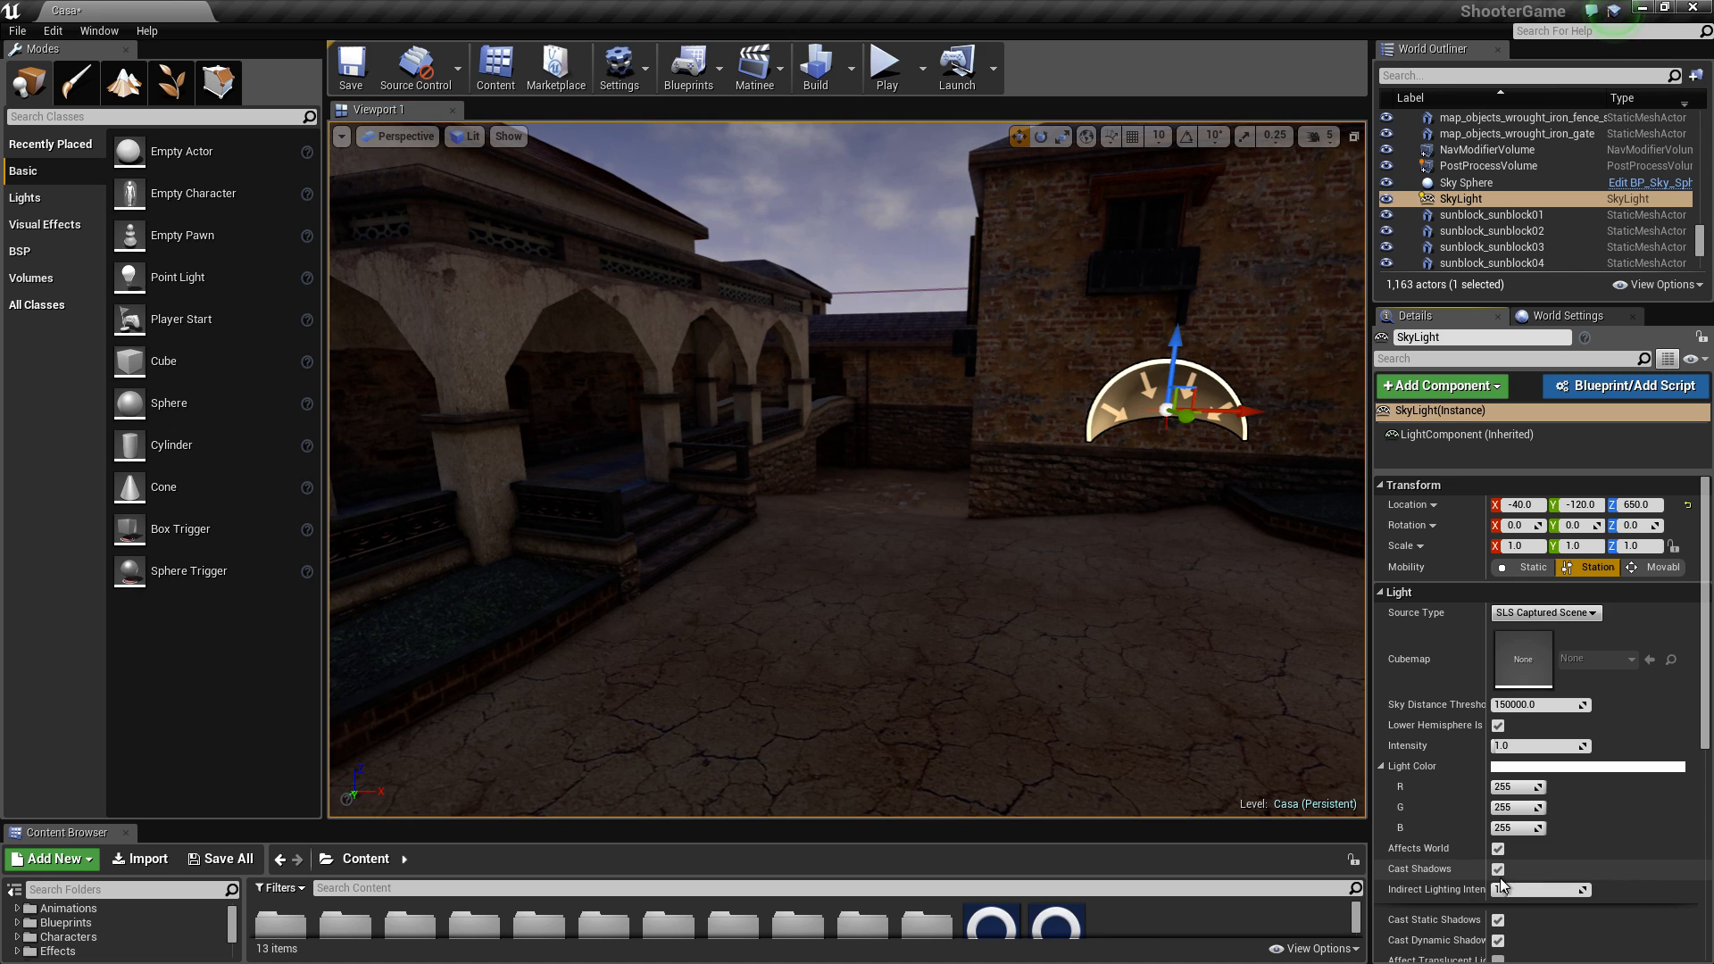
pyautogui.moveTo(982, 559); pyautogui.dragTo(1021, 559, button='right')
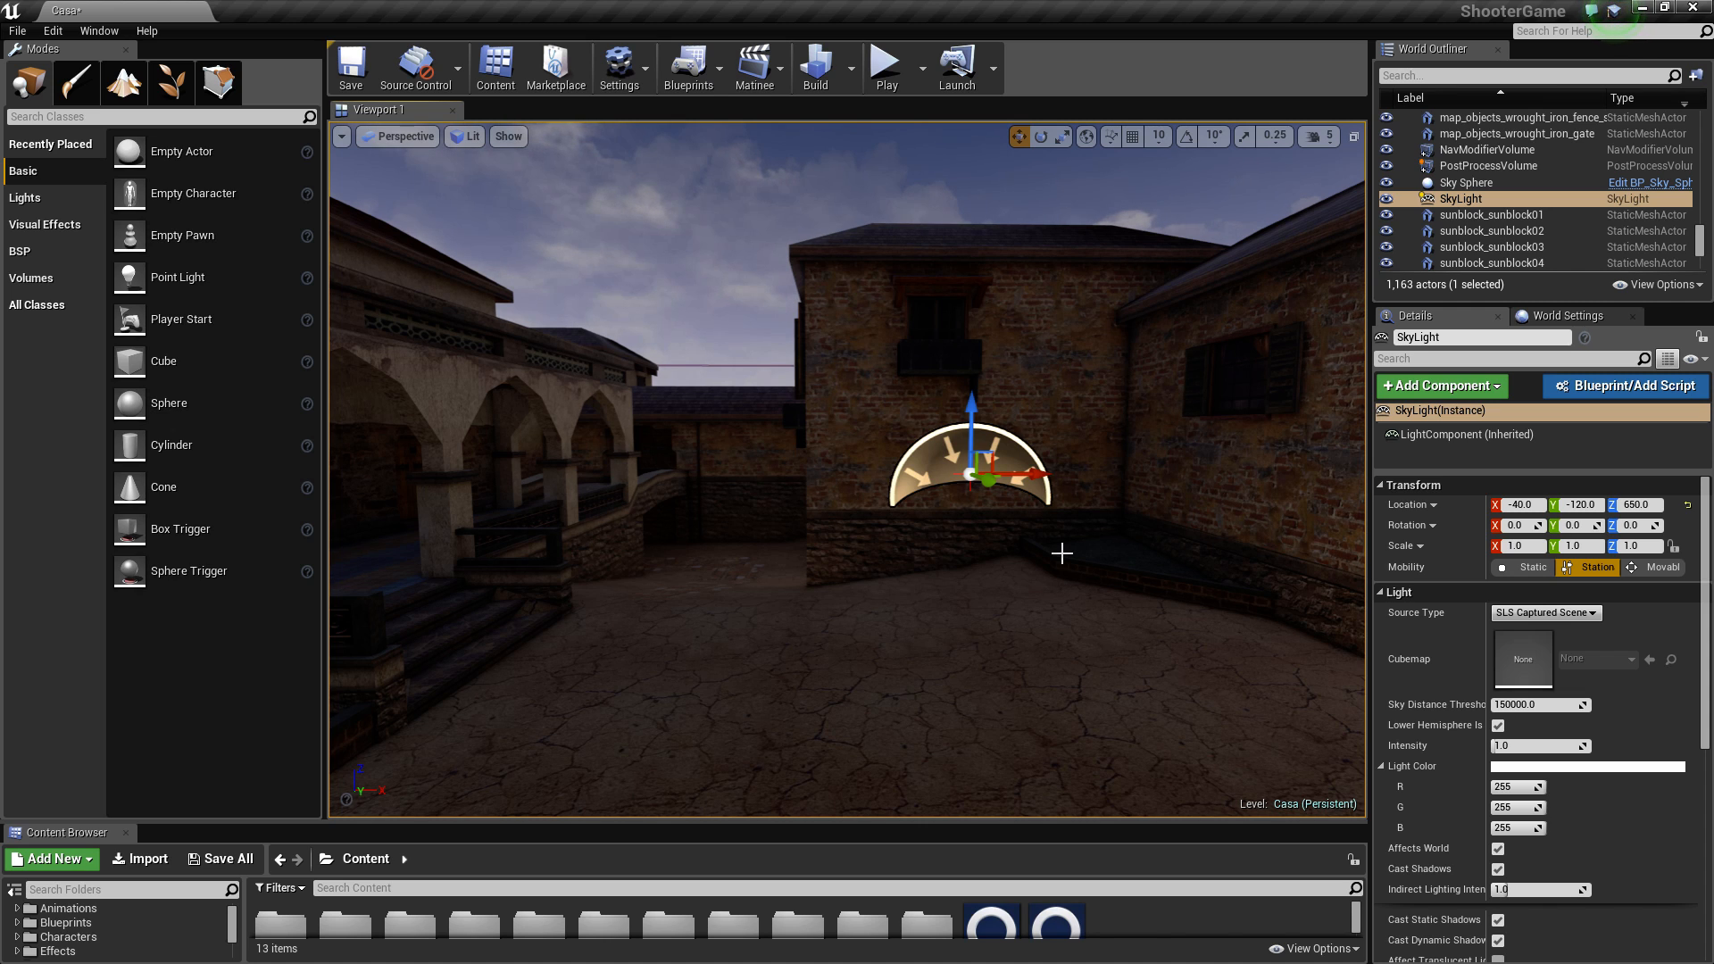
# Step: Undo the SkyLight's Cast Shadows change and the deletion of the directional Light Source
pyautogui.moveTo(830, 513)
pyautogui.mouseDown(button='right')
pyautogui.moveTo(643, 518)
pyautogui.moveTo(826, 511)
pyautogui.mouseUp(button='right')
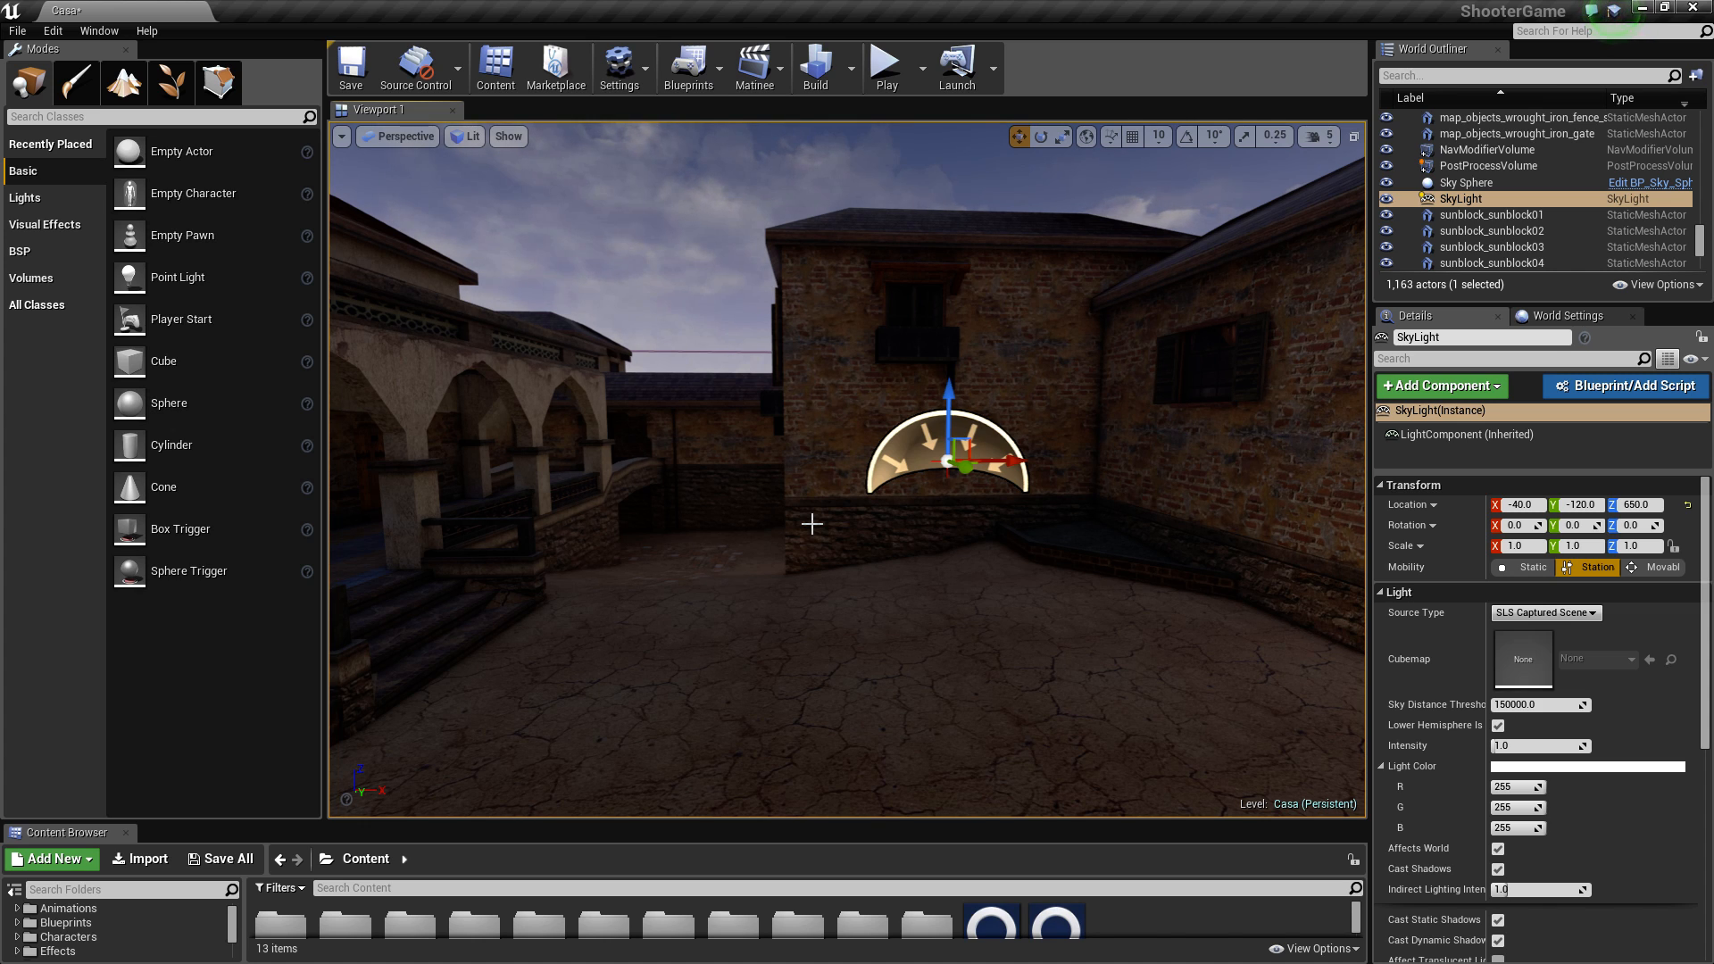
pyautogui.moveTo(746, 547); pyautogui.dragTo(536, 576, button='right')
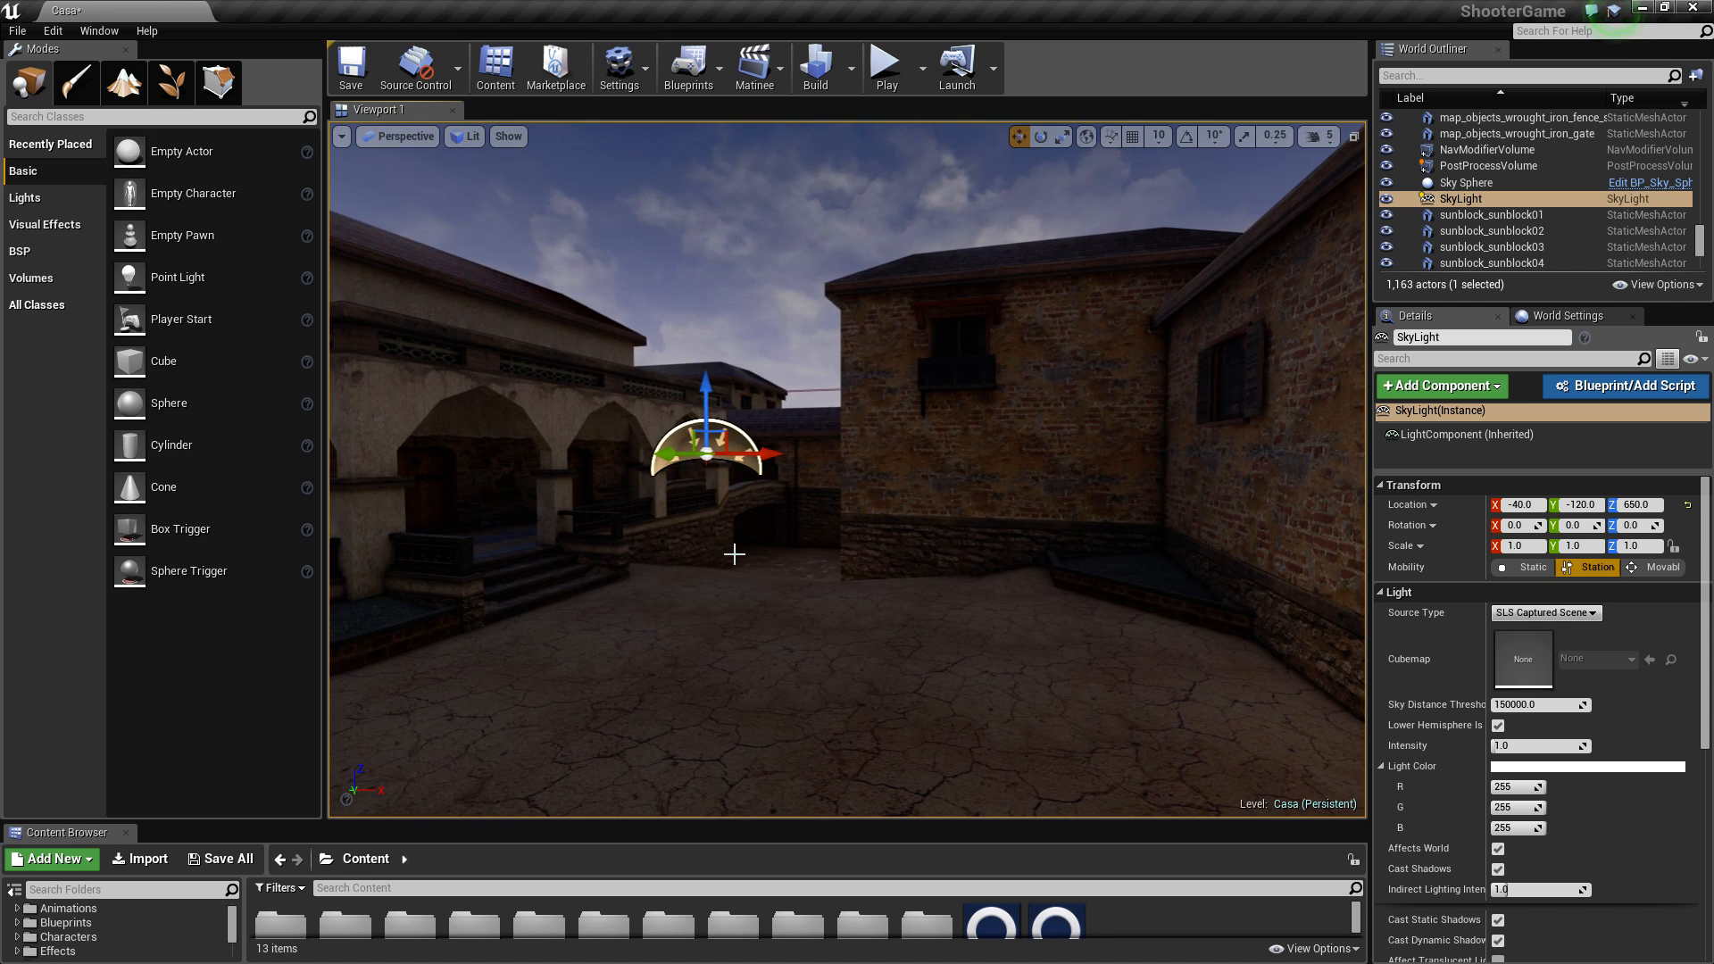
pyautogui.moveTo(734, 555); pyautogui.dragTo(800, 535, button='right')
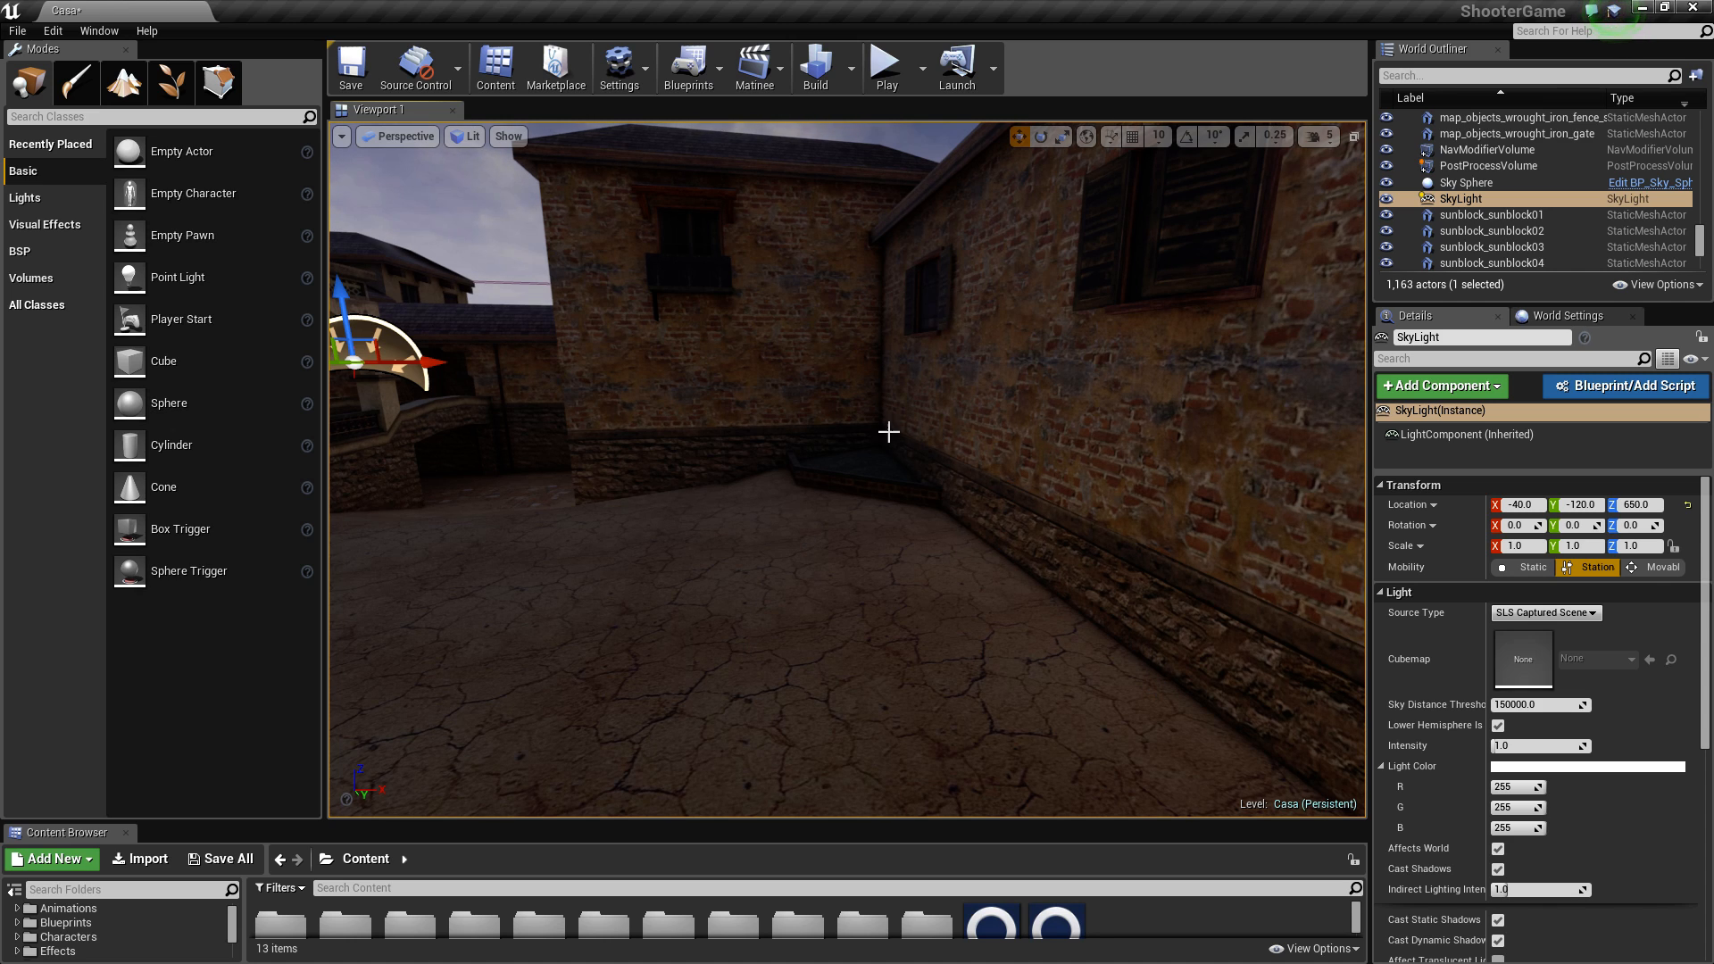
pyautogui.moveTo(1110, 691)
pyautogui.mouseDown(button='right')
pyautogui.moveTo(983, 687)
pyautogui.moveTo(1130, 671)
pyautogui.mouseUp(button='right')
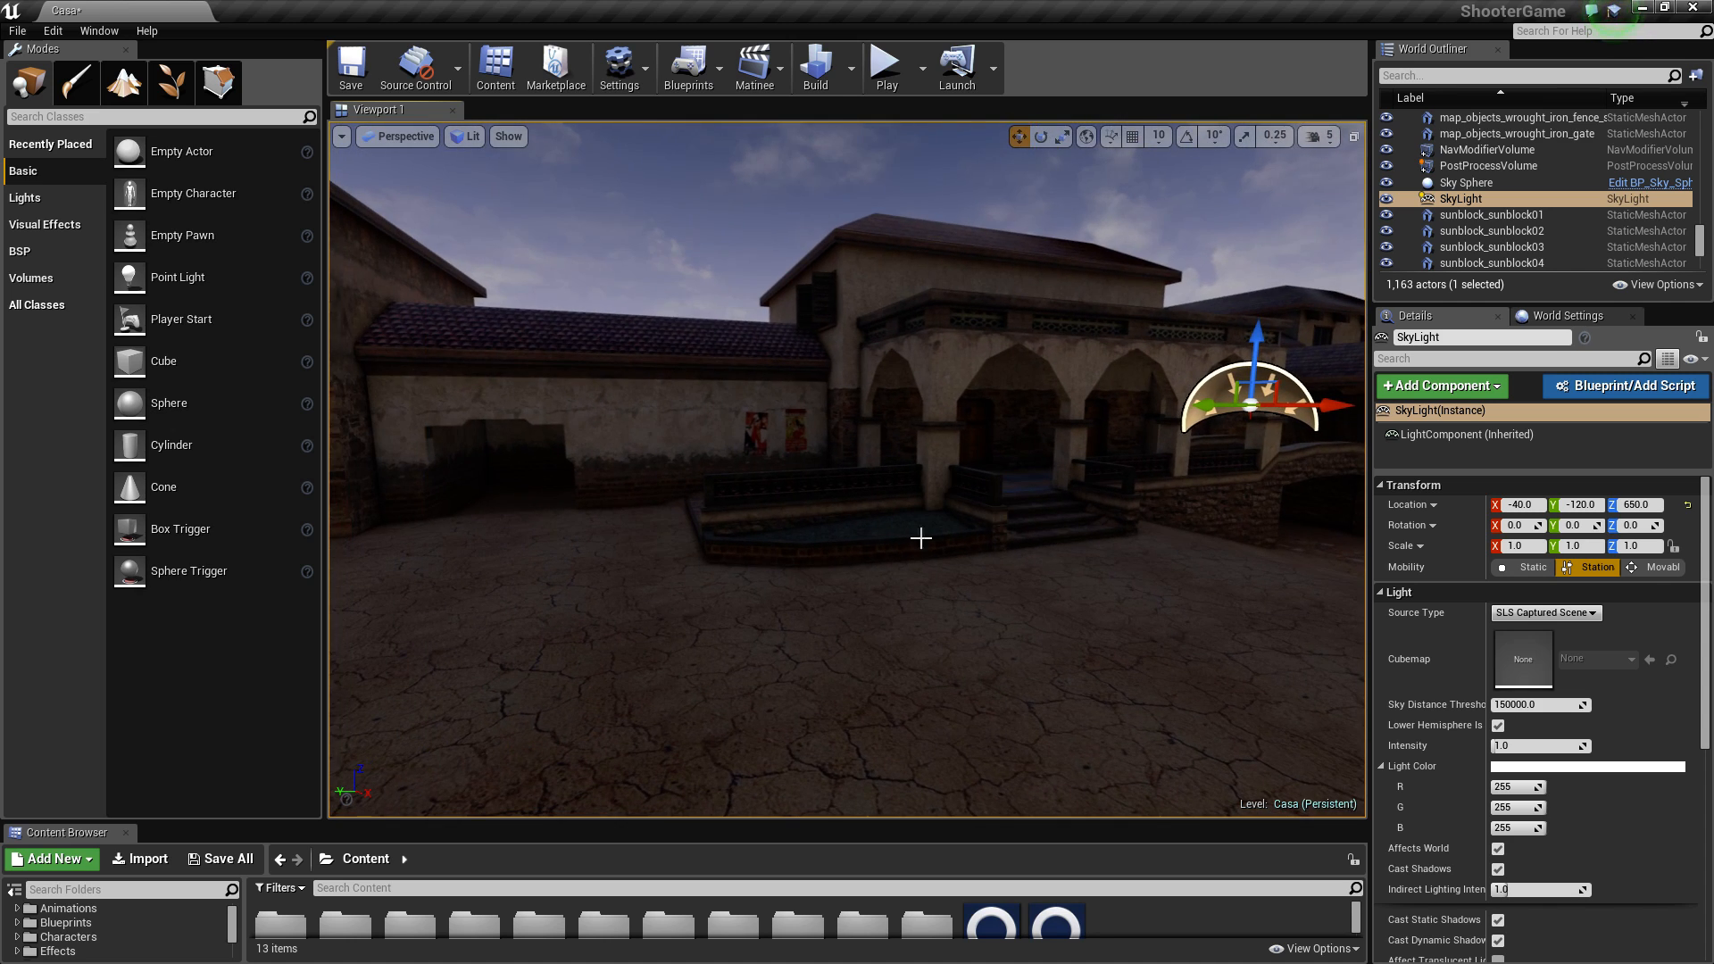
pyautogui.moveTo(898, 628)
pyautogui.mouseDown(button='right')
pyautogui.moveTo(973, 625)
pyautogui.moveTo(898, 627)
pyautogui.mouseUp(button='right')
pyautogui.hotkey('ctrl', 'z')
pyautogui.hotkey('ctrl', 'z')
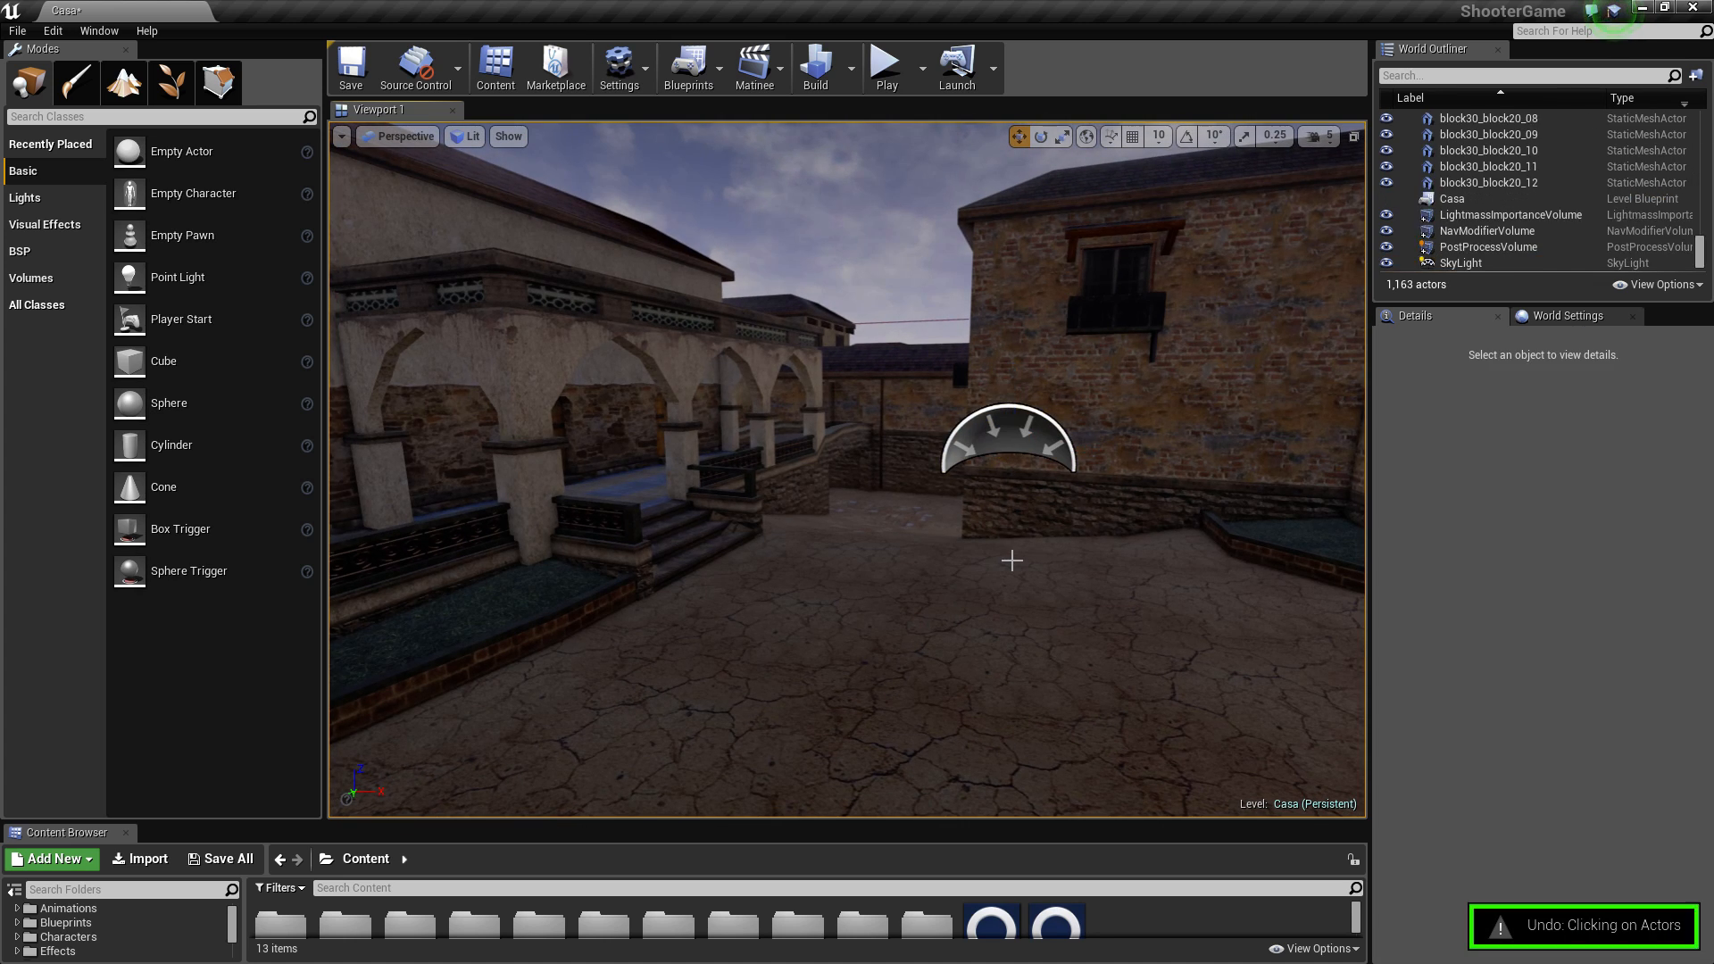
pyautogui.hotkey('ctrl', 'z')
pyautogui.moveTo(1003, 570); pyautogui.dragTo(967, 605, button='right')
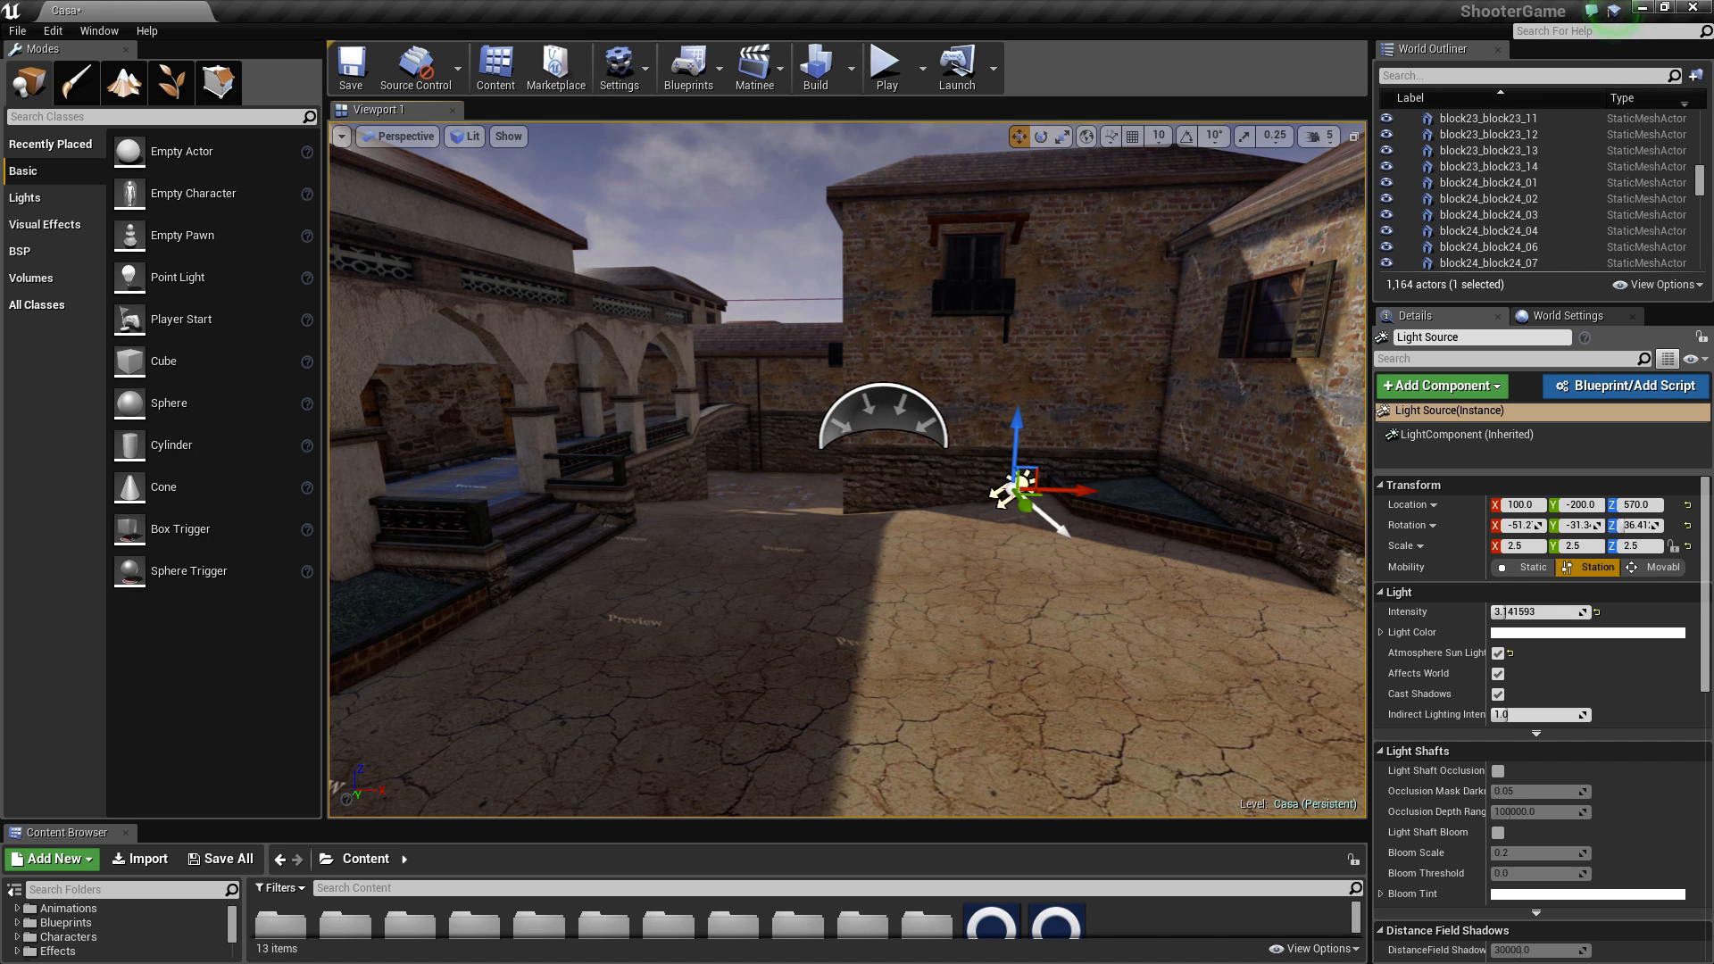
# Step: Try the SkyLight with Cast Shadows turned on, inspect the arcade and courtyard, and turn the option off again
pyautogui.click(868, 421)
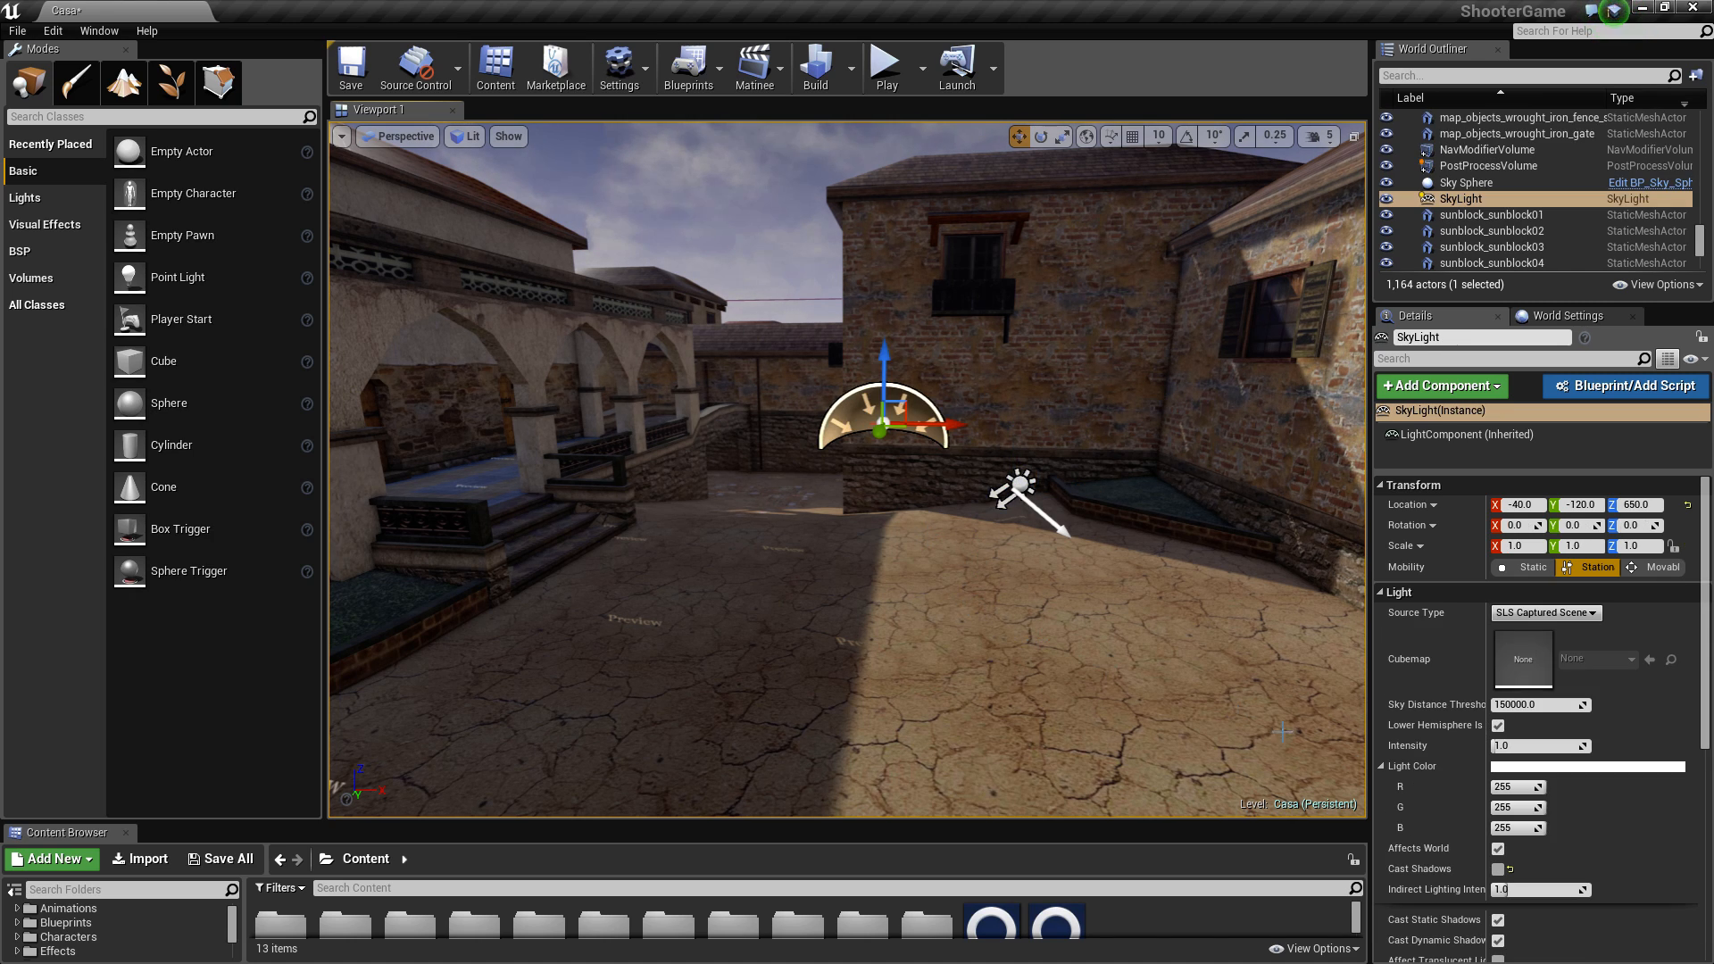
pyautogui.click(1498, 870)
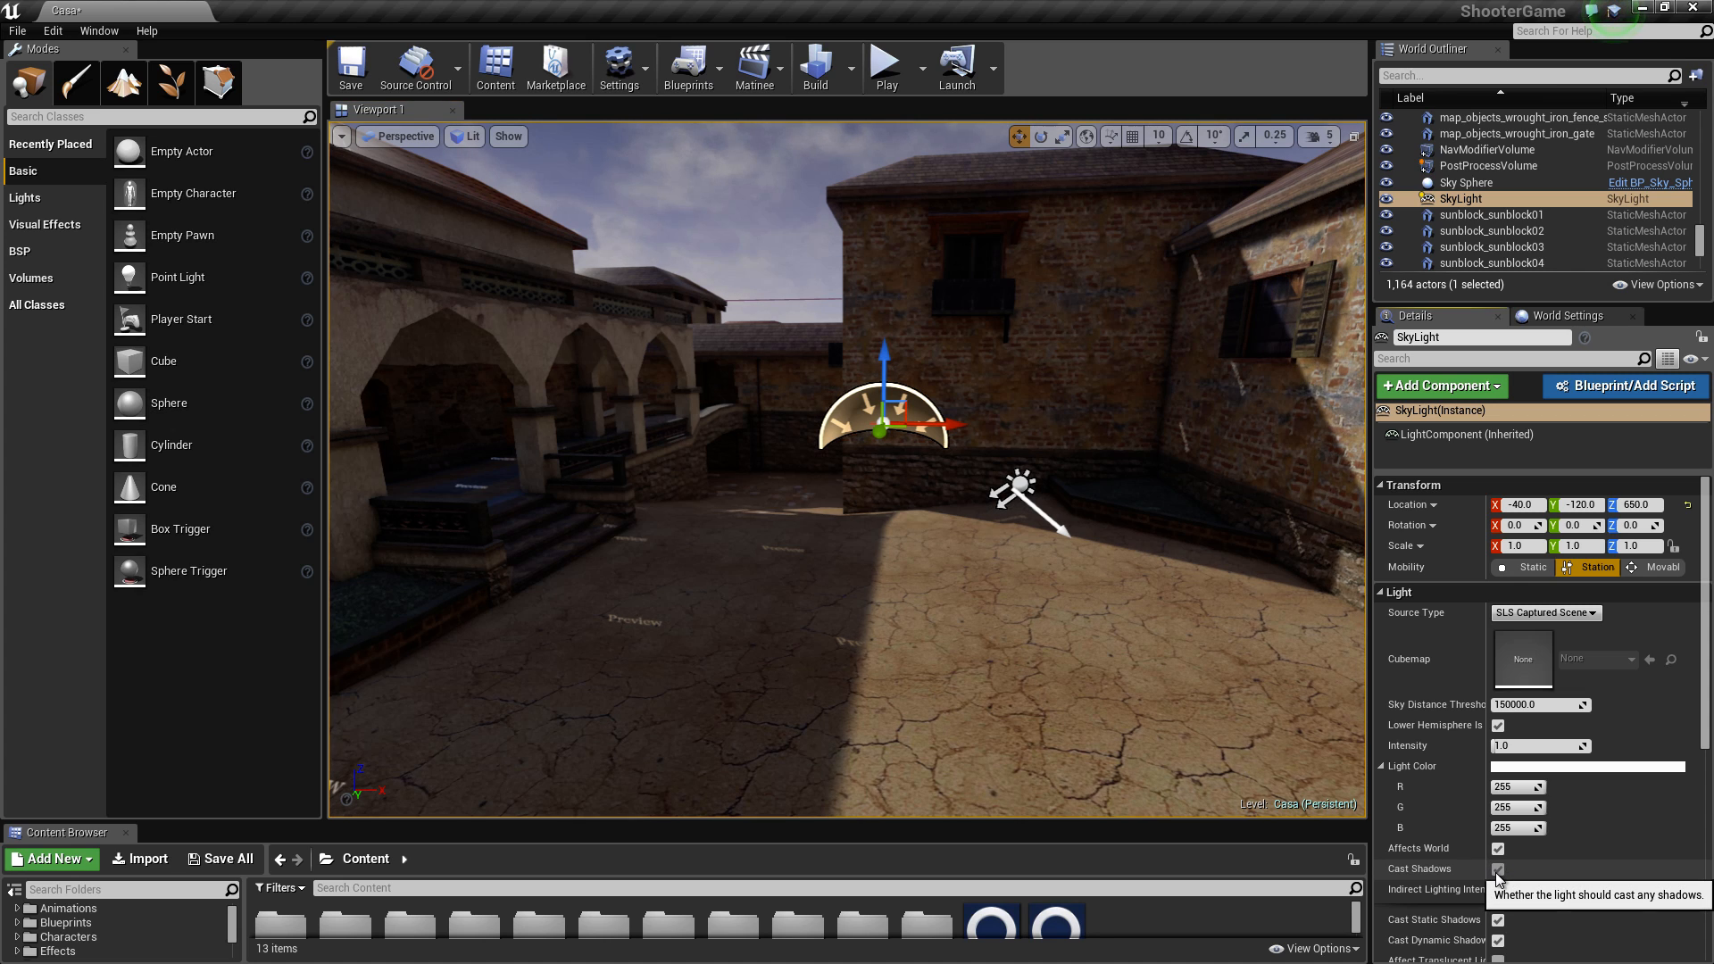
pyautogui.moveTo(790, 410); pyautogui.dragTo(790, 410, button='right')
pyautogui.moveTo(901, 491); pyautogui.dragTo(897, 500, button='right')
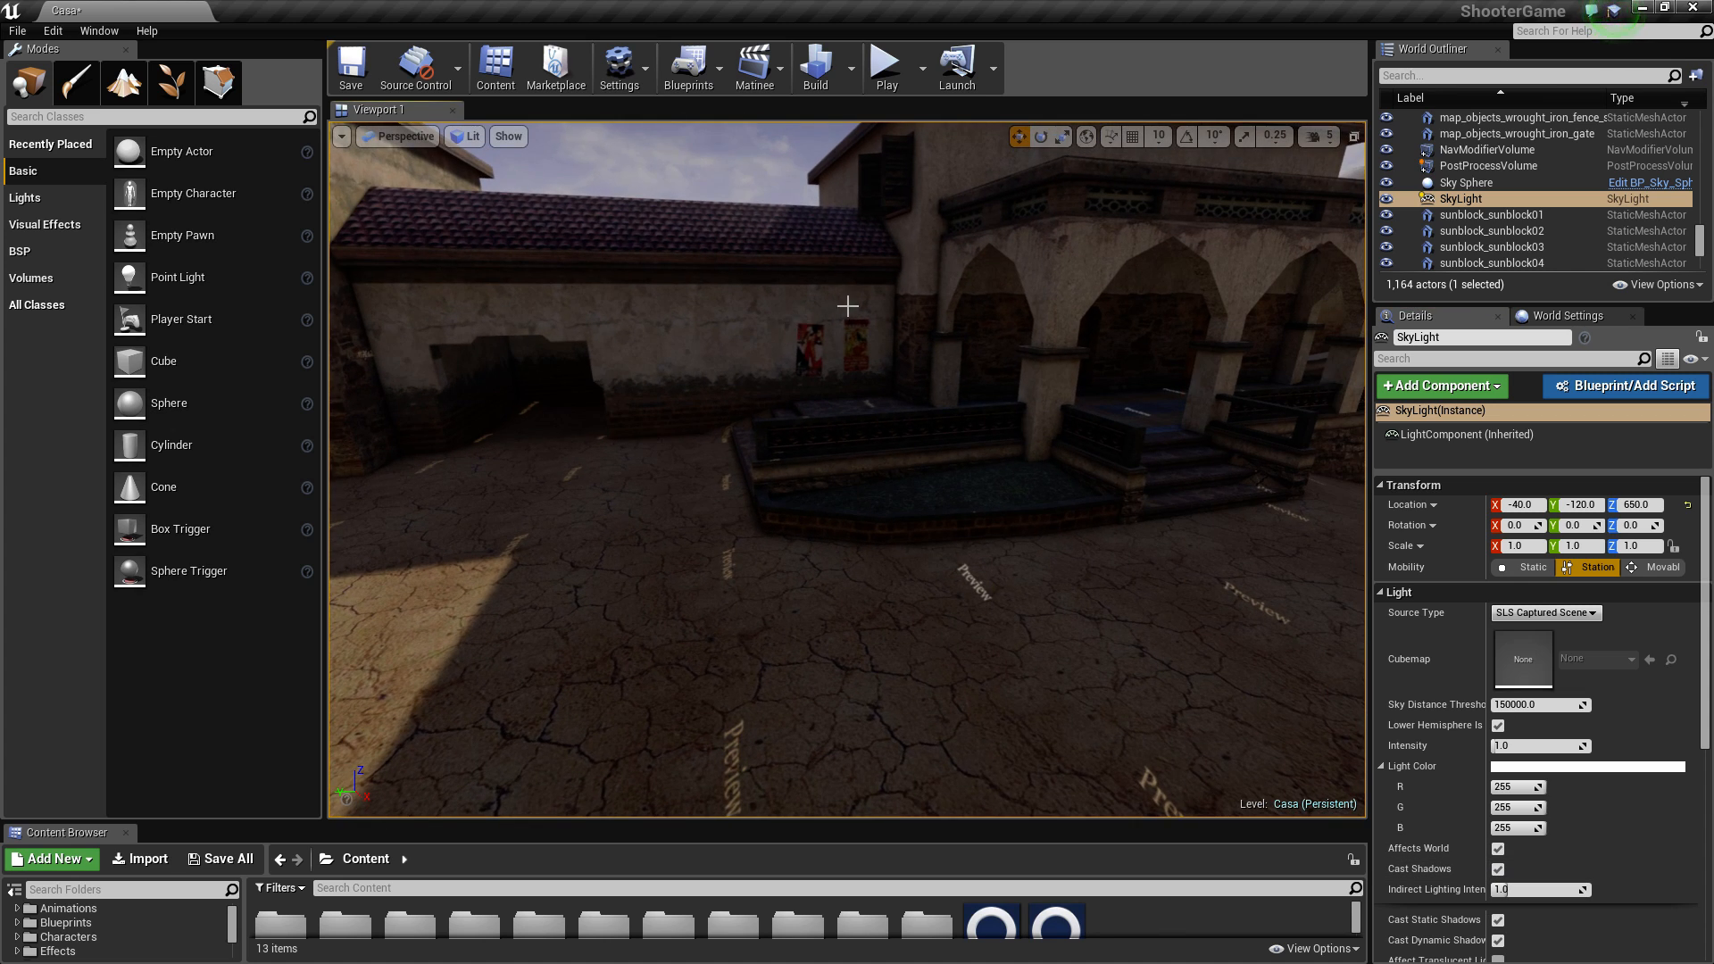
pyautogui.moveTo(808, 567); pyautogui.dragTo(874, 551, button='right')
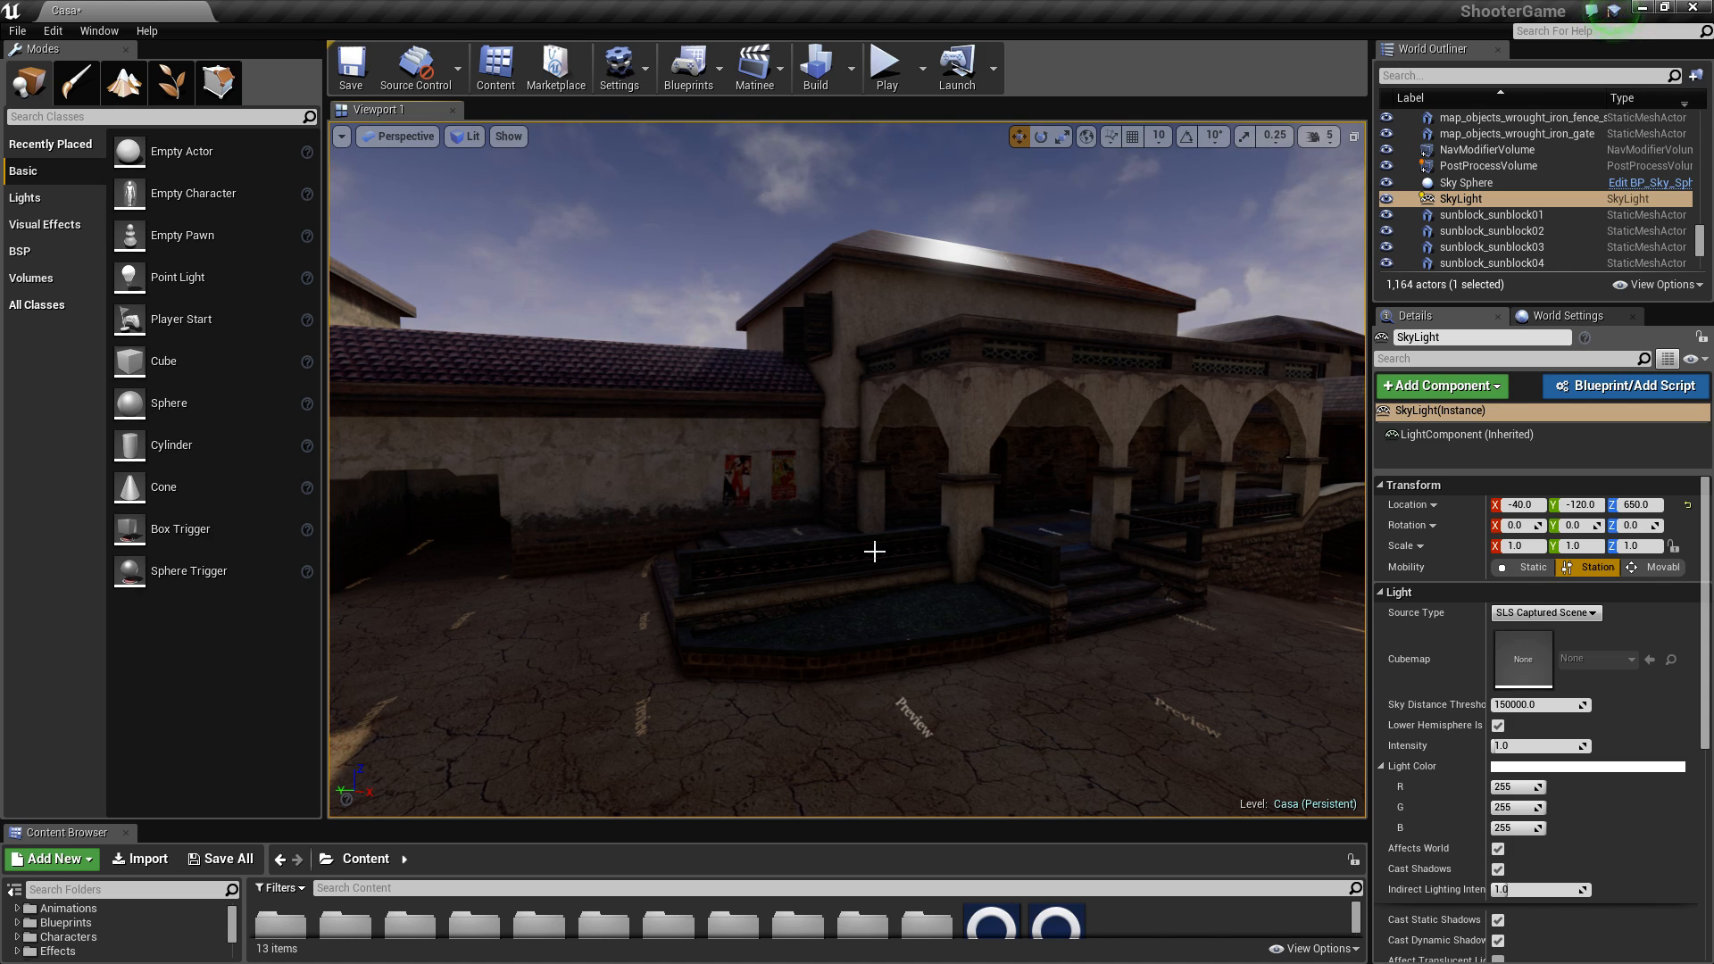
pyautogui.press('f')
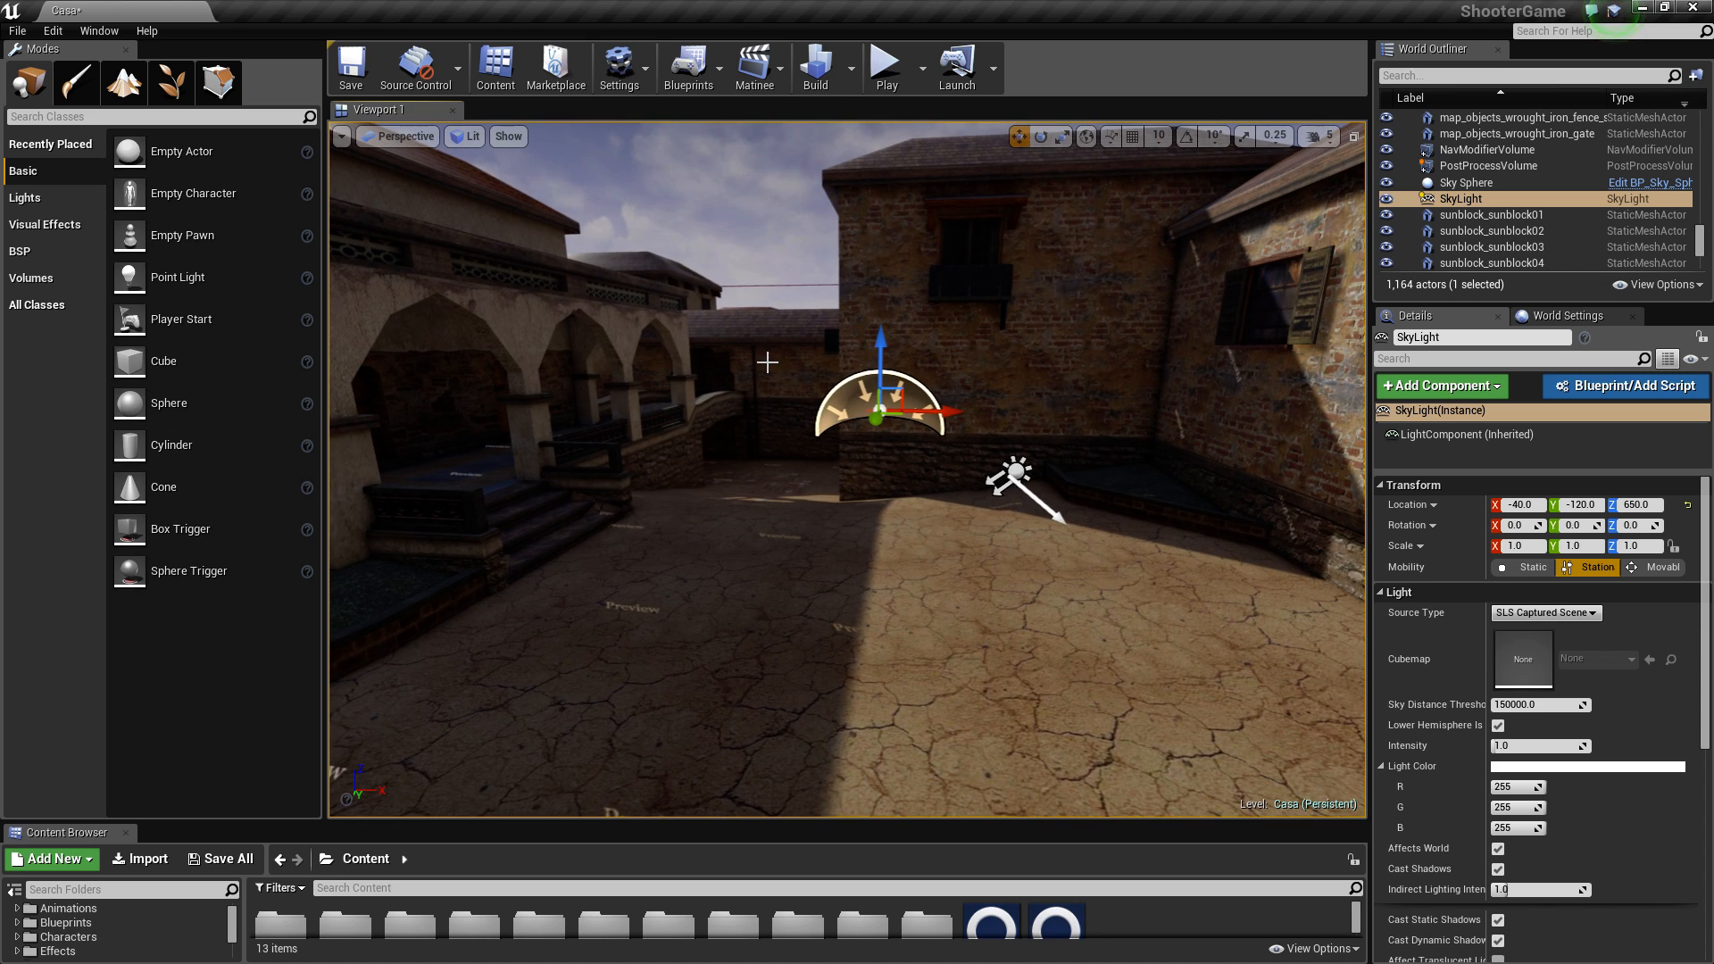
pyautogui.click(1498, 870)
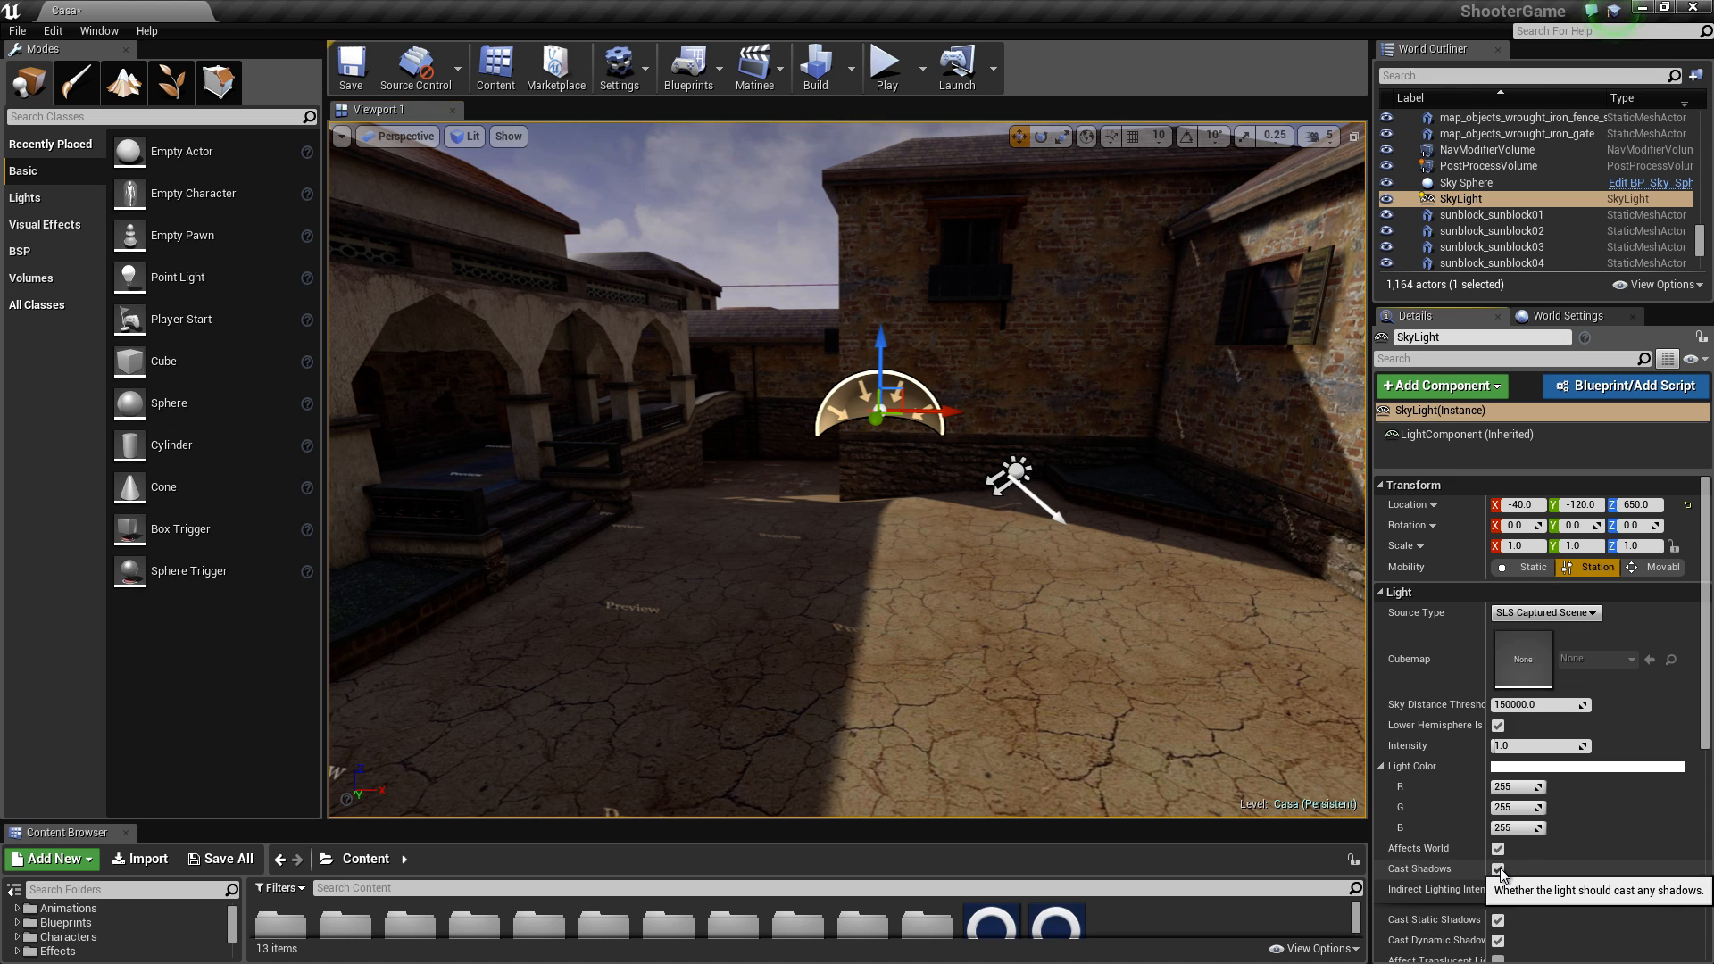
# Step: Select the directional Light Source and rotate it to about -65.6, -44.5, 45.4 degrees
pyautogui.click(1014, 471)
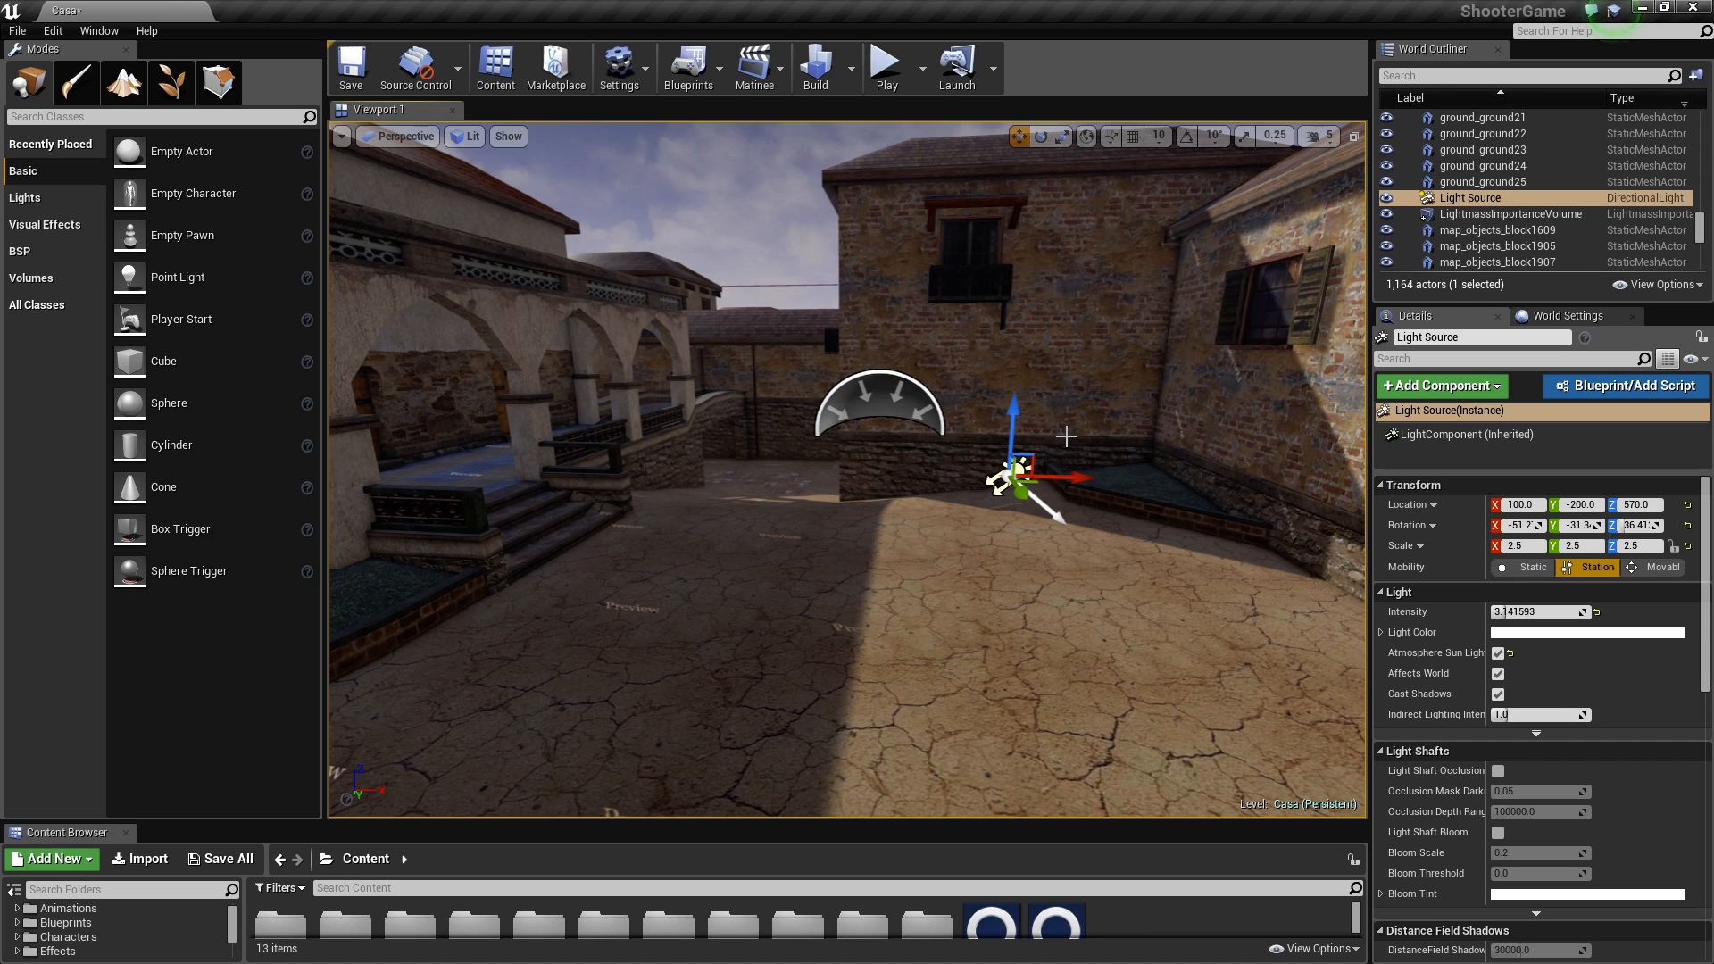
pyautogui.rightClick(1002, 474)
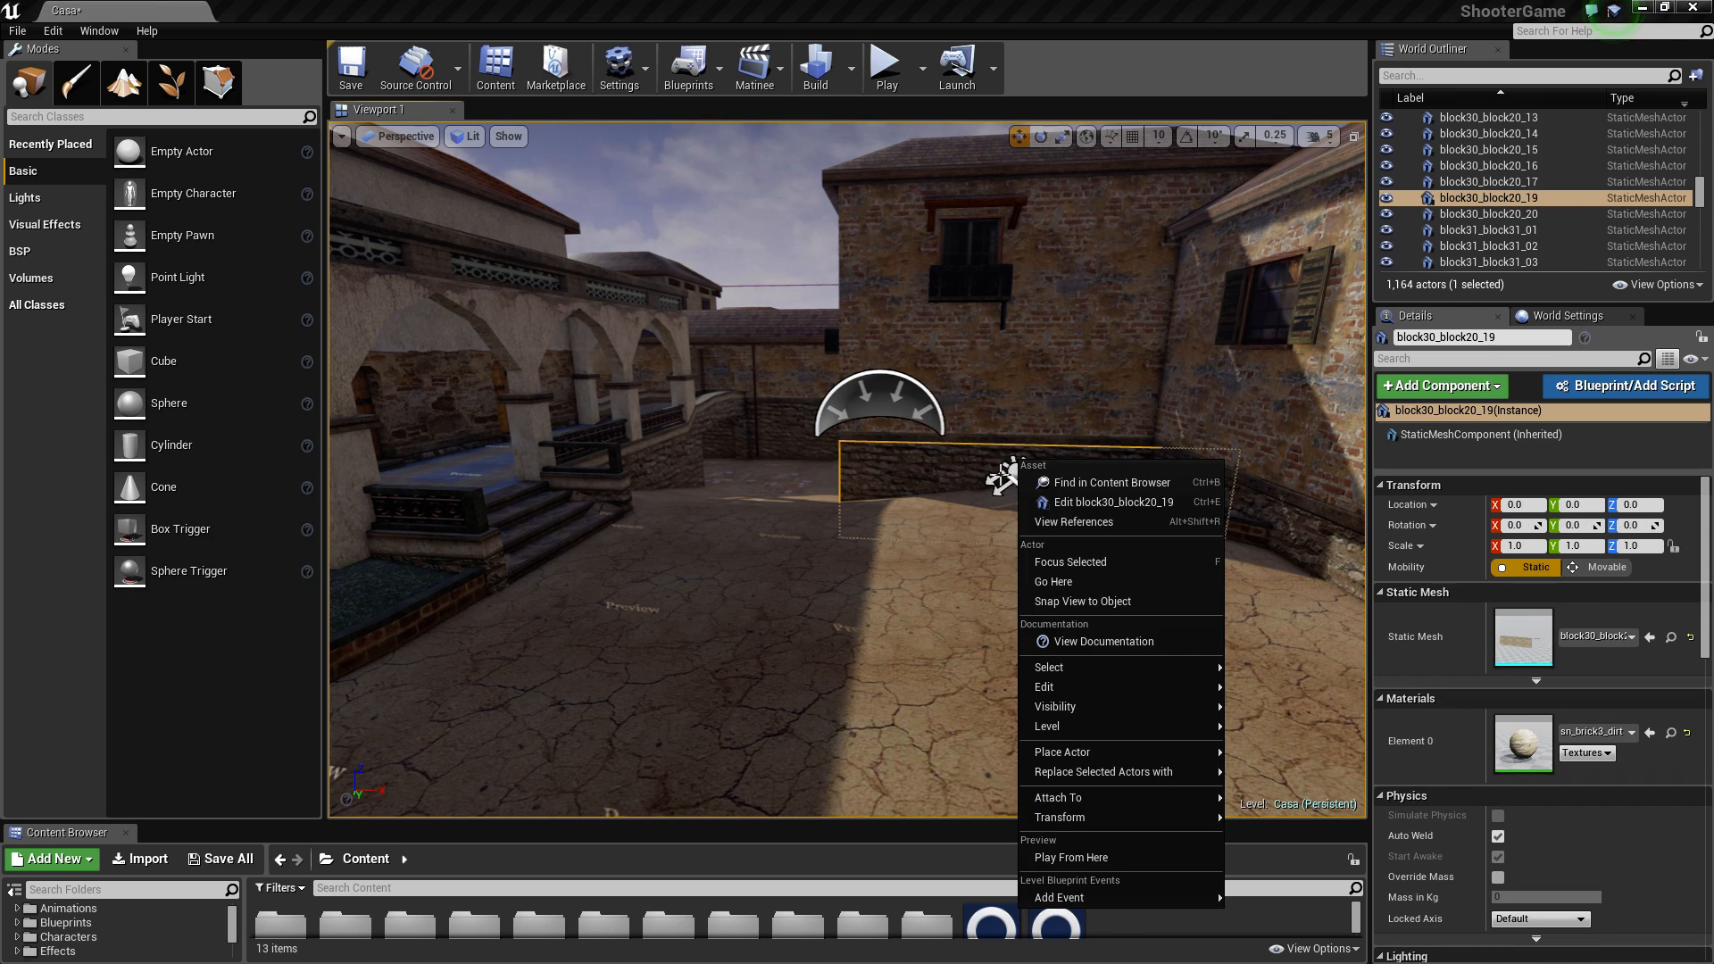
pyautogui.click(1002, 473)
pyautogui.click(1004, 474)
pyautogui.press('e')
pyautogui.press('w')
pyautogui.press('e')
pyautogui.moveTo(982, 495); pyautogui.dragTo(1054, 473)
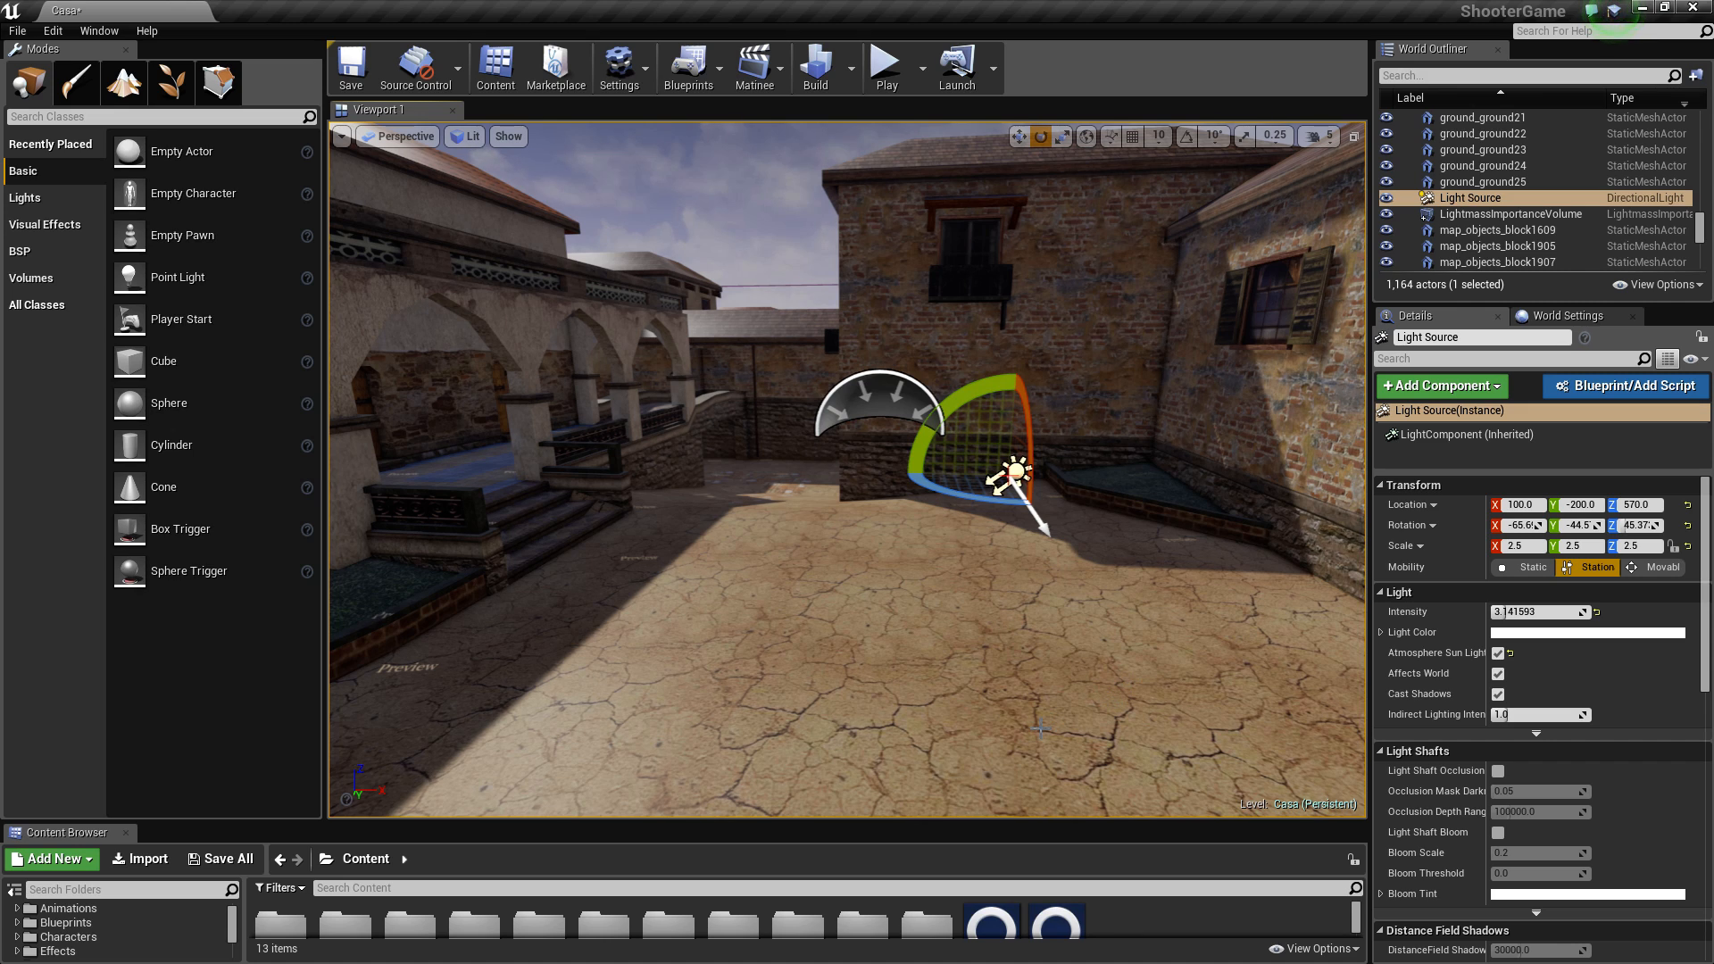
# Step: Try the Light Source with Movable mobility, rotating it to about -65.8, -44.7, 45.5 degrees while checking the sun and shadows
pyautogui.click(1659, 567)
pyautogui.moveTo(964, 383); pyautogui.dragTo(1008, 387)
pyautogui.moveTo(1014, 473); pyautogui.dragTo(892, 357, button='right')
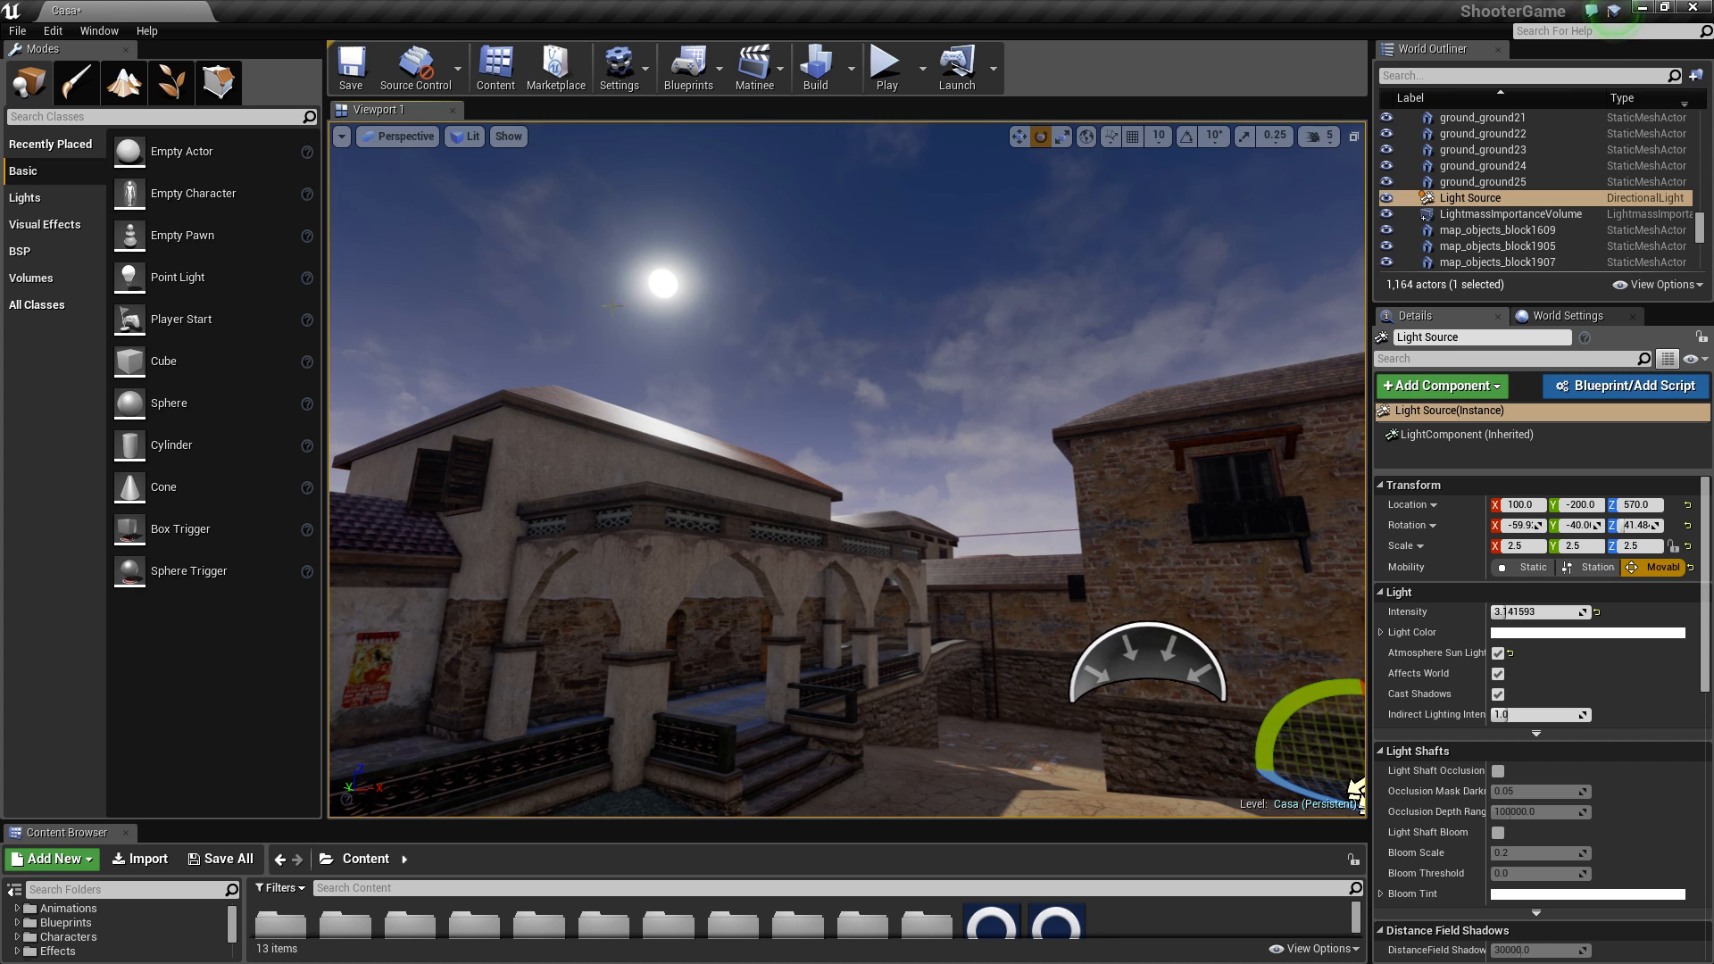
pyautogui.moveTo(649, 560); pyautogui.dragTo(678, 399, button='right')
pyautogui.moveTo(1315, 488); pyautogui.dragTo(987, 596, button='right')
pyautogui.moveTo(976, 537); pyautogui.dragTo(1036, 506)
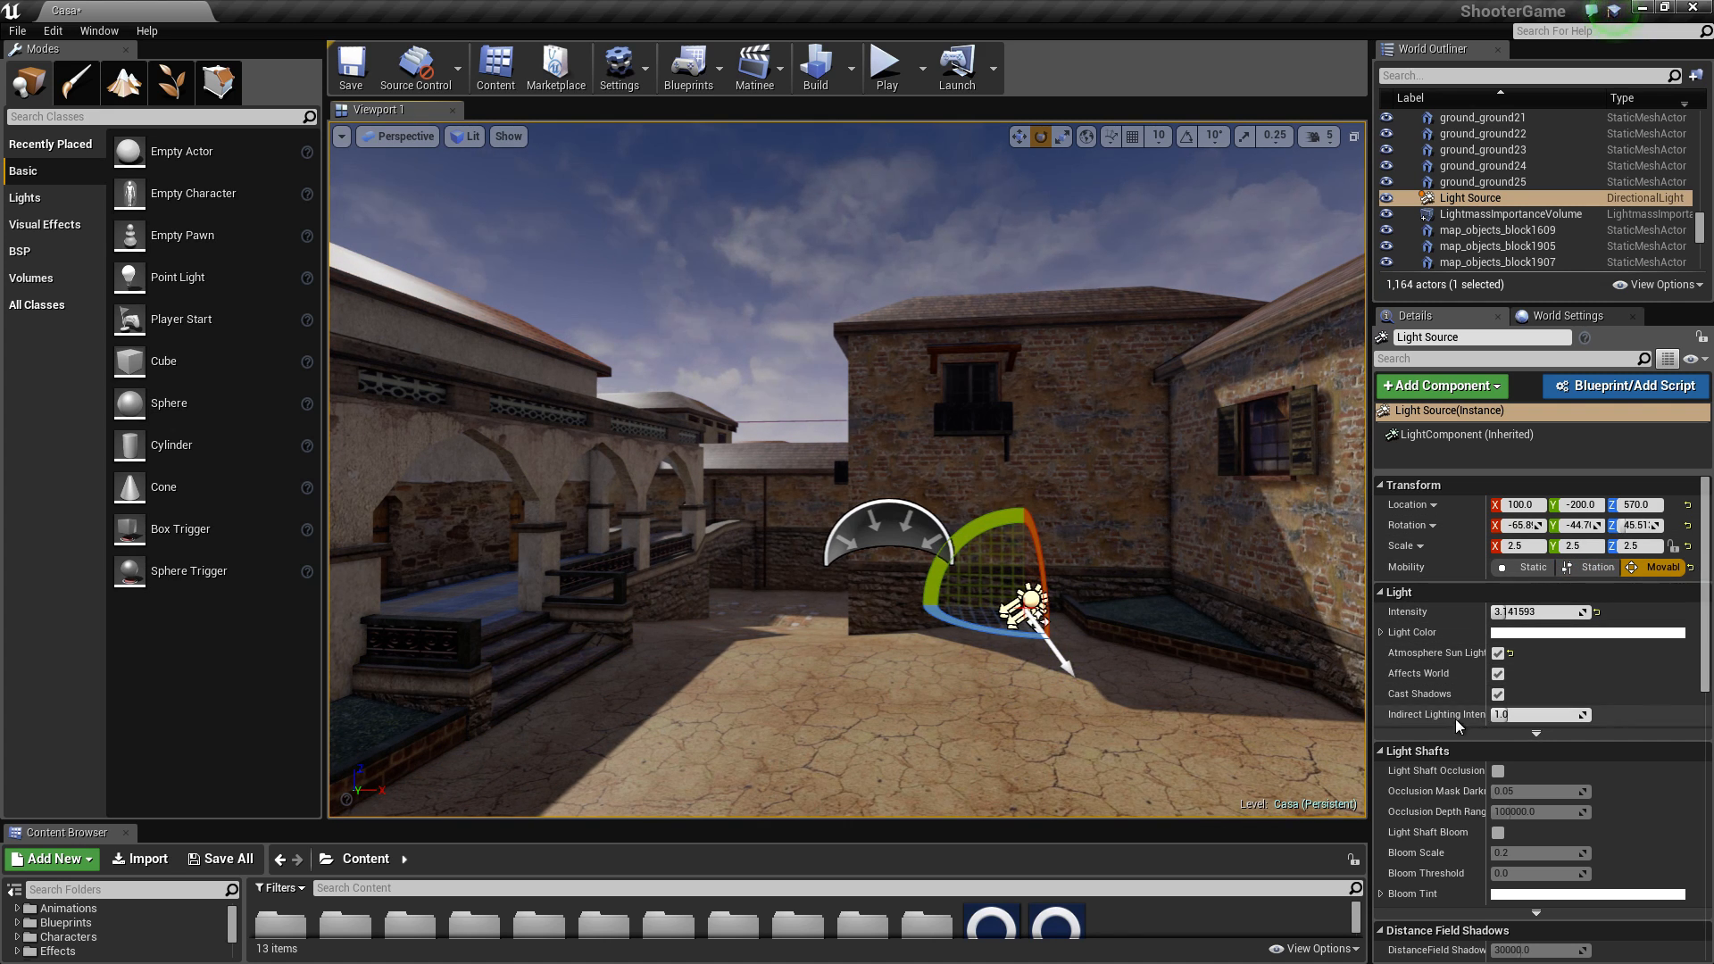
# Step: Return the Light Source to Stationary mobility, rotated to about -54.9, -35.3, 38.4 degrees, and check its shadows across the courtyard
pyautogui.moveTo(967, 534)
pyautogui.mouseDown()
pyautogui.moveTo(991, 553)
pyautogui.moveTo(943, 556)
pyautogui.mouseUp()
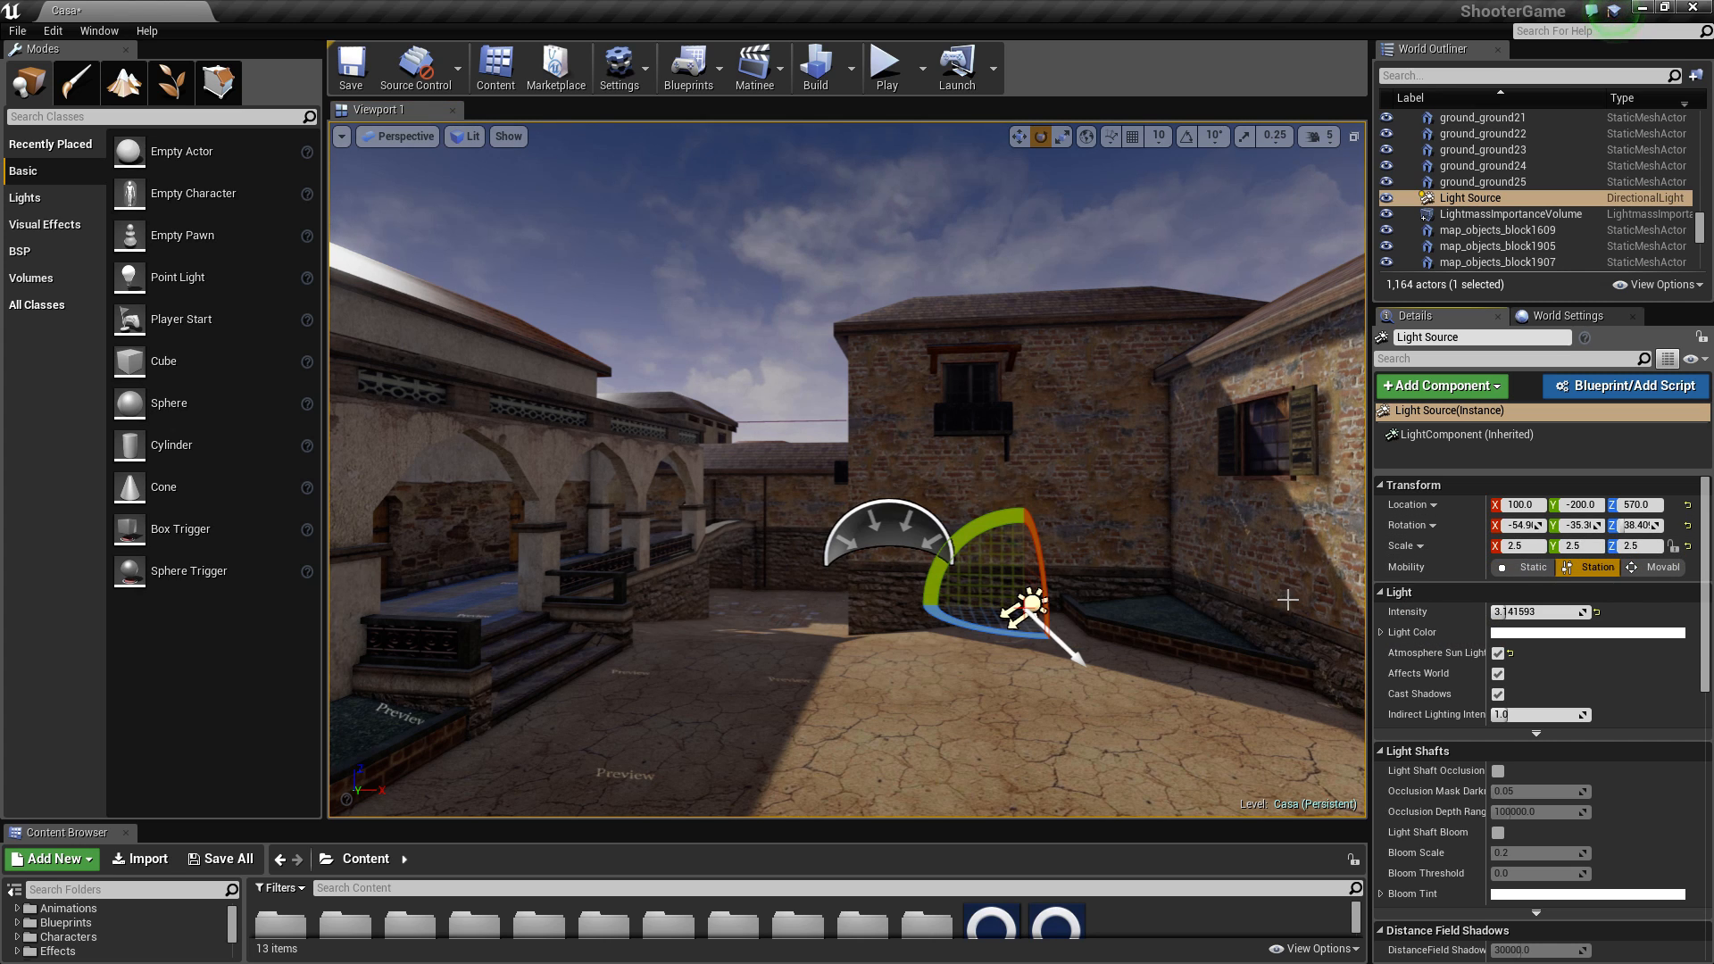
pyautogui.moveTo(991, 734); pyautogui.dragTo(1018, 687)
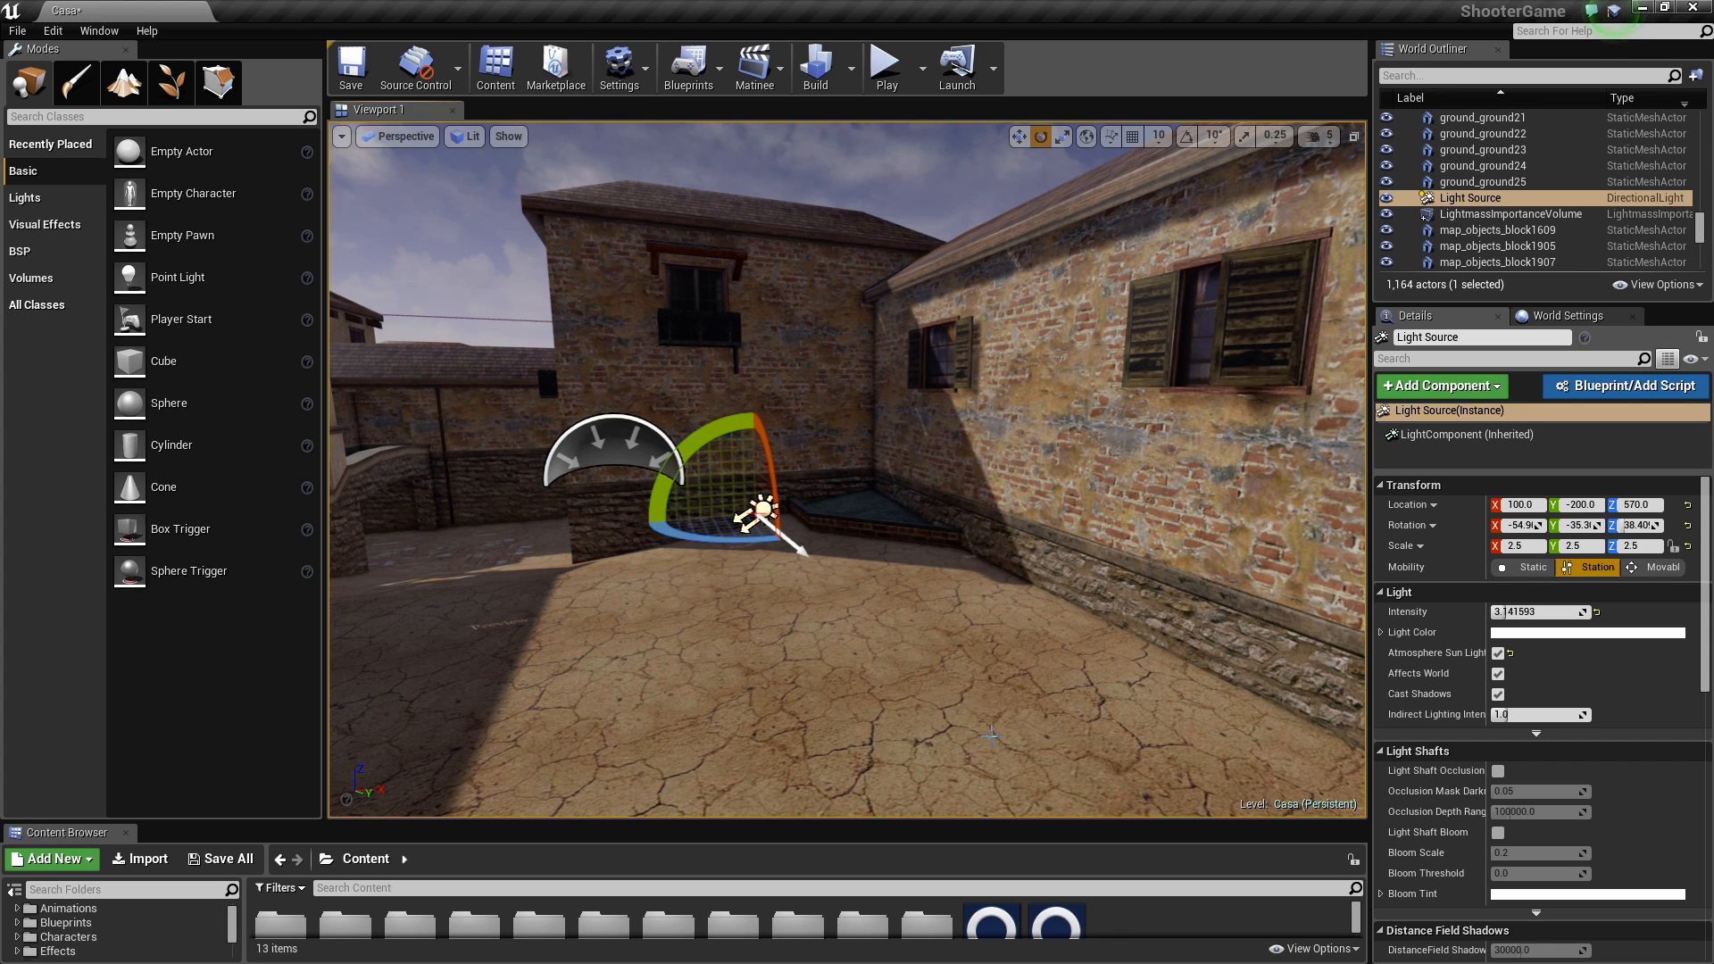
pyautogui.moveTo(956, 746); pyautogui.dragTo(967, 665, button='right')
pyautogui.press('w')
pyautogui.press('s')
pyautogui.press('s')
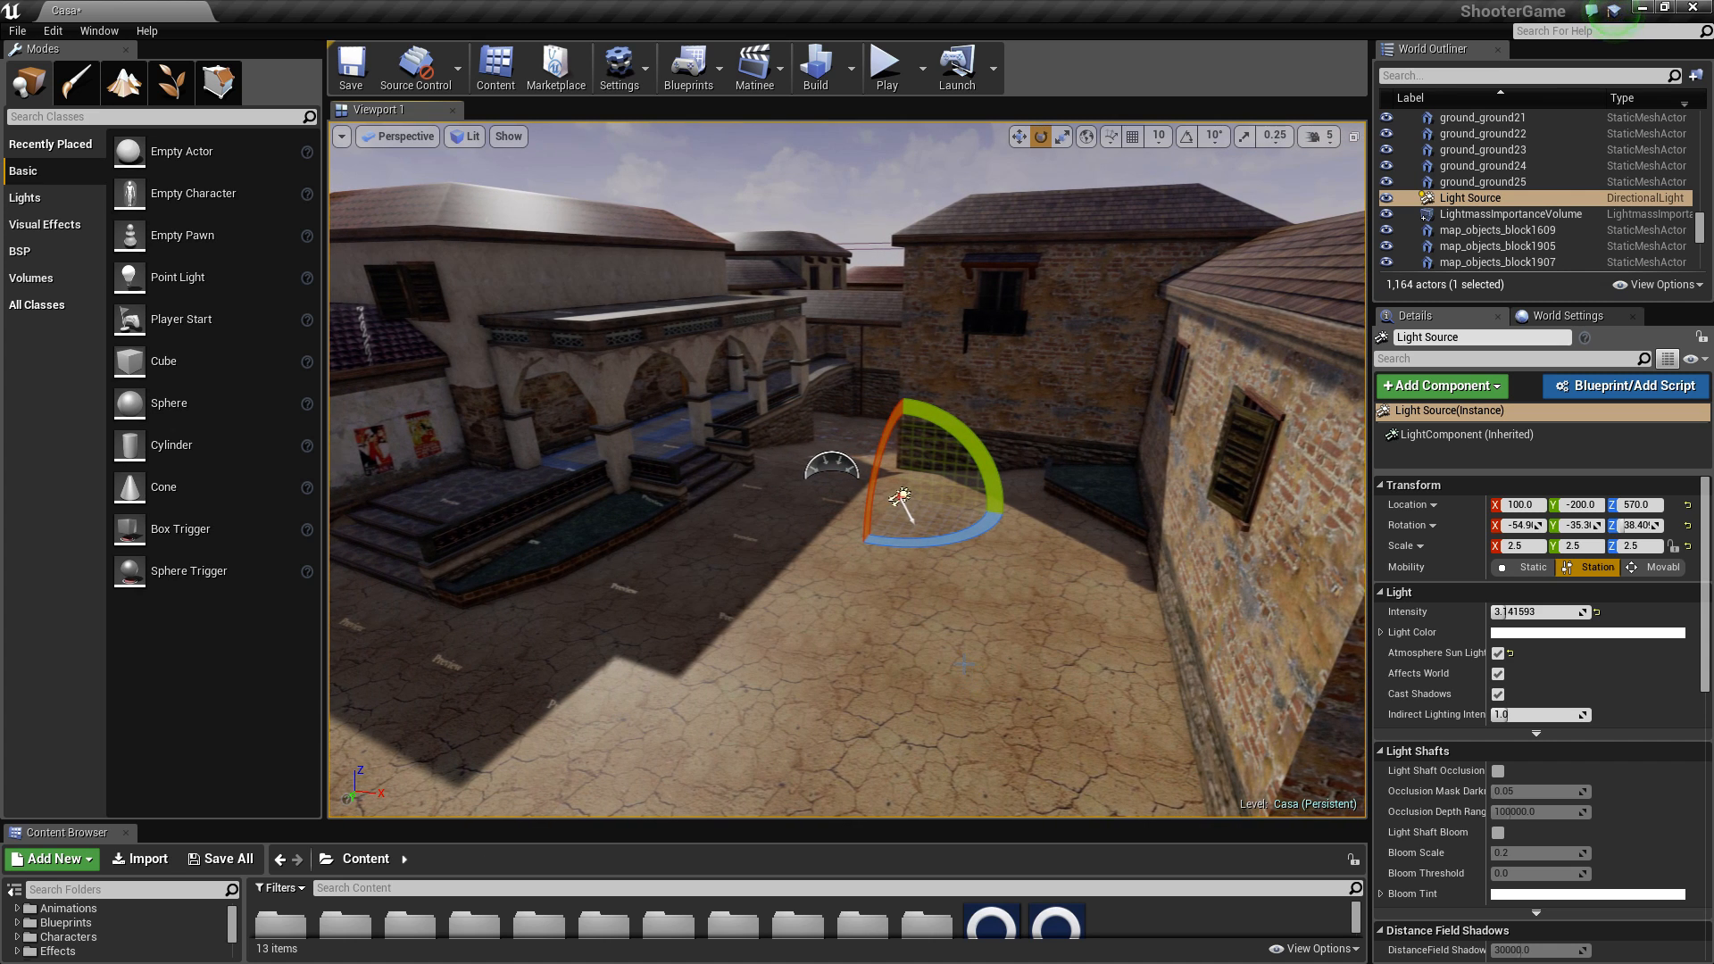
pyautogui.moveTo(875, 475); pyautogui.dragTo(900, 497)
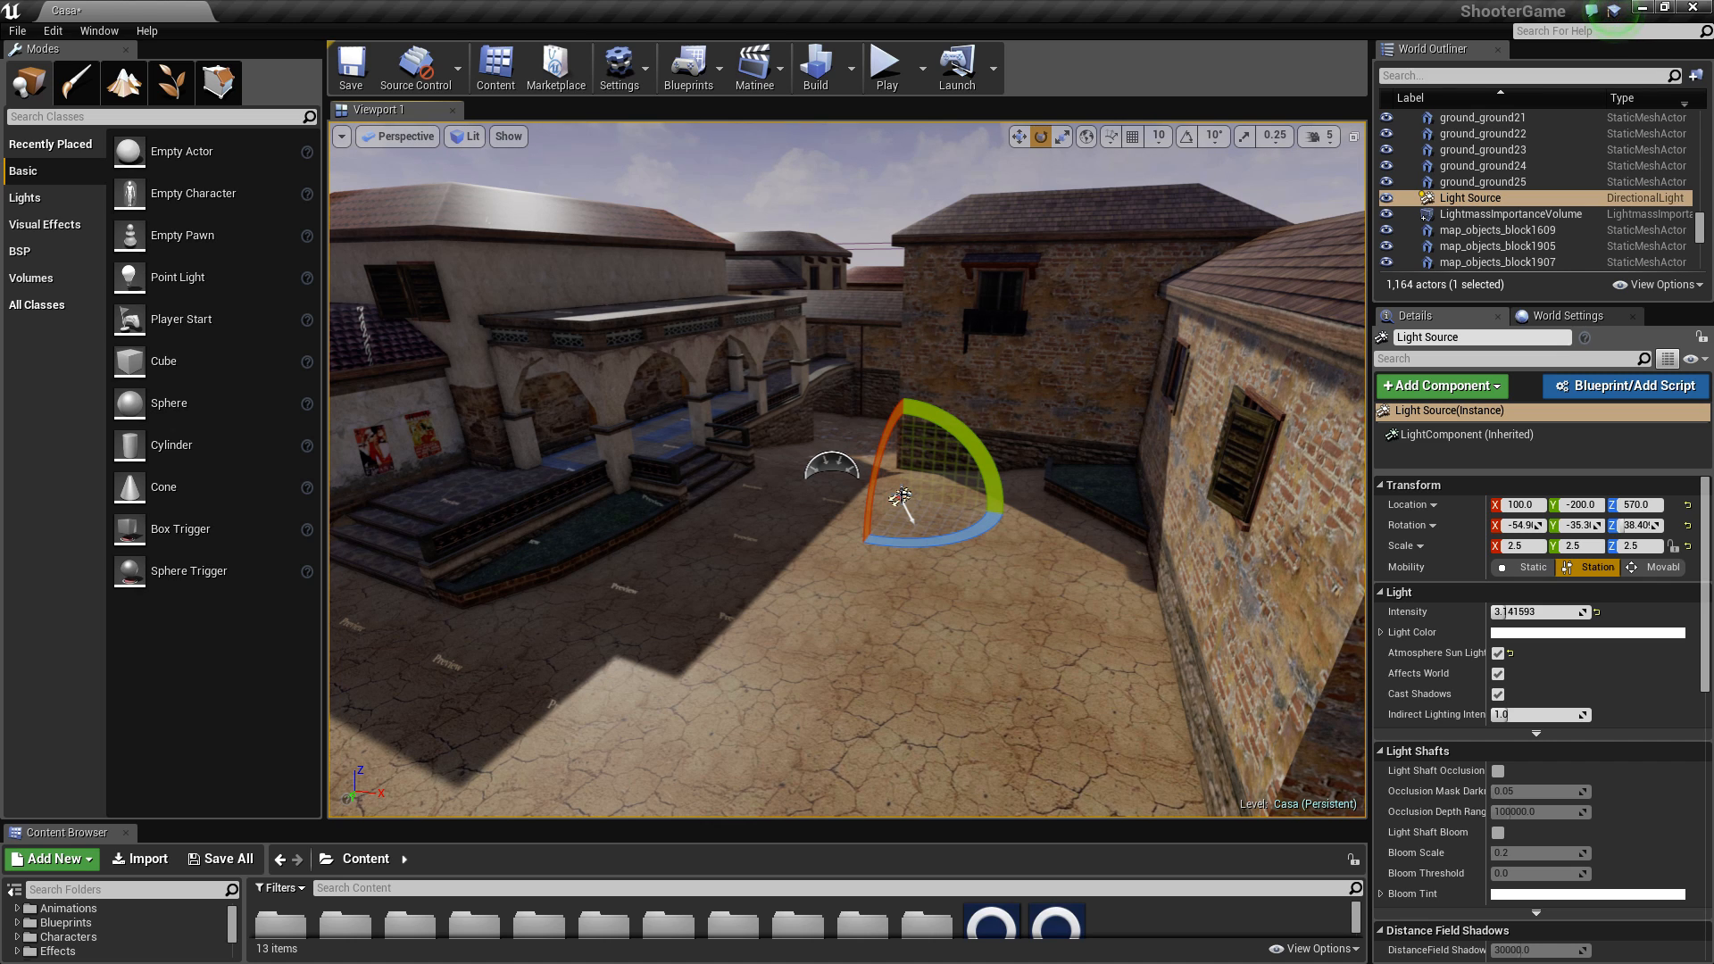
# Step: Select the SkyLight and examine the sunlit and shaded areas of the courtyard
pyautogui.click(830, 464)
pyautogui.moveTo(903, 566); pyautogui.dragTo(1059, 574)
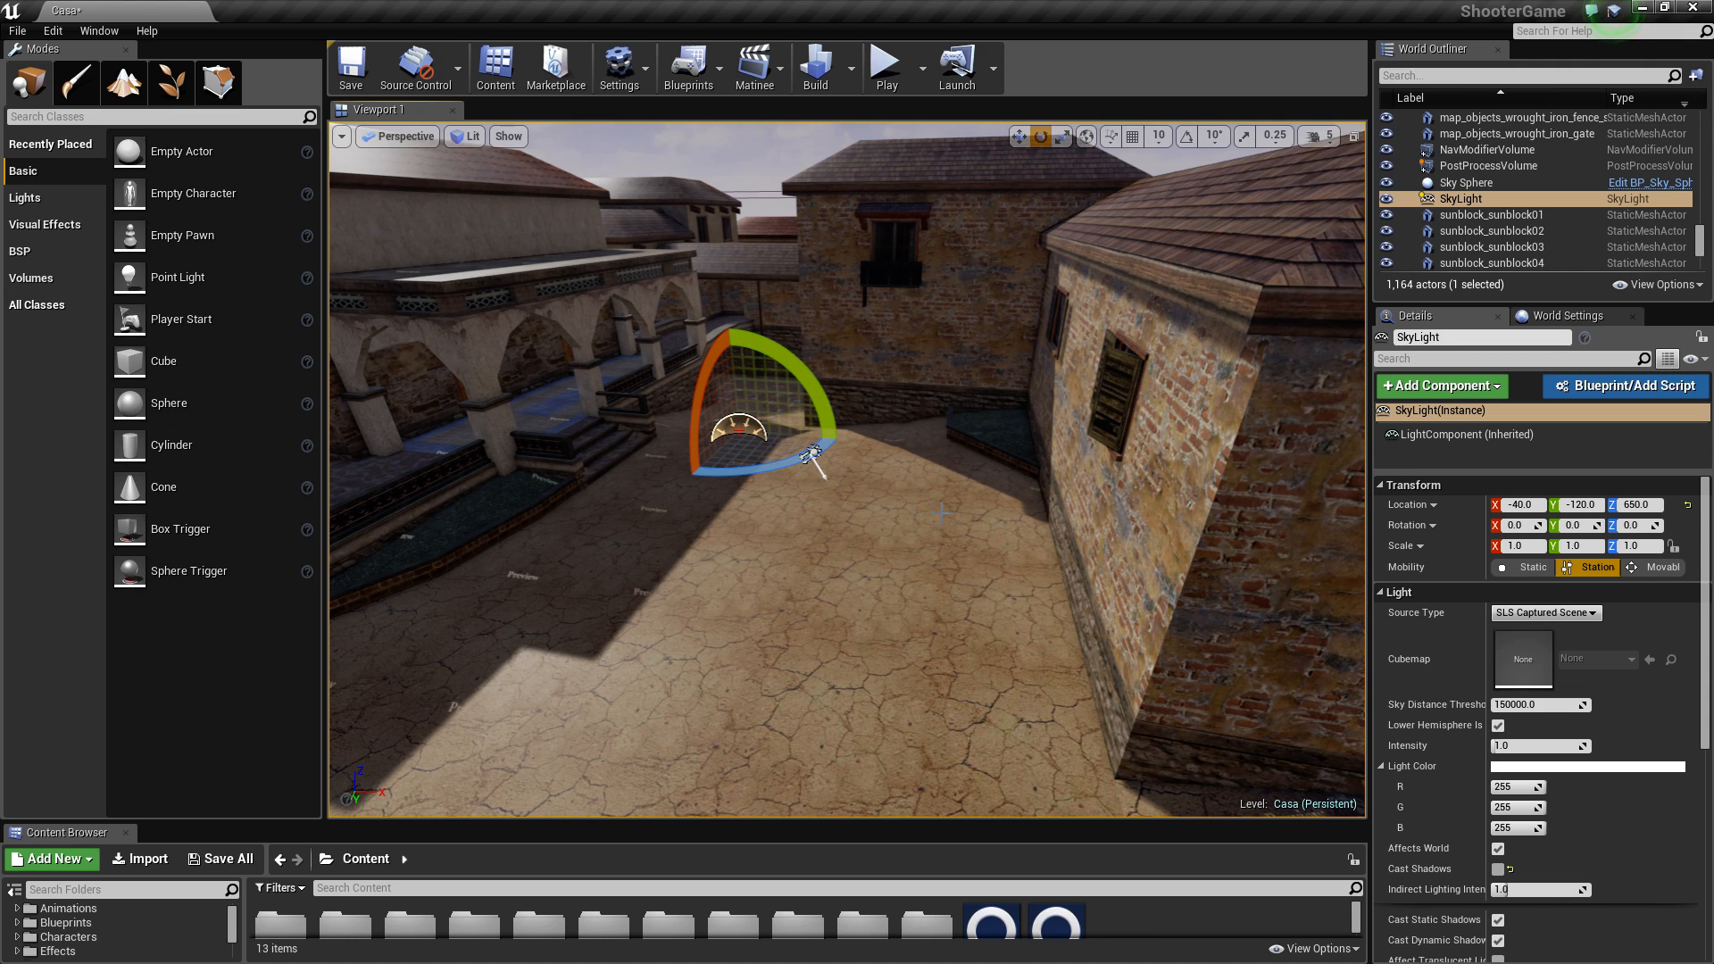
pyautogui.moveTo(697, 615); pyautogui.dragTo(610, 592, button='right')
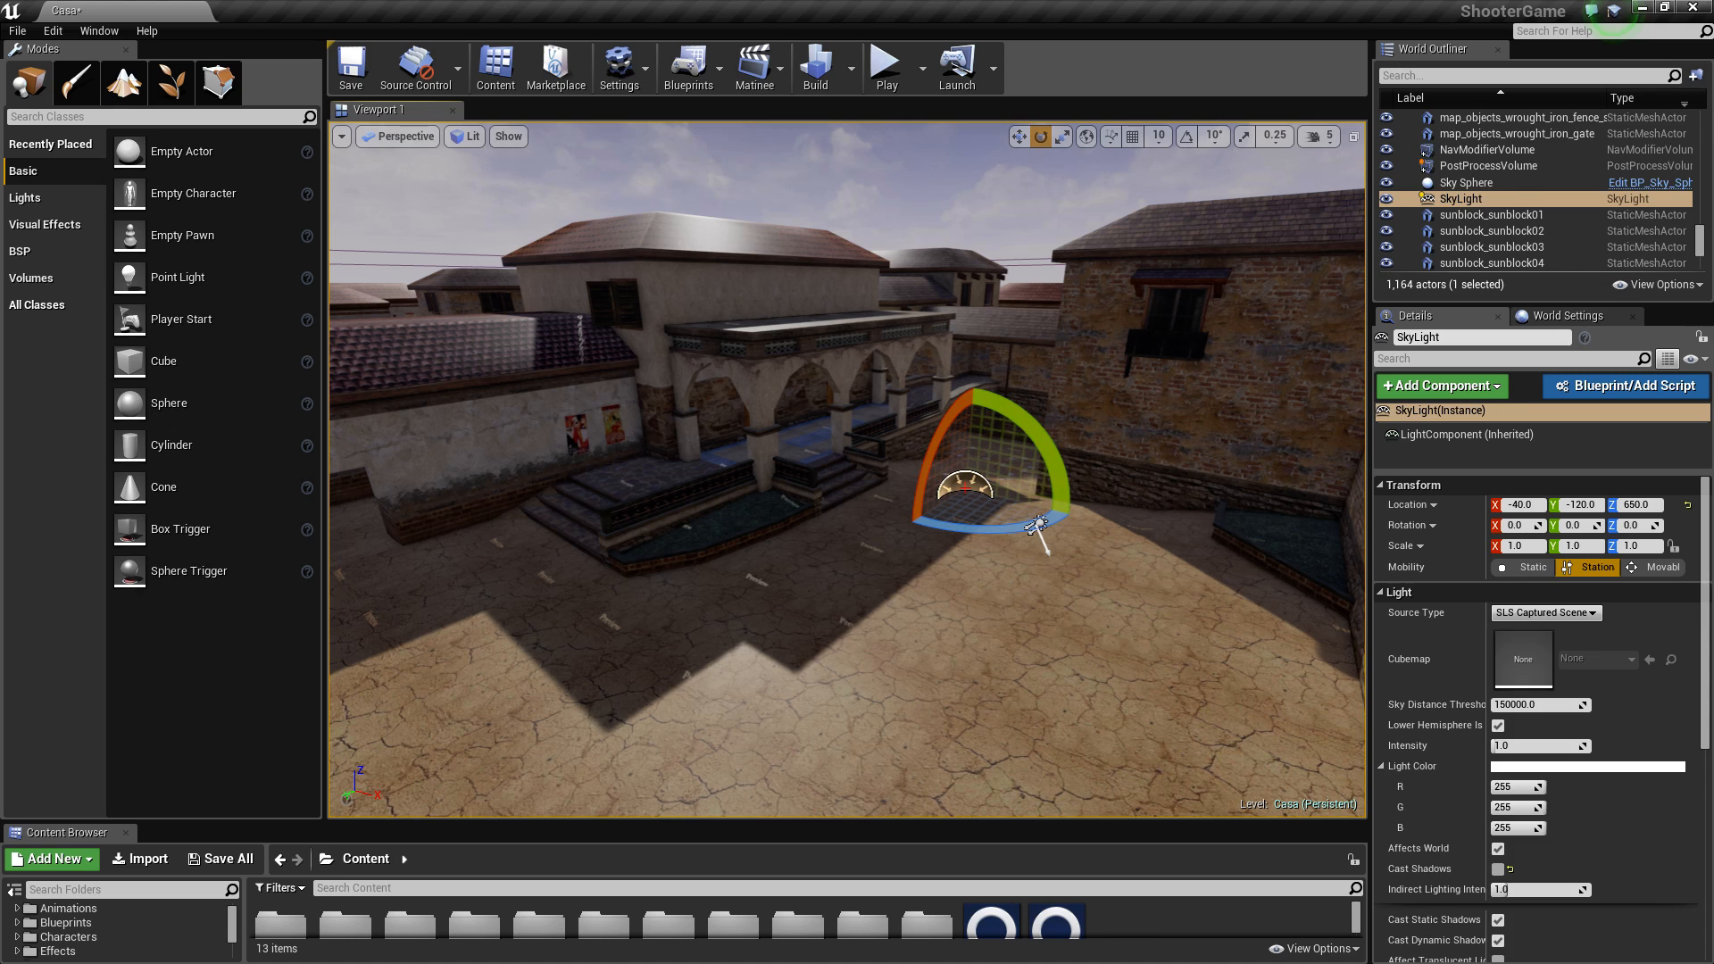
pyautogui.click(1036, 525)
pyautogui.hotkey('ctrl', 'z')
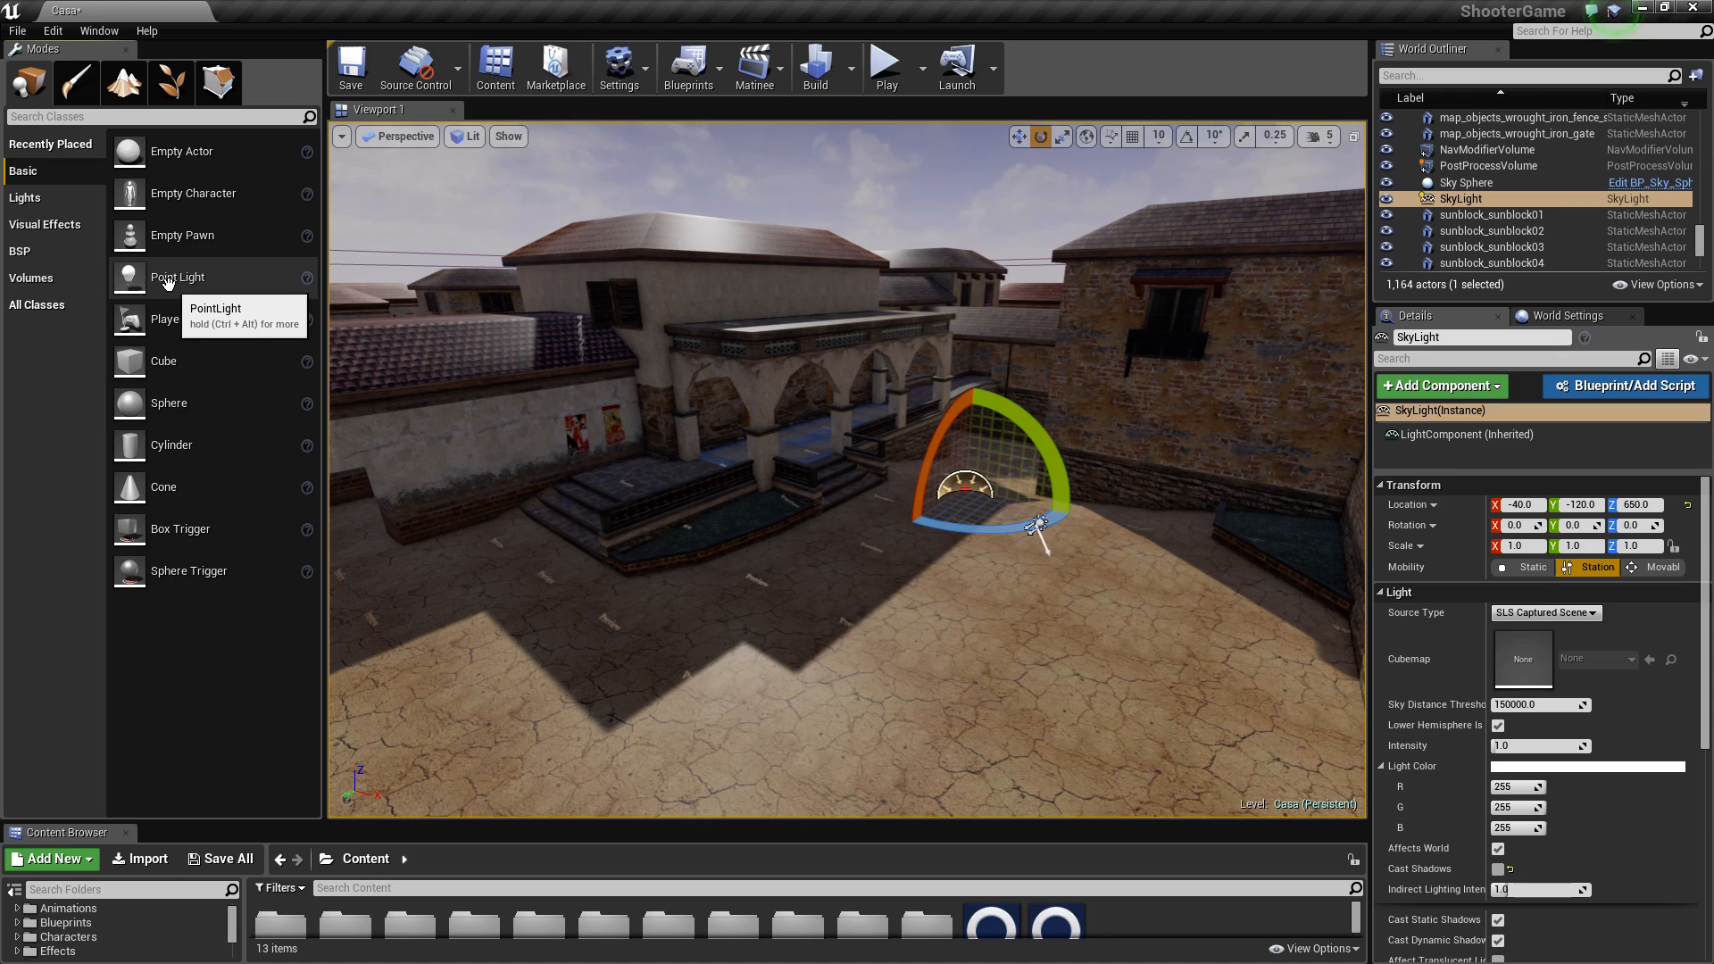
# Step: Place a Point Light on the tiled porch before the wooden door, at about X -1223, Y -687, Z 452
pyautogui.moveTo(357, 368); pyautogui.dragTo(411, 392, button='right')
pyautogui.moveTo(931, 429); pyautogui.dragTo(861, 513, button='right')
pyautogui.moveTo(179, 277); pyautogui.dragTo(893, 445)
pyautogui.moveTo(893, 445); pyautogui.dragTo(938, 487, button='right')
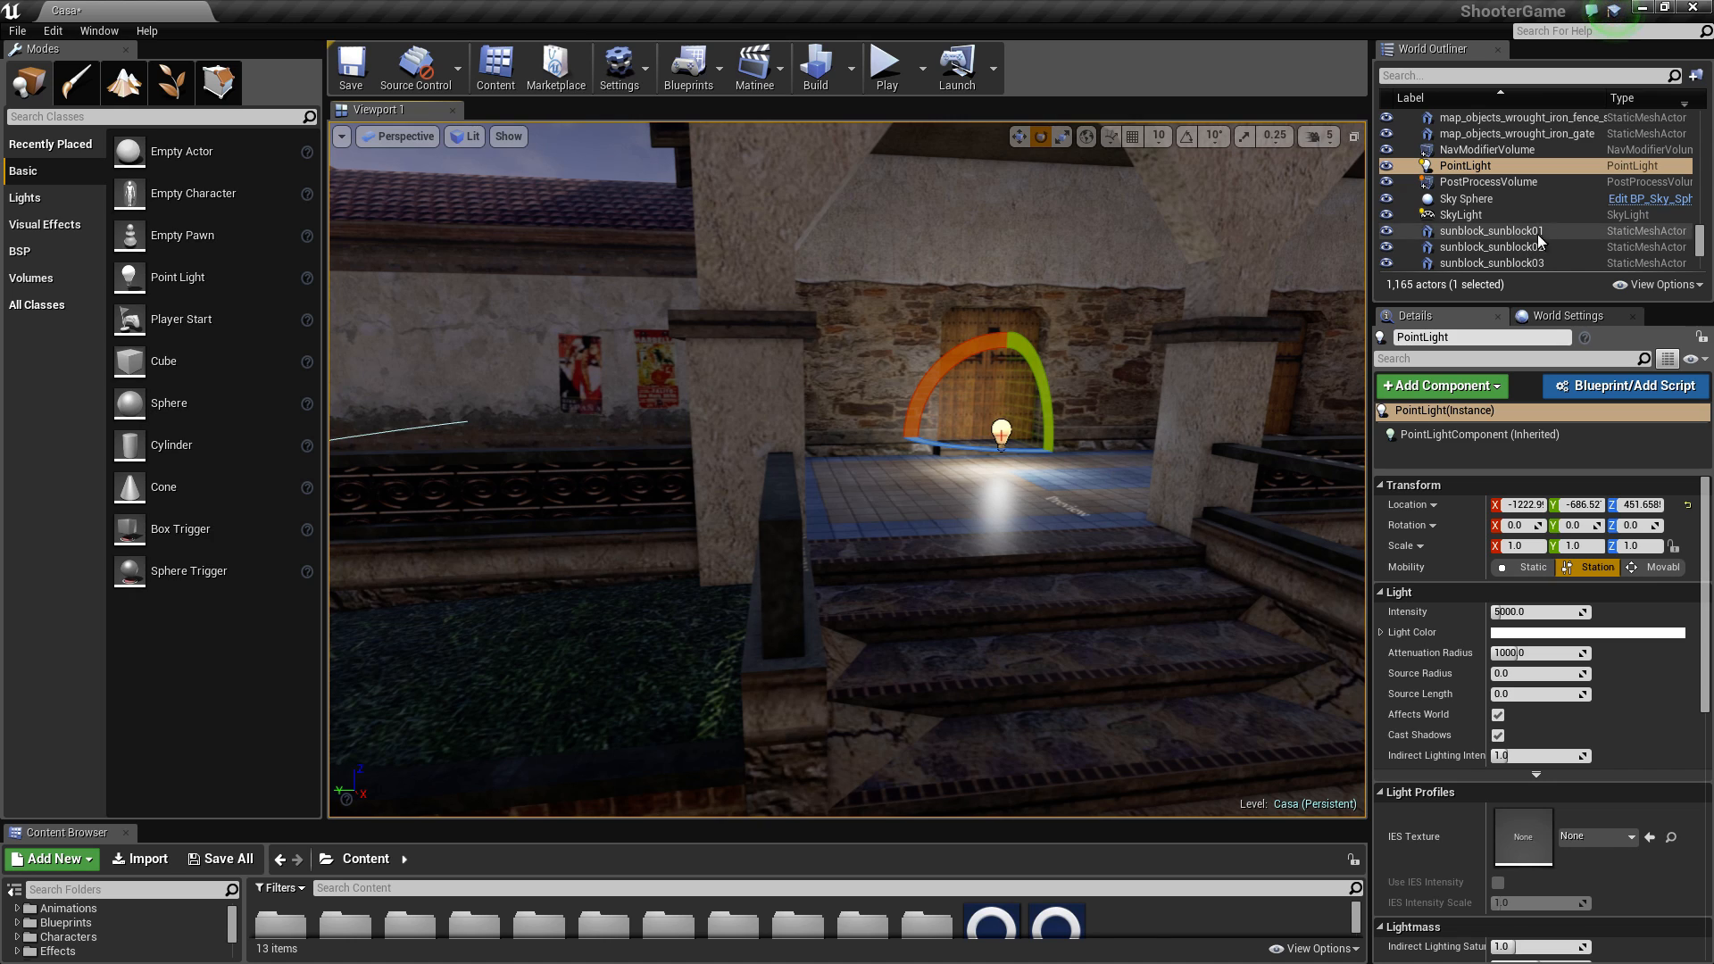
# Step: Search the Point Light's properties for "lin", "ex" and "fall" to examine its inverse squared falloff and falloff exponent
pyautogui.click(1450, 360)
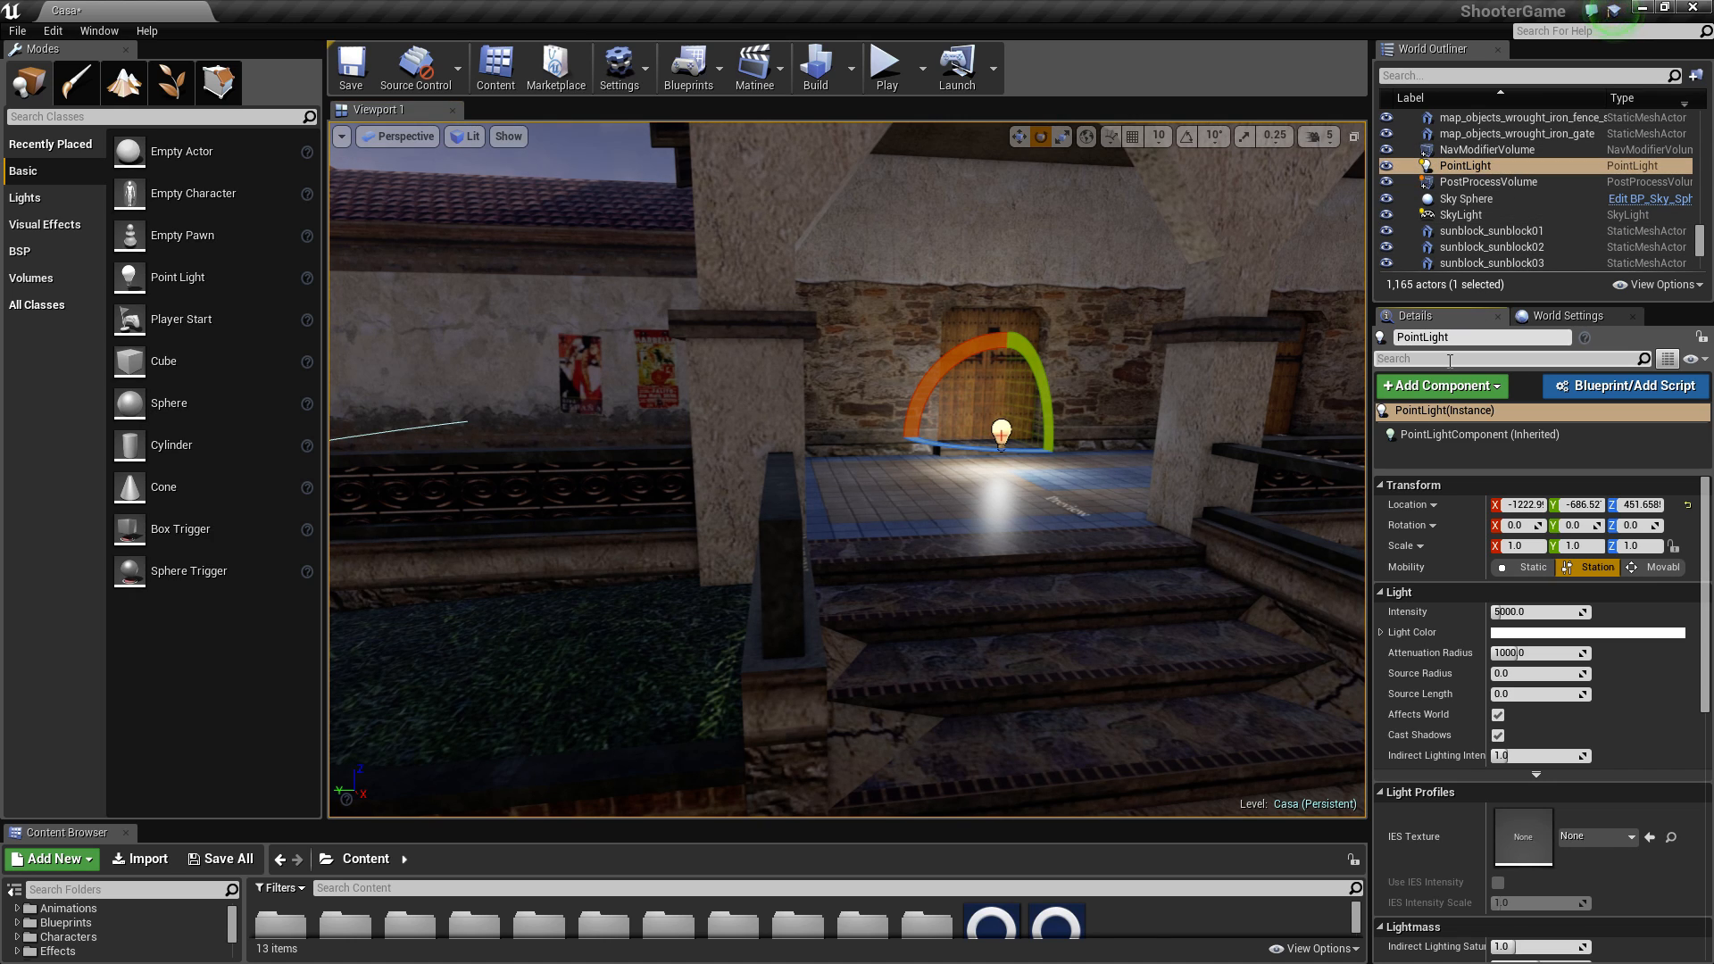
pyautogui.write('lin')
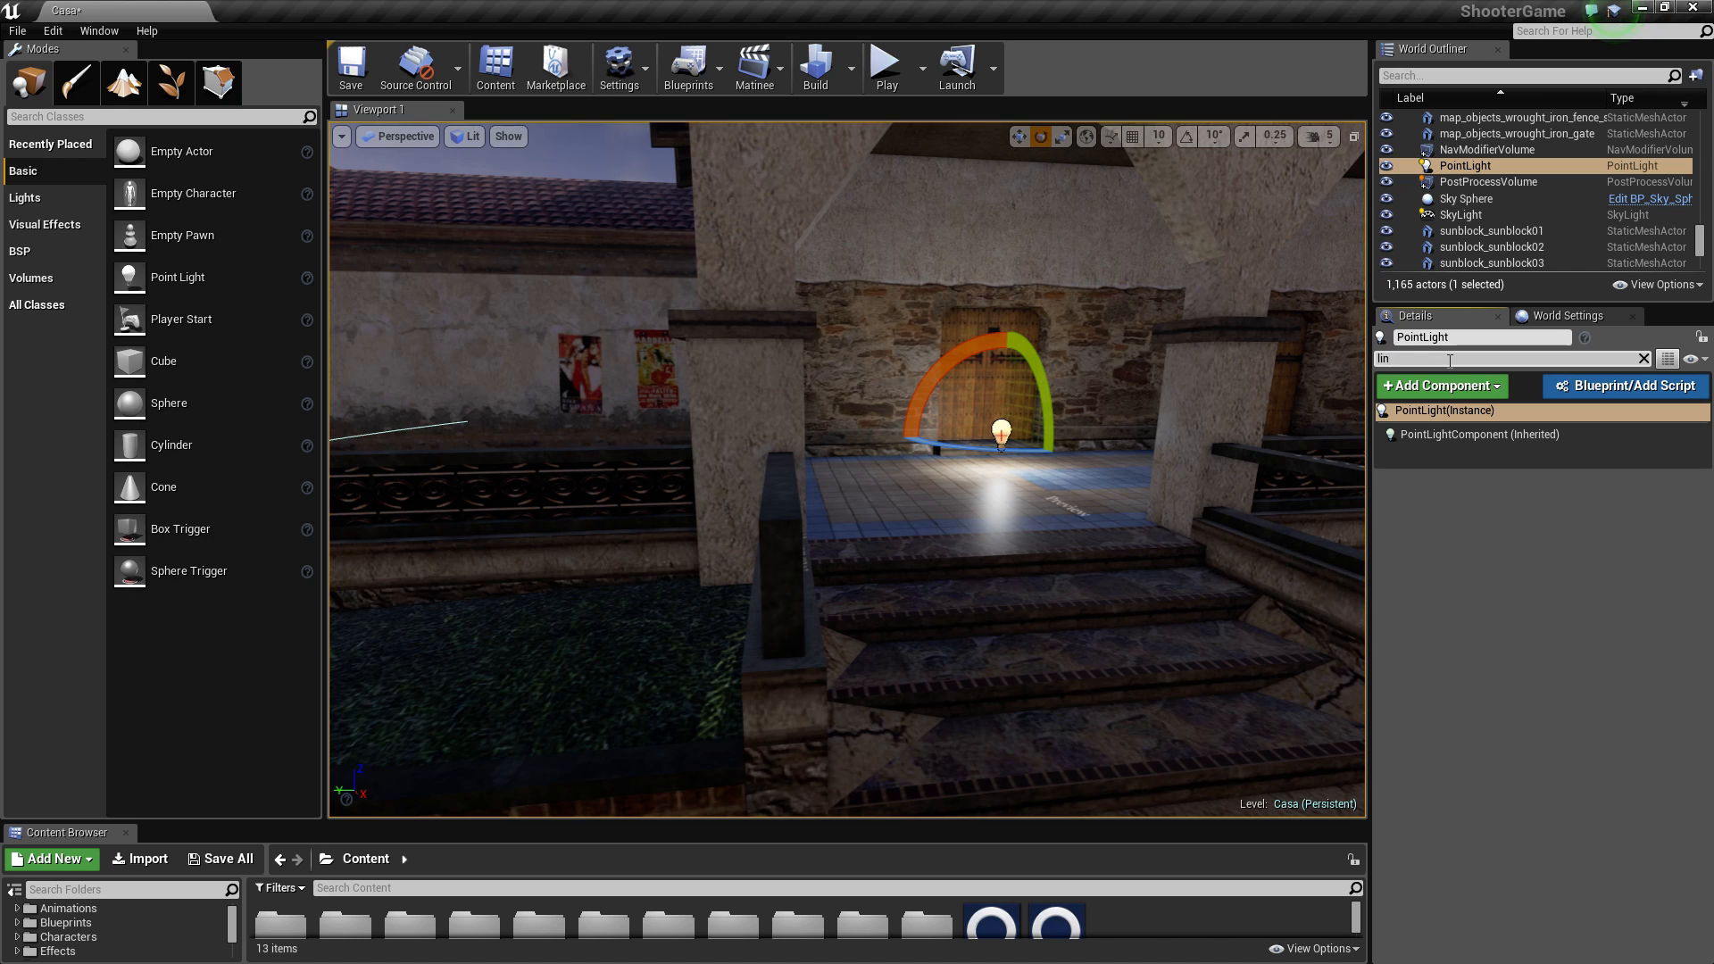
pyautogui.press('BackSpace')
pyautogui.press('BackSpace')
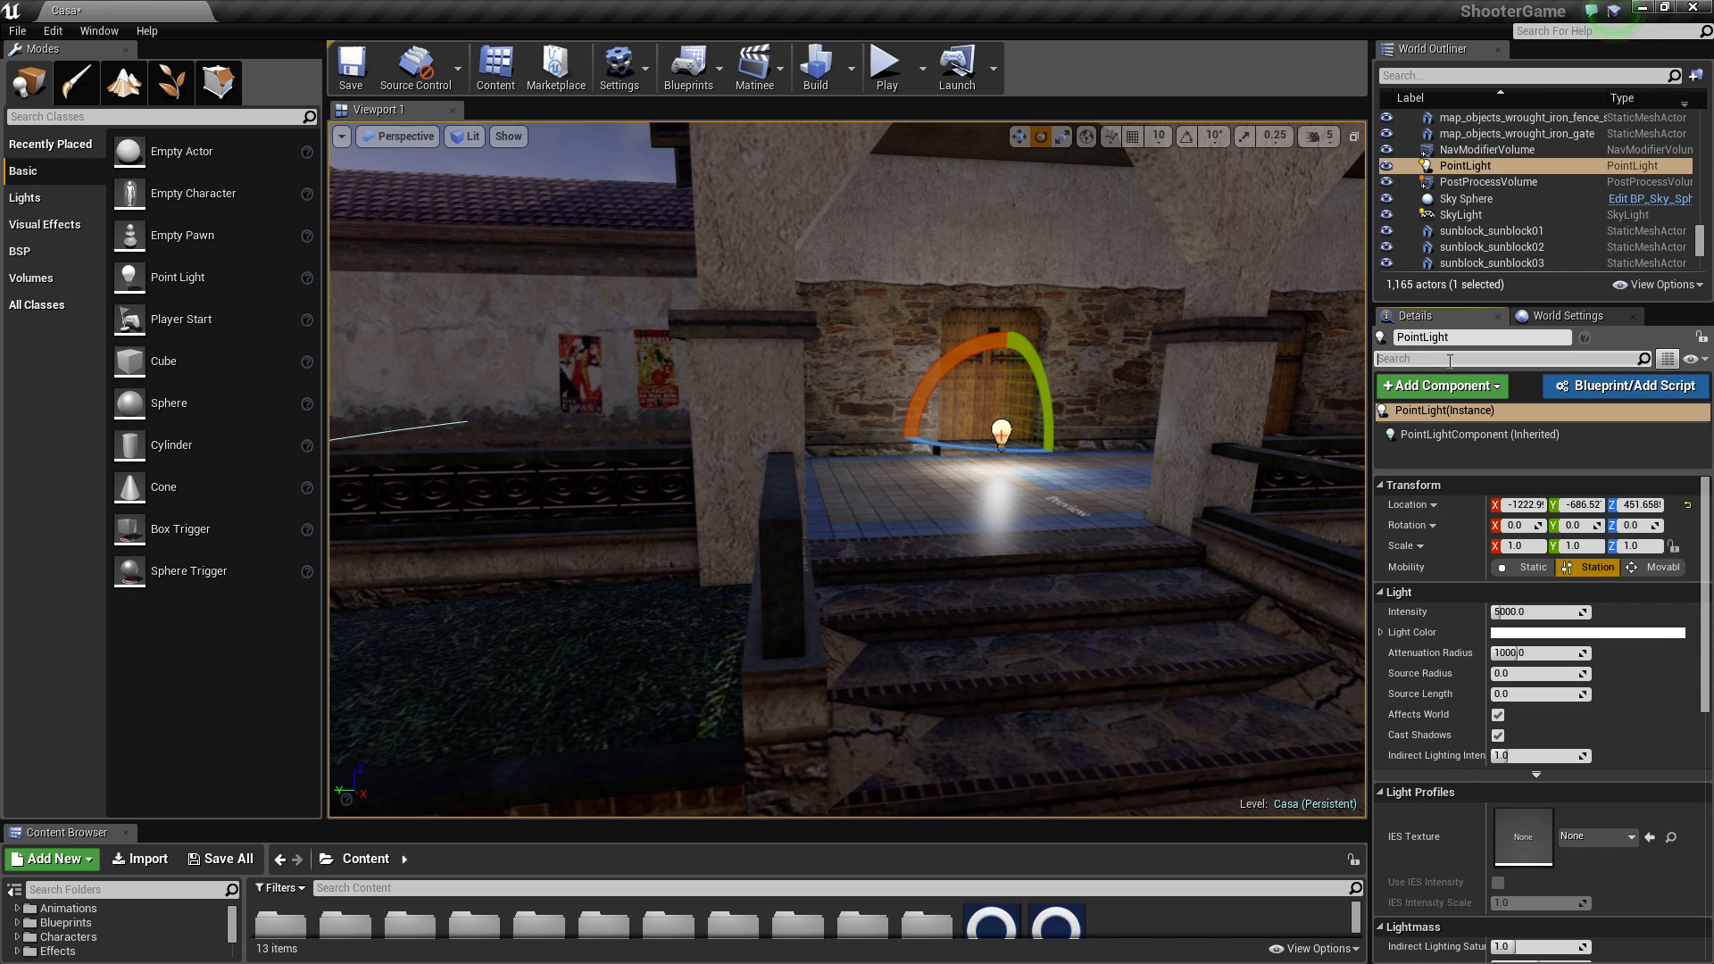
pyautogui.write('ex')
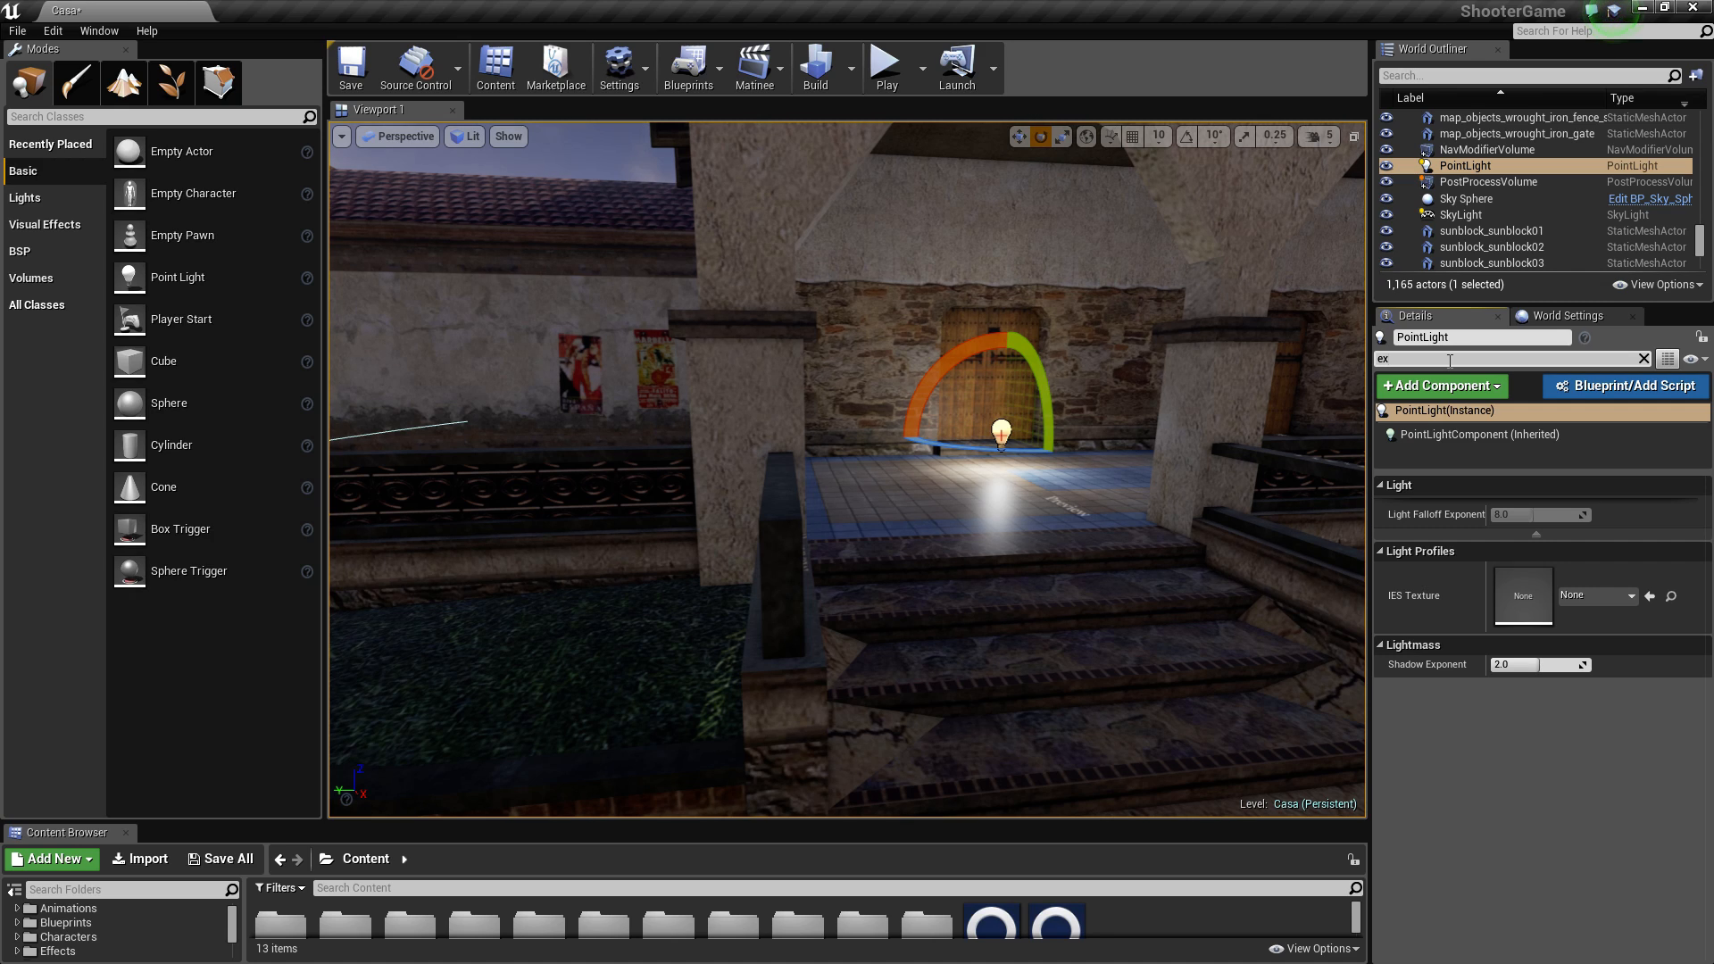
pyautogui.press('BackSpace')
pyautogui.press('BackSpace')
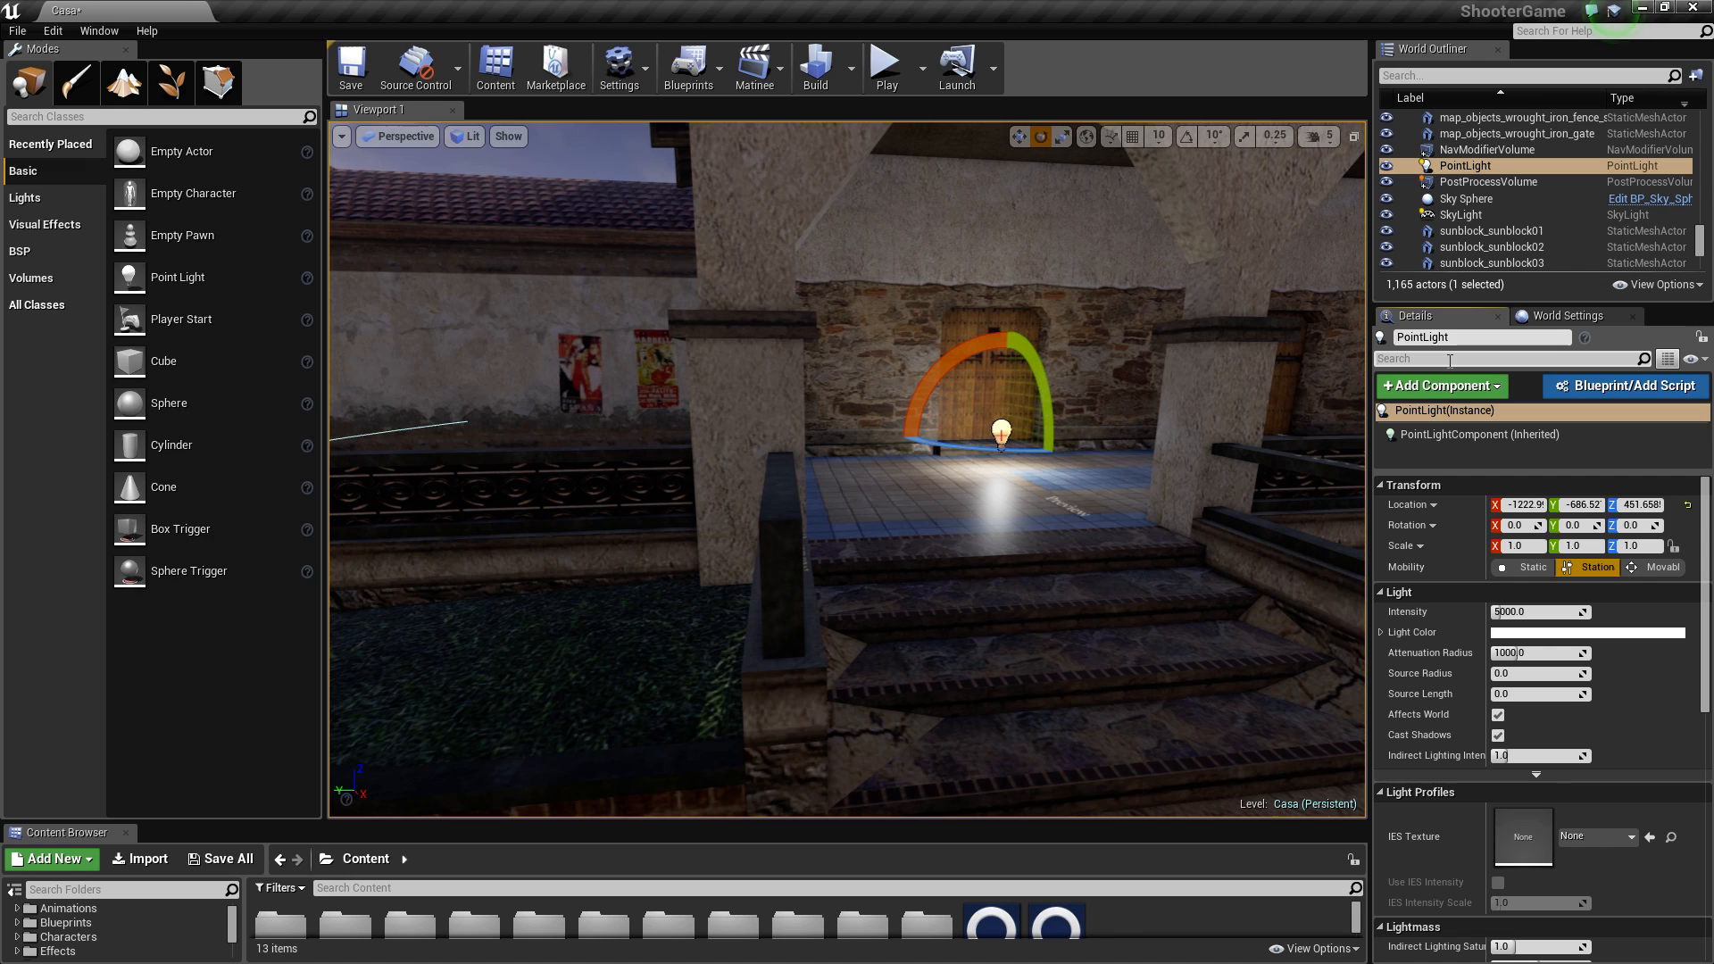
pyautogui.write('fall')
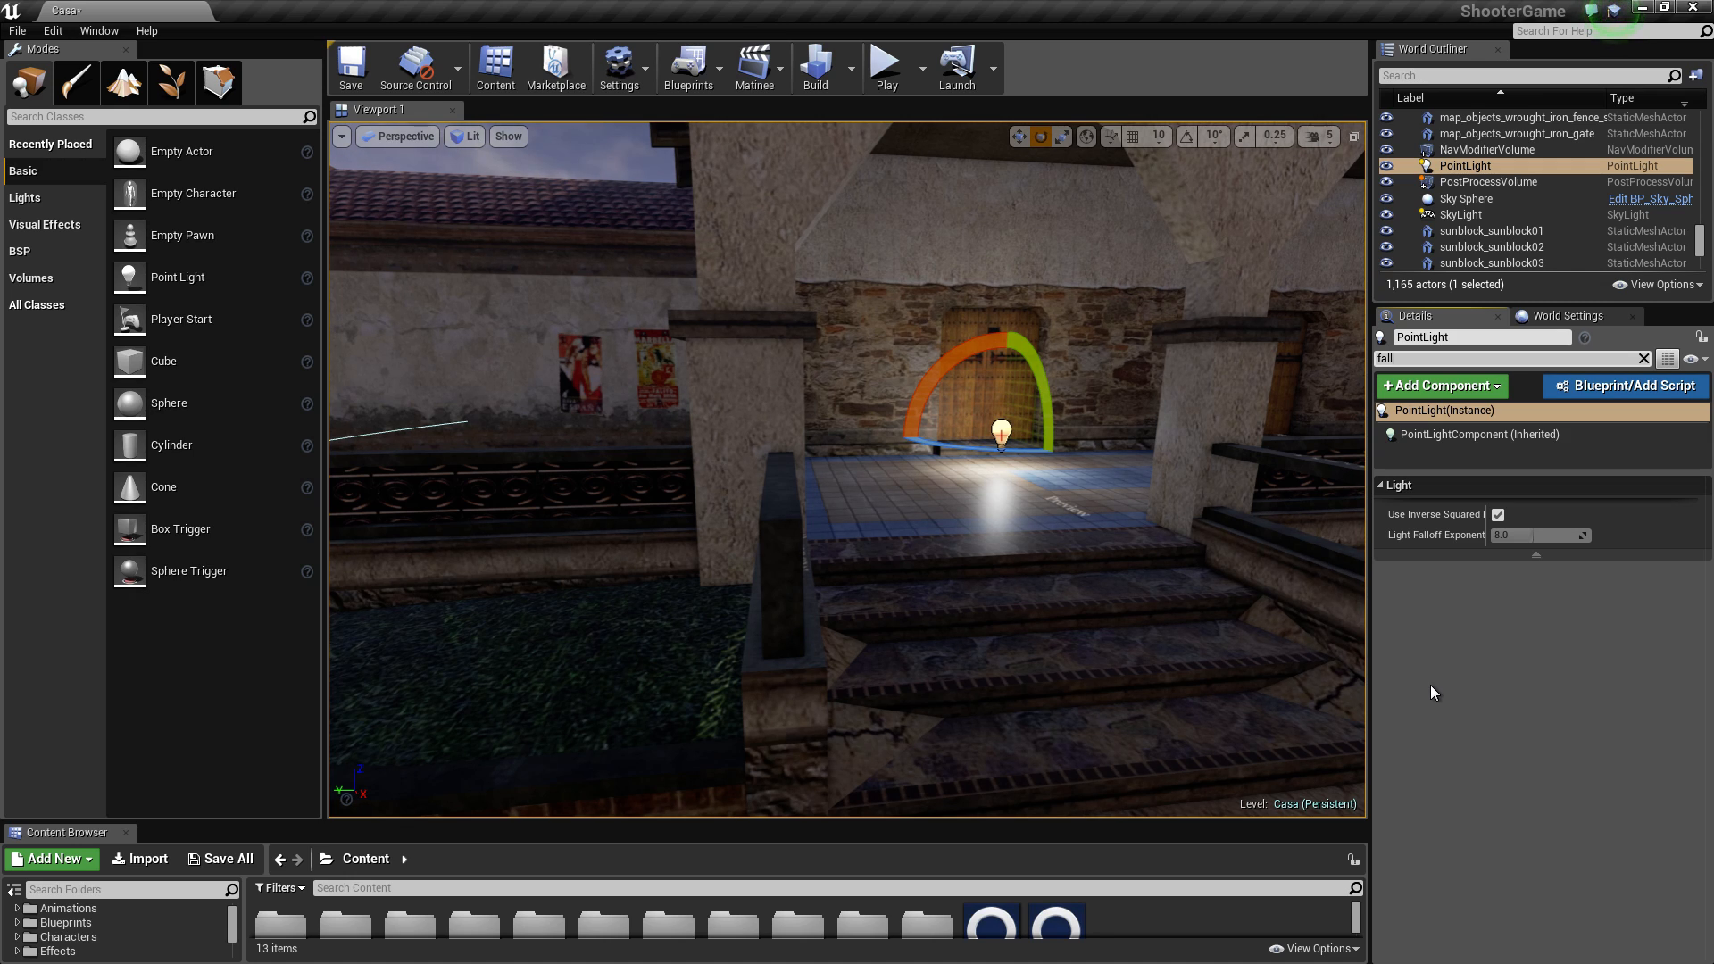
pyautogui.moveTo(907, 598); pyautogui.dragTo(920, 572, button='right')
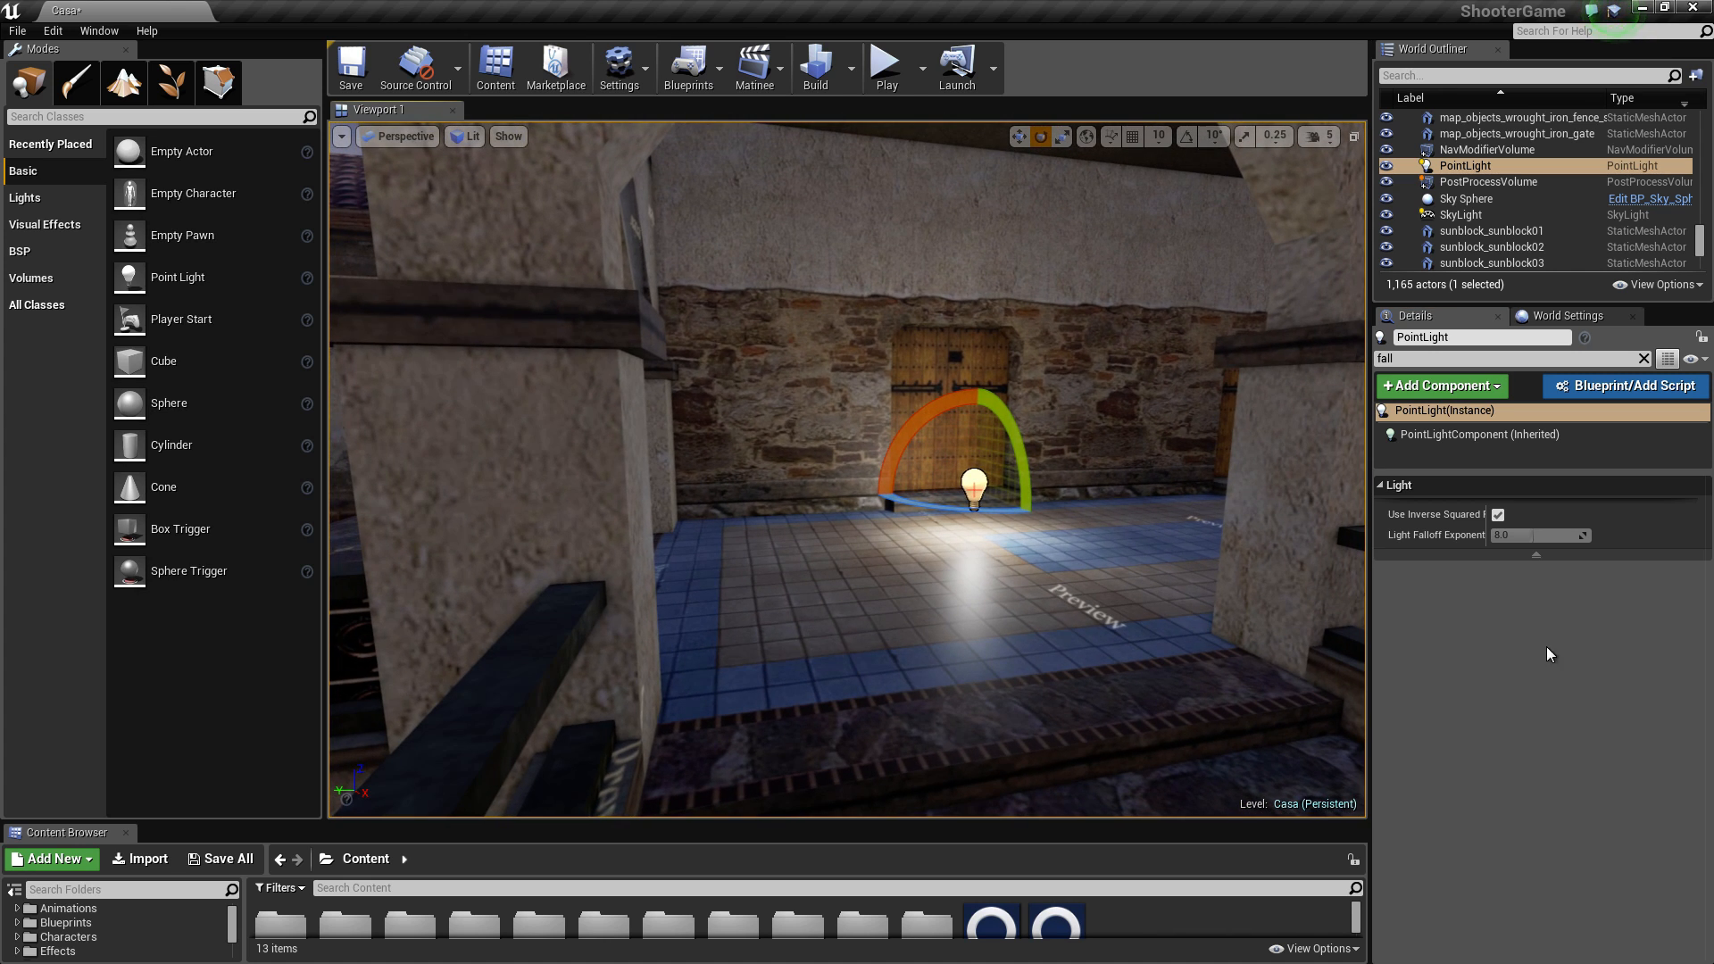
# Step: Clear the property search and inspect the edge of the Point Light's attenuation radius beside the porch
pyautogui.click(1450, 359)
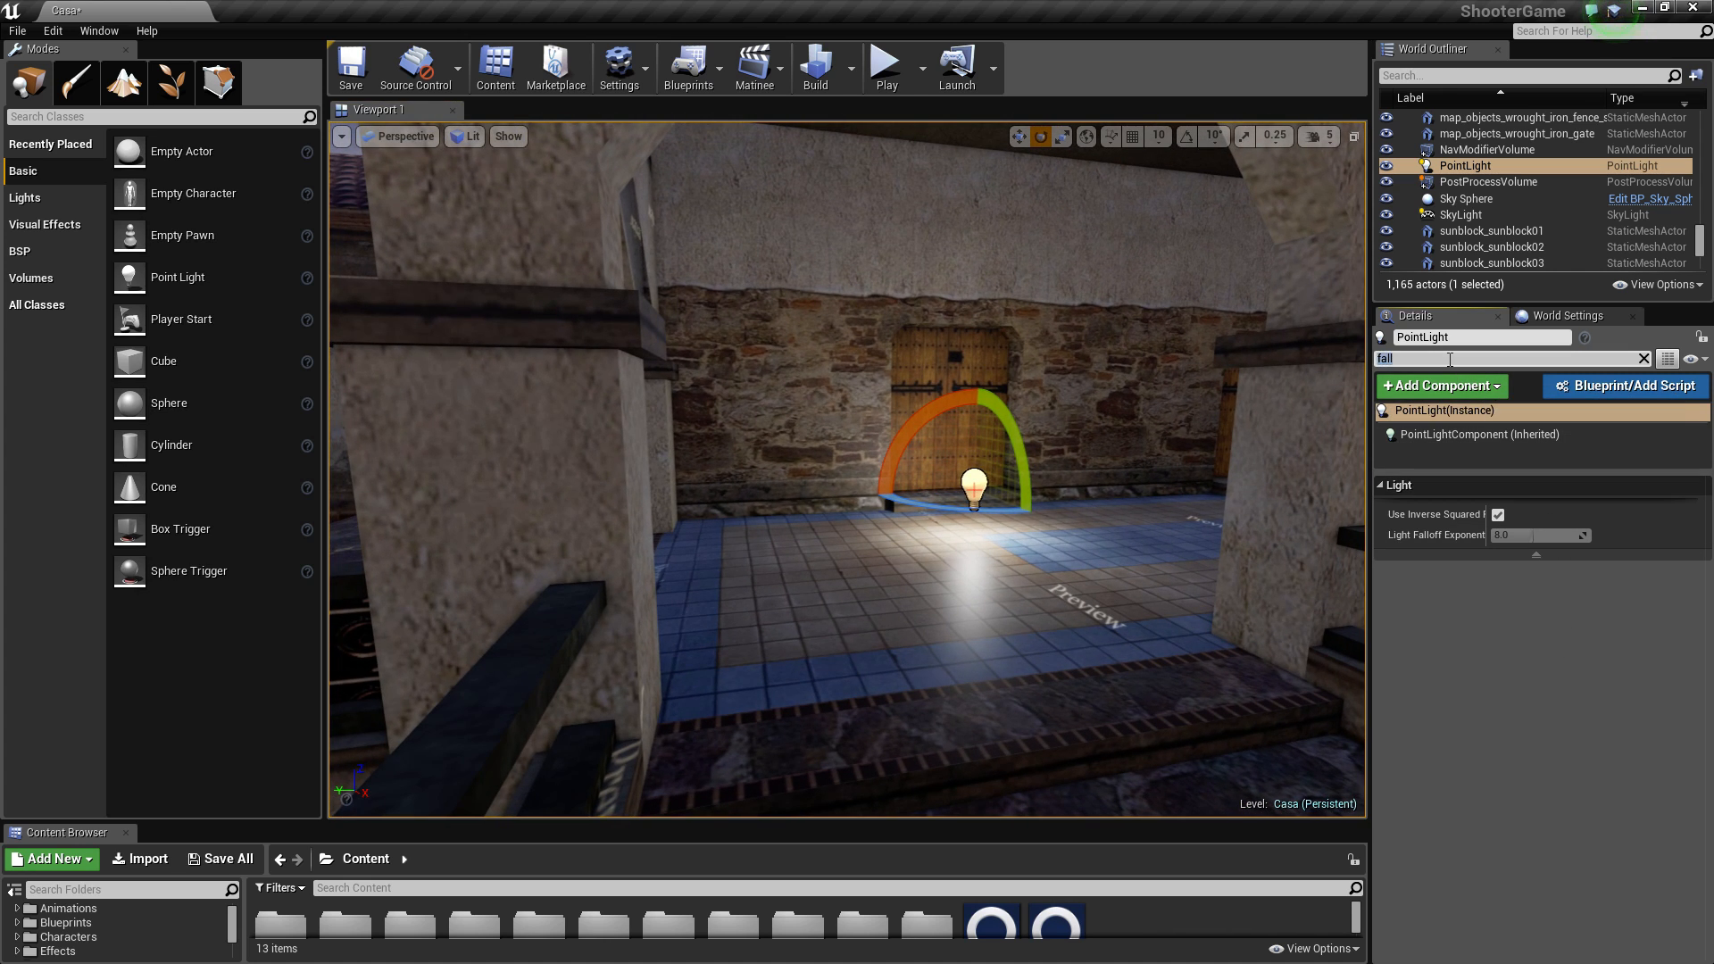
pyautogui.press('BackSpace')
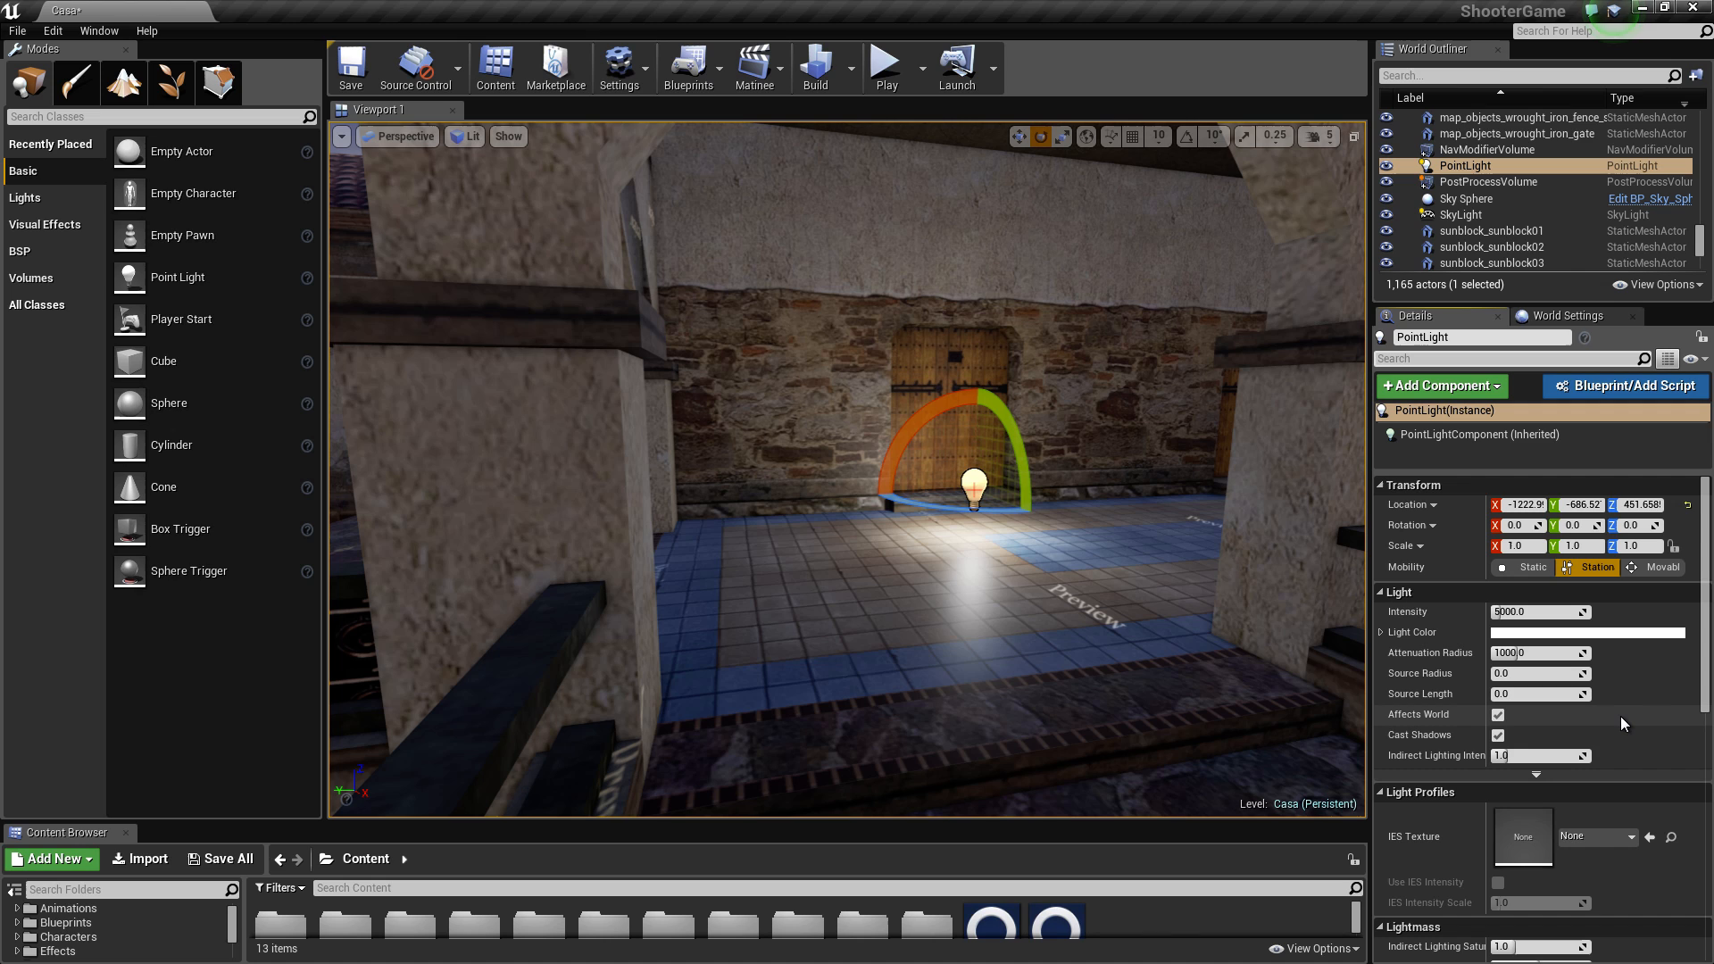
pyautogui.moveTo(962, 427); pyautogui.dragTo(679, 420, button='right')
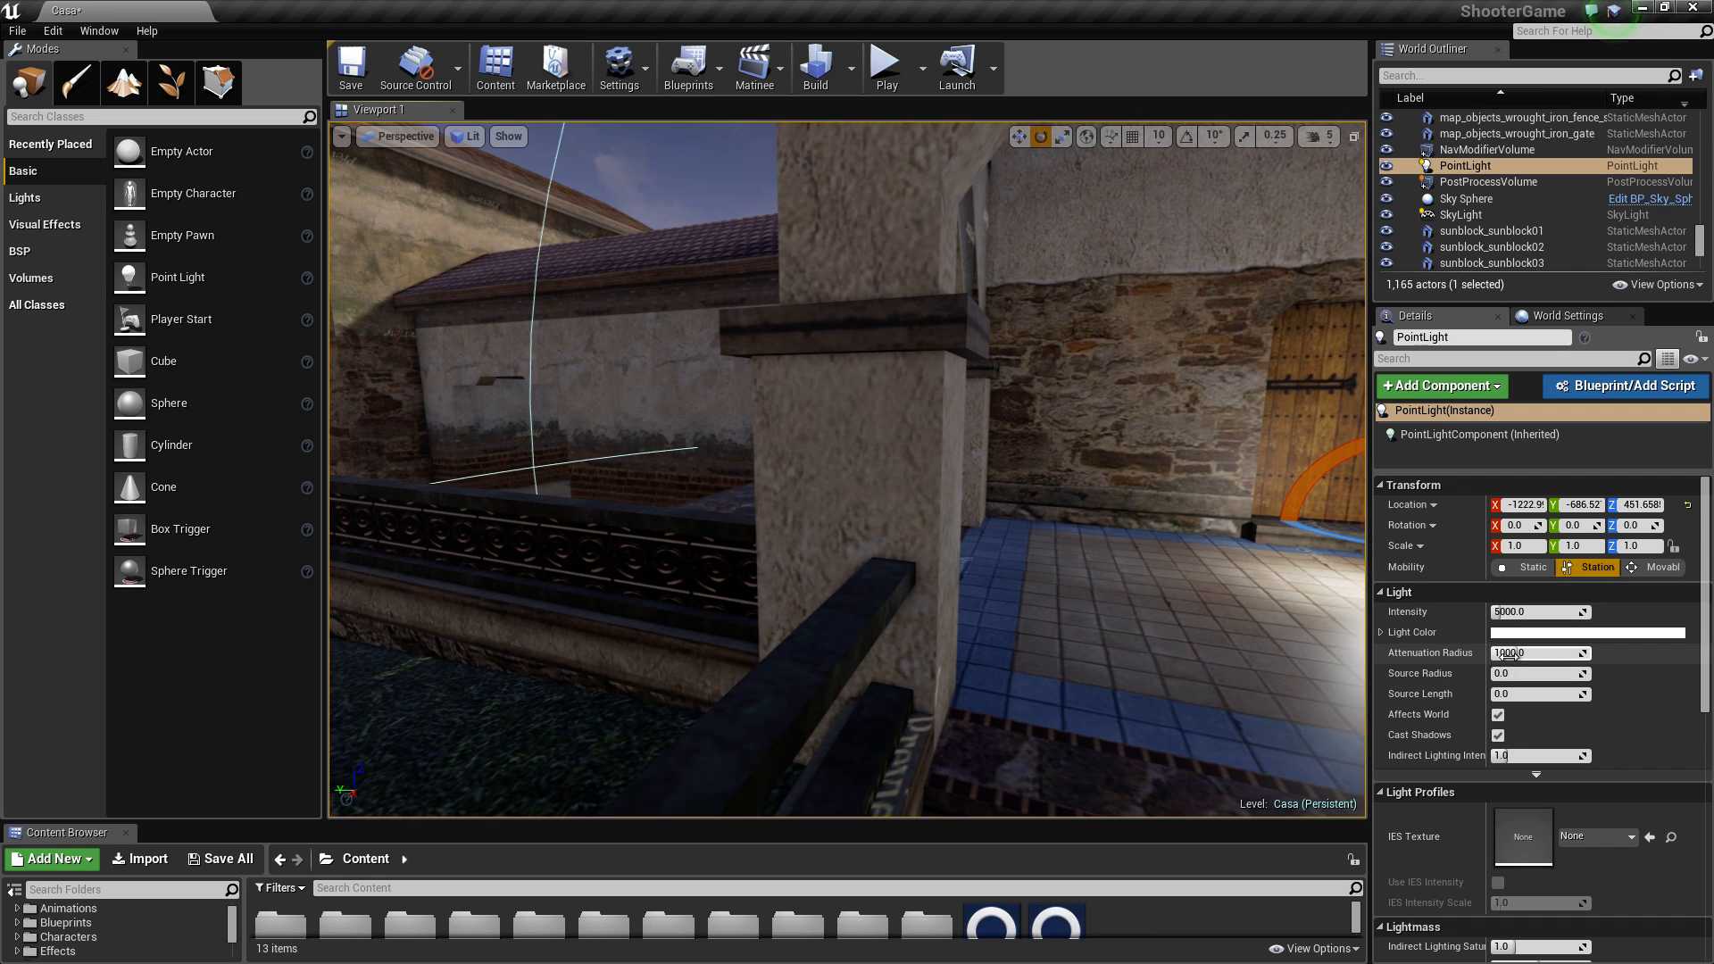
# Step: Set the Point Light's attenuation radius to about 1037 and view its glow on the tiled porch
pyautogui.moveTo(1512, 651); pyautogui.dragTo(1455, 652)
pyautogui.moveTo(1520, 653); pyautogui.dragTo(1532, 653)
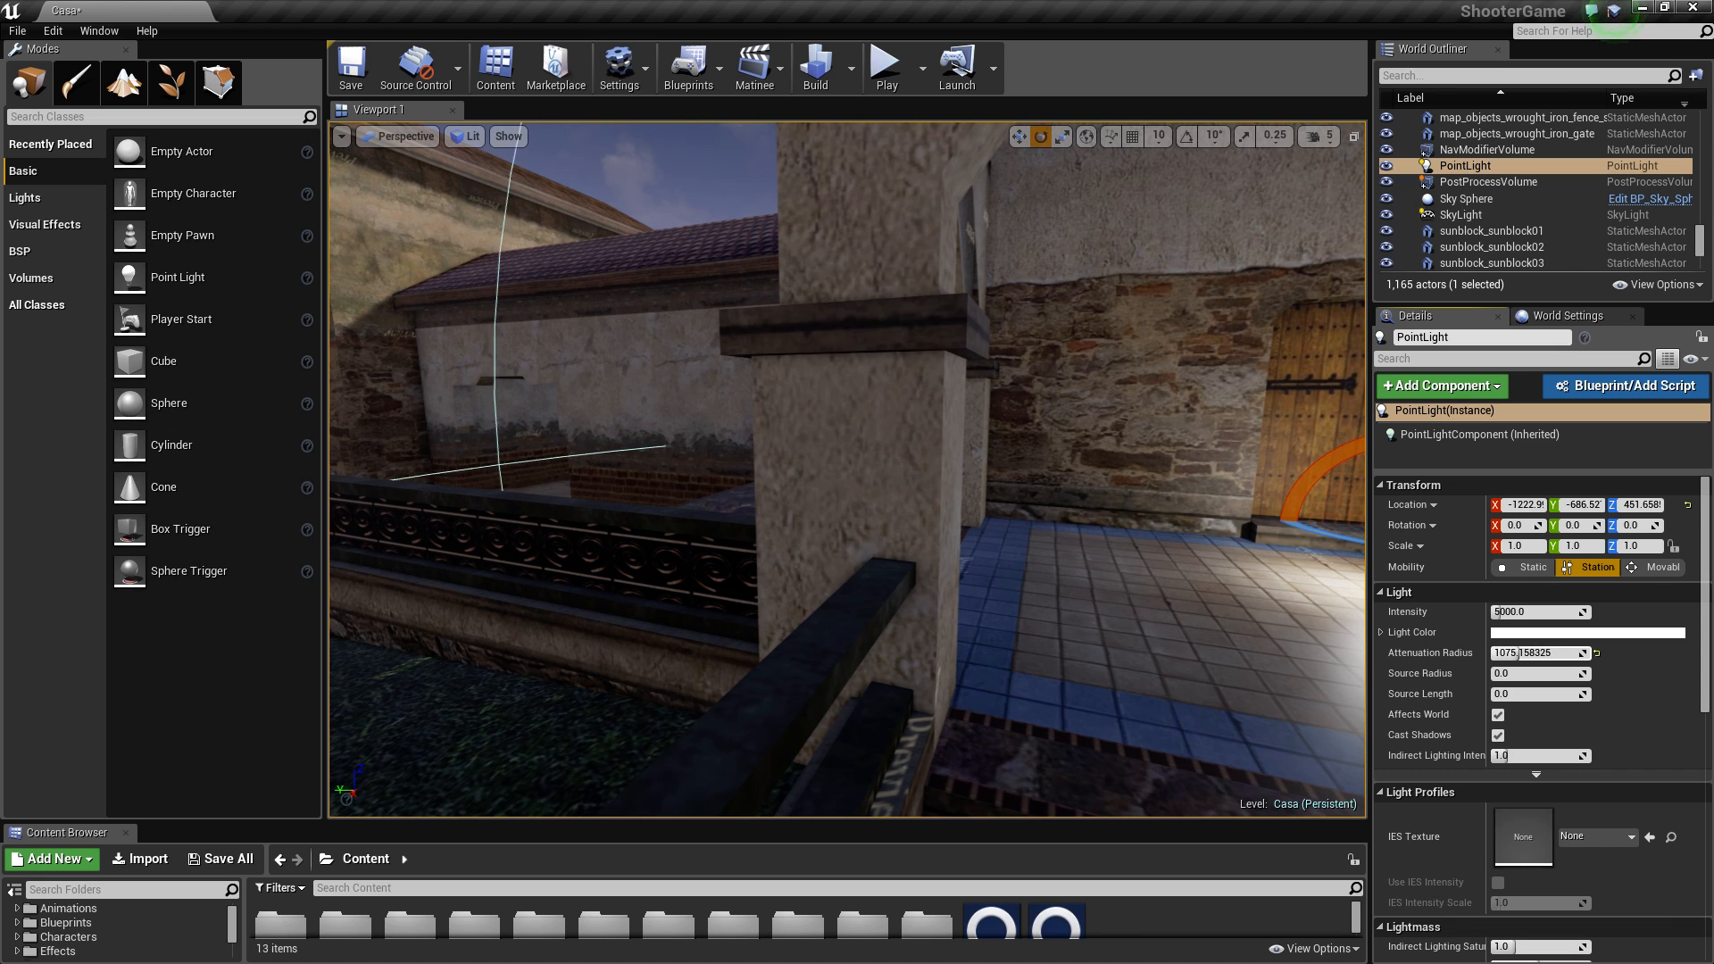
pyautogui.press('f')
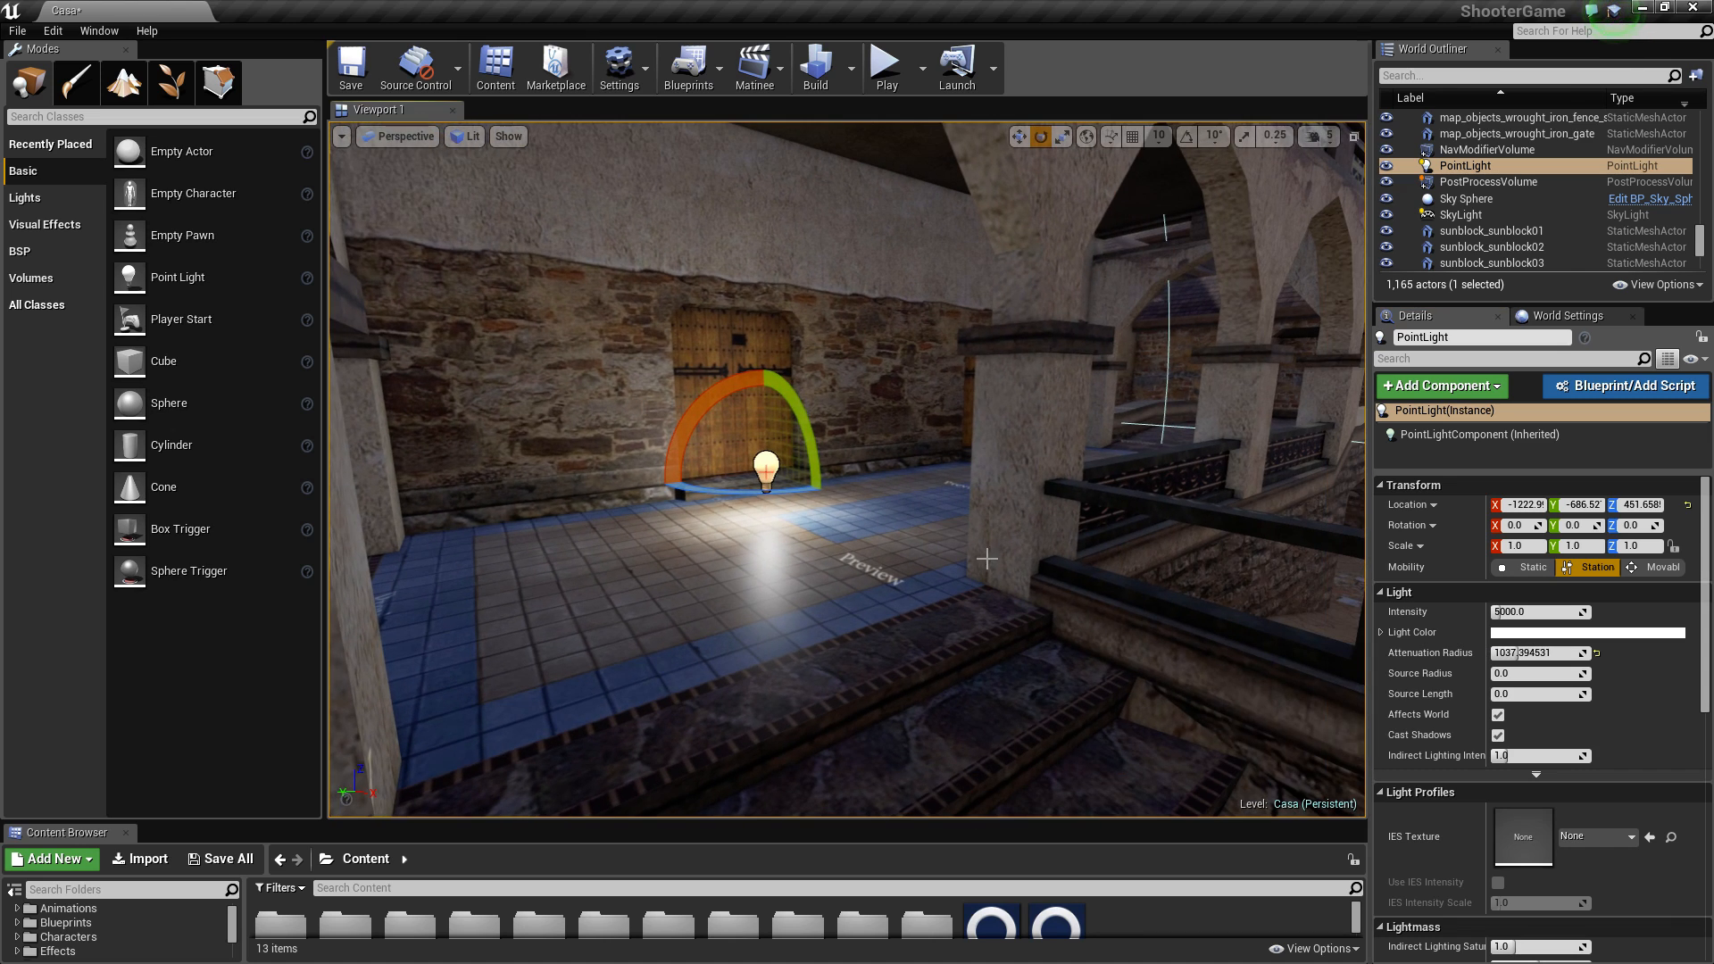
pyautogui.press('w')
pyautogui.moveTo(1040, 666); pyautogui.dragTo(947, 643, button='right')
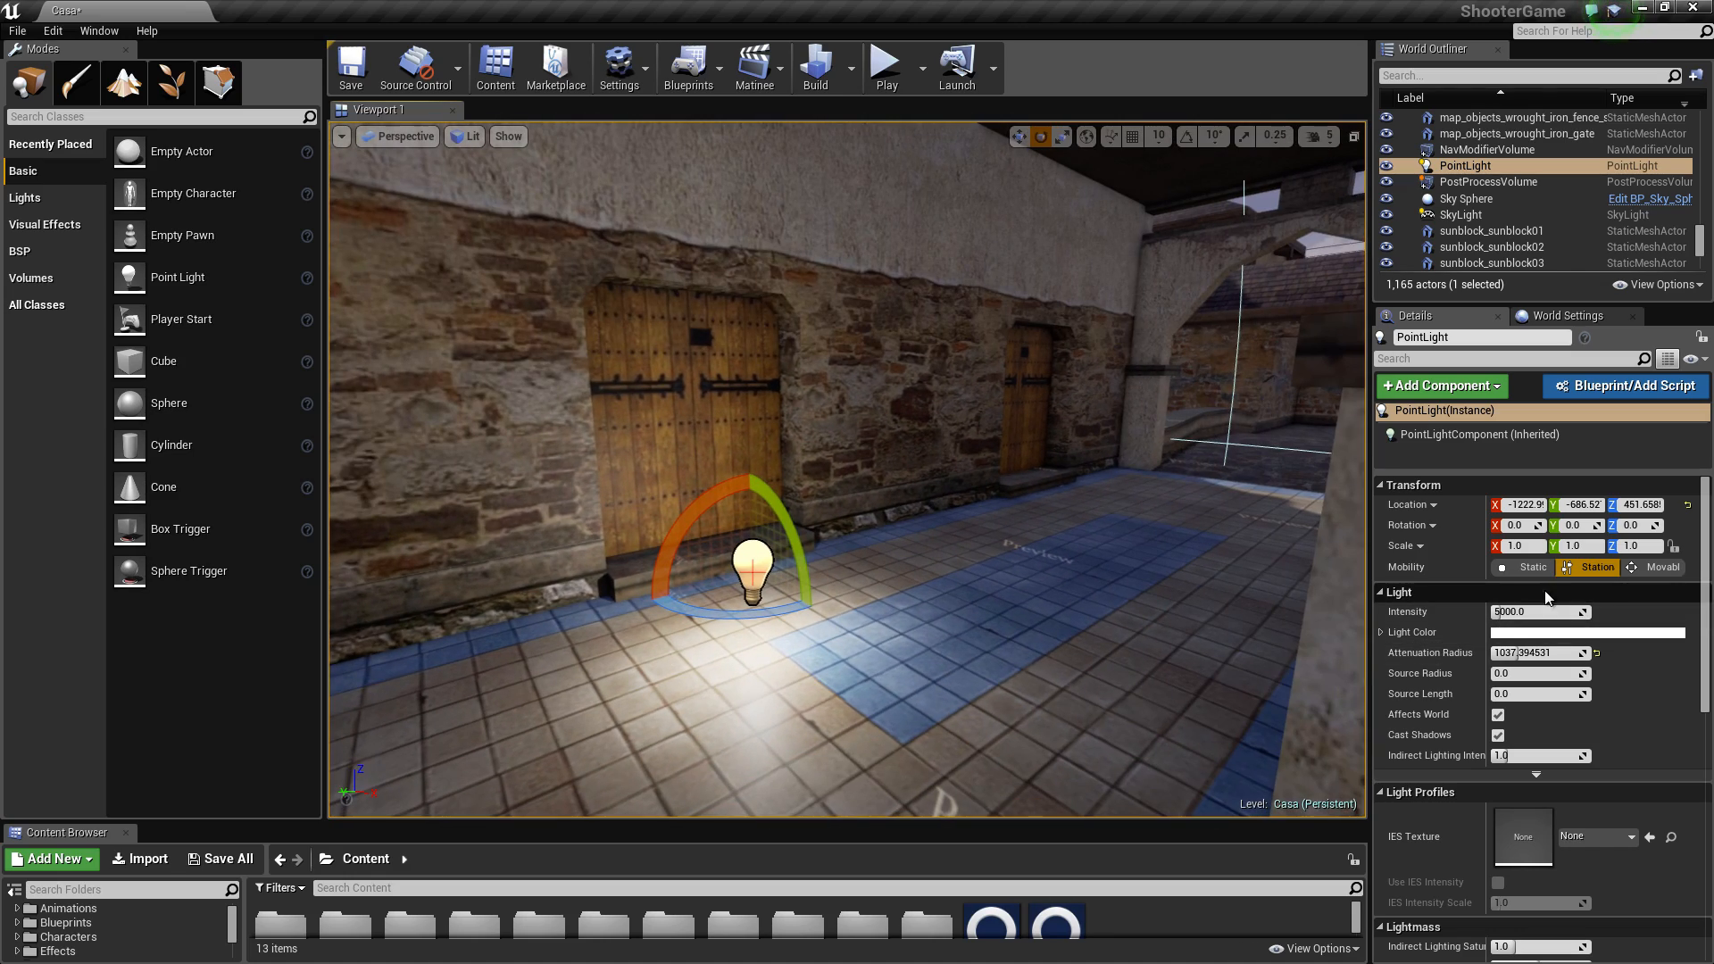
# Step: Raise the Point Light's intensity to 100000 and its attenuation radius to about 1475
pyautogui.moveTo(1521, 611); pyautogui.dragTo(1598, 613)
pyautogui.moveTo(1122, 442); pyautogui.dragTo(1250, 446, button='right')
pyautogui.moveTo(1103, 515); pyautogui.dragTo(1041, 531, button='right')
pyautogui.moveTo(1520, 653); pyautogui.dragTo(1522, 653)
pyautogui.moveTo(1033, 695); pyautogui.dragTo(1033, 695, button='right')
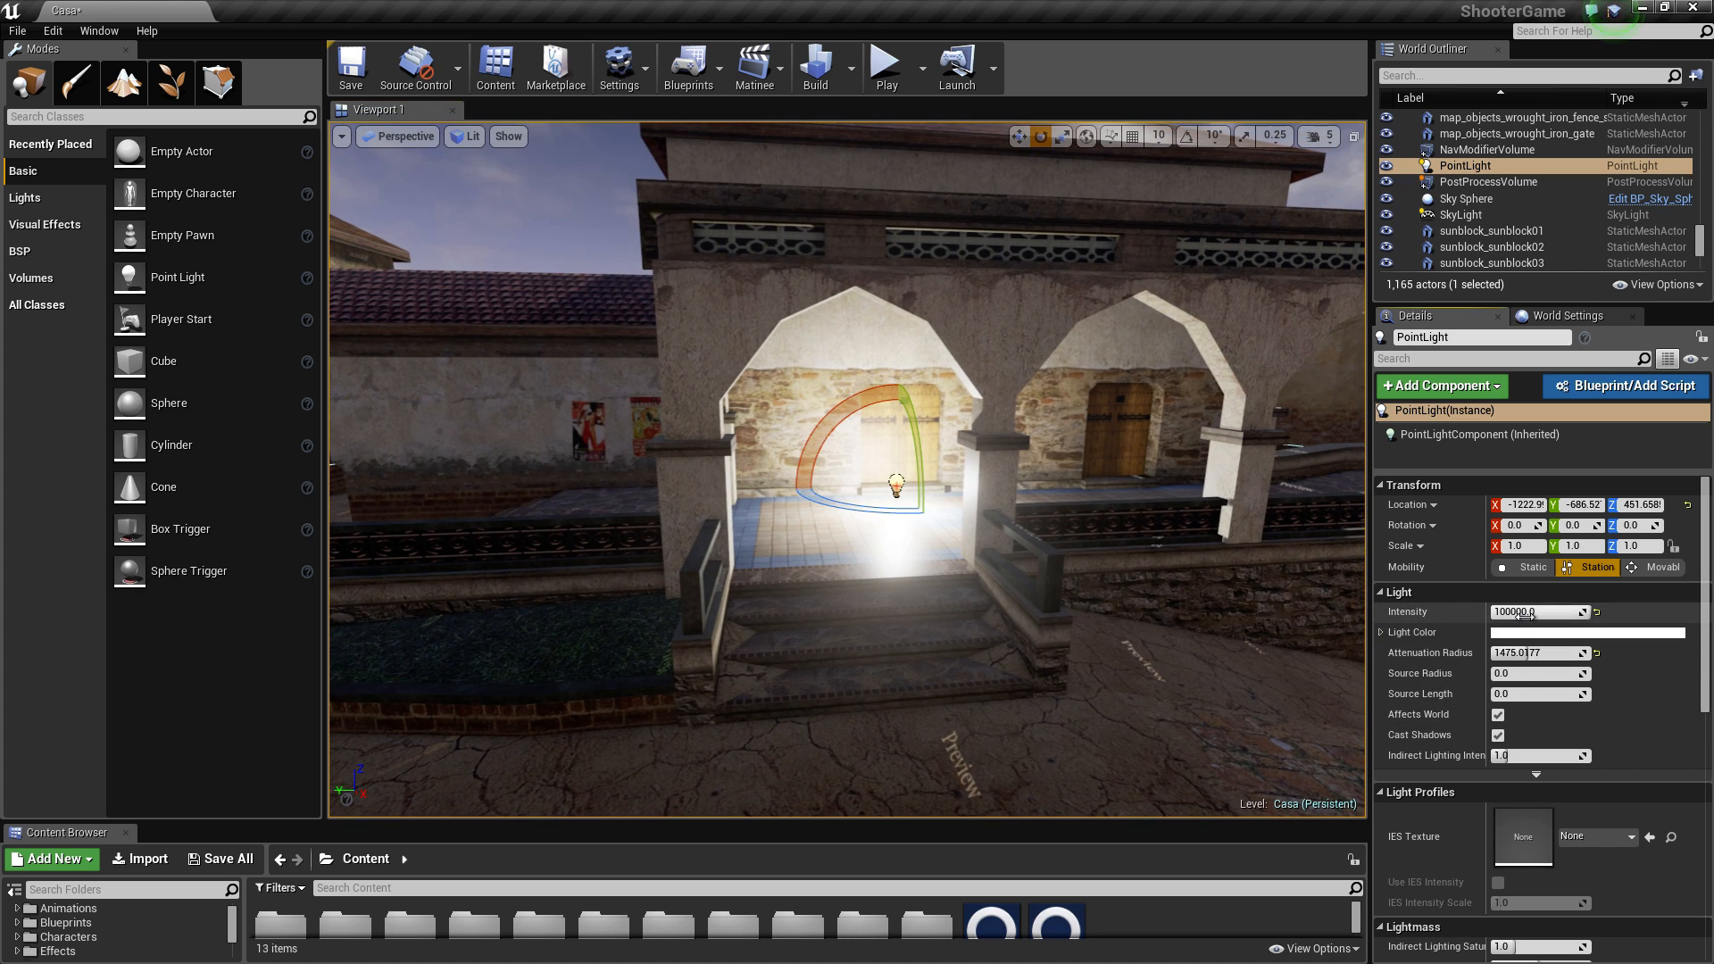
# Step: Restore the Point Light's default intensity and turn off its inverse squared falloff, found by filtering the properties for "fall"
pyautogui.moveTo(1580, 612); pyautogui.dragTo(1580, 613)
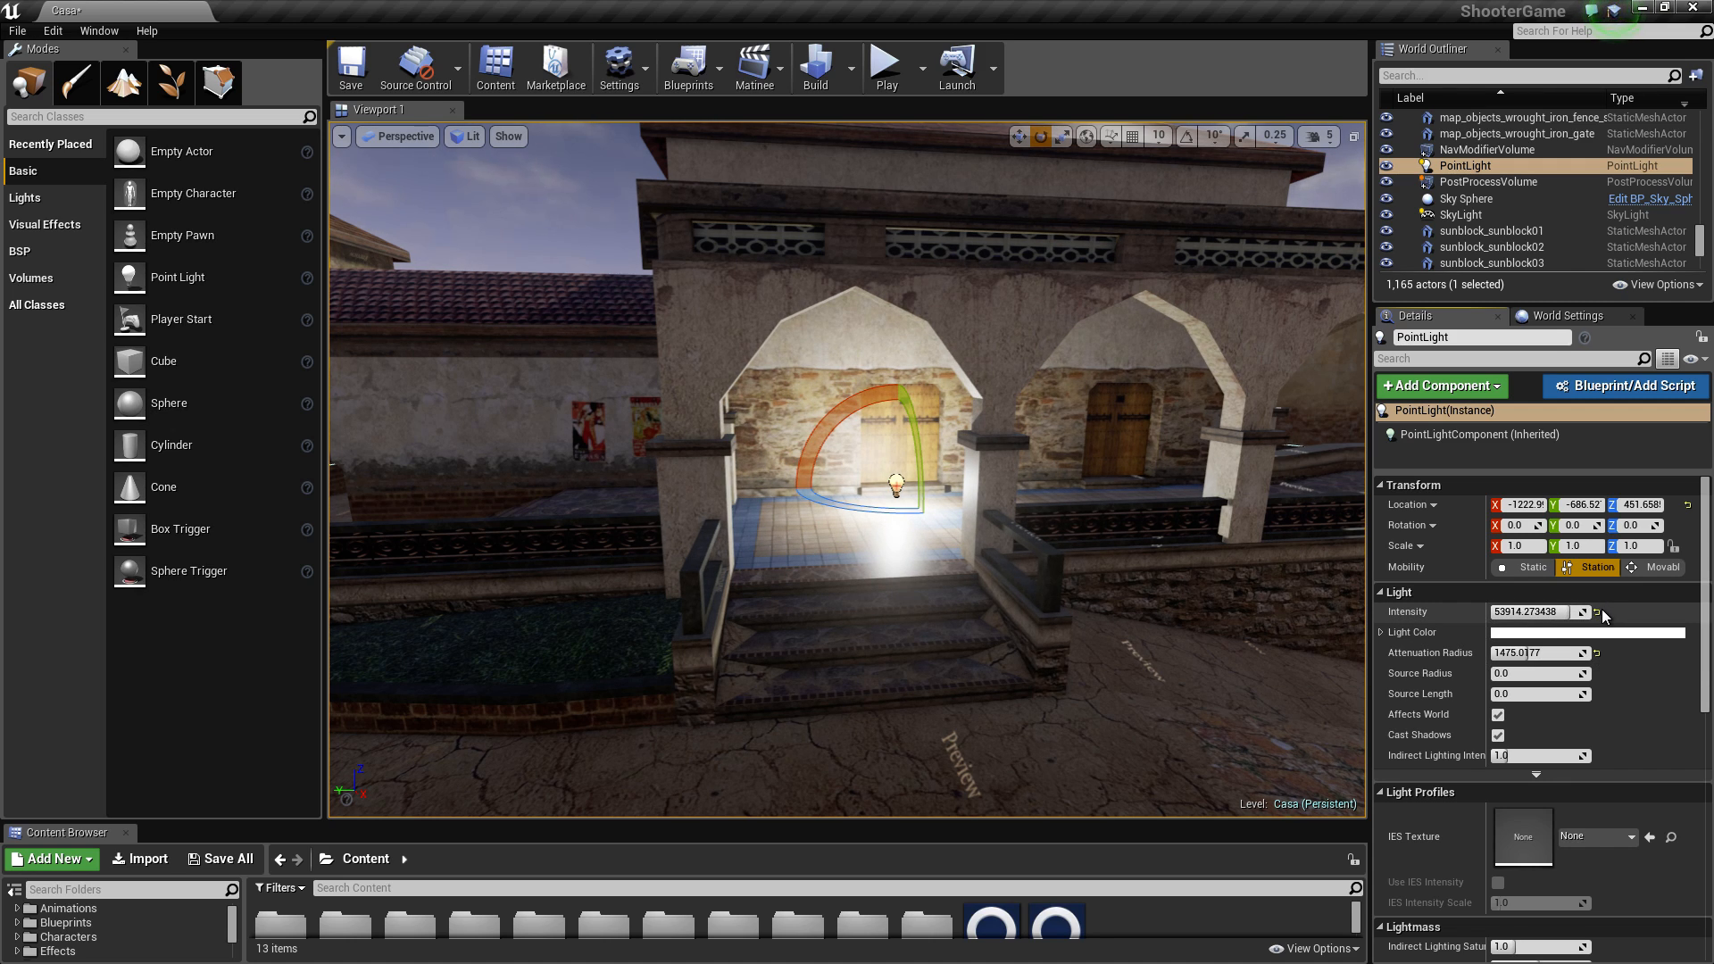
pyautogui.click(1597, 616)
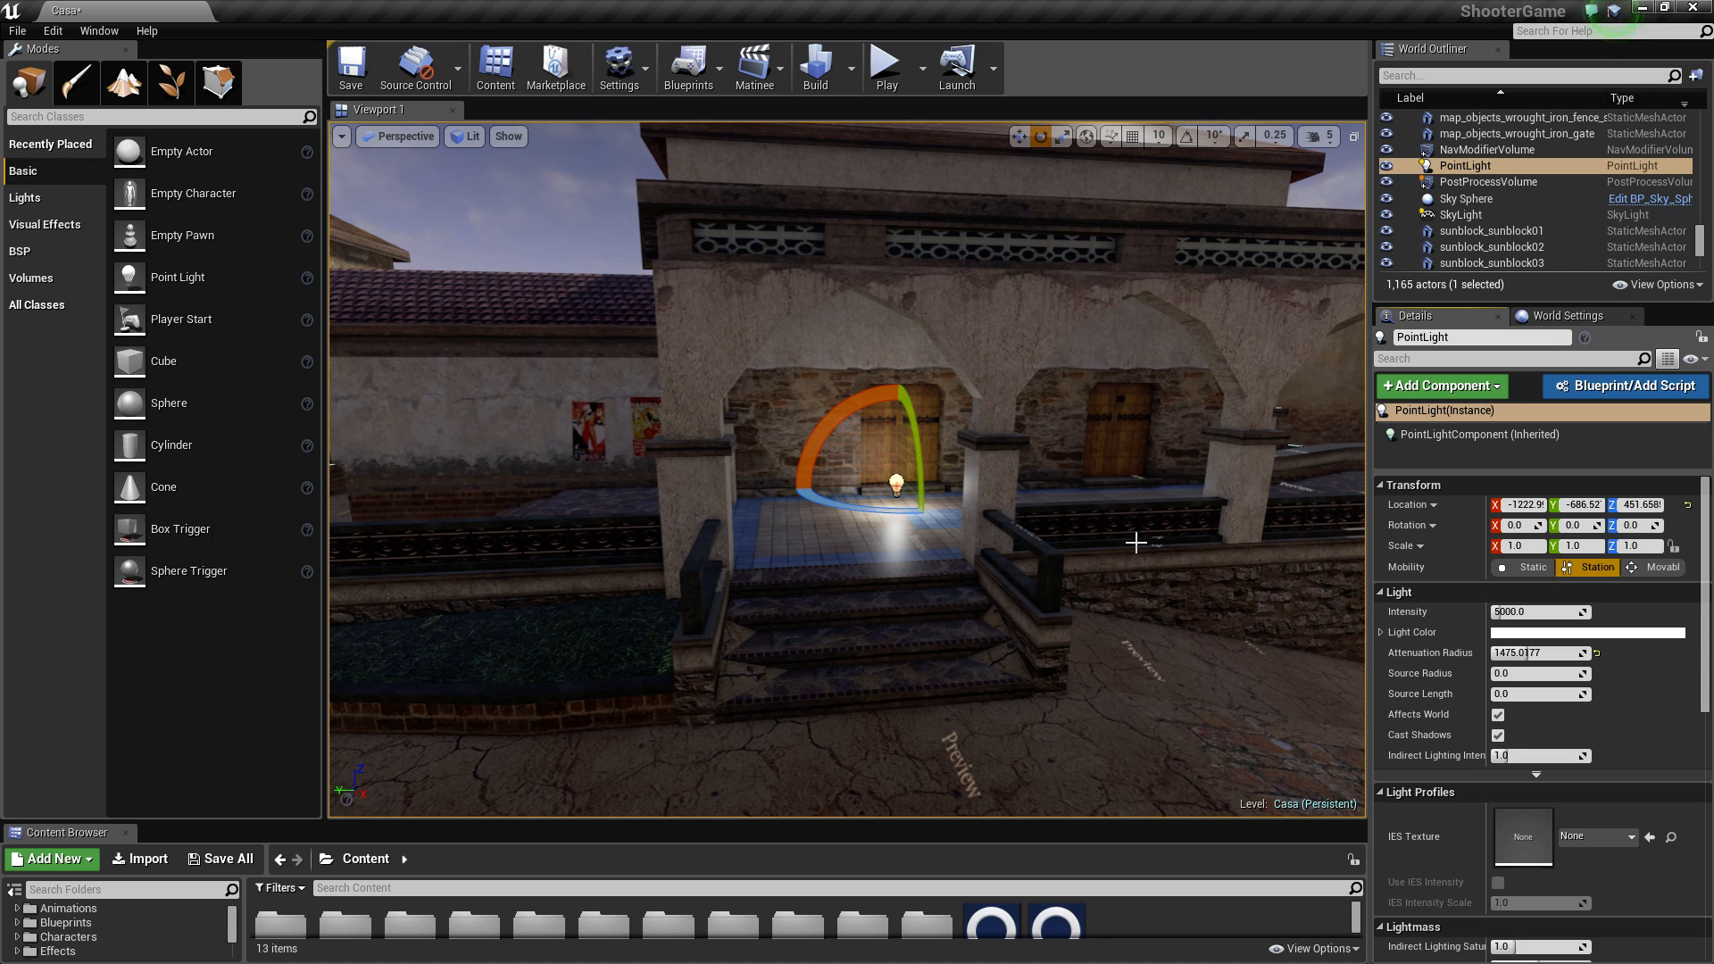
pyautogui.click(1453, 359)
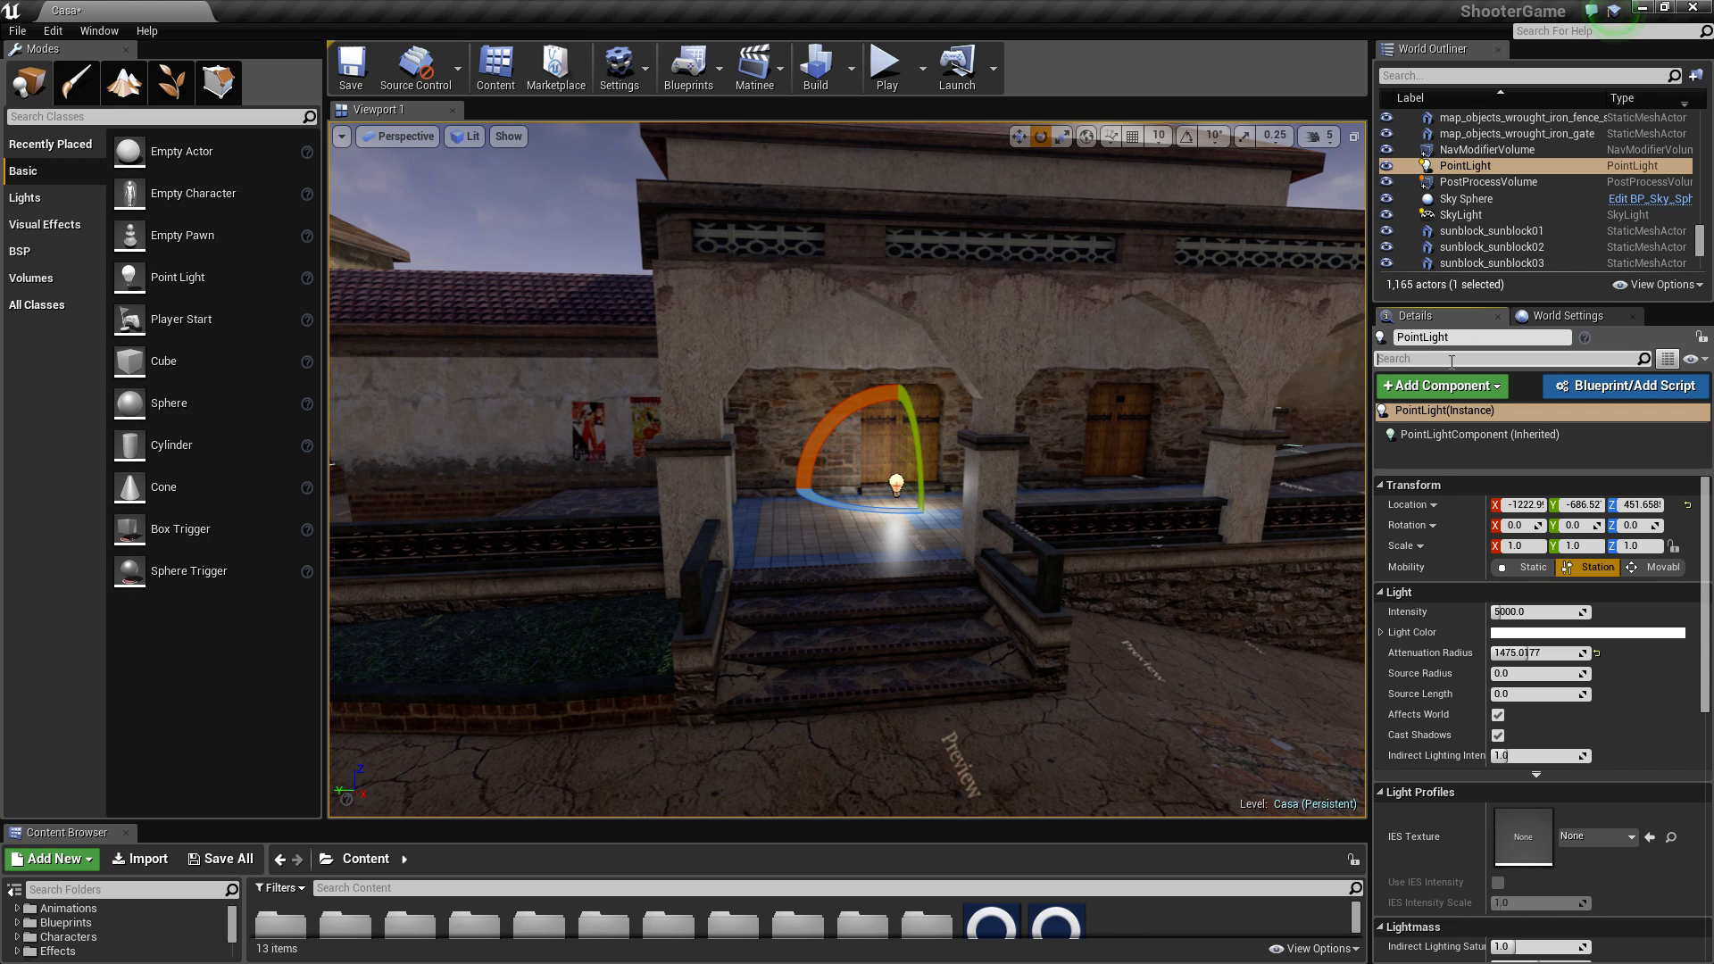
pyautogui.write('fall')
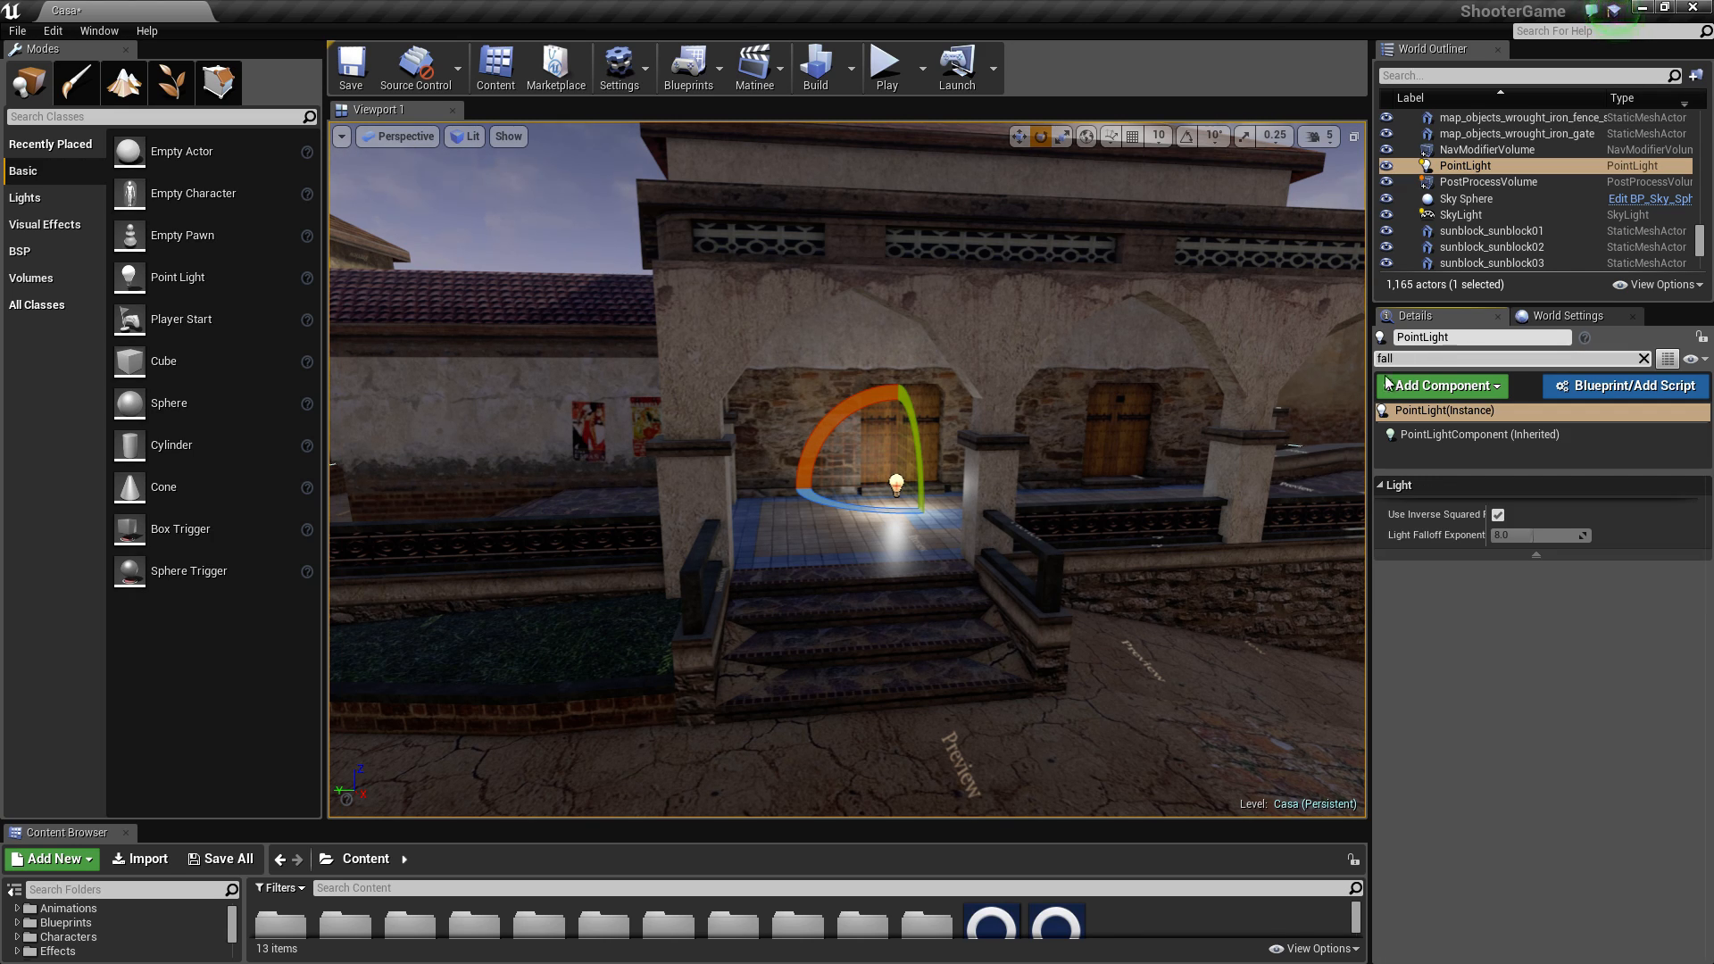
pyautogui.click(1498, 515)
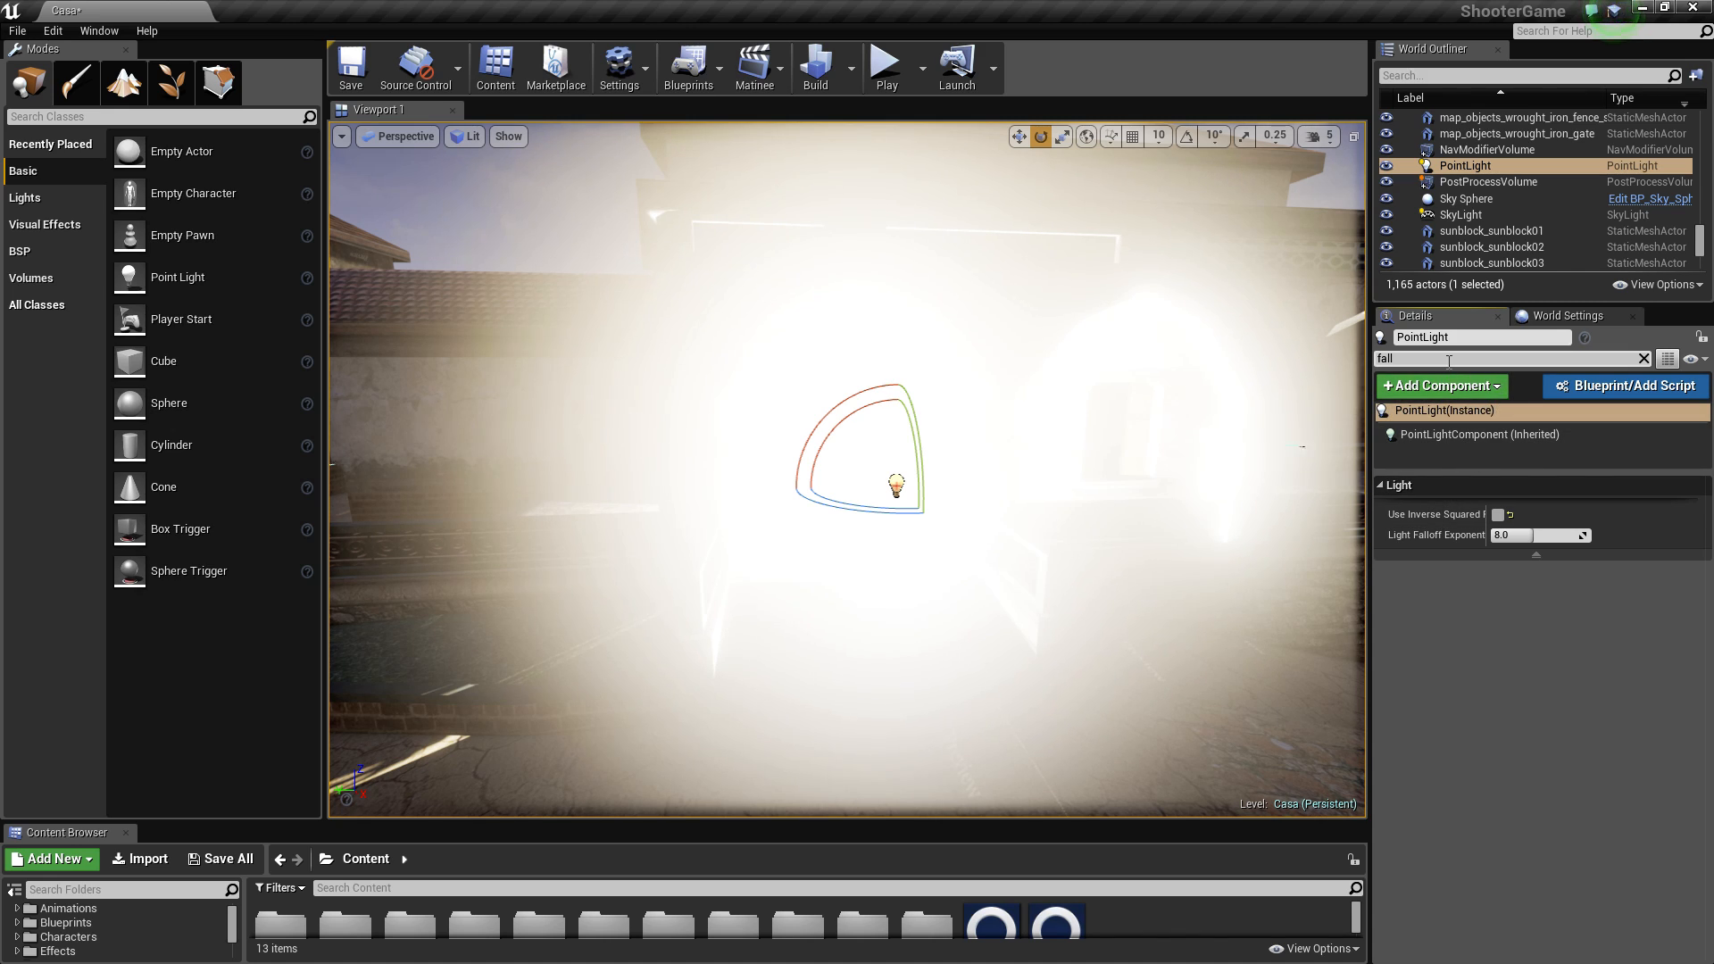
# Step: Clear the property filter, try a Point Light intensity of 10, and reduce it to 1
pyautogui.press('BackSpace')
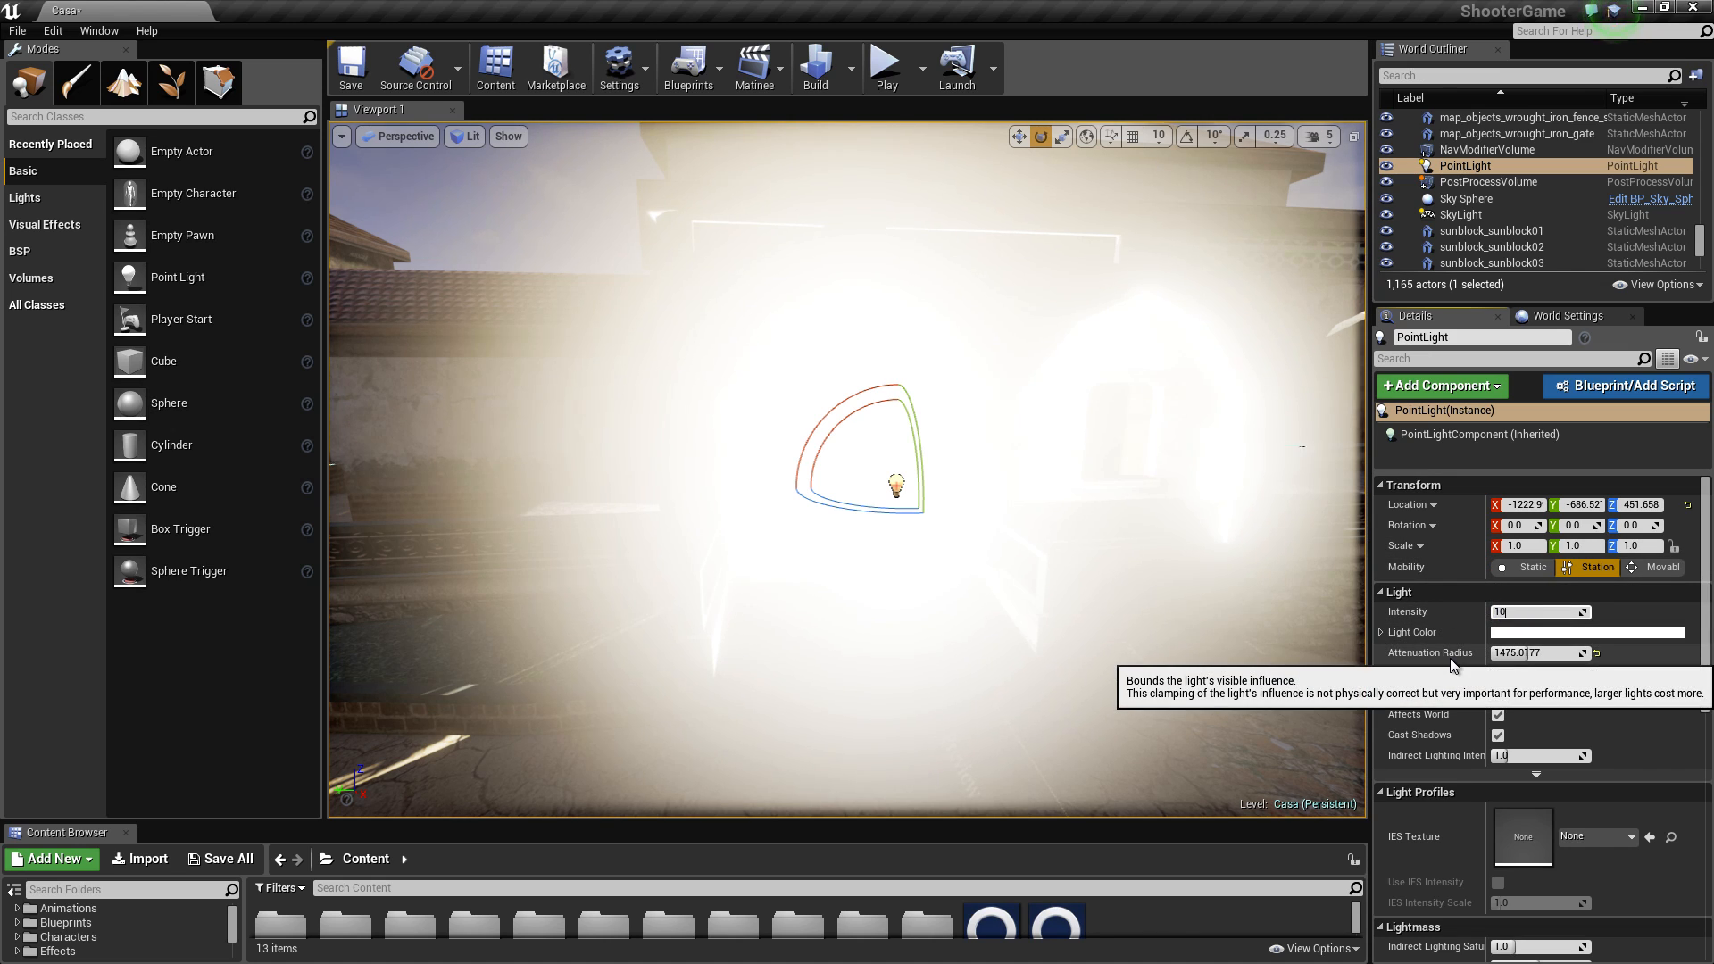
pyautogui.write('10')
pyautogui.press('Return')
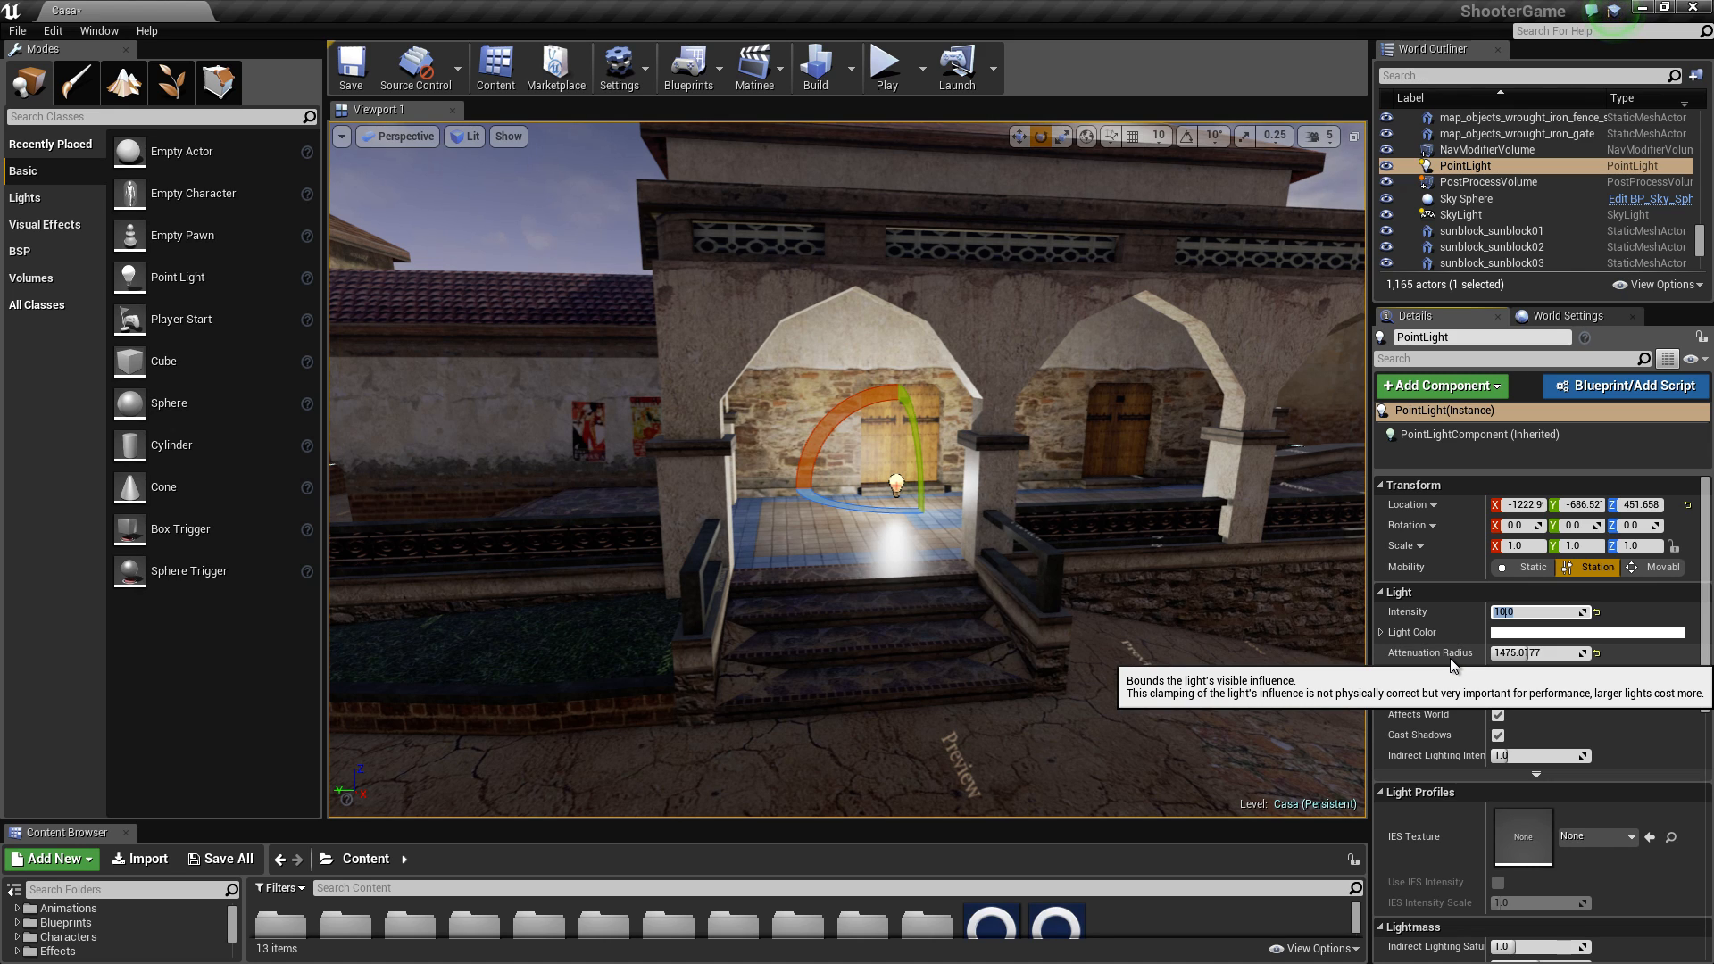
pyautogui.write('1')
pyautogui.press('Return')
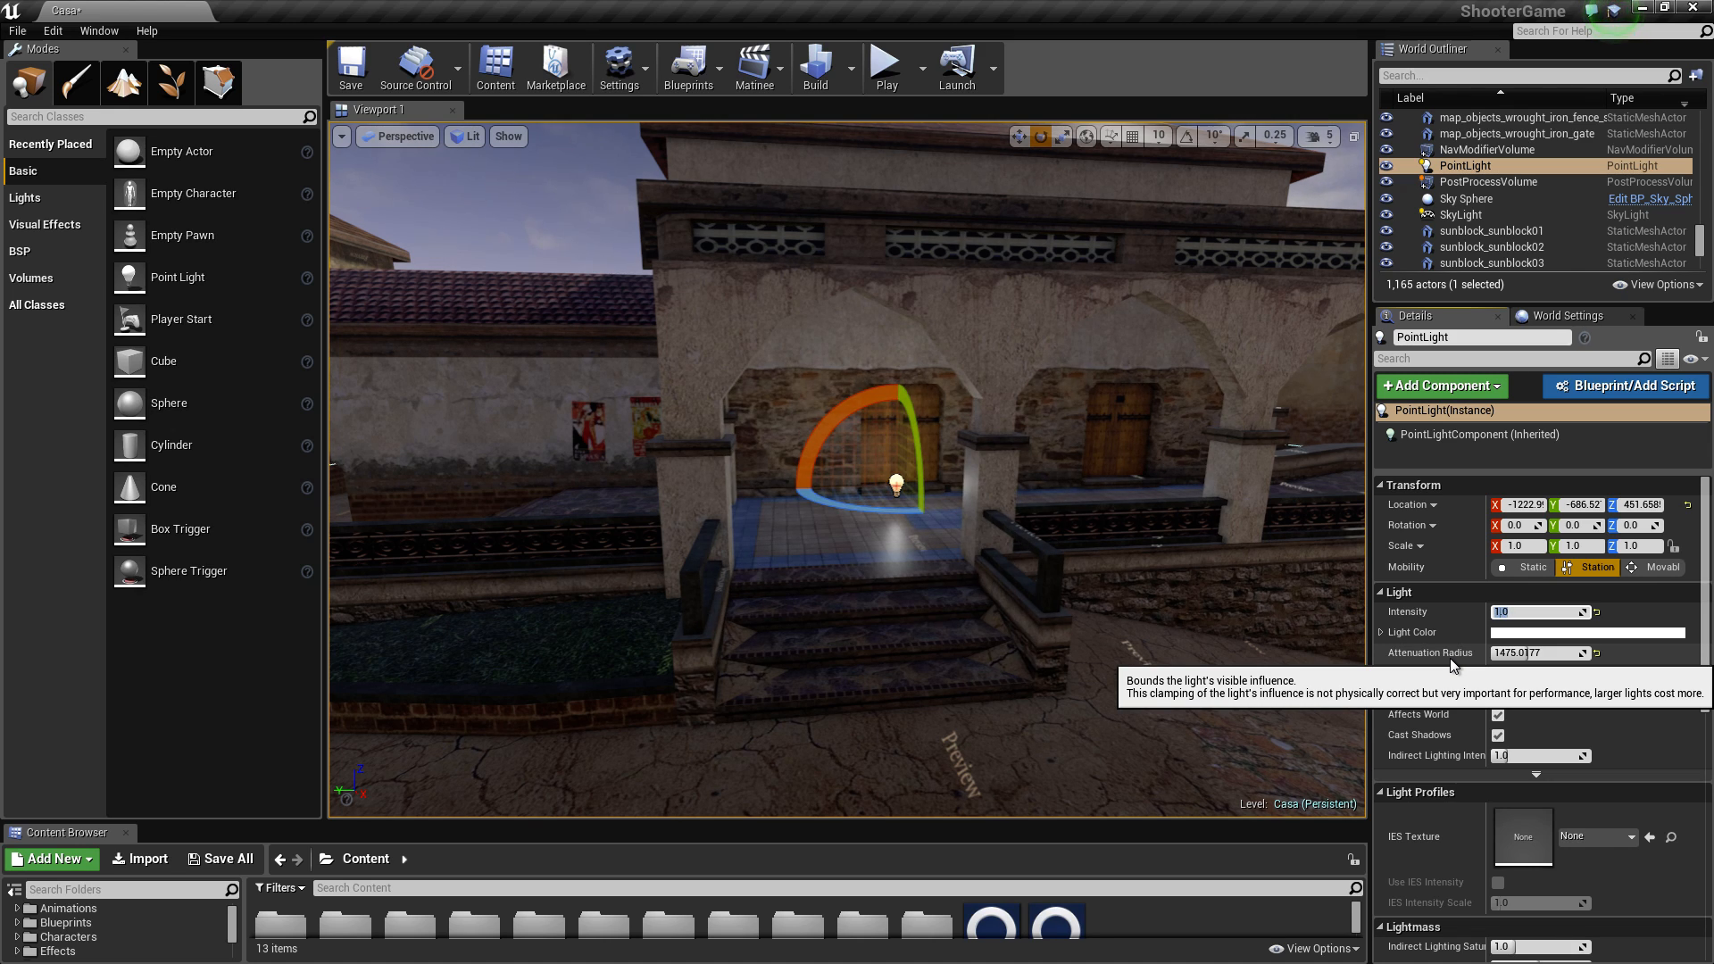
# Step: Raise the Point Light above the porch floor to about Z 625
pyautogui.scroll(8, 872, 462)
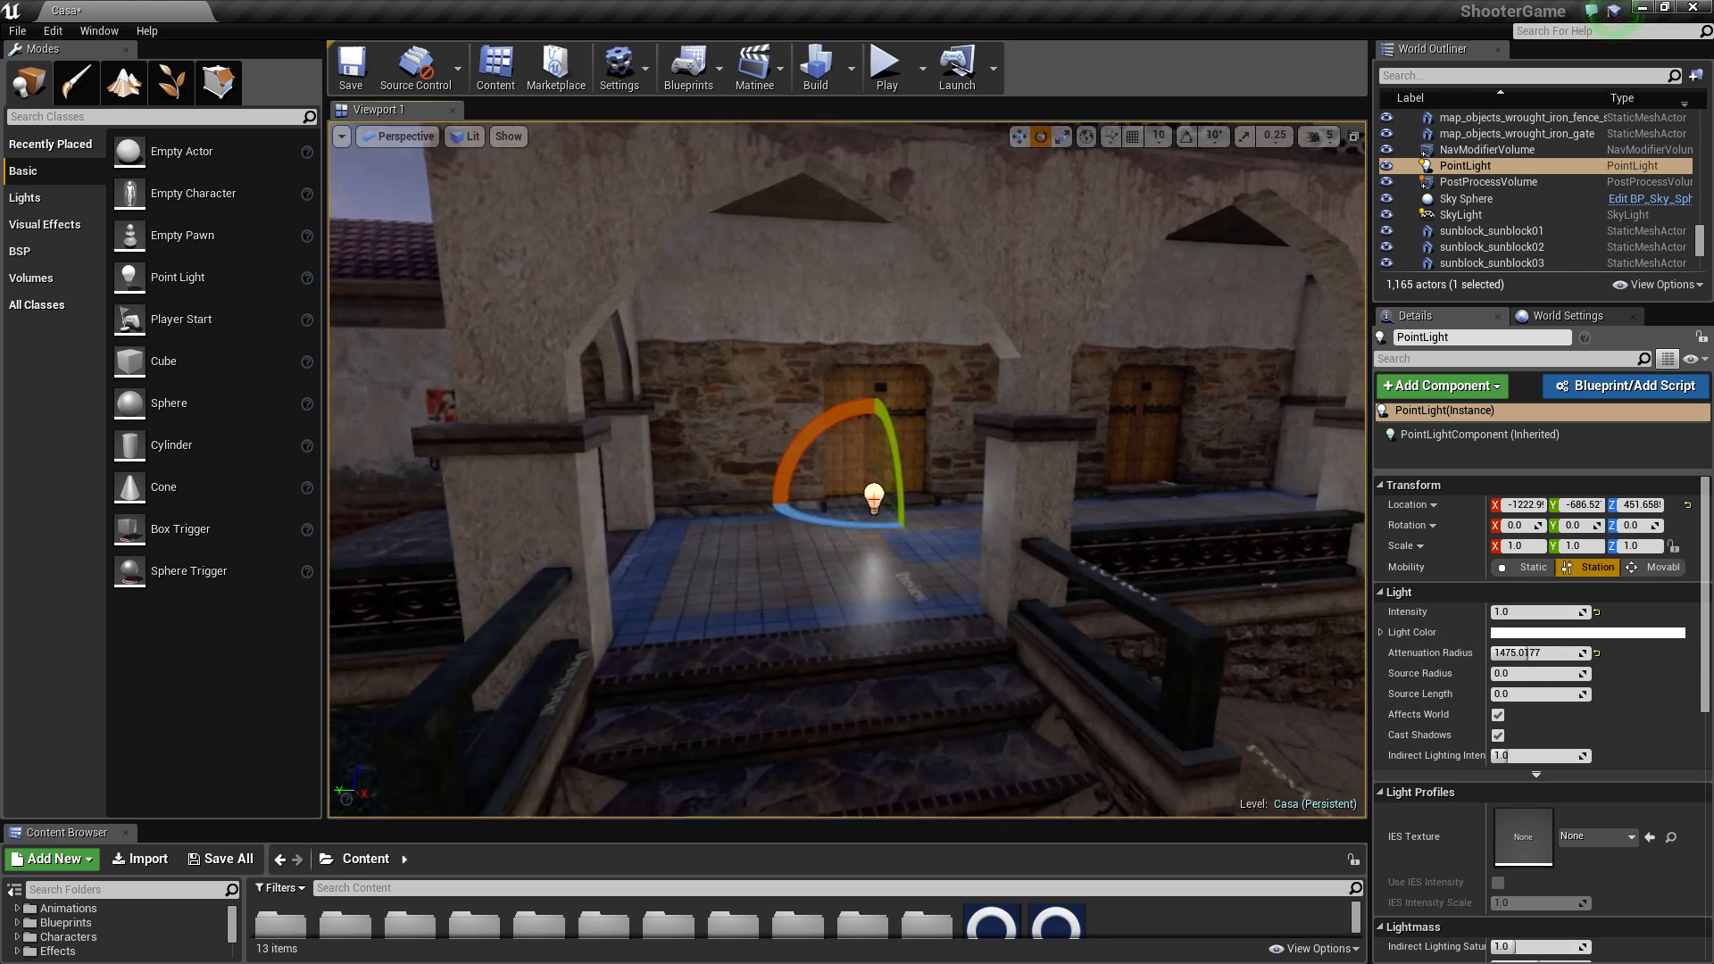
pyautogui.press('w')
pyautogui.moveTo(872, 461); pyautogui.dragTo(930, 342)
pyautogui.press('d')
pyautogui.moveTo(930, 342); pyautogui.dragTo(817, 342, button='right')
pyautogui.press('s')
pyautogui.press('w')
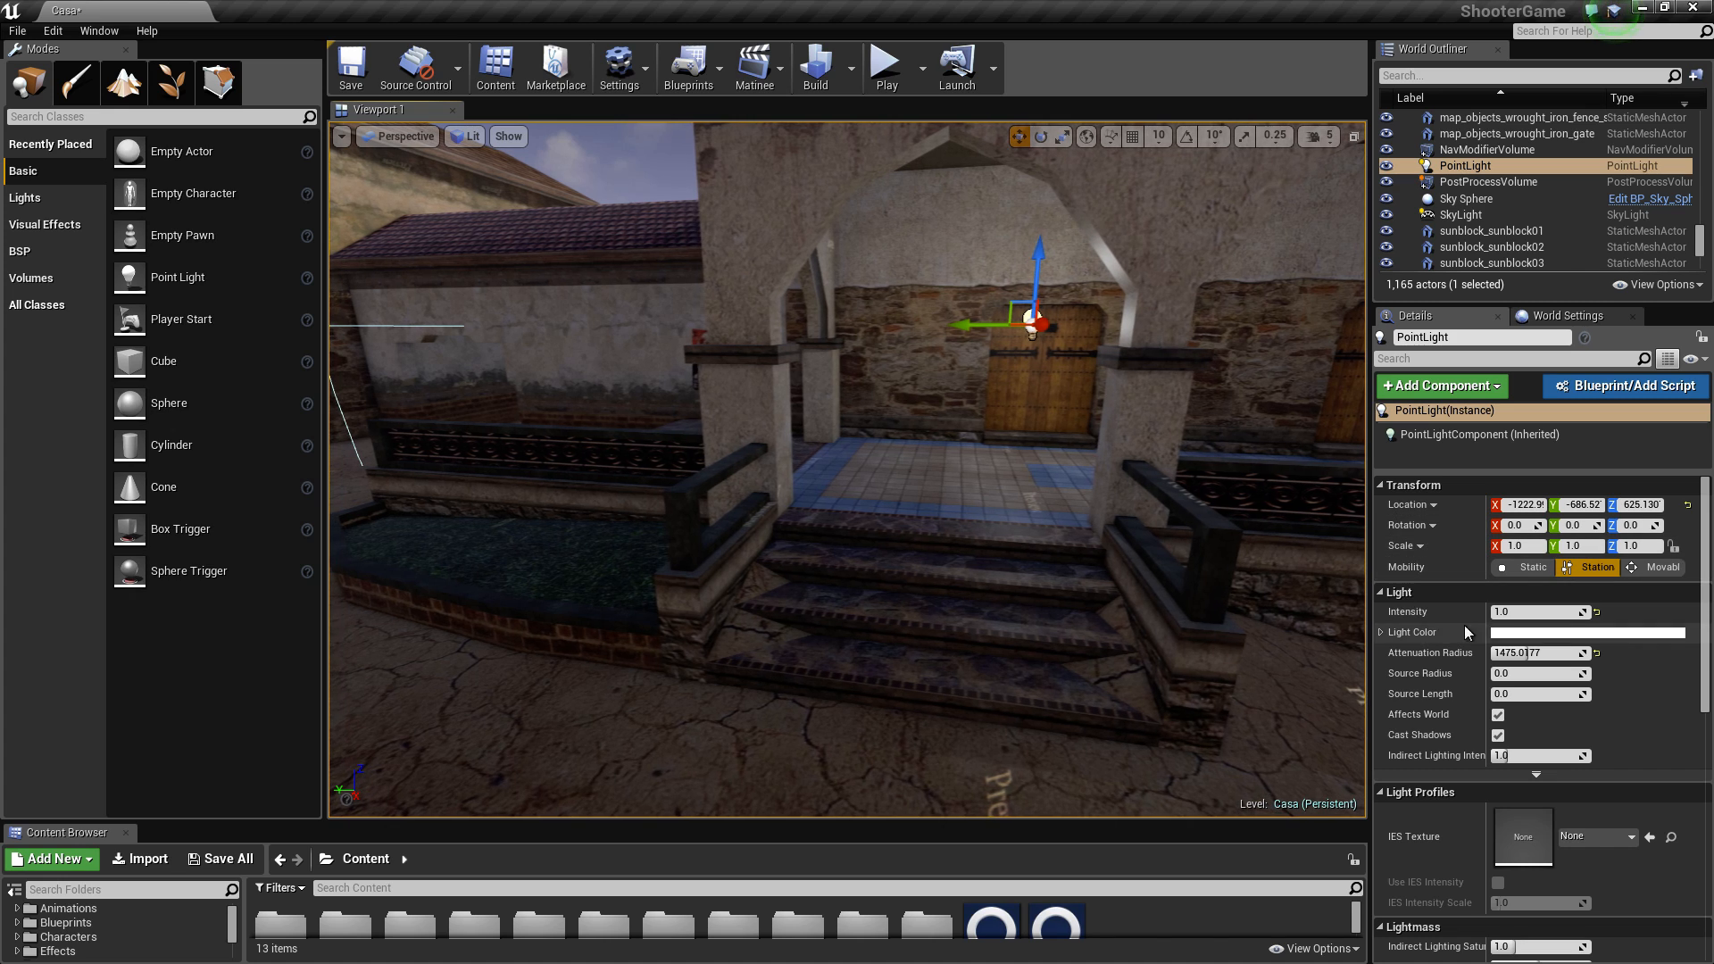
# Step: Change the Point Light's color to a warm yellow-orange, hex FFCC78FF
pyautogui.click(1513, 634)
pyautogui.moveTo(1374, 710)
pyautogui.mouseDown()
pyautogui.moveTo(1346, 769)
pyautogui.moveTo(1383, 736)
pyautogui.mouseUp()
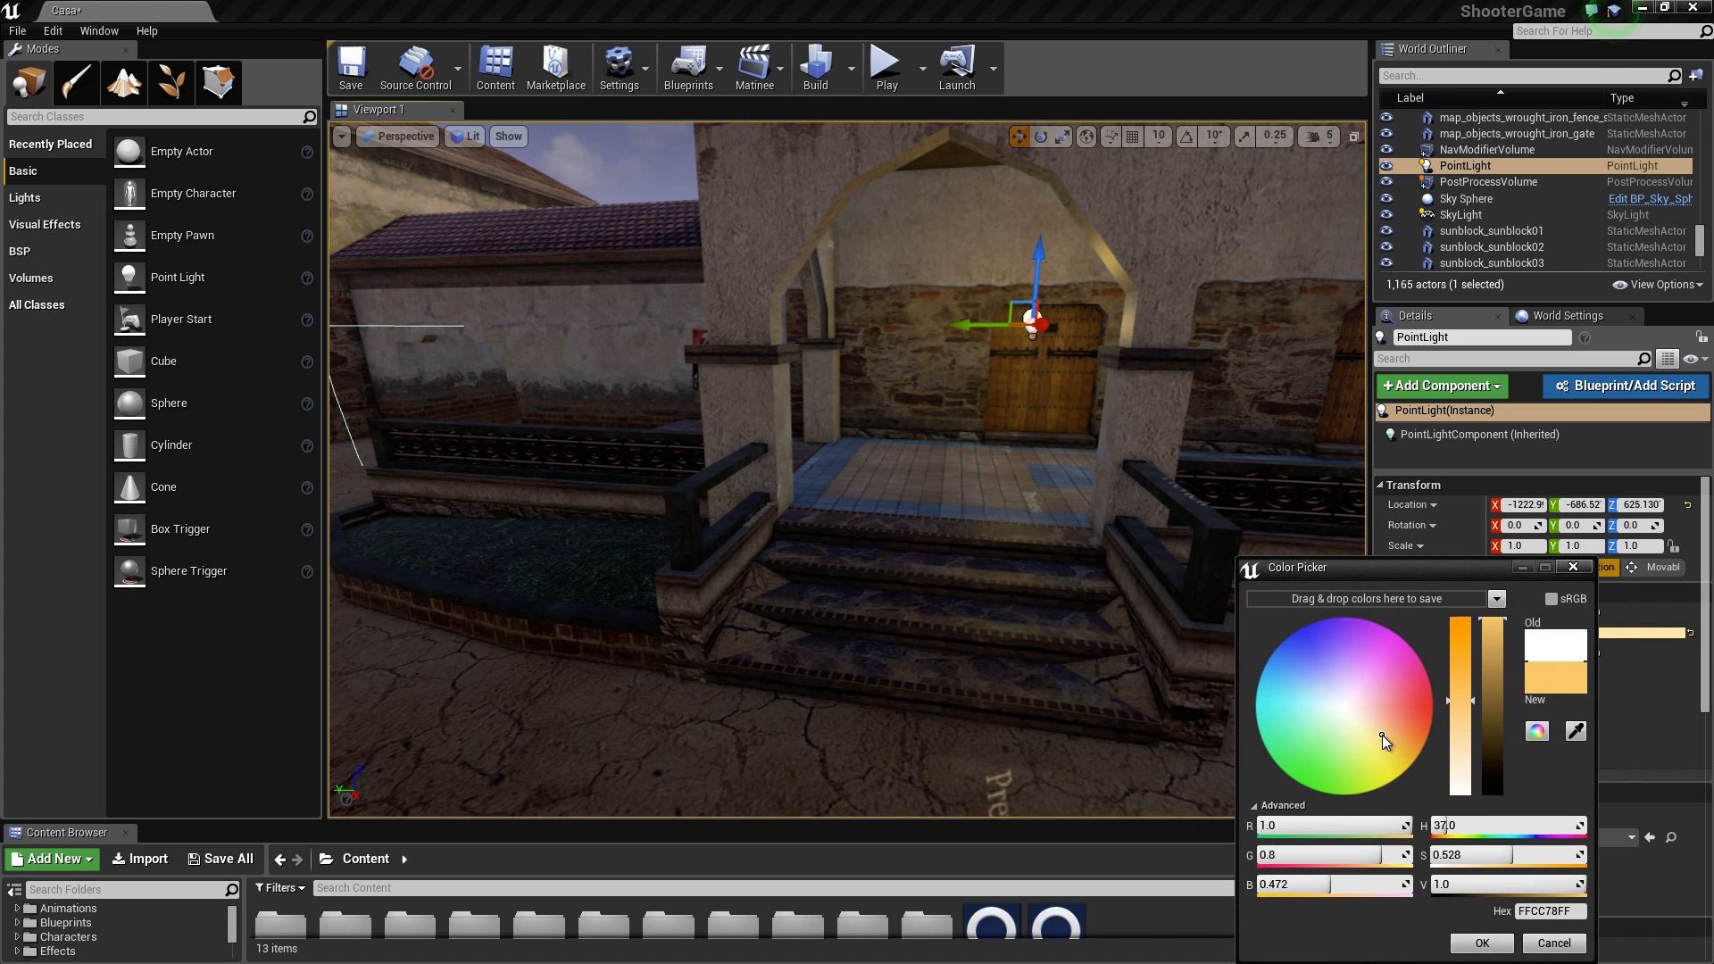
pyautogui.click(1482, 944)
# Step: Set the Point Light's intensity to about 443 and its attenuation radius to about 382
pyautogui.moveTo(1161, 759); pyautogui.dragTo(883, 611, button='right')
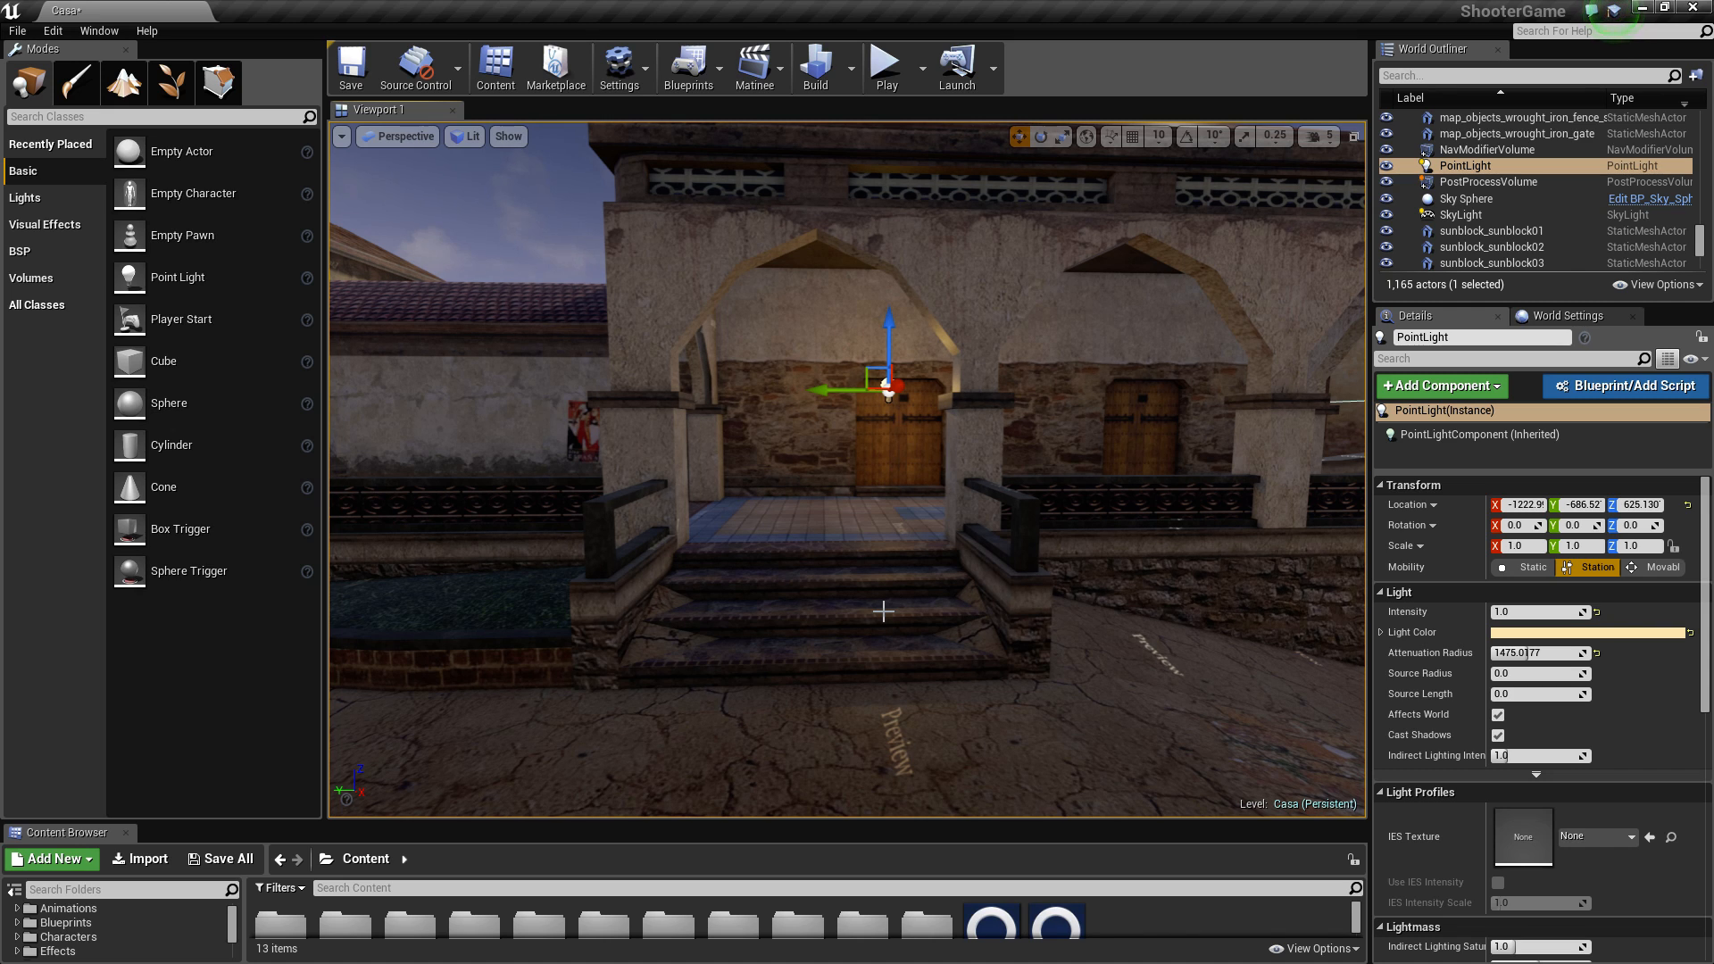
pyautogui.moveTo(1518, 611); pyautogui.dragTo(1497, 653)
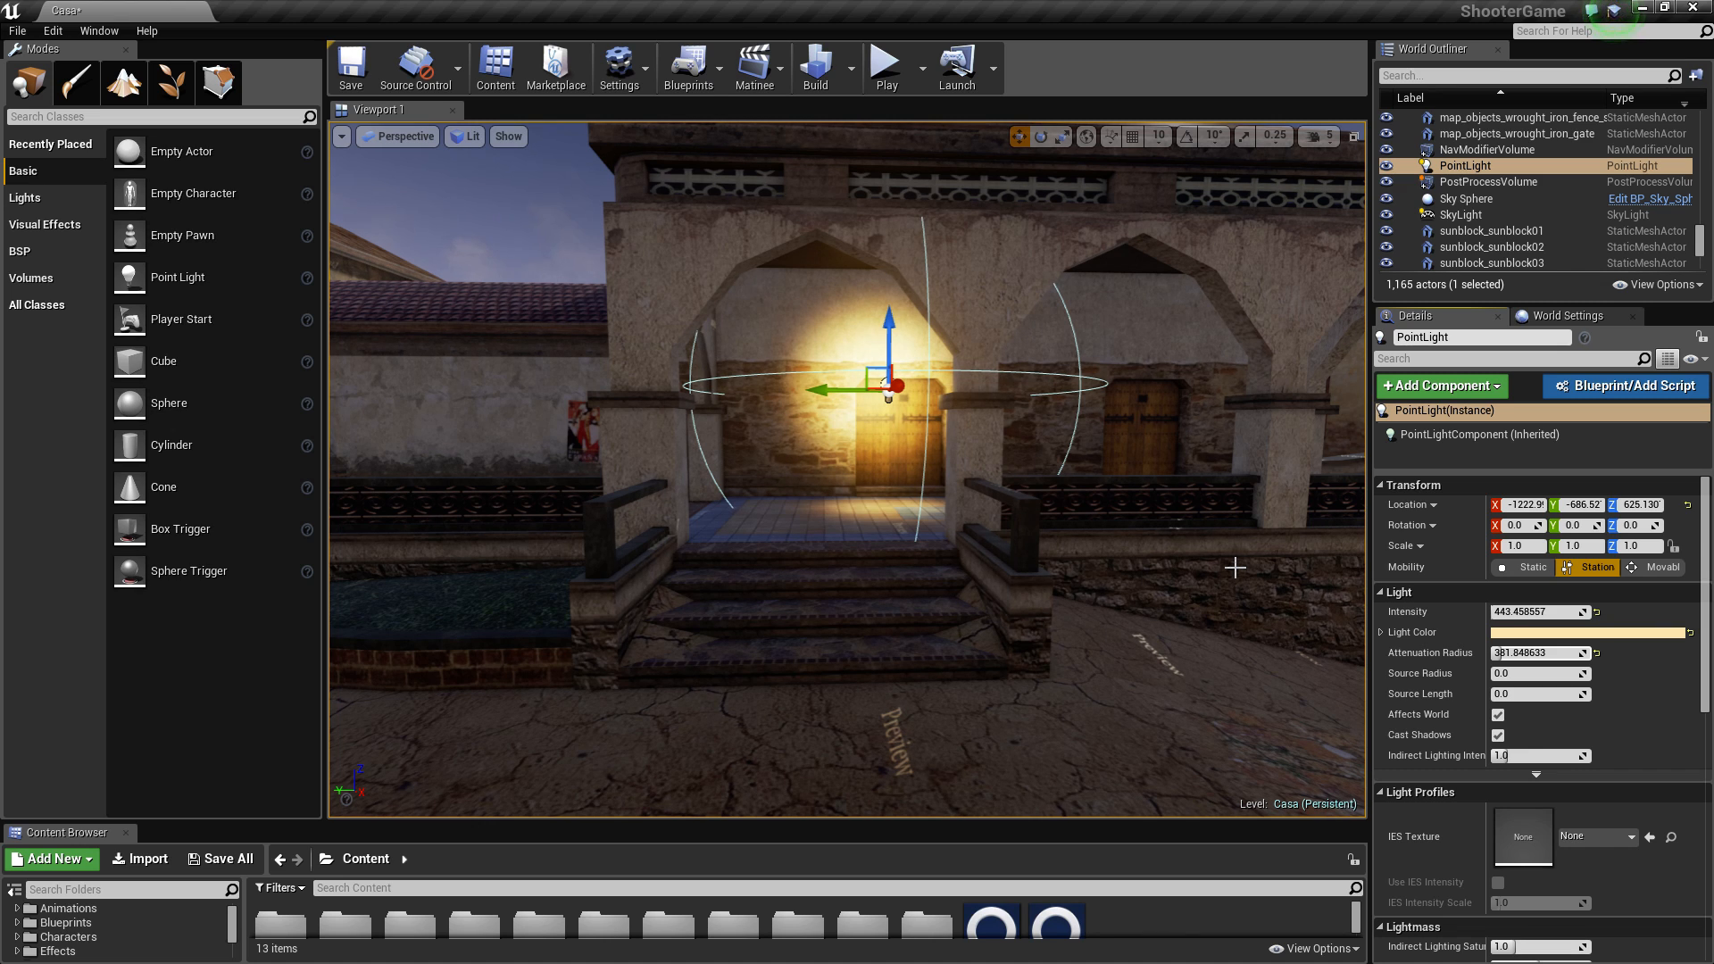
# Step: Move the Point Light along the X axis out of the porch into the courtyard, to about X -261
pyautogui.moveTo(1115, 553); pyautogui.dragTo(1353, 498)
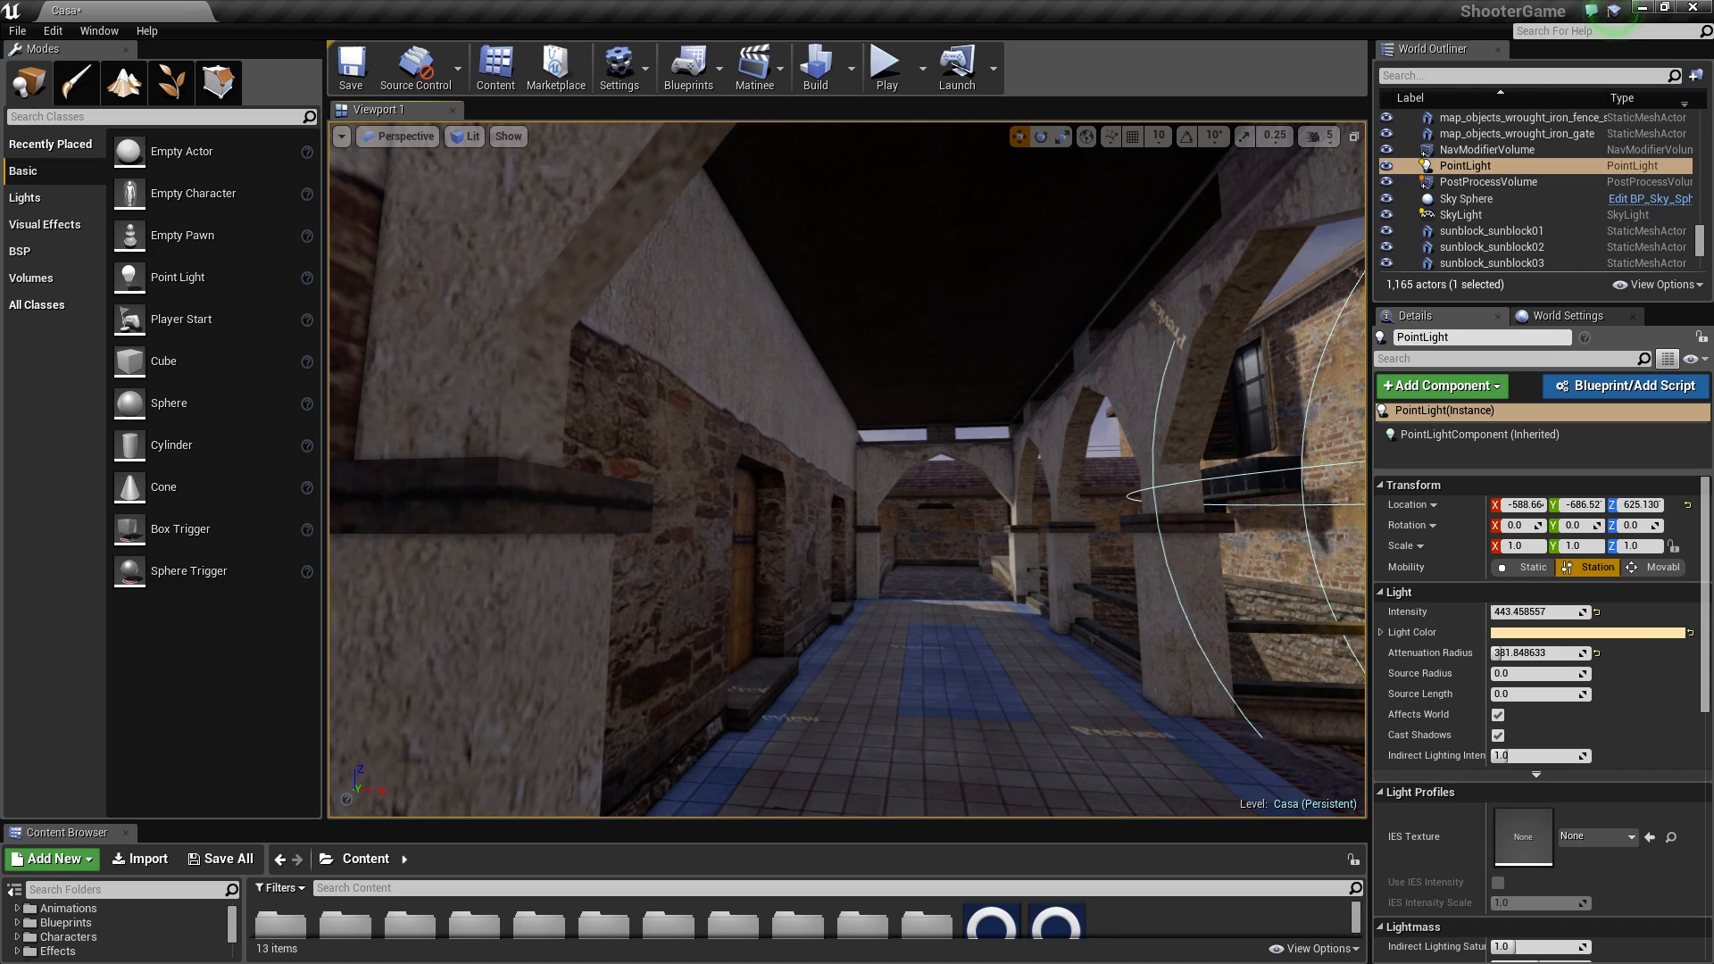
pyautogui.press('f')
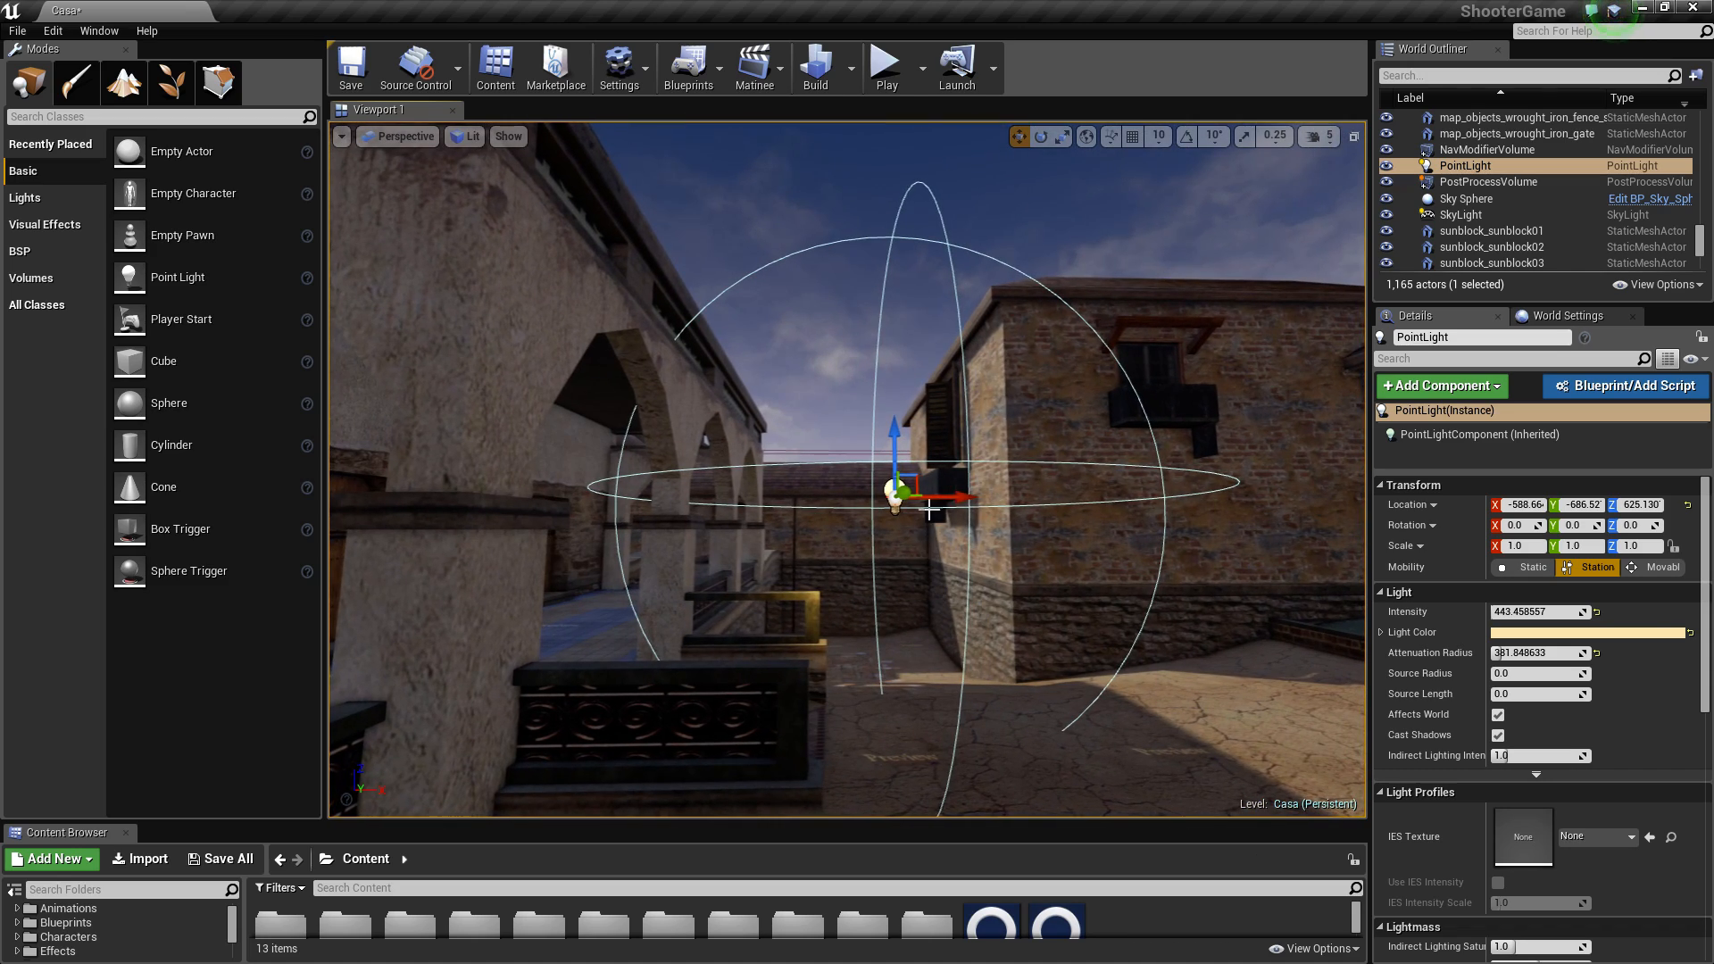
pyautogui.moveTo(946, 496); pyautogui.dragTo(1178, 497)
pyautogui.press('f')
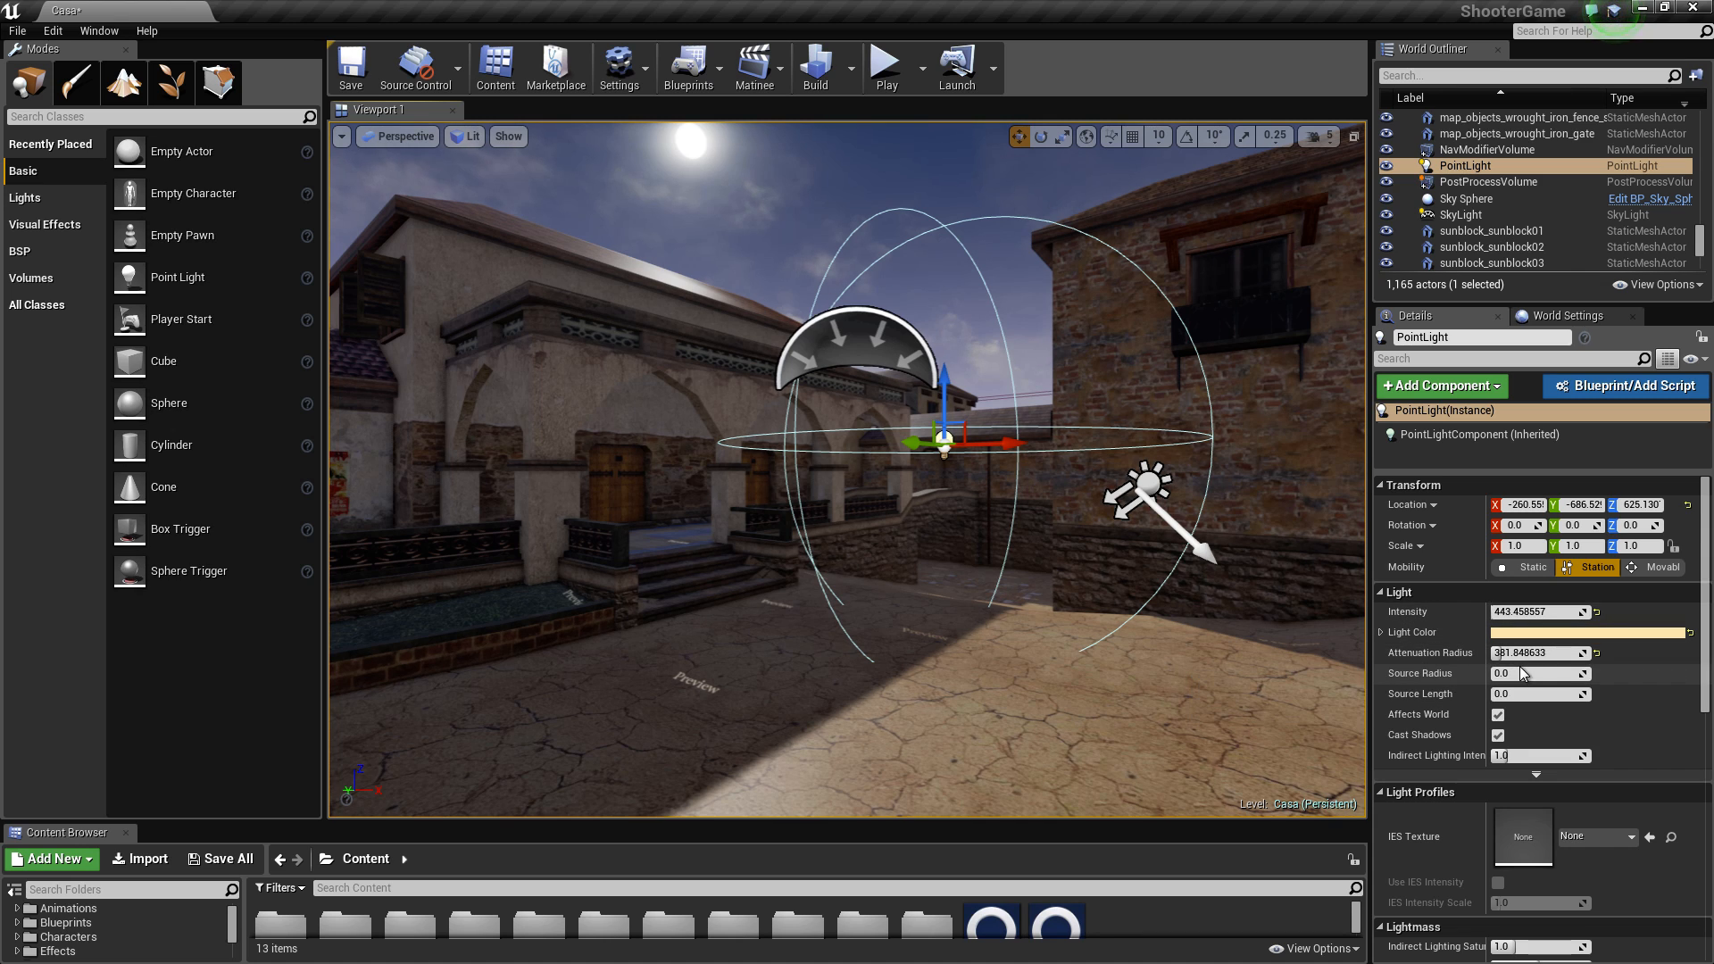
# Step: Set the Point Light's attenuation radius to about 1037 and its intensity to 100, and view the lit courtyard
pyautogui.moveTo(1525, 651); pyautogui.dragTo(1519, 652)
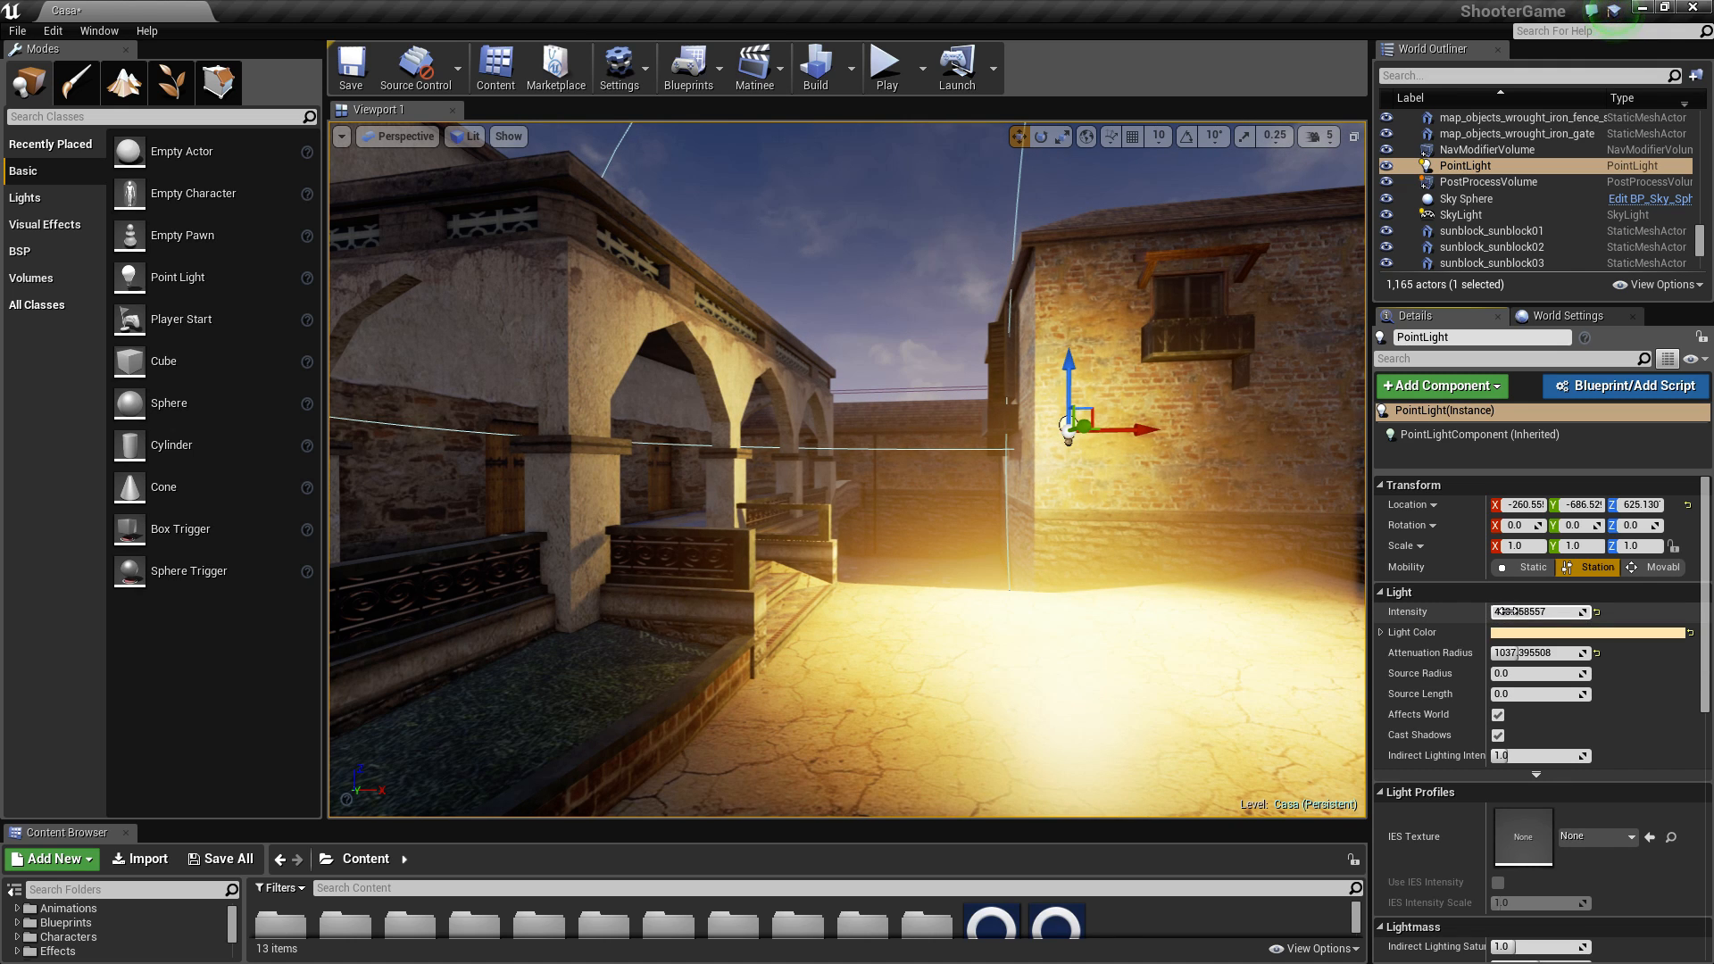
pyautogui.click(1503, 612)
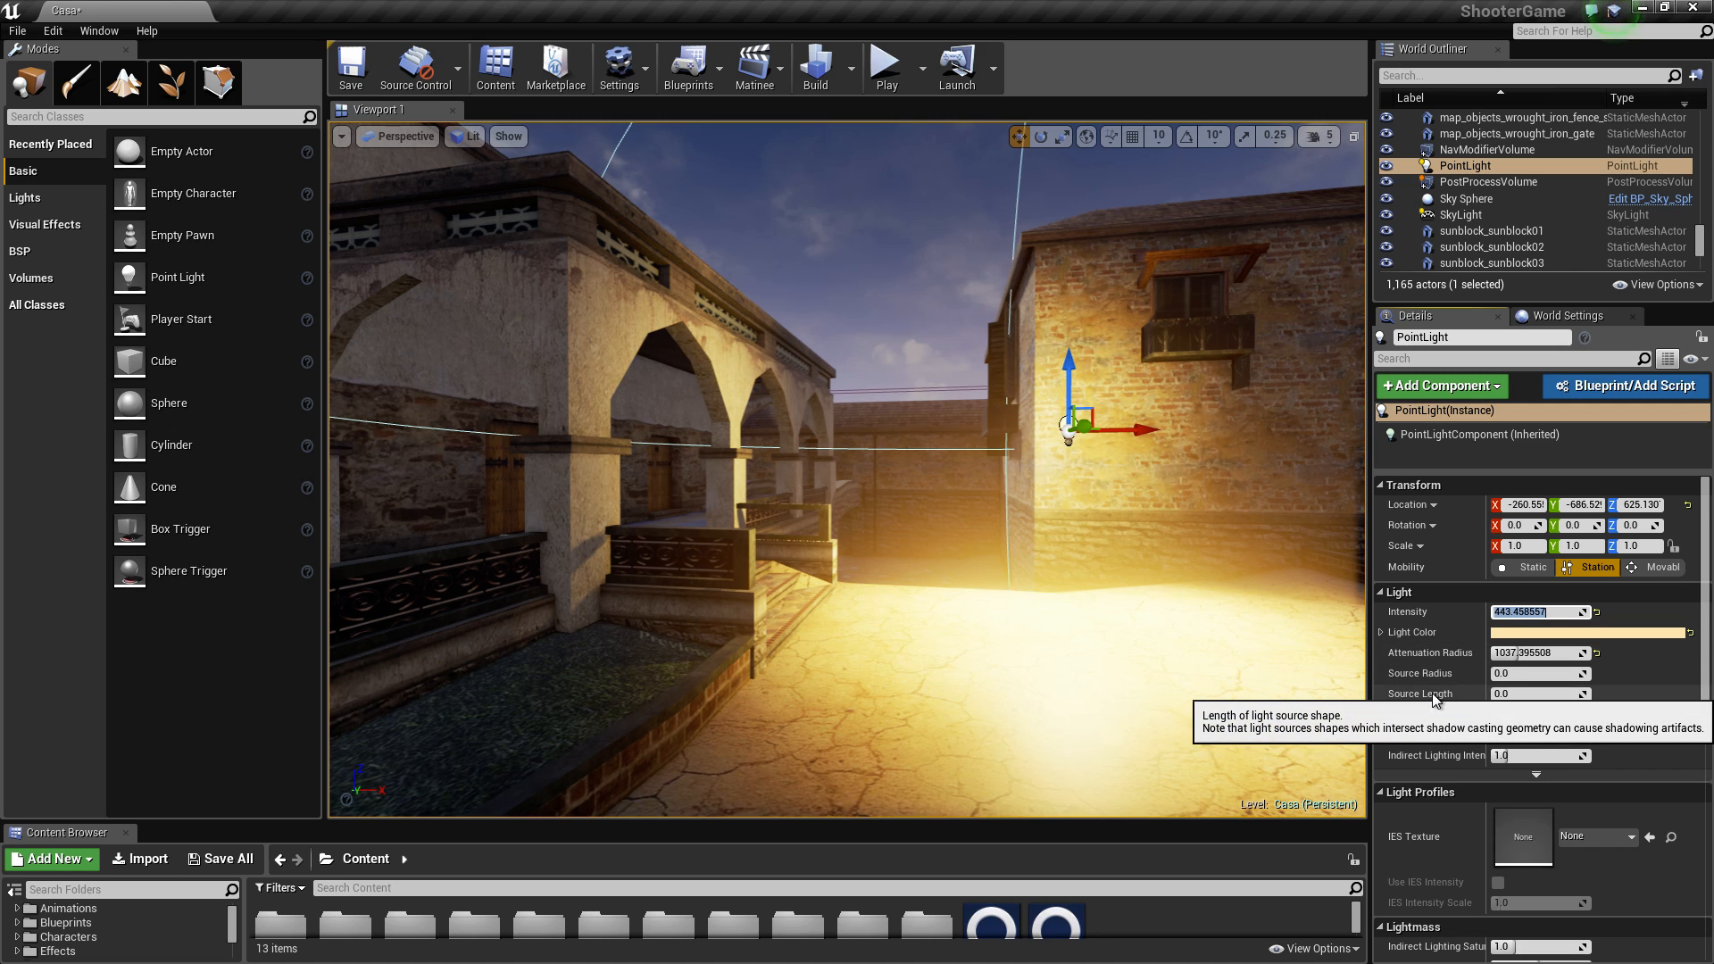
pyautogui.write('100')
pyautogui.press('Return')
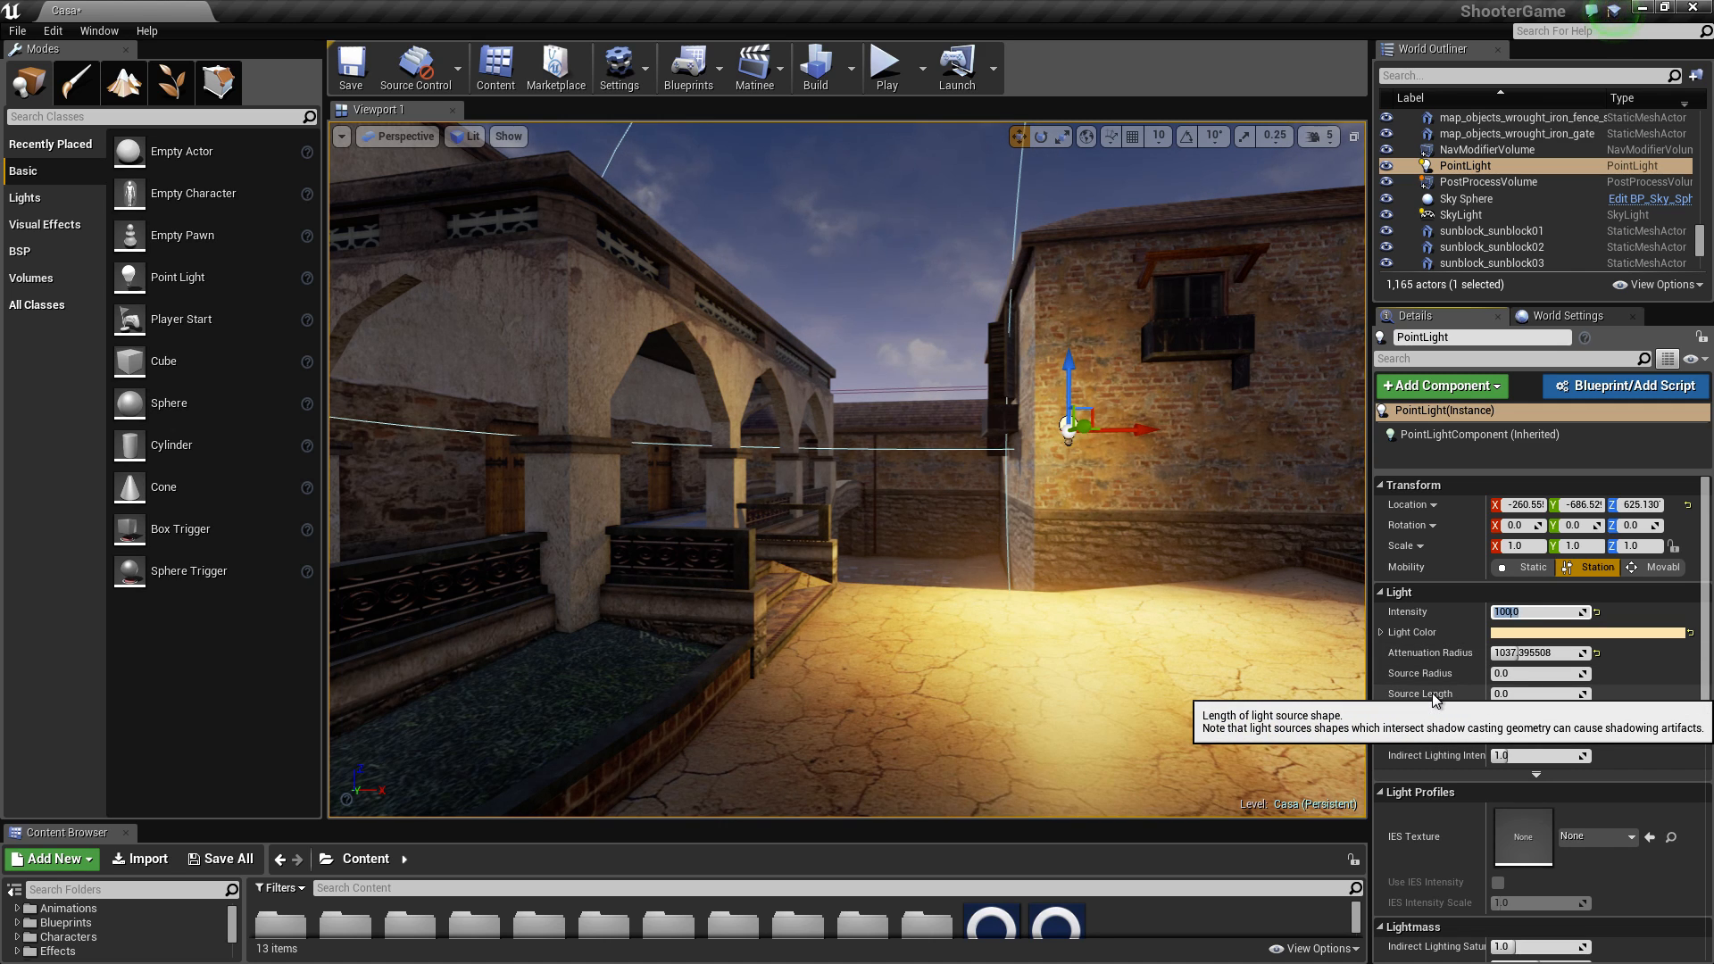
pyautogui.moveTo(848, 465); pyautogui.dragTo(741, 451, button='right')
pyautogui.moveTo(1152, 616); pyautogui.dragTo(887, 529, button='right')
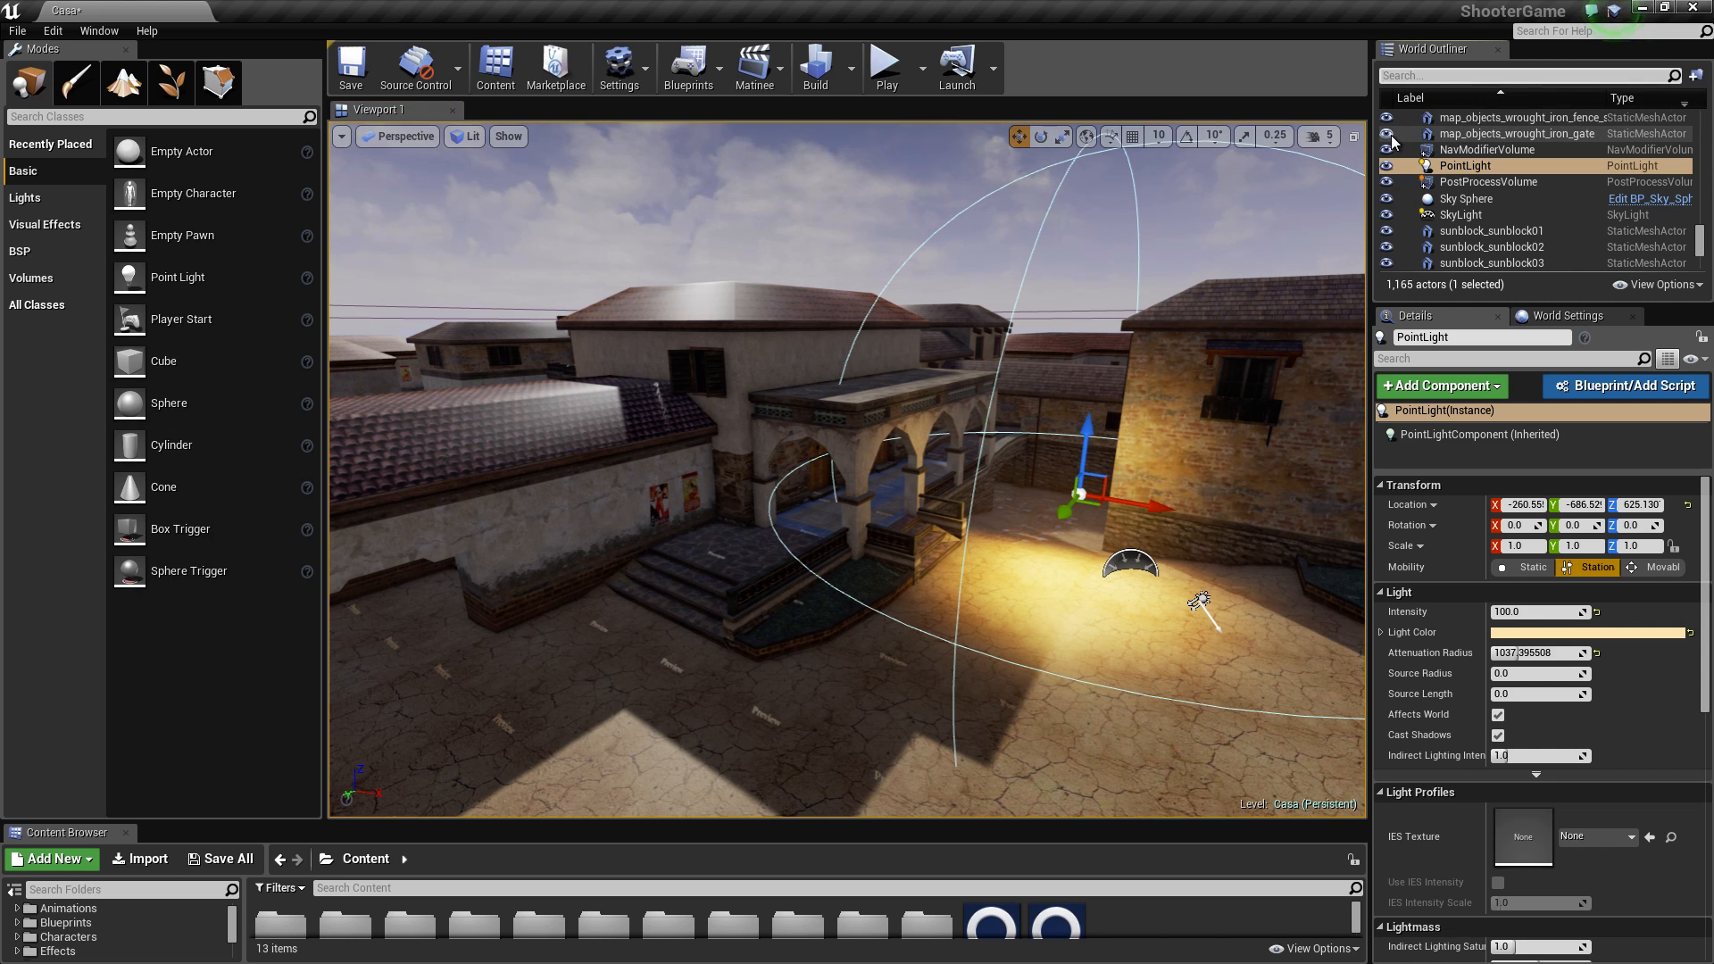
# Step: Search the level's actors for "post" and select the PostProcessVolume
pyautogui.write('pao')
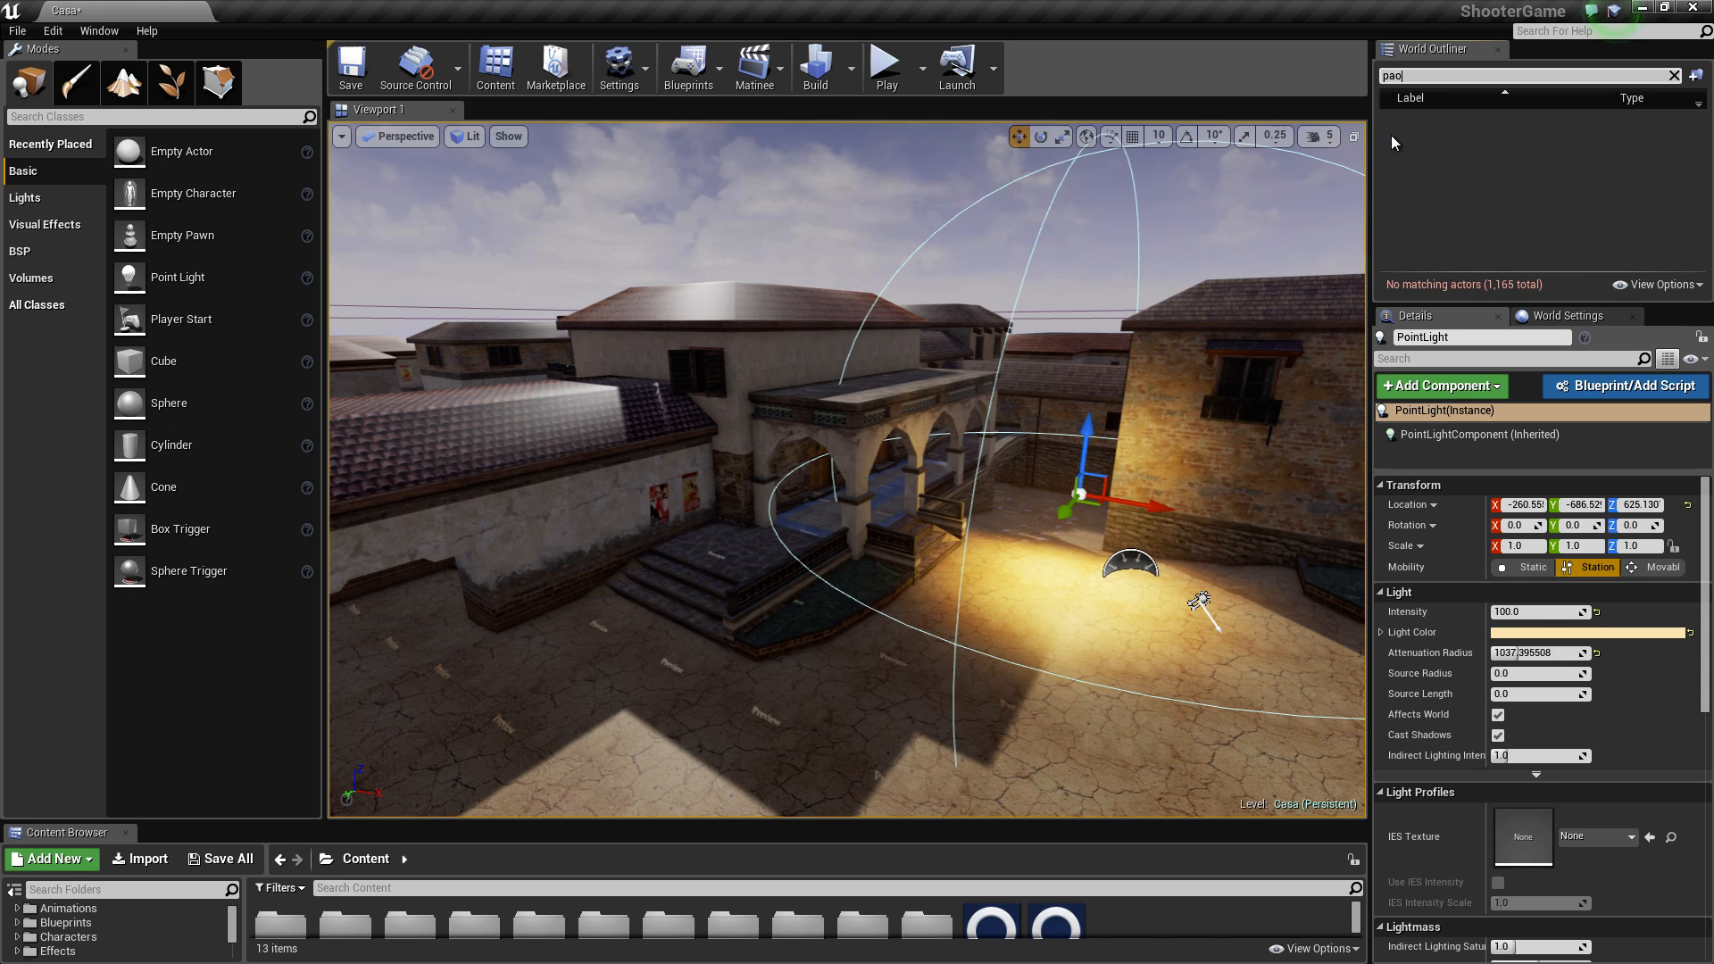
pyautogui.press('BackSpace')
pyautogui.write('oa')
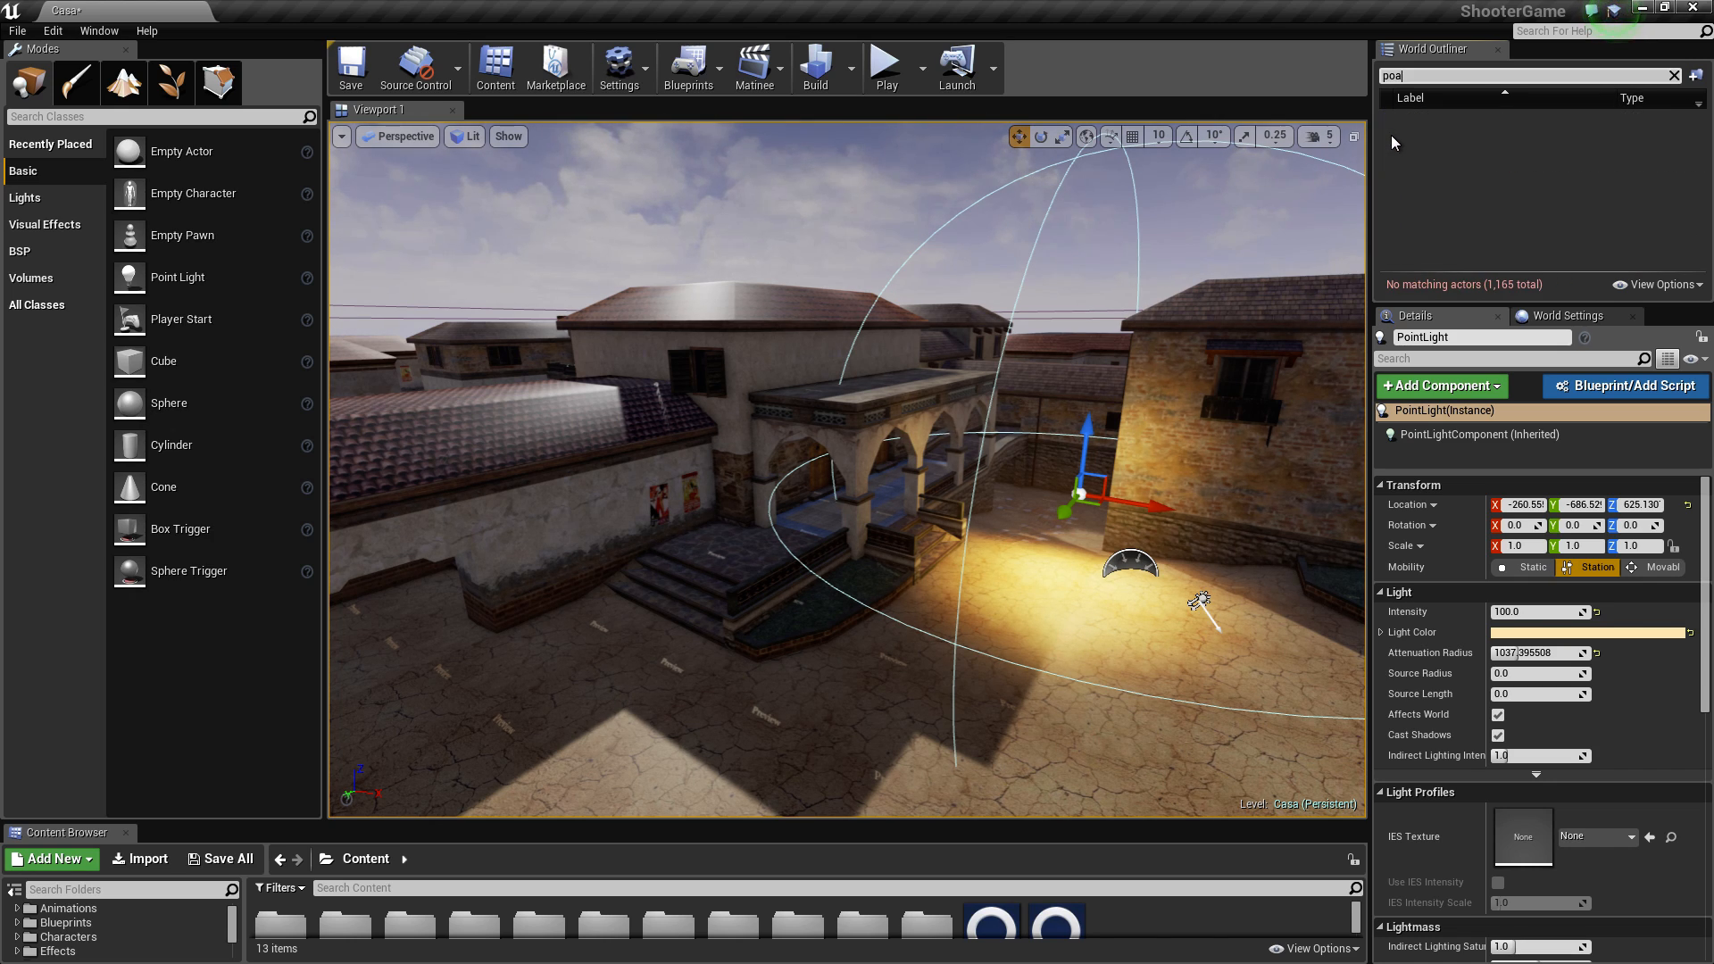
pyautogui.press('BackSpace')
pyautogui.write('st')
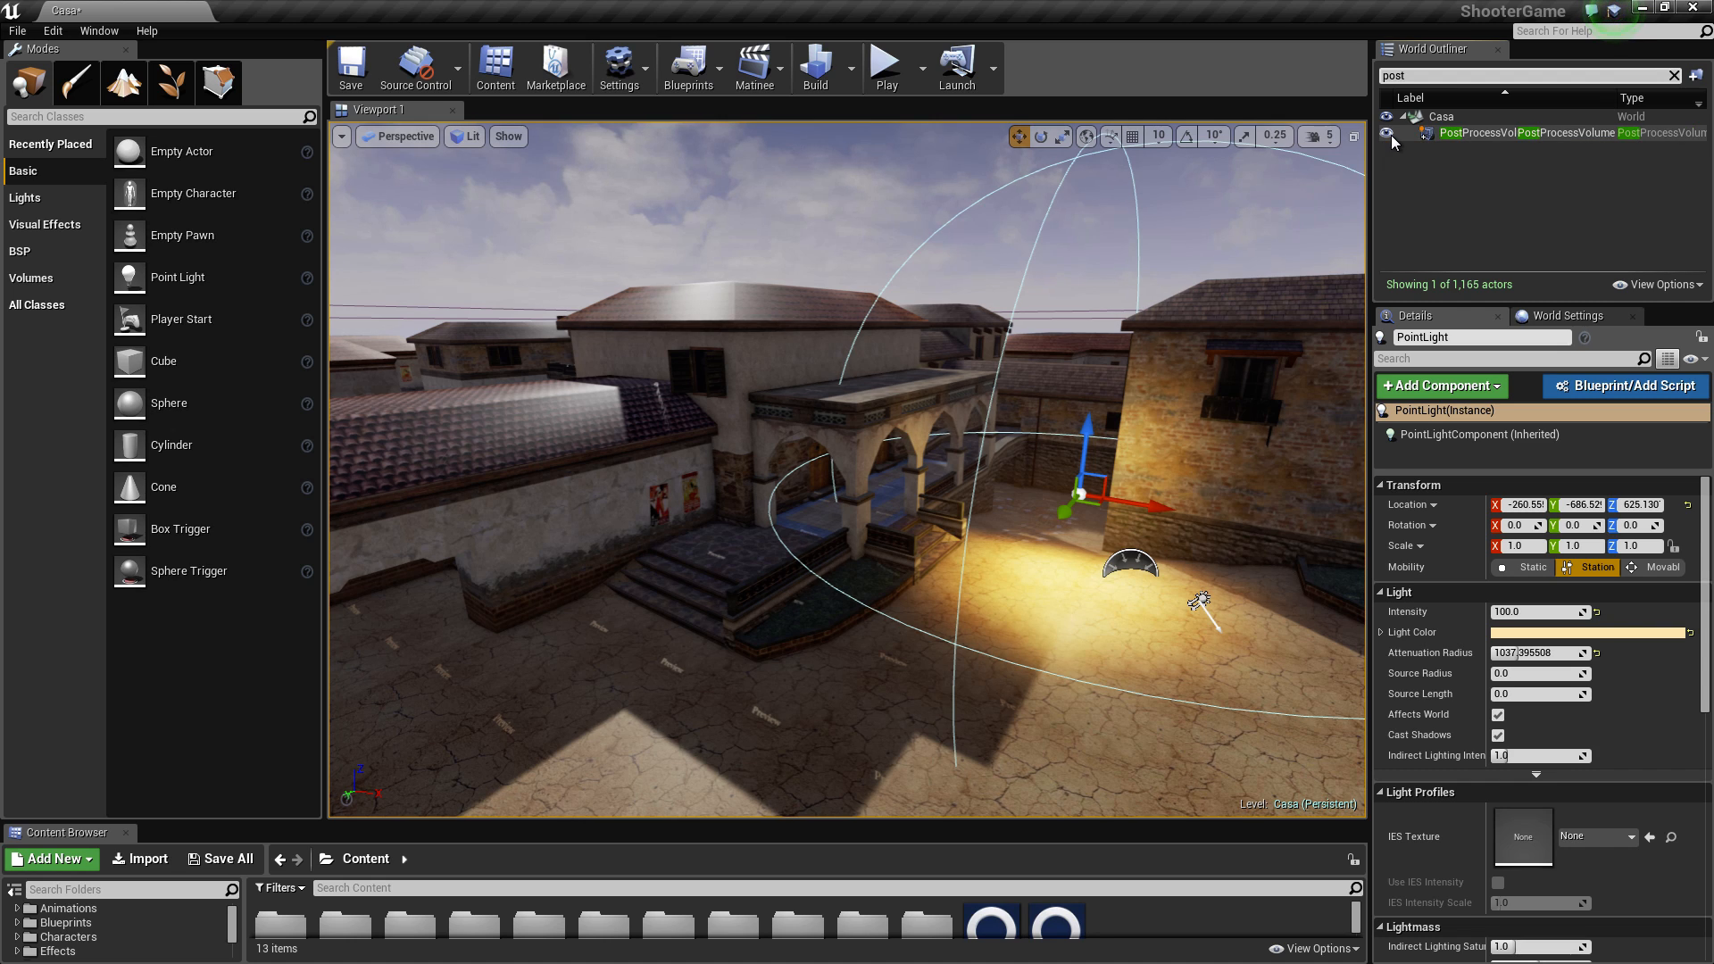
pyautogui.doubleClick(1485, 138)
# Step: Enable the PostProcessVolume's Film Tint override and expand its RGB values, with the courtyard in view
pyautogui.press('w')
pyautogui.moveTo(848, 469); pyautogui.dragTo(617, 451, button='right')
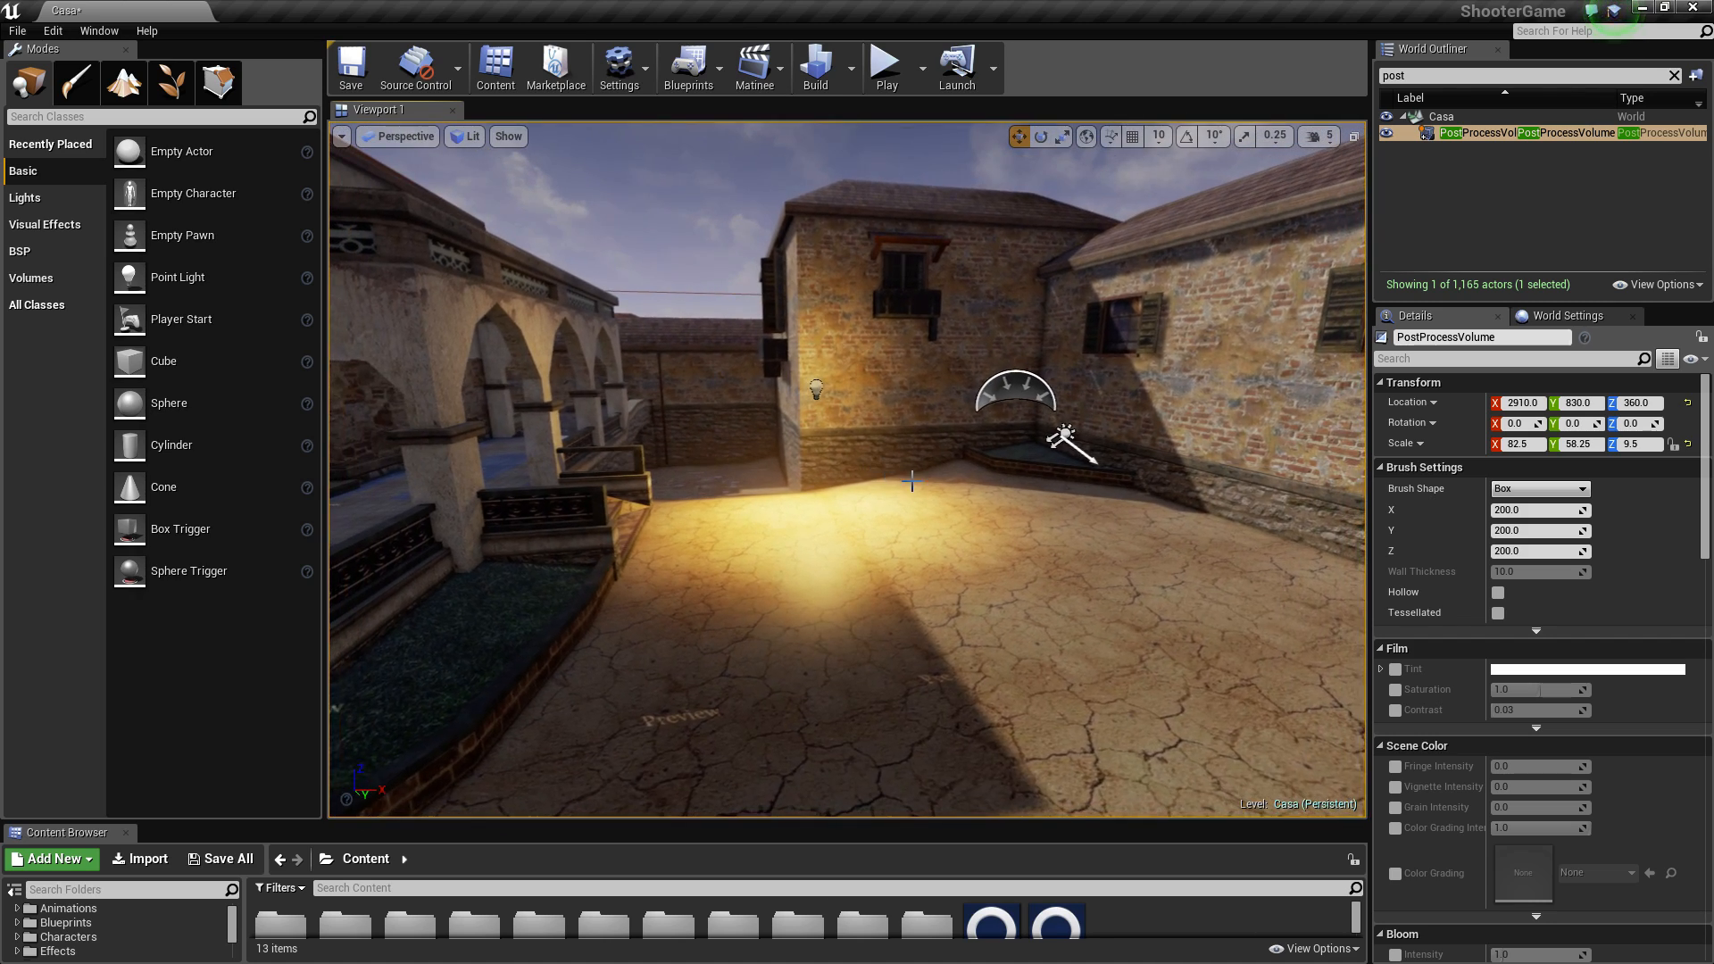
pyautogui.scroll(-2, 1660, 532)
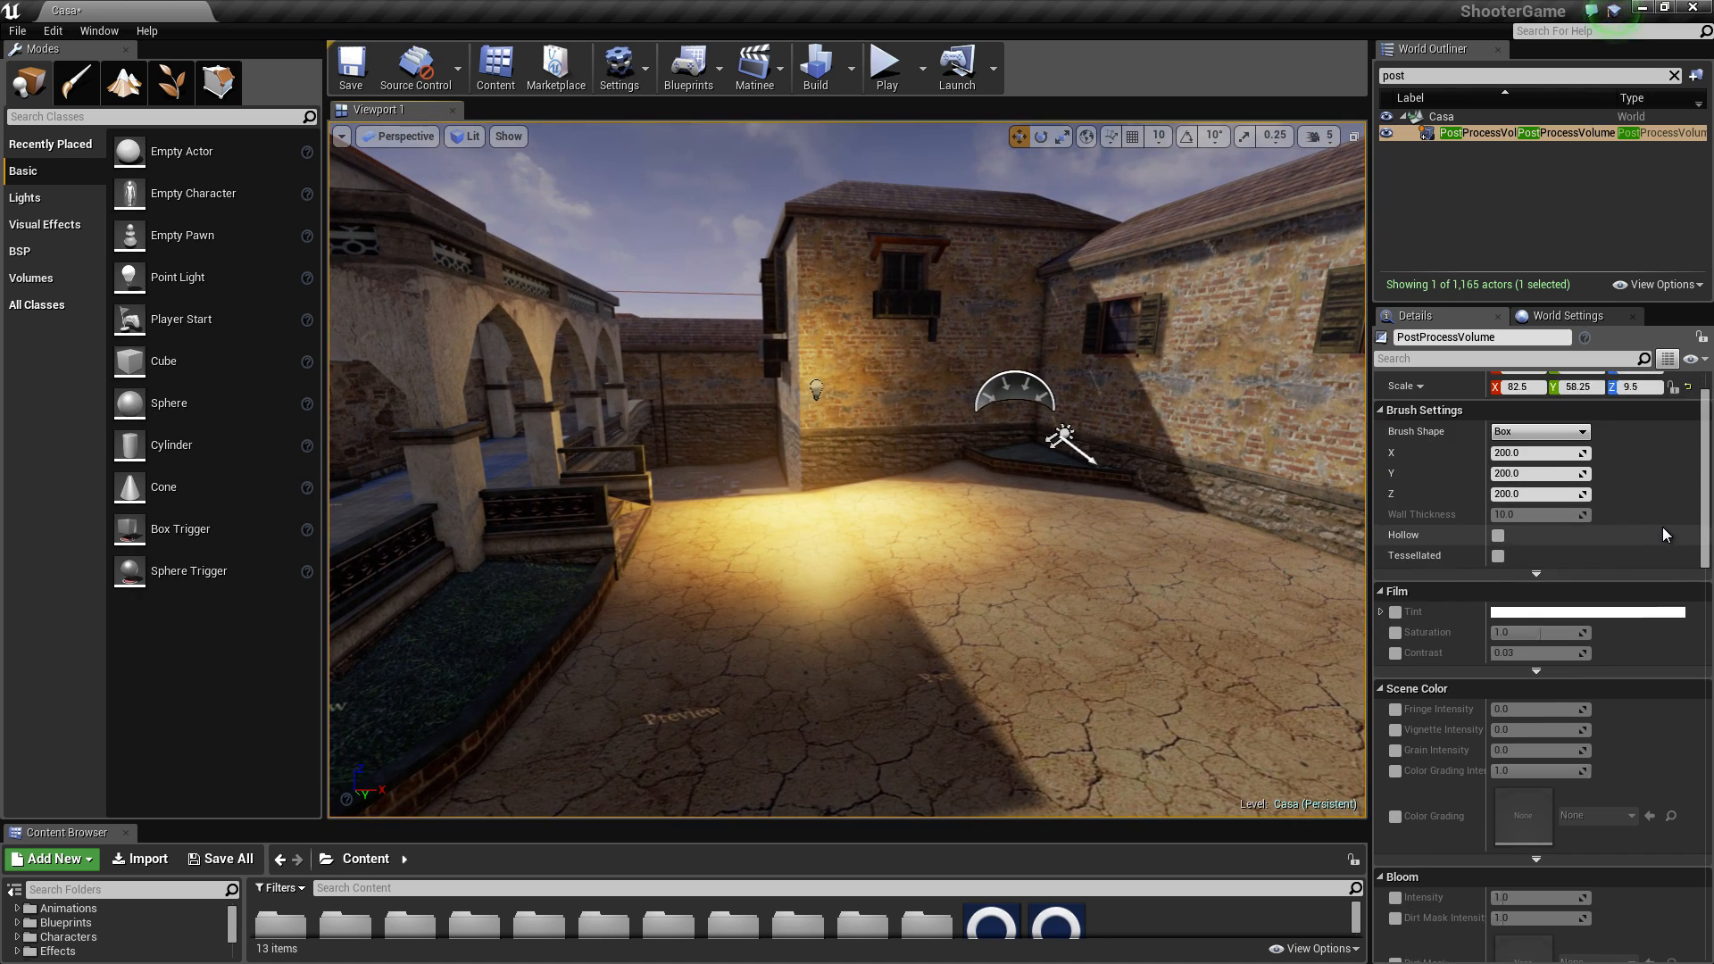
pyautogui.scroll(-1, 1663, 535)
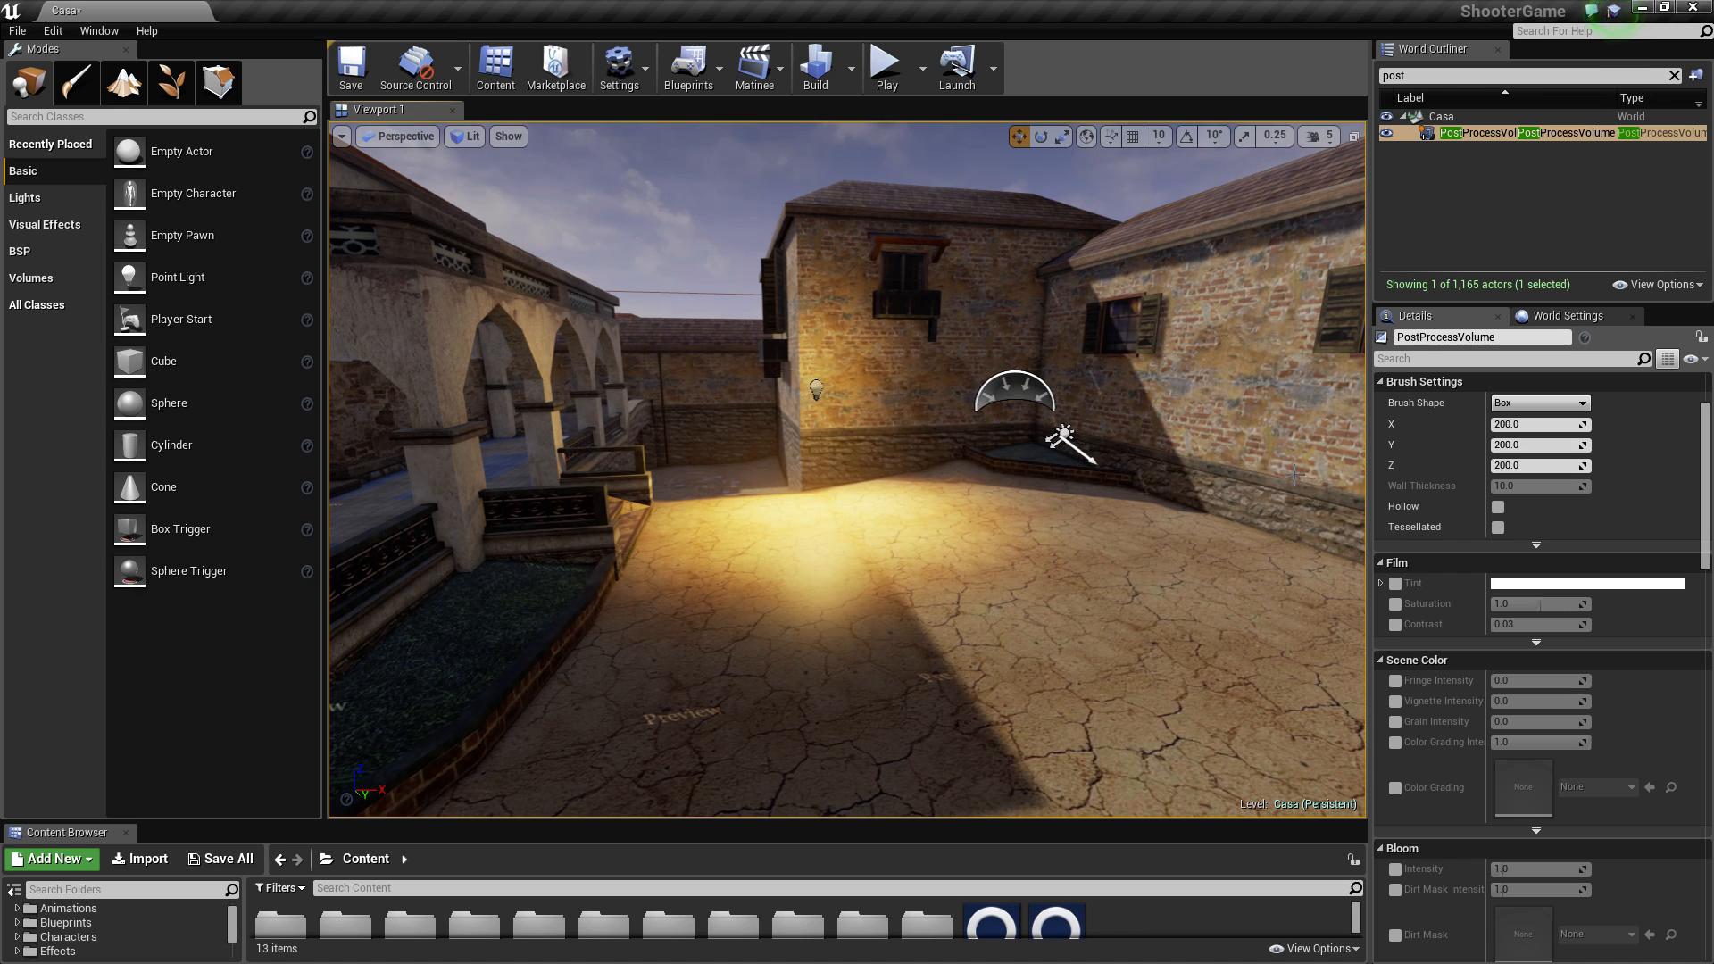
pyautogui.click(1395, 585)
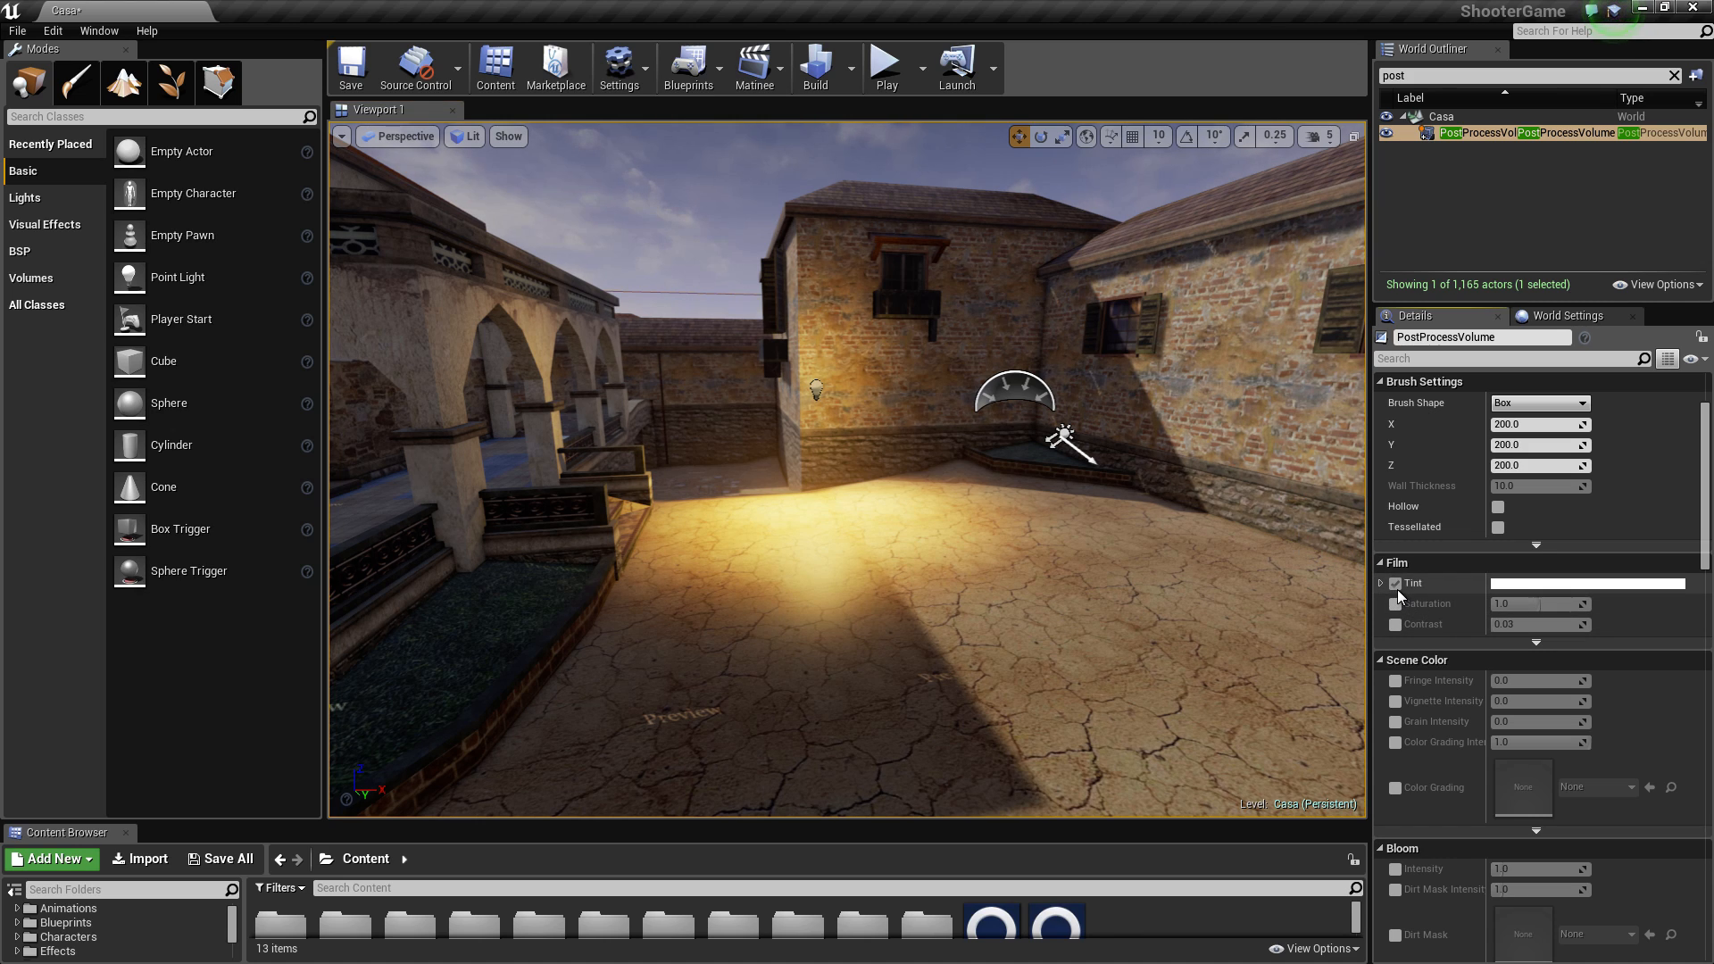
pyautogui.click(1381, 584)
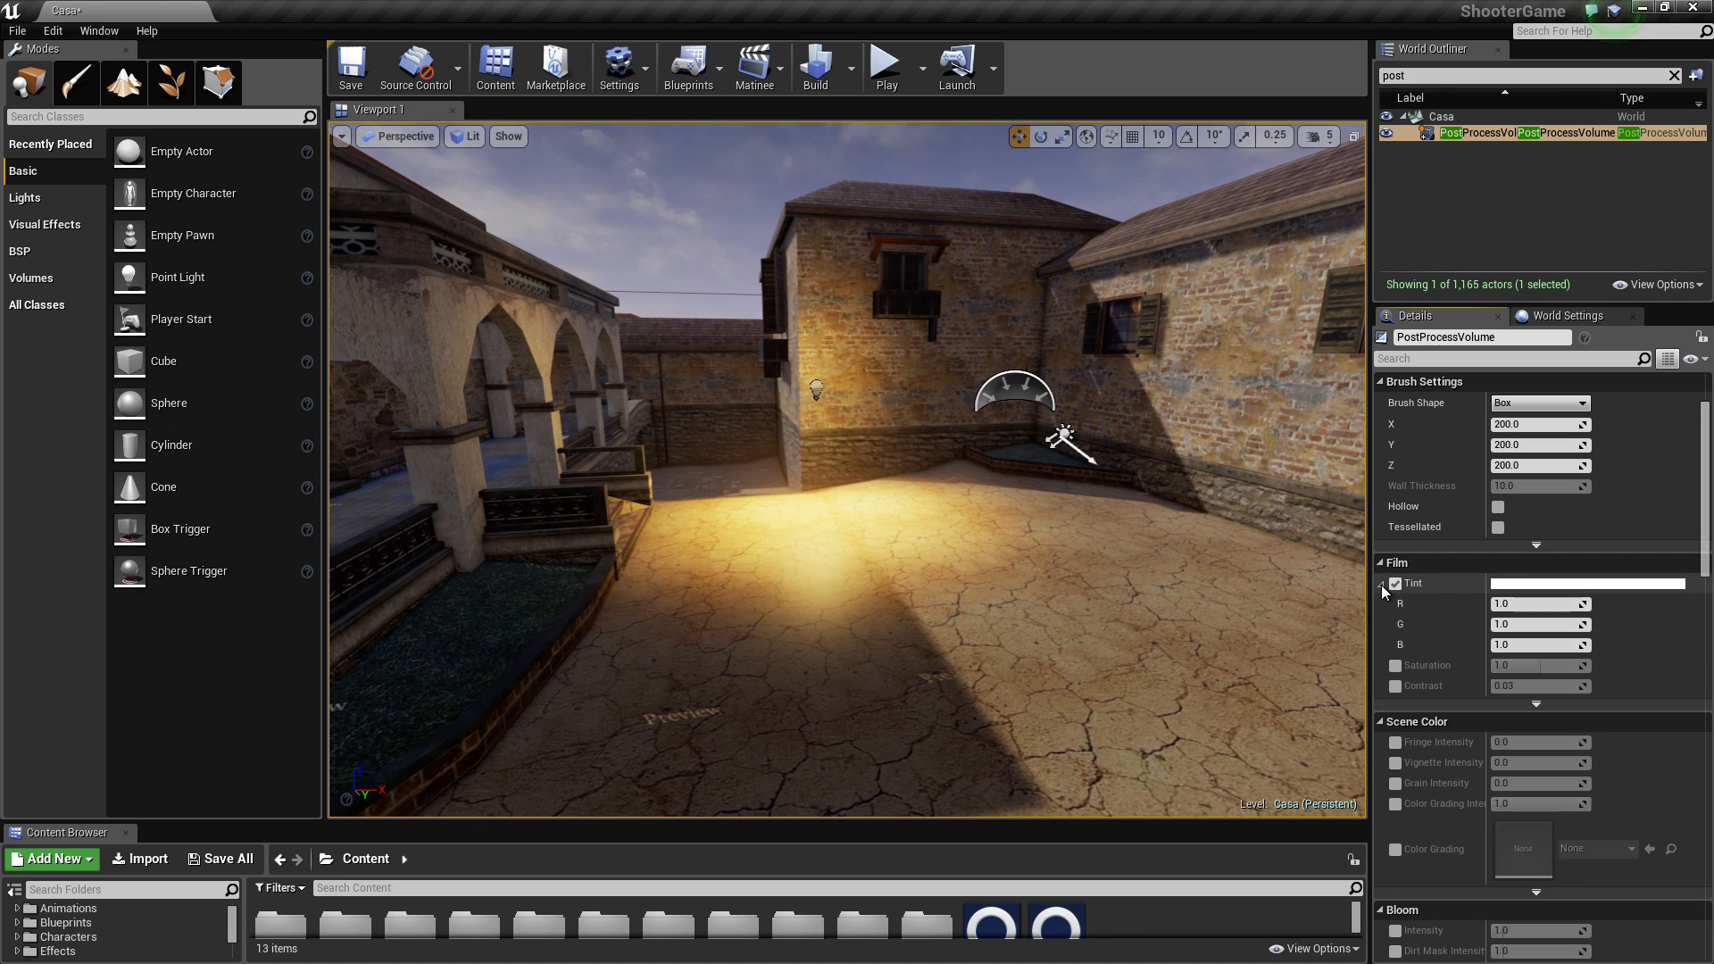
# Step: Recolor the Film Tint, trying yellow-green and pink before settling on a warm orange of about R 1.0, G 0.80, B 0.47
pyautogui.click(1590, 584)
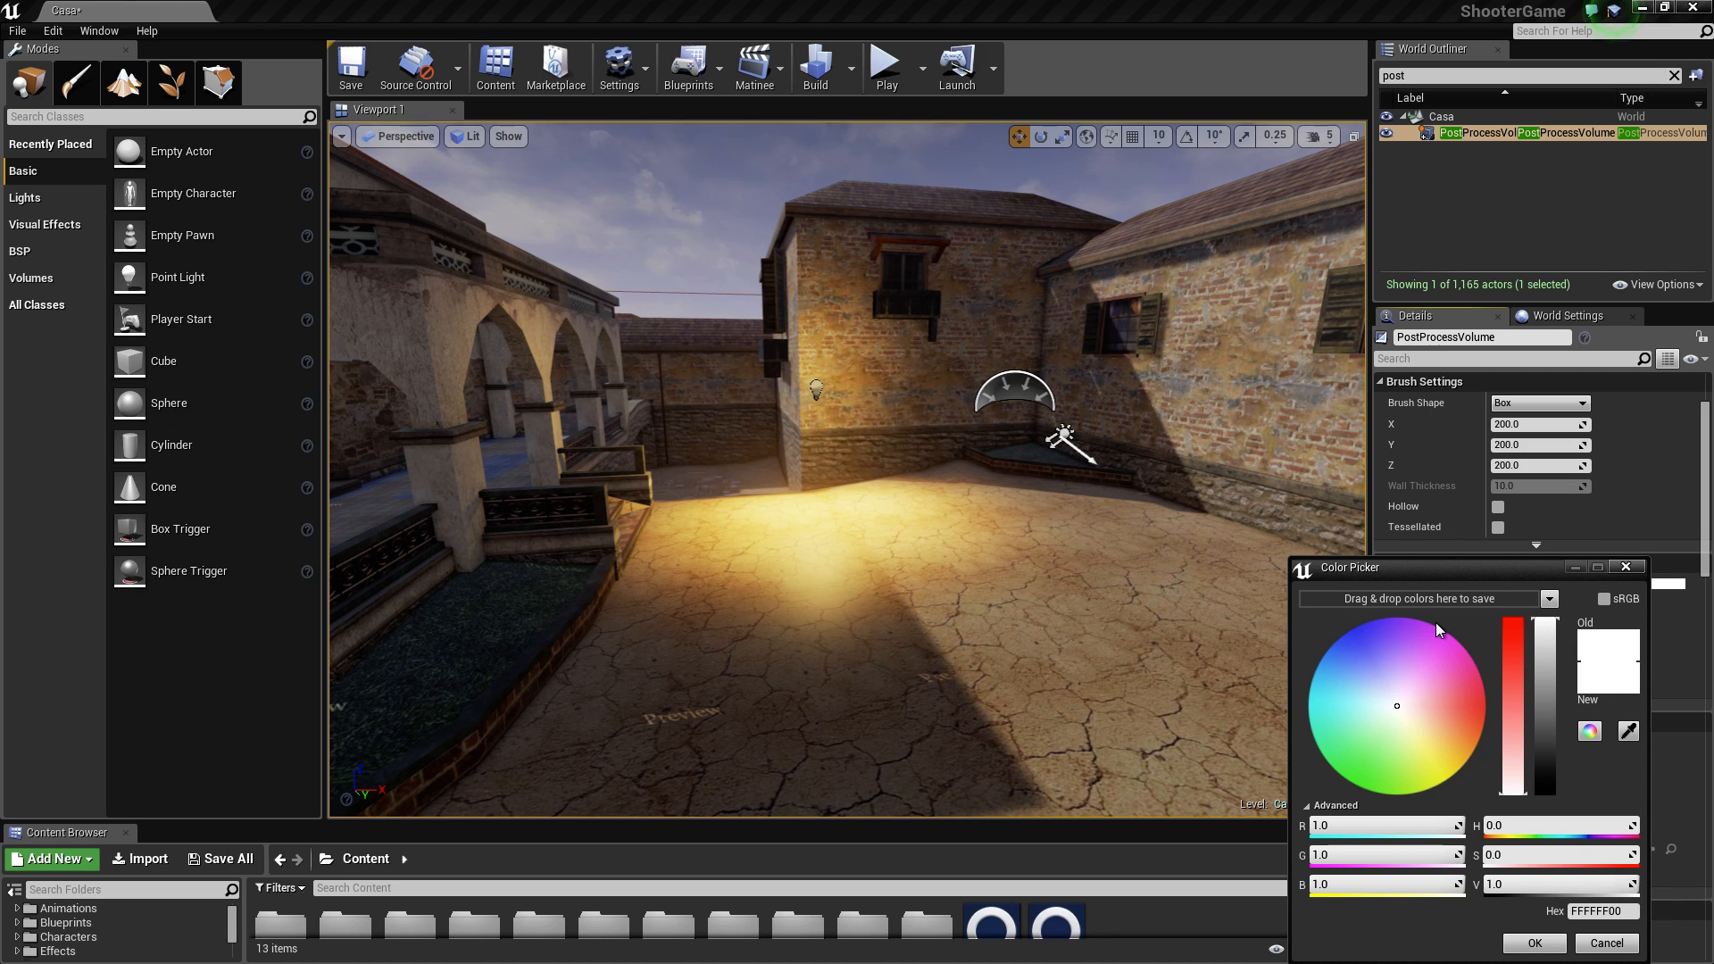
pyautogui.moveTo(1466, 576); pyautogui.dragTo(159, 496)
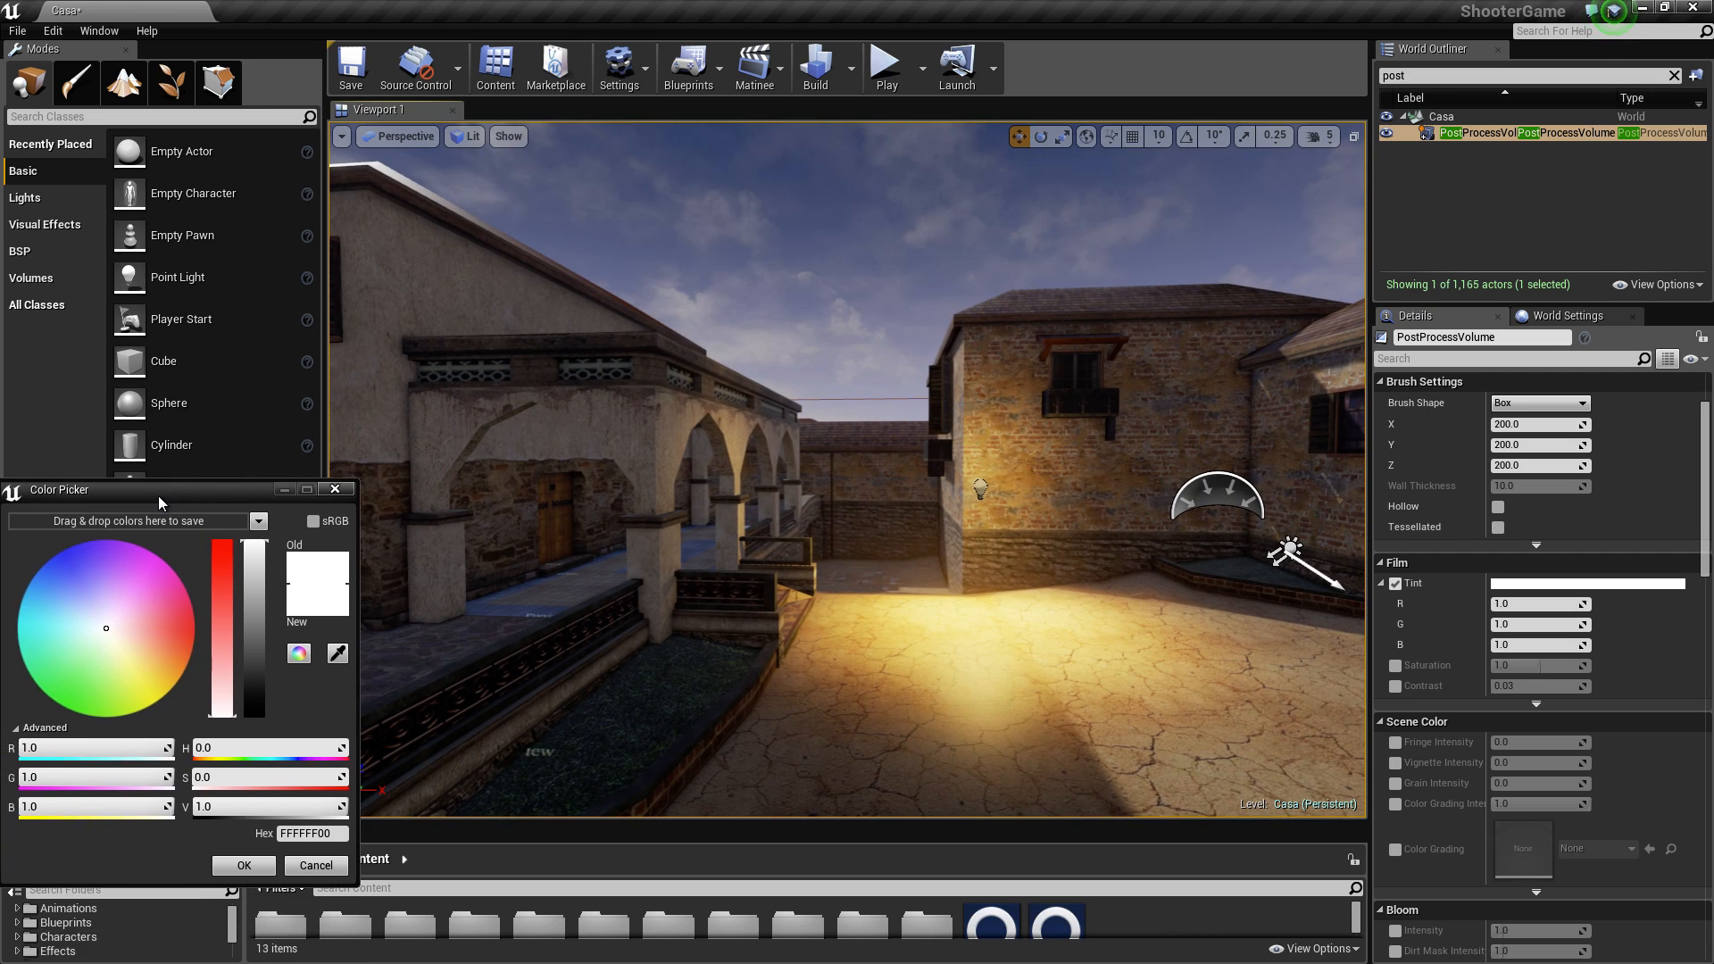
pyautogui.click(118, 630)
pyautogui.moveTo(118, 630)
pyautogui.mouseDown()
pyautogui.moveTo(89, 690)
pyautogui.moveTo(114, 667)
pyautogui.mouseUp()
pyautogui.moveTo(1133, 670)
pyautogui.mouseDown(button='right')
pyautogui.moveTo(700, 444)
pyautogui.moveTo(603, 460)
pyautogui.mouseUp(button='right')
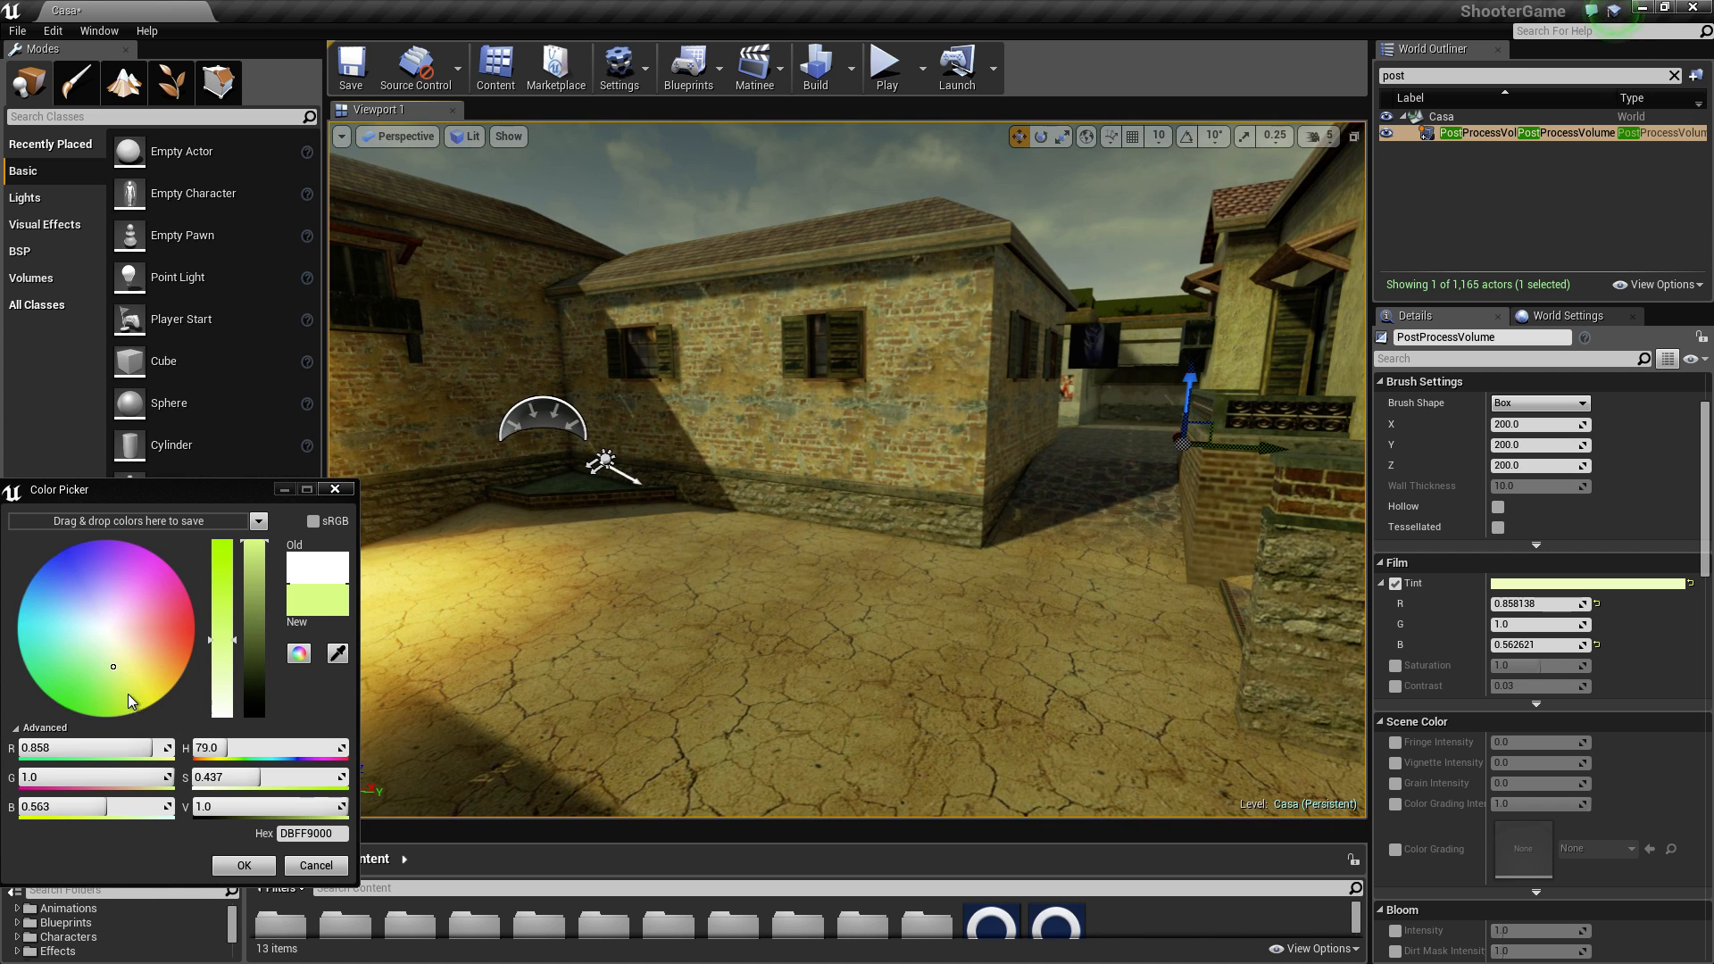
pyautogui.moveTo(110, 672)
pyautogui.mouseDown()
pyautogui.moveTo(159, 615)
pyautogui.moveTo(73, 622)
pyautogui.moveTo(45, 666)
pyautogui.moveTo(93, 705)
pyautogui.moveTo(138, 634)
pyautogui.mouseUp()
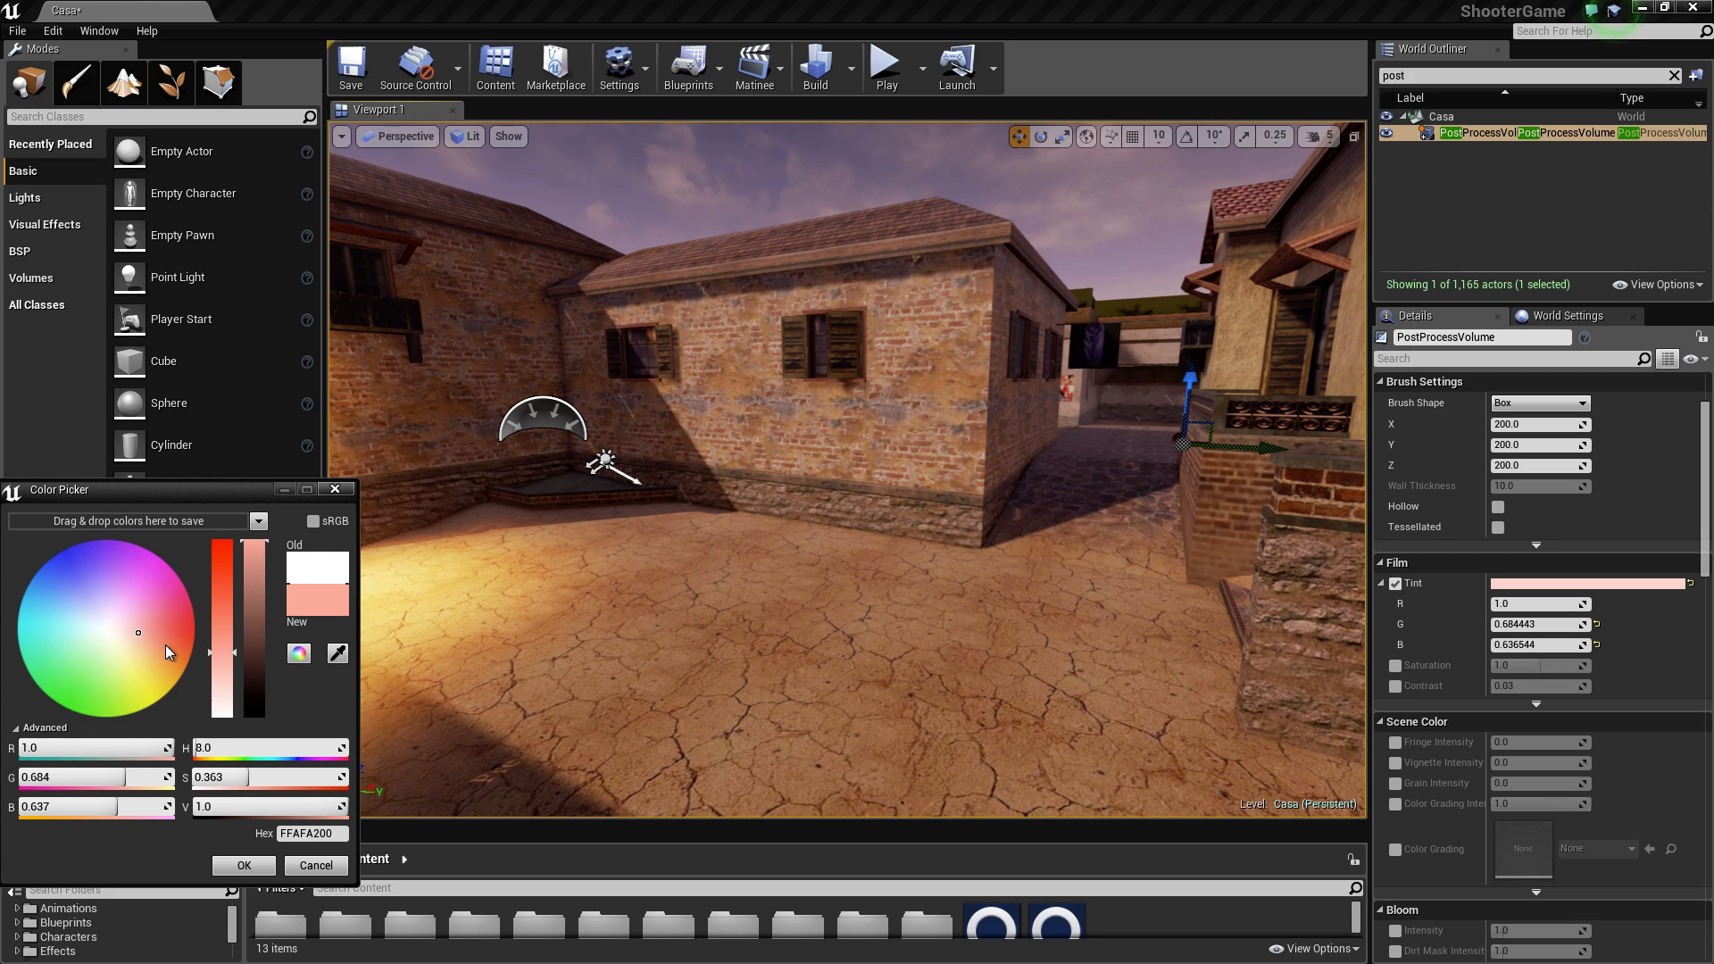
pyautogui.moveTo(136, 636)
pyautogui.mouseDown()
pyautogui.moveTo(113, 651)
pyautogui.moveTo(137, 641)
pyautogui.moveTo(142, 657)
pyautogui.mouseUp()
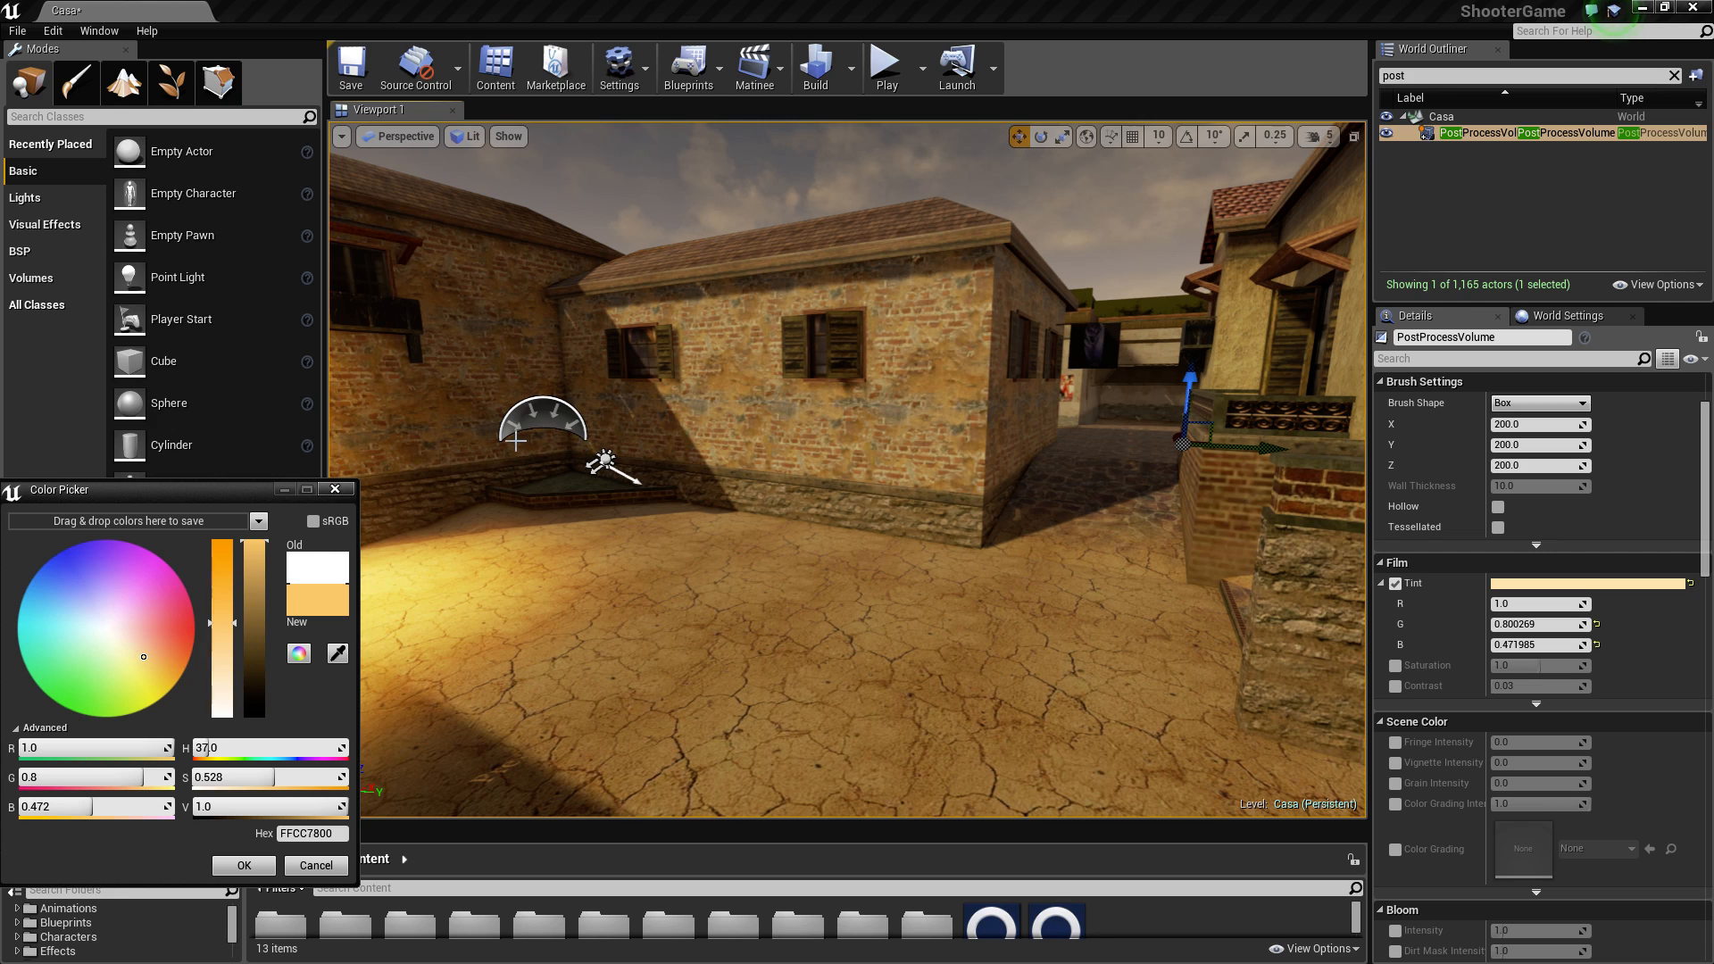
pyautogui.click(332, 489)
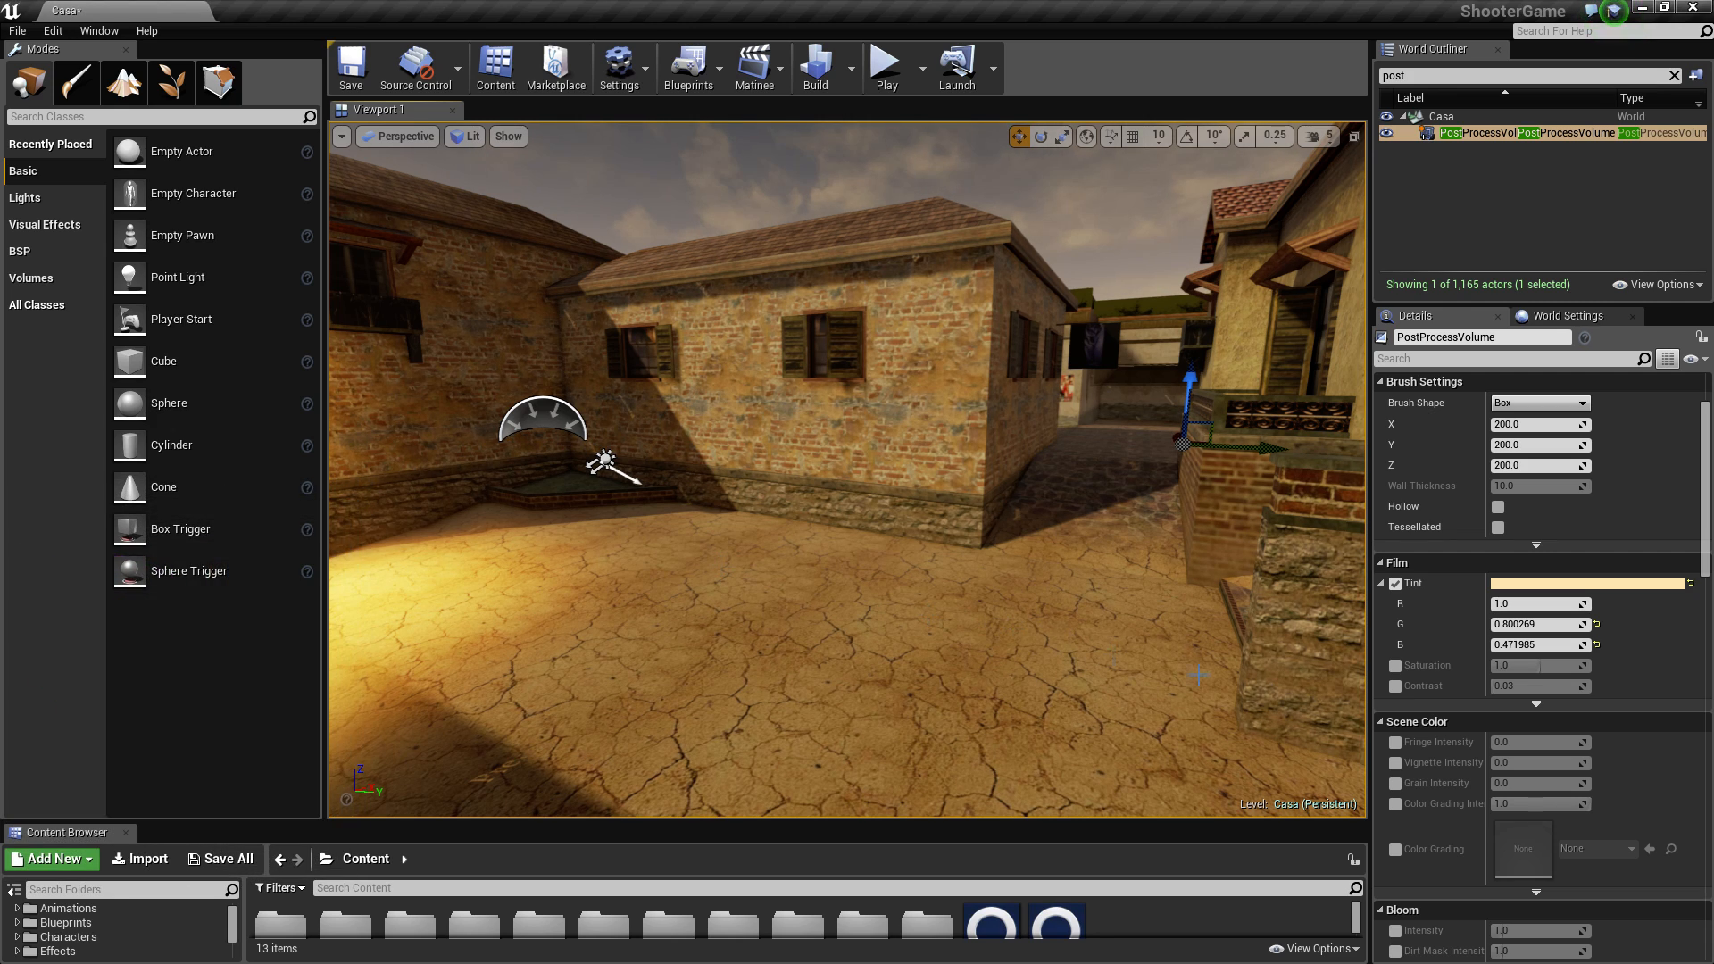
# Step: Enable the Film Saturation and Contrast overrides, try lower saturation and reset it to 1.0, and set Contrast to about 0.07
pyautogui.click(1397, 667)
pyautogui.click(1500, 667)
pyautogui.write('0')
pyautogui.press('Return')
pyautogui.moveTo(1517, 666); pyautogui.dragTo(1597, 665)
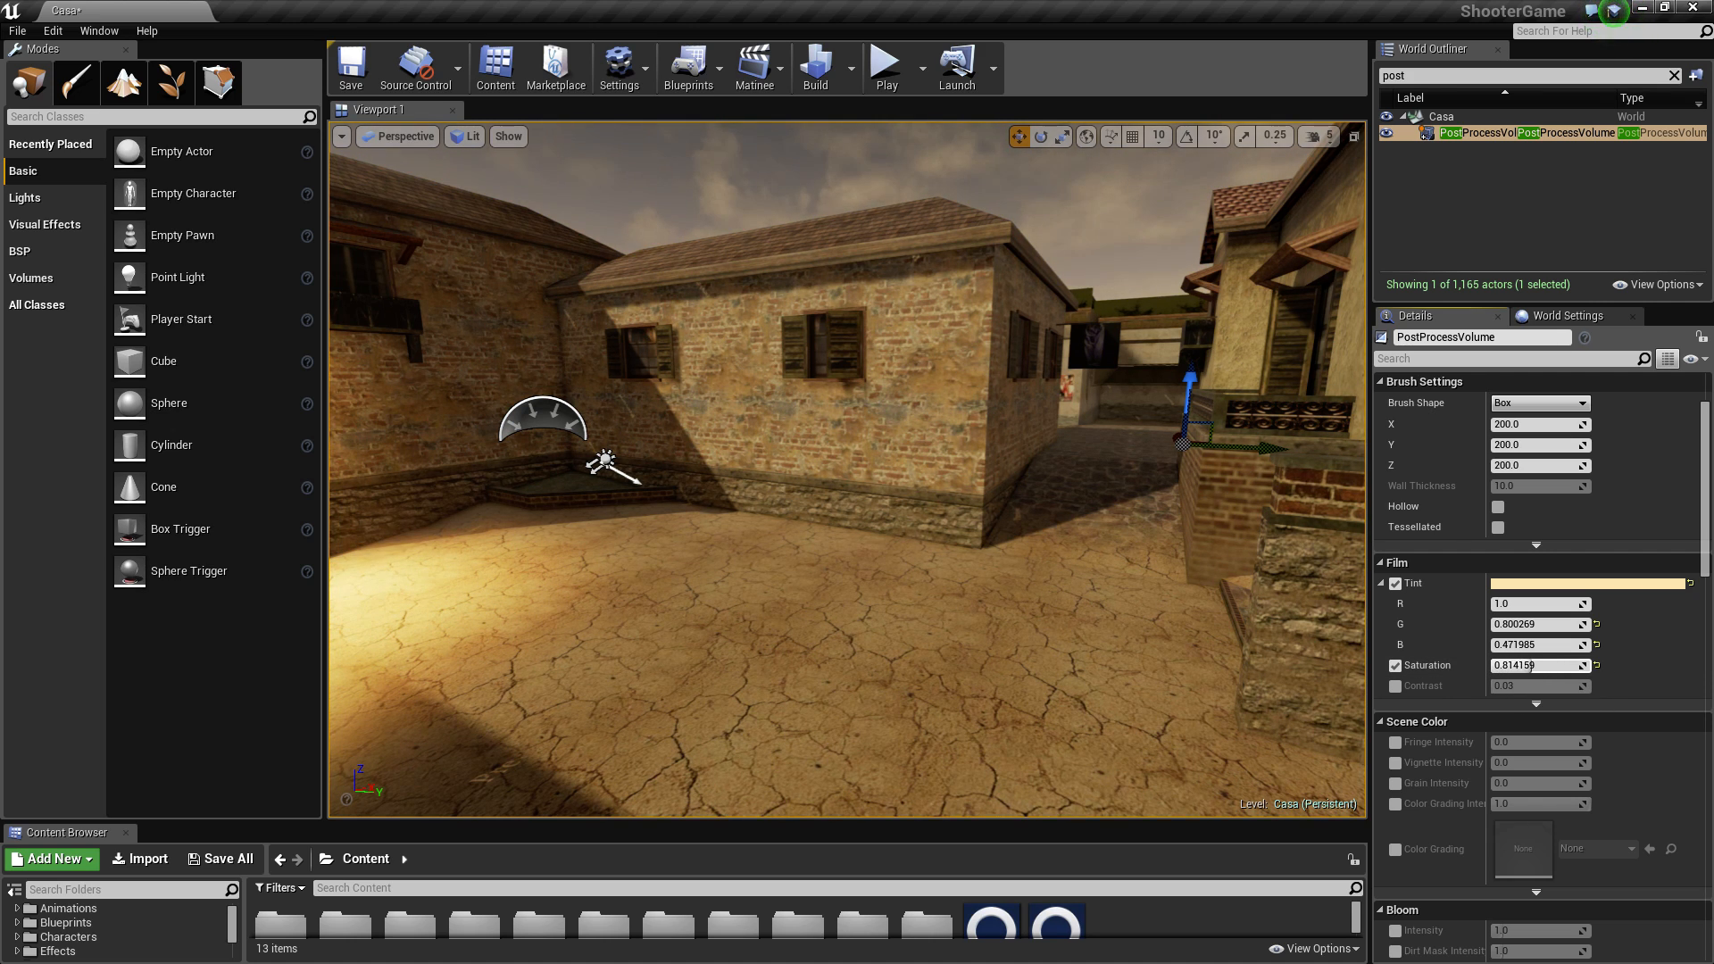
pyautogui.click(1598, 665)
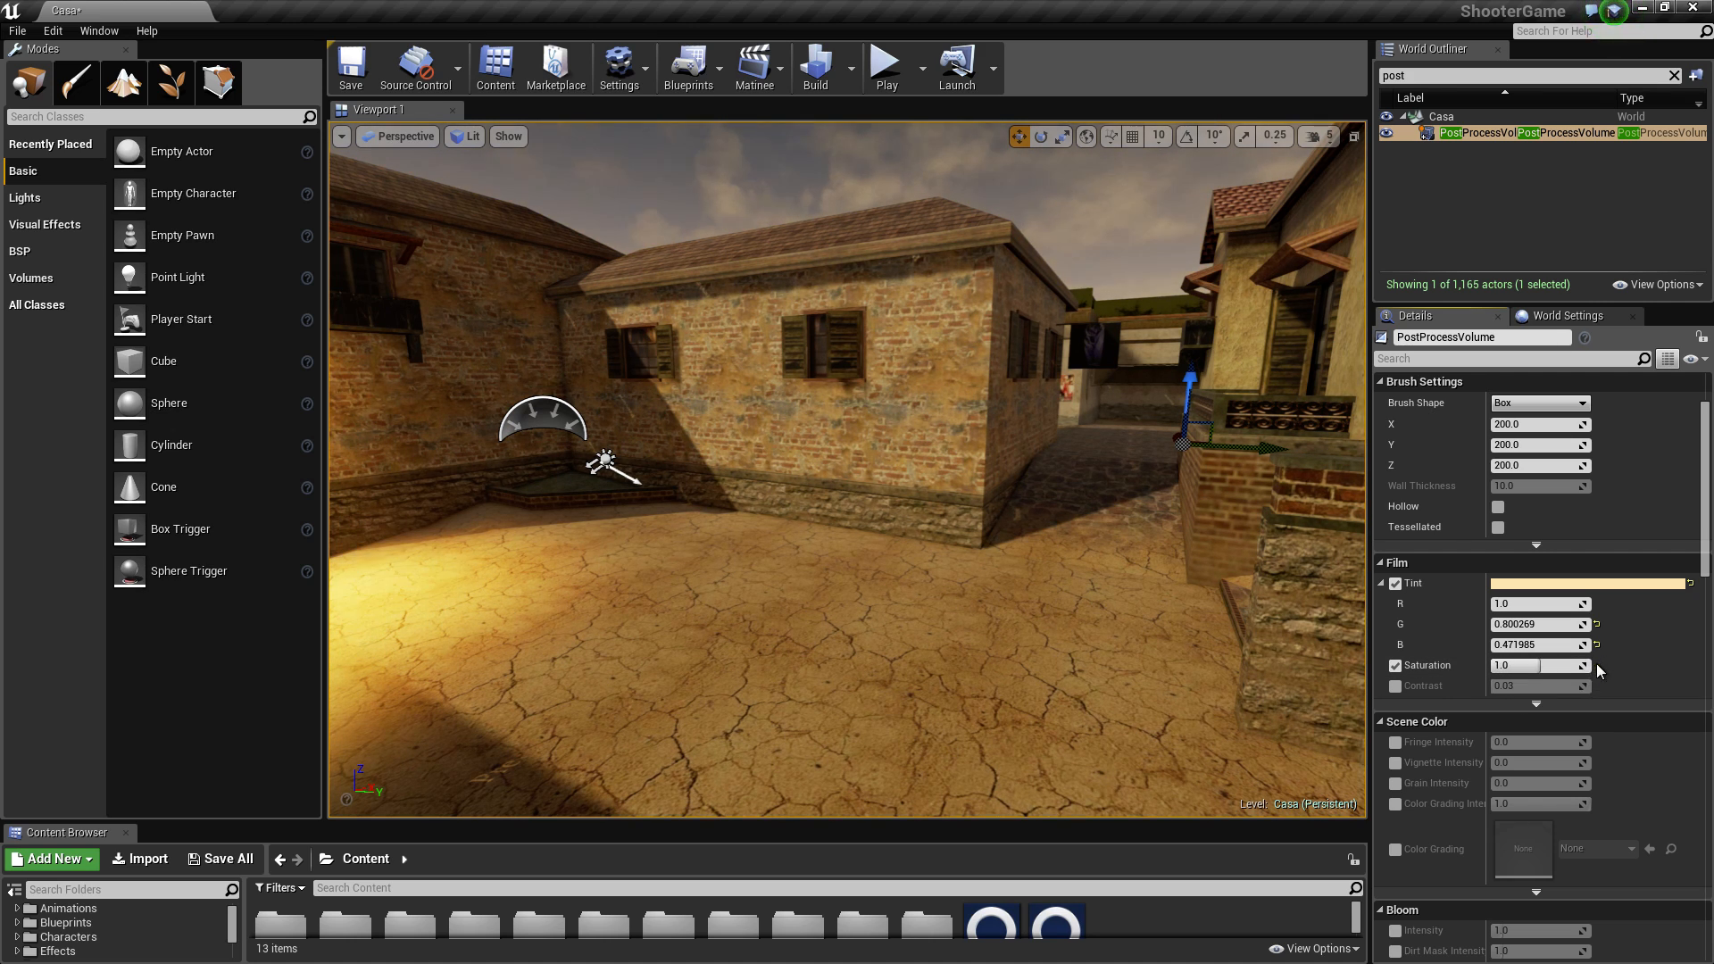
pyautogui.click(1395, 686)
pyautogui.moveTo(1518, 686)
pyautogui.mouseDown()
pyautogui.moveTo(1540, 686)
pyautogui.moveTo(1498, 686)
pyautogui.mouseUp()
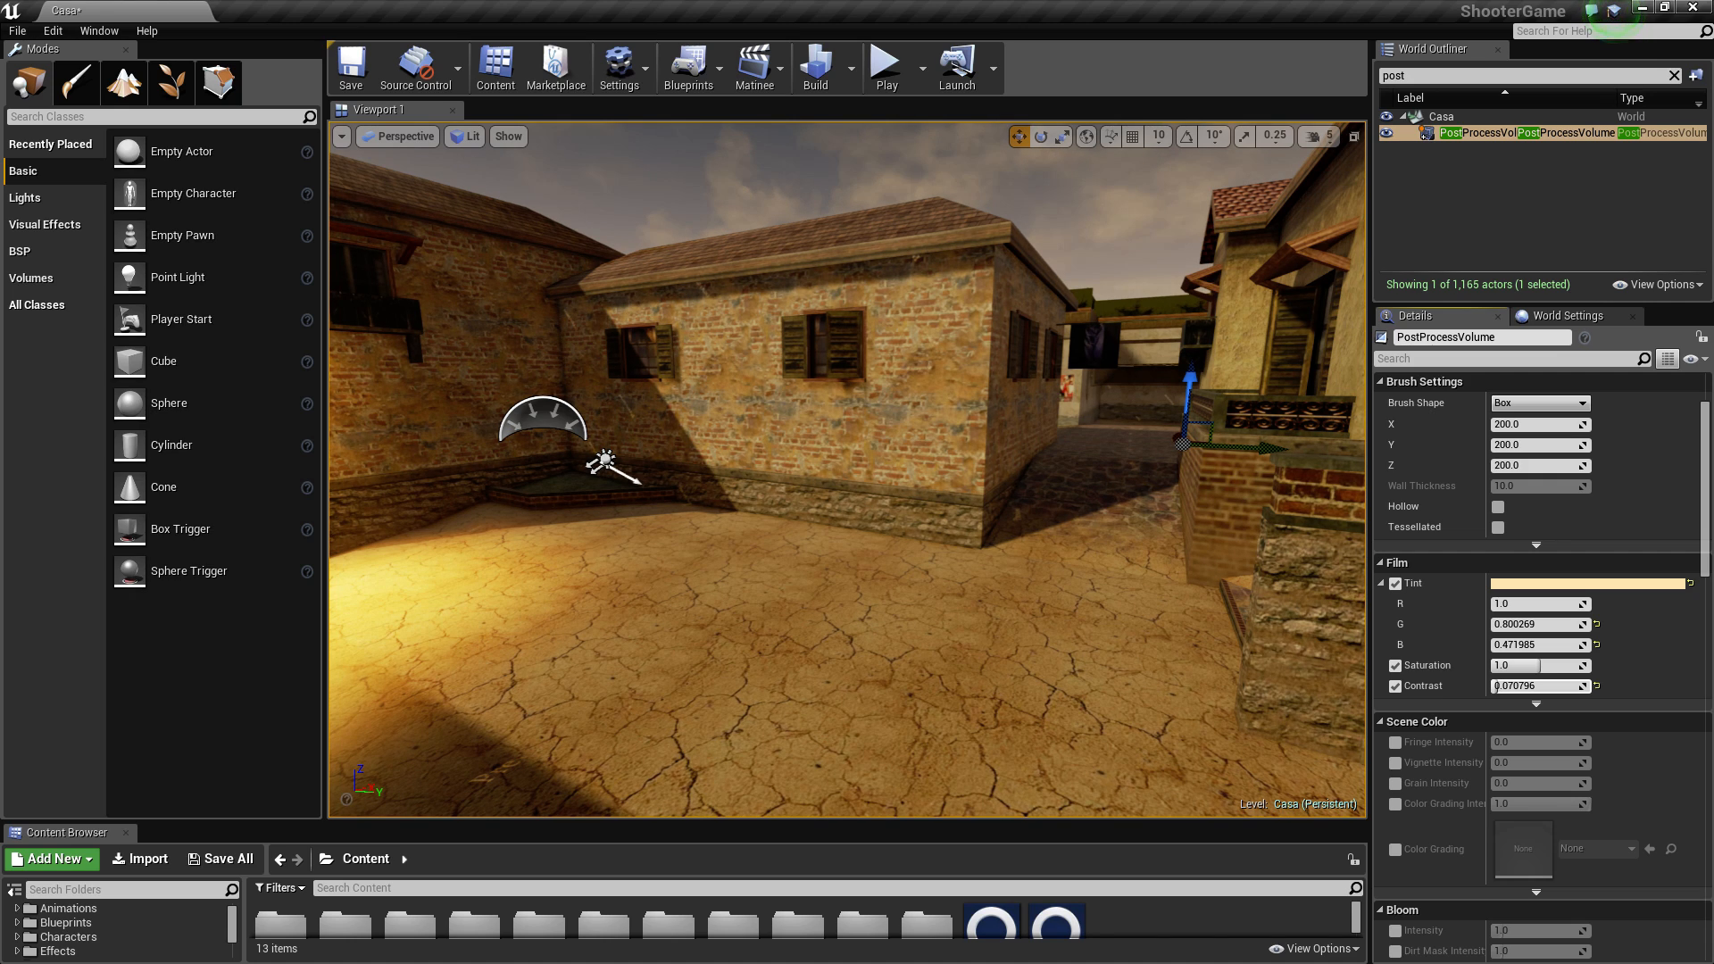
# Step: Enable the advanced Film overrides Tint Shadow Blend at about 0.34 and Tint Shadow Amount at about 0.37
pyautogui.click(1554, 704)
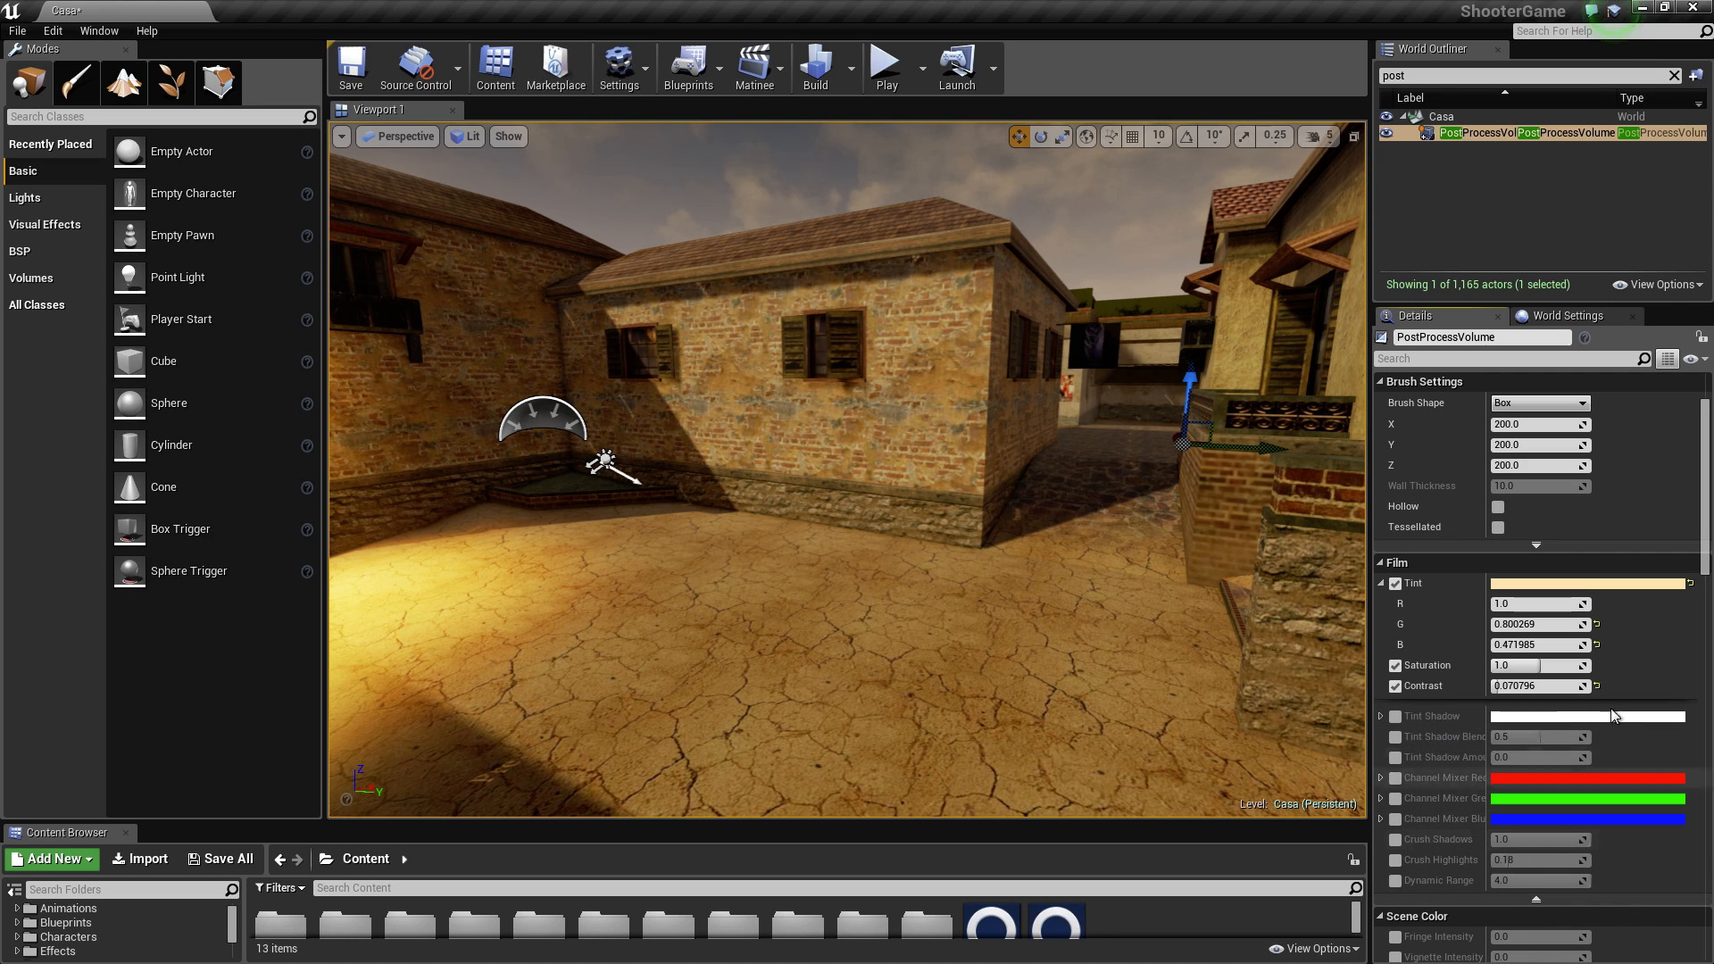
pyautogui.click(1396, 737)
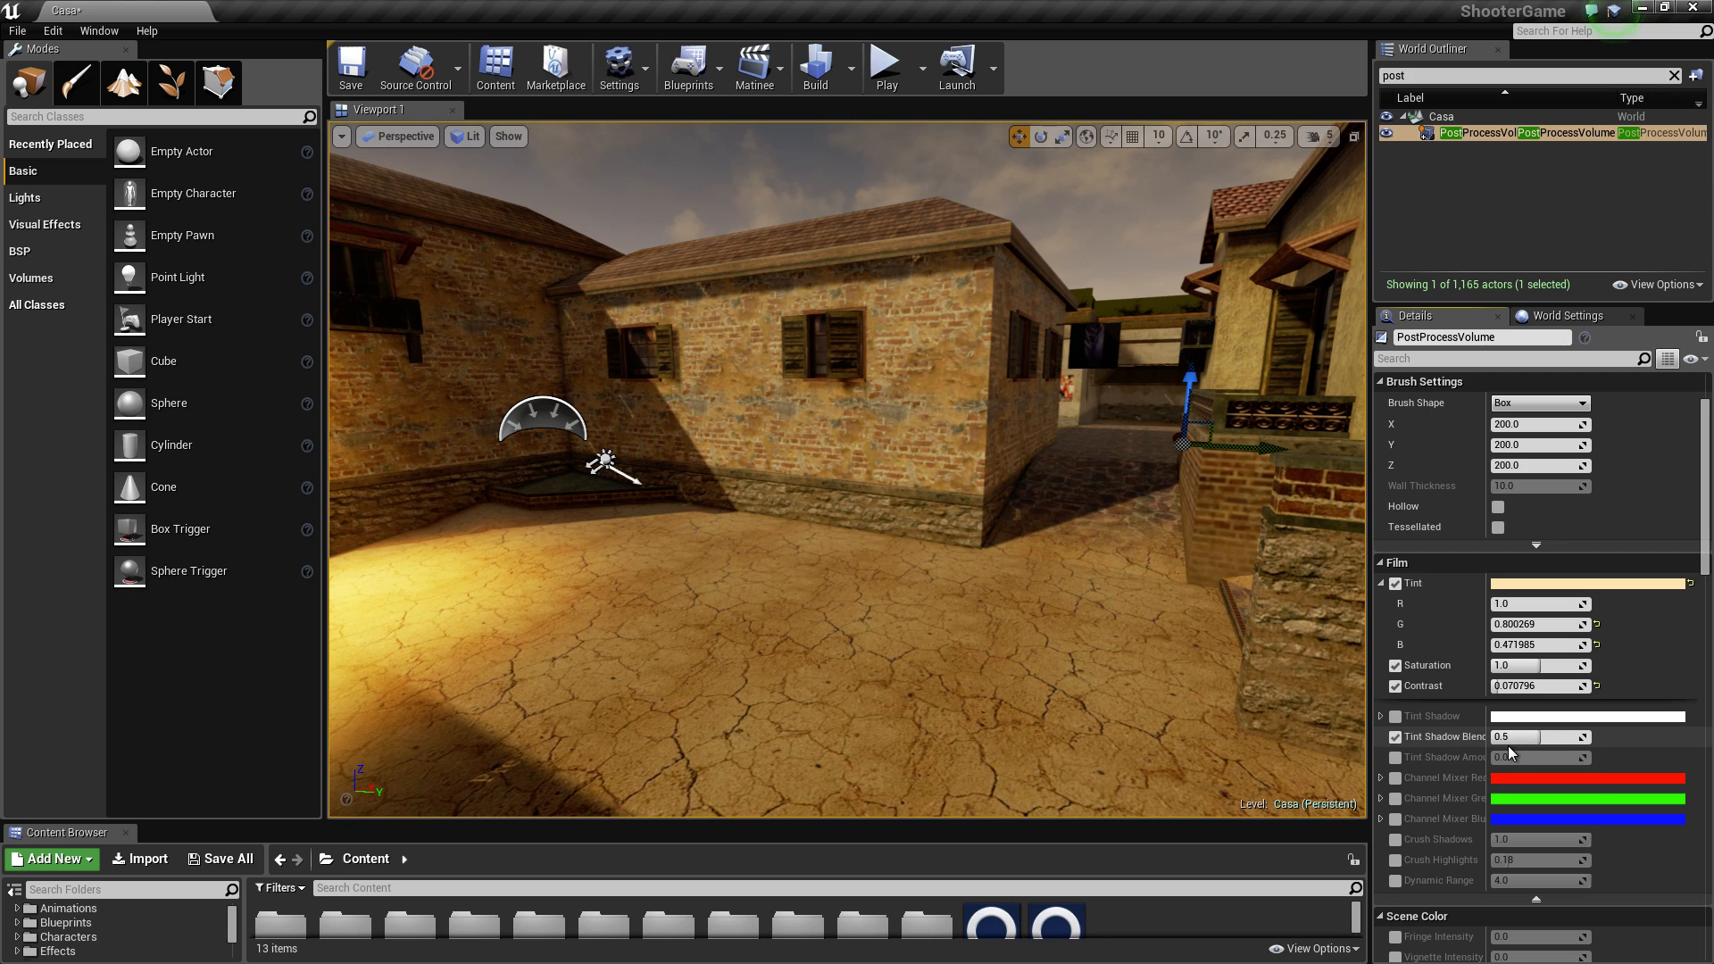
pyautogui.moveTo(1508, 746)
pyautogui.mouseDown()
pyautogui.moveTo(1564, 736)
pyautogui.moveTo(1511, 737)
pyautogui.moveTo(1559, 757)
pyautogui.moveTo(1529, 757)
pyautogui.mouseUp()
pyautogui.click(1396, 757)
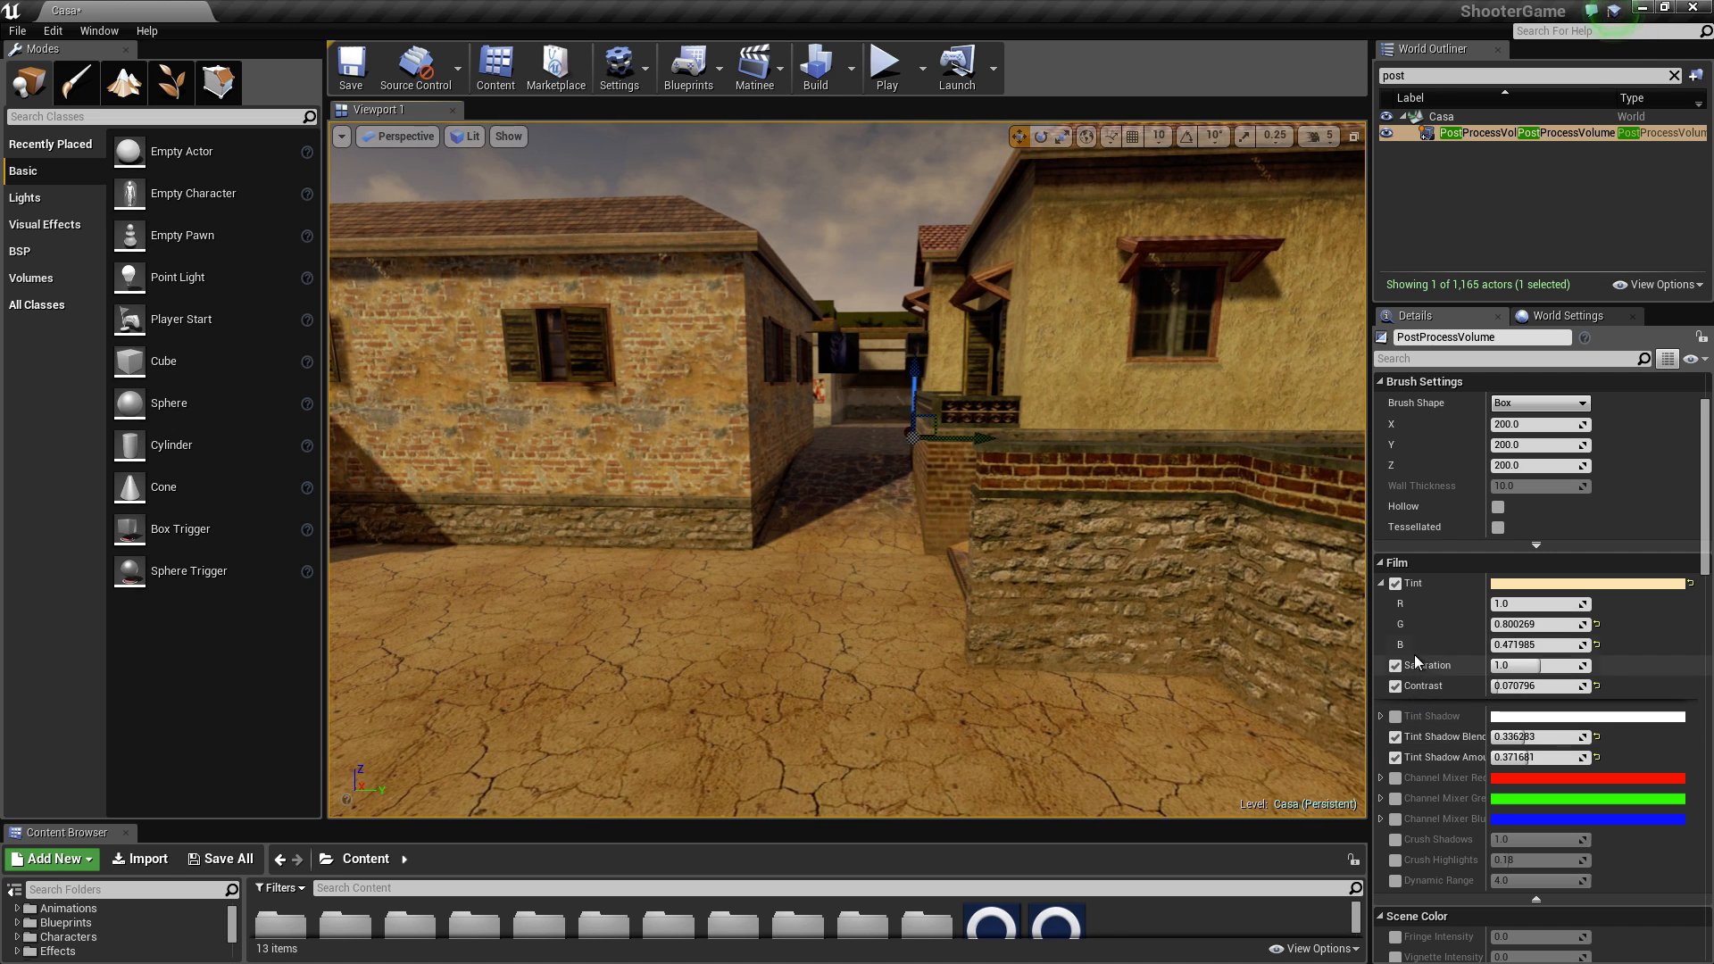
# Step: Disable the Film overrides for Tint, Tint Shadow Blend and Tint Shadow Amount
pyautogui.click(1395, 583)
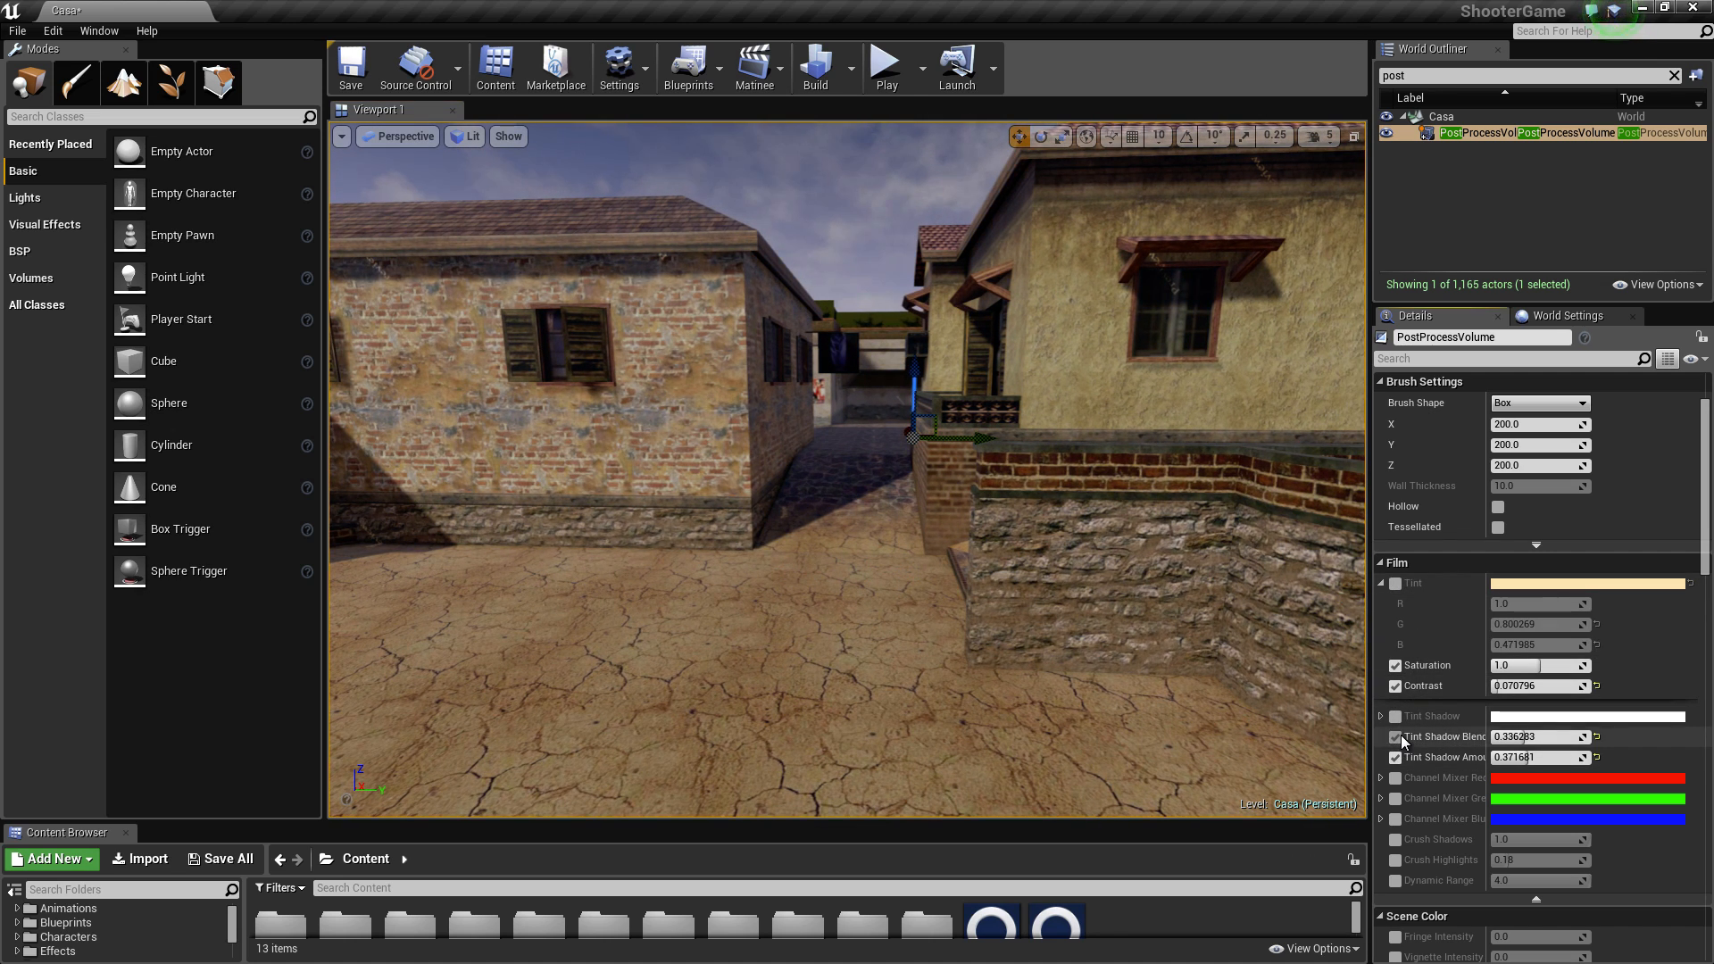
pyautogui.click(1398, 737)
pyautogui.click(1398, 758)
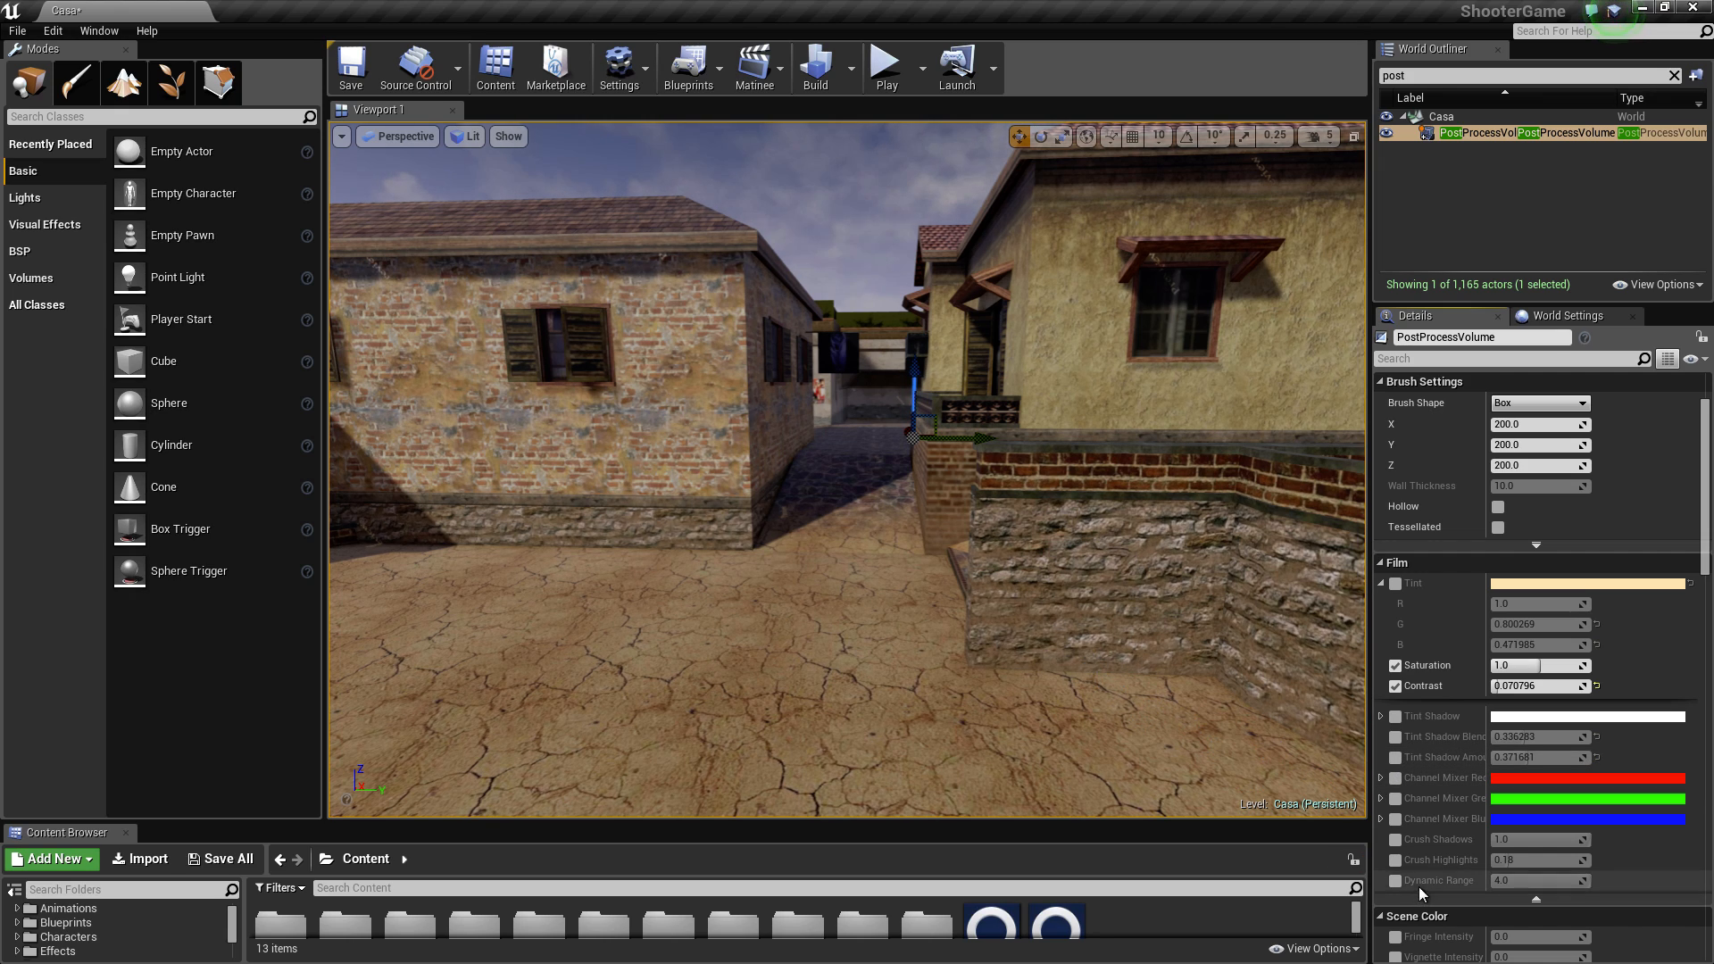
# Step: Try the Film Crush Shadows override at about 0.98 and switch the override off again
pyautogui.click(1399, 840)
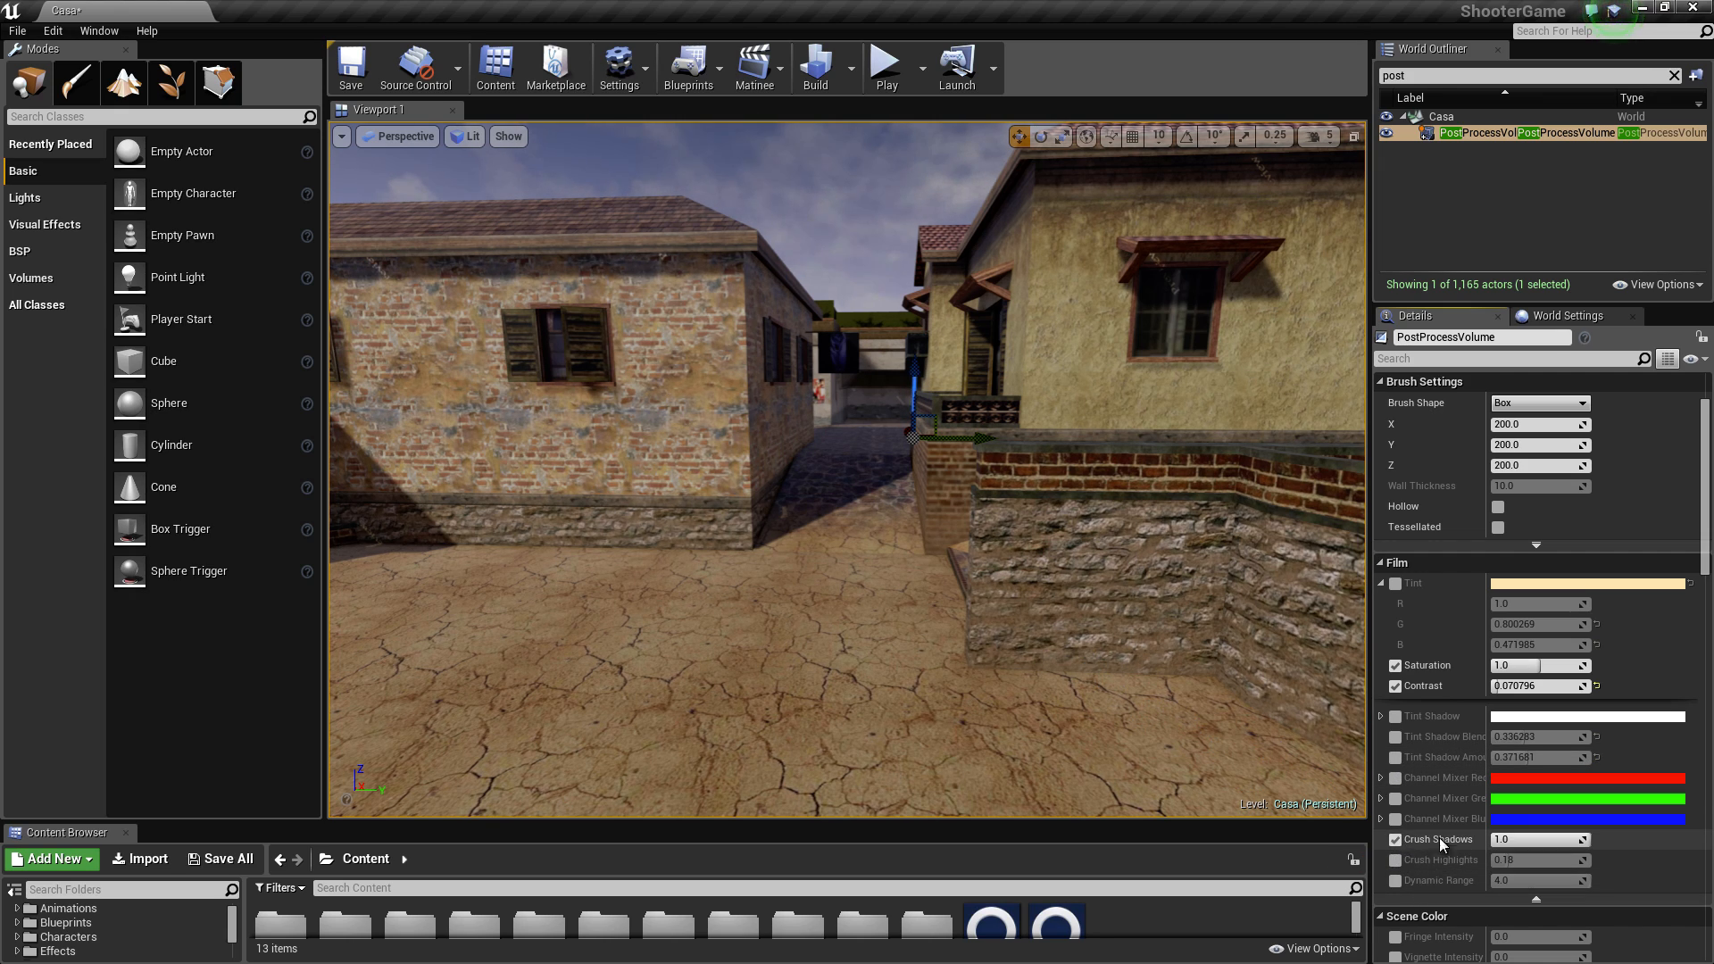
pyautogui.click(1536, 840)
pyautogui.write('0.982301')
pyautogui.press('Return')
pyautogui.moveTo(1535, 840); pyautogui.dragTo(1586, 840)
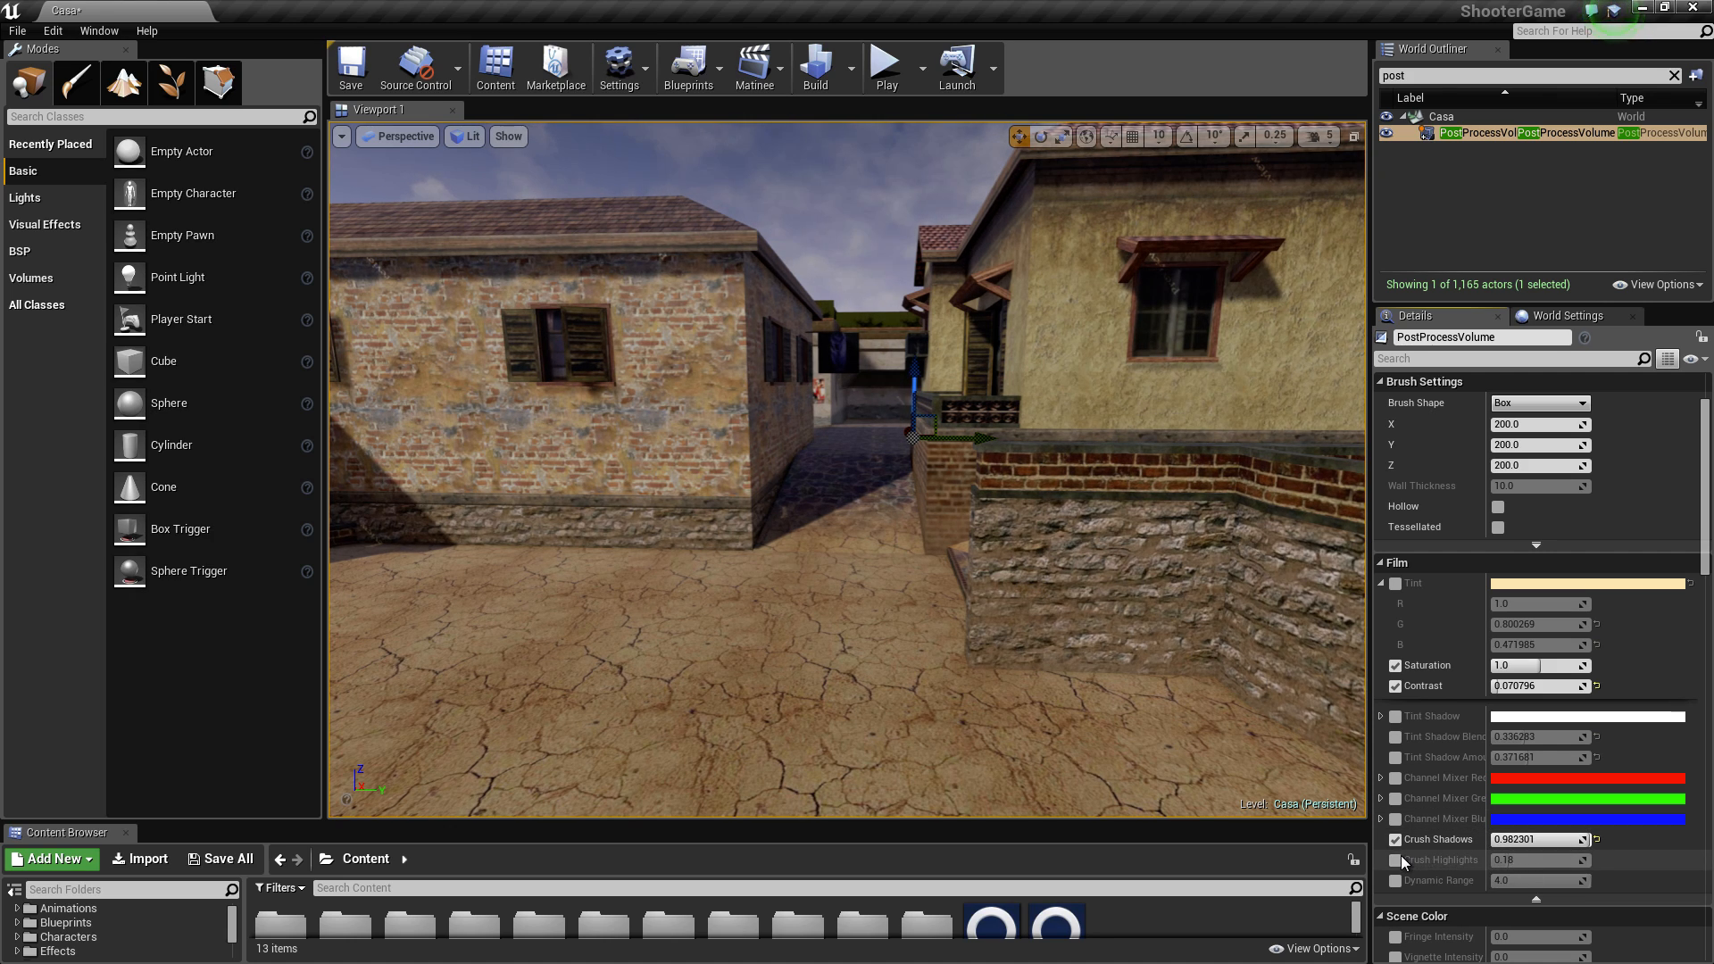
pyautogui.click(1397, 841)
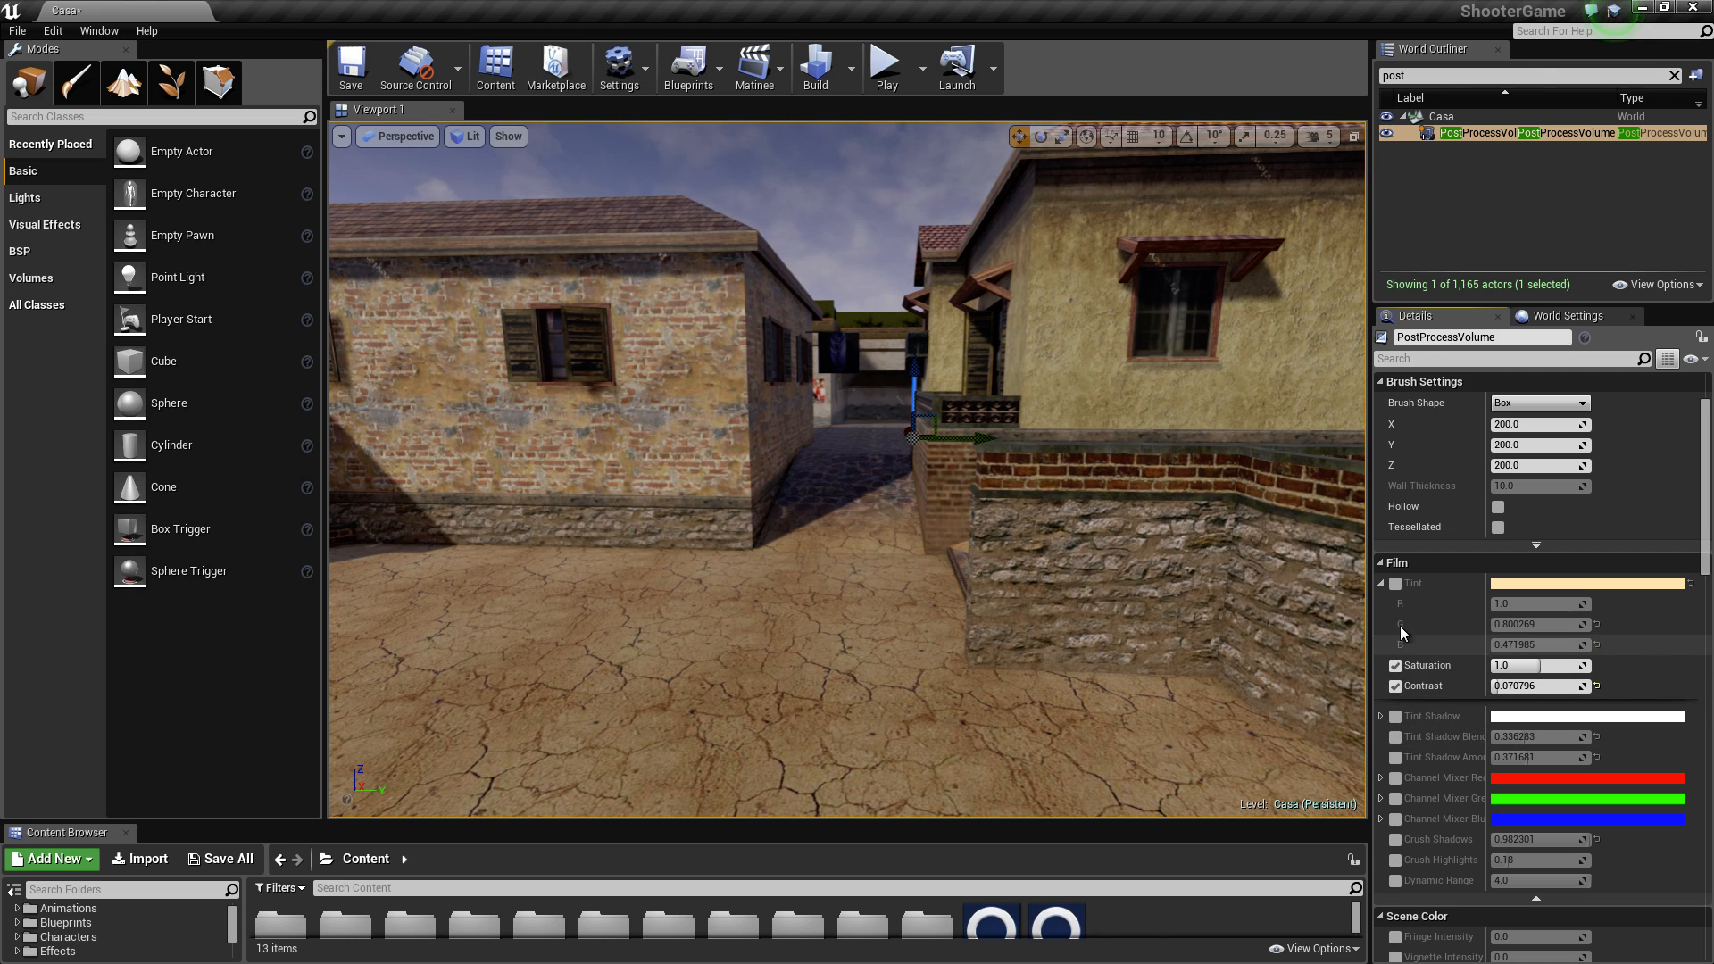
# Step: Collapse the Film settings, enable the Scene Color Fringe and Vignette Intensity overrides, and raise Vignette Intensity to about 0.79
pyautogui.click(1394, 568)
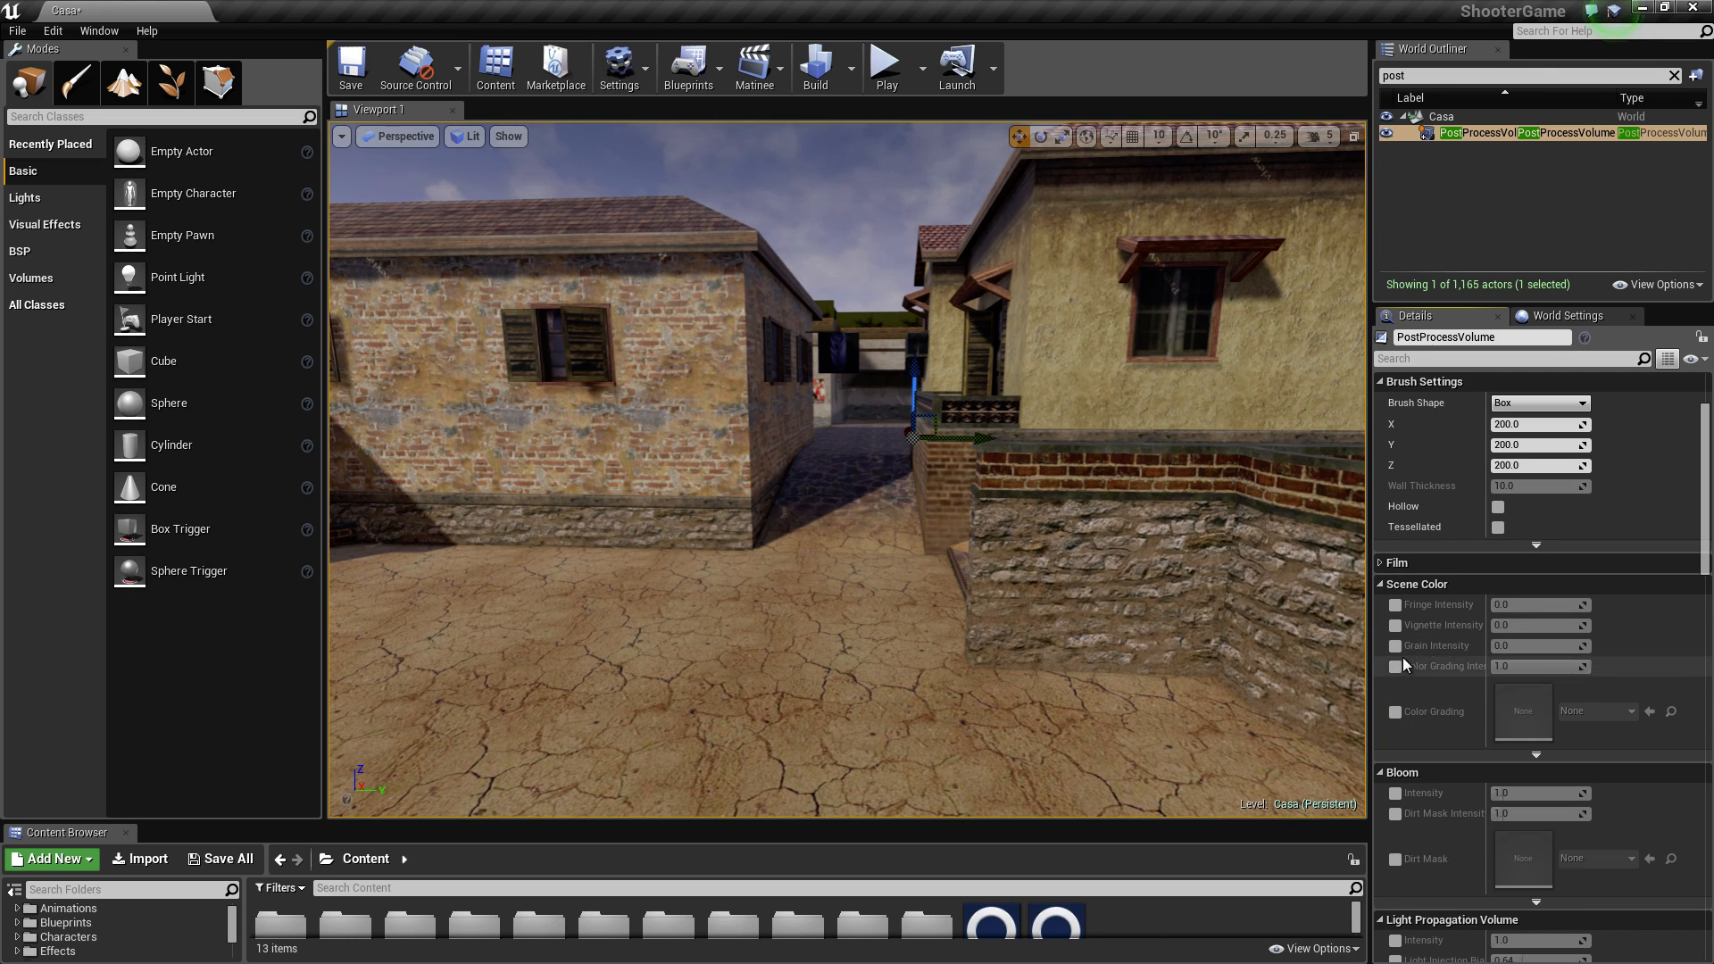
pyautogui.click(1397, 605)
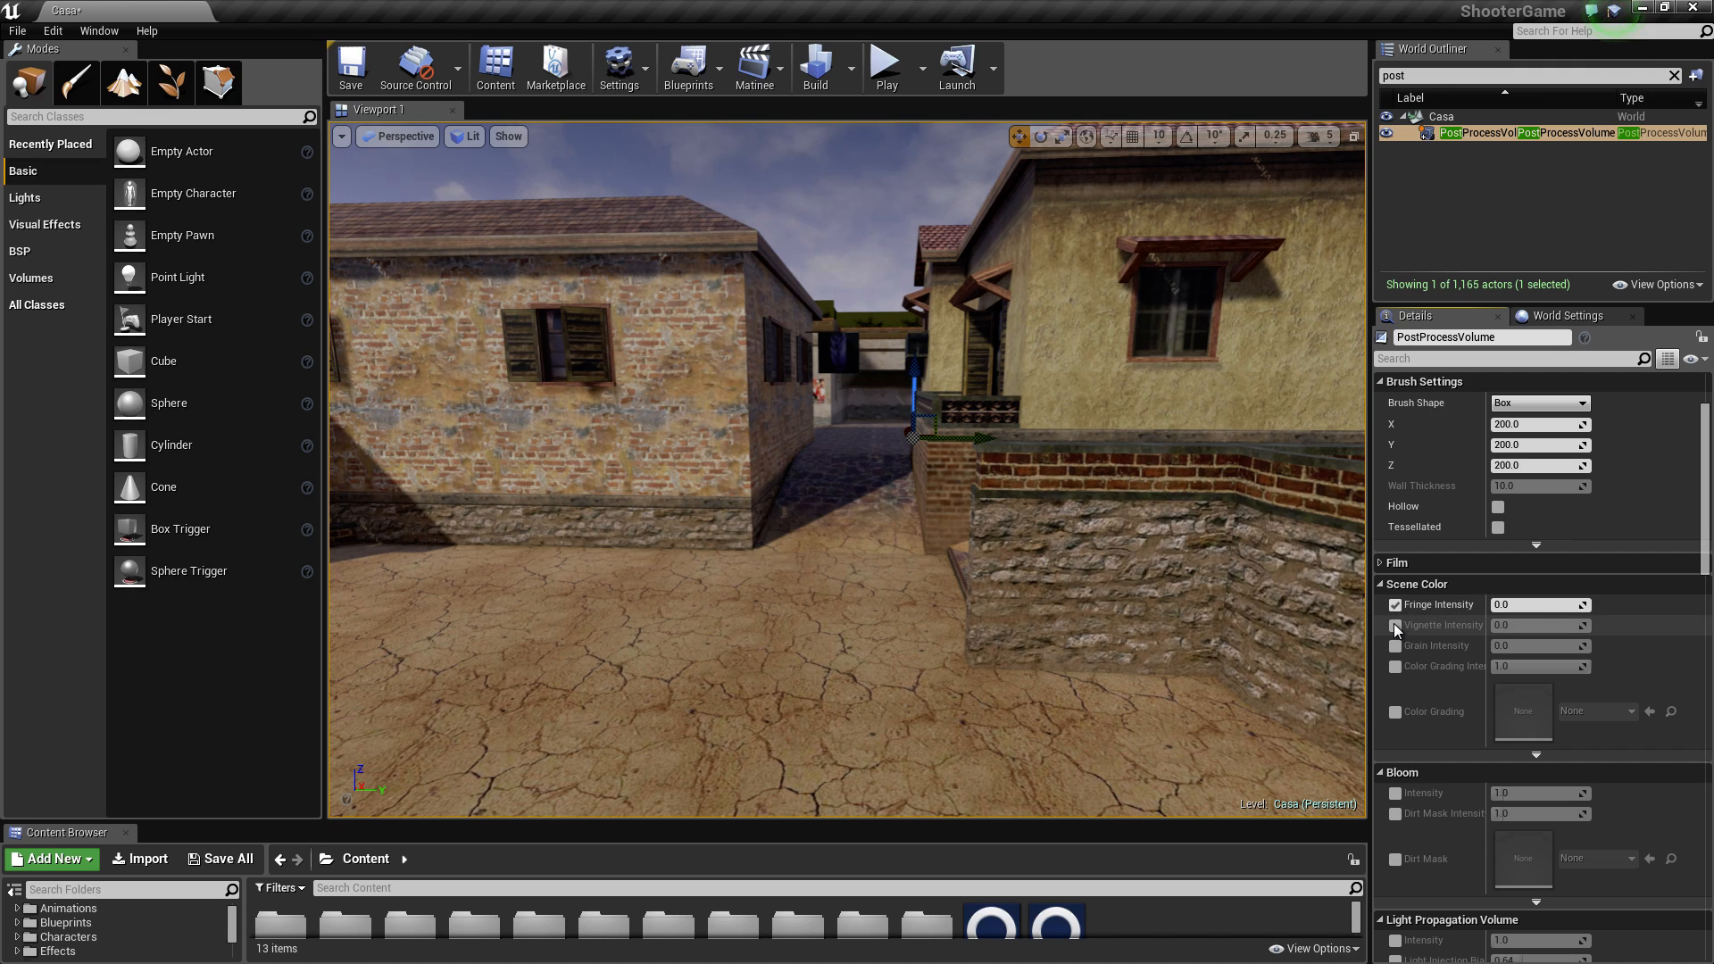
pyautogui.click(1396, 626)
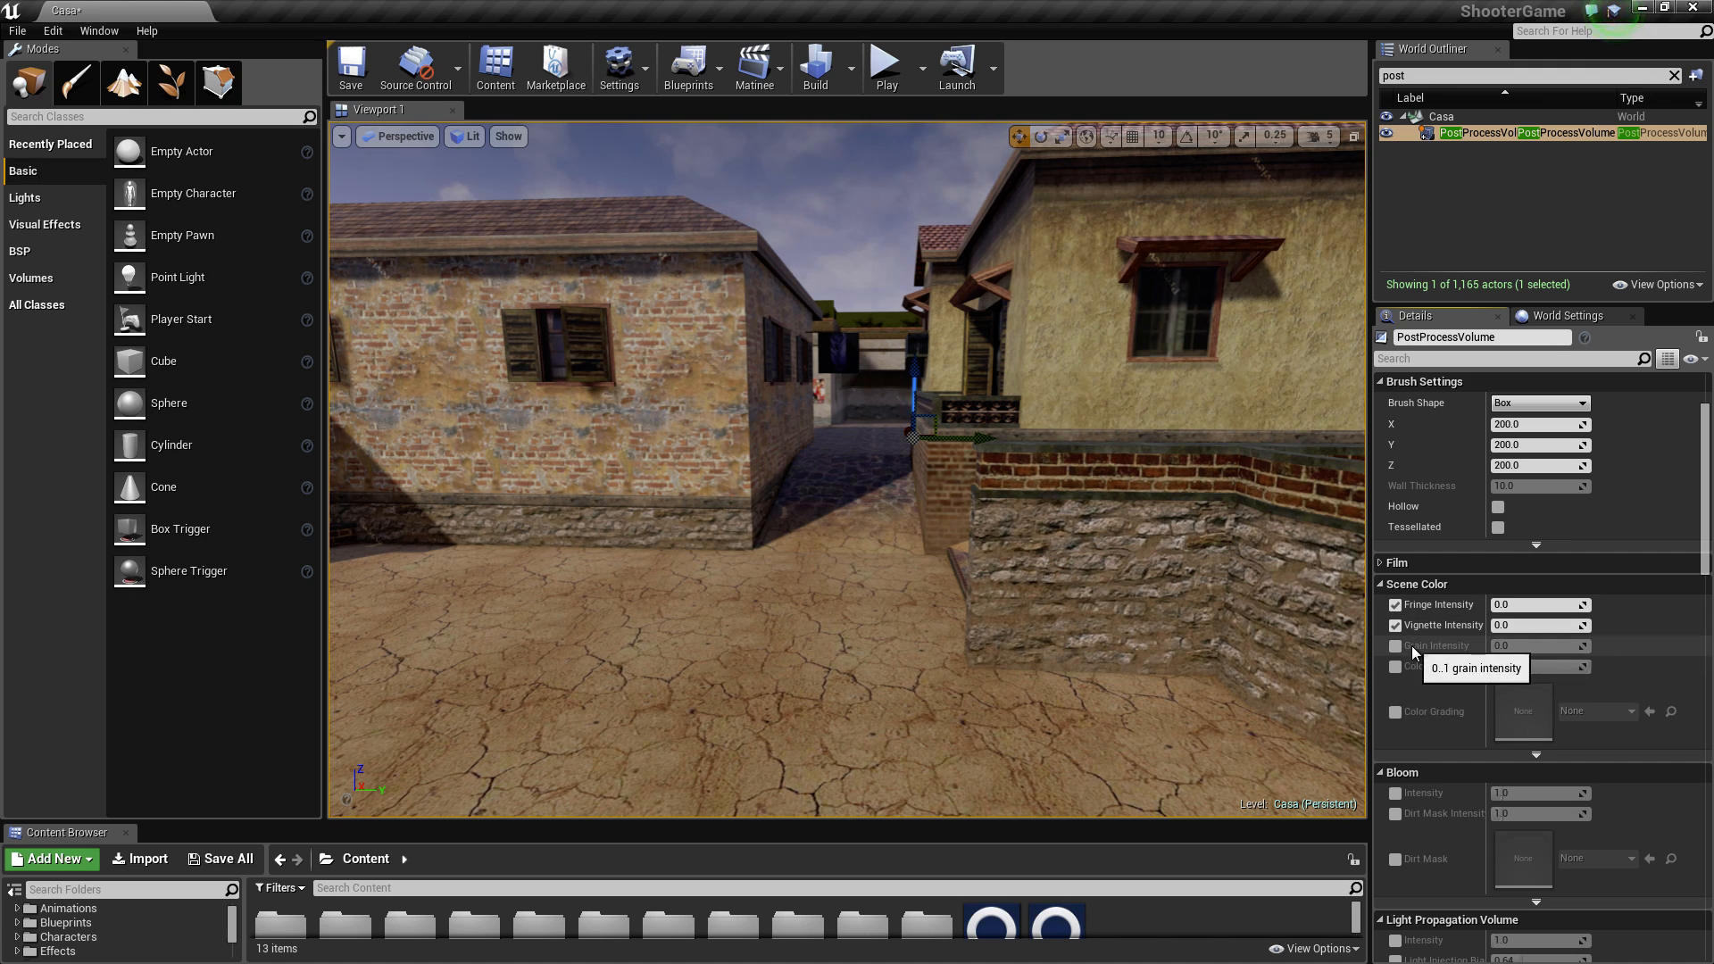
pyautogui.moveTo(1518, 626); pyautogui.dragTo(1558, 626)
pyautogui.moveTo(959, 551); pyautogui.dragTo(929, 547, button='right')
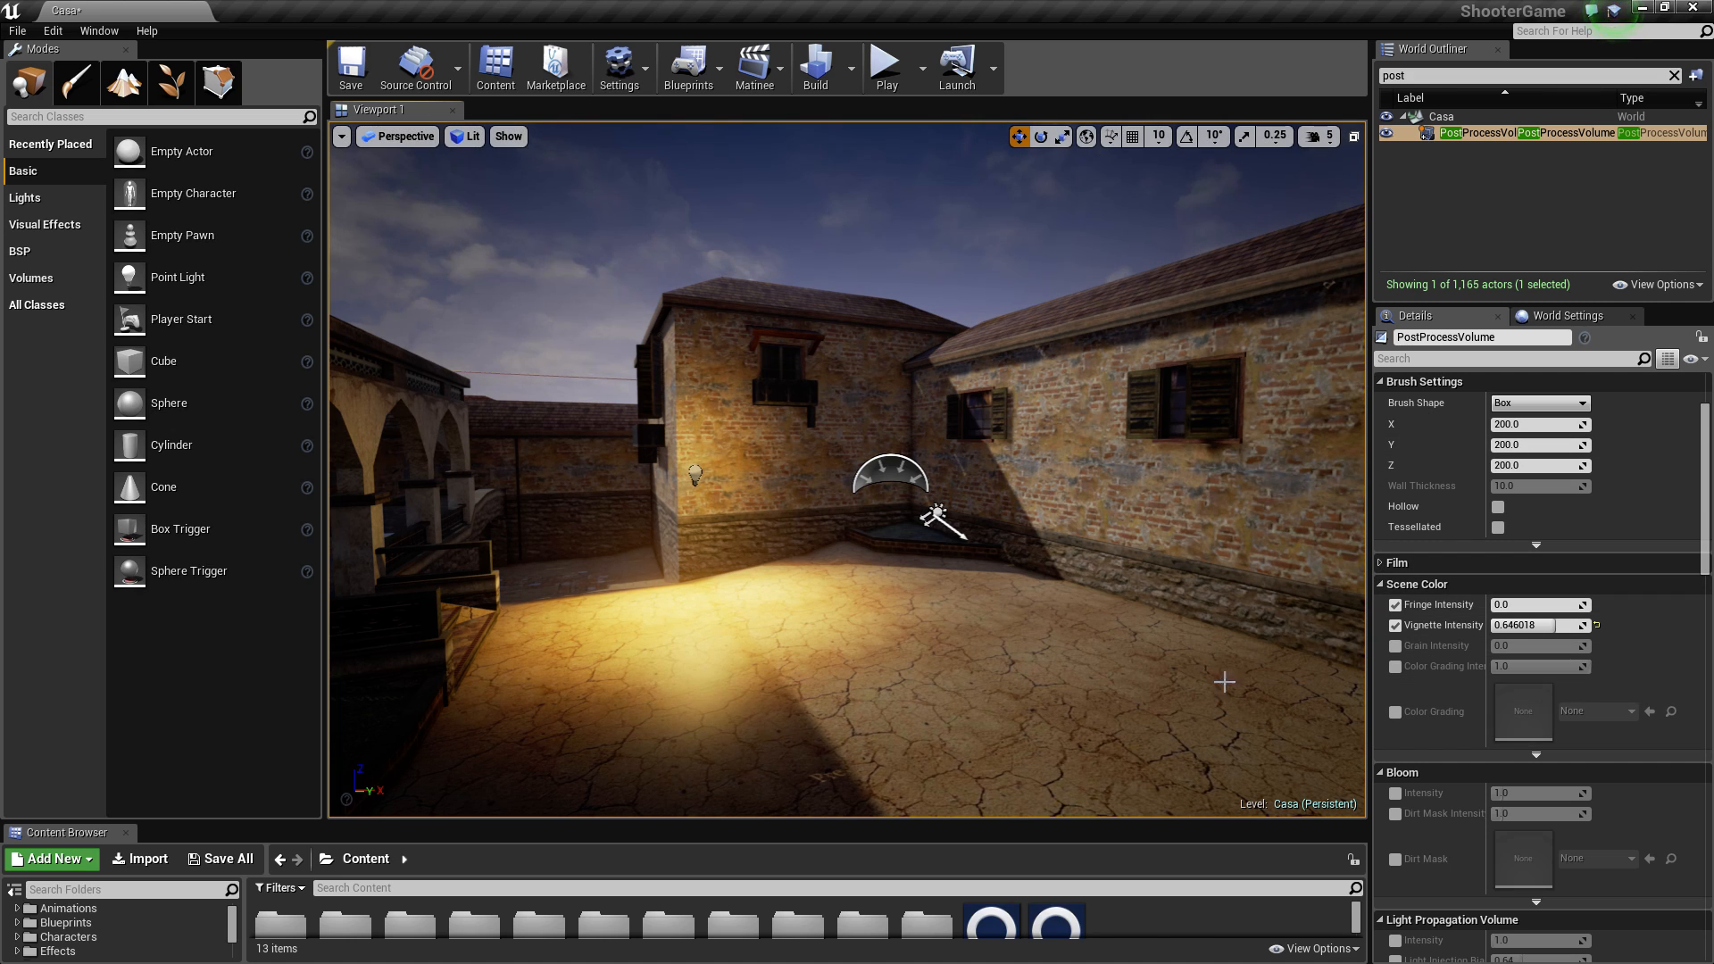
pyautogui.moveTo(1529, 625)
pyautogui.mouseDown()
pyautogui.moveTo(1482, 625)
pyautogui.moveTo(1536, 625)
pyautogui.moveTo(1518, 625)
pyautogui.mouseUp()
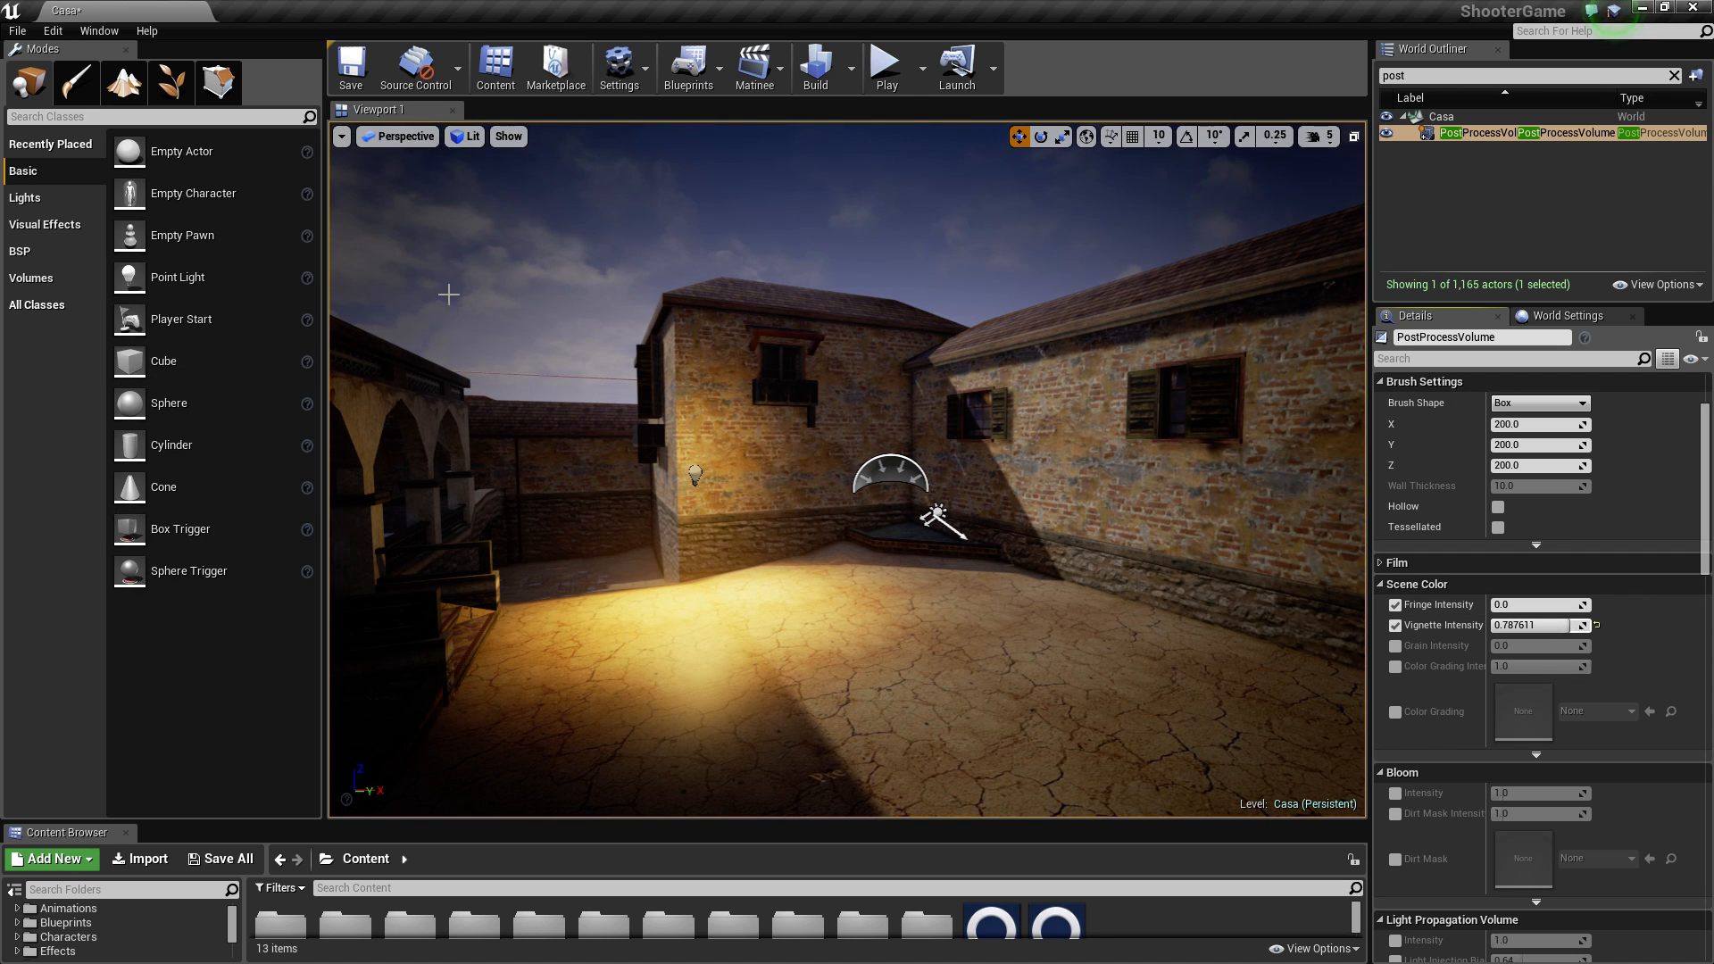
# Step: Disable the Vignette Intensity and Fringe Intensity overrides and view the courtyard without them
pyautogui.click(1395, 626)
pyautogui.moveTo(884, 511)
pyautogui.mouseDown(button='right')
pyautogui.moveTo(803, 514)
pyautogui.moveTo(908, 510)
pyautogui.mouseUp(button='right')
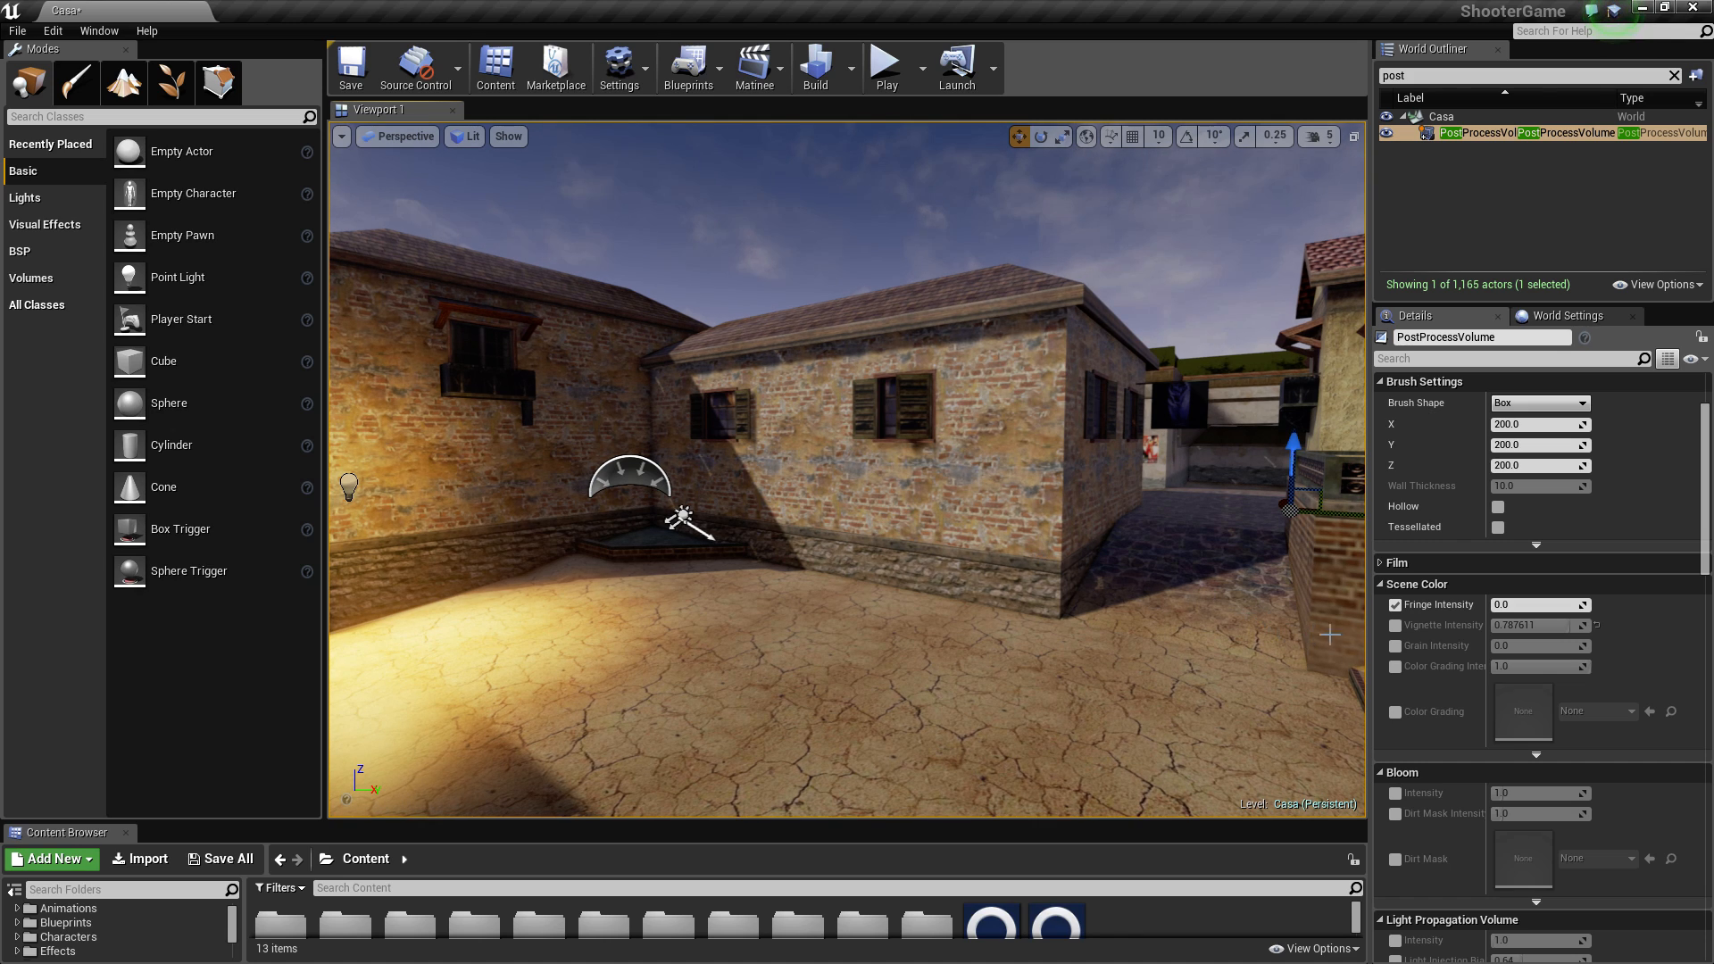
pyautogui.click(1399, 604)
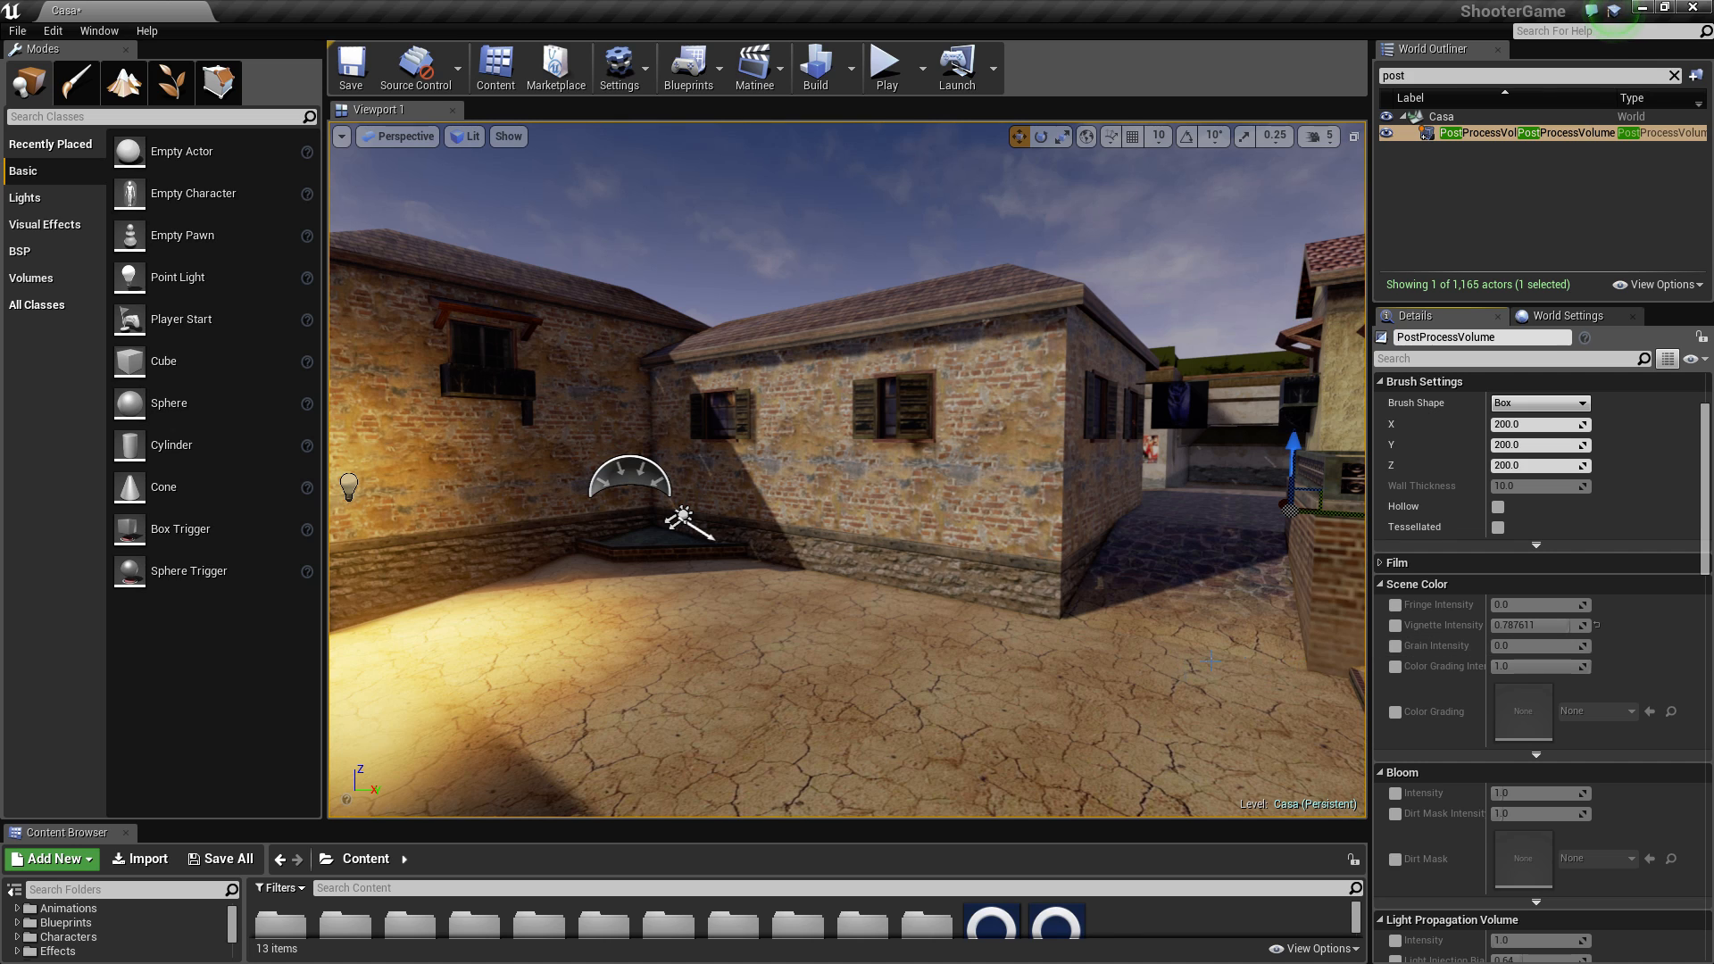
# Step: Re-enable Vignette Intensity, try 1.0 and set it to 10, enable the Grain Intensity override, and look around the courtyard
pyautogui.click(1395, 625)
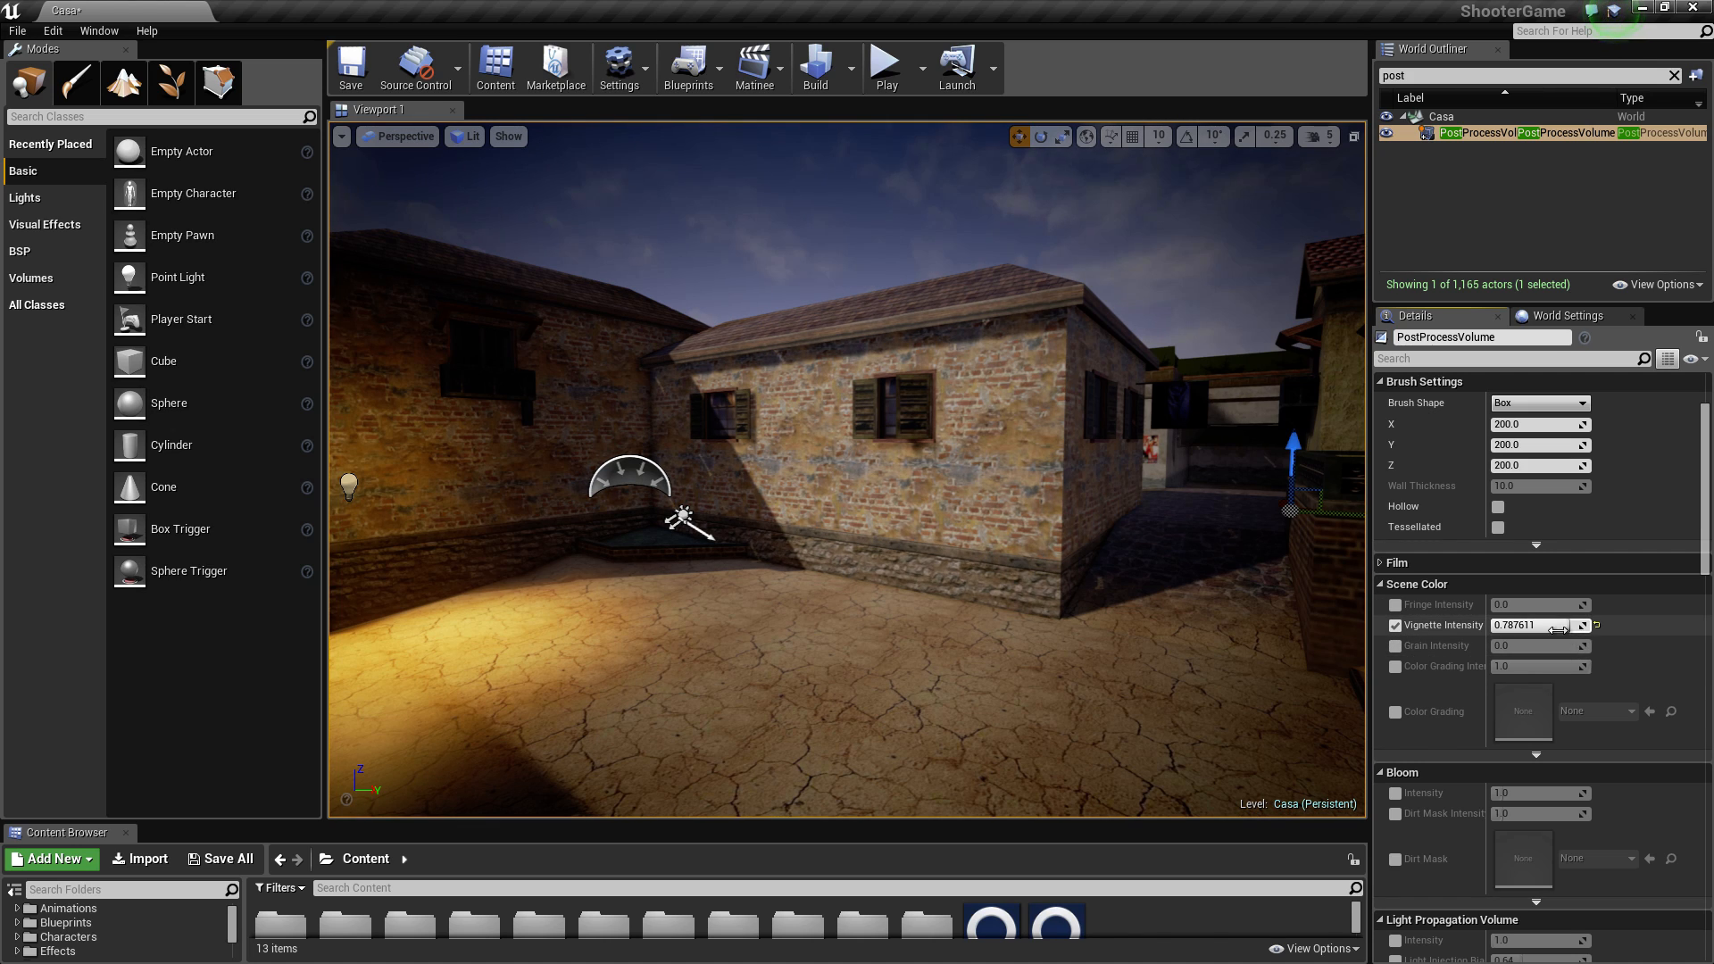
pyautogui.moveTo(1558, 630); pyautogui.dragTo(1608, 631)
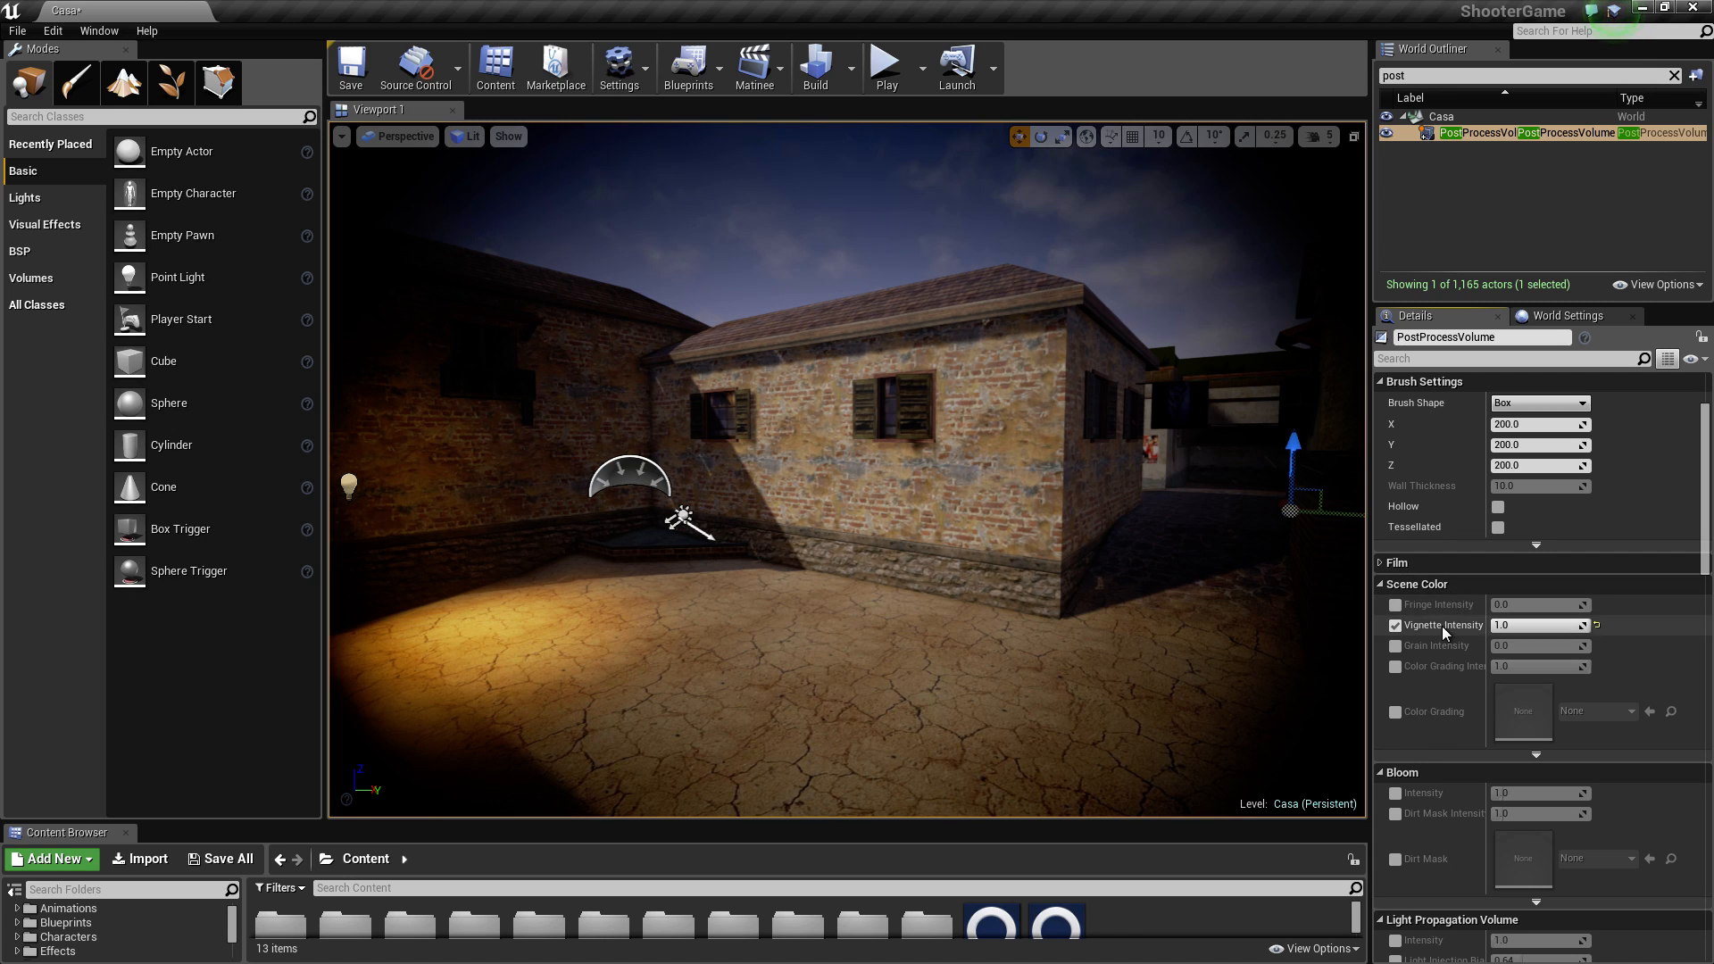
pyautogui.click(1396, 646)
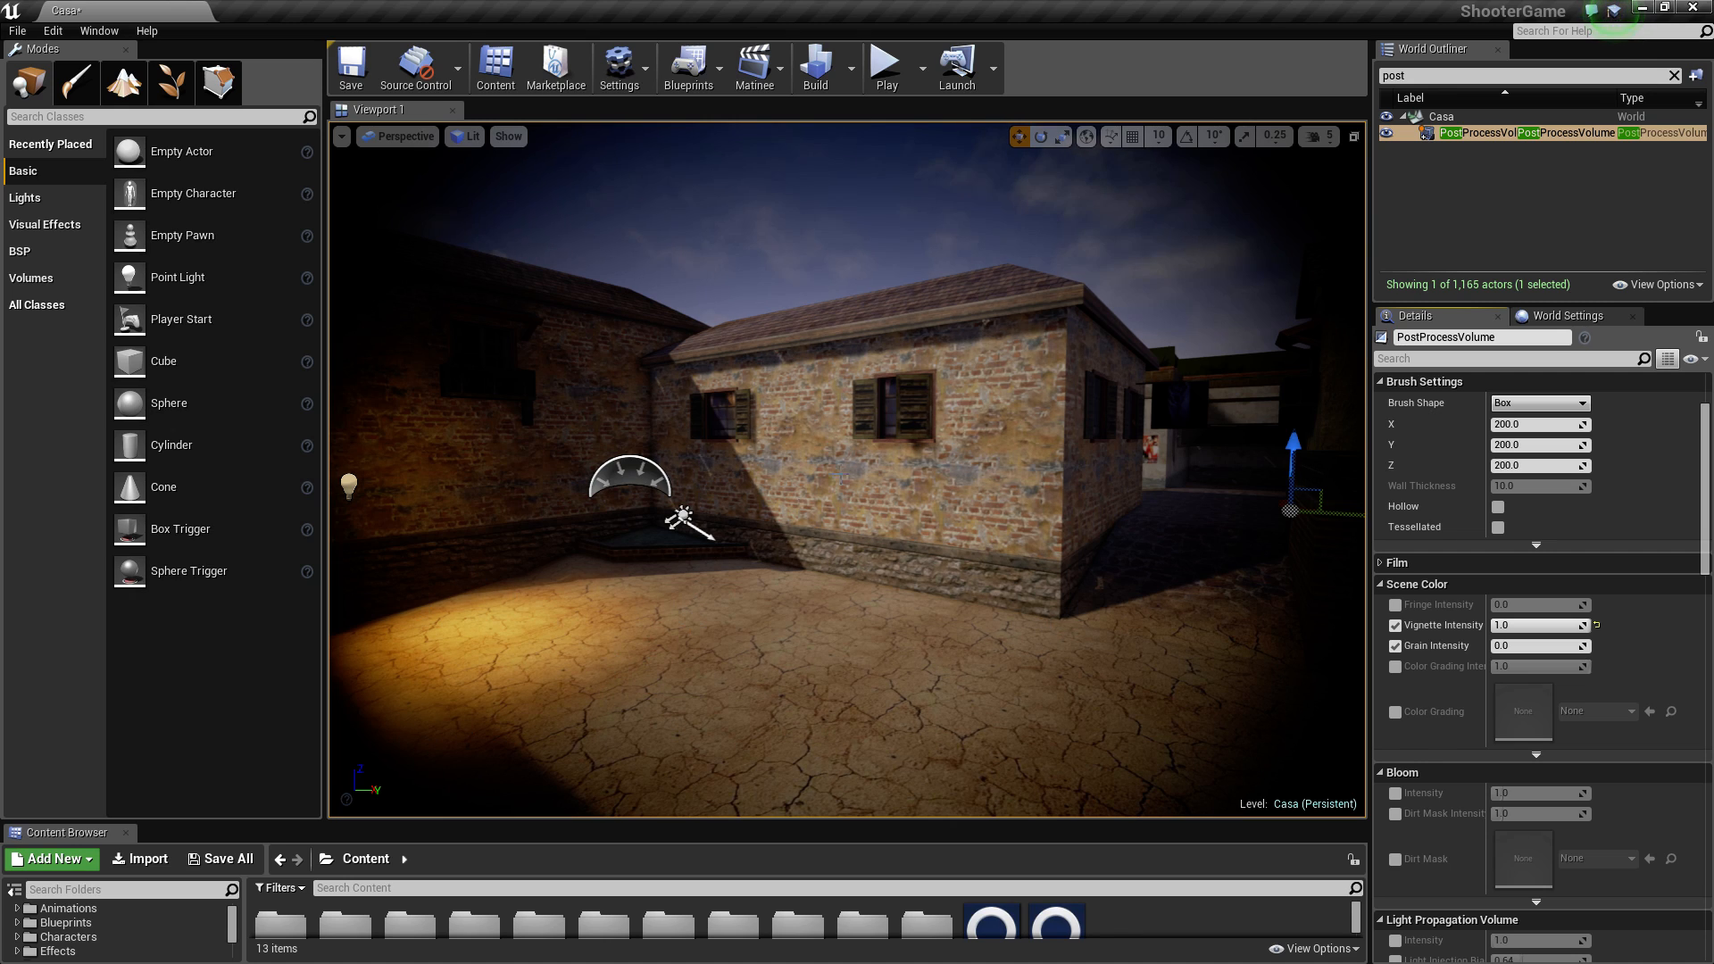
pyautogui.click(1531, 625)
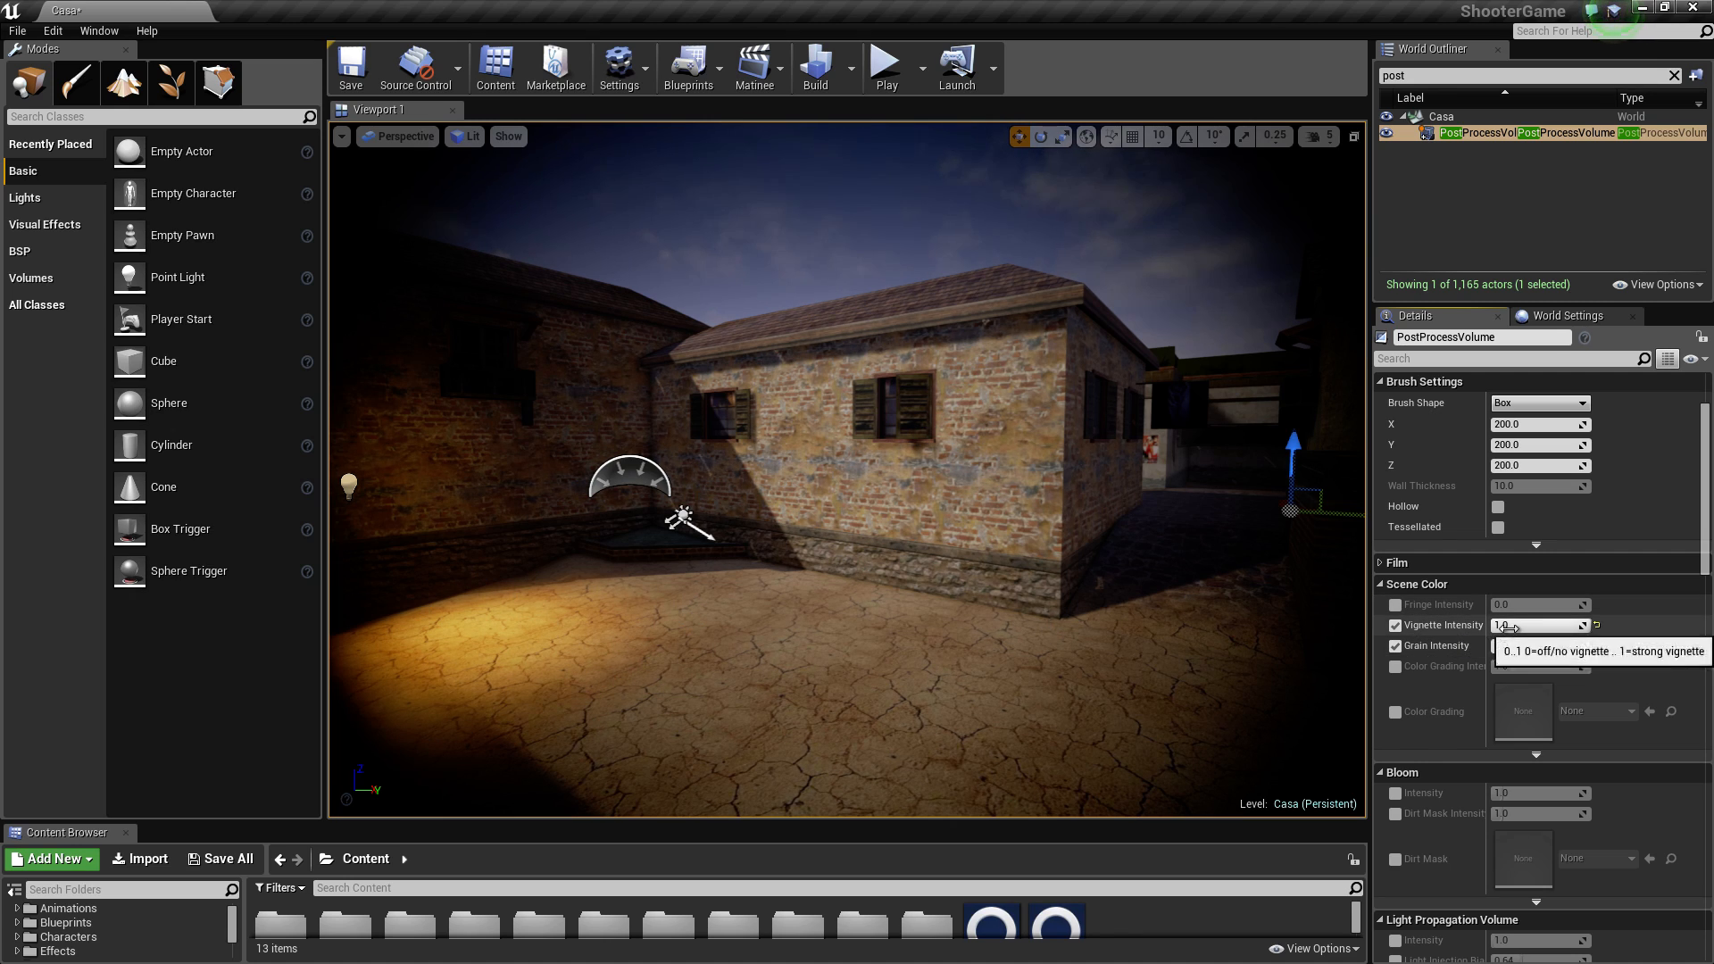
pyautogui.write('10')
pyautogui.press('Return')
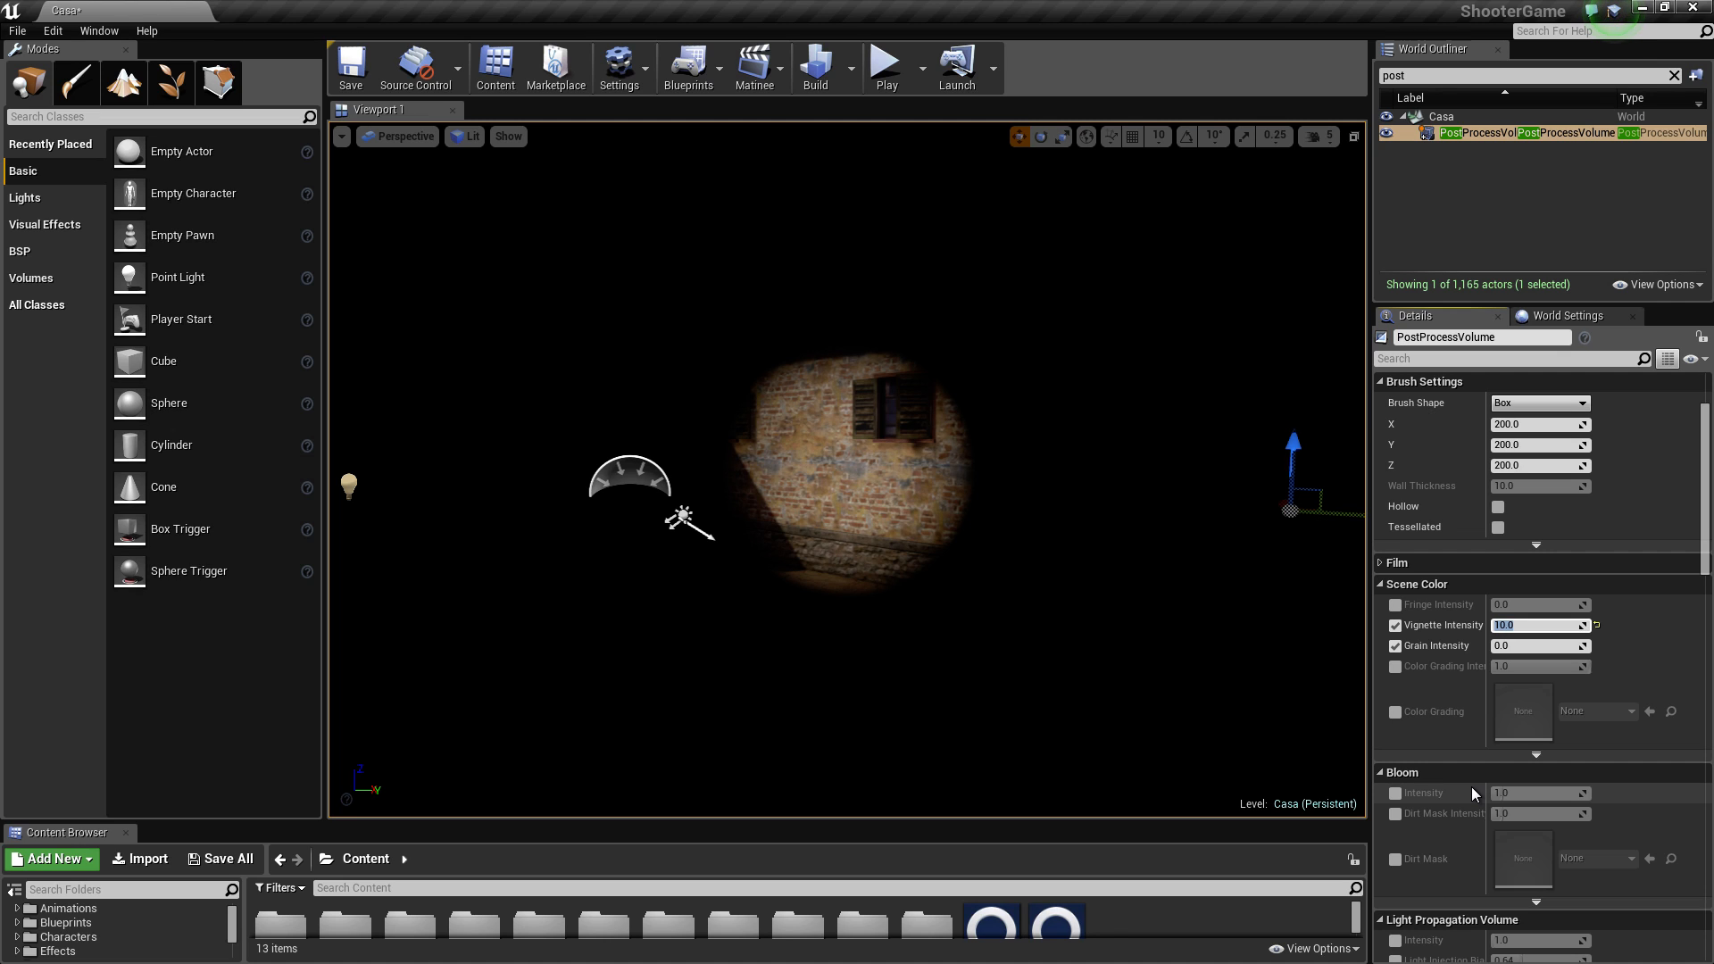
pyautogui.moveTo(848, 536); pyautogui.dragTo(920, 564, button='right')
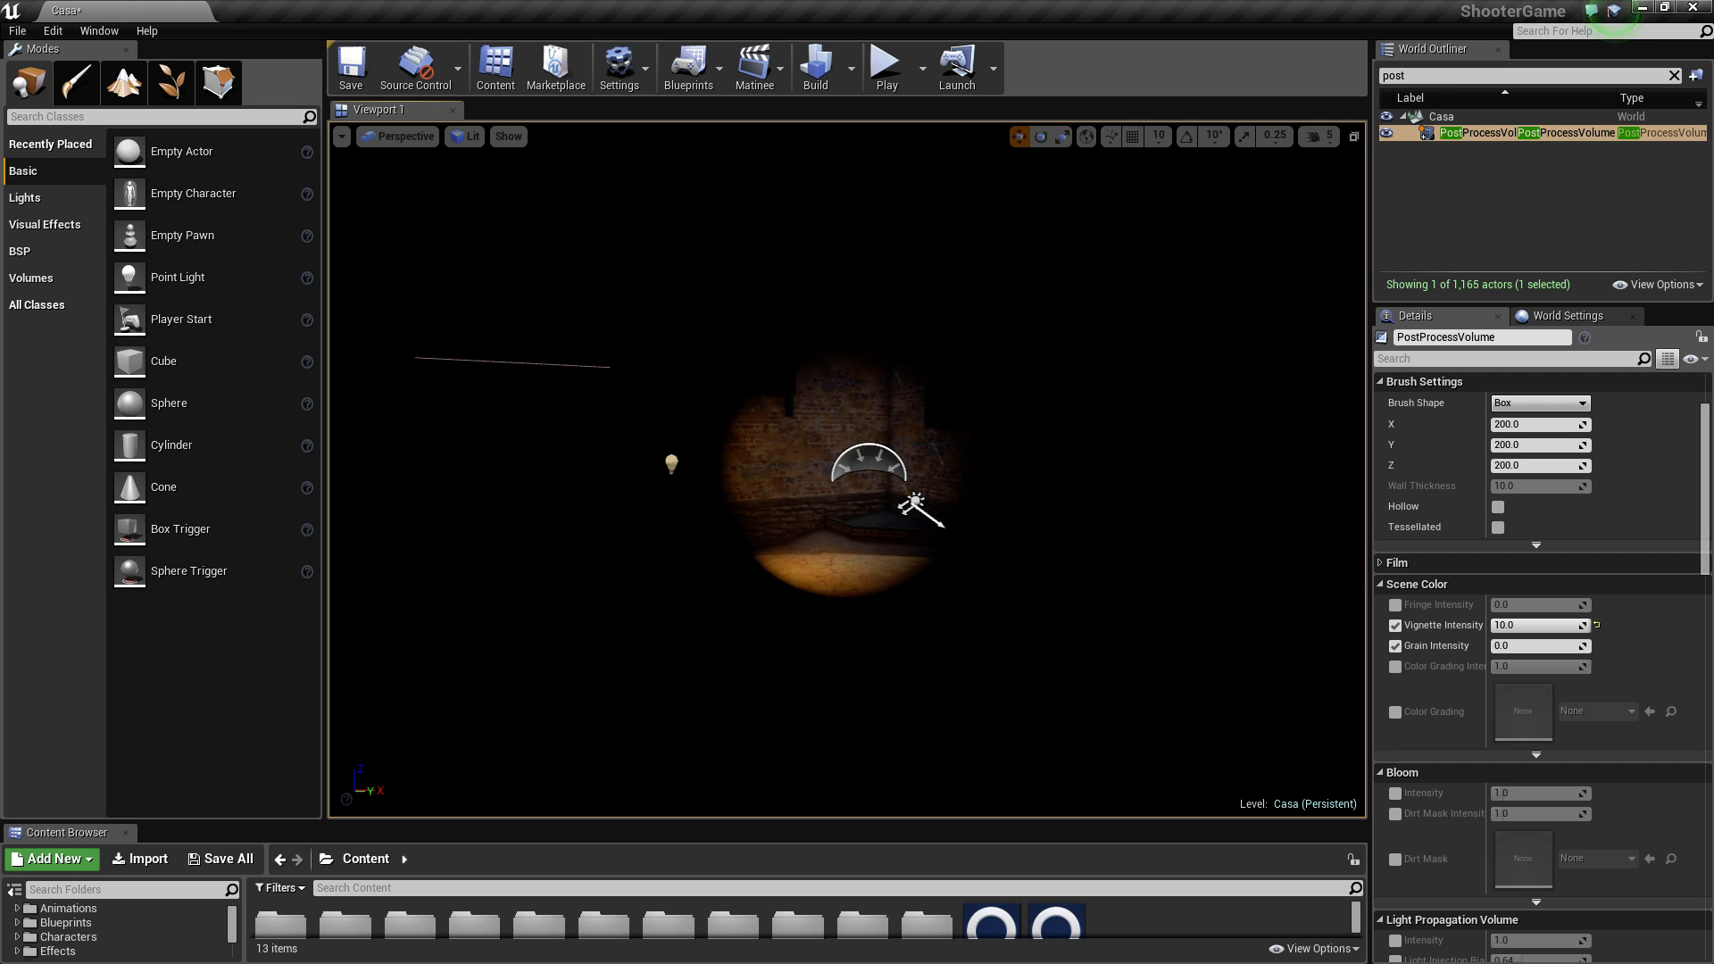
pyautogui.press('Left')
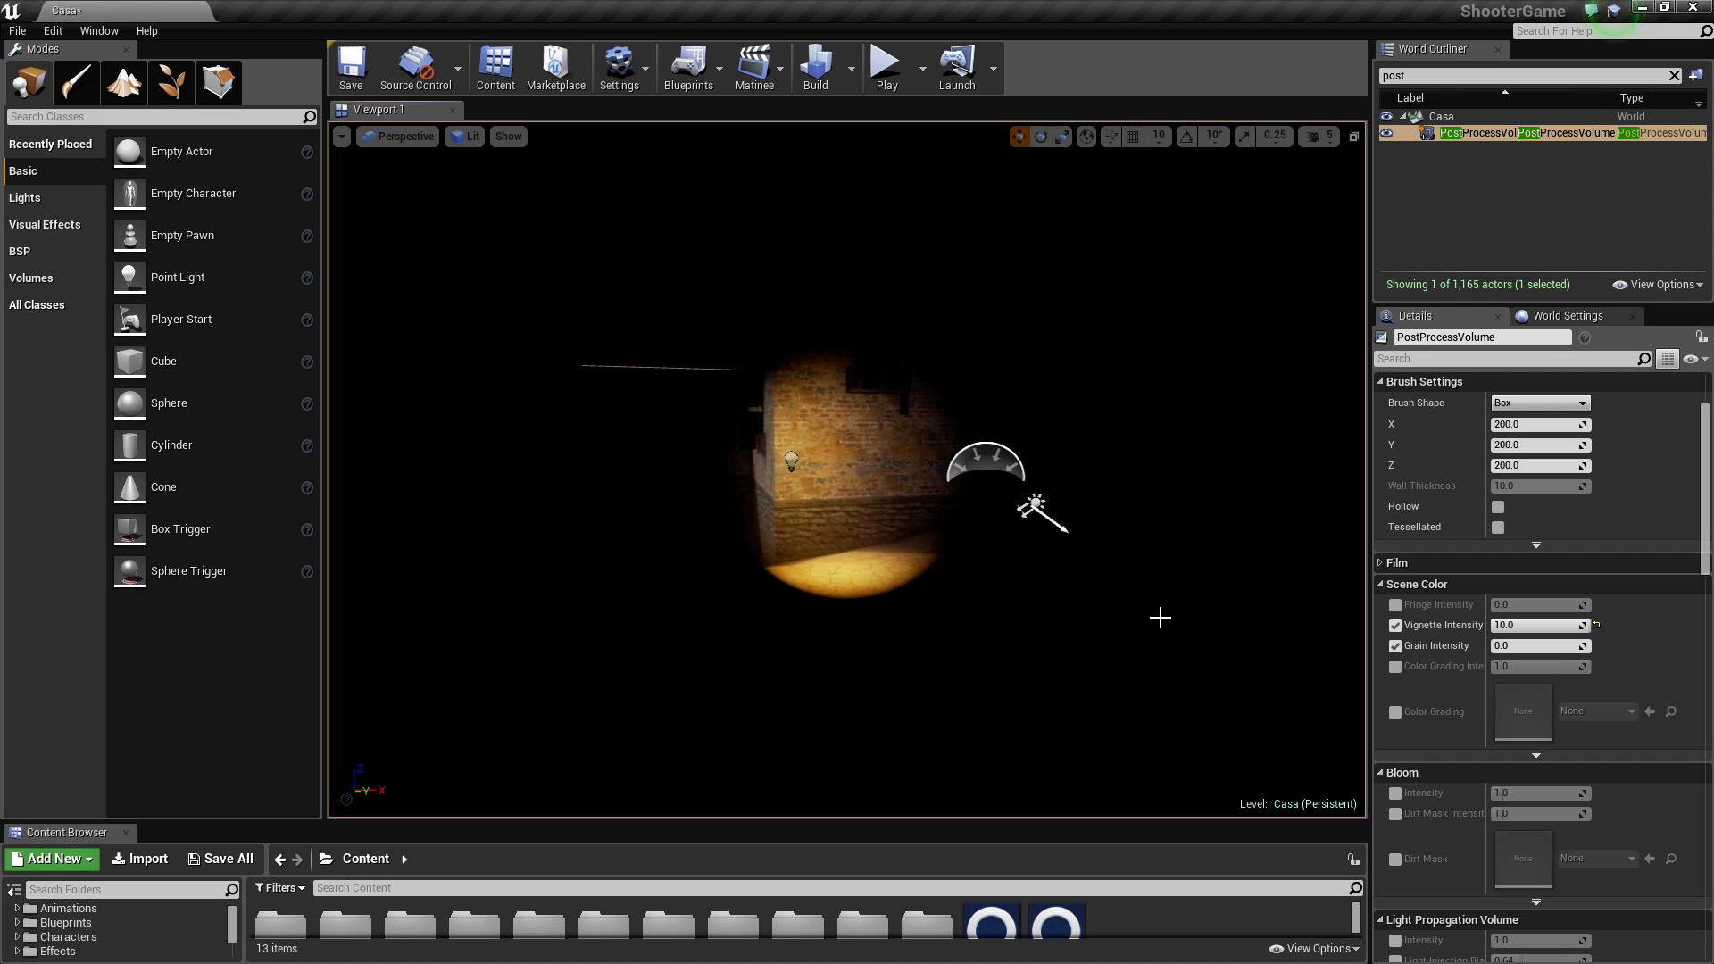
# Step: Disable the Vignette Intensity override and set Grain Intensity to about 0.42, with the porch and courtyard in view
pyautogui.click(1397, 625)
pyautogui.click(1399, 646)
pyautogui.moveTo(1498, 649); pyautogui.dragTo(1532, 648)
pyautogui.moveTo(930, 575)
pyautogui.mouseDown()
pyautogui.moveTo(875, 576)
pyautogui.moveTo(922, 571)
pyautogui.mouseUp()
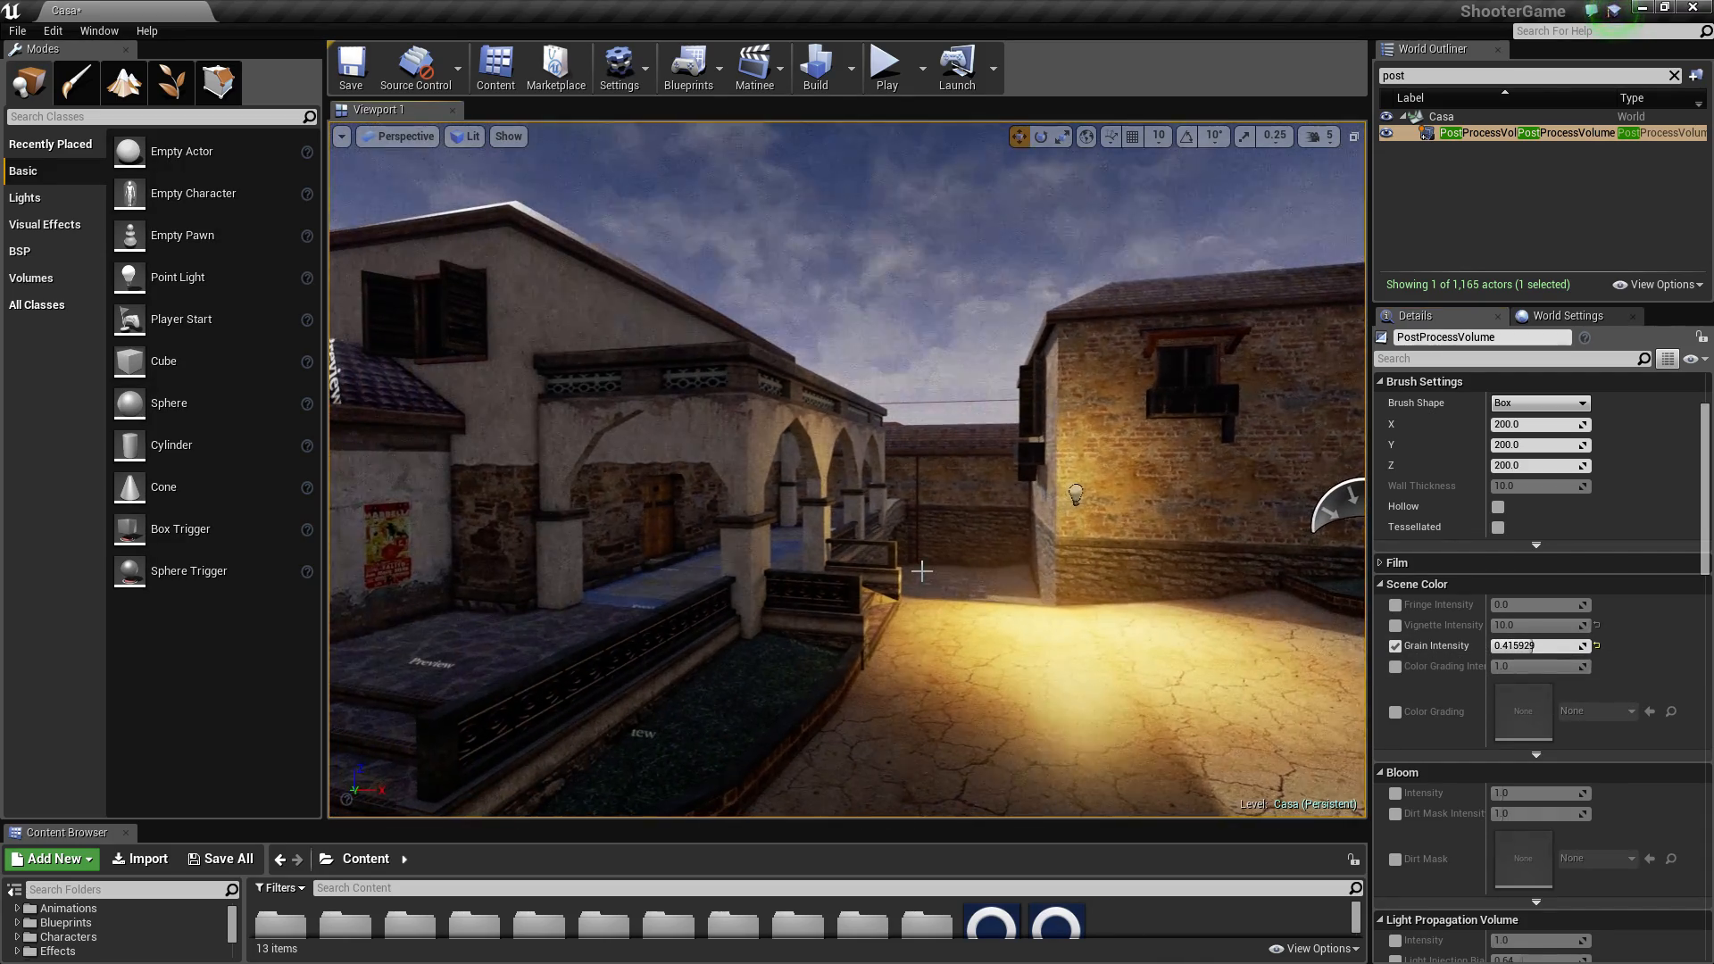
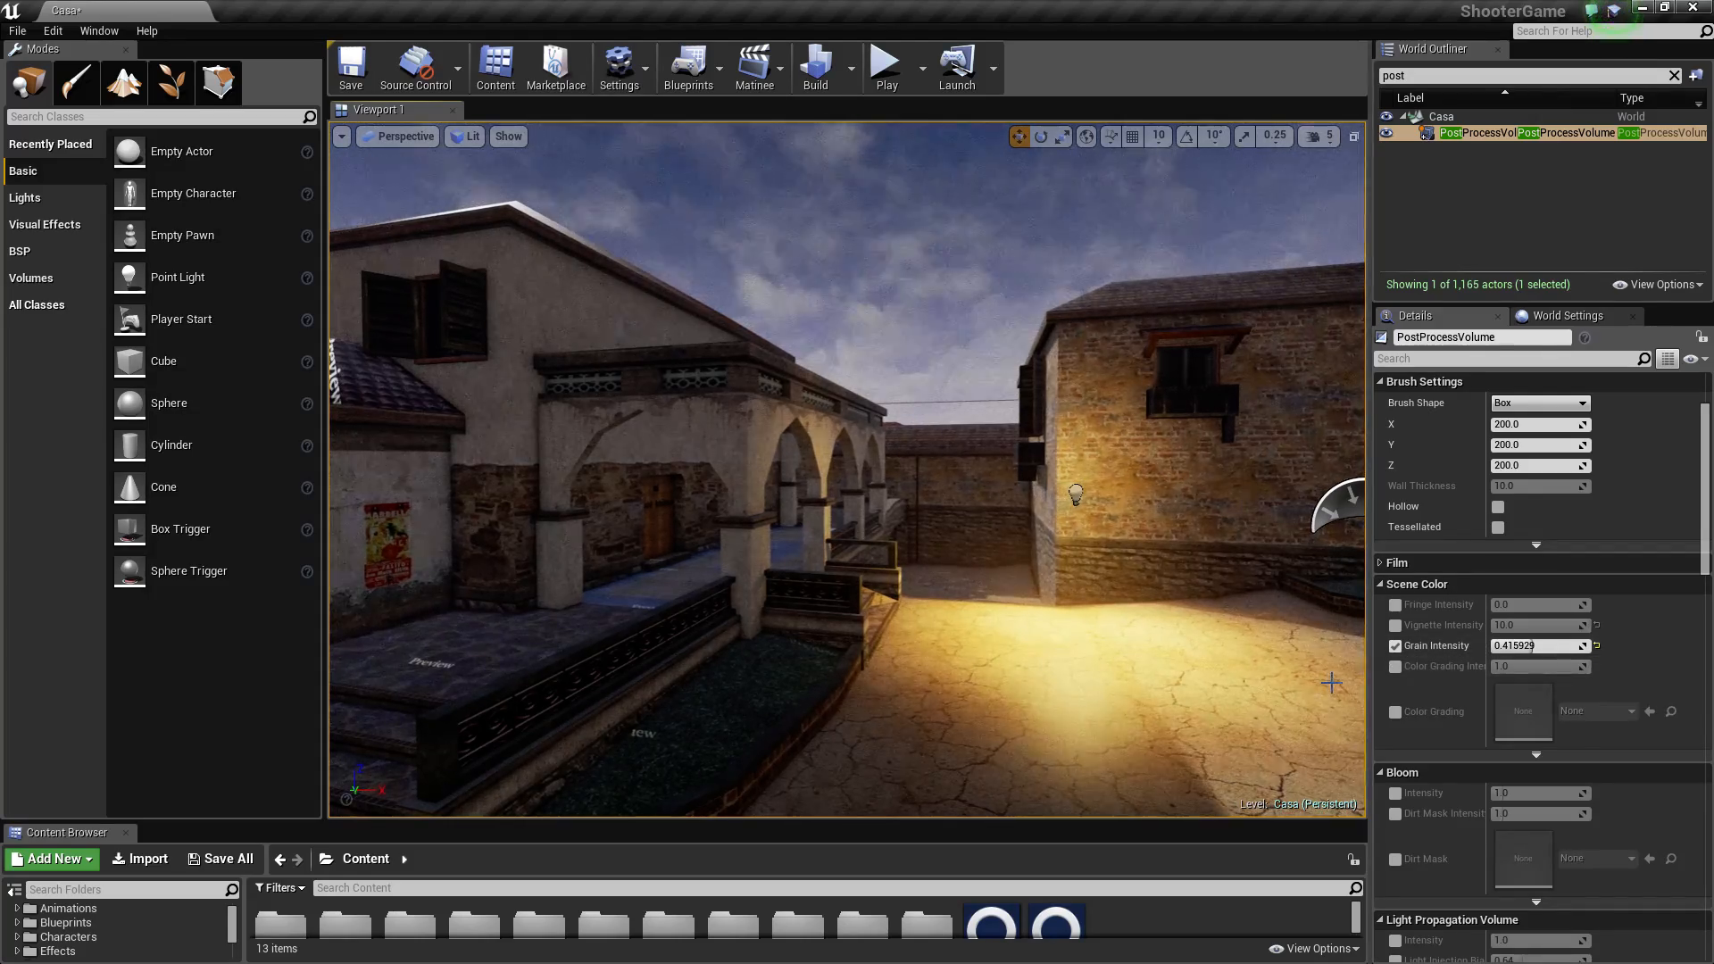
# Step: Disable the Grain Intensity override and enable the Color Grading Intensity override
pyautogui.click(1397, 645)
pyautogui.moveTo(1080, 567); pyautogui.dragTo(973, 577, button='right')
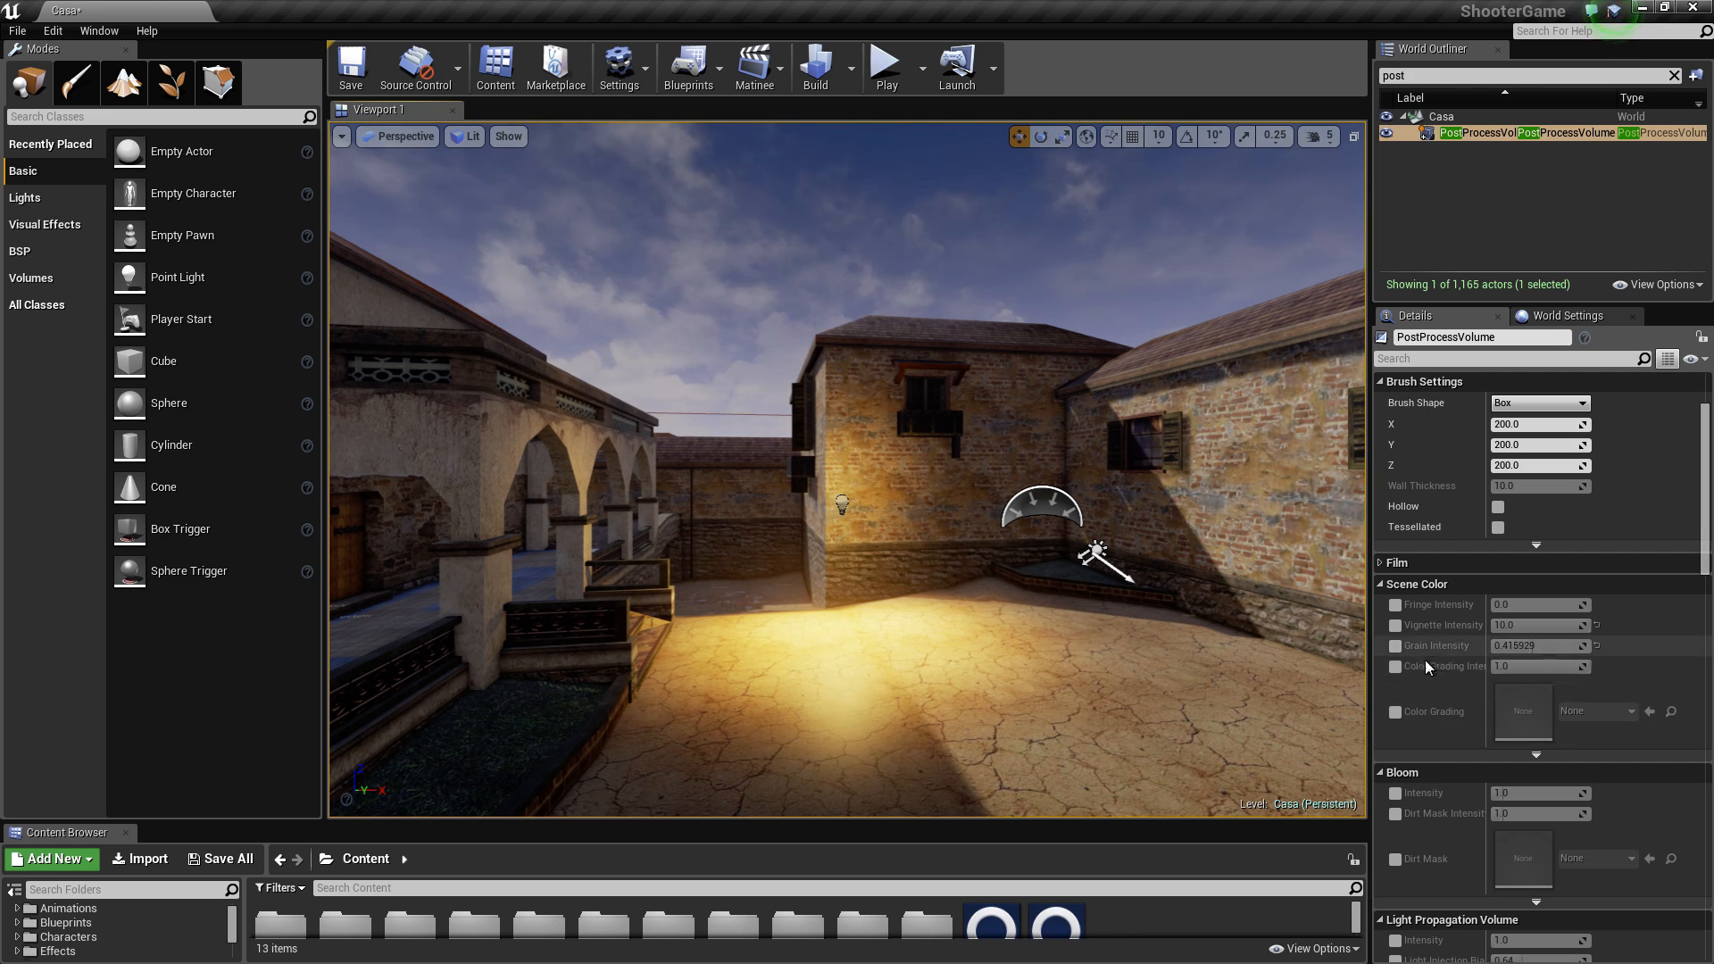
pyautogui.click(1396, 667)
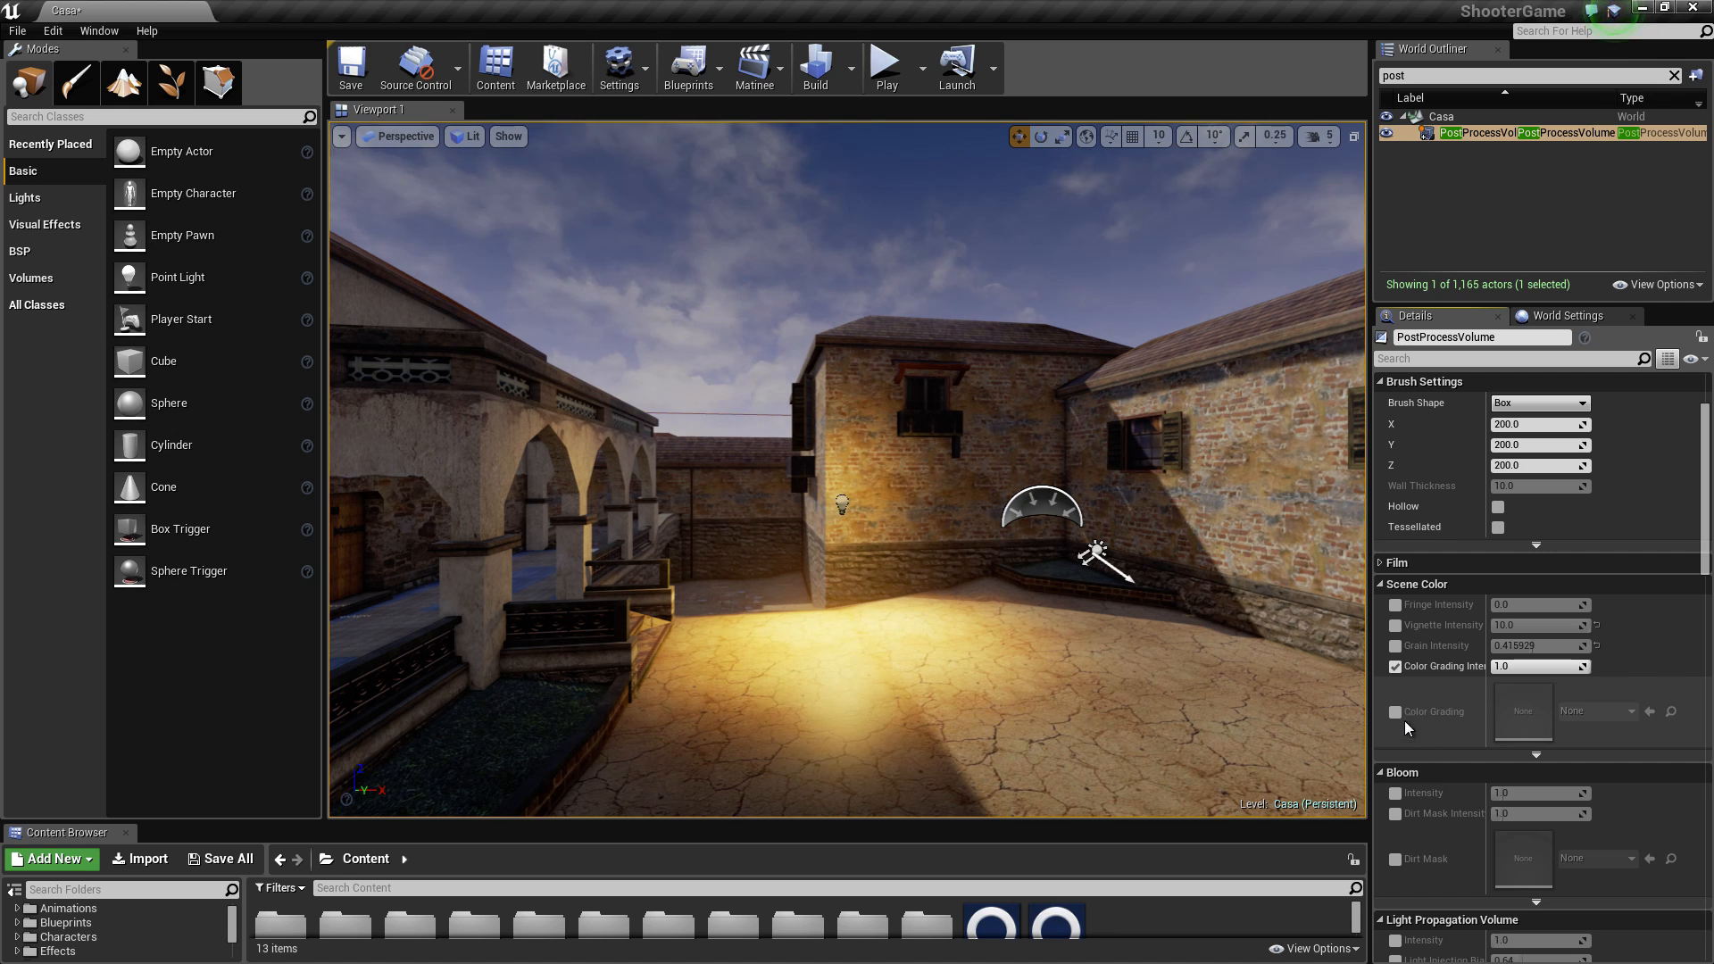
# Step: Enable the PostProcessVolume's Color Grading override and assign an sn_walltrim102 texture as its lookup texture
pyautogui.click(1396, 714)
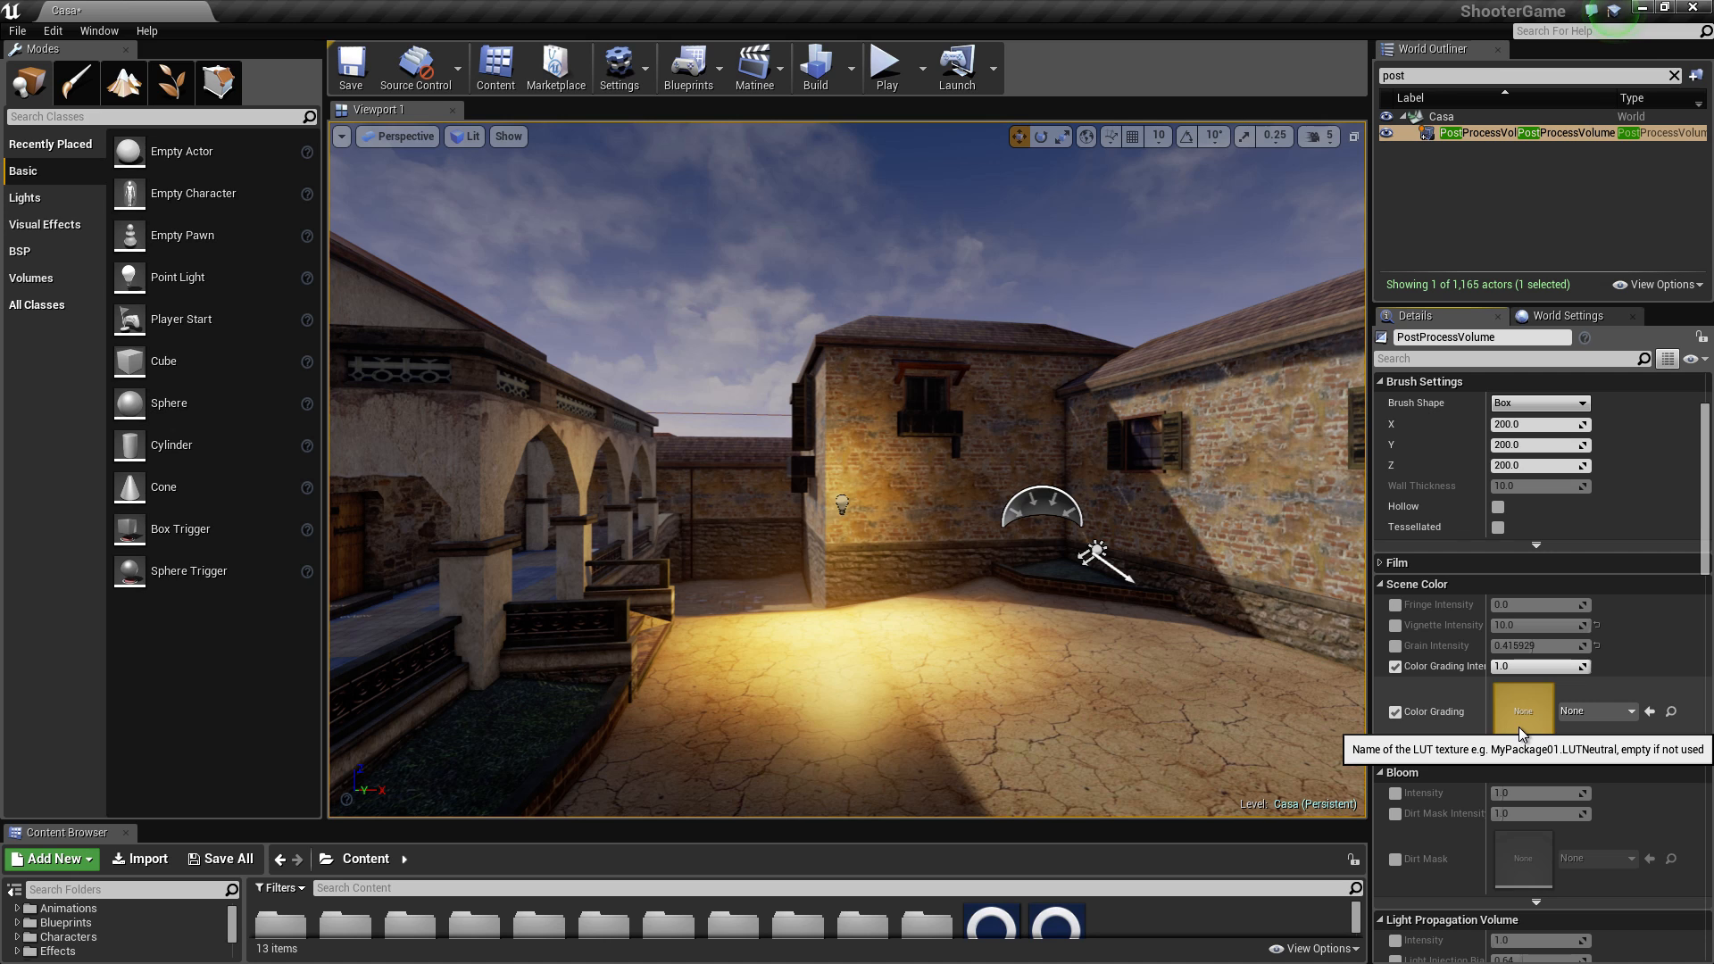
pyautogui.moveTo(848, 536); pyautogui.dragTo(803, 625)
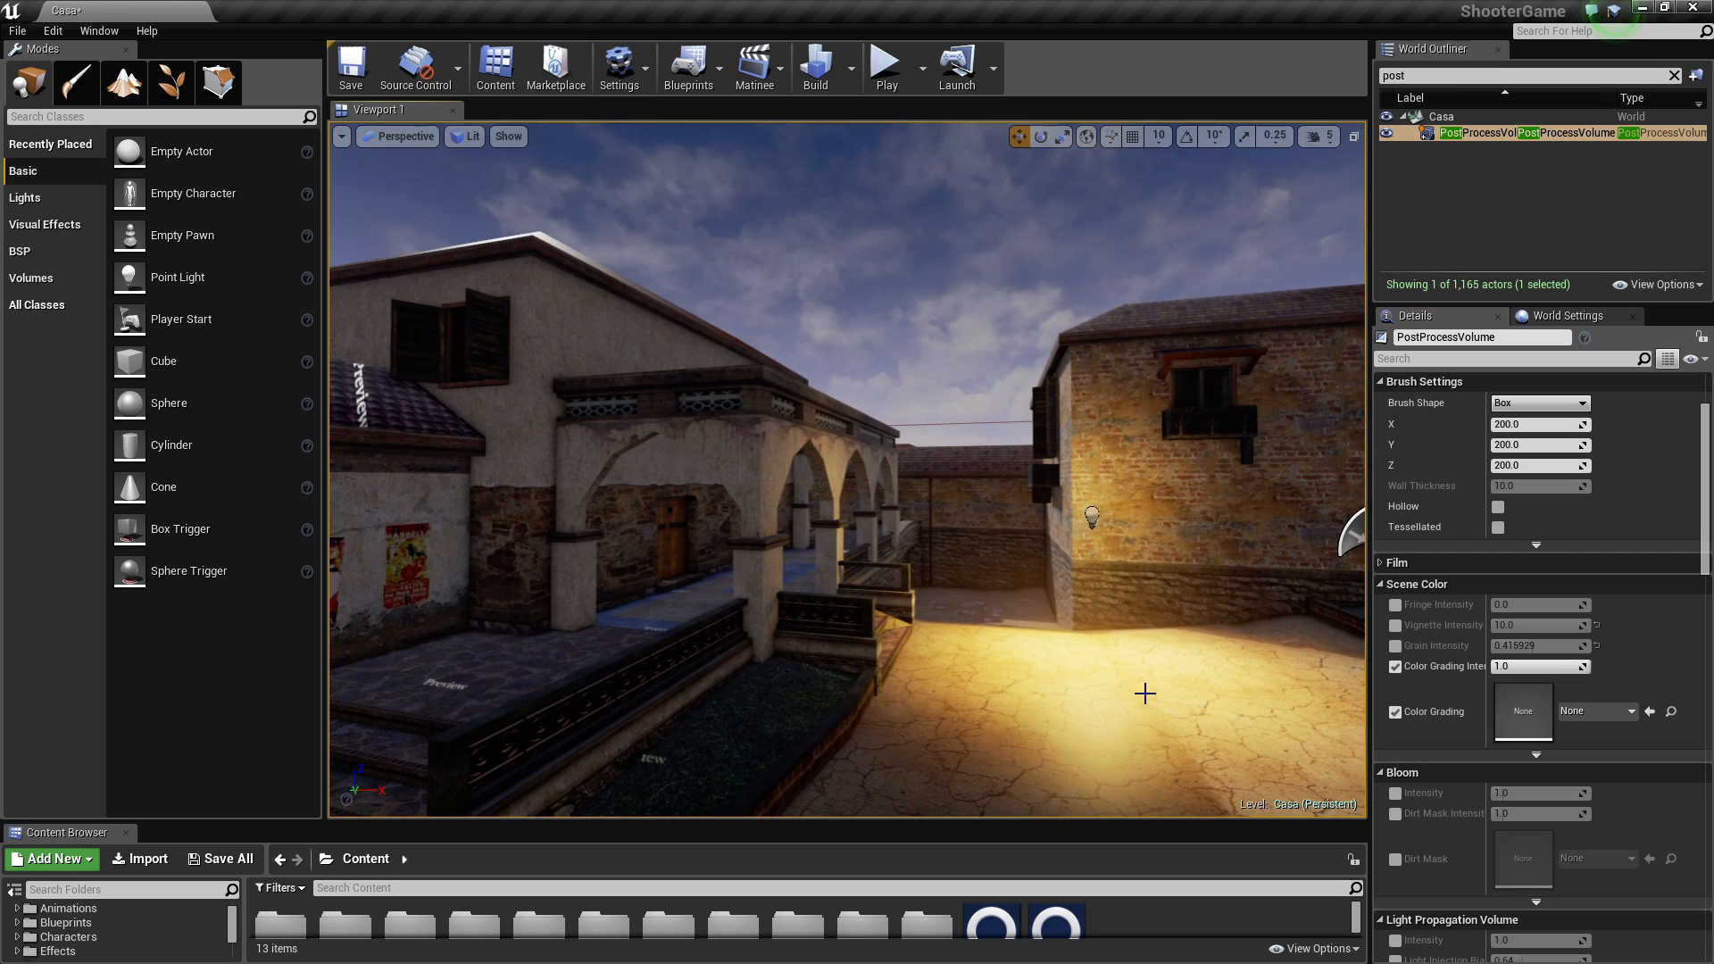
pyautogui.click(1626, 711)
pyautogui.scroll(-2, 1670, 581)
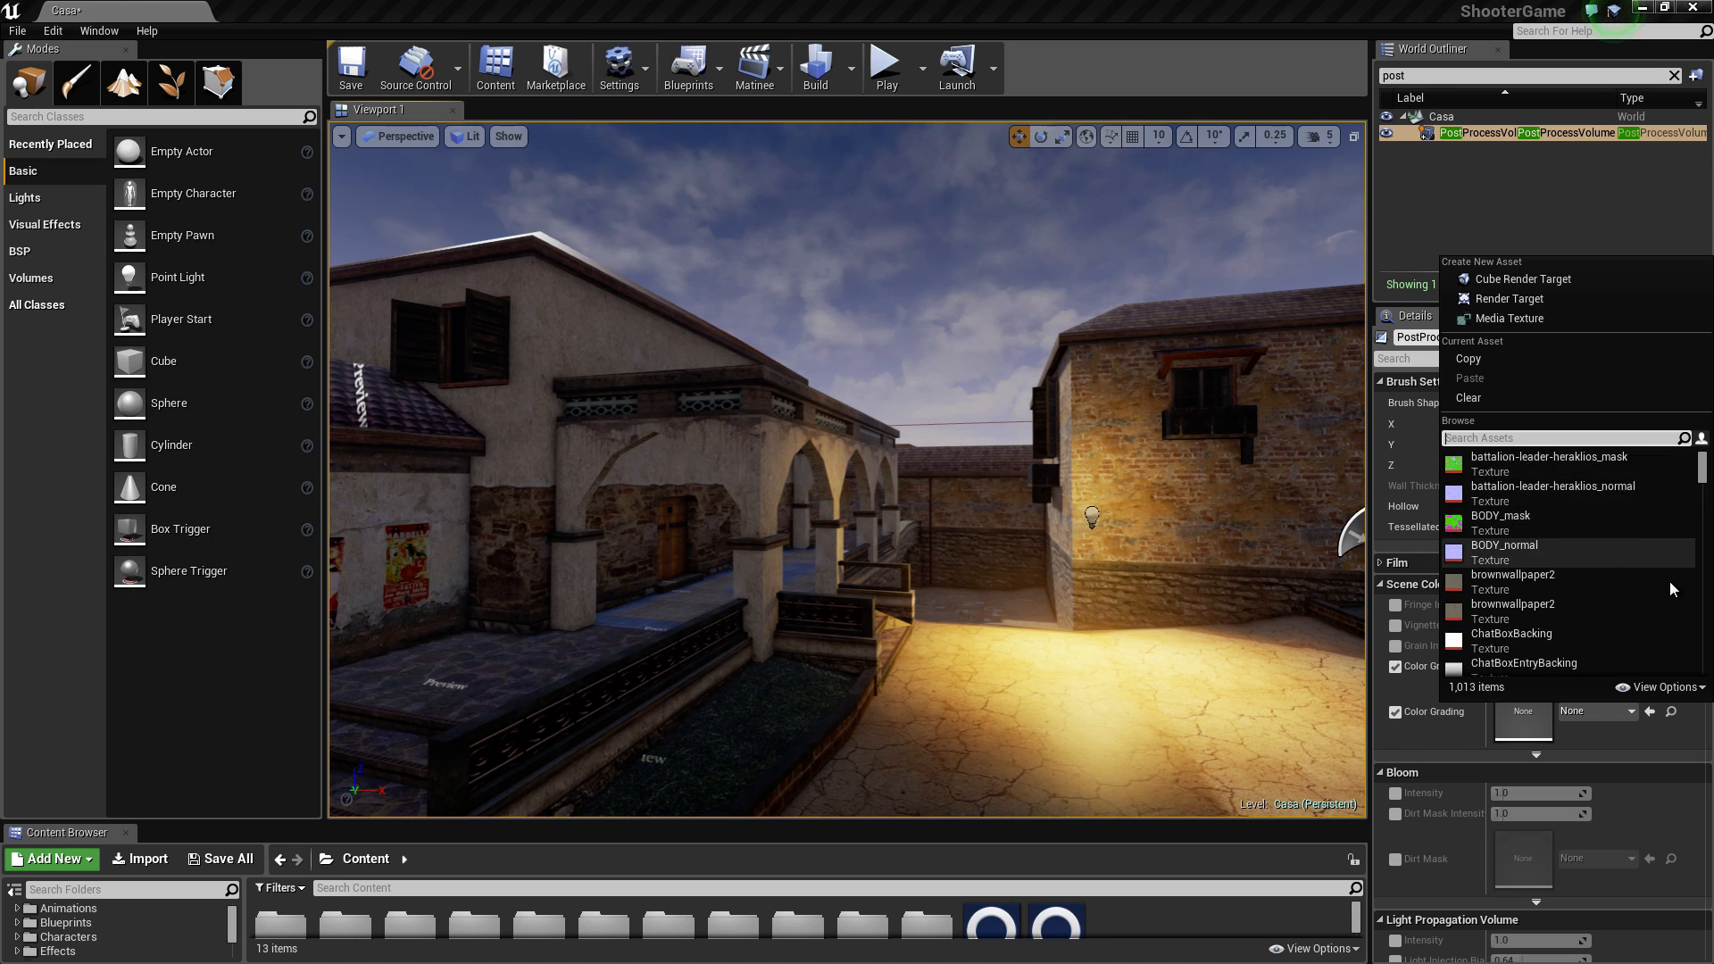
pyautogui.moveTo(1704, 474); pyautogui.dragTo(1704, 606)
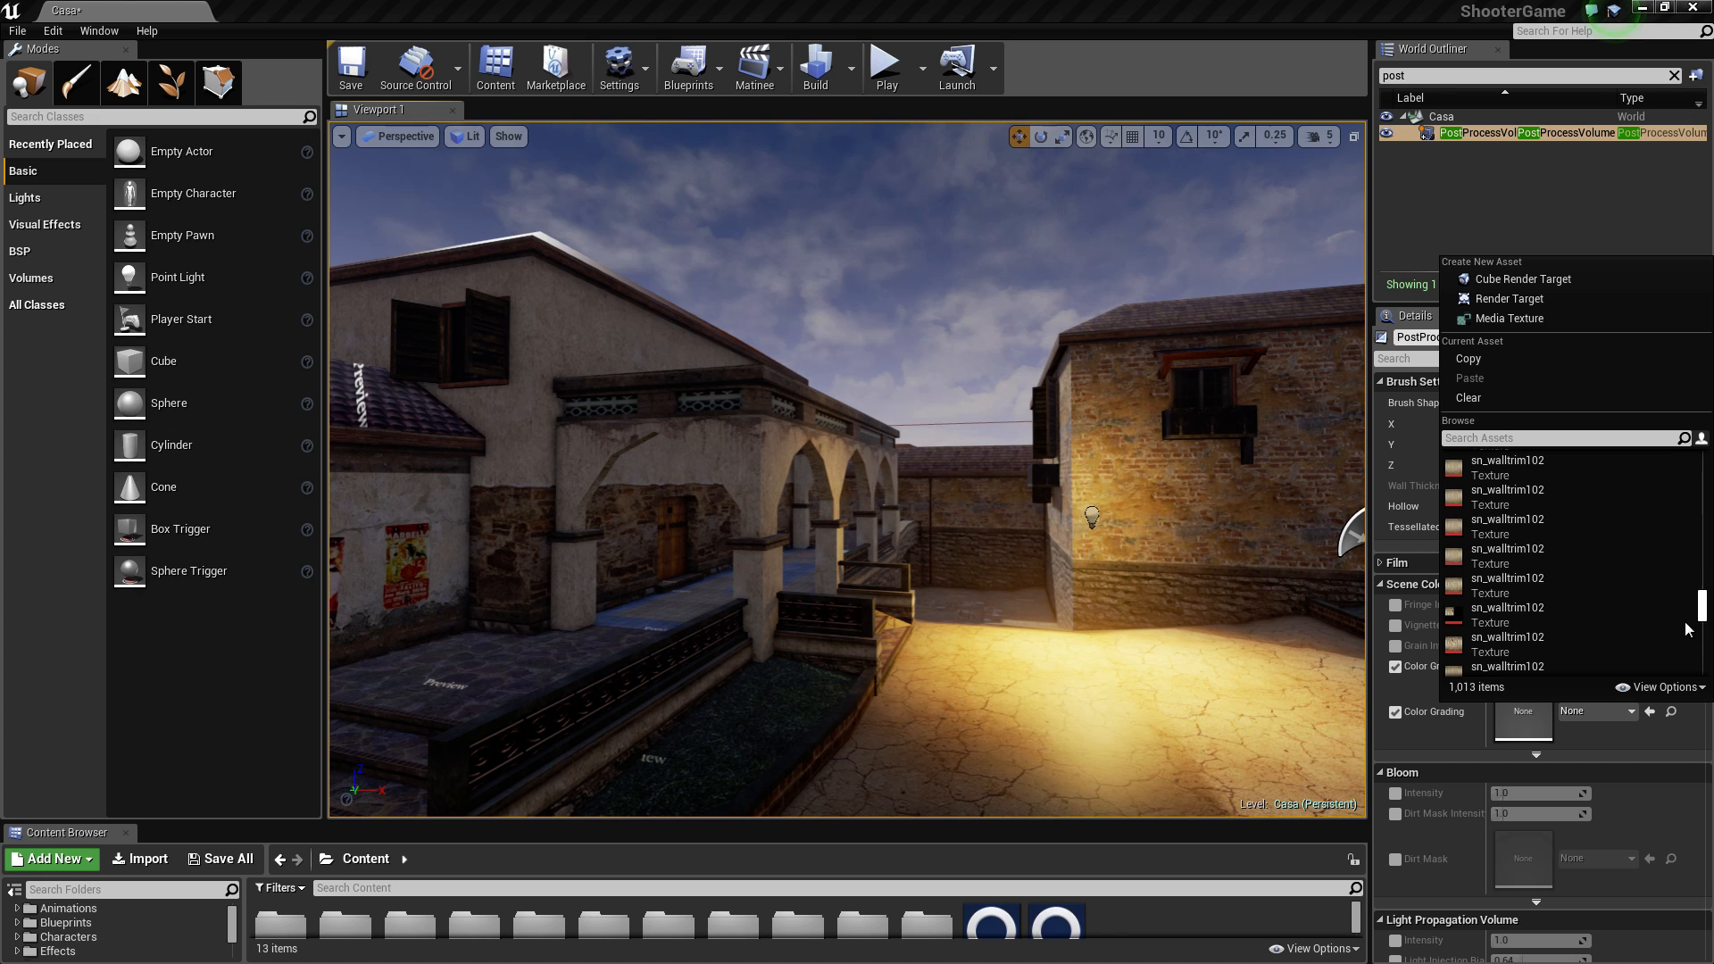
pyautogui.click(1594, 650)
# Step: Look around the courtyard and sky with the texture grading applied, and set Color Grading Intensity to 0.0
pyautogui.moveTo(963, 612); pyautogui.dragTo(1344, 687)
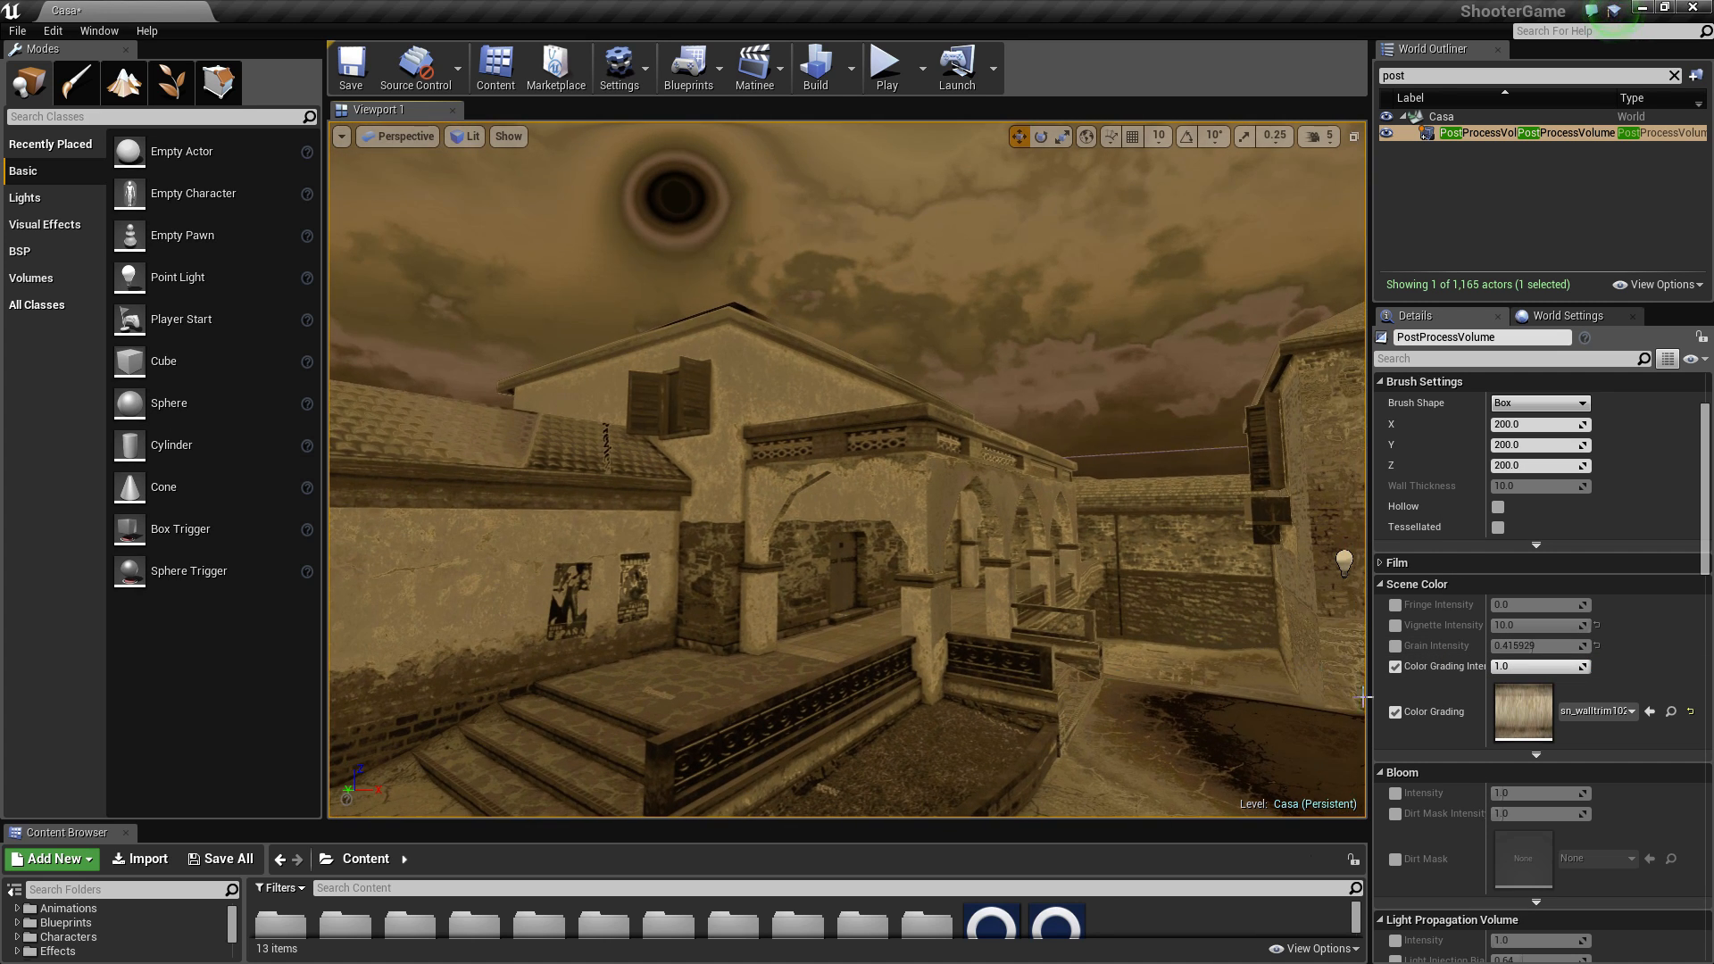
pyautogui.moveTo(1261, 714); pyautogui.dragTo(830, 447, button='right')
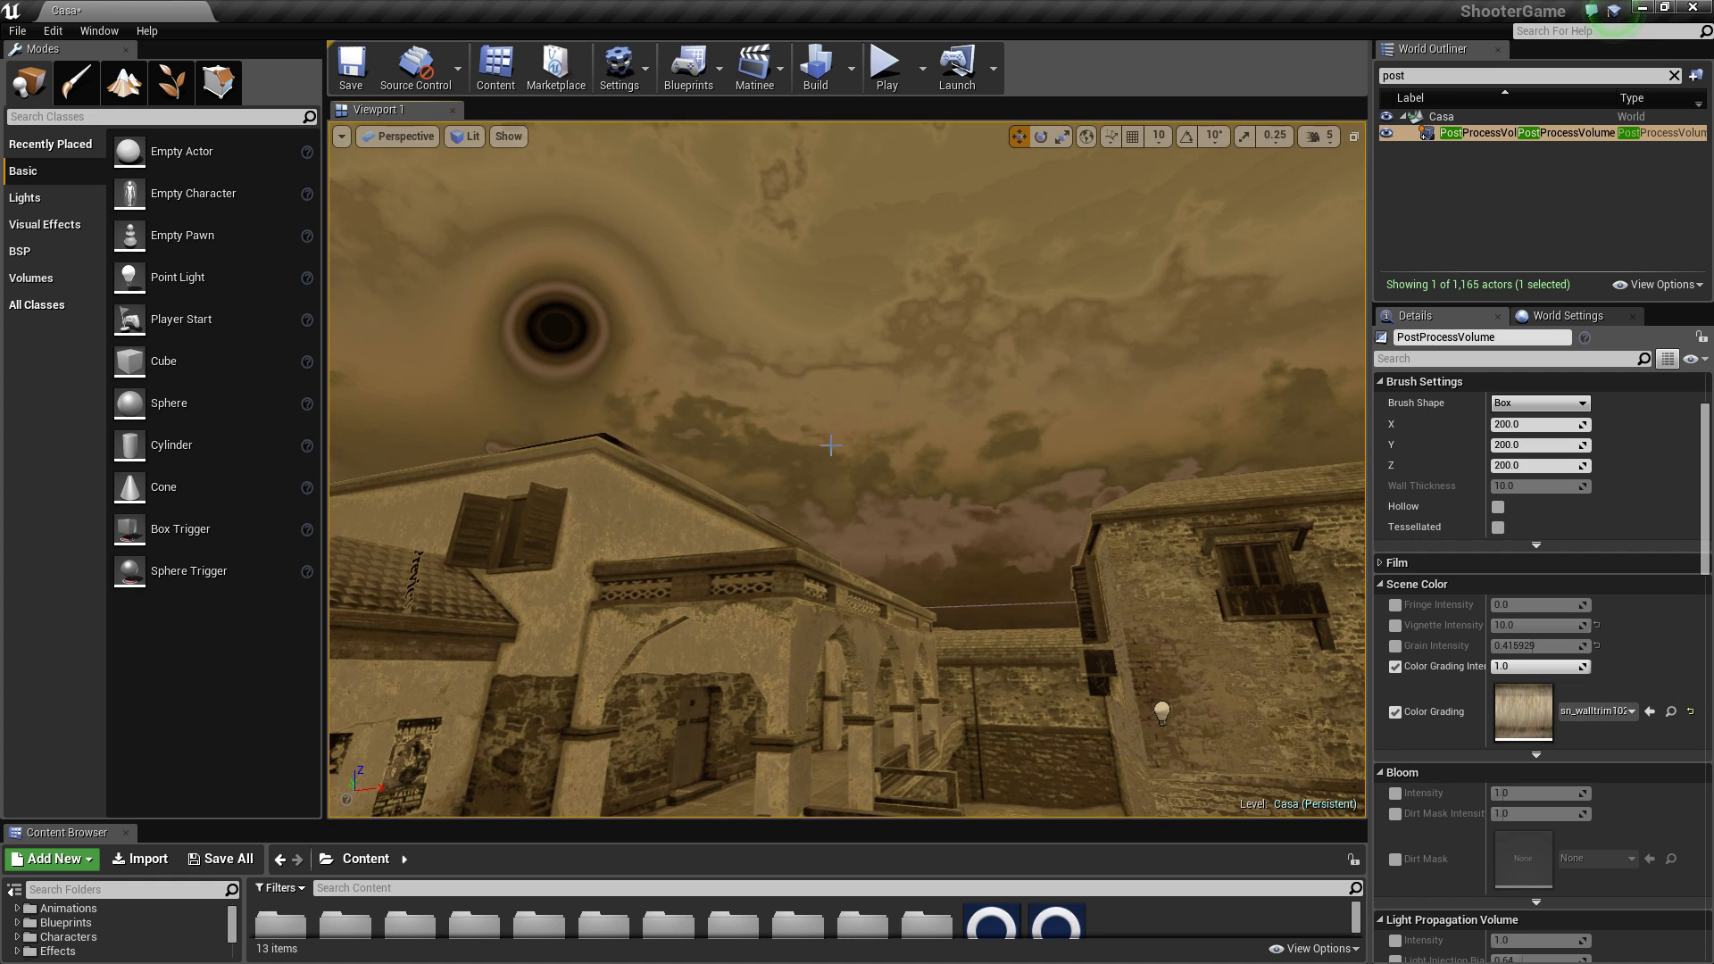
pyautogui.moveTo(983, 509); pyautogui.dragTo(989, 539, button='right')
pyautogui.moveTo(1117, 670); pyautogui.dragTo(1117, 607)
pyautogui.moveTo(1505, 666)
pyautogui.mouseDown()
pyautogui.moveTo(1585, 666)
pyautogui.moveTo(1491, 666)
pyautogui.mouseUp()
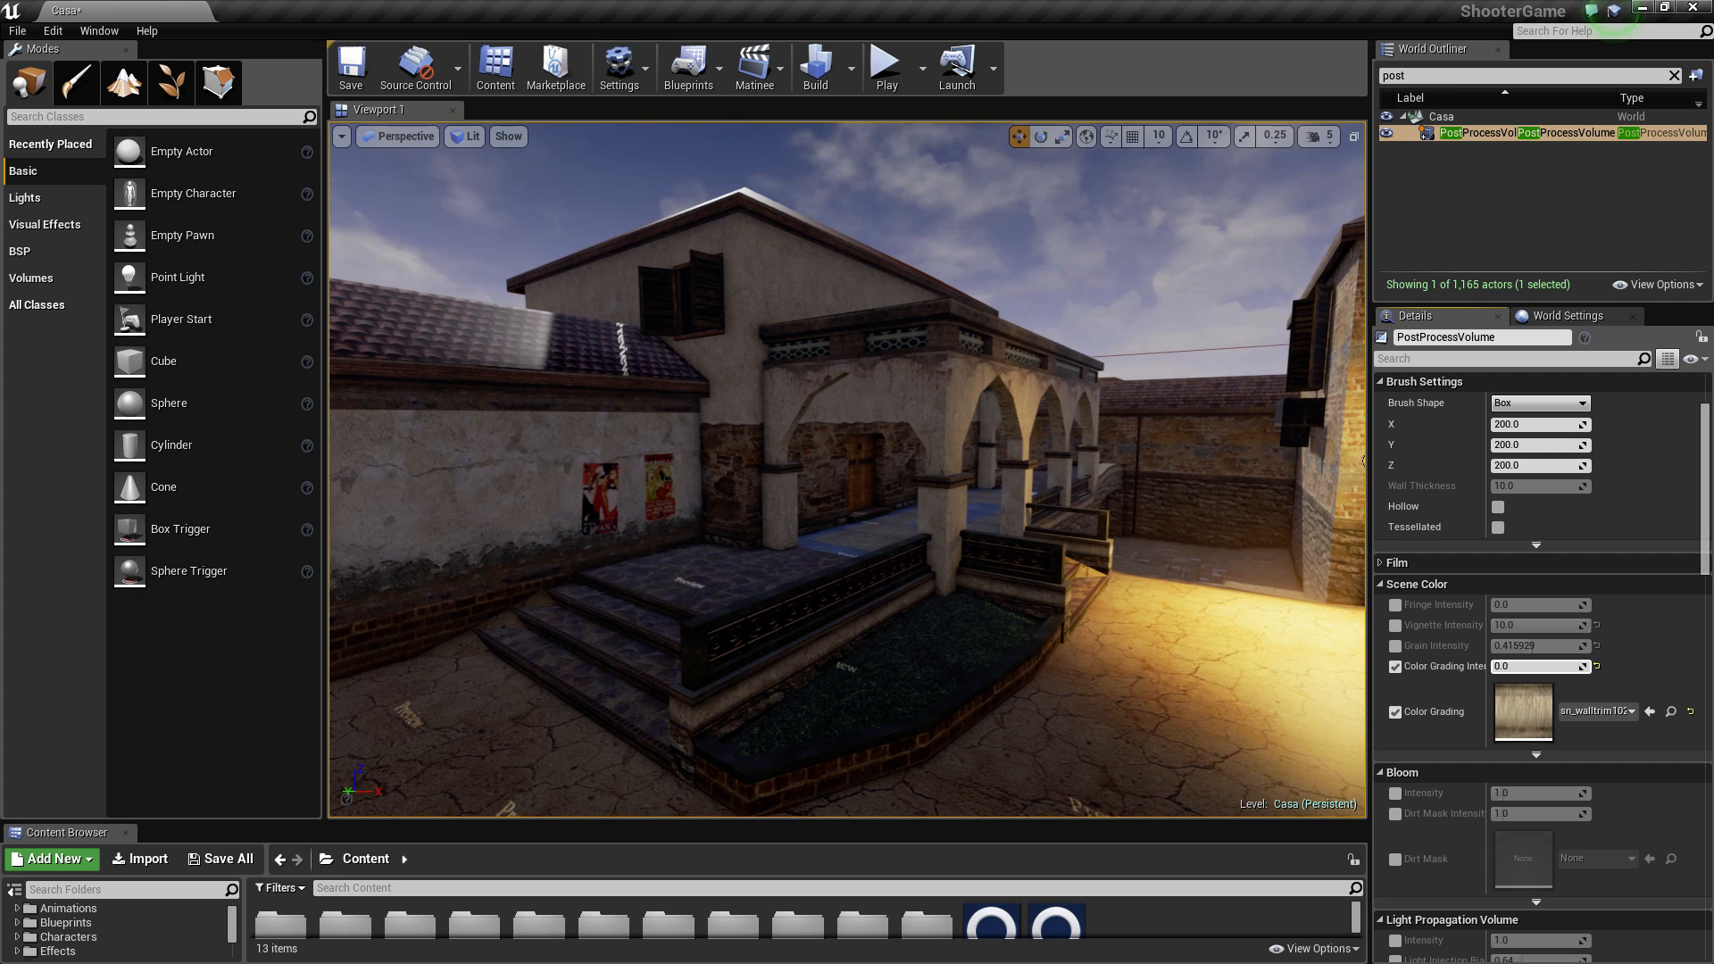
# Step: Replace the Color Grading texture with sn_window8int2
pyautogui.click(1606, 714)
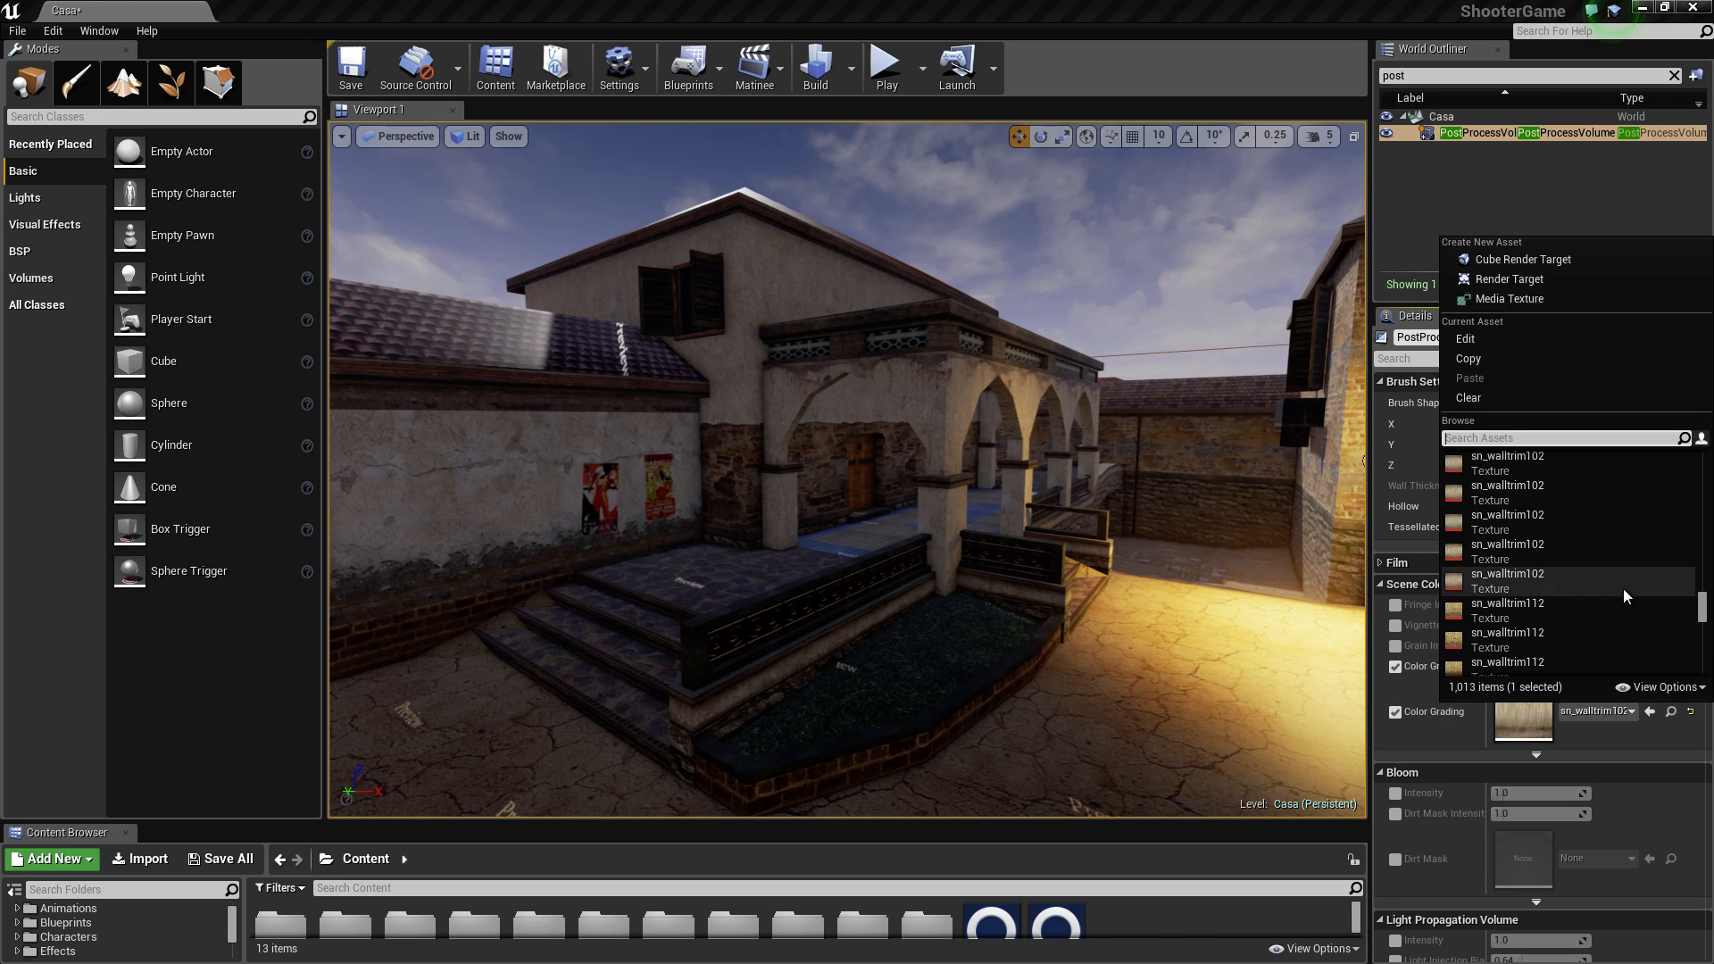
pyautogui.scroll(-5, 1615, 585)
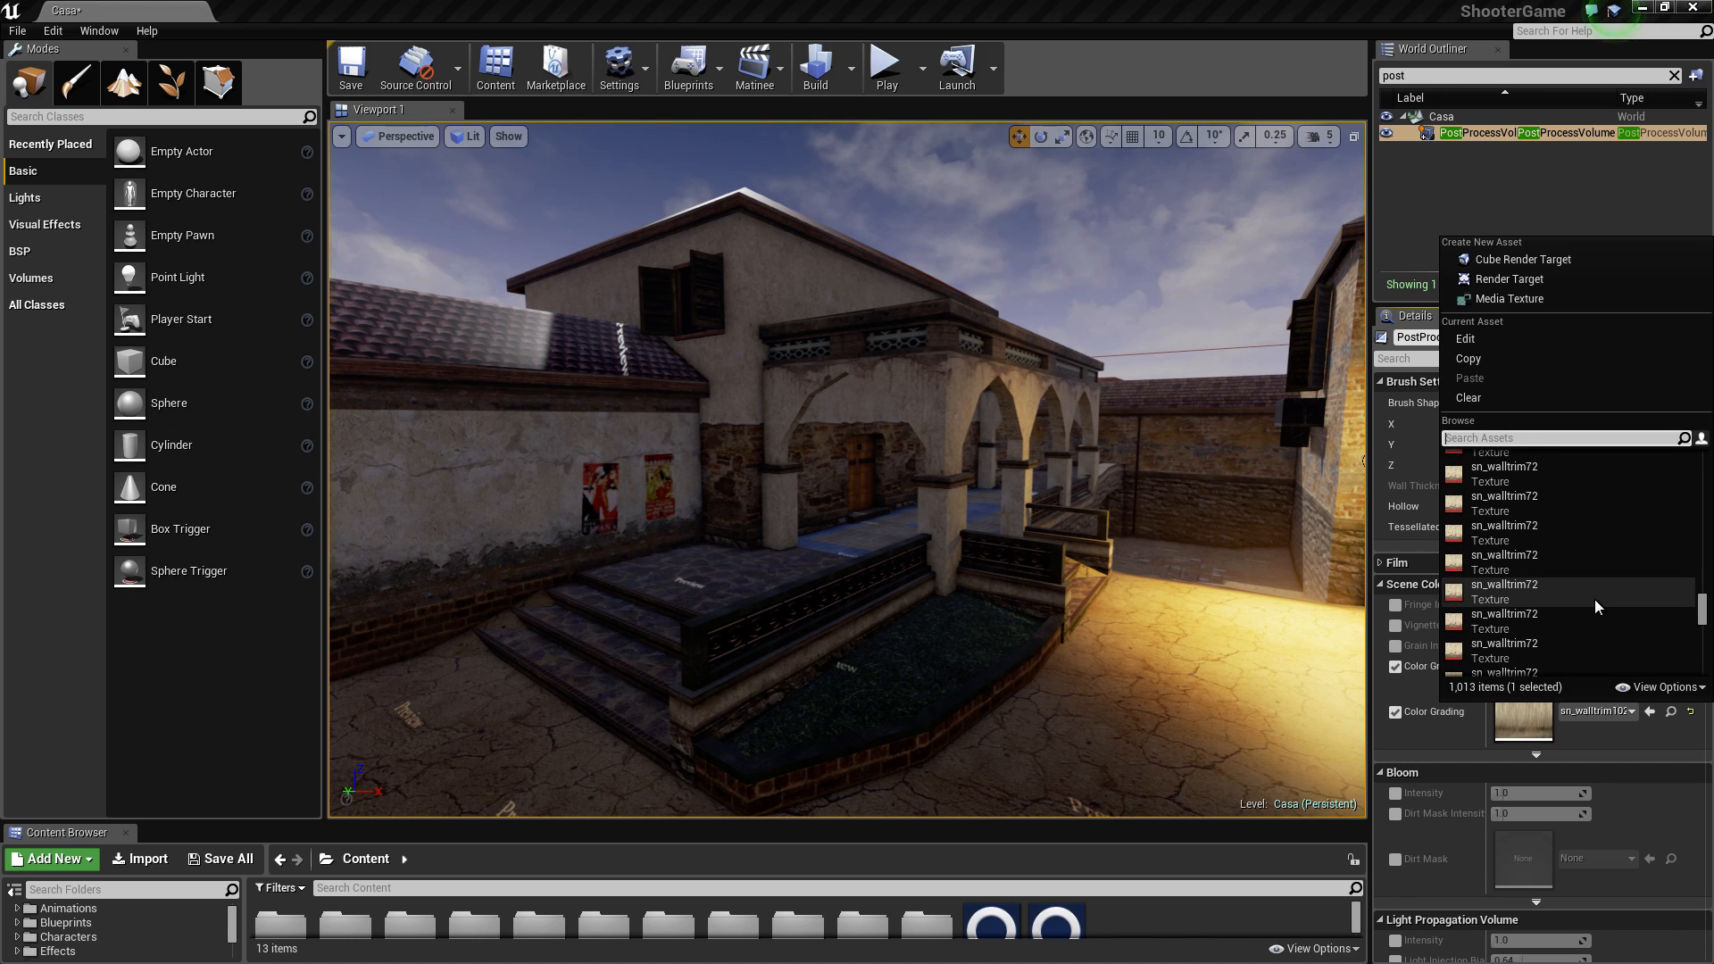
pyautogui.scroll(-5, 1588, 604)
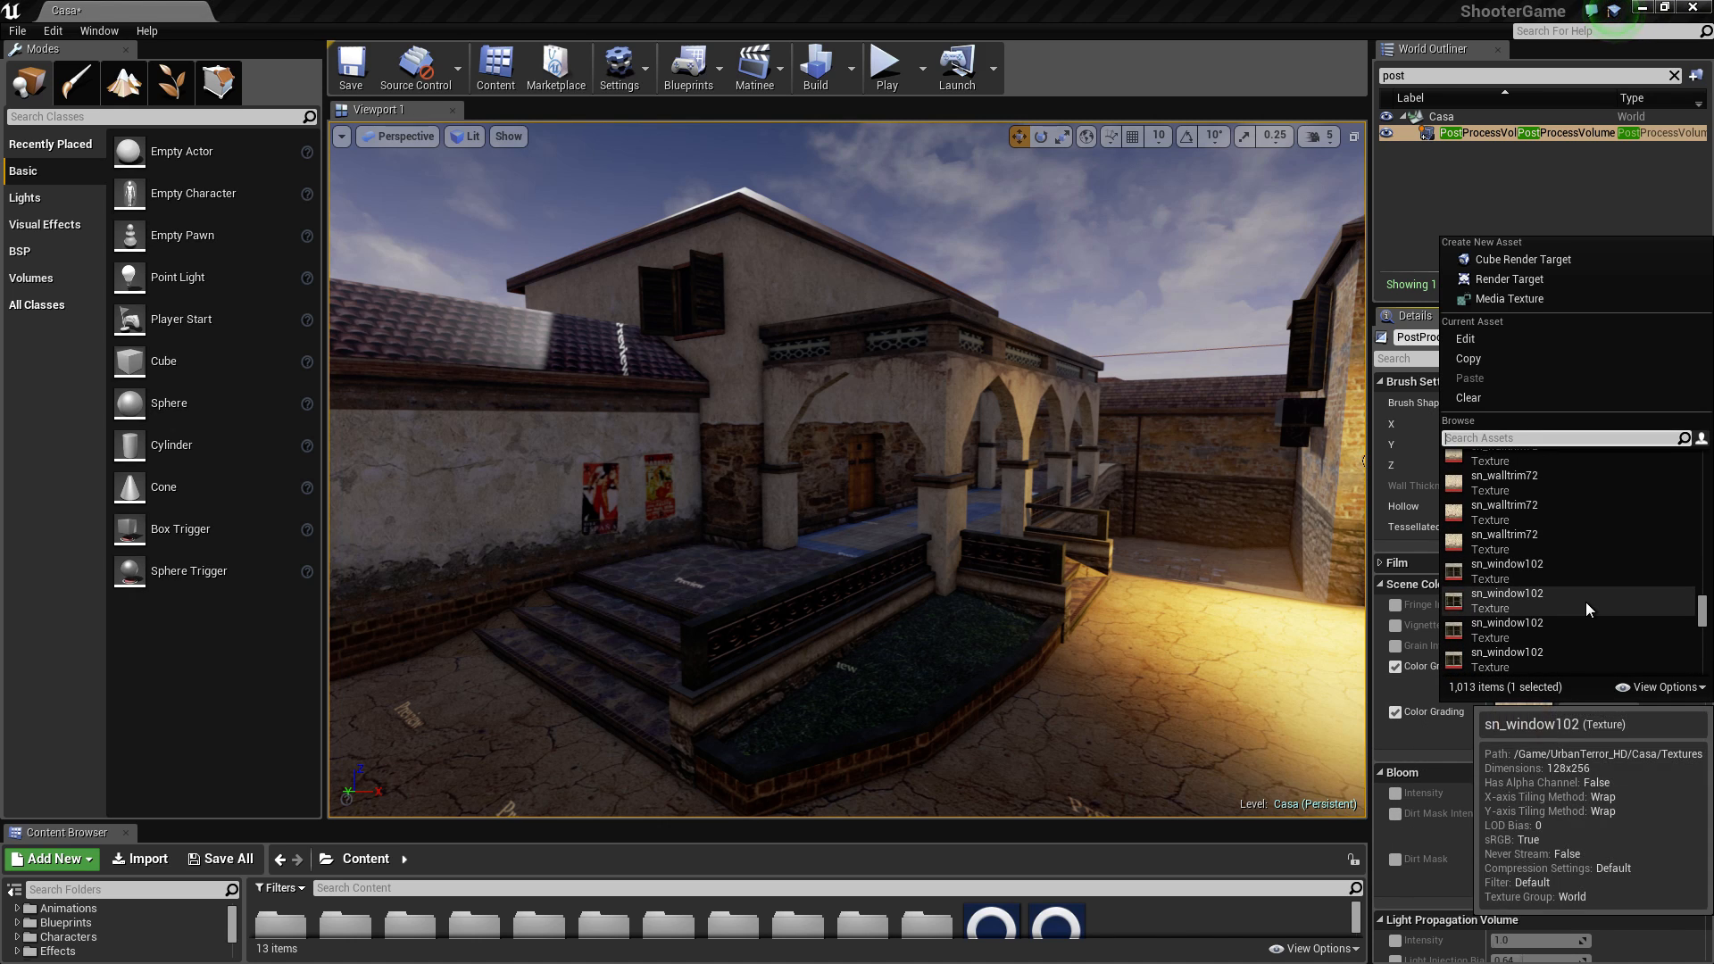
pyautogui.scroll(-5, 1586, 602)
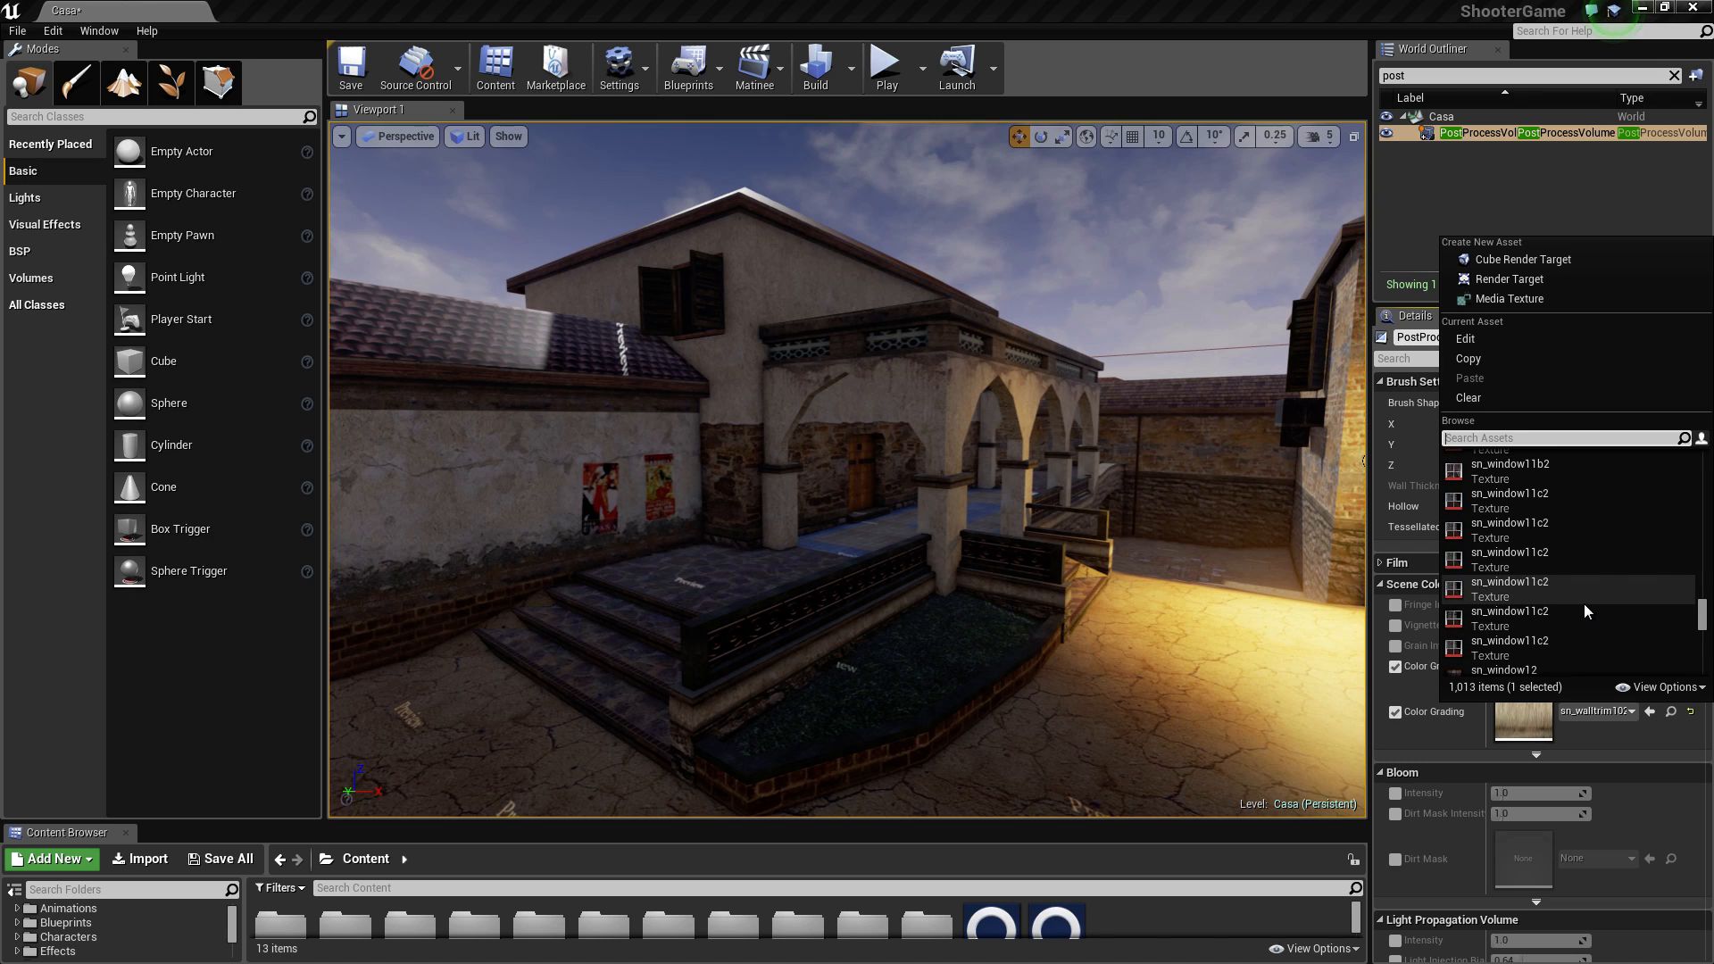
pyautogui.scroll(-3, 1584, 604)
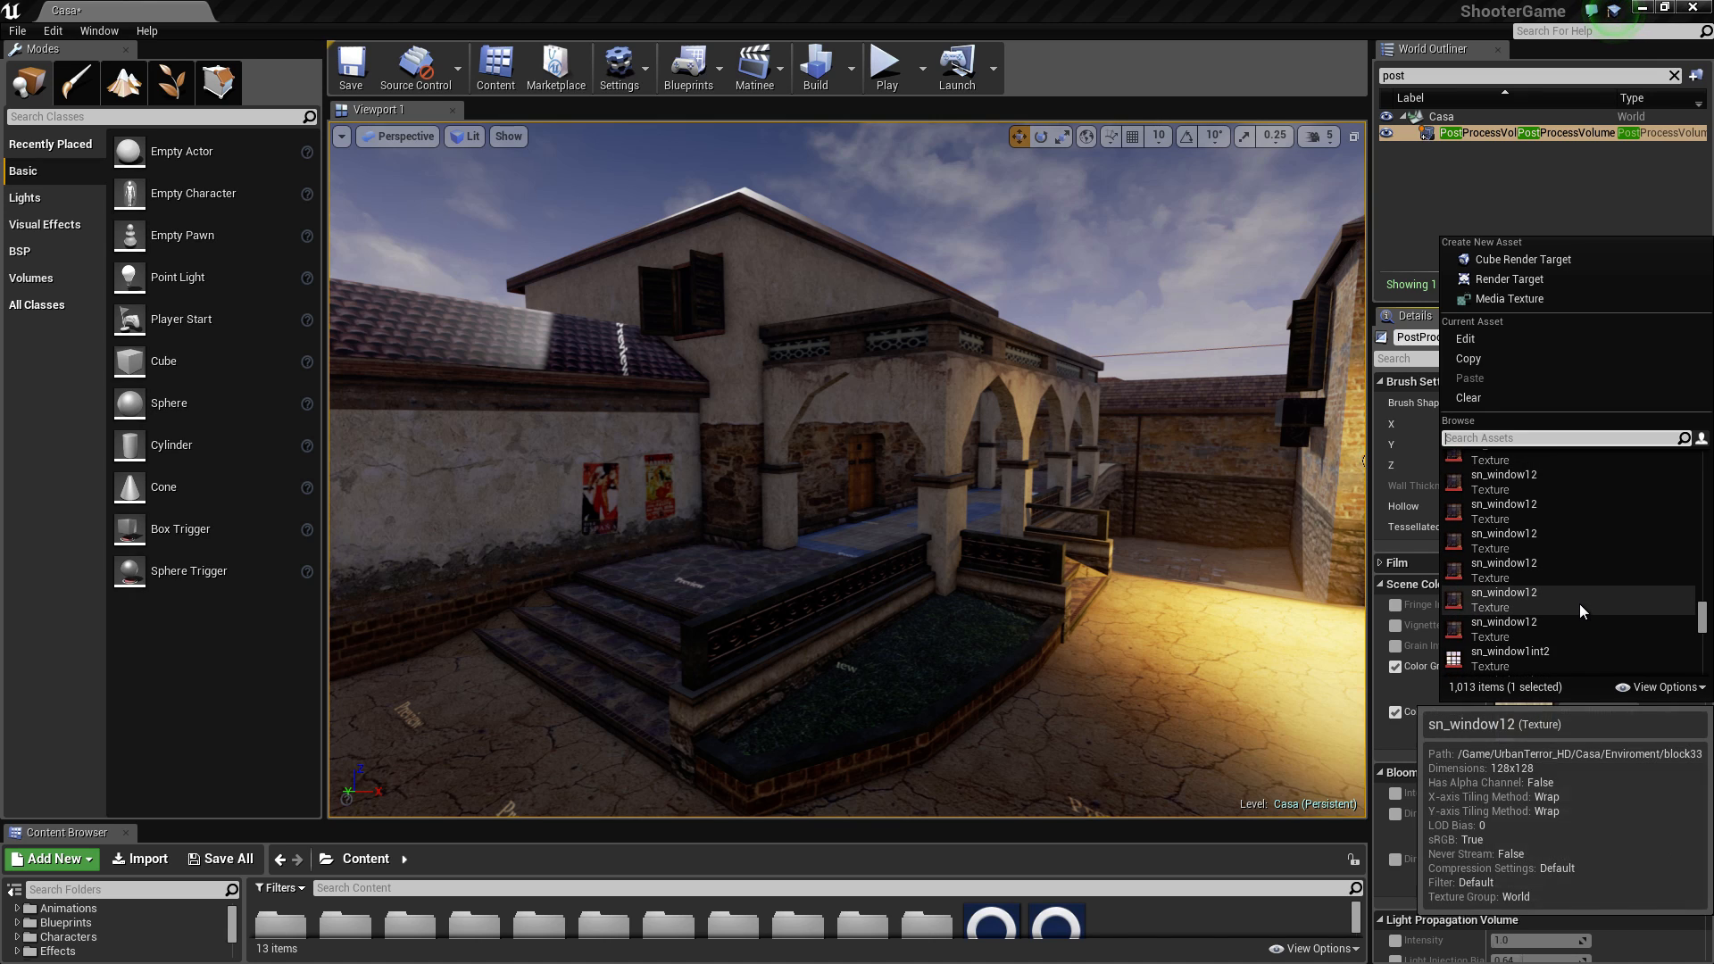
pyautogui.scroll(-6, 1578, 605)
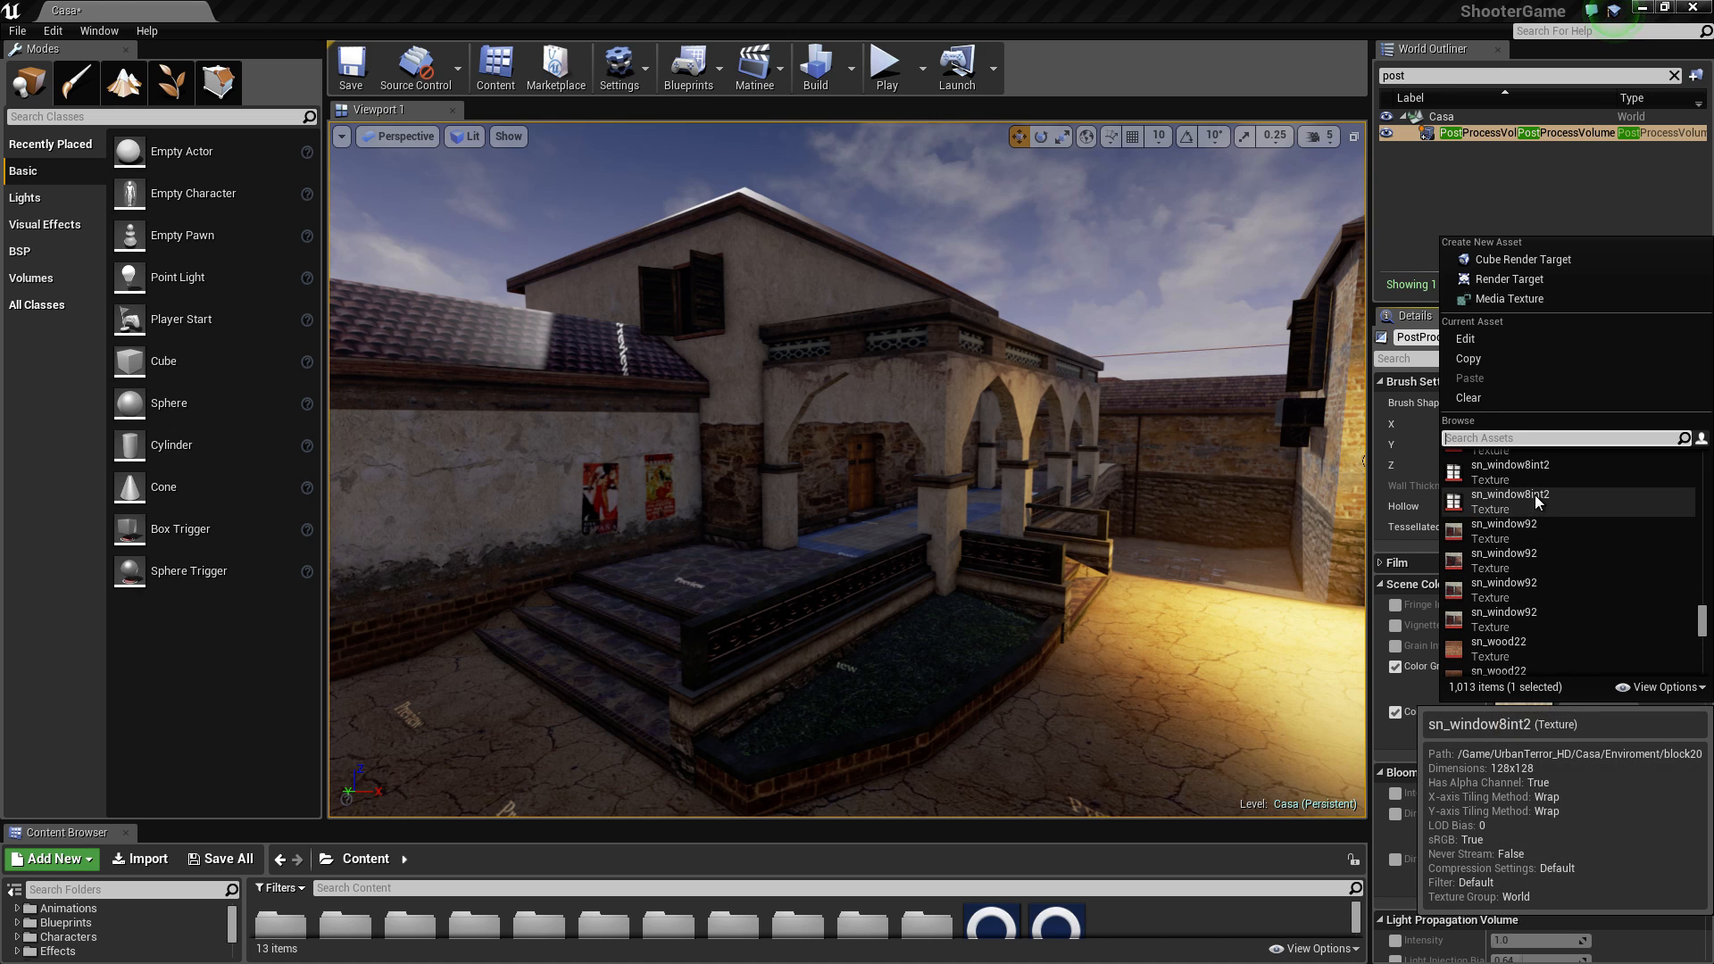
pyautogui.click(1535, 494)
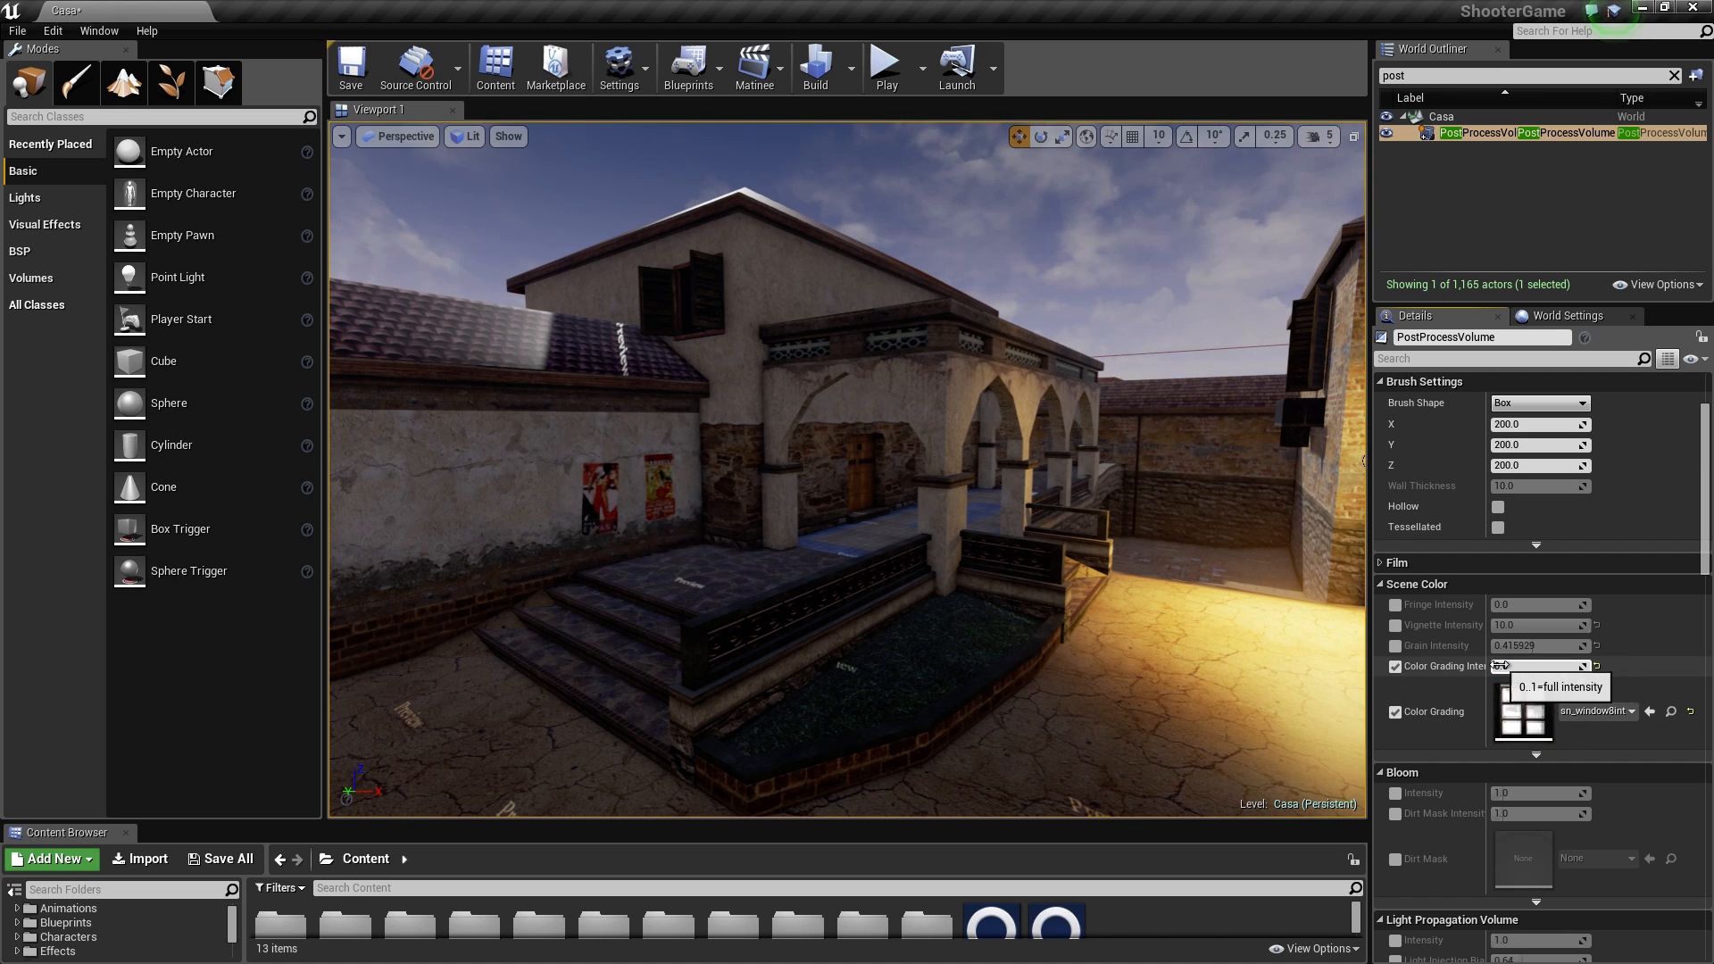
# Step: Try Color Grading Intensity at about 0.16 in the courtyard, and disable the Color Grading Intensity and Color Grading overrides
pyautogui.moveTo(1509, 667); pyautogui.dragTo(1533, 666)
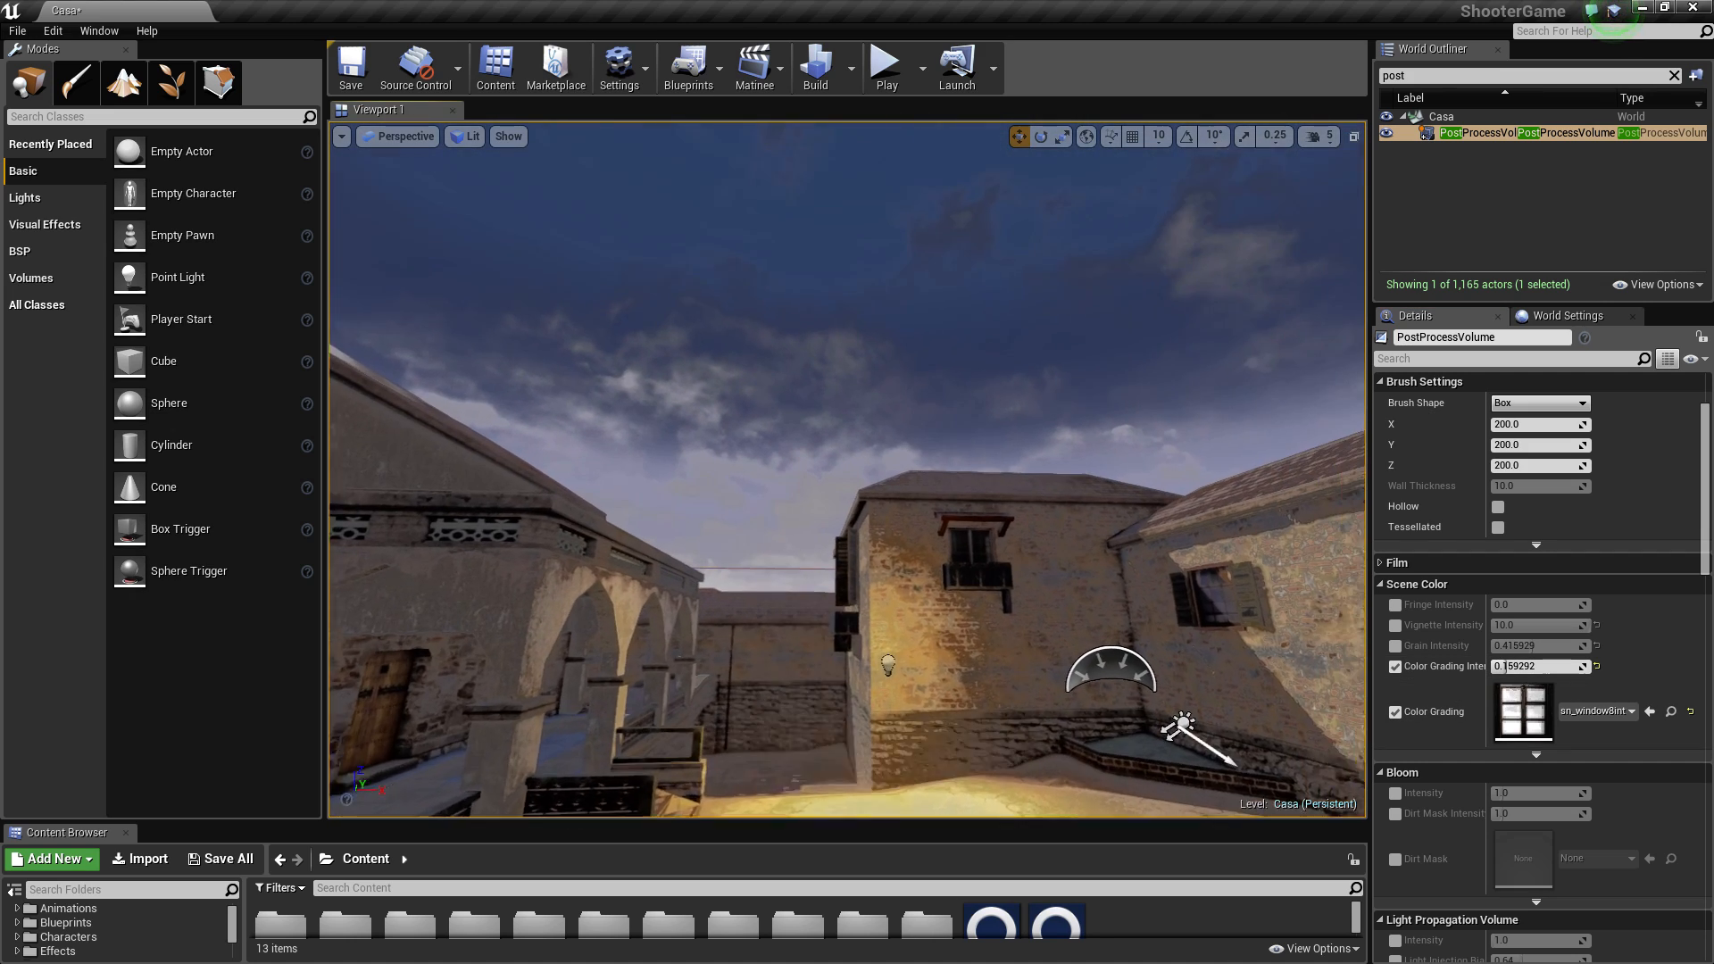
pyautogui.moveTo(937, 574); pyautogui.dragTo(937, 574, button='right')
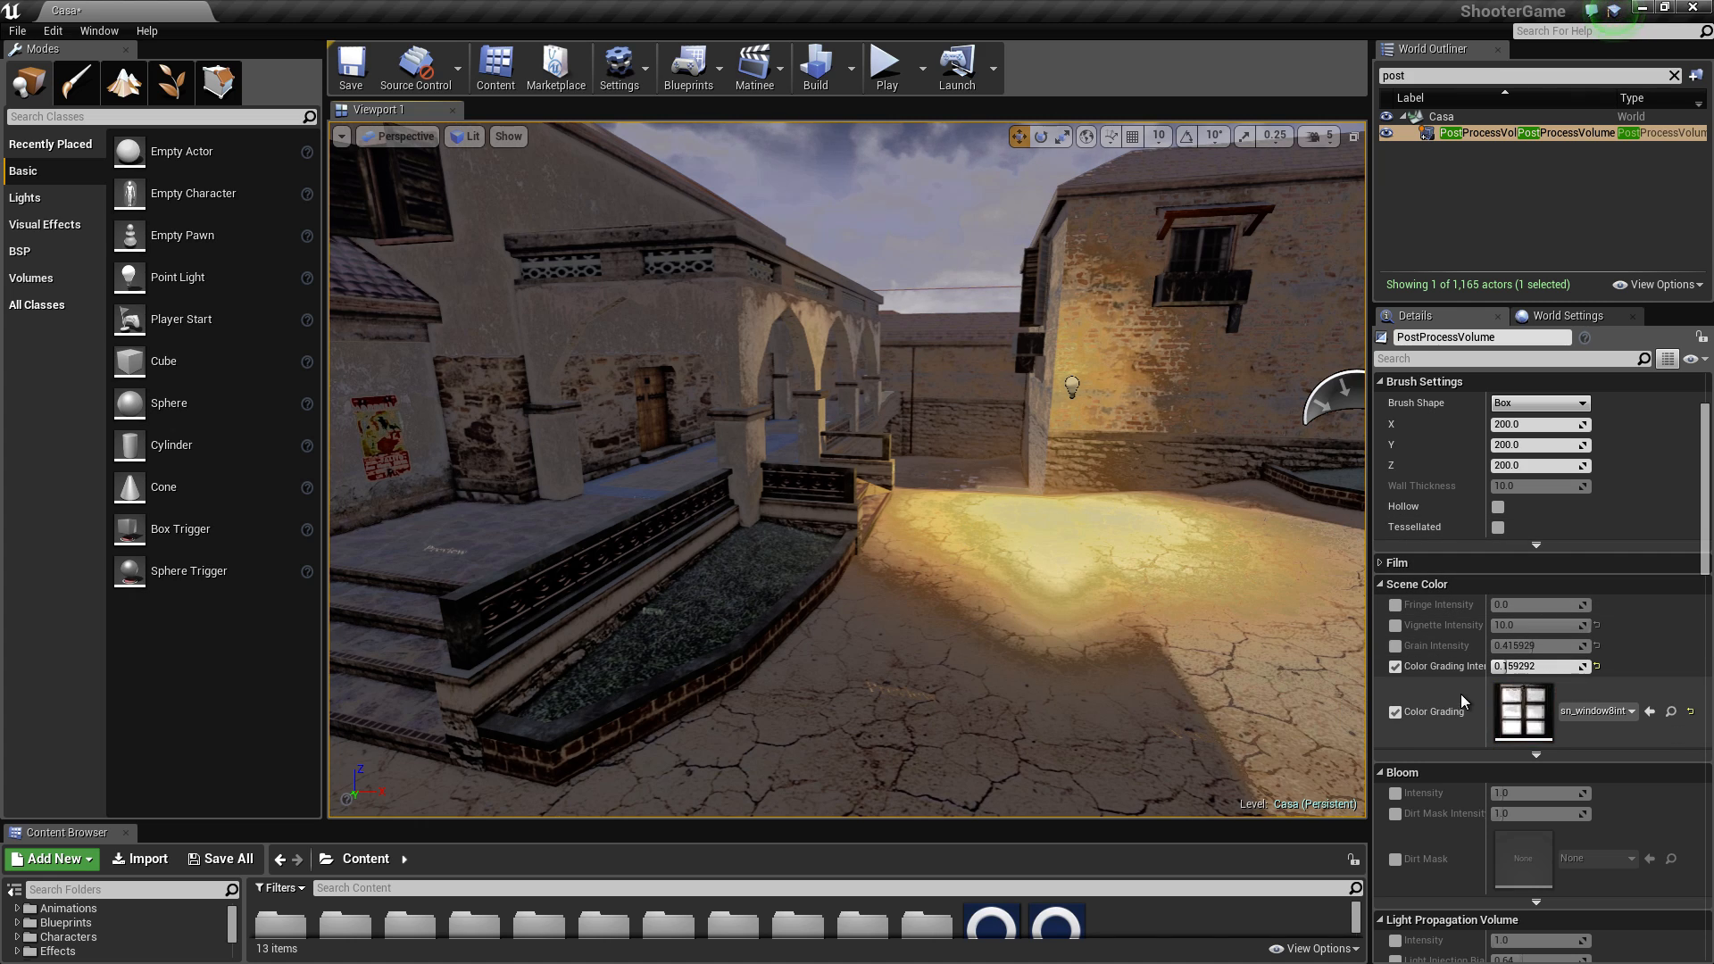
pyautogui.click(1397, 667)
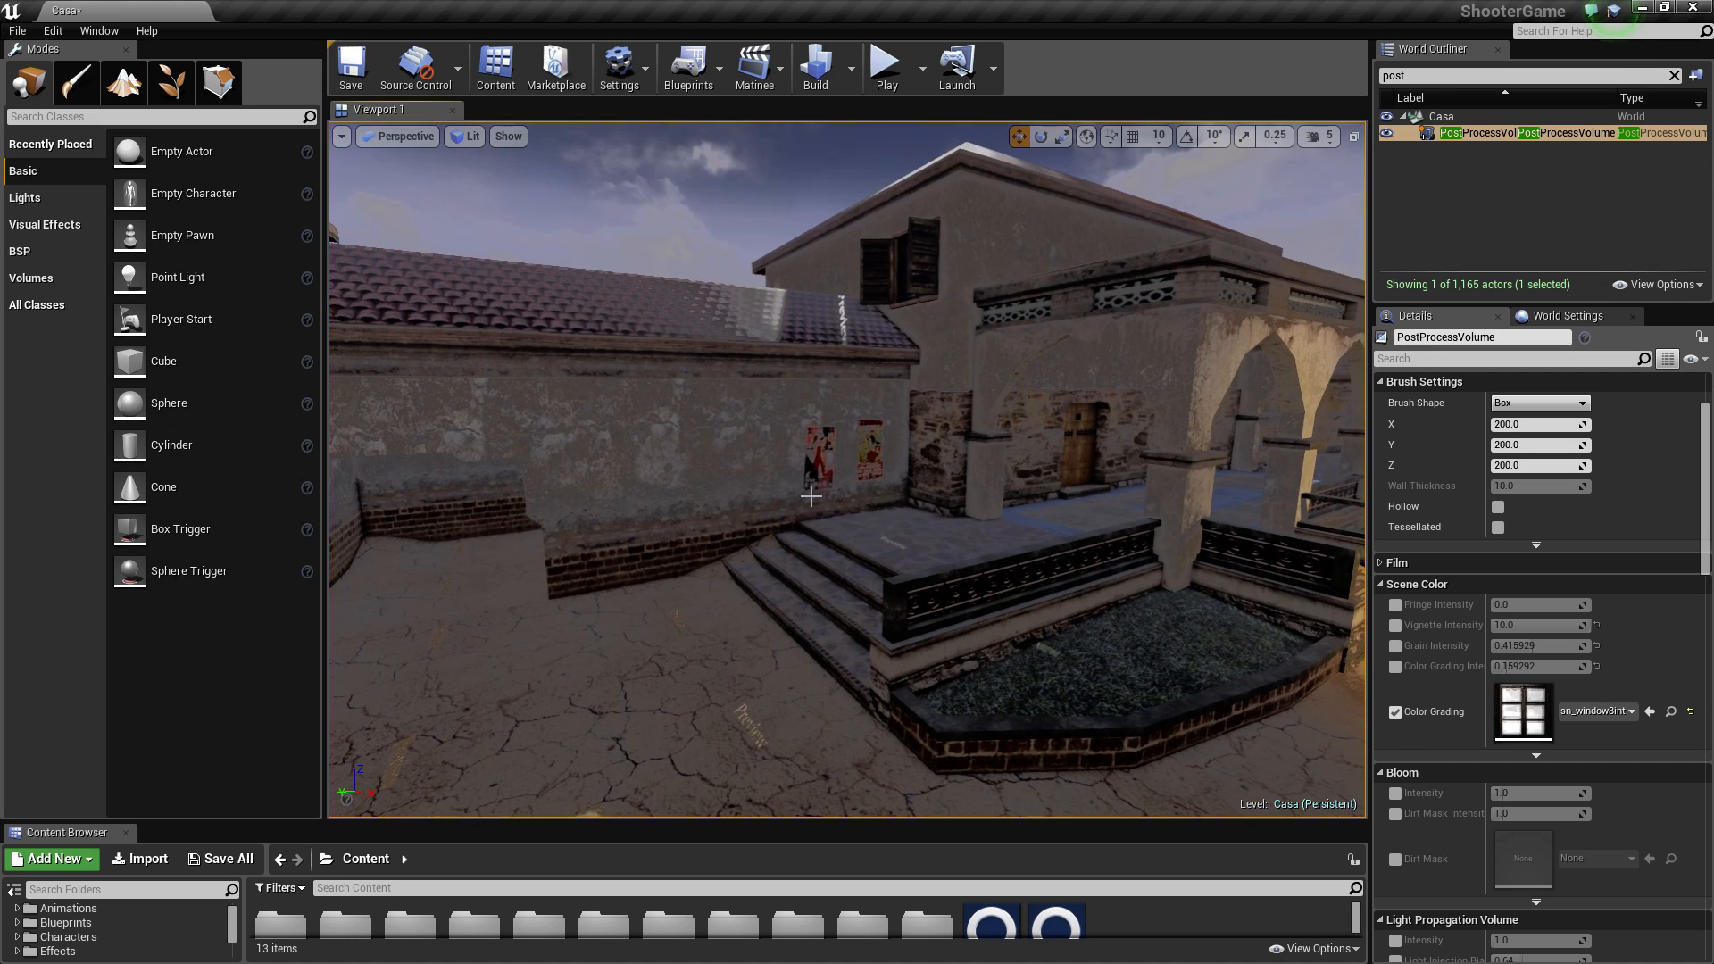
pyautogui.click(1395, 713)
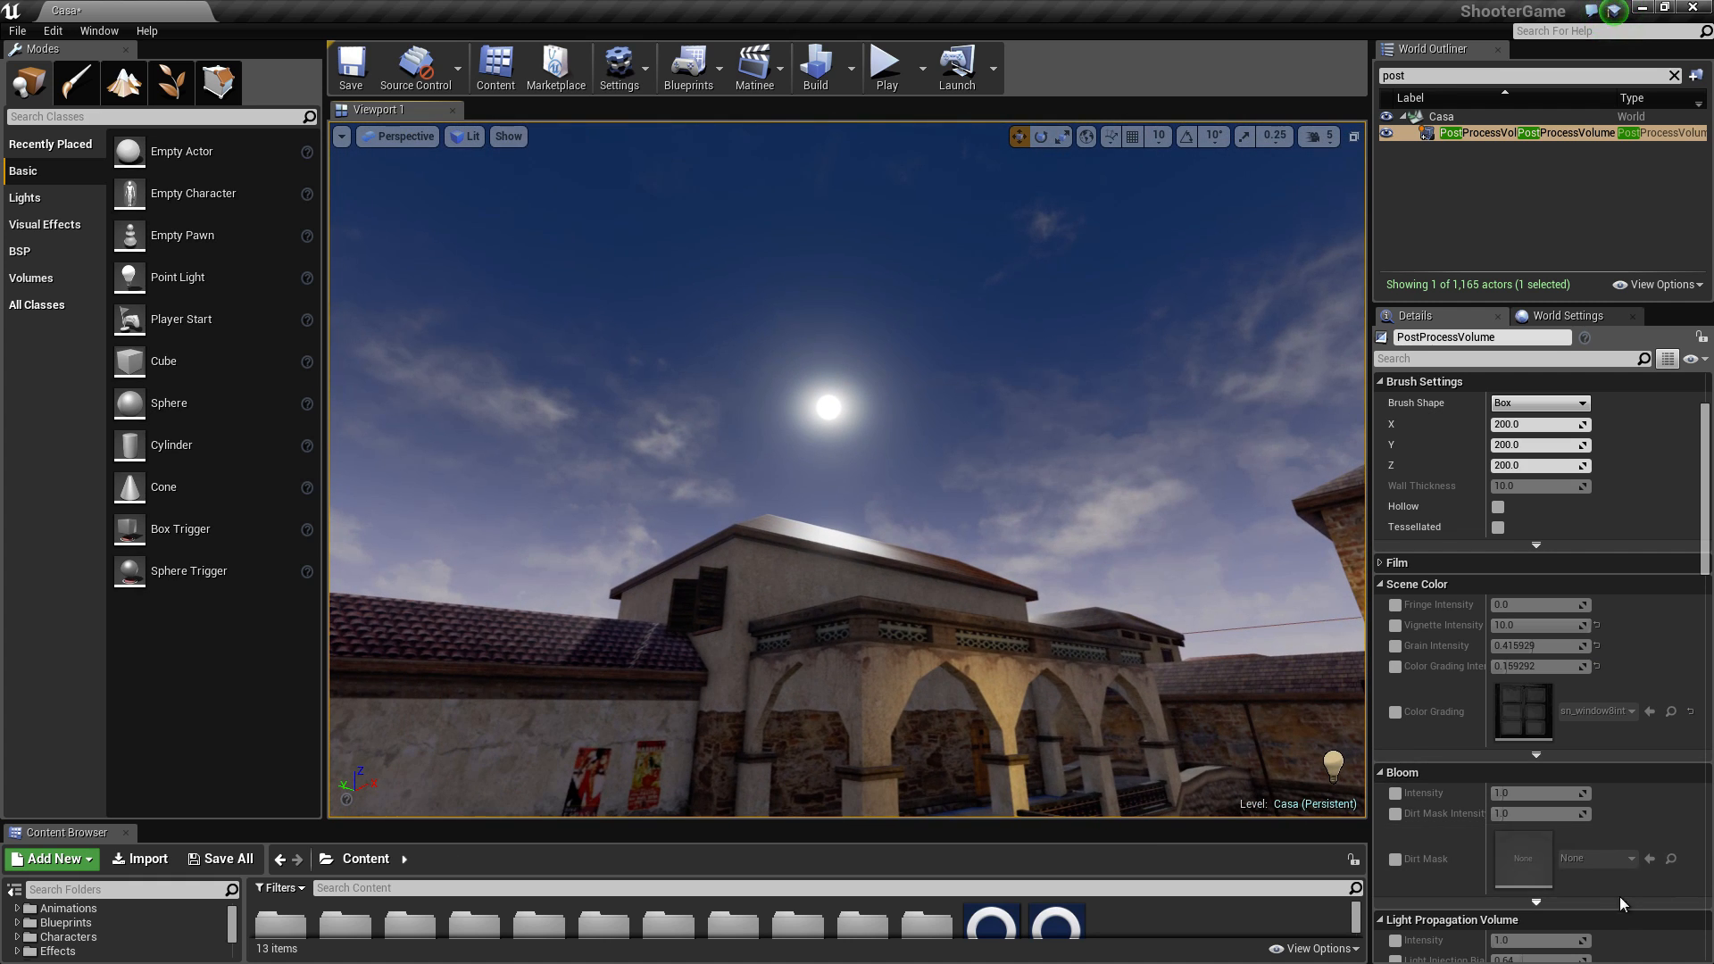
# Step: Enable the Bloom Intensity override, try about 7.58 with the sun in view, and disable the override
pyautogui.click(1395, 794)
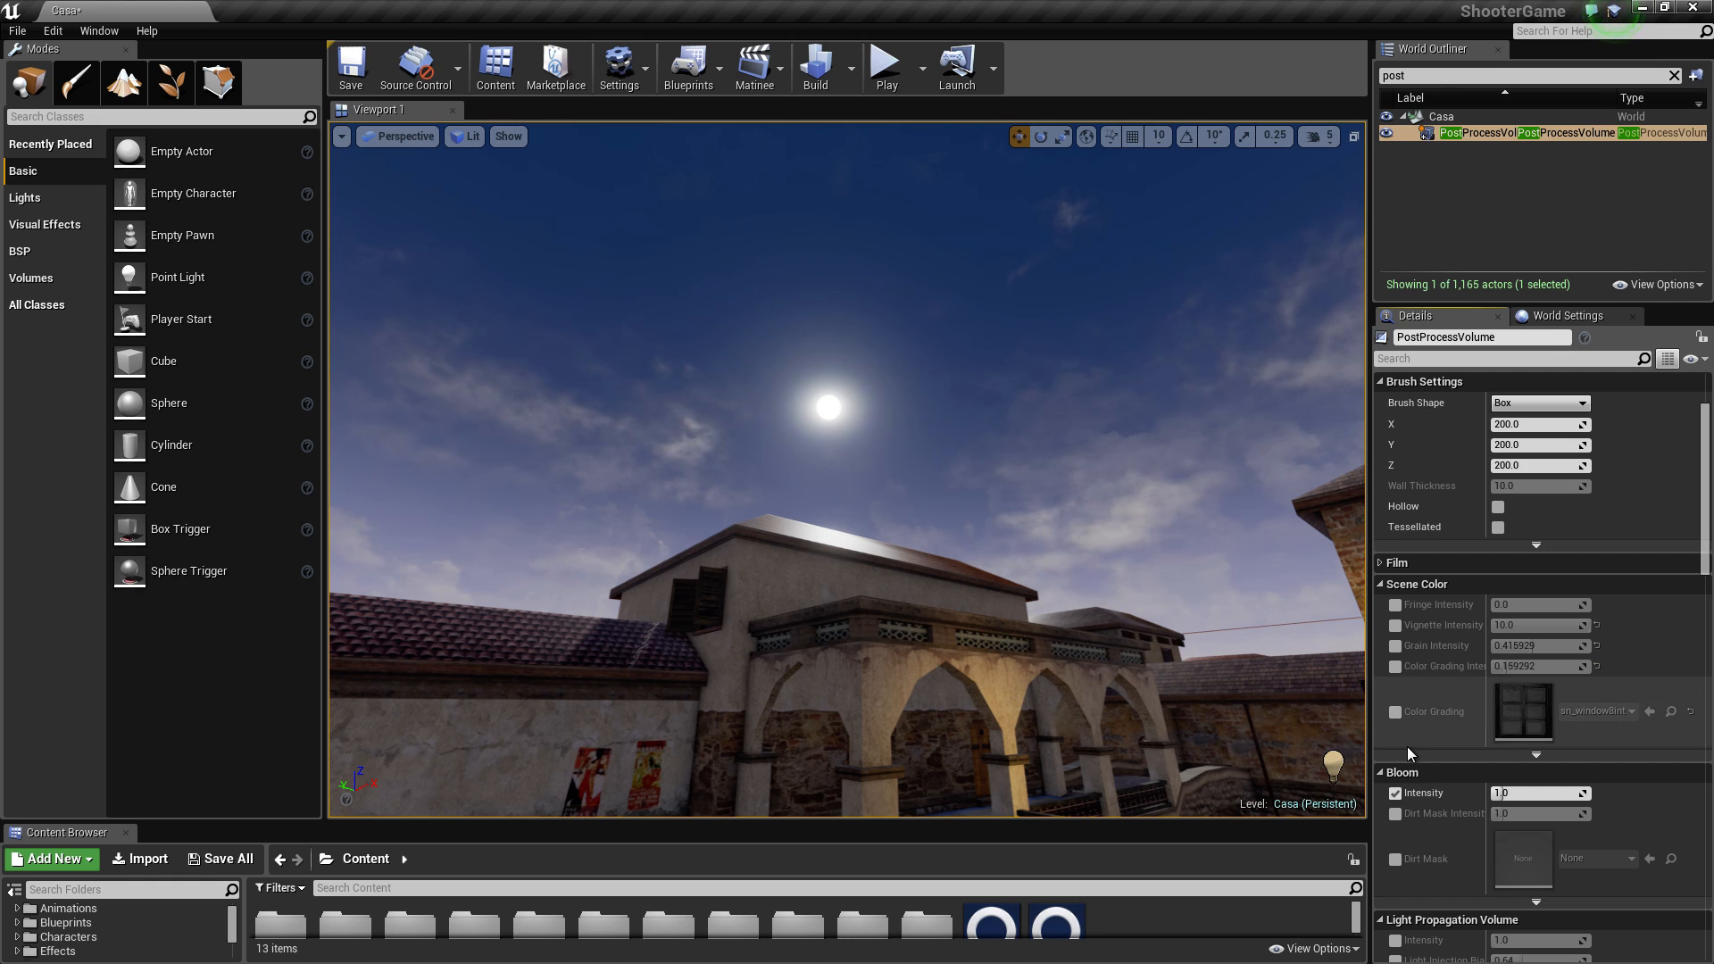
pyautogui.moveTo(1518, 793)
pyautogui.mouseDown()
pyautogui.moveTo(1607, 793)
pyautogui.moveTo(1536, 793)
pyautogui.mouseUp()
pyautogui.moveTo(1024, 394)
pyautogui.mouseDown(button='right')
pyautogui.moveTo(983, 411)
pyautogui.moveTo(1025, 394)
pyautogui.mouseUp(button='right')
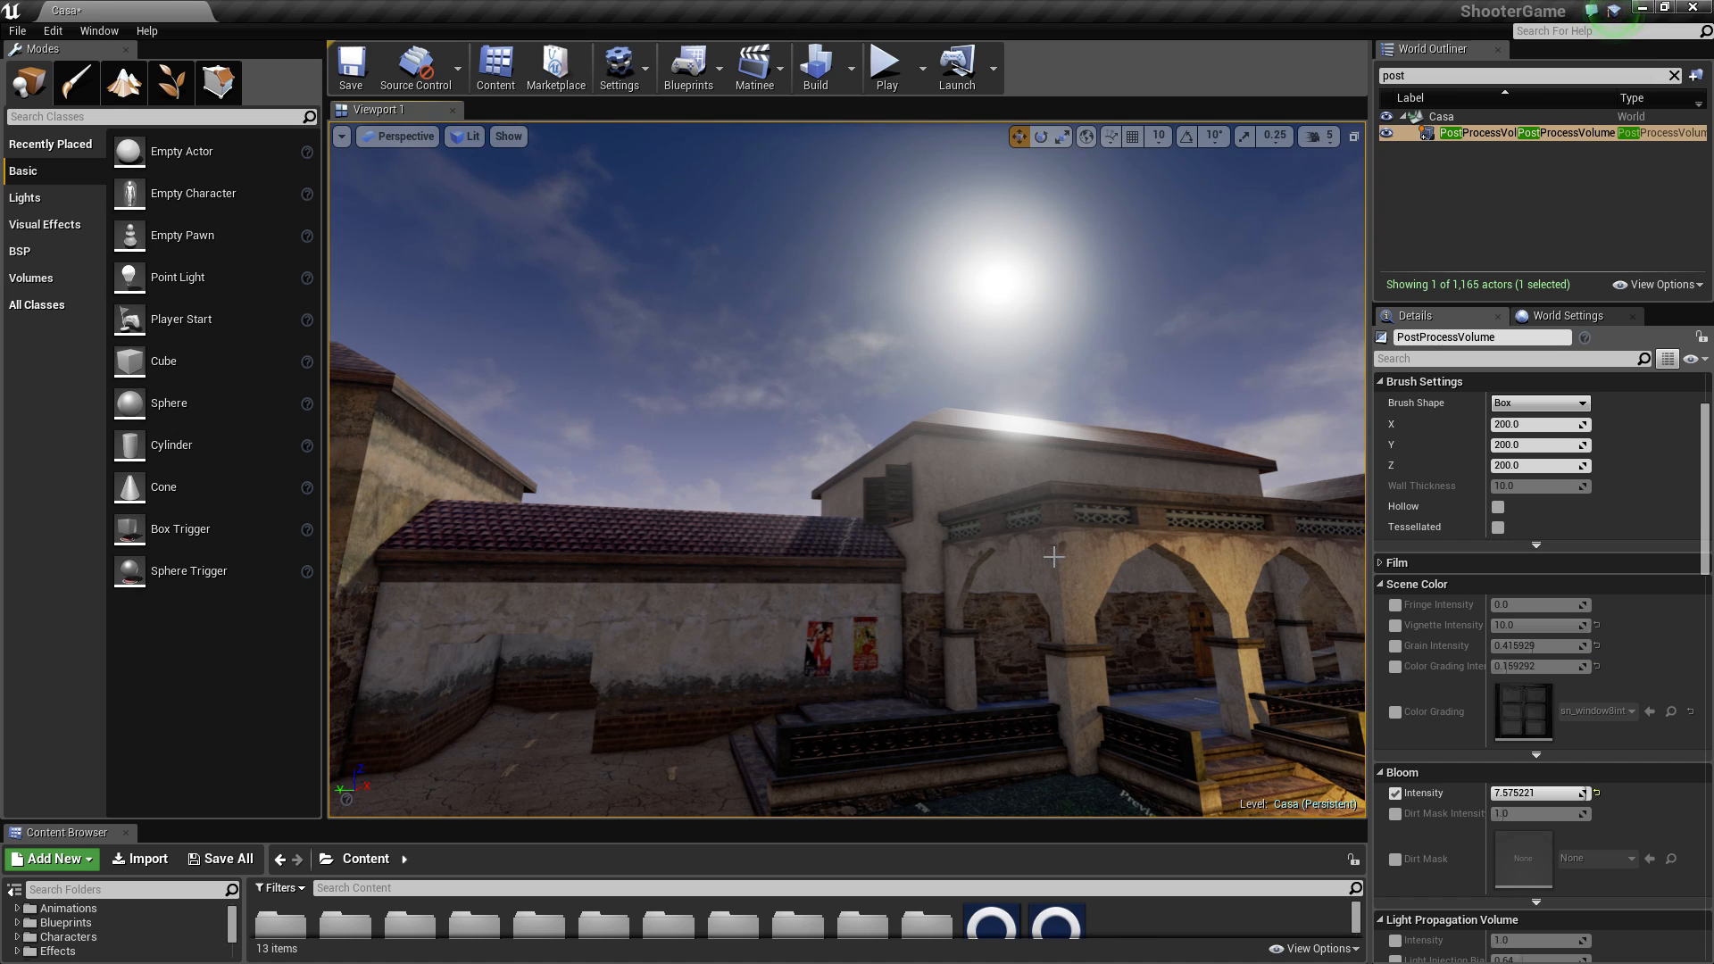
pyautogui.scroll(-2, 1574, 656)
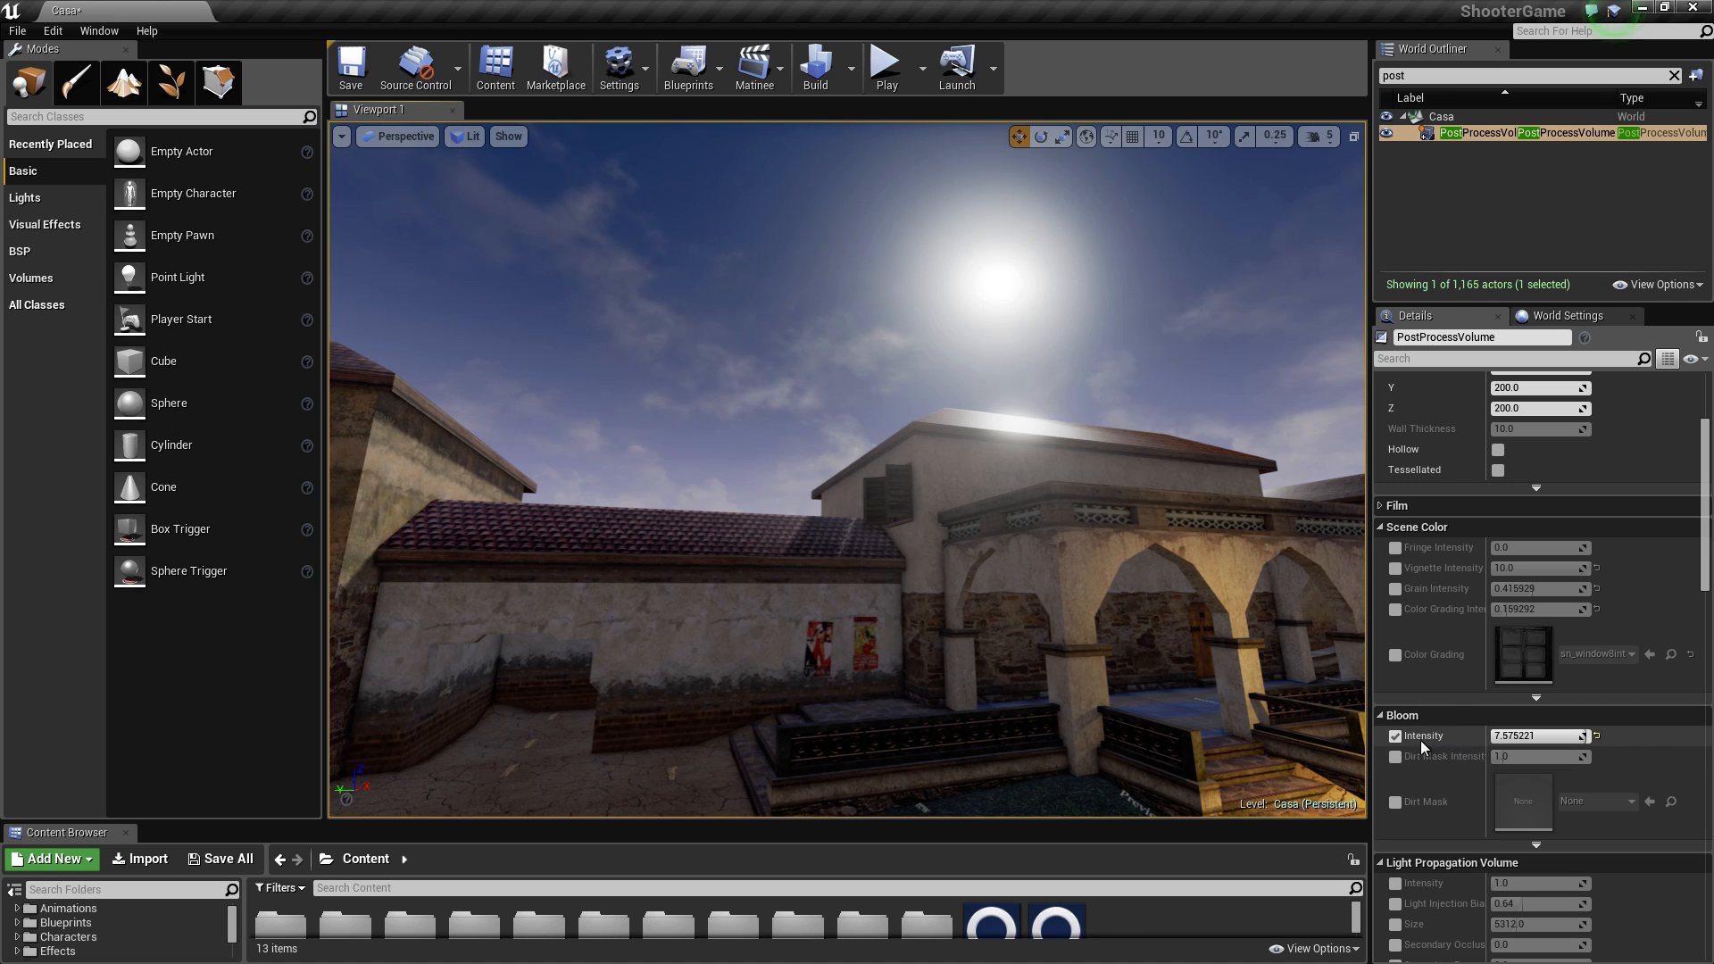
pyautogui.click(1395, 737)
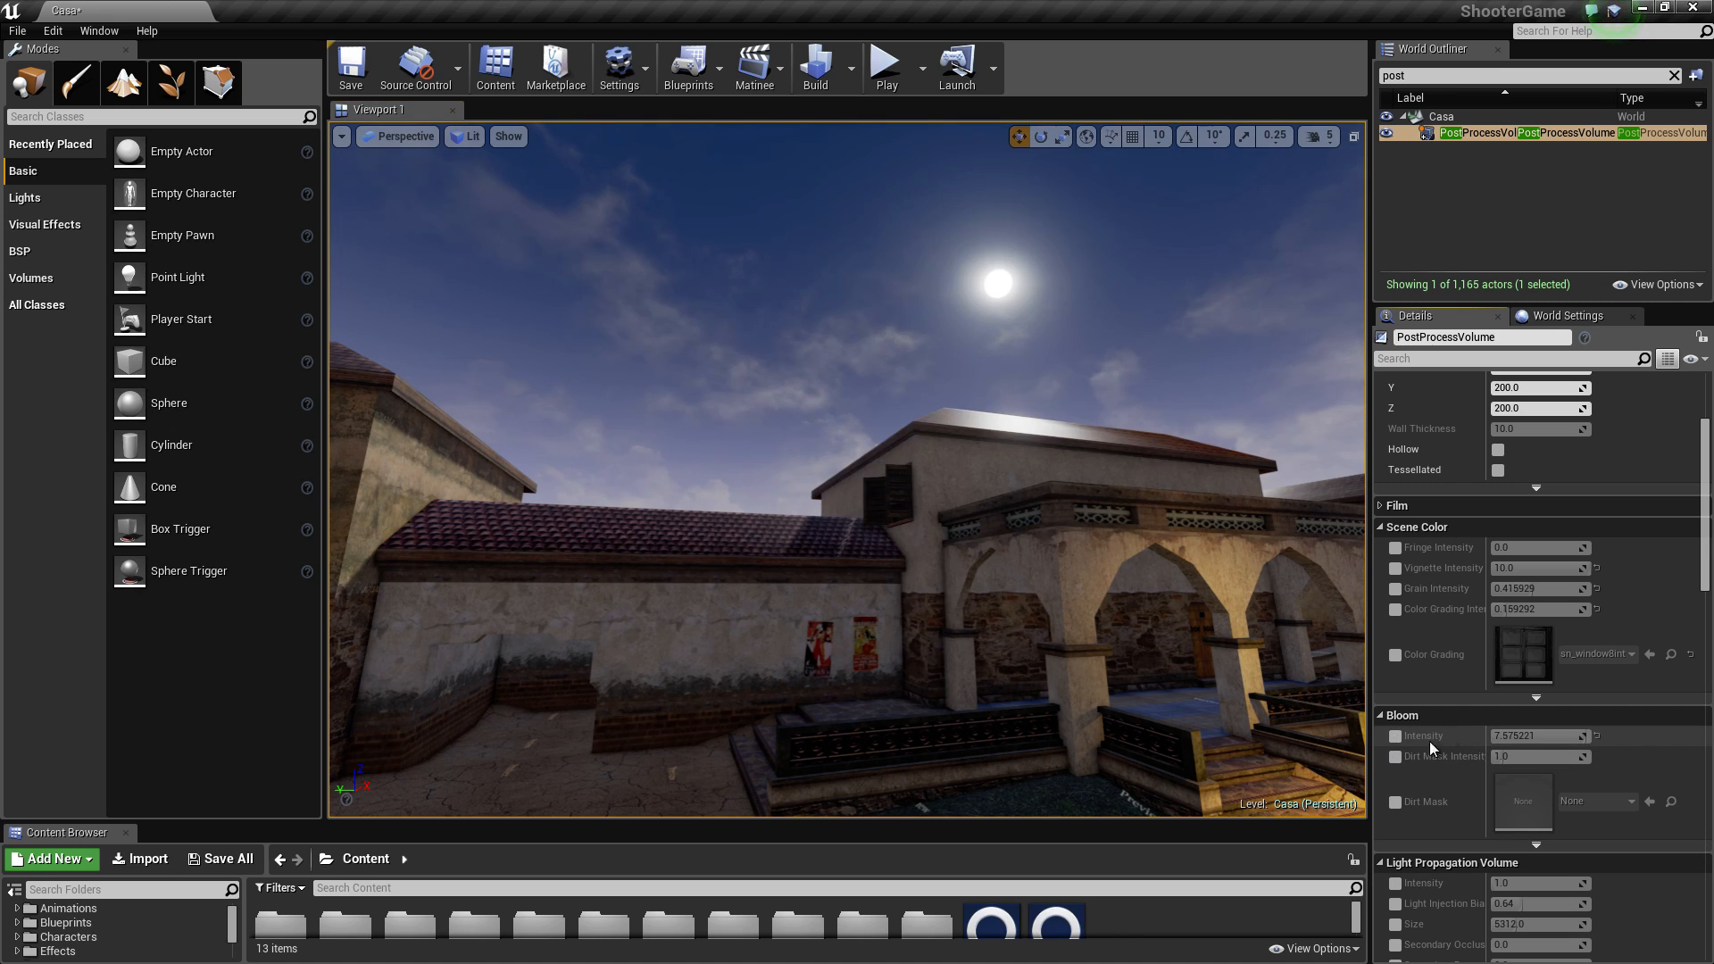
# Step: Enable the Light Propagation Volume overrides with Intensity at about 0.71 and Light Injection Bias at about 1.06
pyautogui.scroll(-2, 1584, 650)
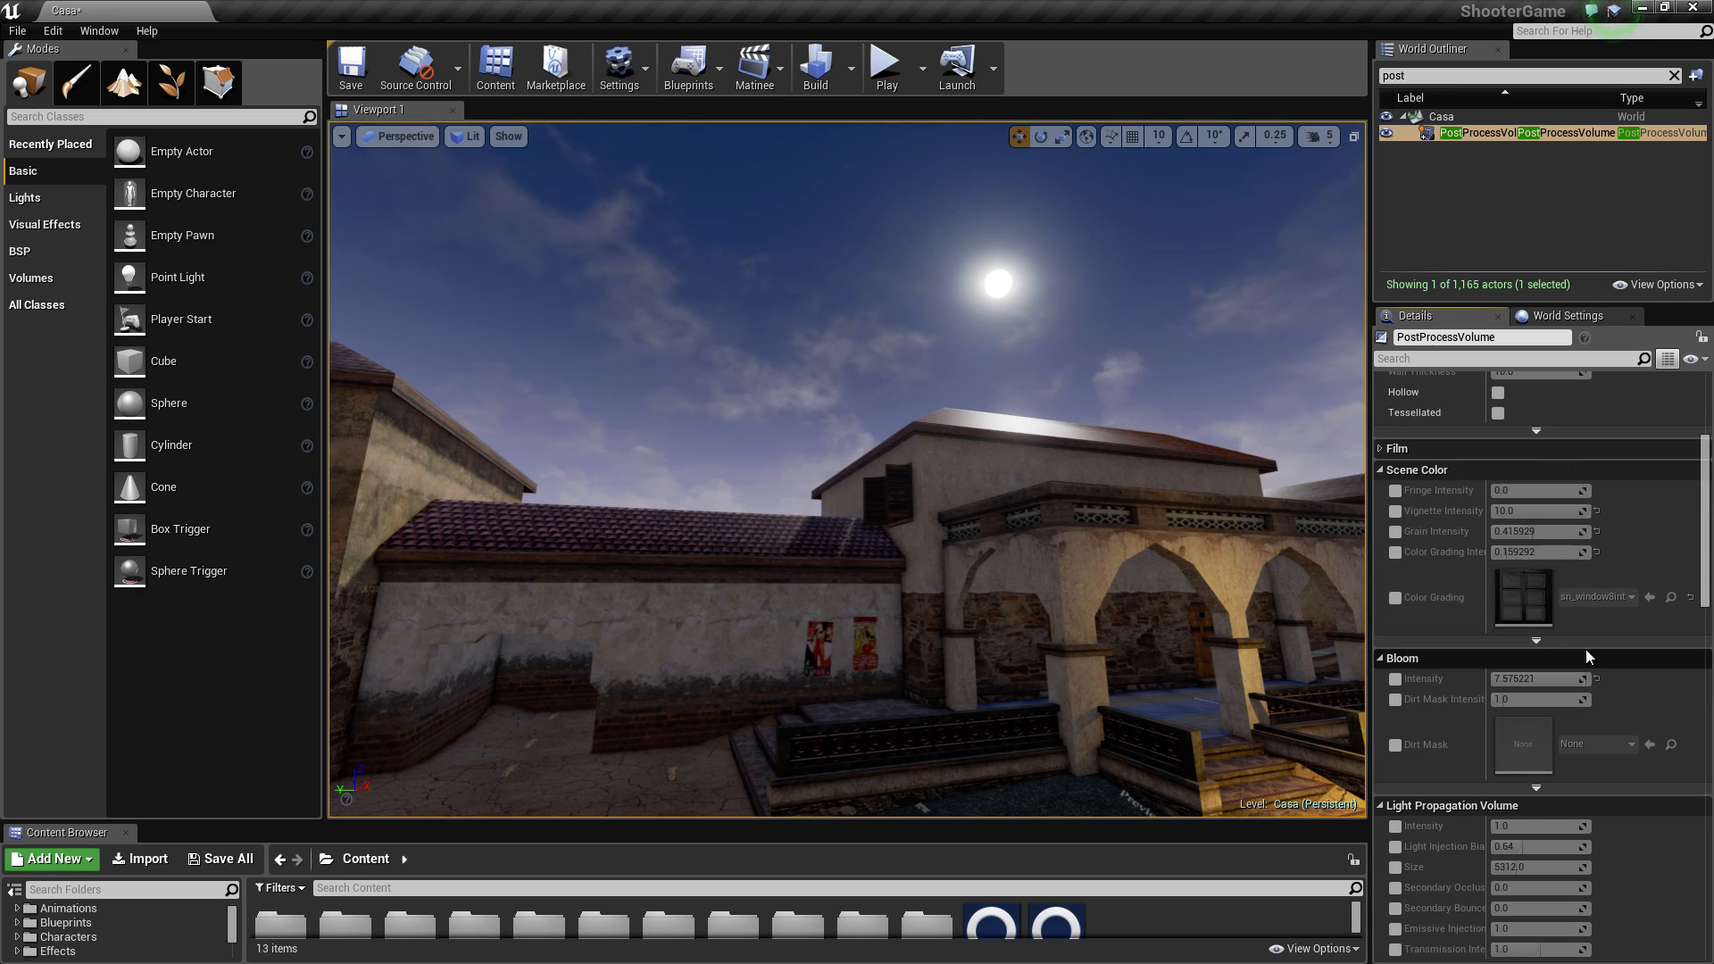
pyautogui.scroll(-6, 1588, 652)
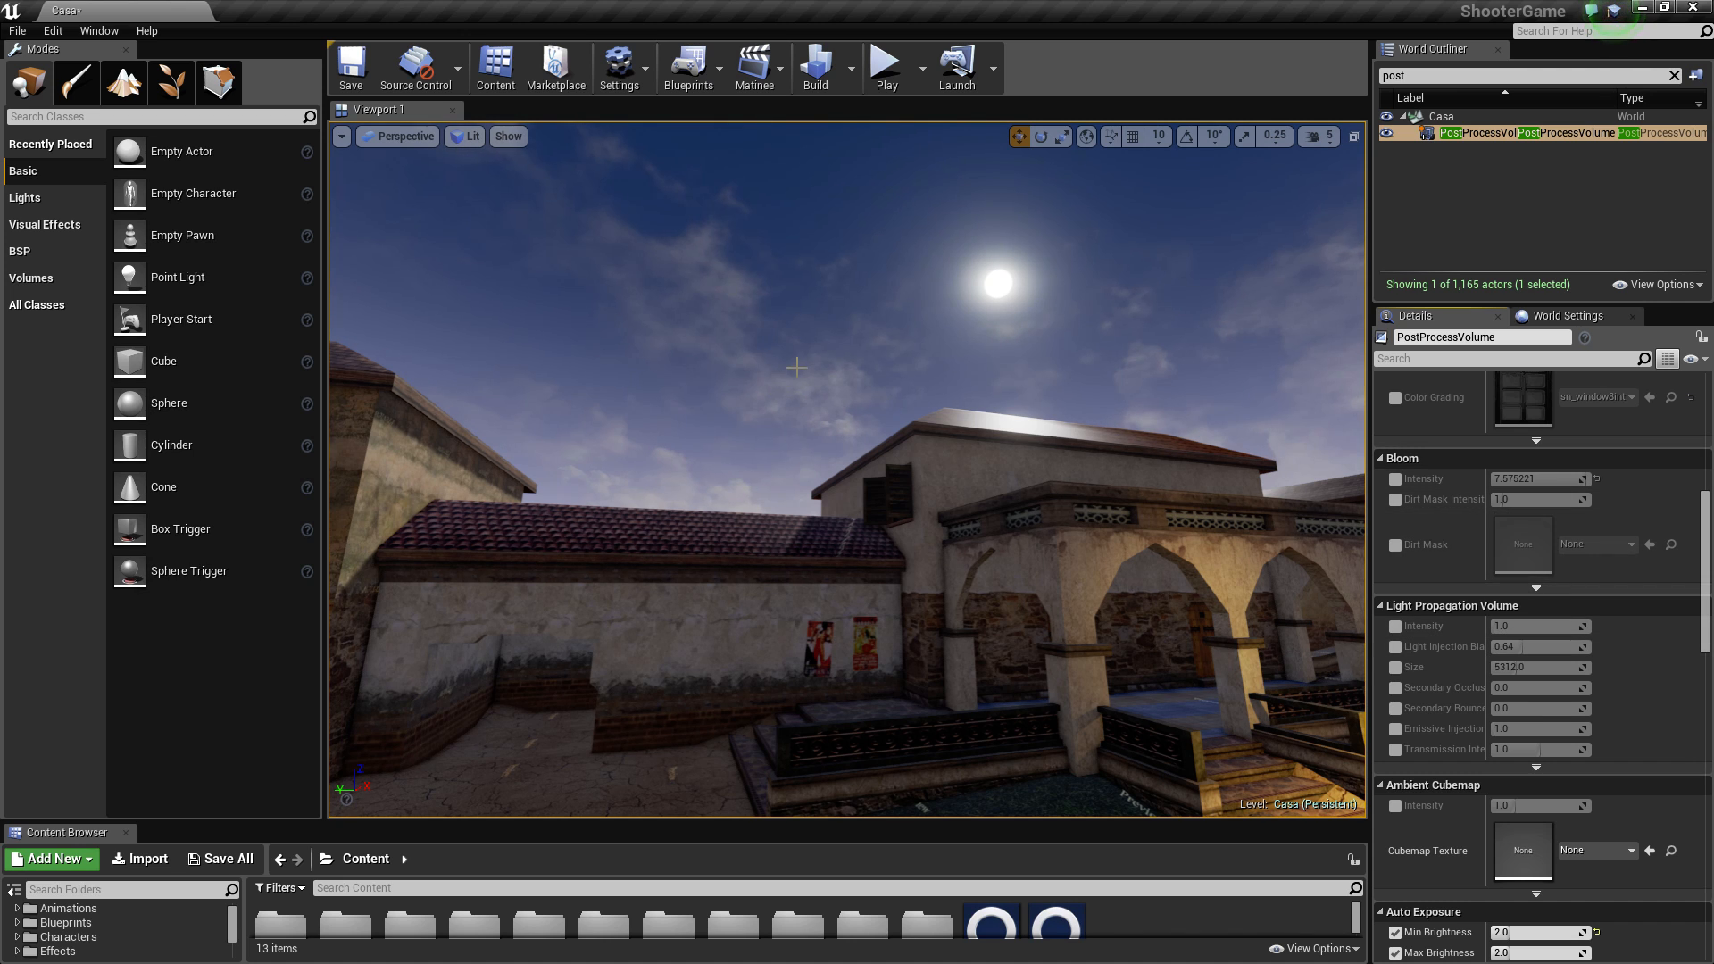
pyautogui.moveTo(797, 367); pyautogui.dragTo(828, 423, button='right')
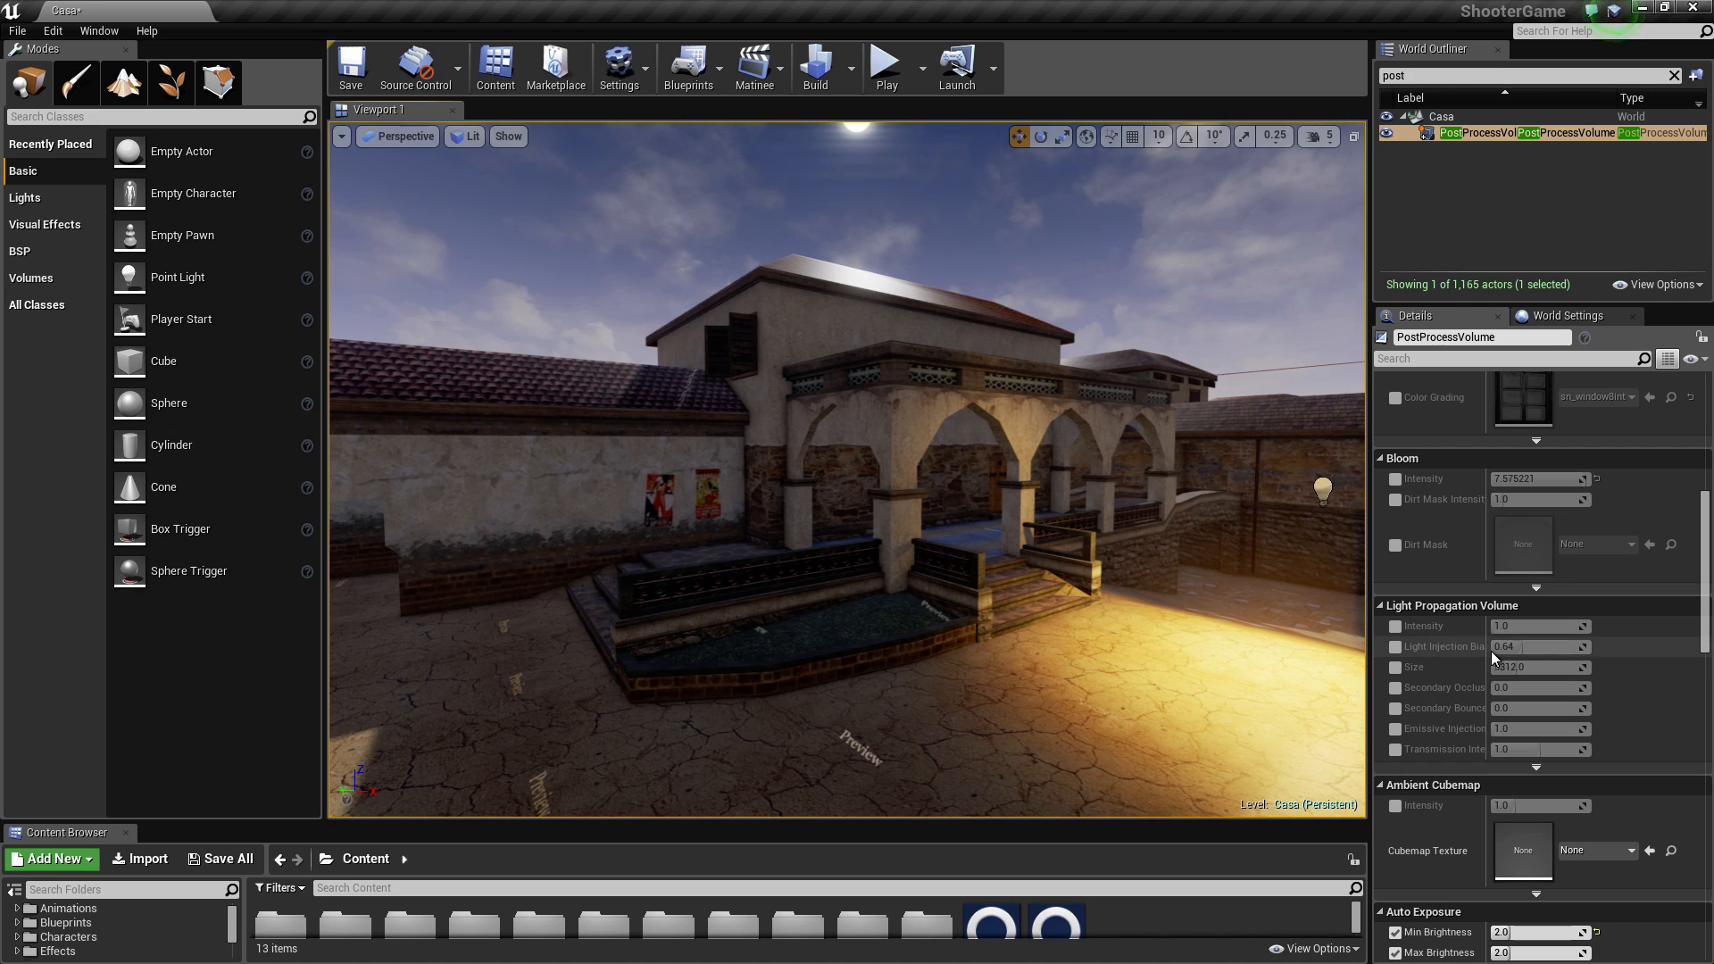
pyautogui.click(1401, 610)
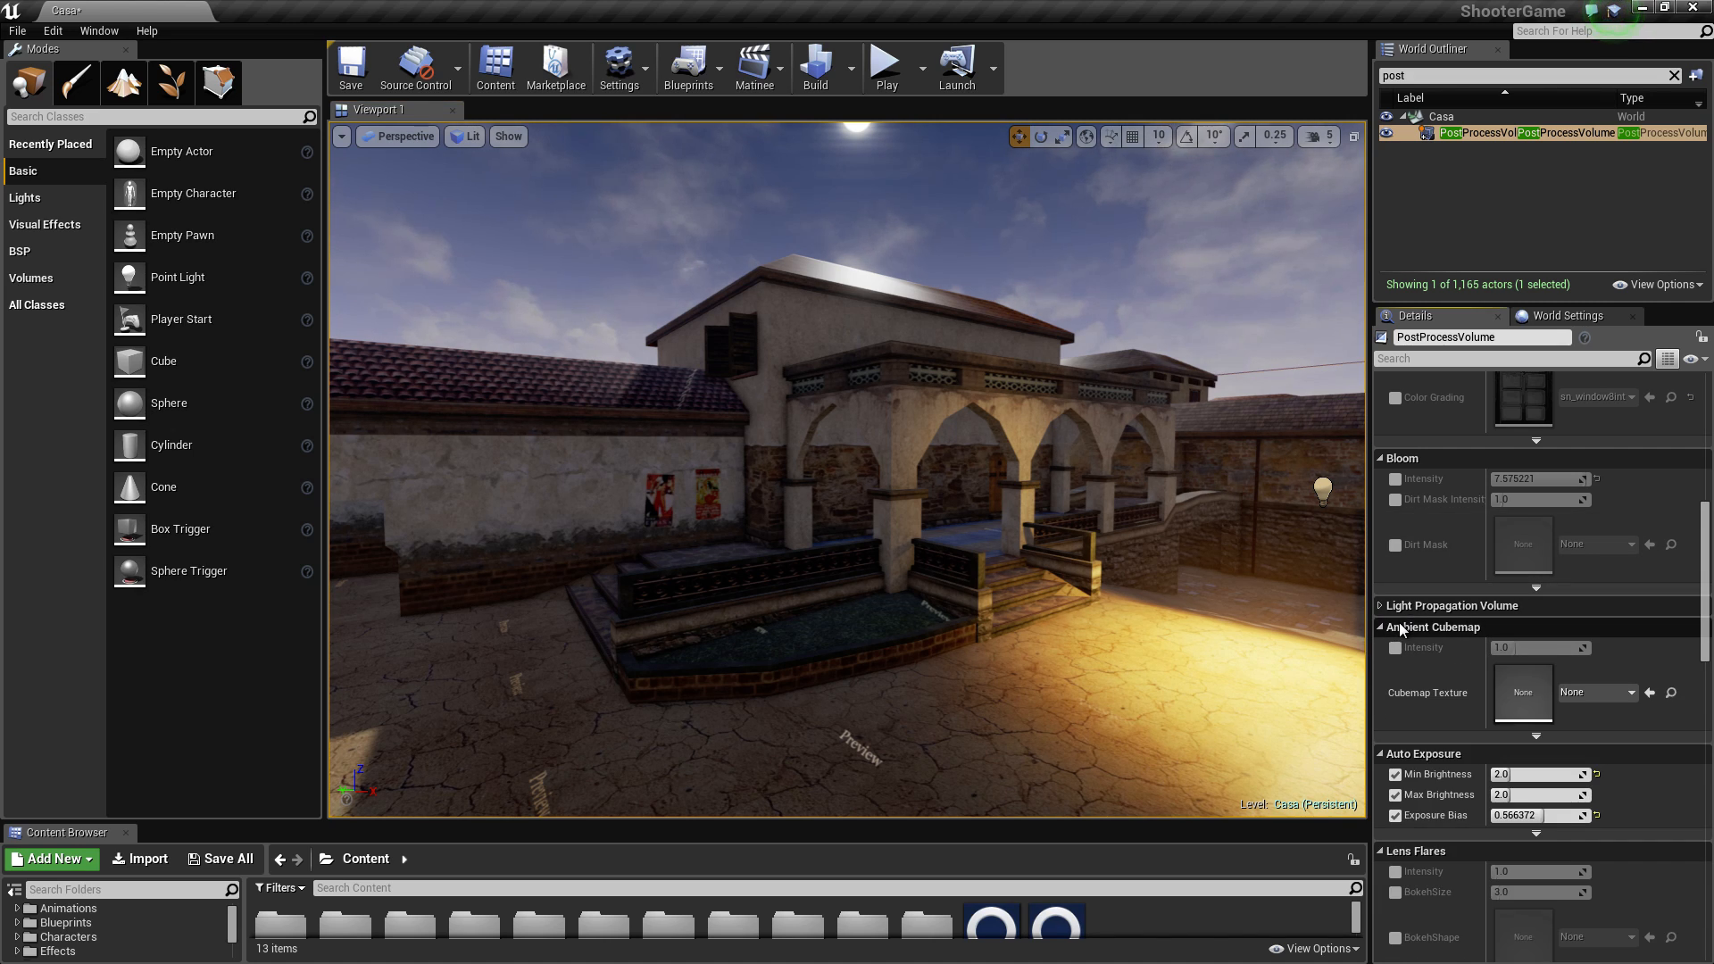
pyautogui.click(1389, 611)
pyautogui.click(1395, 626)
pyautogui.moveTo(1518, 626)
pyautogui.mouseDown()
pyautogui.moveTo(1482, 626)
pyautogui.moveTo(1554, 647)
pyautogui.moveTo(1518, 648)
pyautogui.mouseUp()
pyautogui.click(1396, 646)
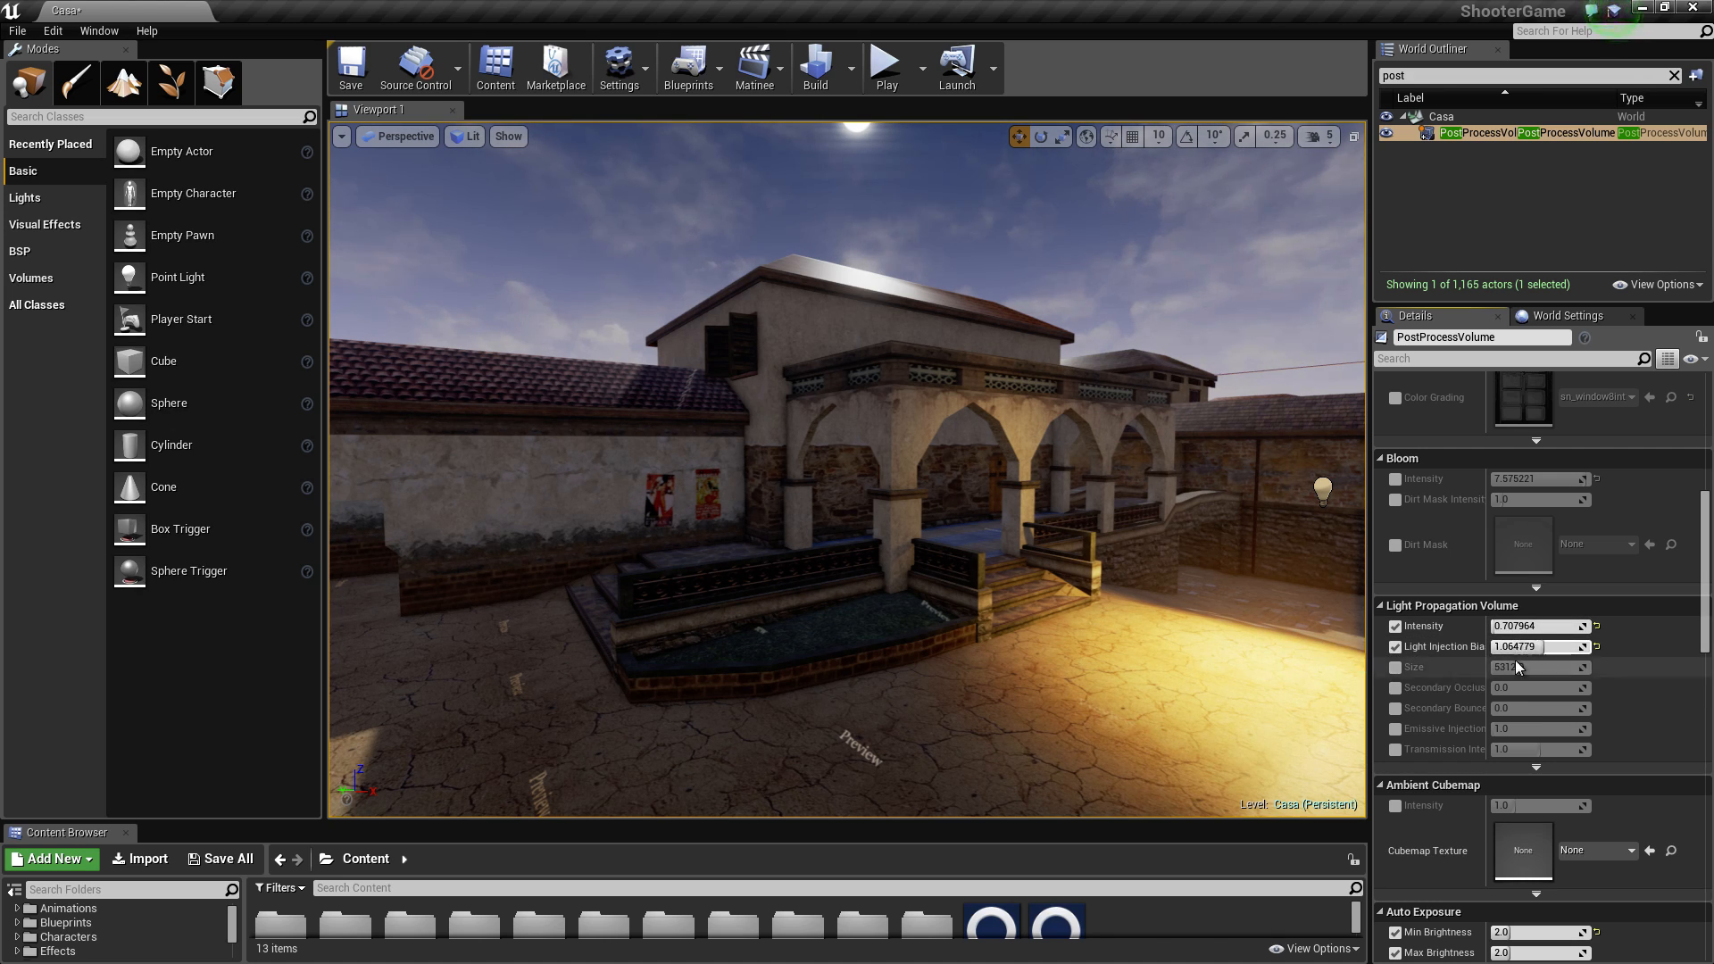
# Step: Disable the Light Injection Bias and Light Propagation Volume Intensity overrides, and look over the courtyard without them
pyautogui.click(1396, 642)
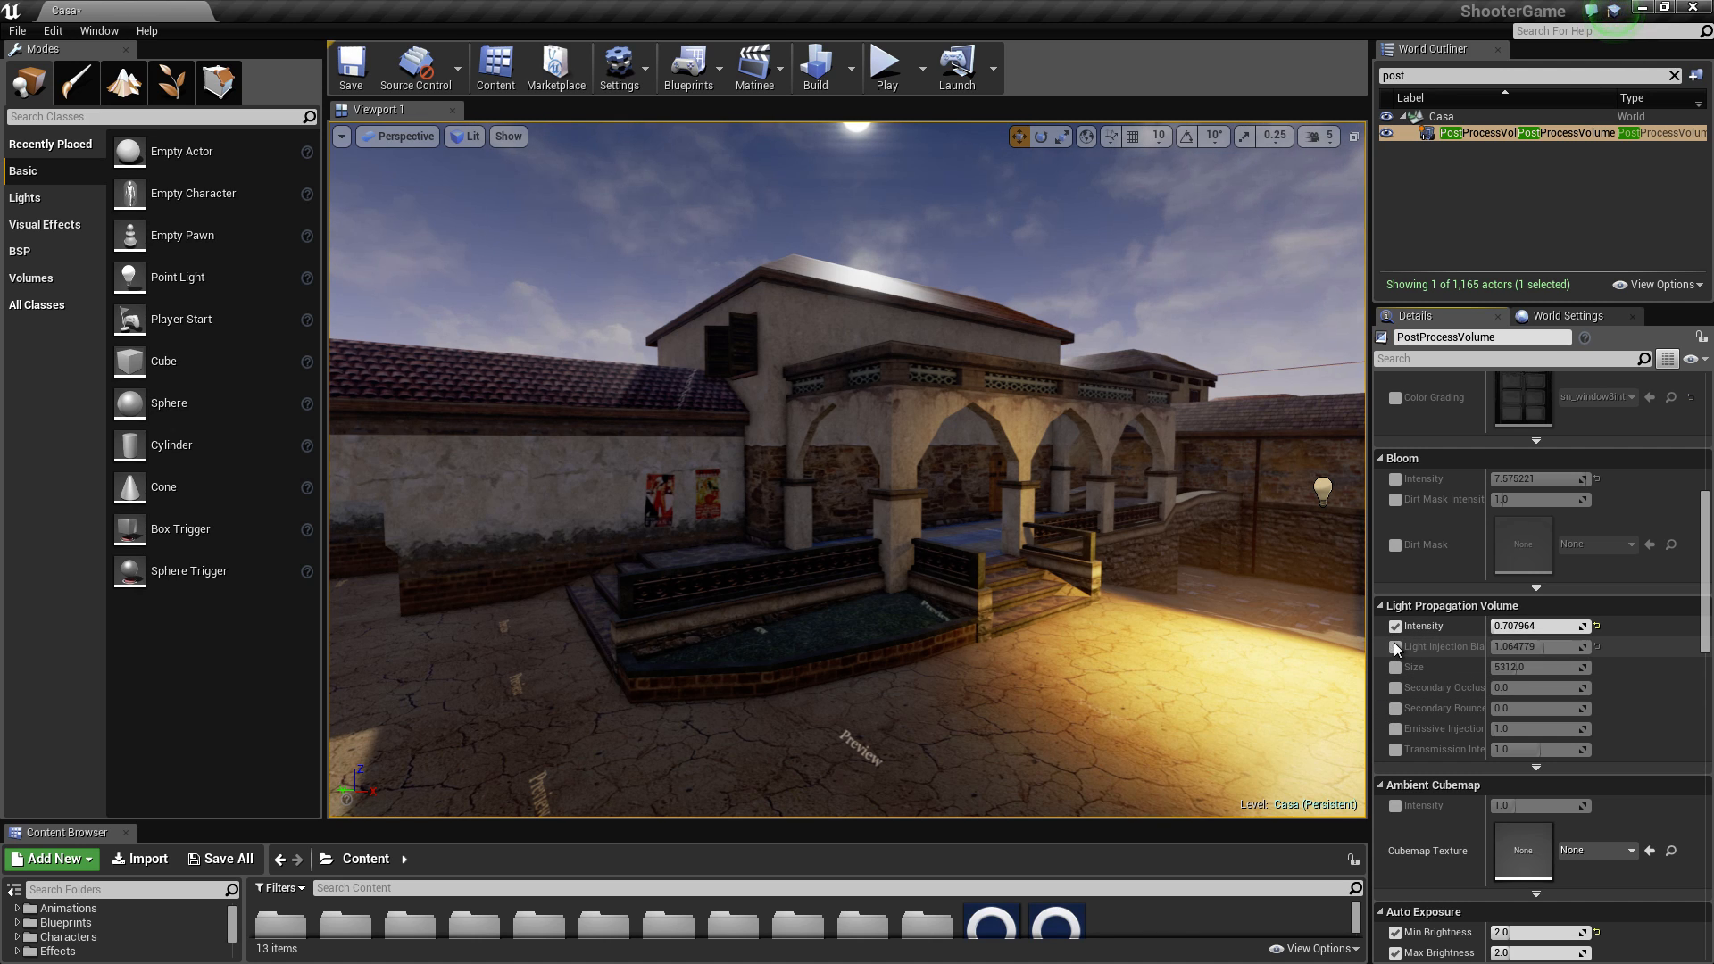
pyautogui.click(1395, 626)
pyautogui.moveTo(955, 564); pyautogui.dragTo(951, 546, button='right')
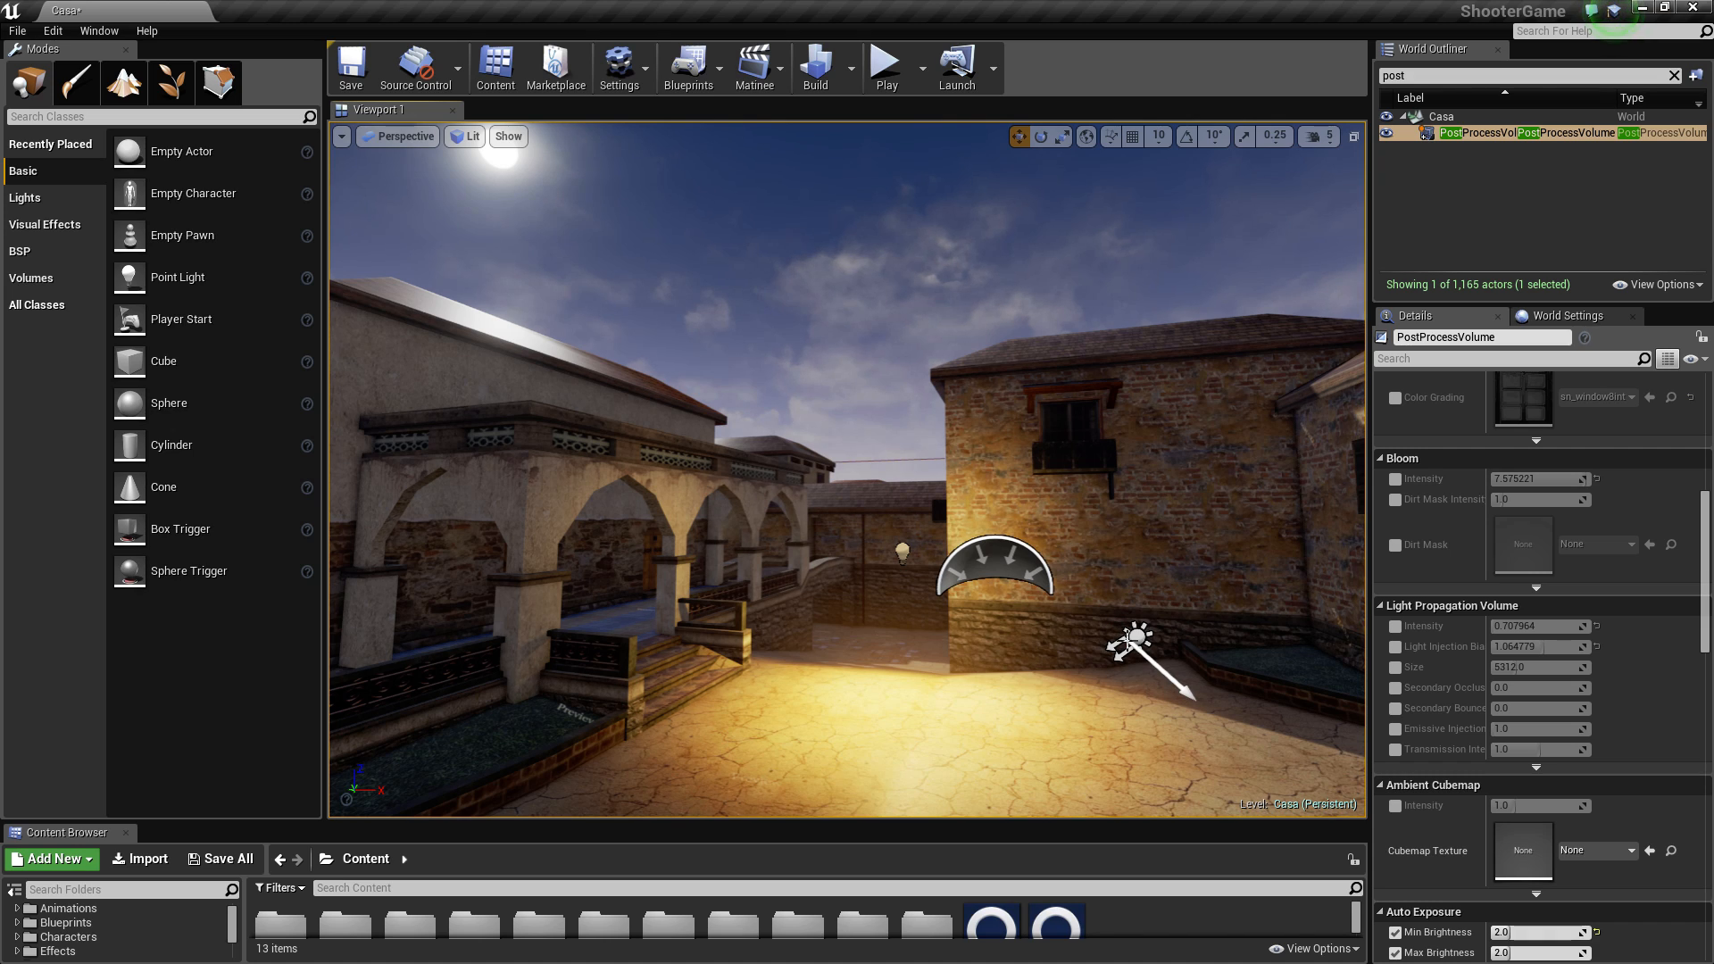
# Step: Select the Light Source in the courtyard to view its settings, and reselect the PostProcessVolume
pyautogui.click(1114, 645)
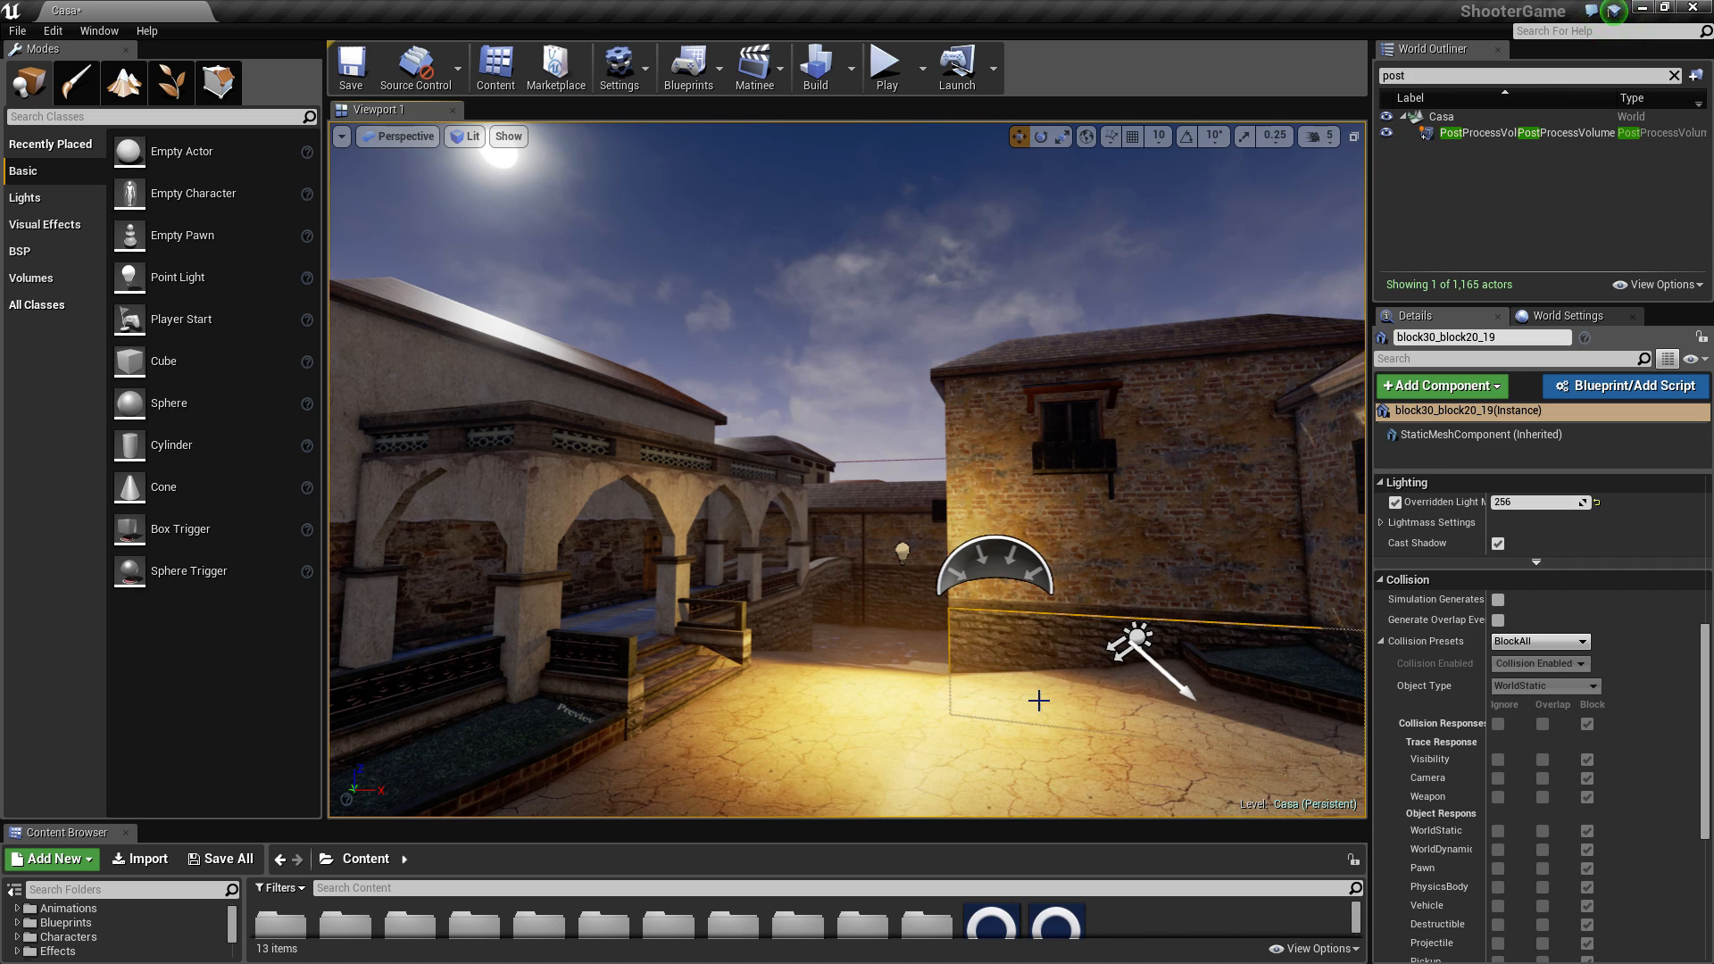
pyautogui.click(1134, 637)
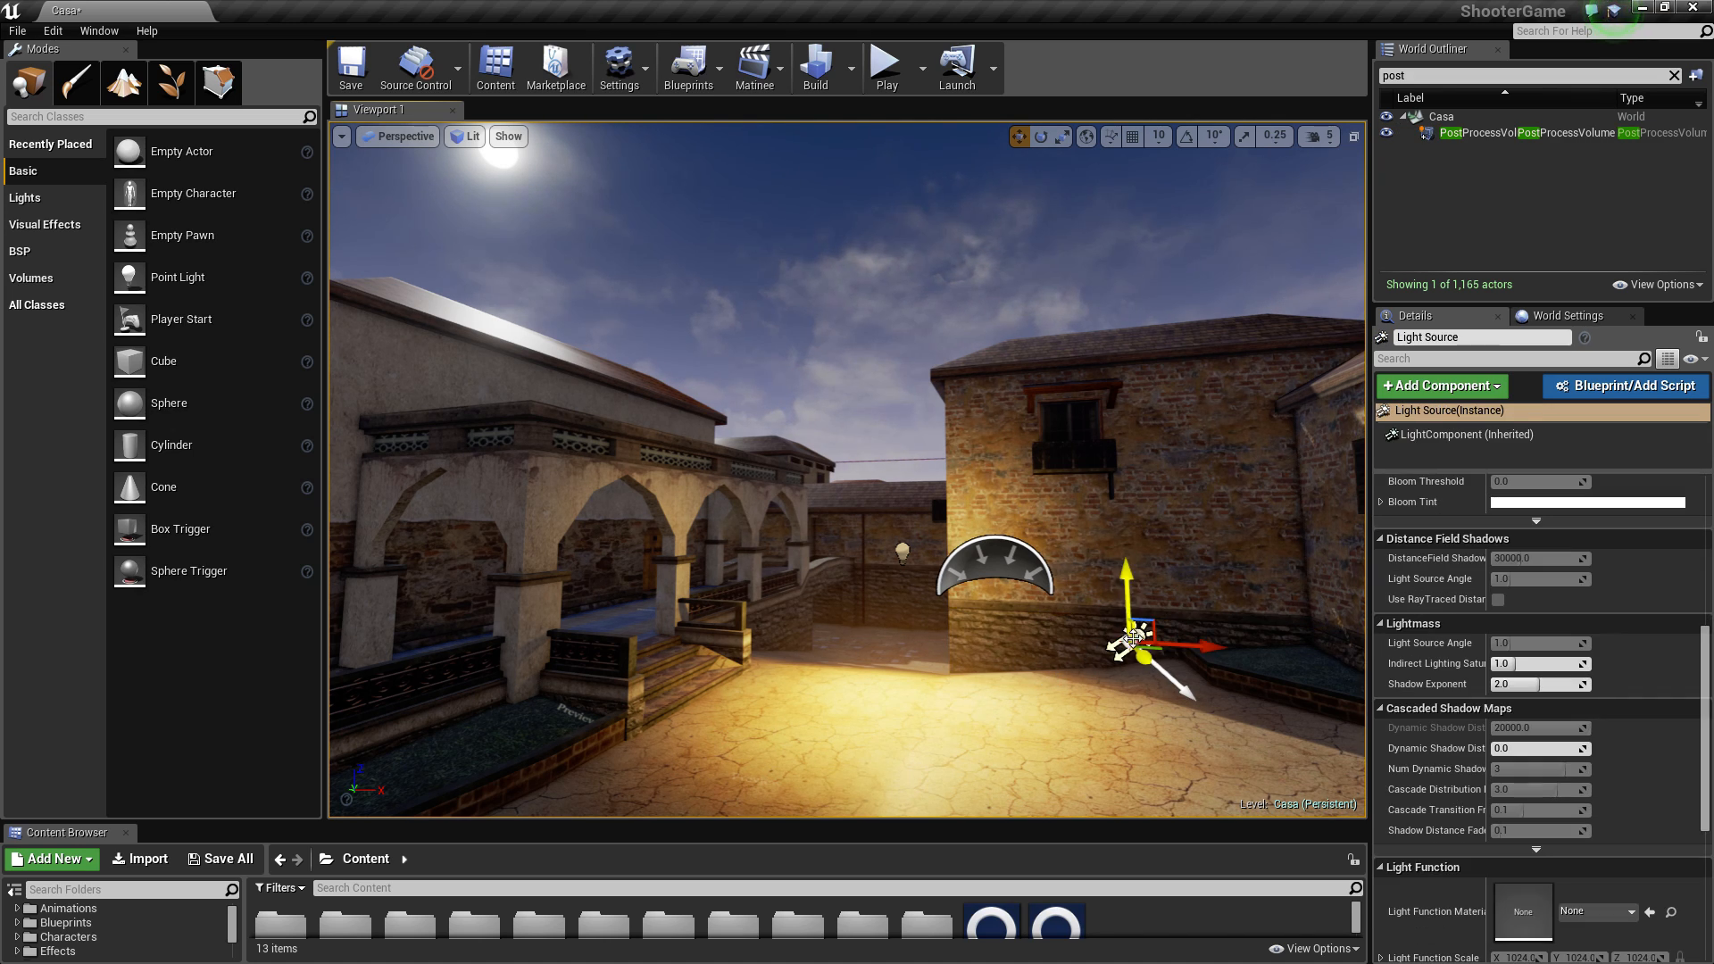
pyautogui.click(1505, 131)
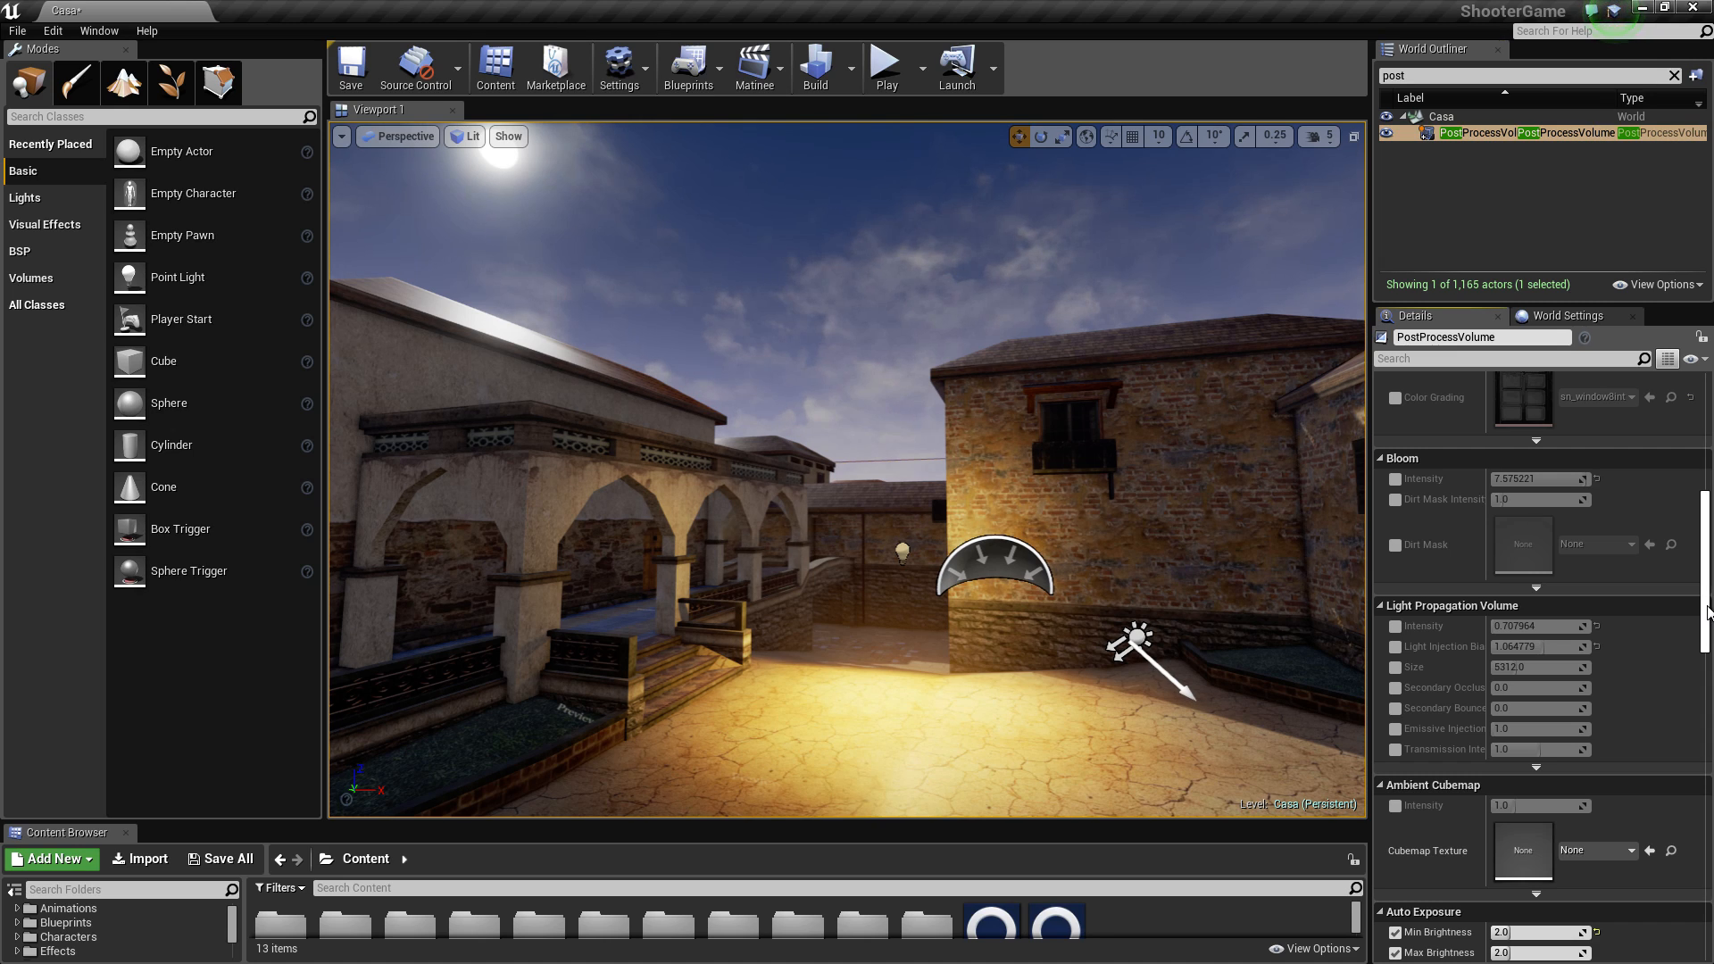
# Step: Examine the PostProcessVolume's Auto Exposure settings, including Max Brightness, with the courtyard in view
pyautogui.scroll(-5, 1706, 670)
pyautogui.scroll(-2, 1706, 676)
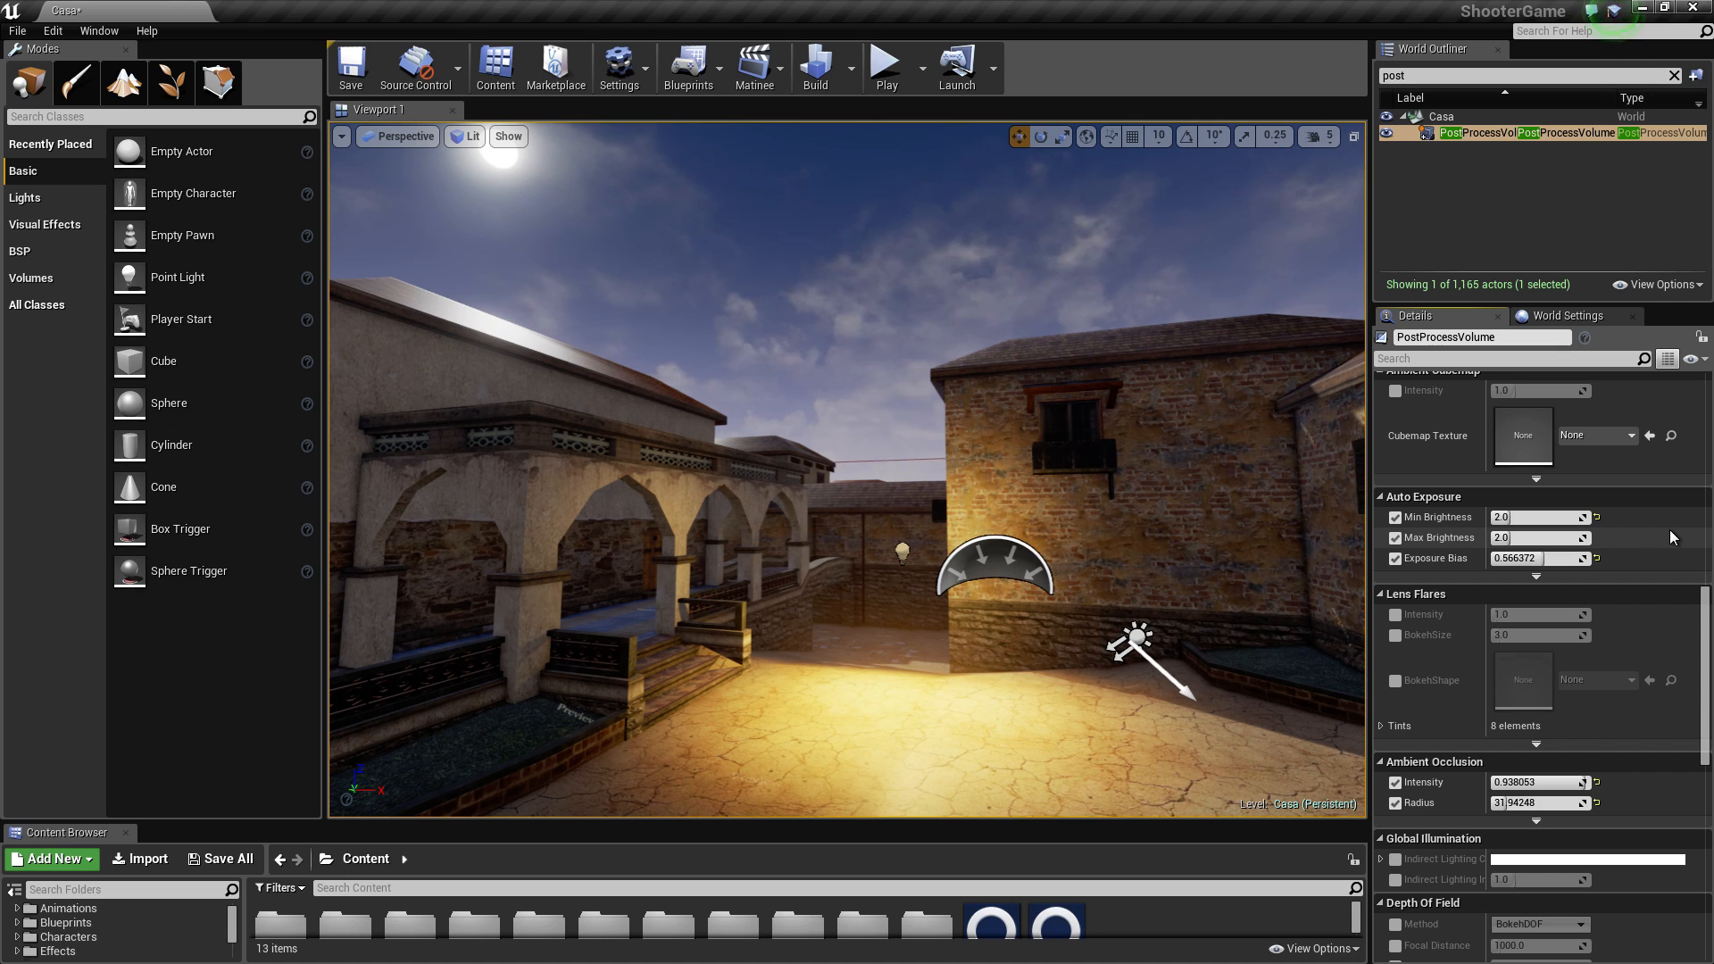
pyautogui.moveTo(803, 629); pyautogui.dragTo(853, 605)
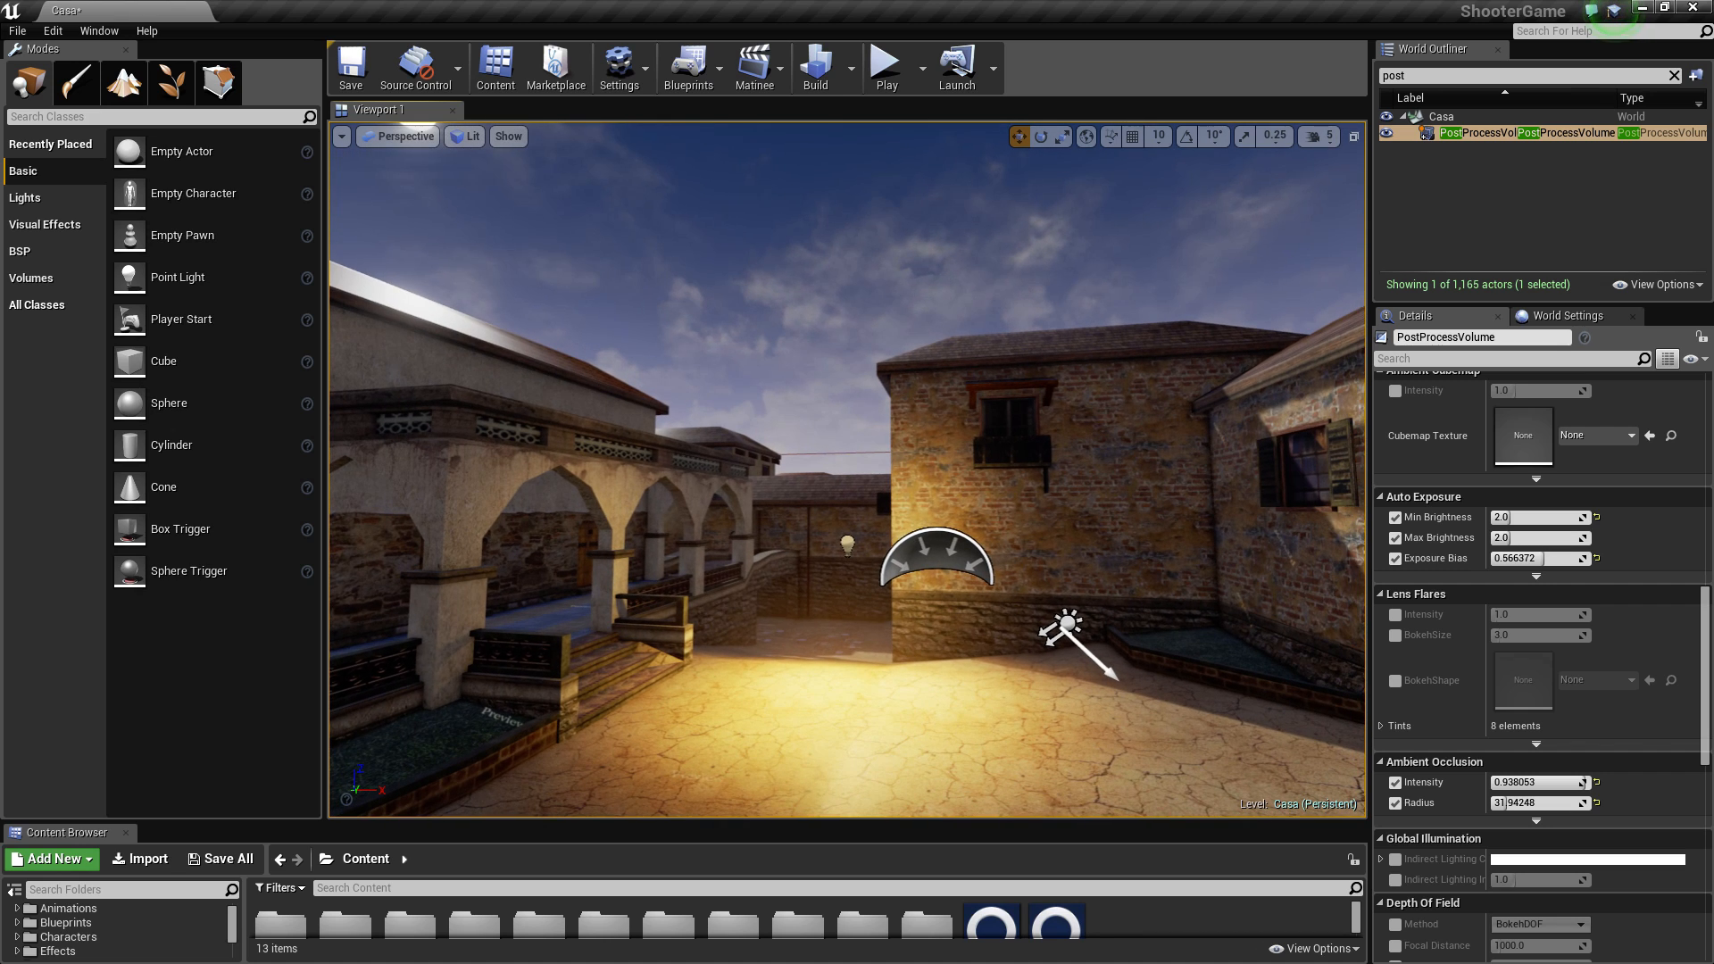
pyautogui.scroll(1, 1567, 563)
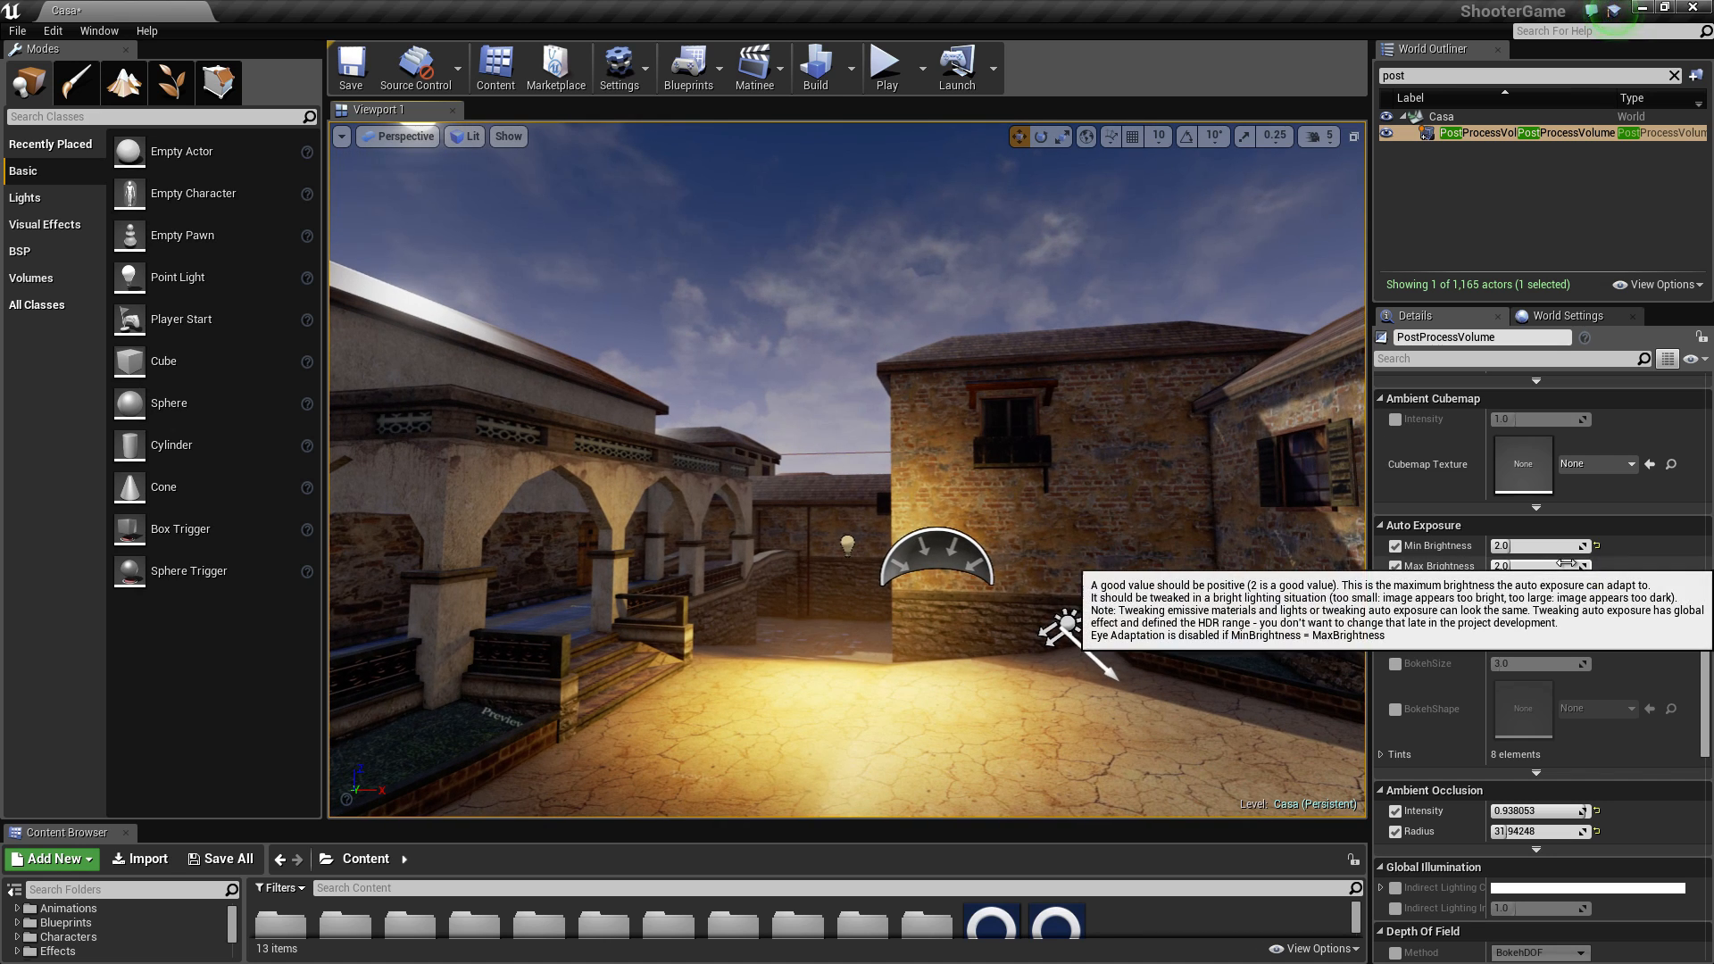
# Step: Enable the PostProcessVolume's Ambient Cubemap Intensity override and assign the T_FPS_HDR_01A cubemap texture
pyautogui.scroll(4, 1598, 526)
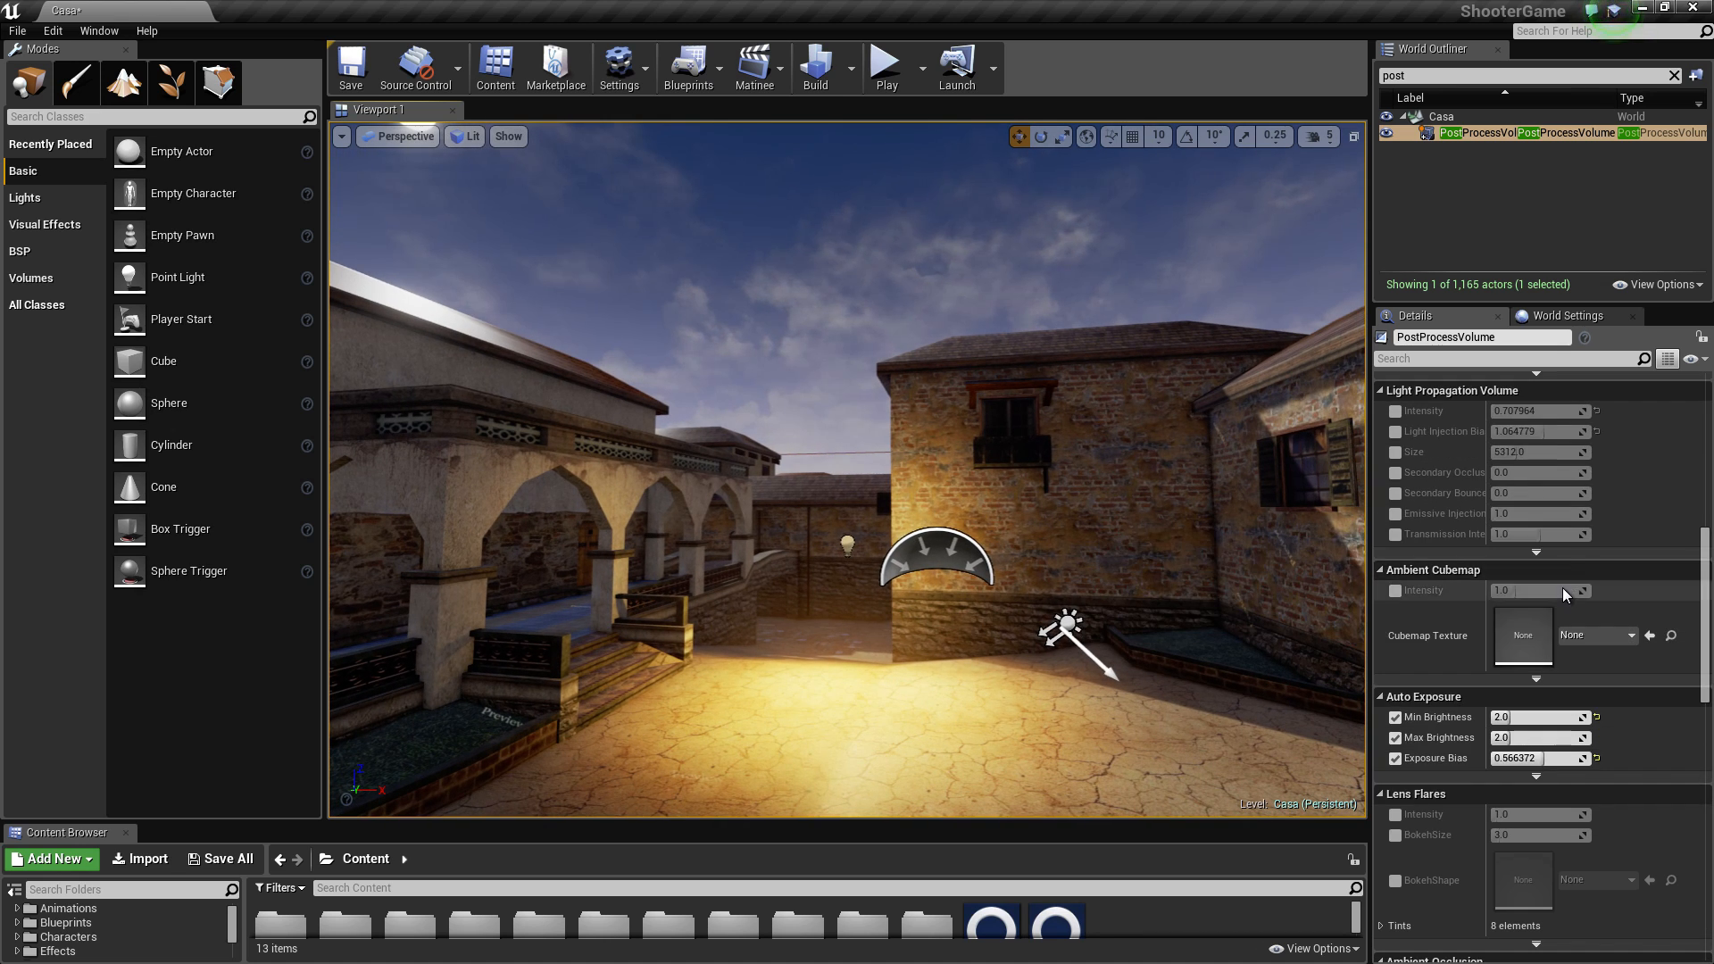
pyautogui.scroll(1, 1562, 588)
pyautogui.click(1395, 647)
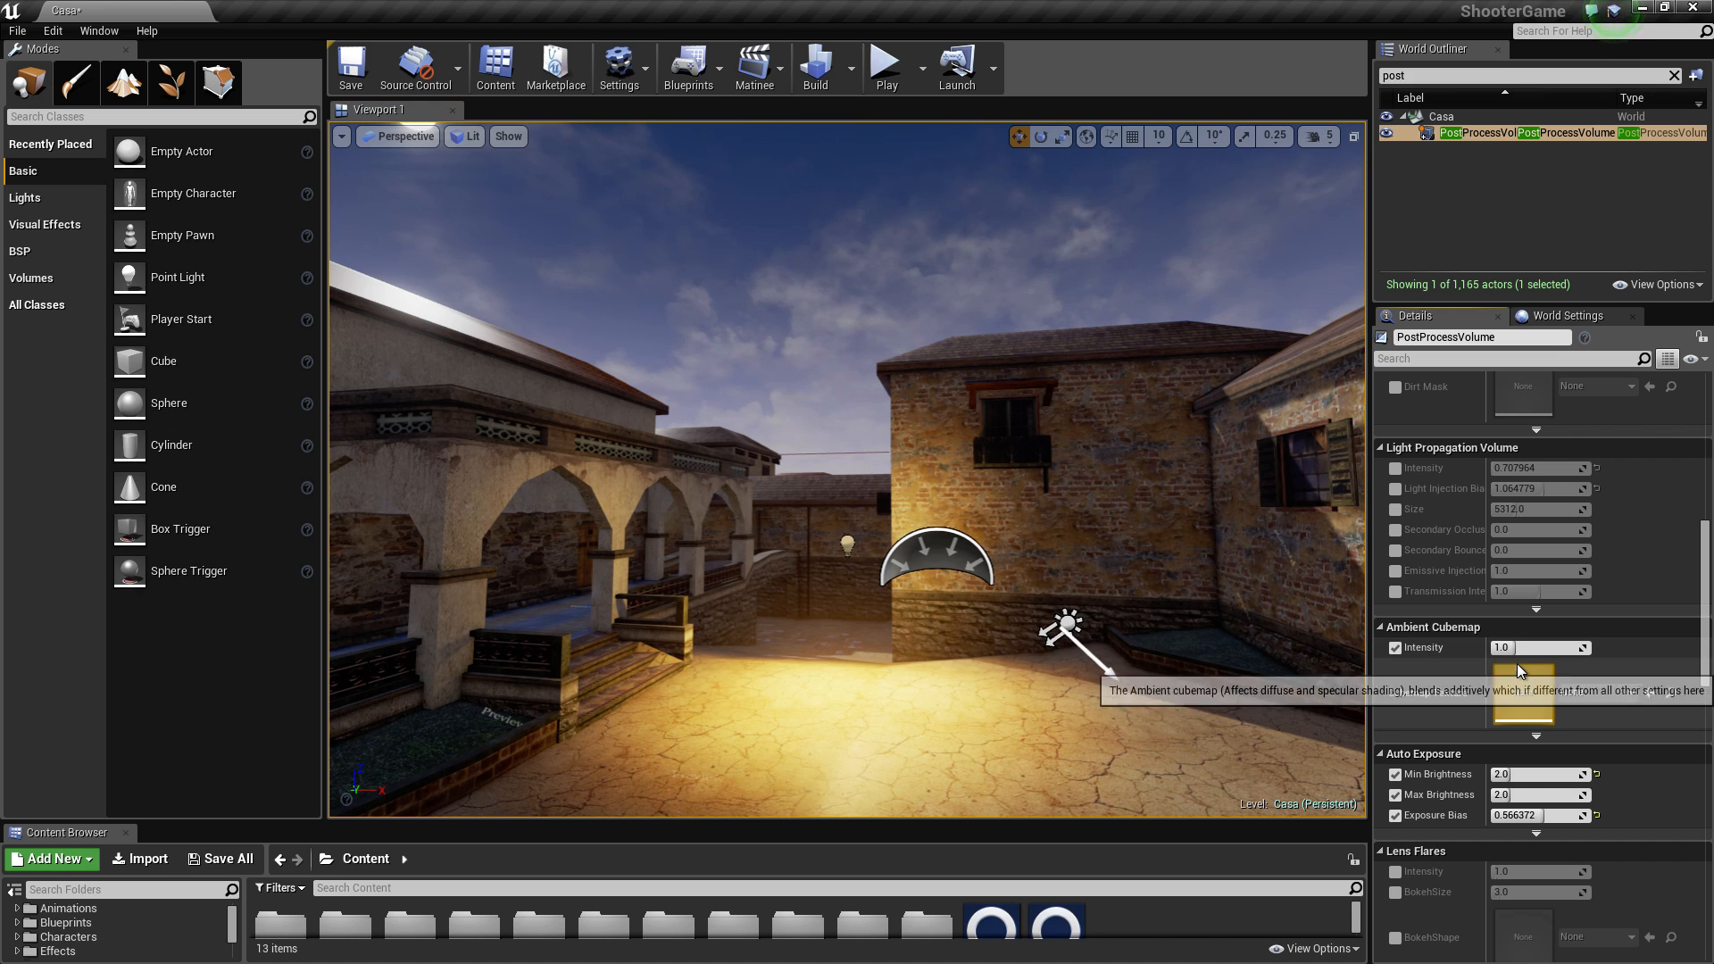
pyautogui.click(1630, 694)
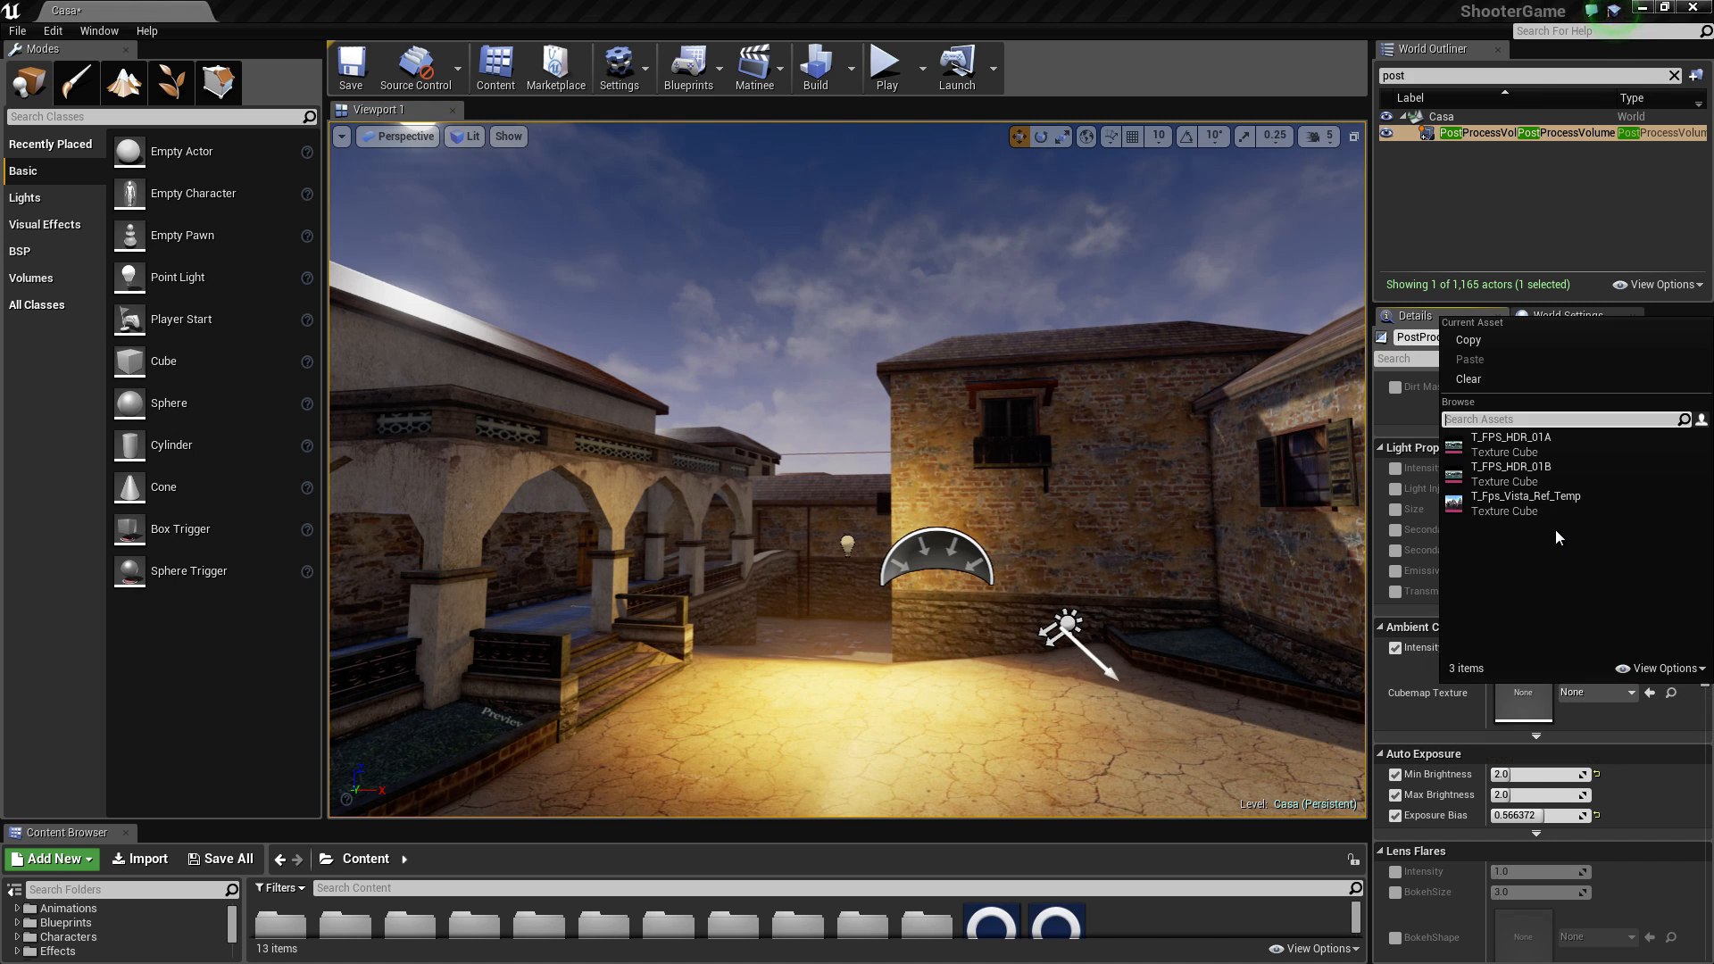
pyautogui.click(1536, 447)
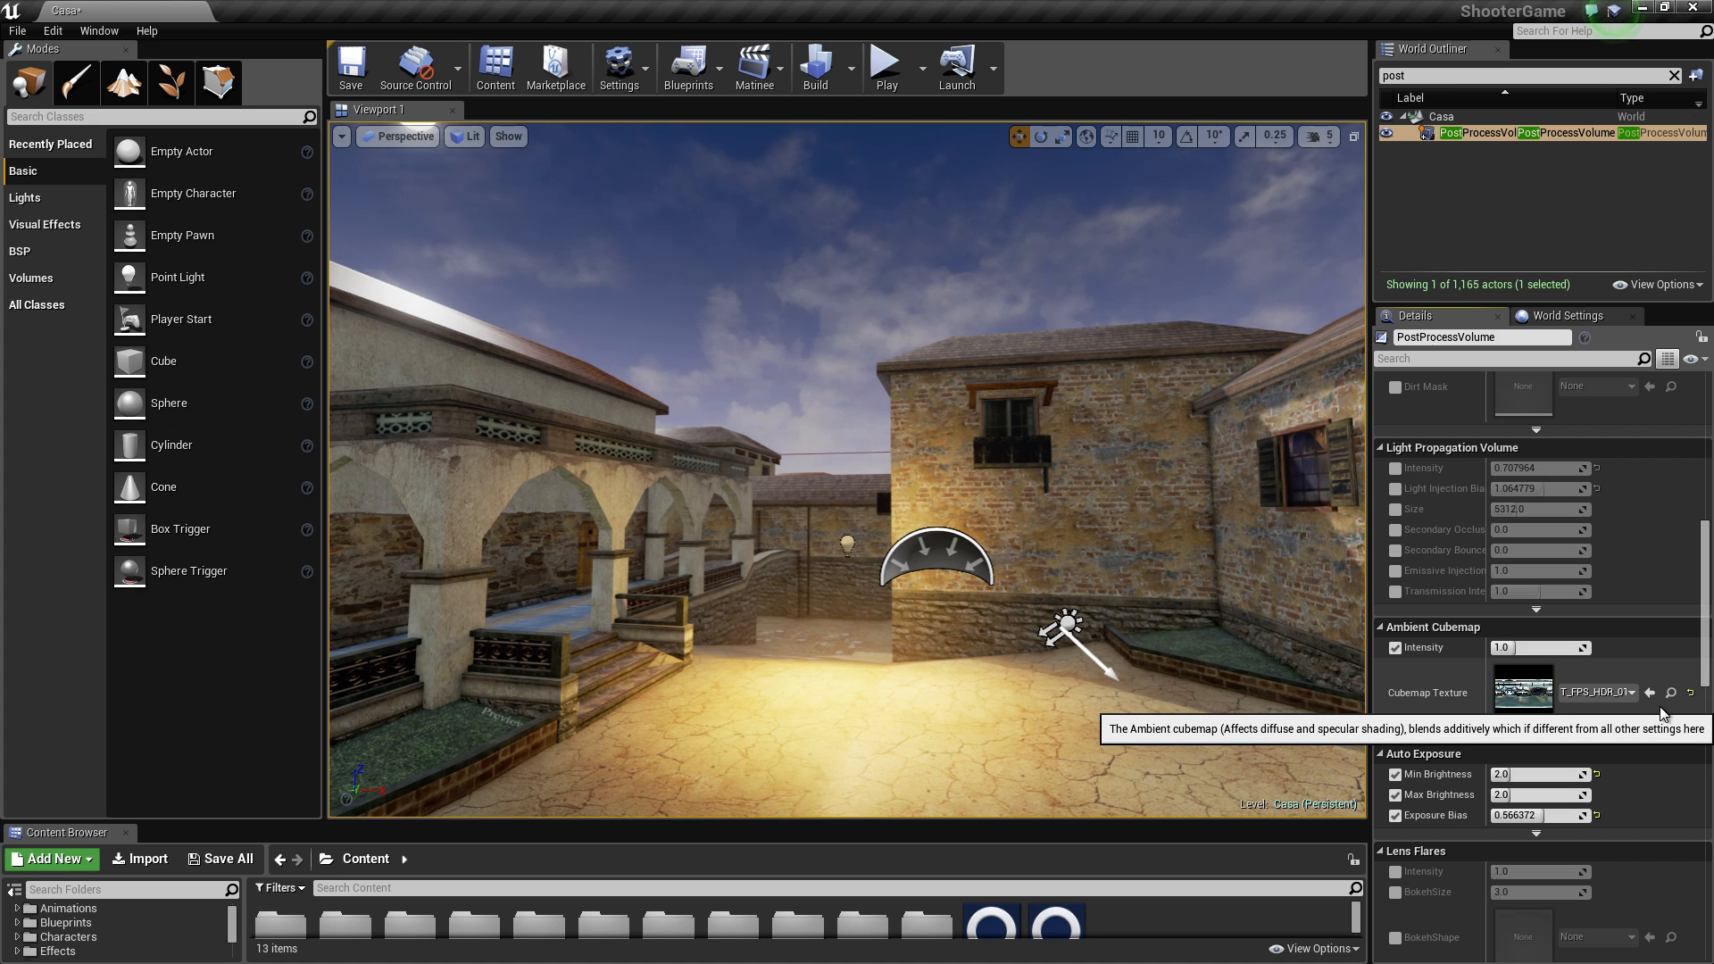
# Step: Reset the Ambient Cubemap texture to None, look over the courtyard, and disable the Ambient Cubemap Intensity override
pyautogui.click(1691, 702)
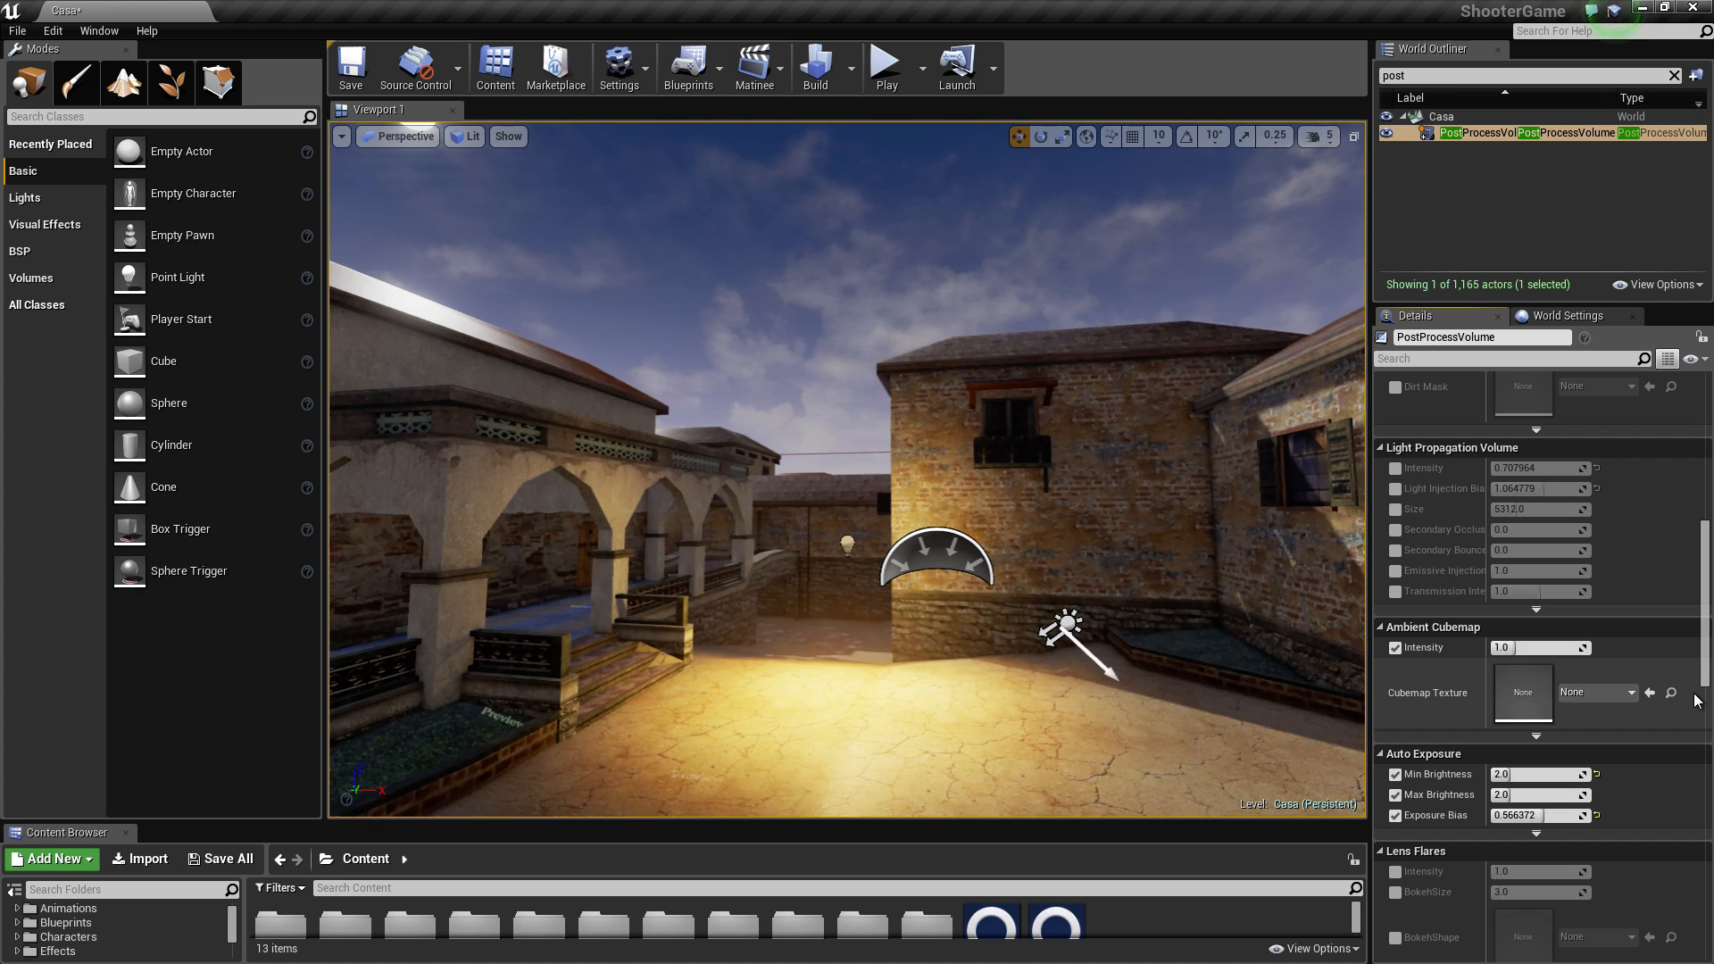
pyautogui.moveTo(988, 685); pyautogui.dragTo(1038, 688, button='right')
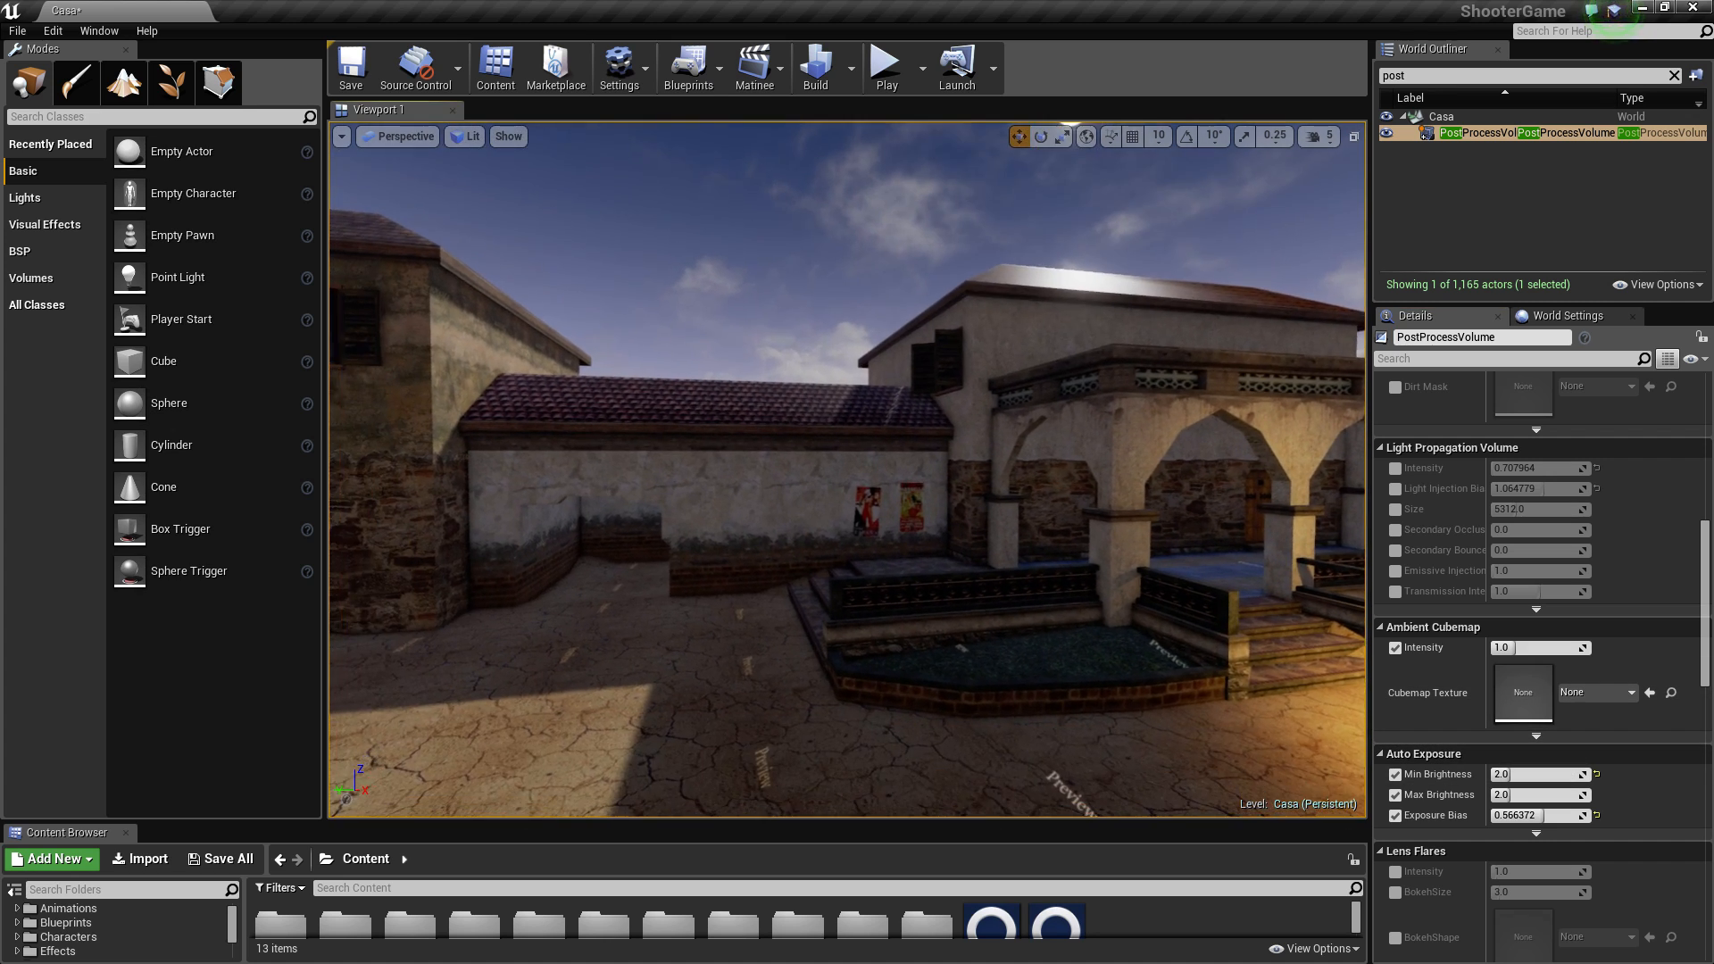
pyautogui.moveTo(1049, 534); pyautogui.dragTo(918, 574, button='right')
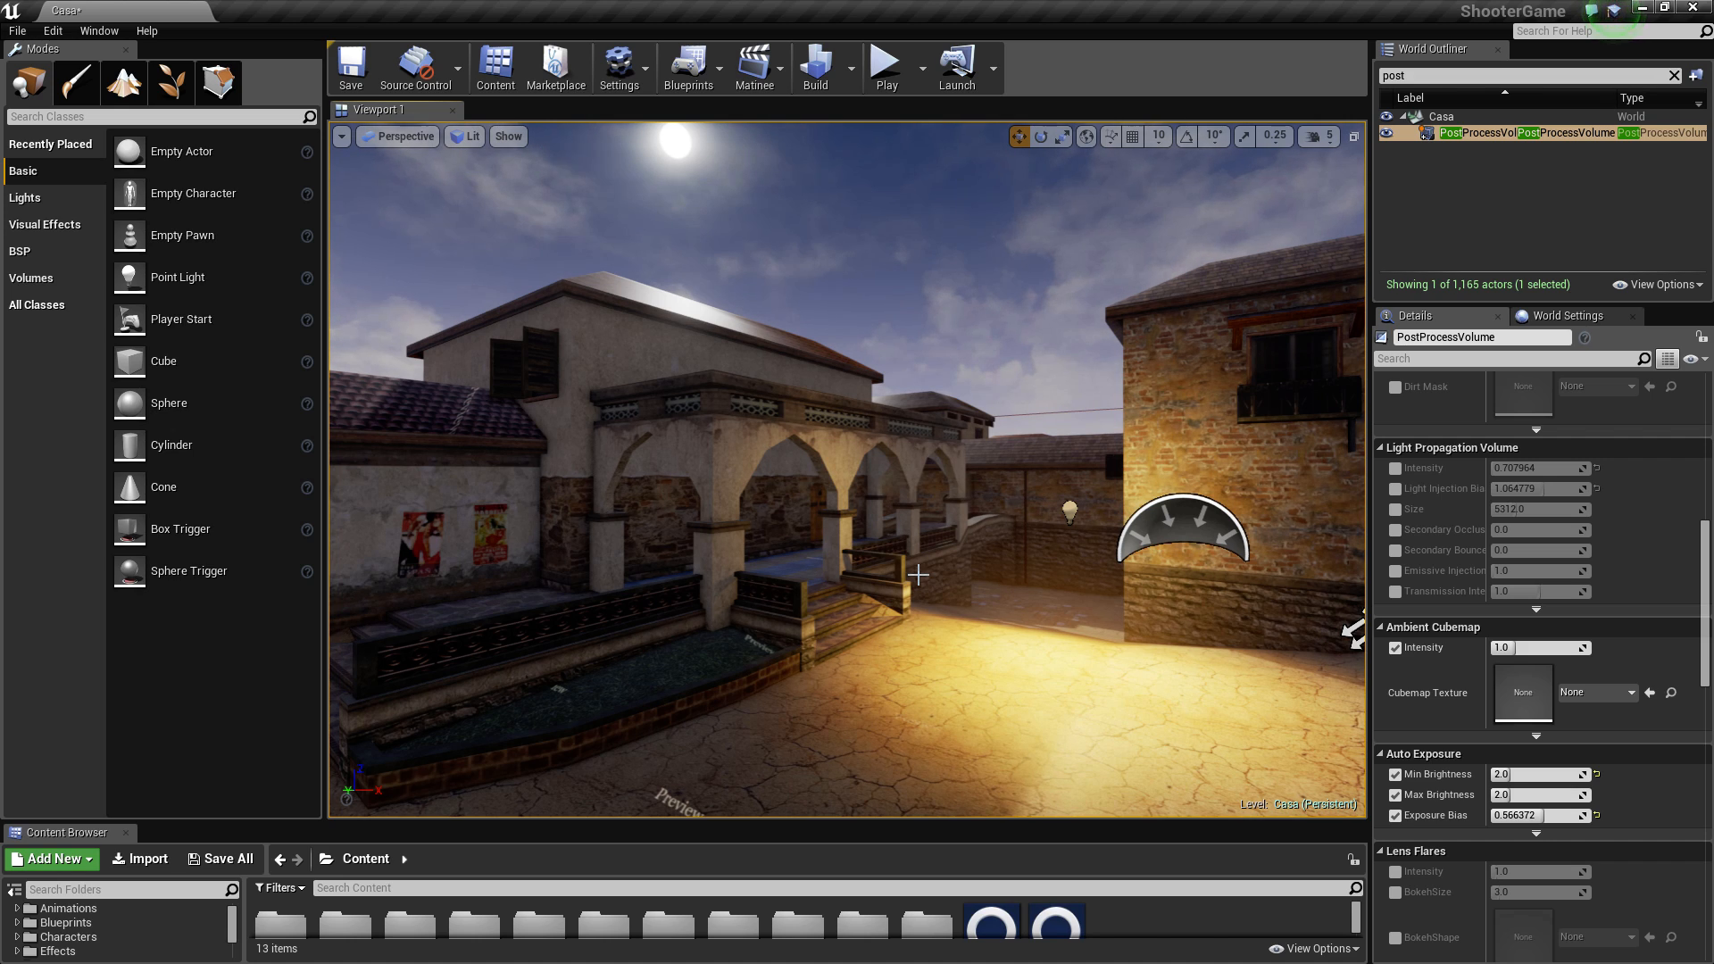
pyautogui.click(1401, 647)
# Step: Inspect the settings of the courtyard's SkyLight and Light Source, and reselect the PostProcessVolume
pyautogui.moveTo(1117, 677); pyautogui.dragTo(941, 548, button='right')
pyautogui.click(1178, 561)
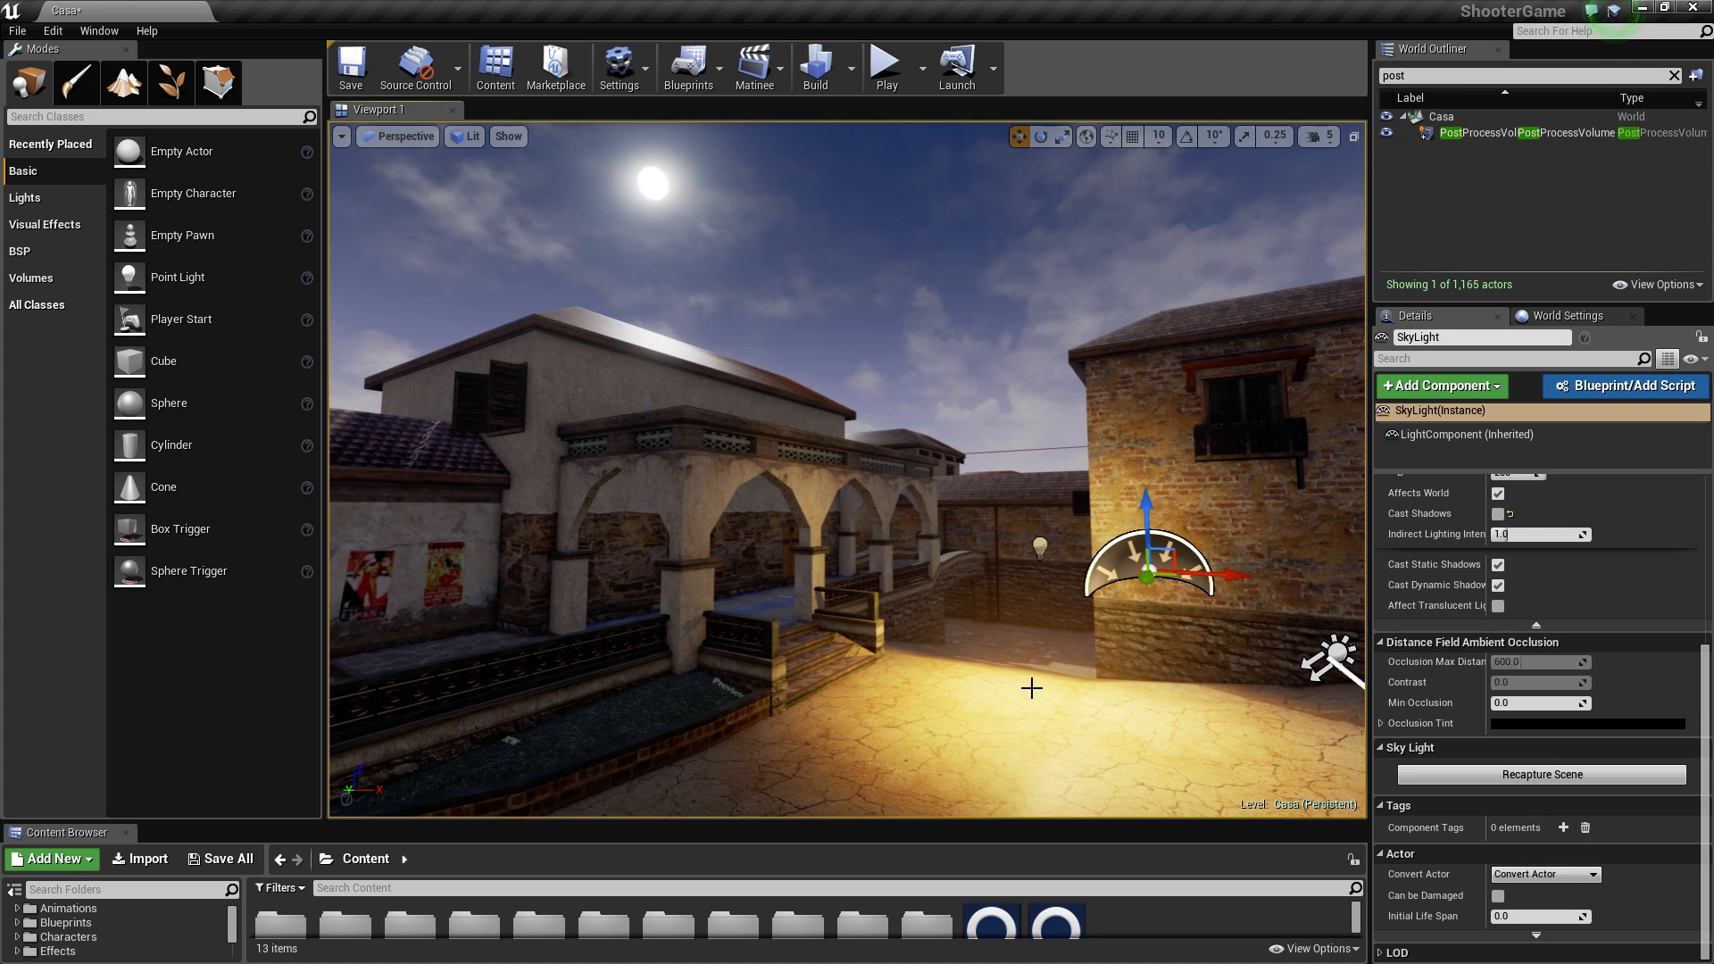
pyautogui.press('f')
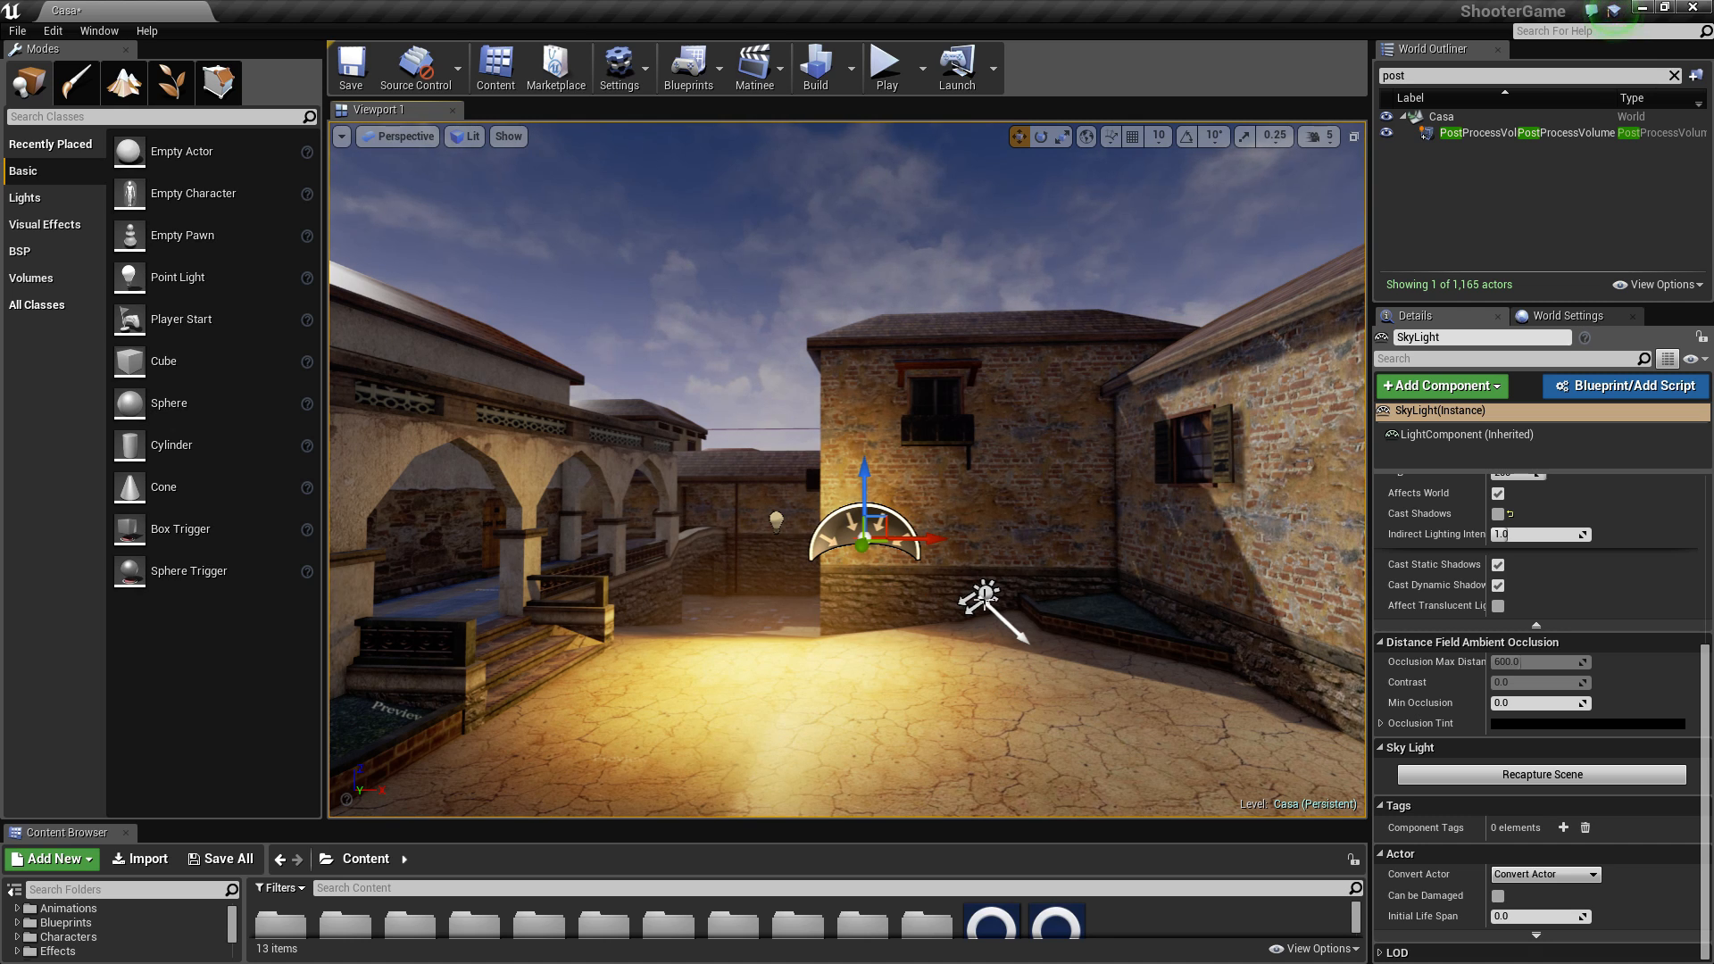
pyautogui.click(982, 596)
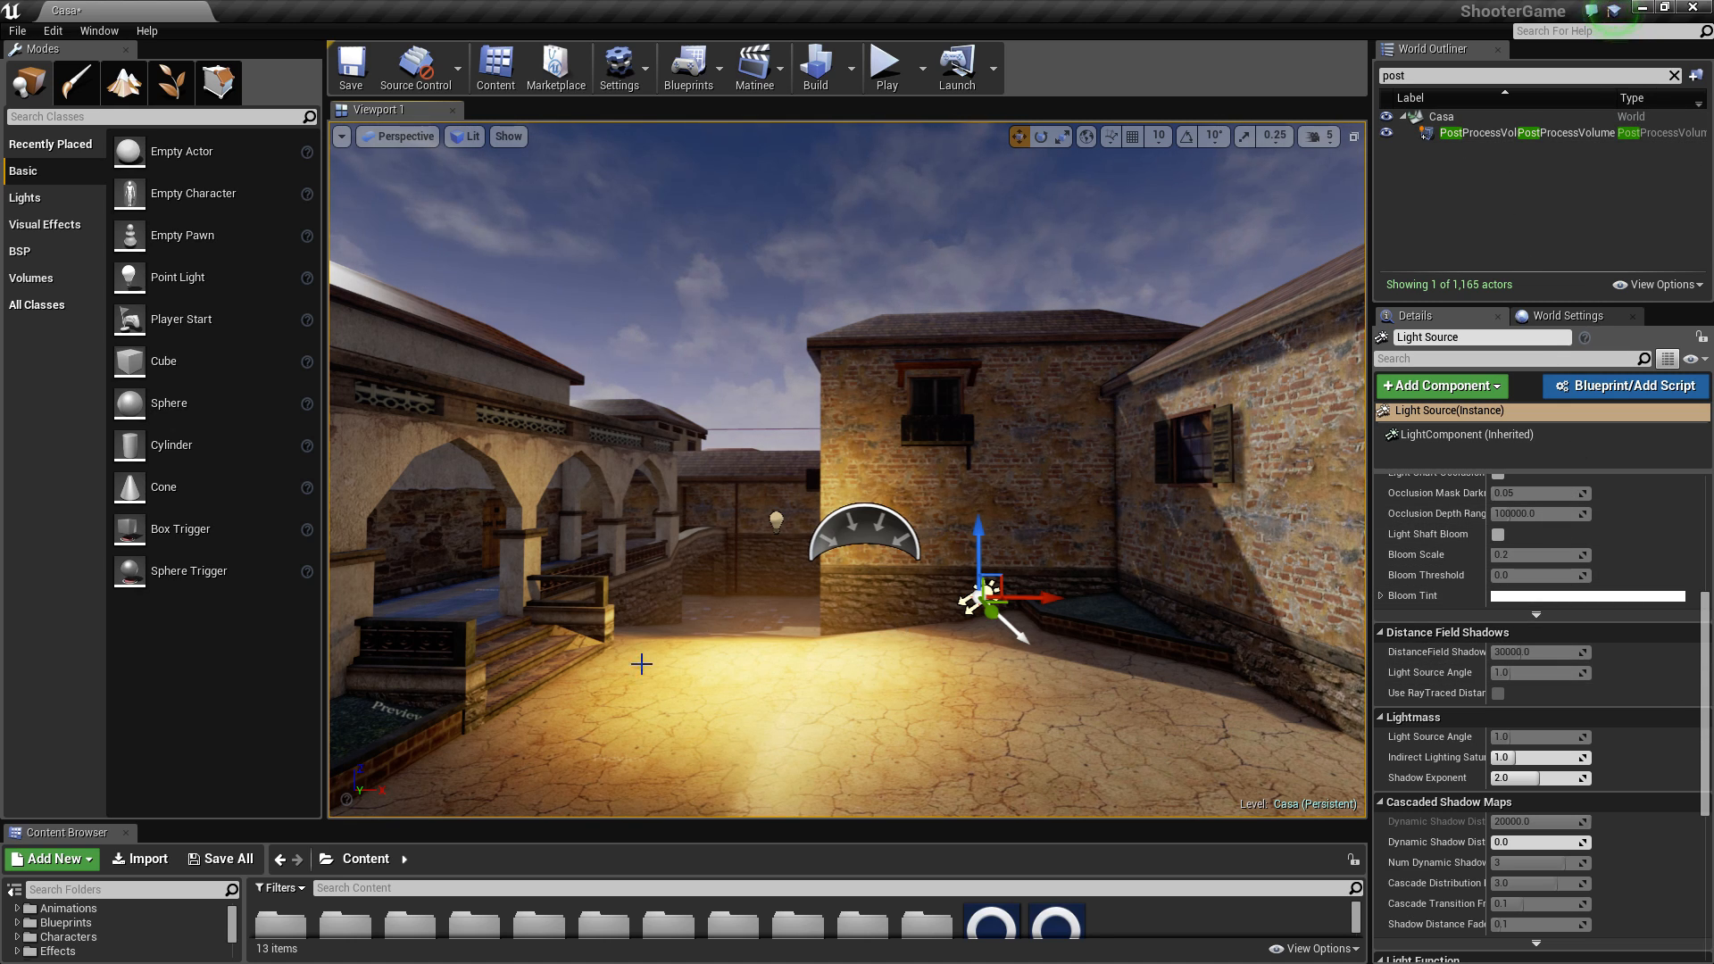
pyautogui.click(873, 516)
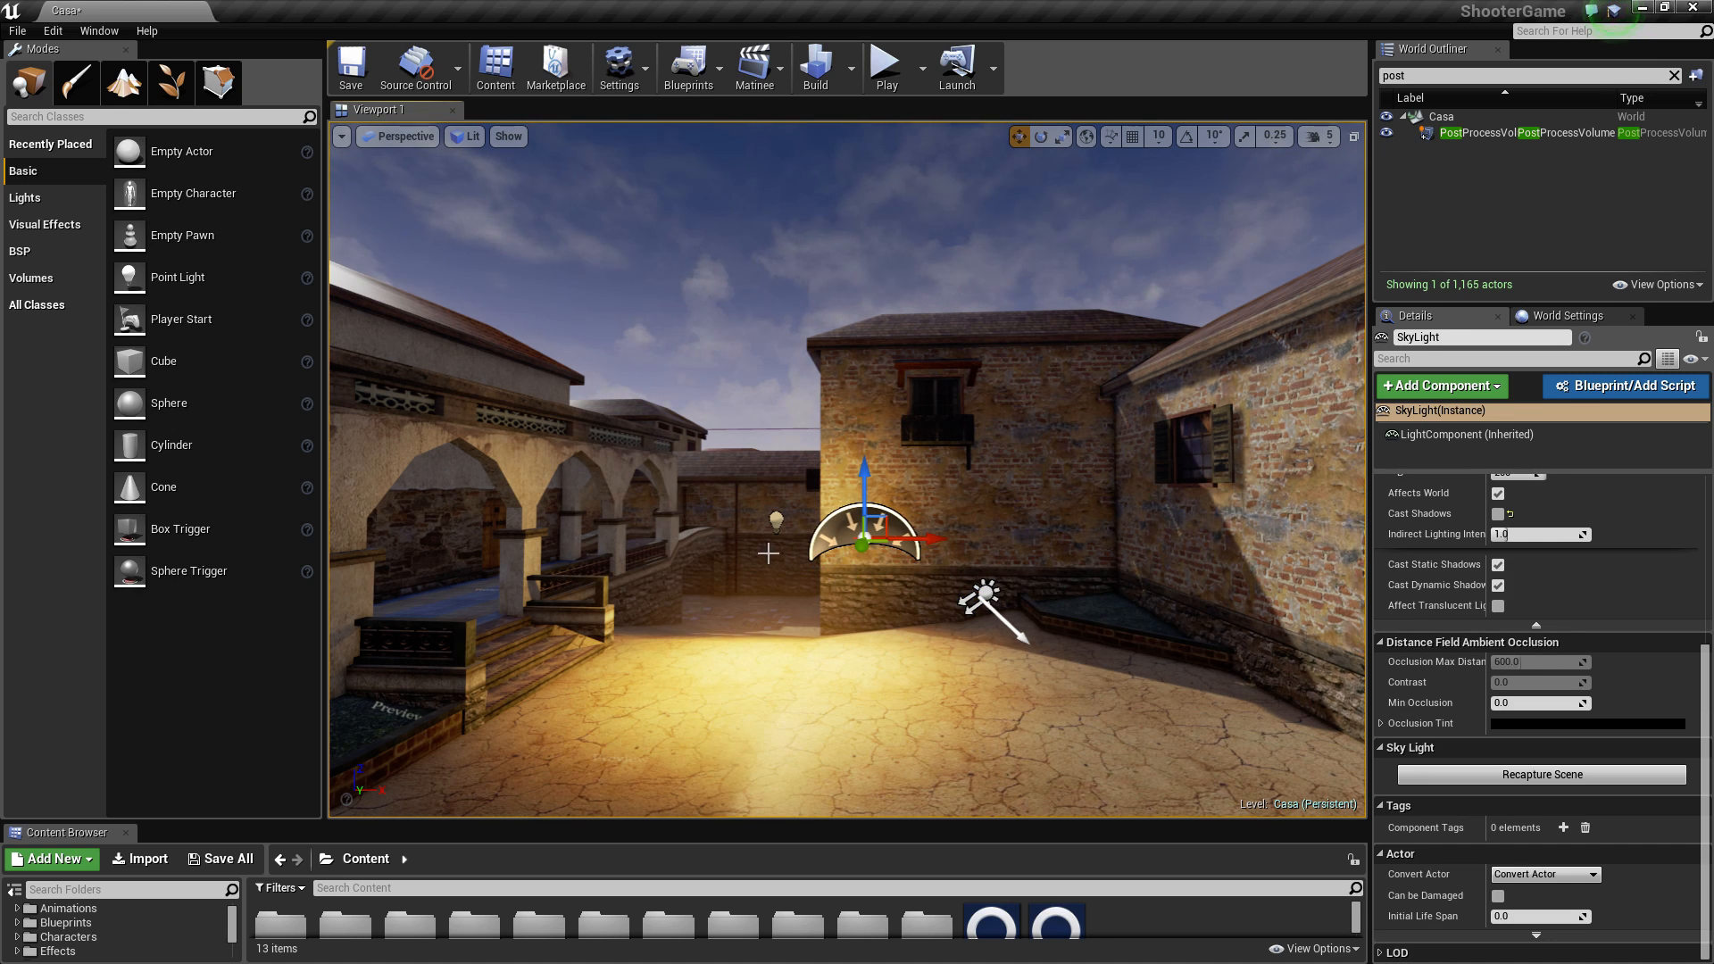
pyautogui.click(1471, 134)
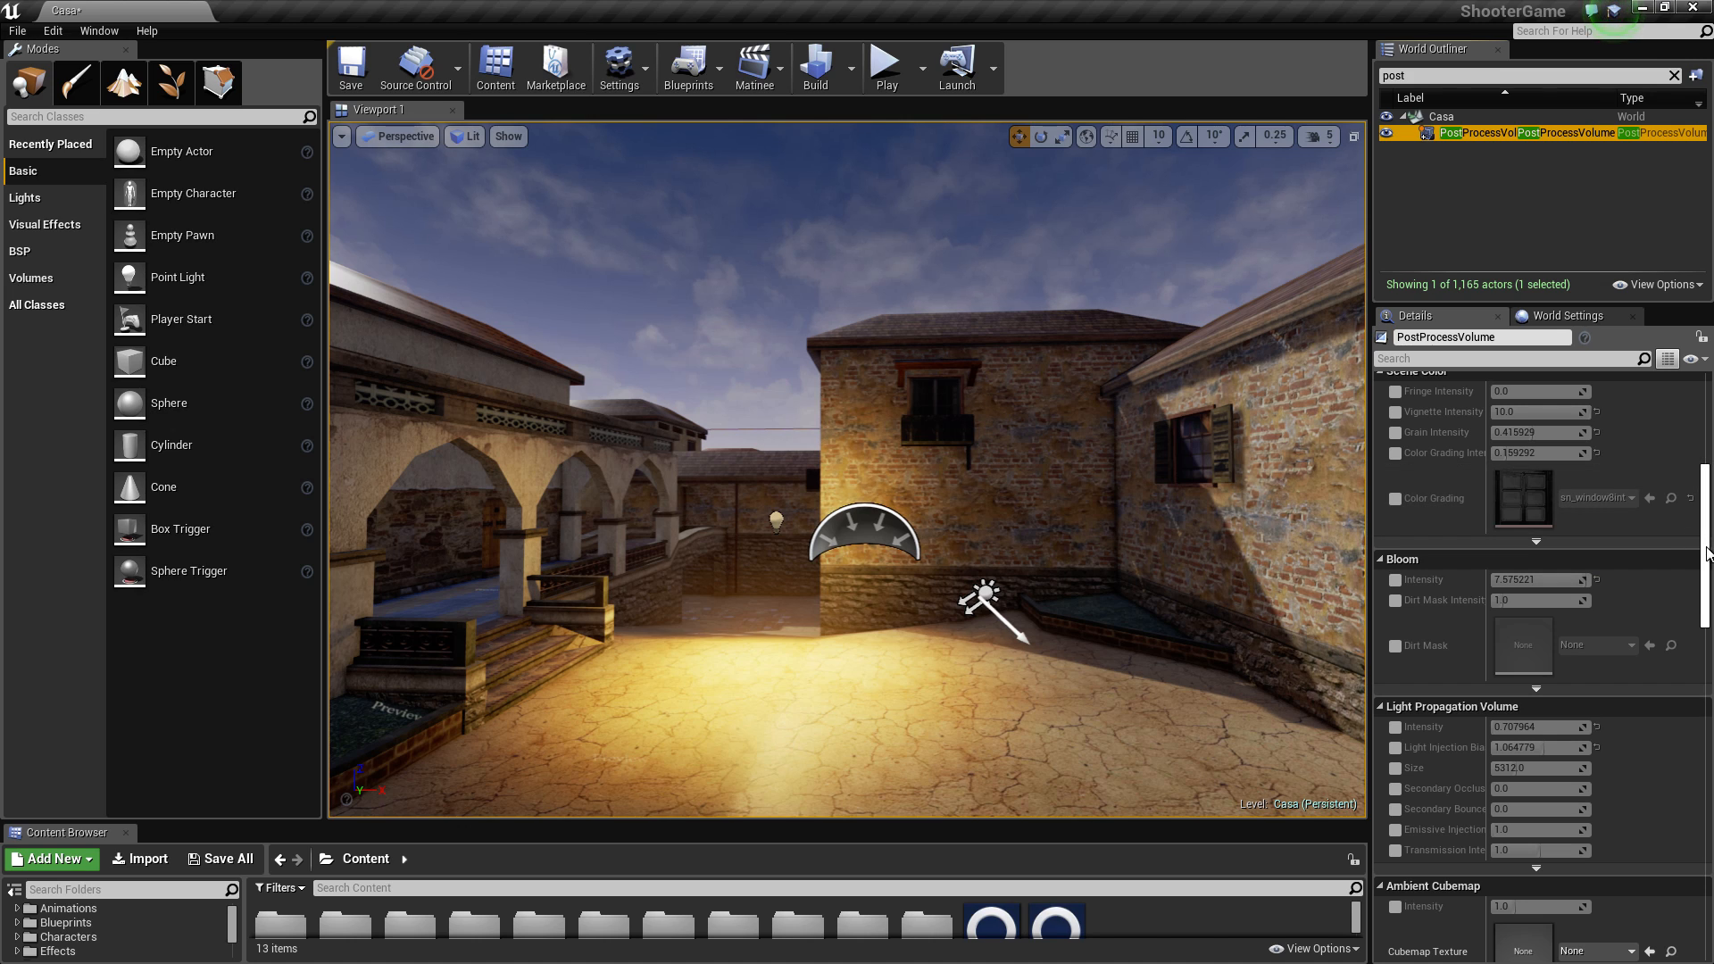
# Step: Turn off the Auto Exposure Exposure Bias override to compare the courtyard's brightness, and turn it back on
pyautogui.scroll(-5, 1707, 554)
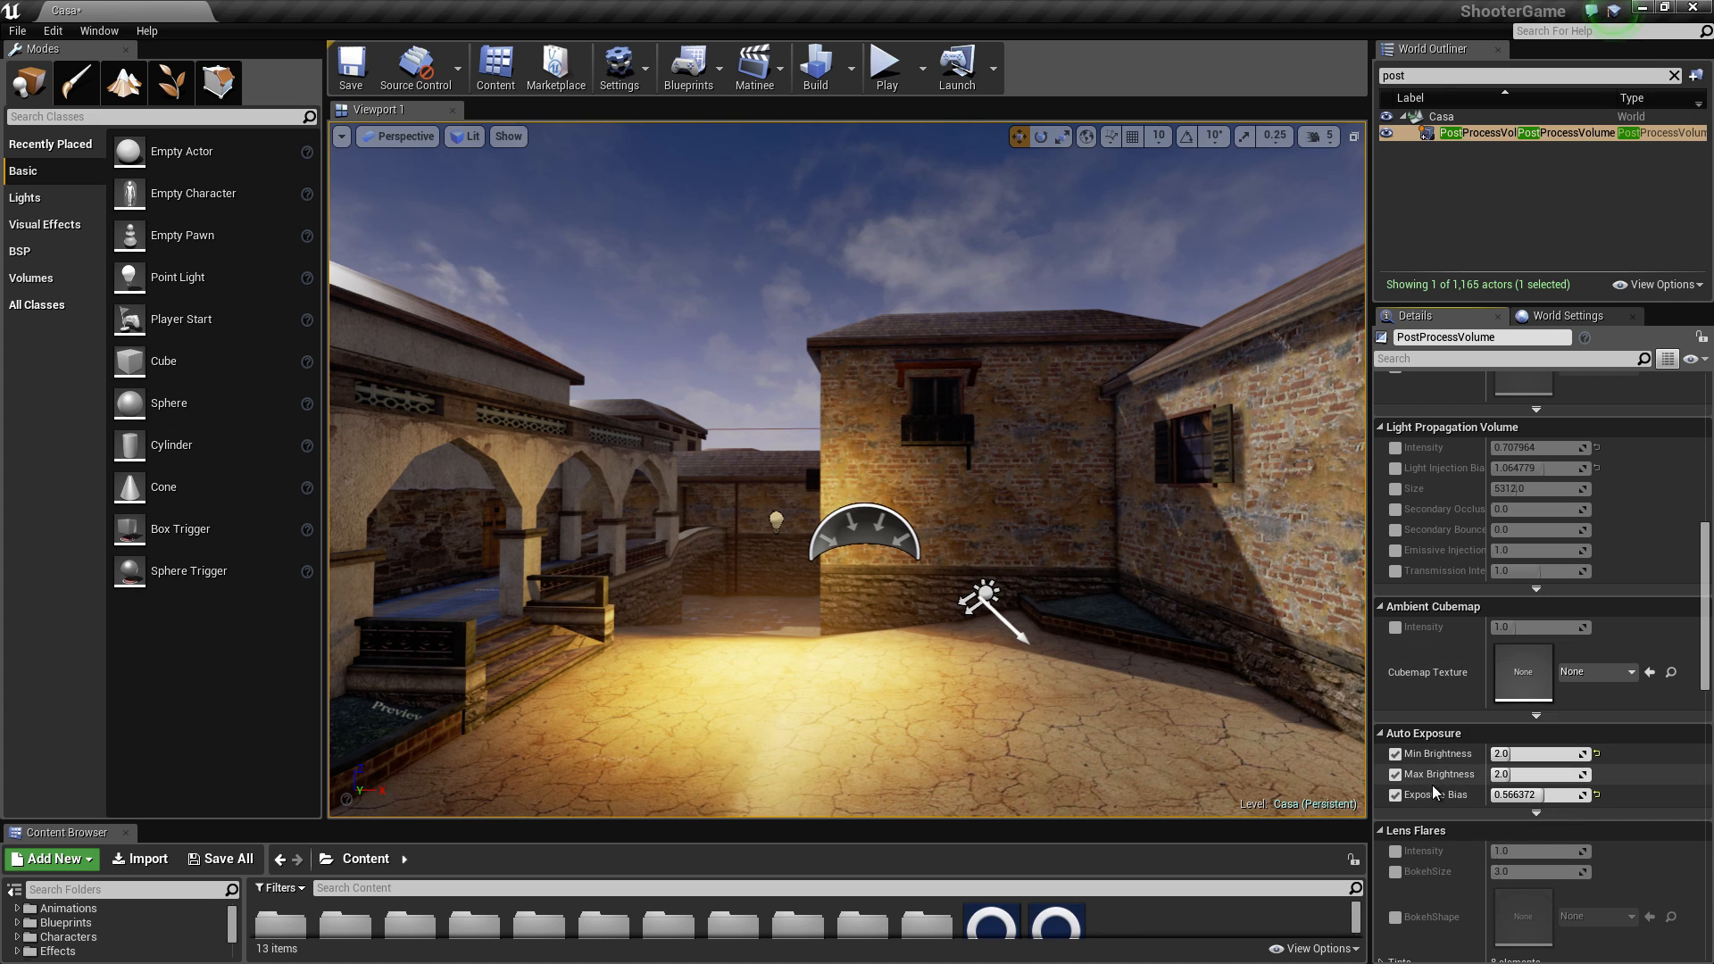
pyautogui.click(1396, 794)
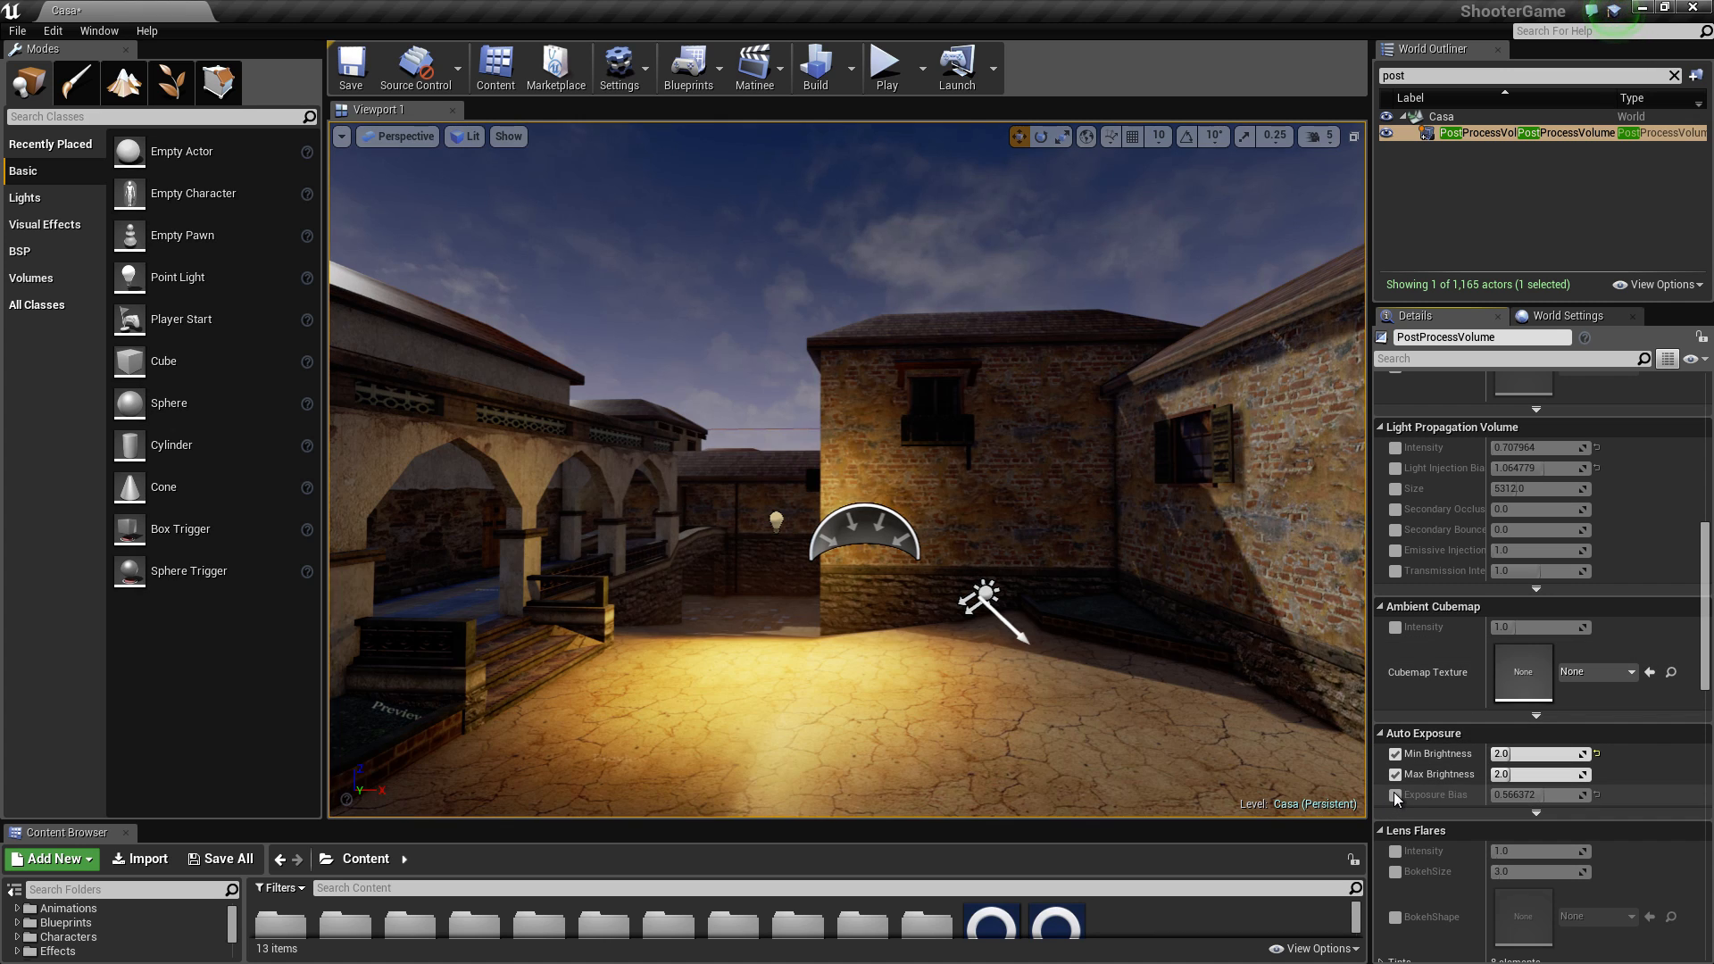
pyautogui.moveTo(724, 575); pyautogui.dragTo(679, 554)
pyautogui.moveTo(786, 483)
pyautogui.mouseDown()
pyautogui.moveTo(705, 447)
pyautogui.moveTo(803, 456)
pyautogui.mouseUp()
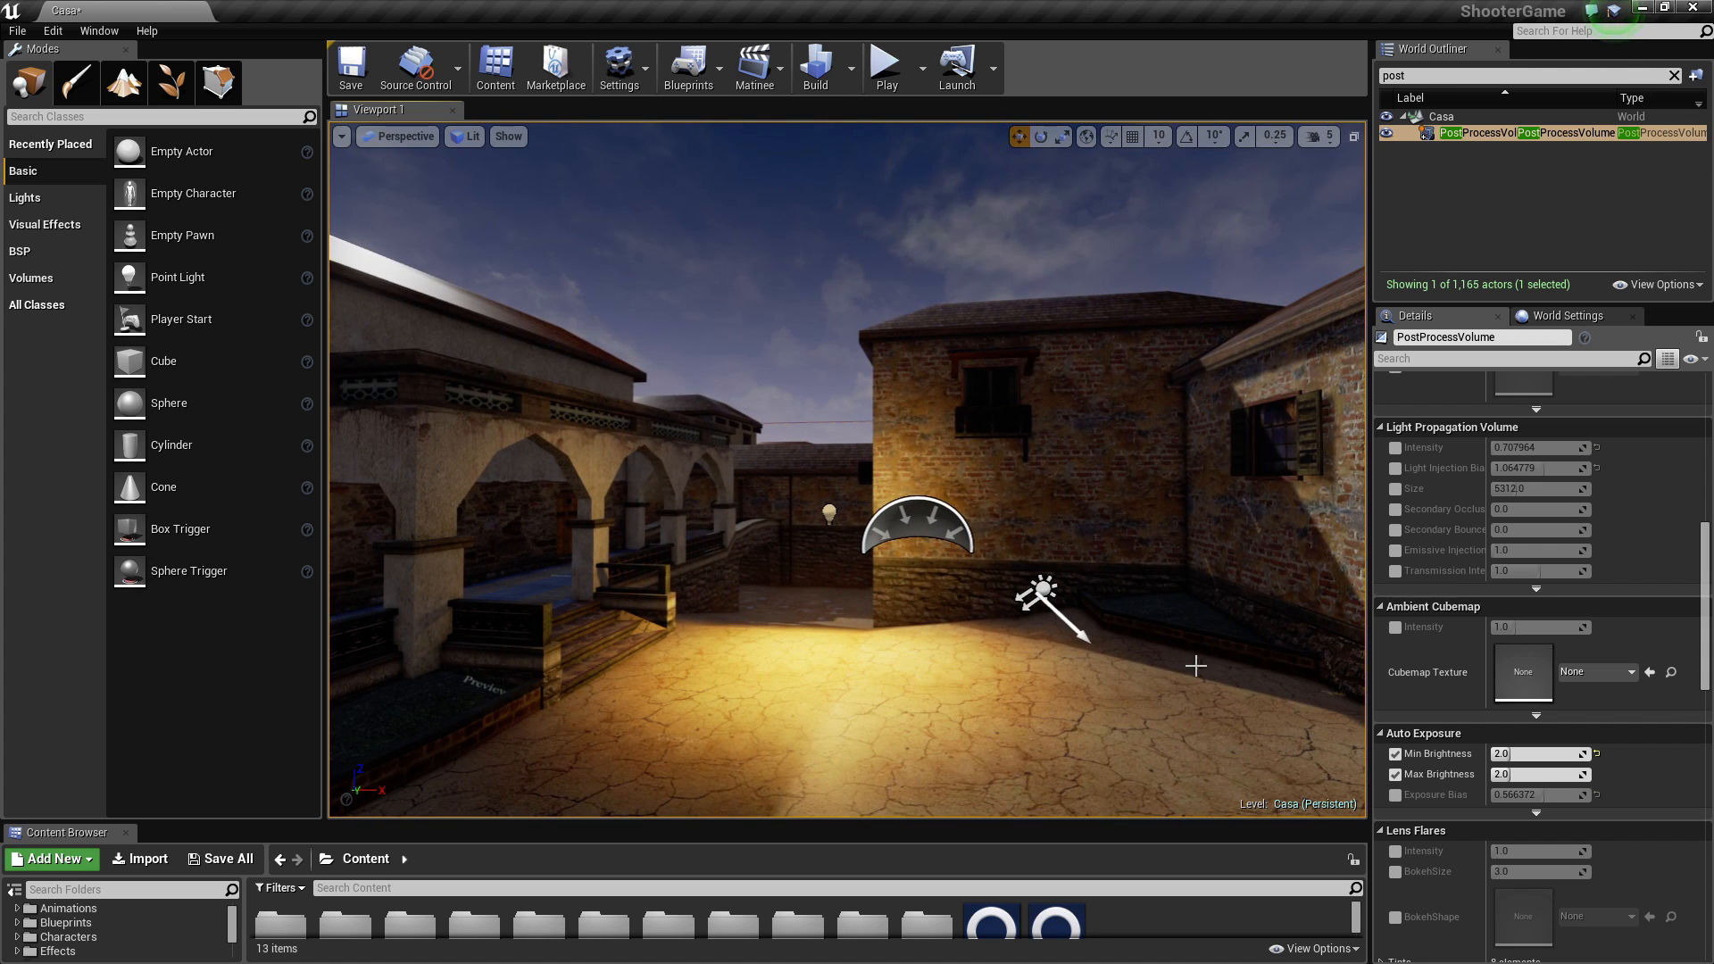
pyautogui.click(1396, 794)
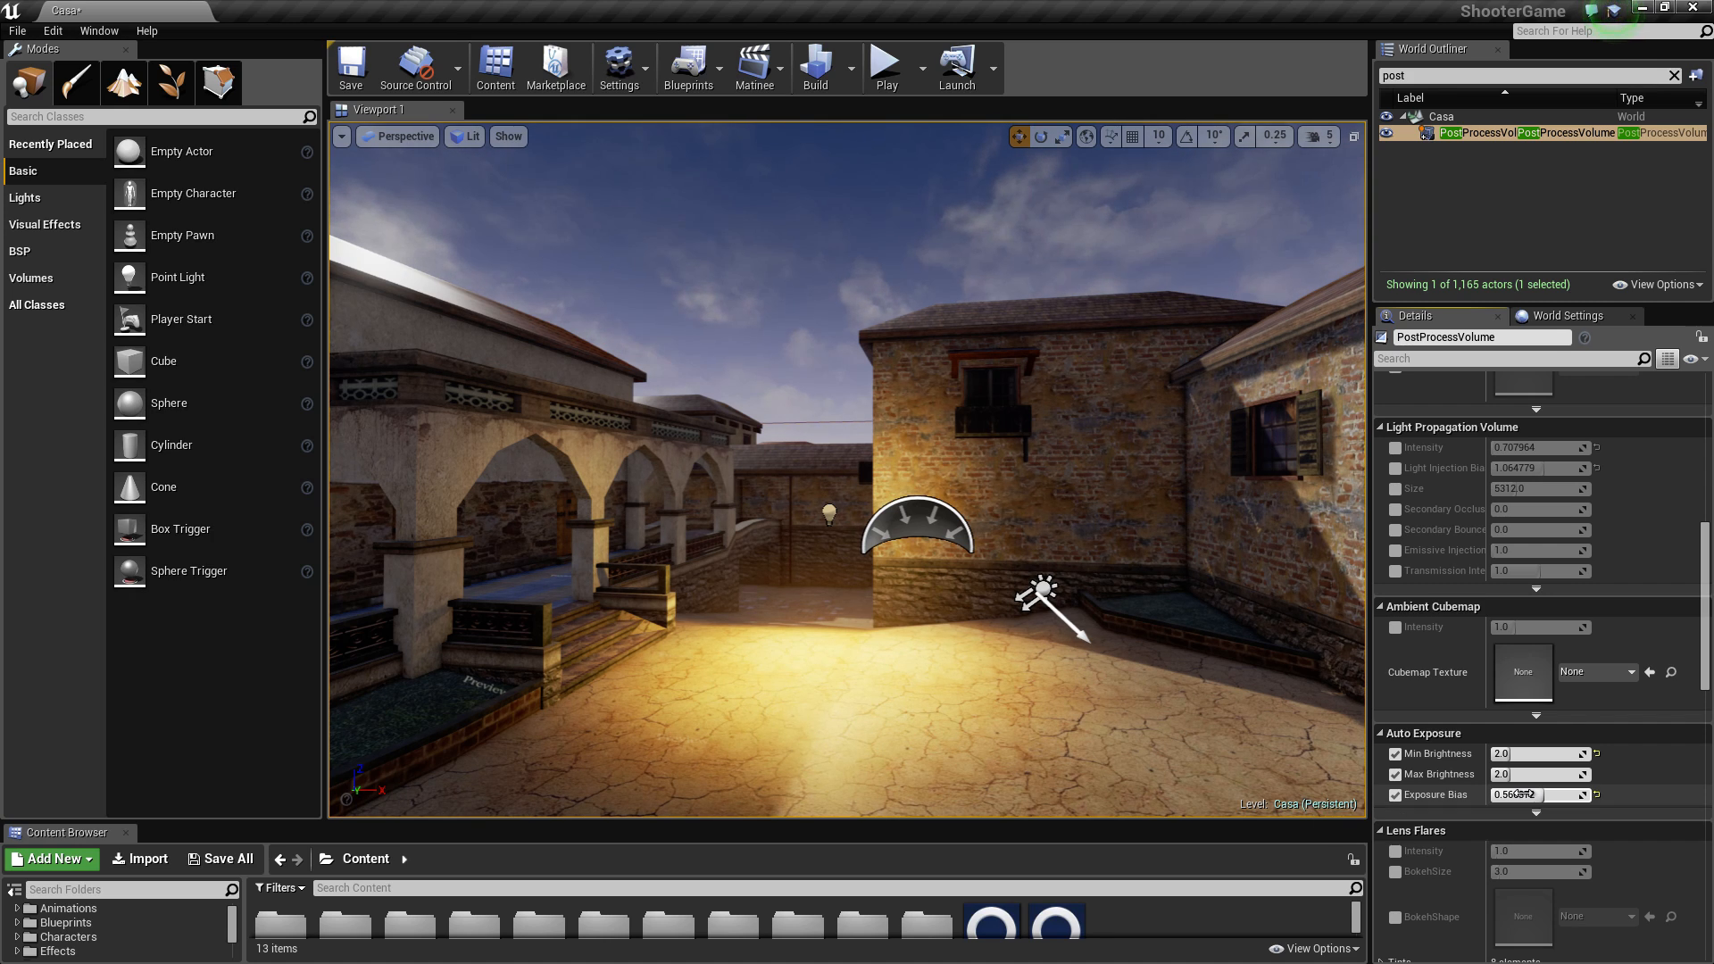
# Step: Lower the Auto Exposure Exposure Bias to about -2.97 and look around the darkened courtyard
pyautogui.moveTo(1520, 794); pyautogui.dragTo(1523, 795)
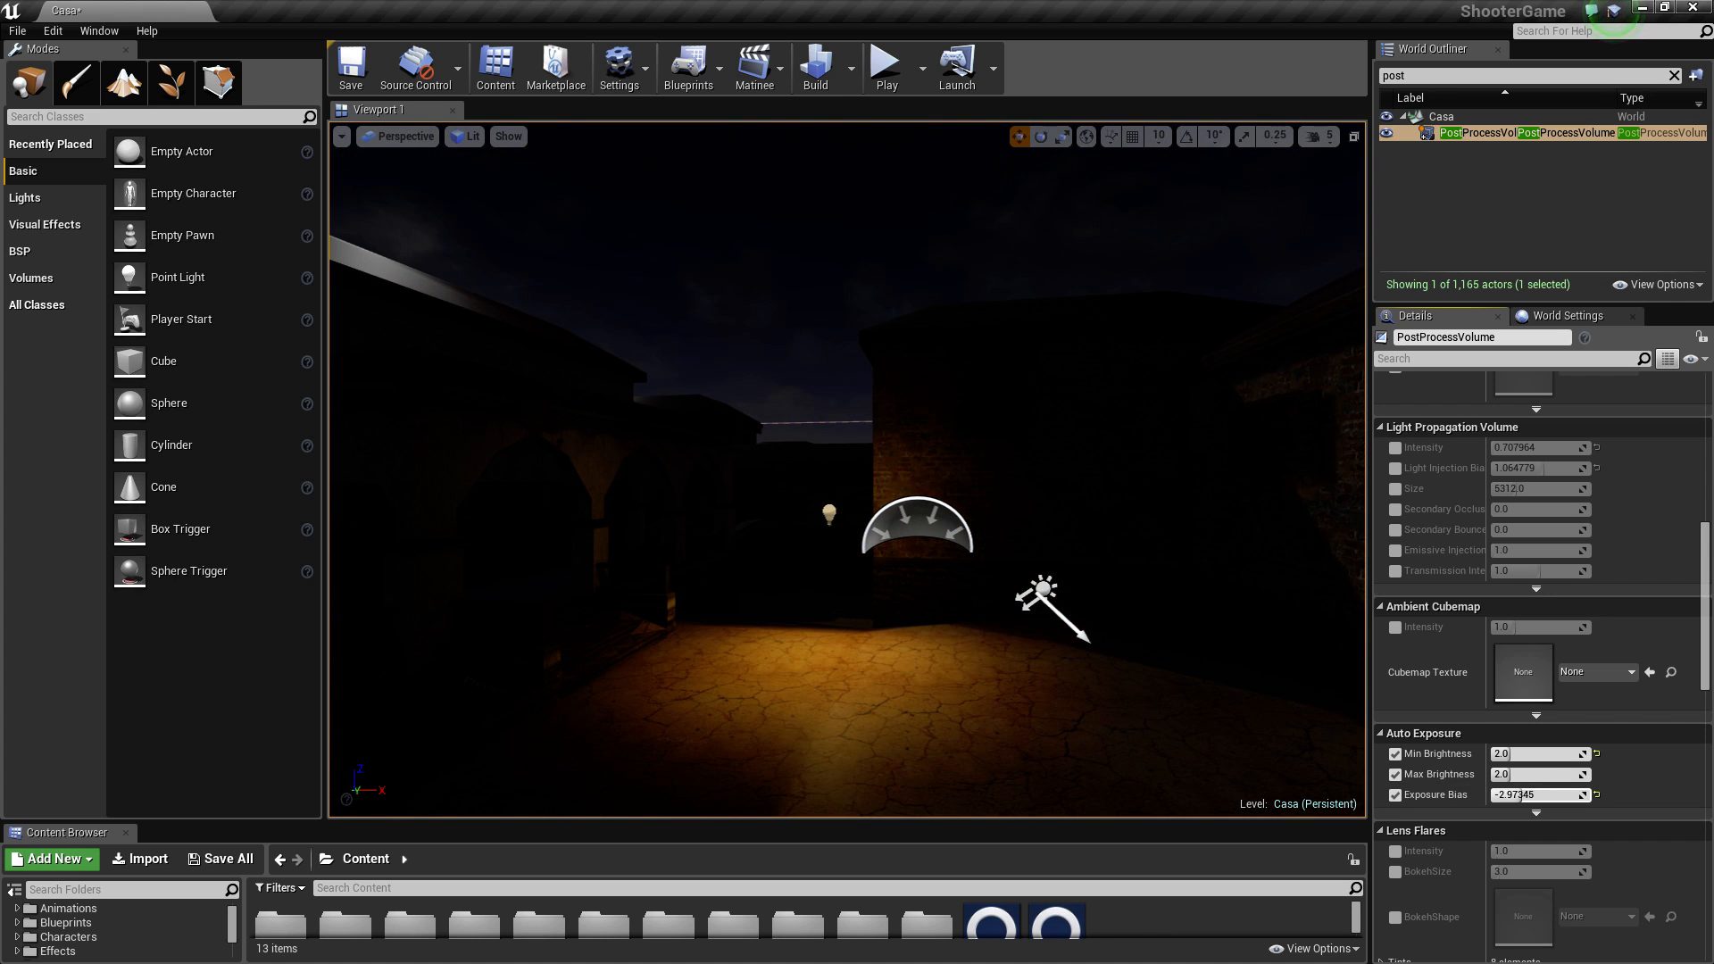
pyautogui.moveTo(1034, 535); pyautogui.dragTo(929, 483)
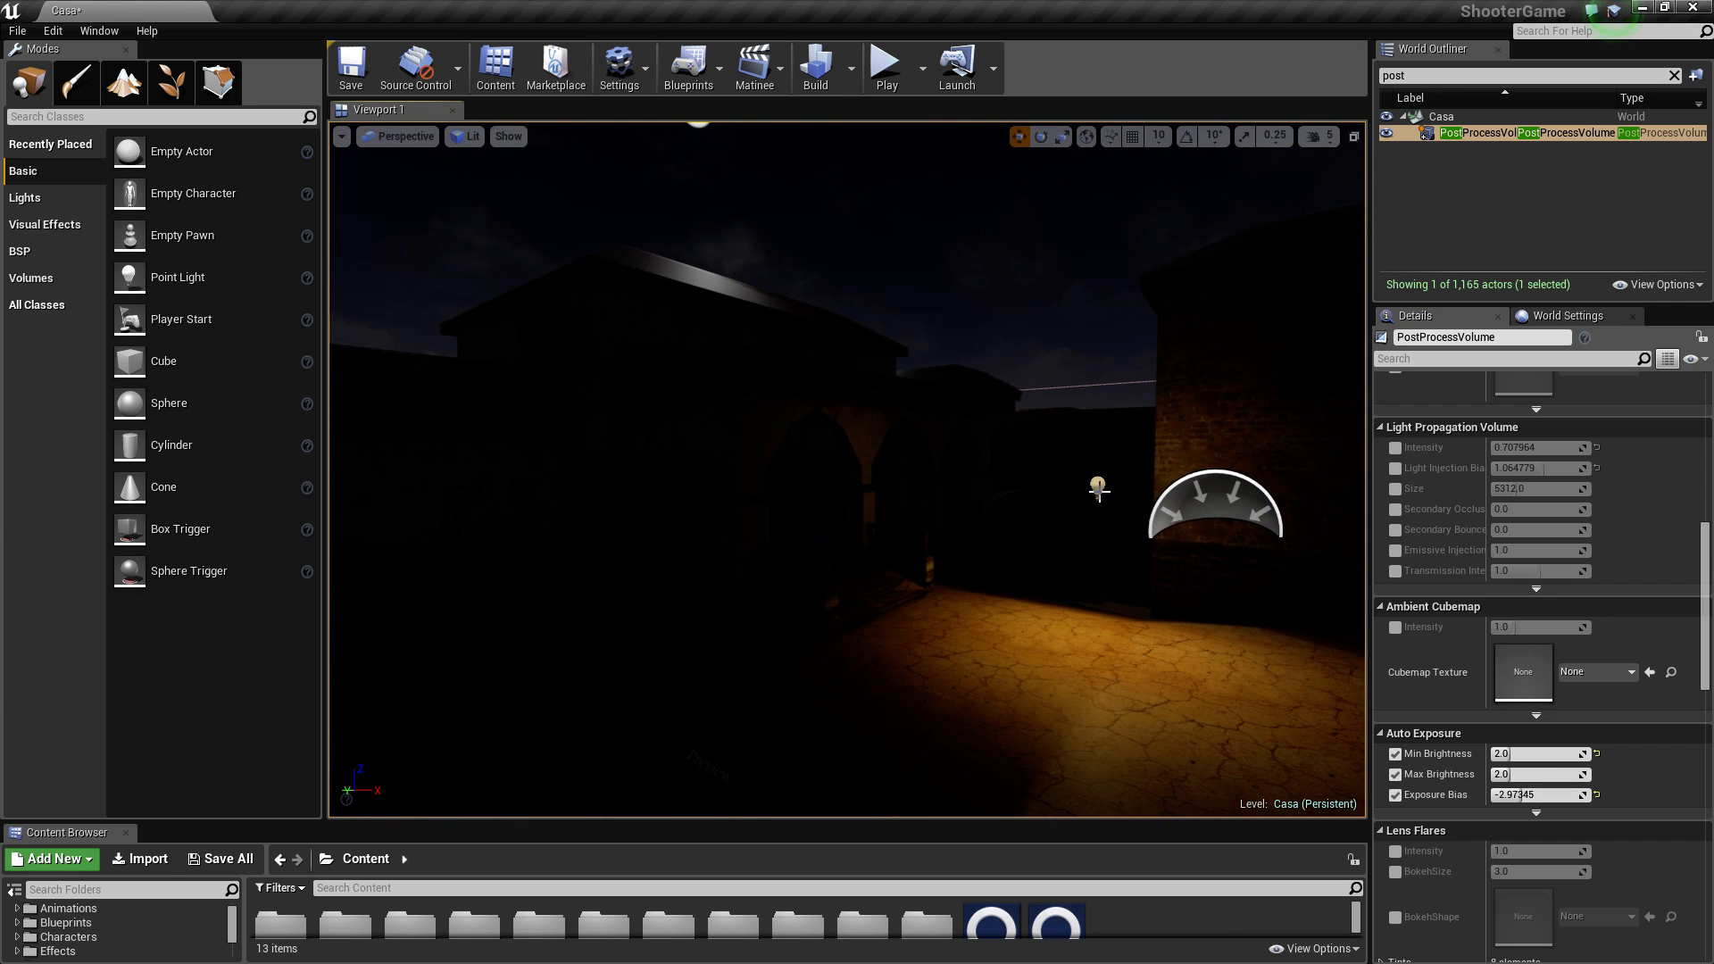
pyautogui.moveTo(1097, 613)
pyautogui.mouseDown()
pyautogui.moveTo(1187, 616)
pyautogui.moveTo(1072, 584)
pyautogui.moveTo(1109, 593)
pyautogui.mouseUp()
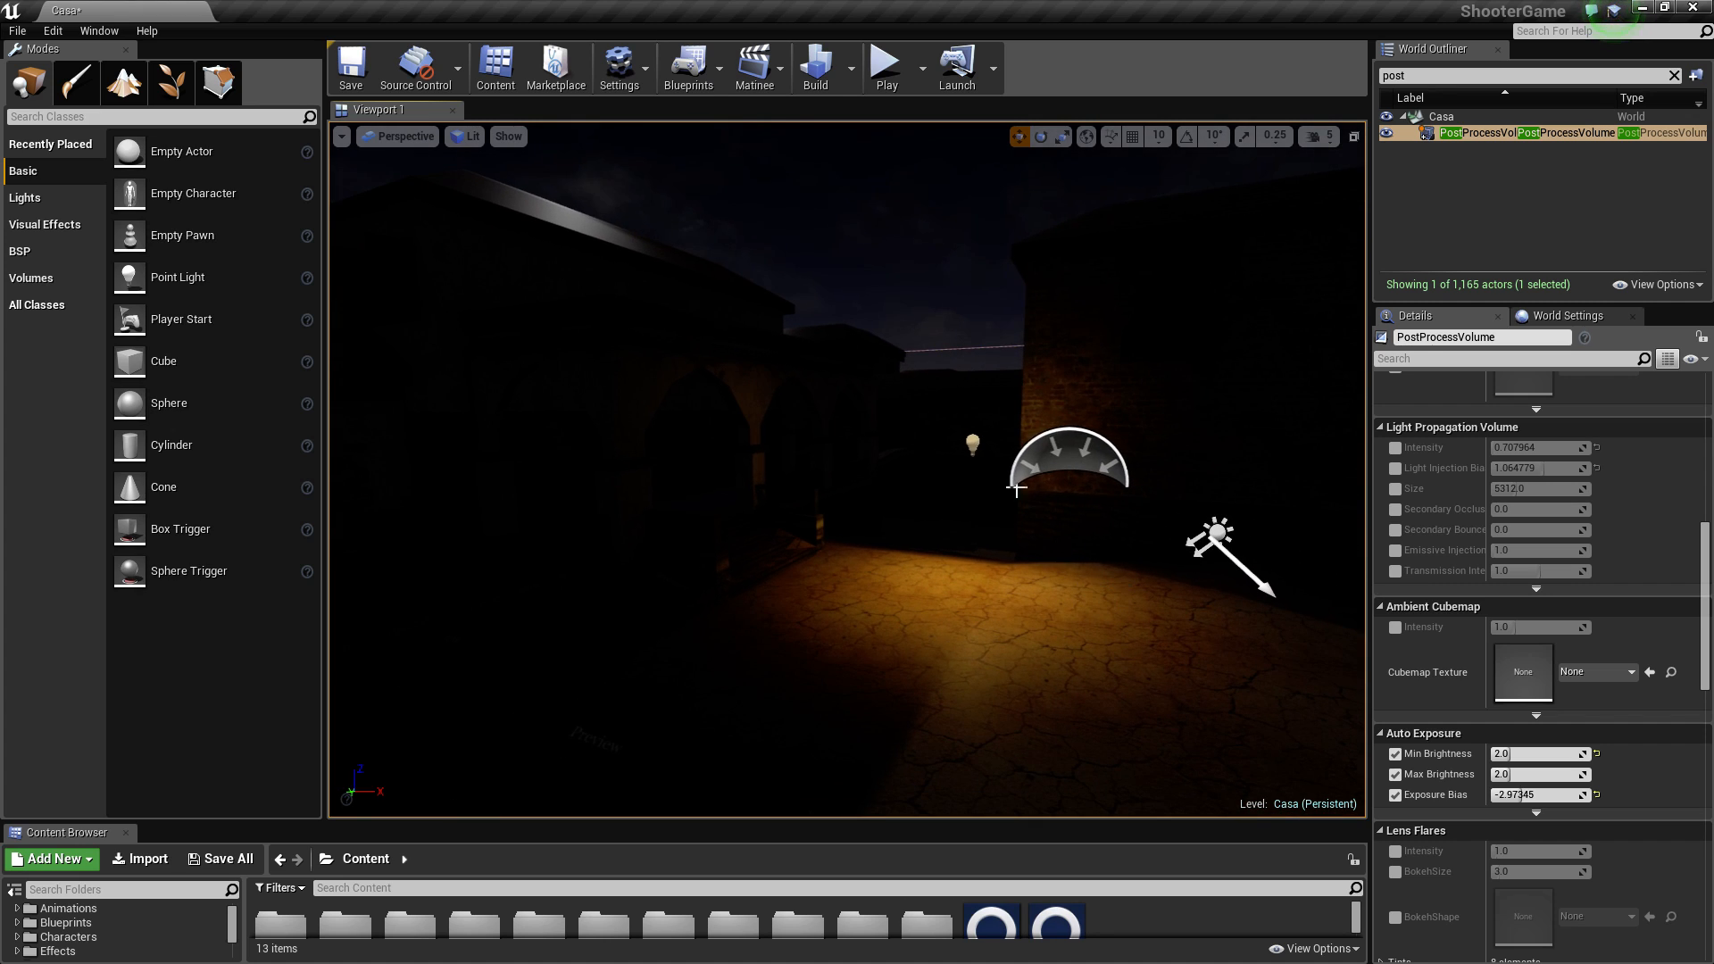
# Step: Duplicate the courtyard's PointLight and place the copy under the arcade's arches
pyautogui.click(975, 447)
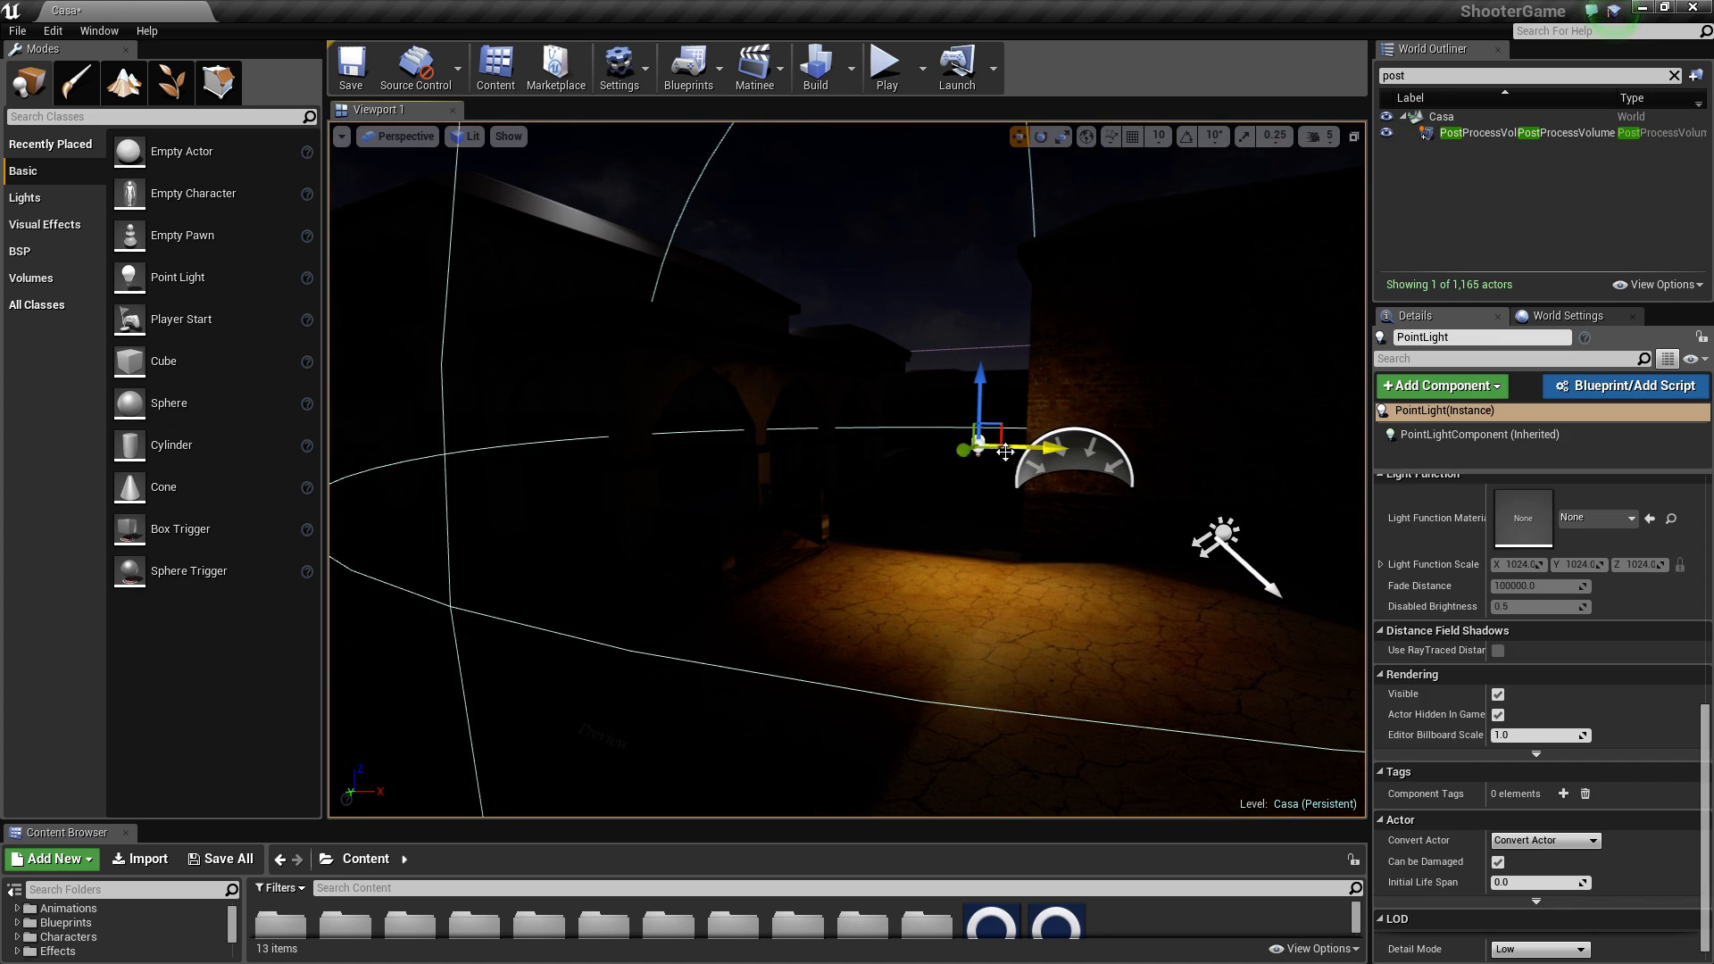
pyautogui.keyDown('alt'); pyautogui.moveTo(1031, 451); pyautogui.dragTo(728, 480); pyautogui.keyUp('alt')
pyautogui.click(1005, 622)
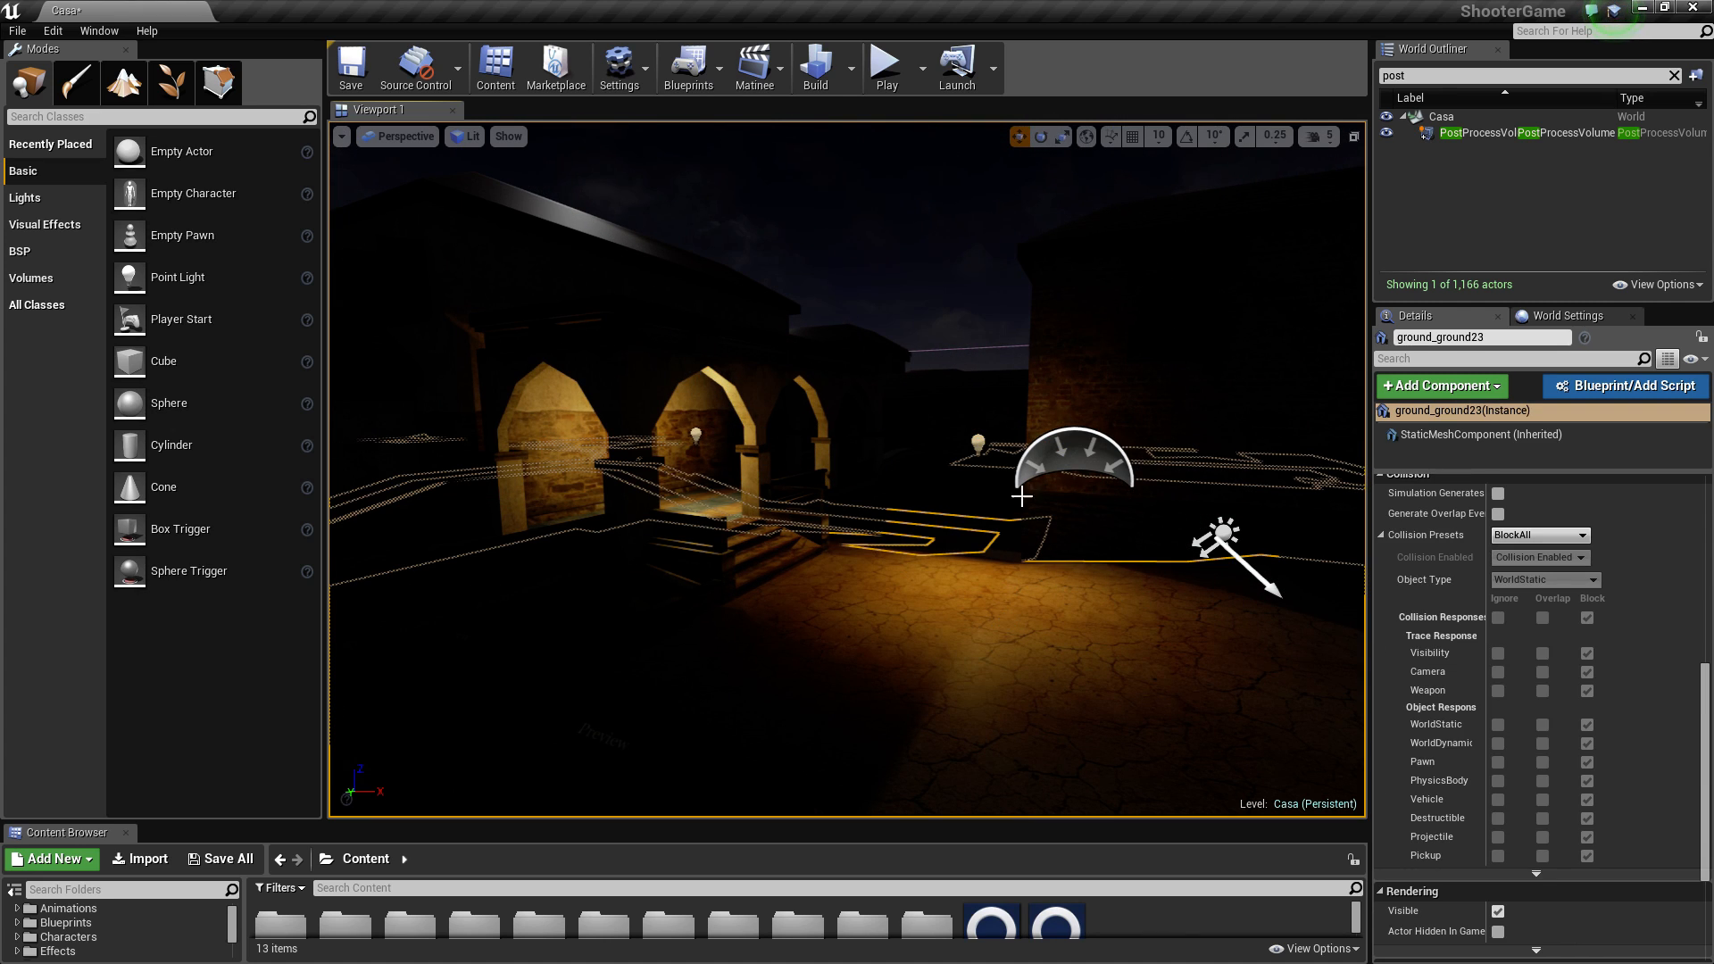
# Step: Move the original PointLight along its X axis toward the brick building behind the SkyLight
pyautogui.click(979, 443)
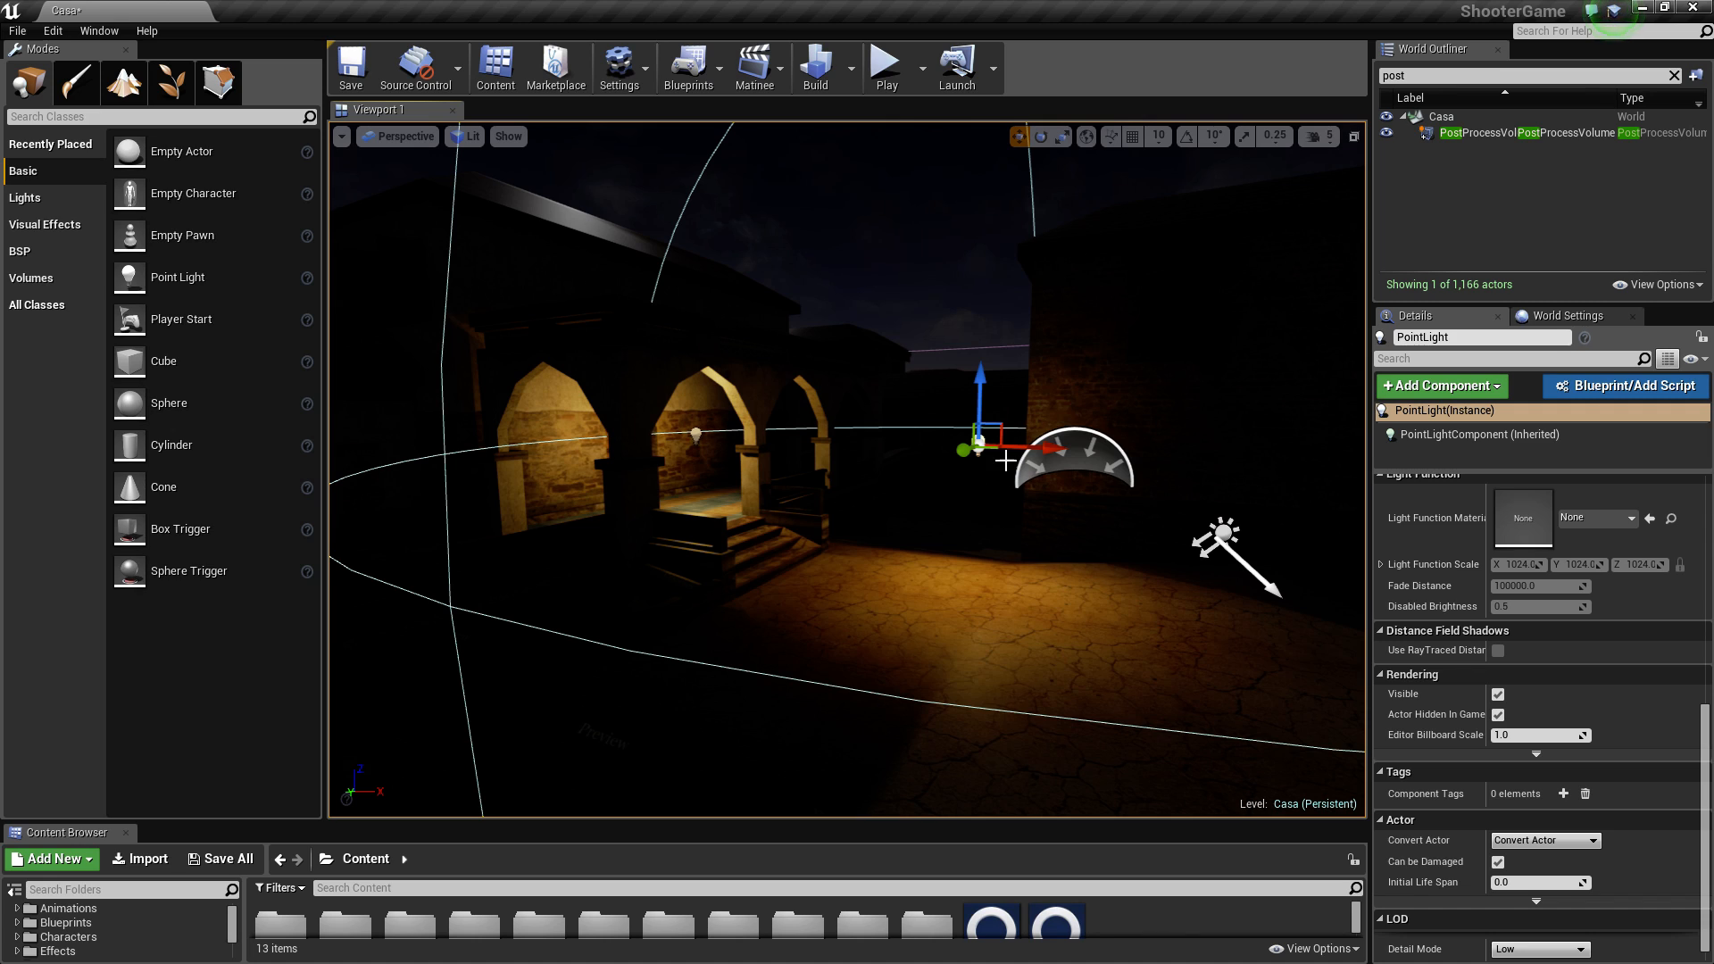
pyautogui.moveTo(1014, 446); pyautogui.dragTo(1063, 449)
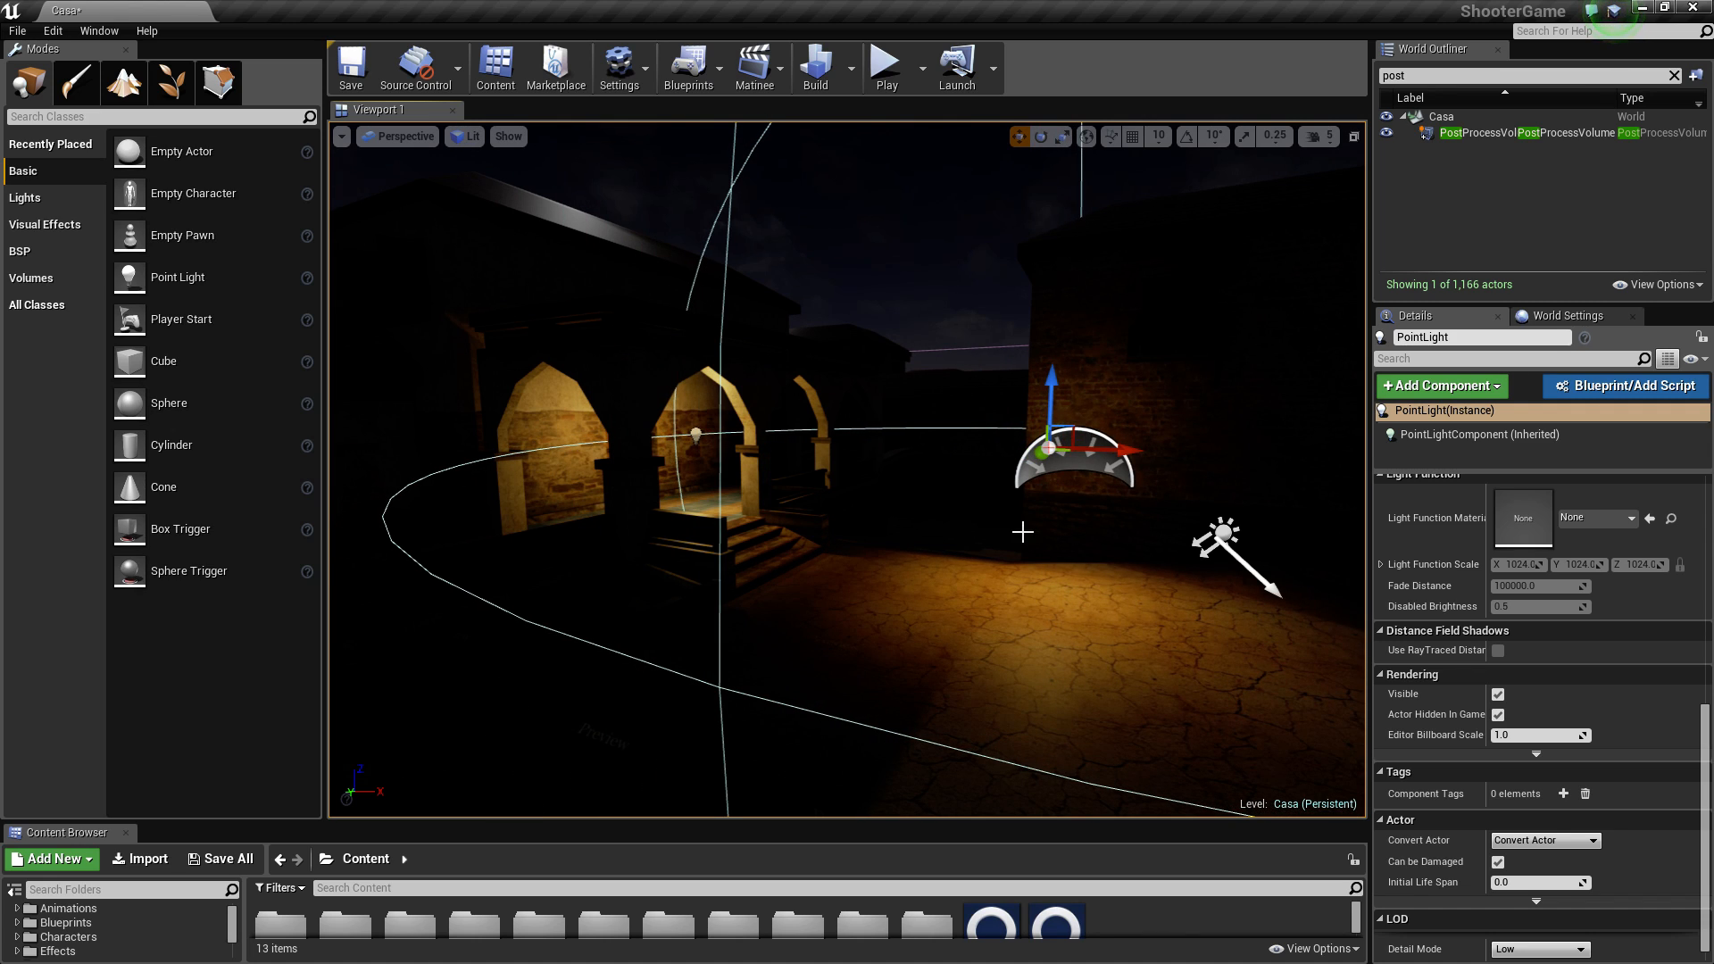
pyautogui.click(1006, 585)
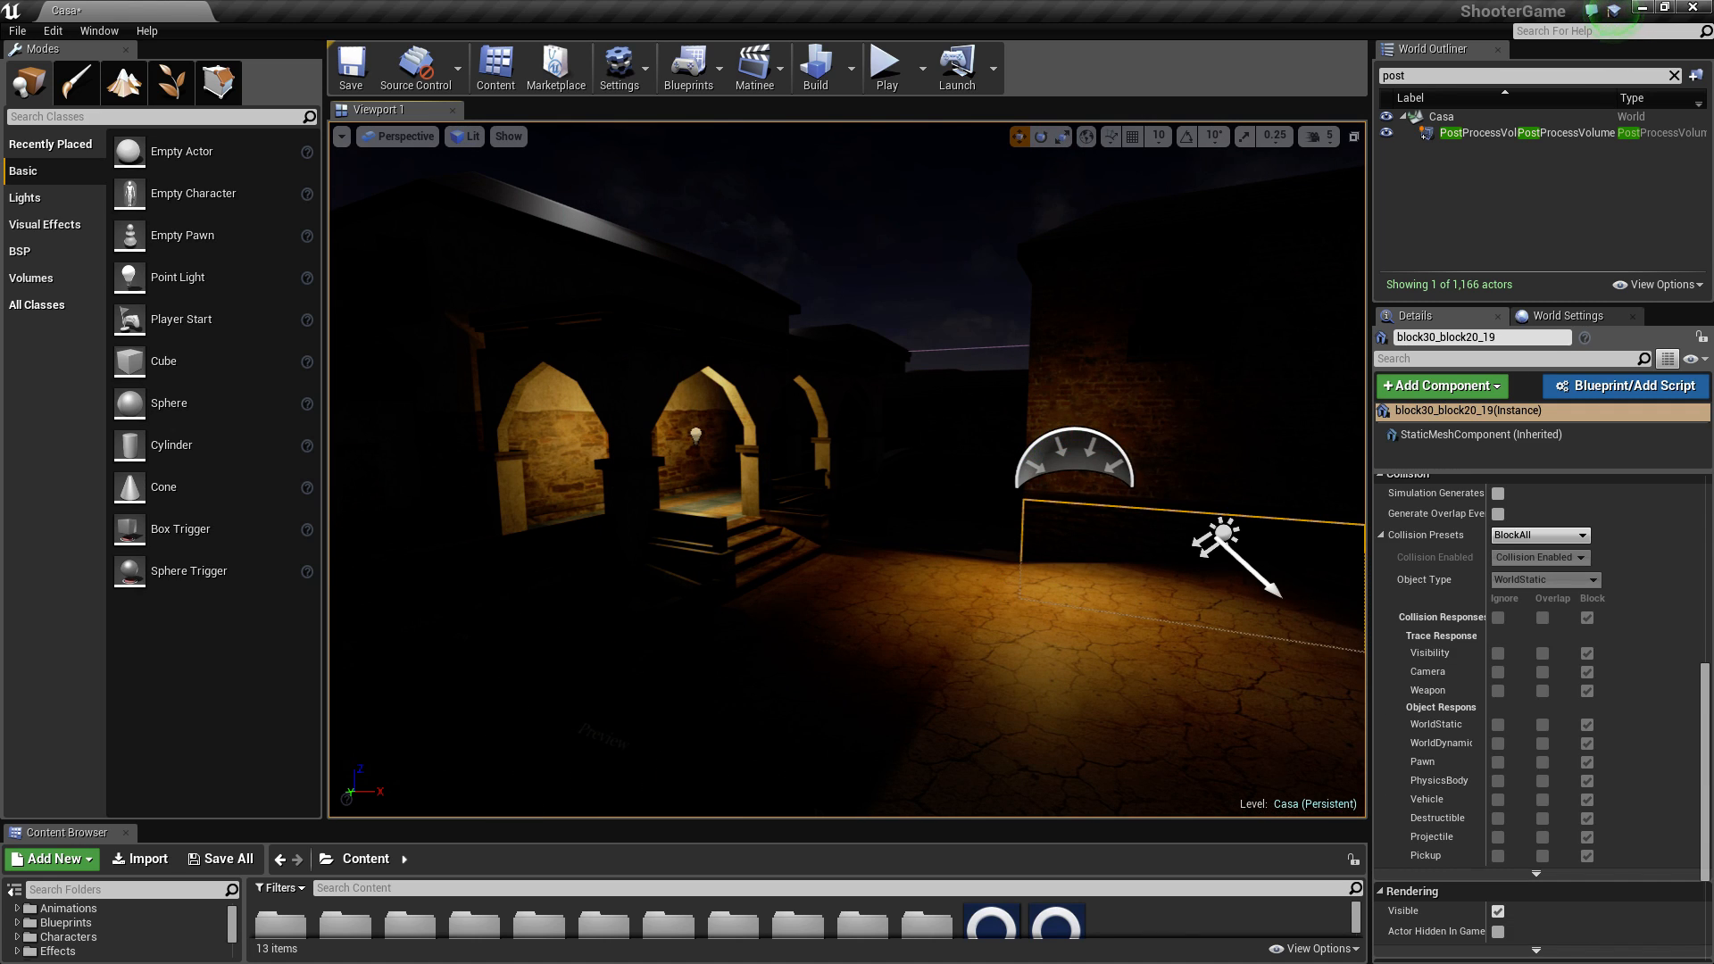
# Step: Switch the viewport to game view to hide the editor icons, and bring the lit arcade closer
pyautogui.click(829, 525)
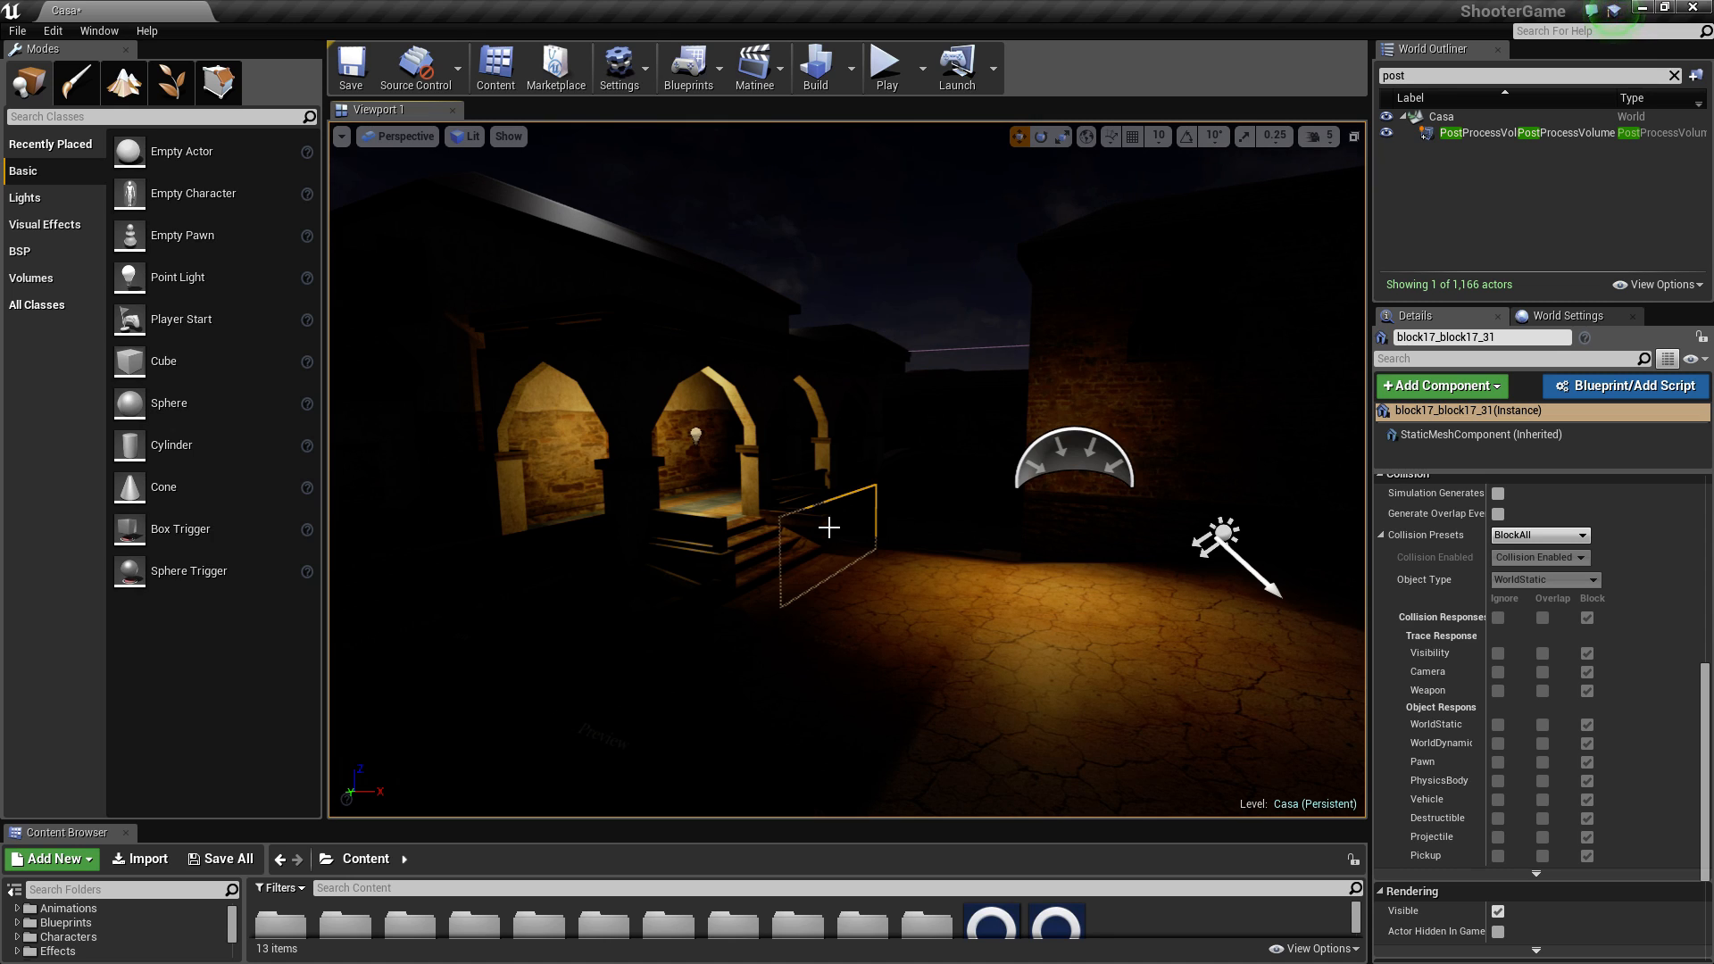
pyautogui.press('g')
pyautogui.press('g')
pyautogui.press('g')
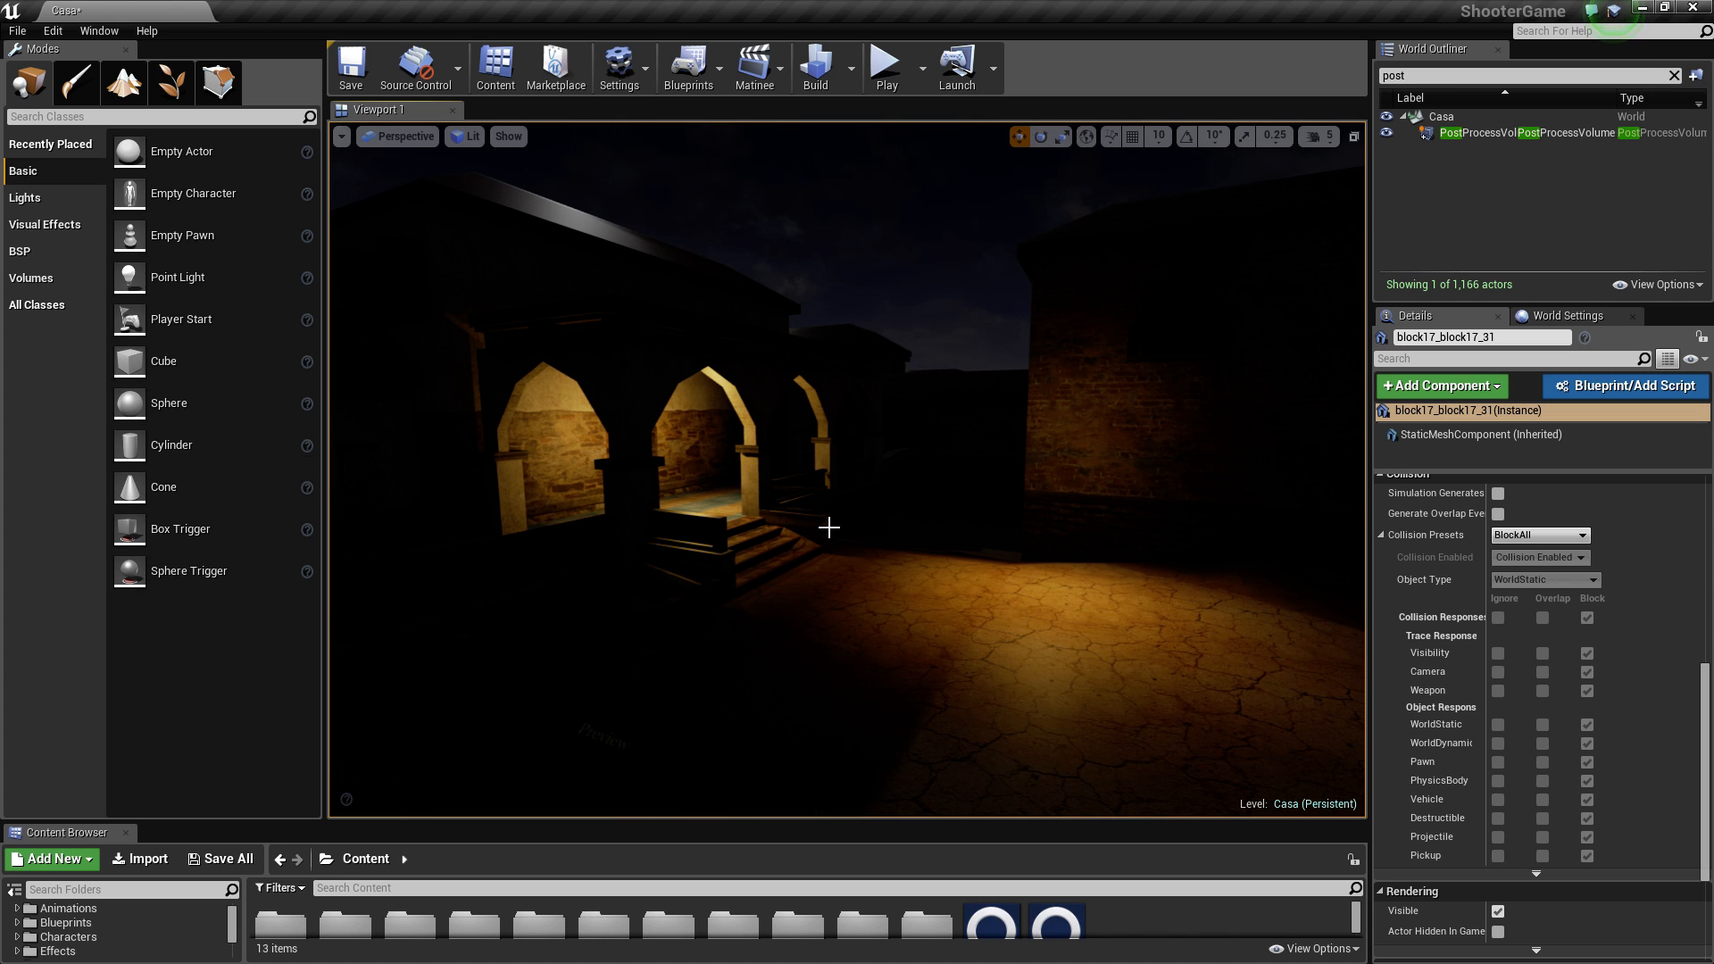
pyautogui.moveTo(828, 527)
pyautogui.mouseDown(button='right')
pyautogui.moveTo(983, 531)
pyautogui.moveTo(824, 530)
pyautogui.mouseUp(button='right')
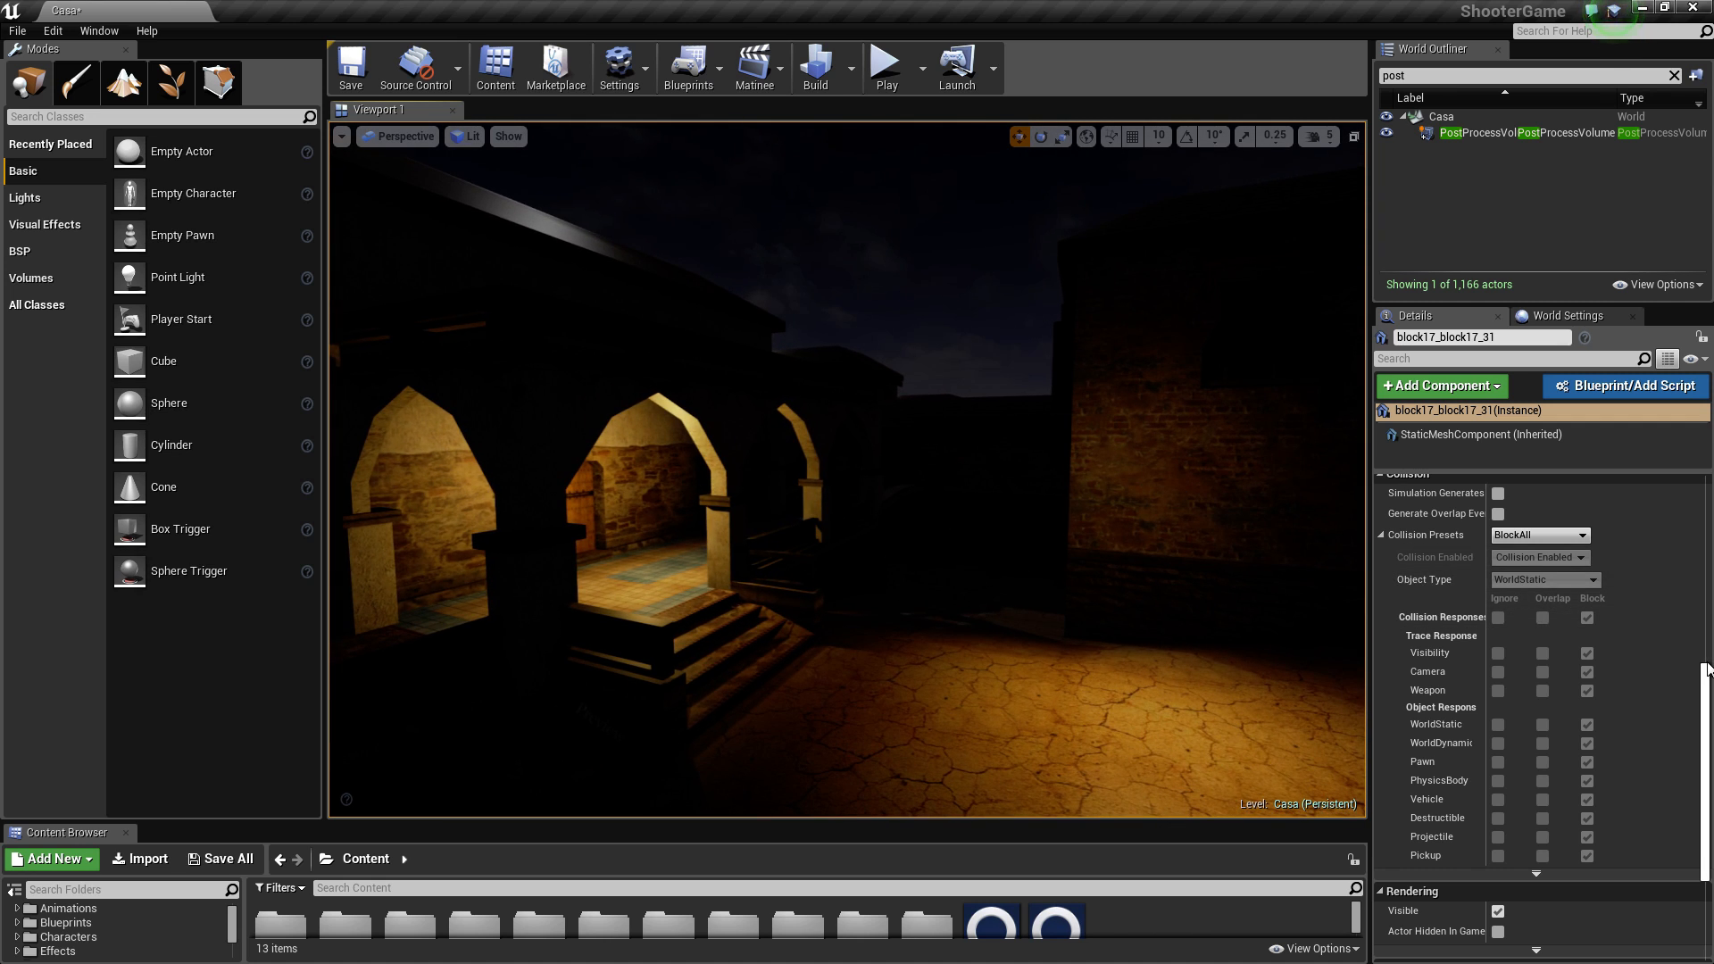
# Step: Reselect the PostProcessVolume and examine its Ambient Occlusion settings, including the advanced ones, against the stone wall beside the wooden door
pyautogui.scroll(5, 1706, 676)
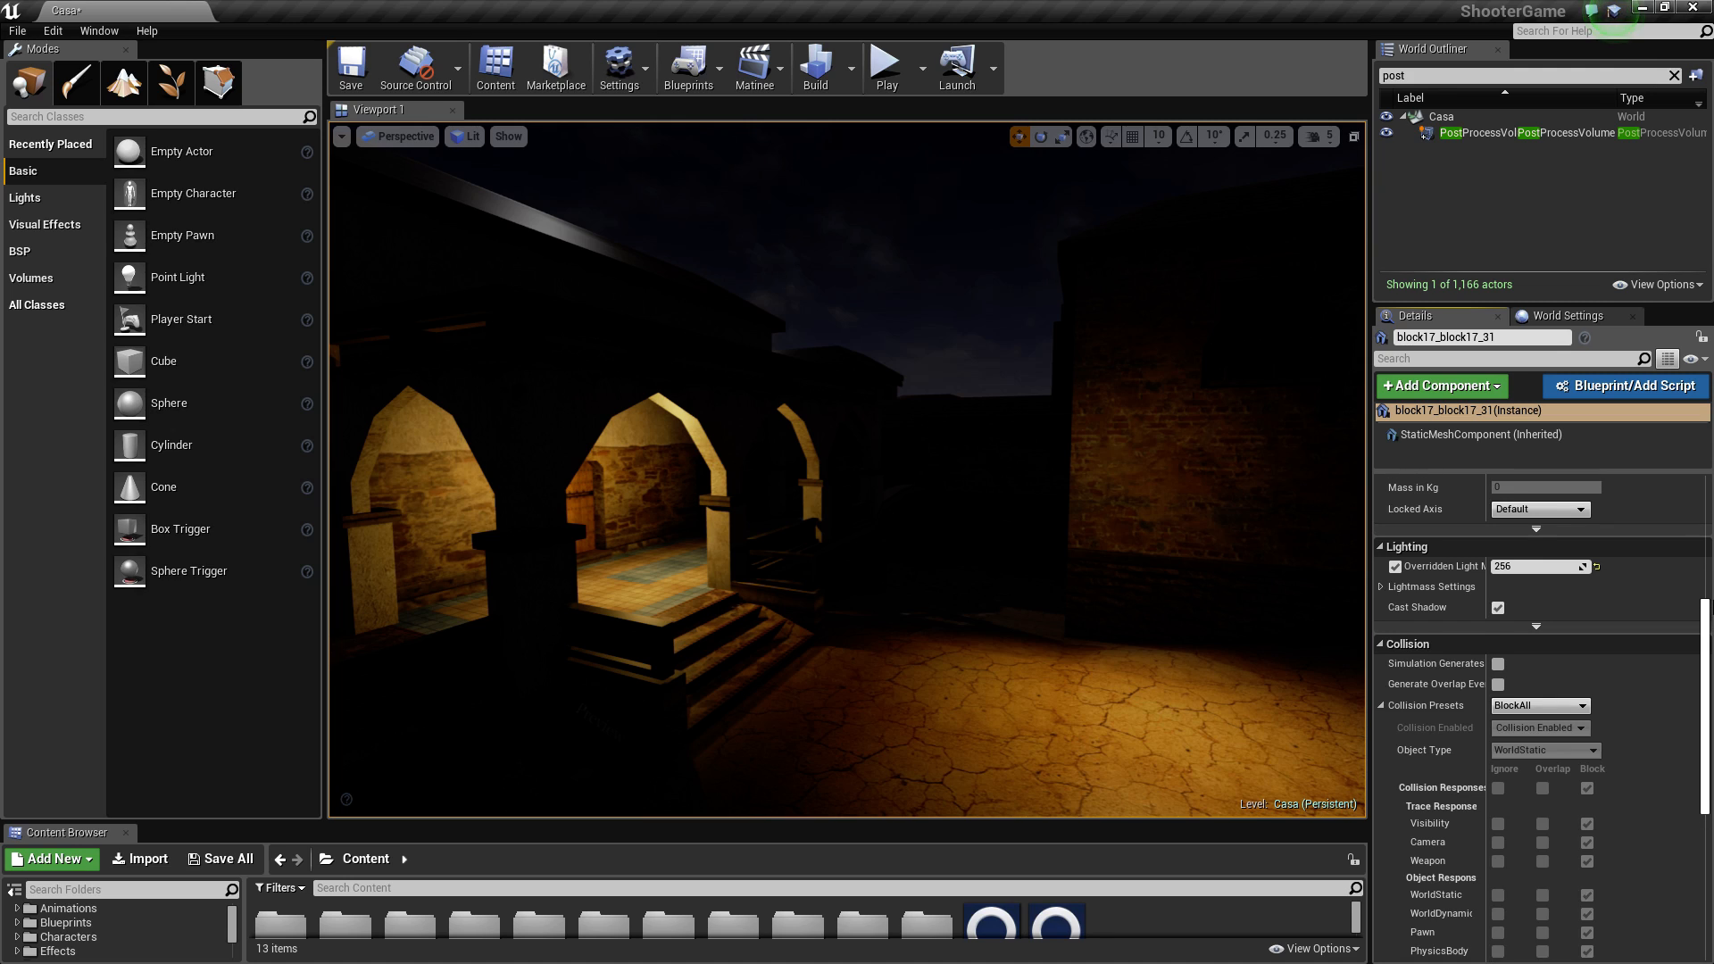
pyautogui.scroll(1, 1706, 676)
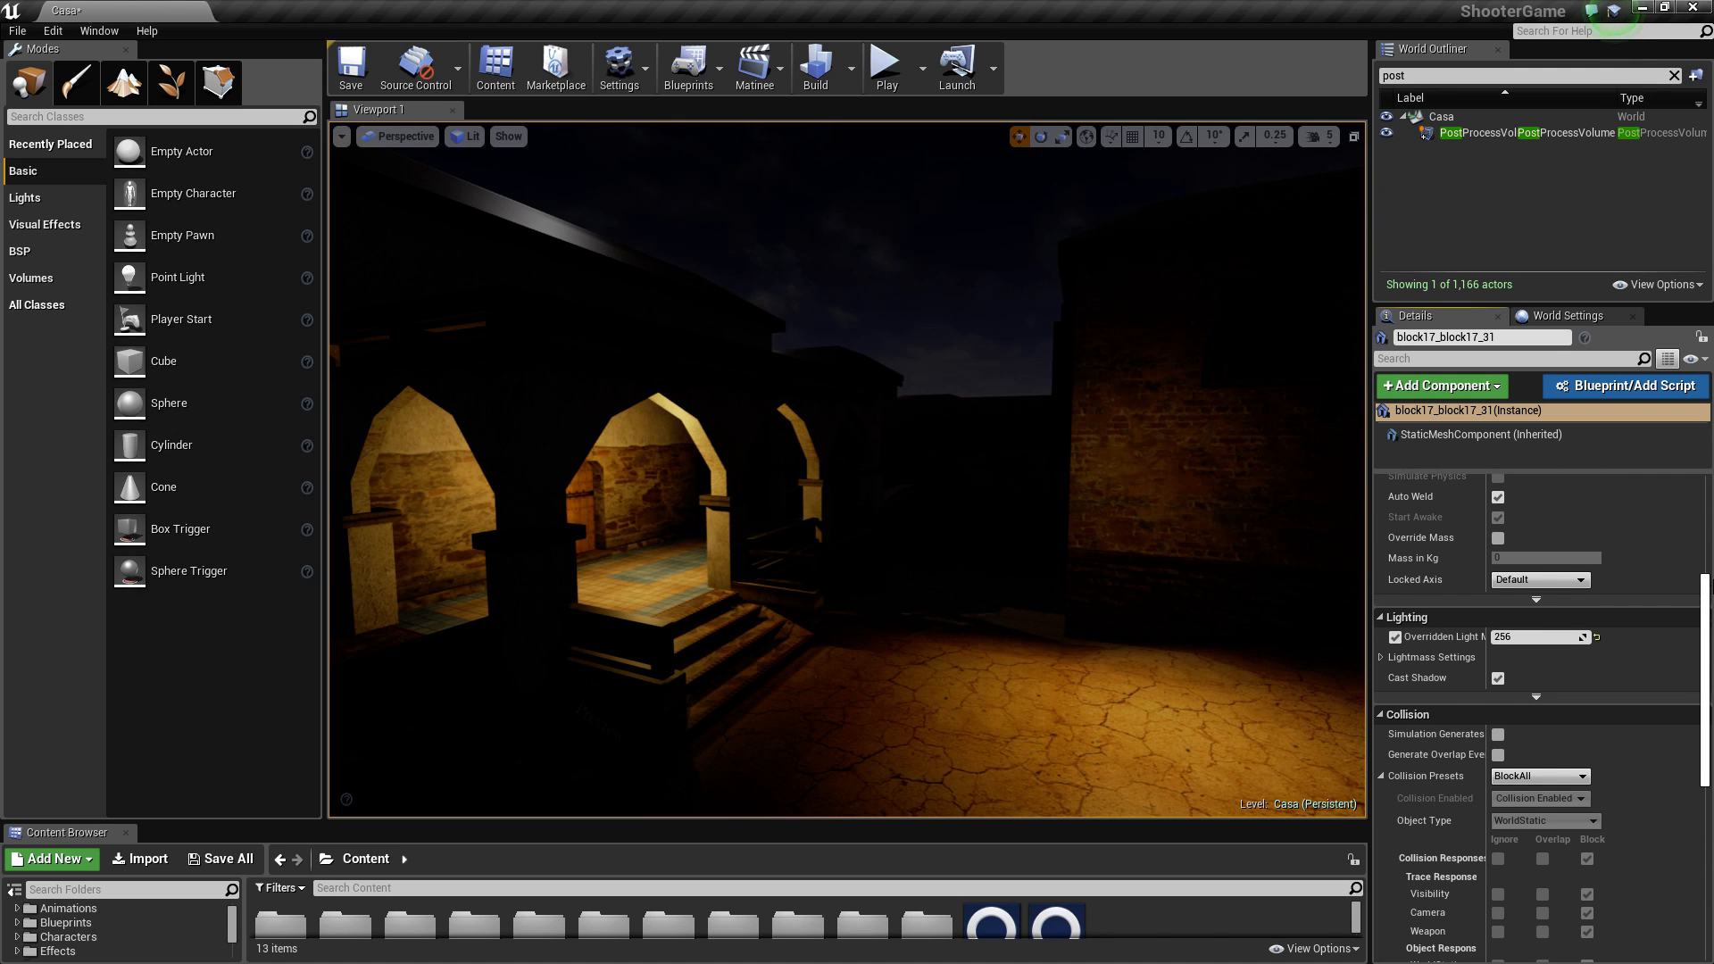
pyautogui.click(1536, 134)
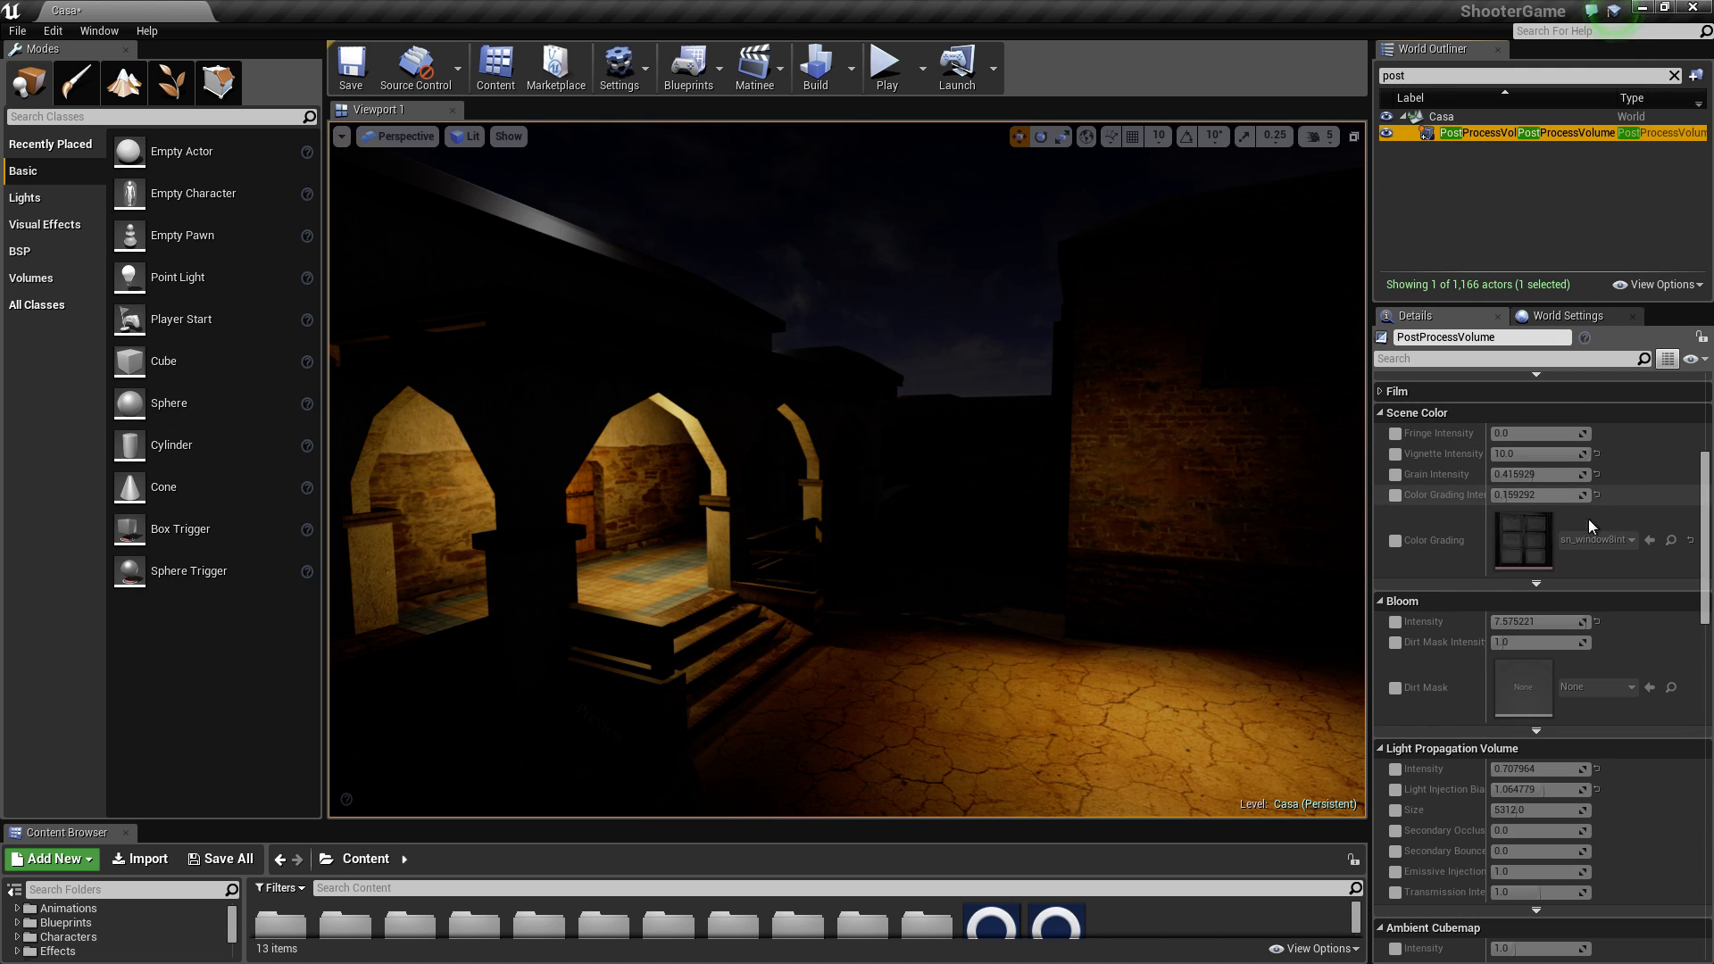
pyautogui.scroll(-5, 1697, 558)
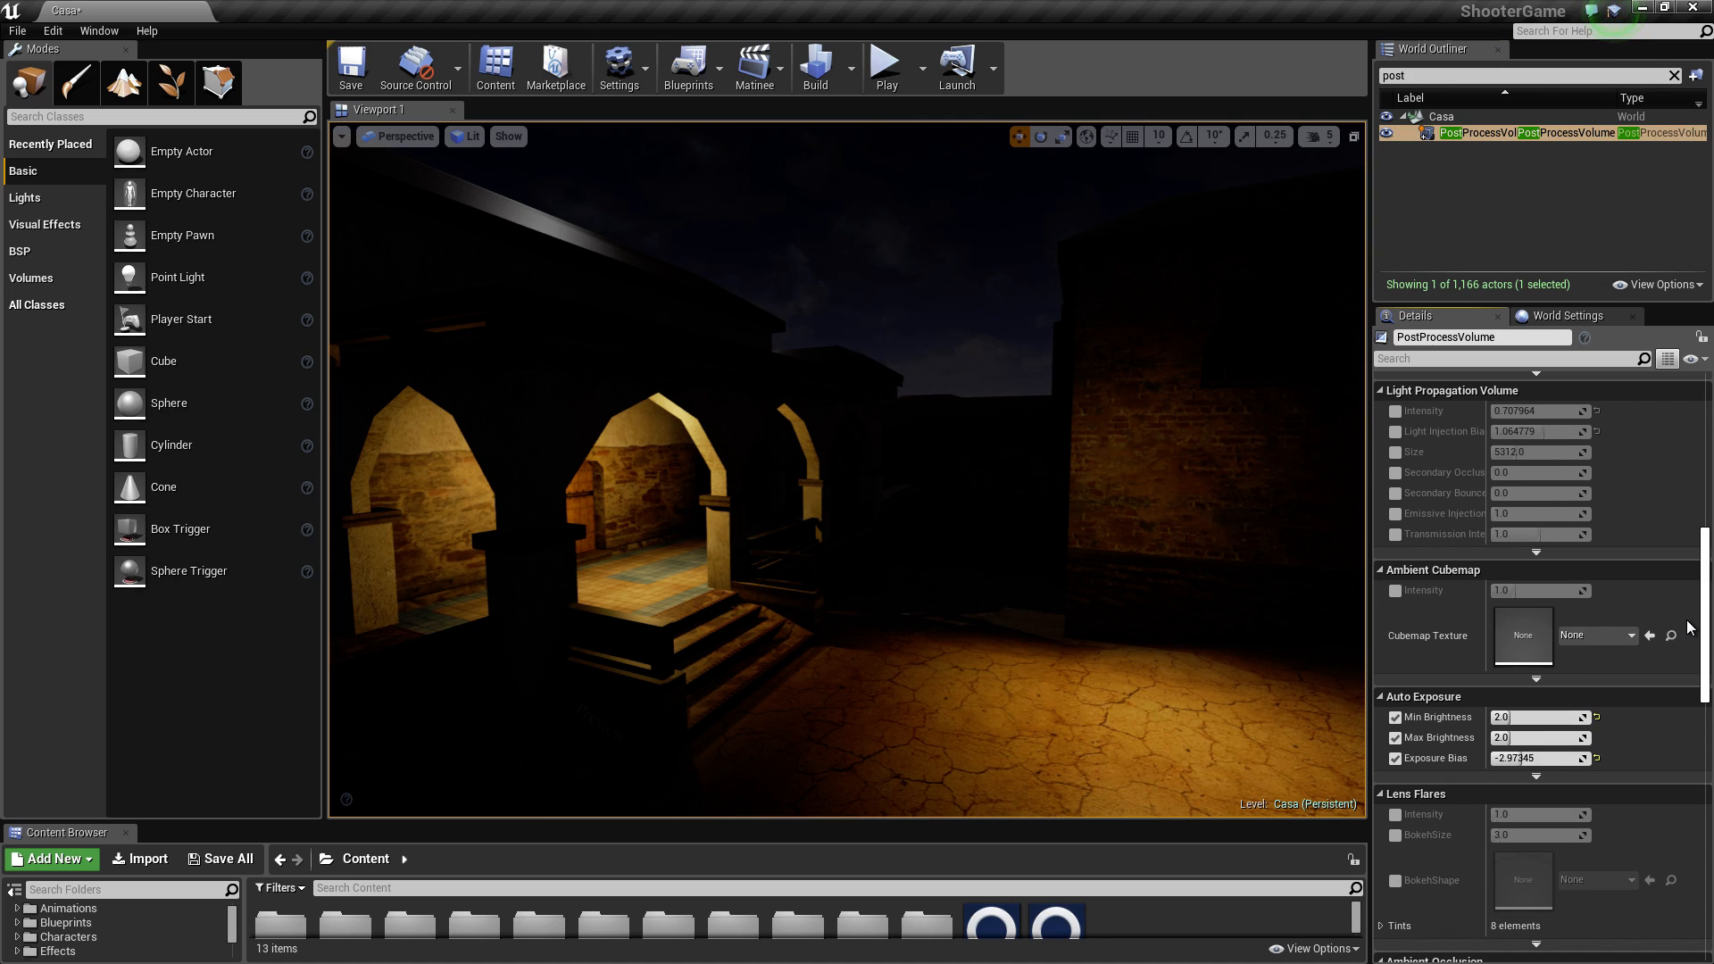
pyautogui.scroll(-4, 1690, 628)
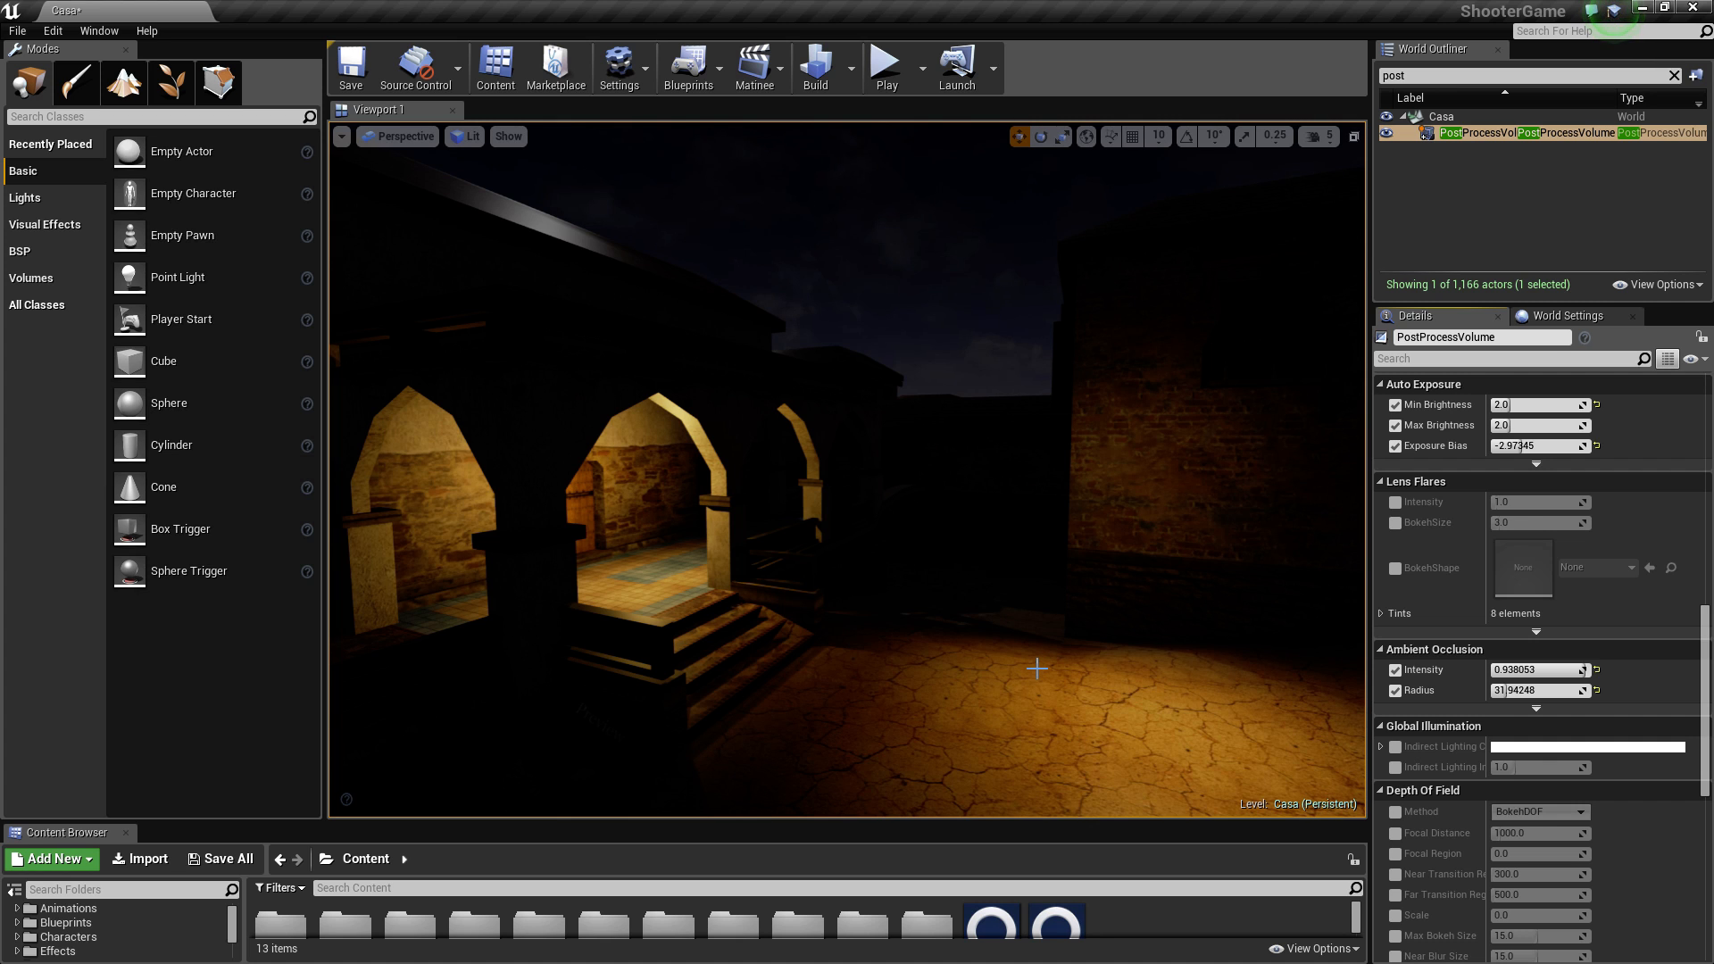
pyautogui.moveTo(1037, 668); pyautogui.dragTo(573, 553)
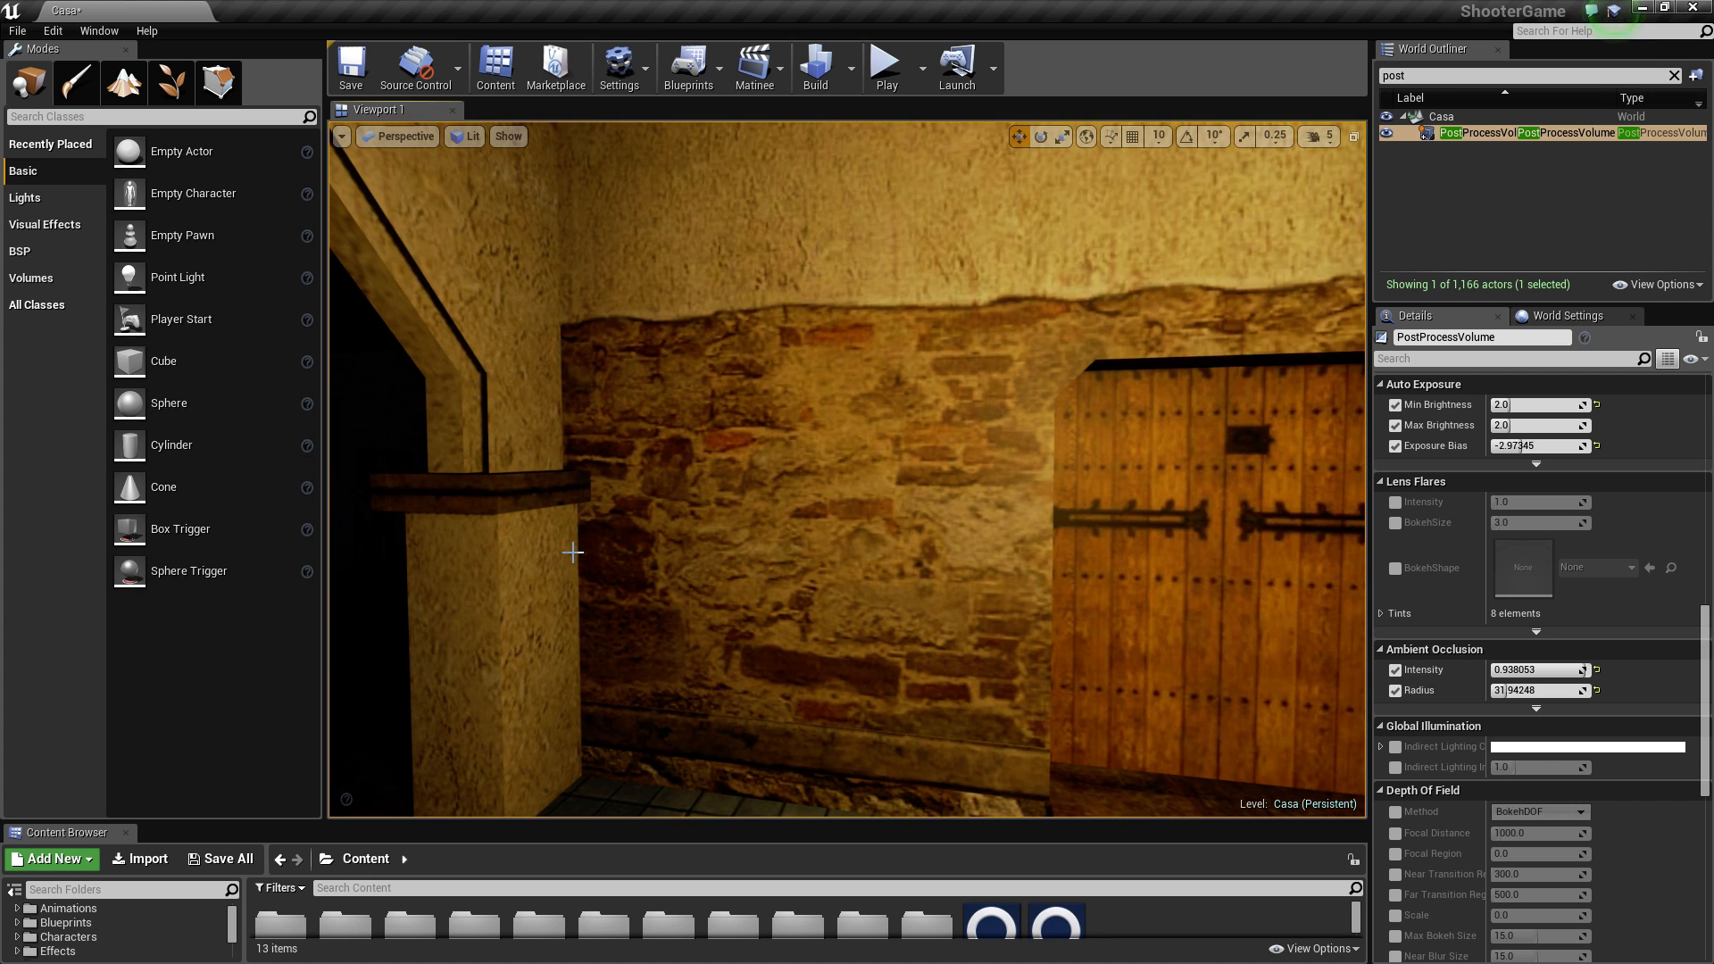
pyautogui.click(1536, 711)
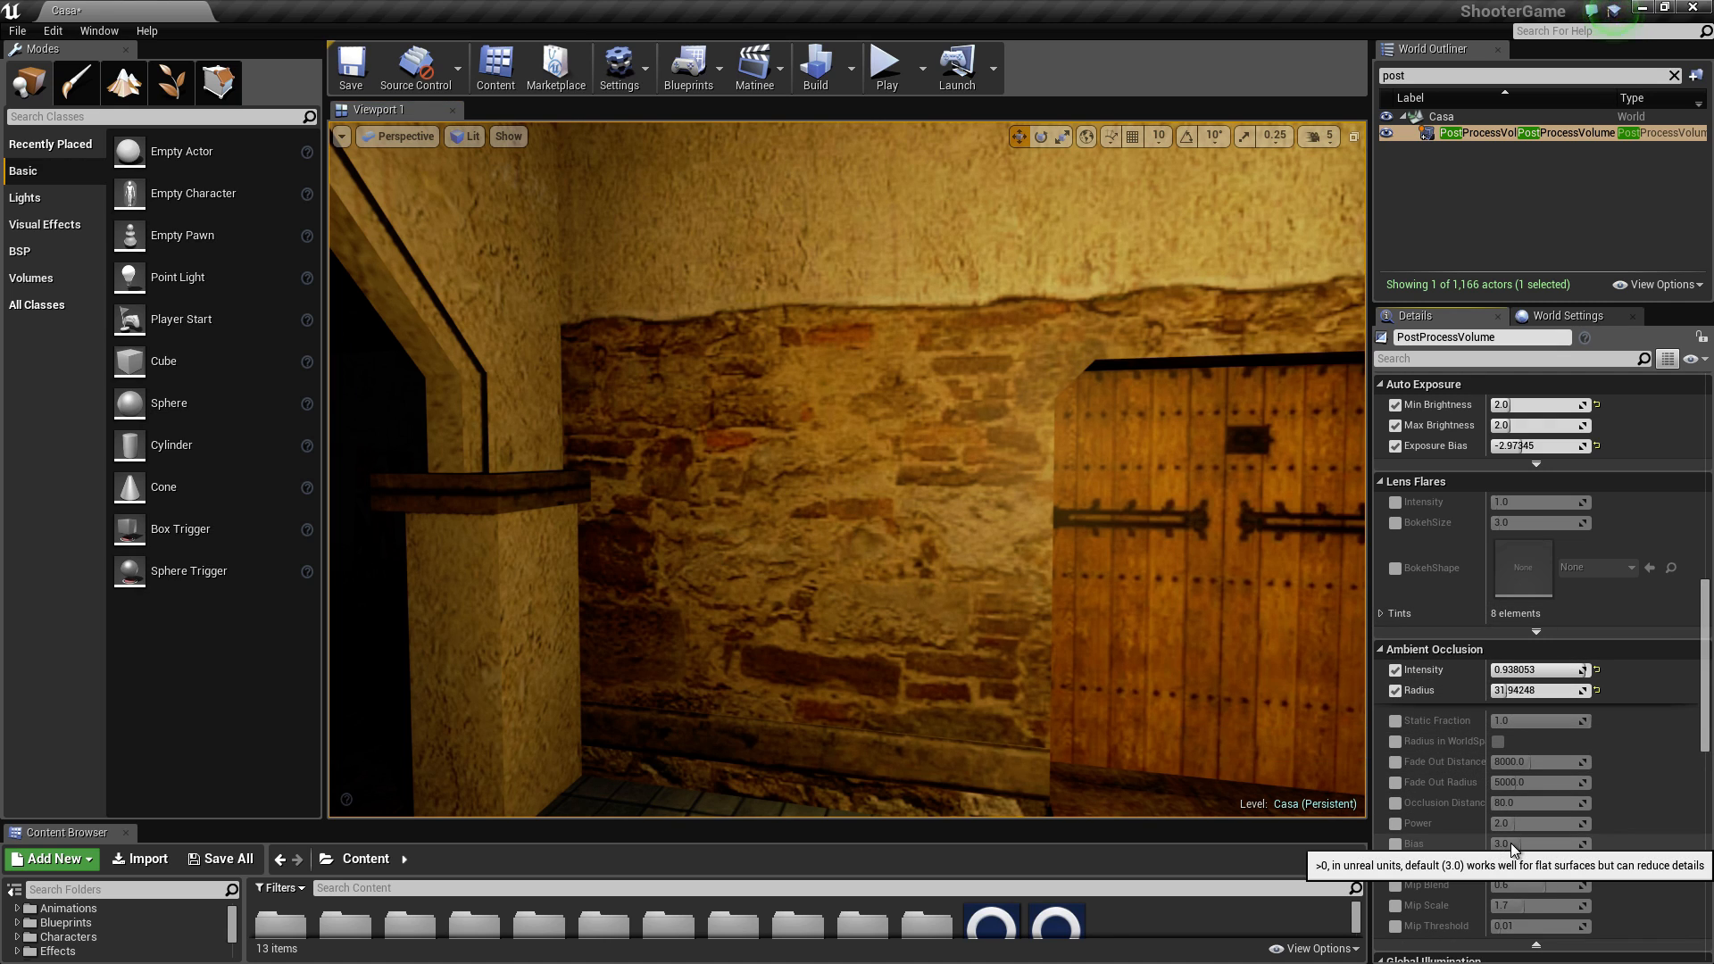
pyautogui.scroll(-3, 1534, 832)
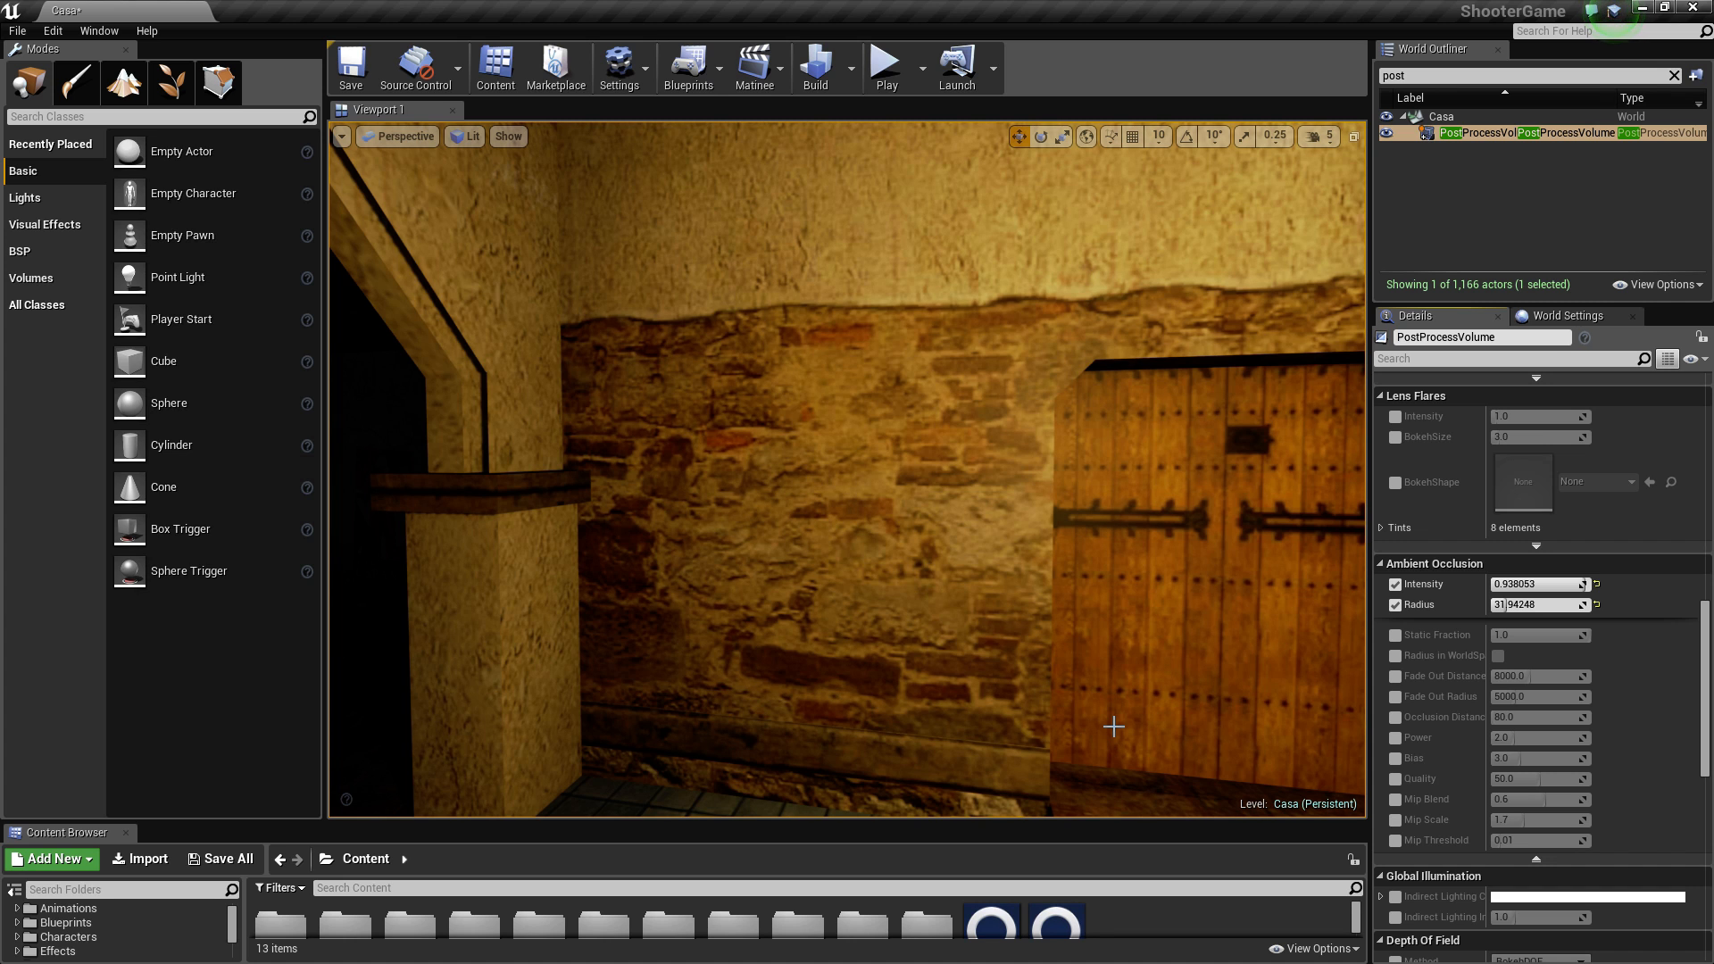
# Step: Delete the Light Source actor from the courtyard, accepting that another actor references it
pyautogui.moveTo(997, 724)
pyautogui.mouseDown(button='right')
pyautogui.moveTo(714, 721)
pyautogui.moveTo(1003, 707)
pyautogui.mouseUp(button='right')
pyautogui.press('Right')
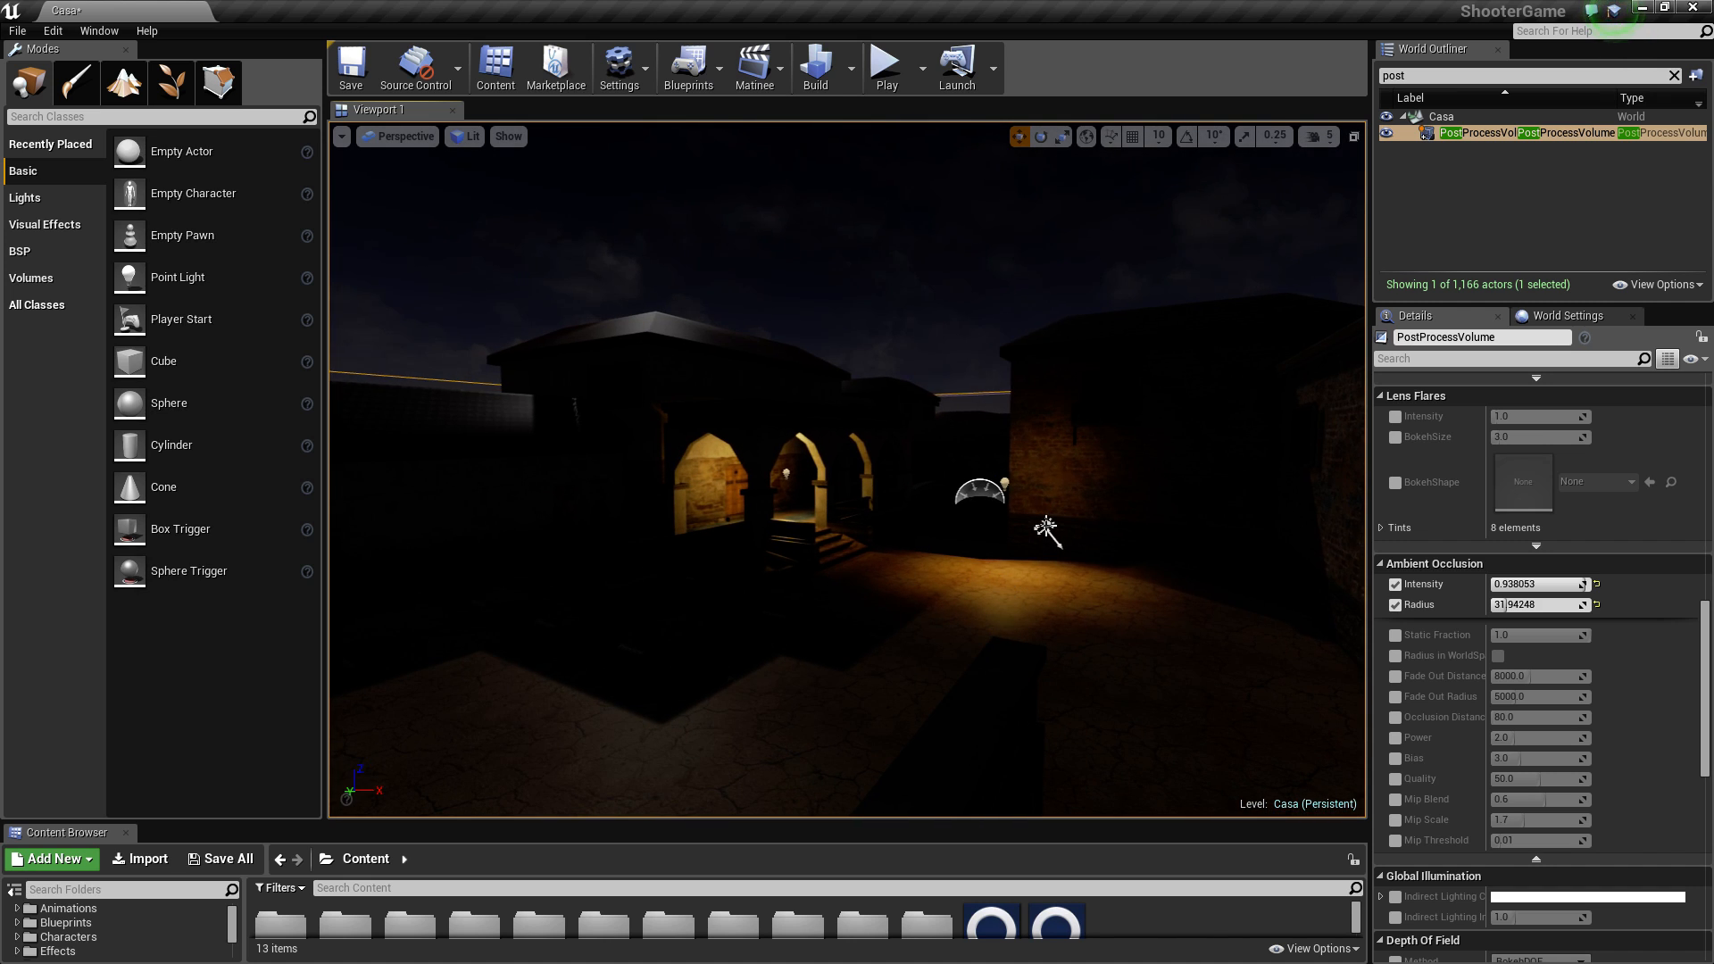
pyautogui.click(1038, 533)
pyautogui.press('Delete')
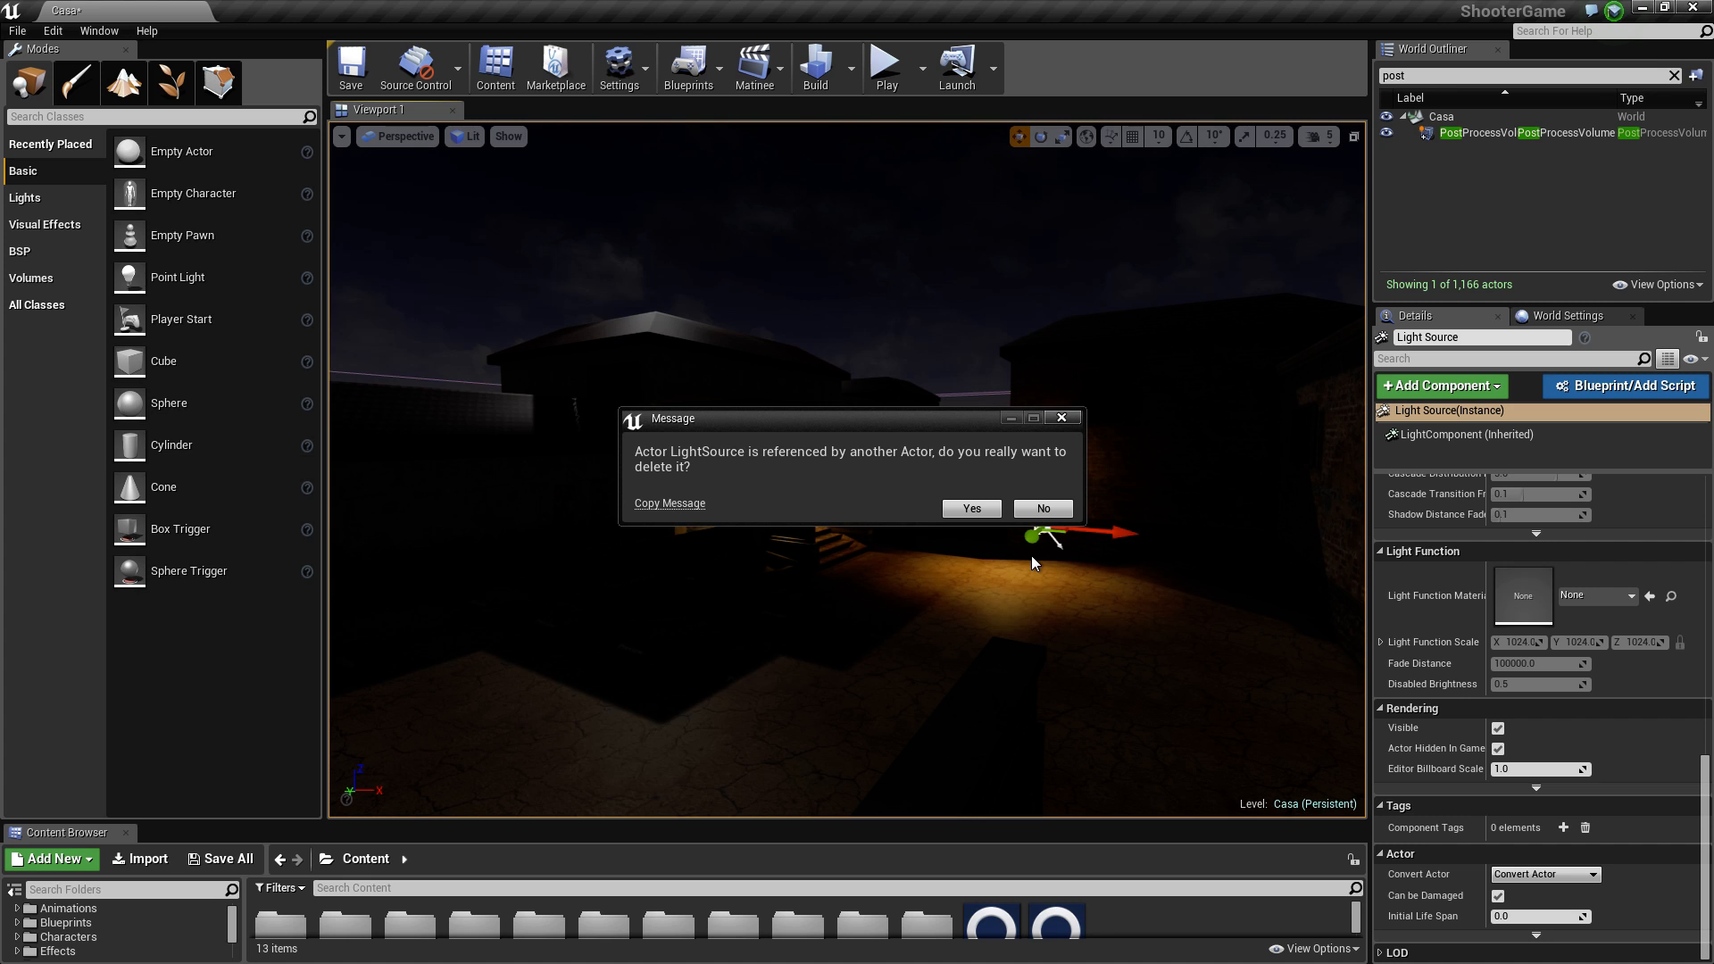
pyautogui.click(972, 509)
# Step: Examine the night lighting under the arcade's arches and across the dark courtyard from several viewpoints
pyautogui.press('Left')
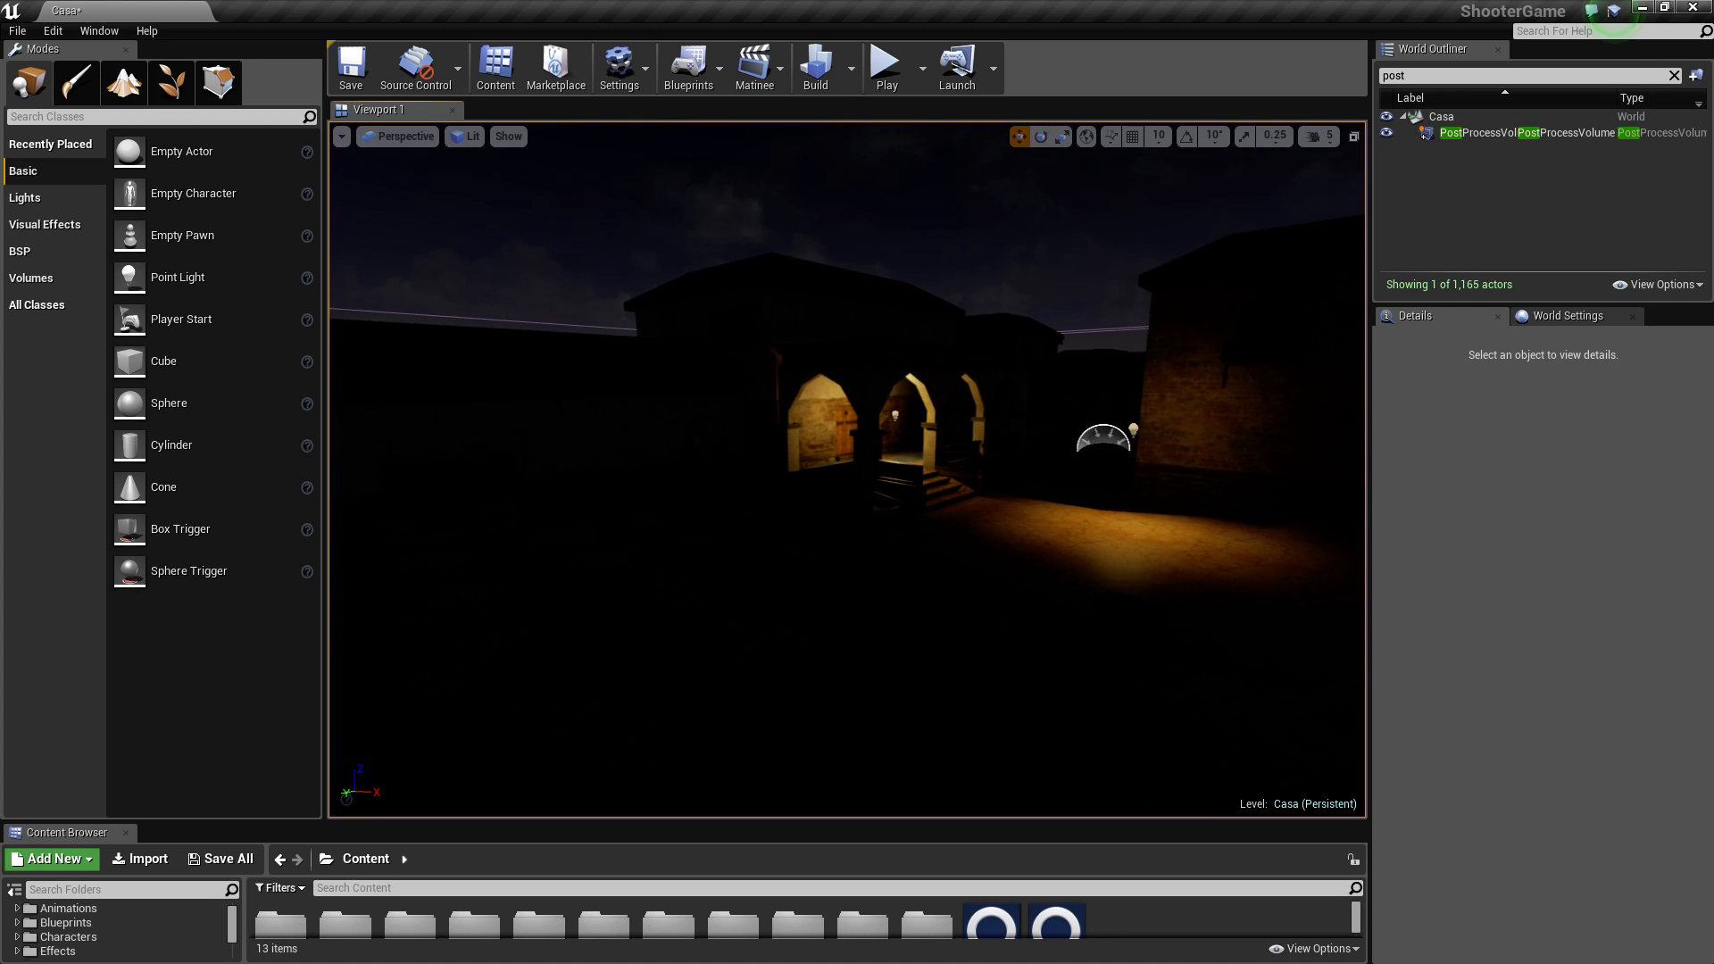
pyautogui.press('Up')
pyautogui.press('Up')
pyautogui.press('Up')
pyautogui.press('Down')
pyautogui.press('Down')
pyautogui.press('Down')
pyautogui.press('Down')
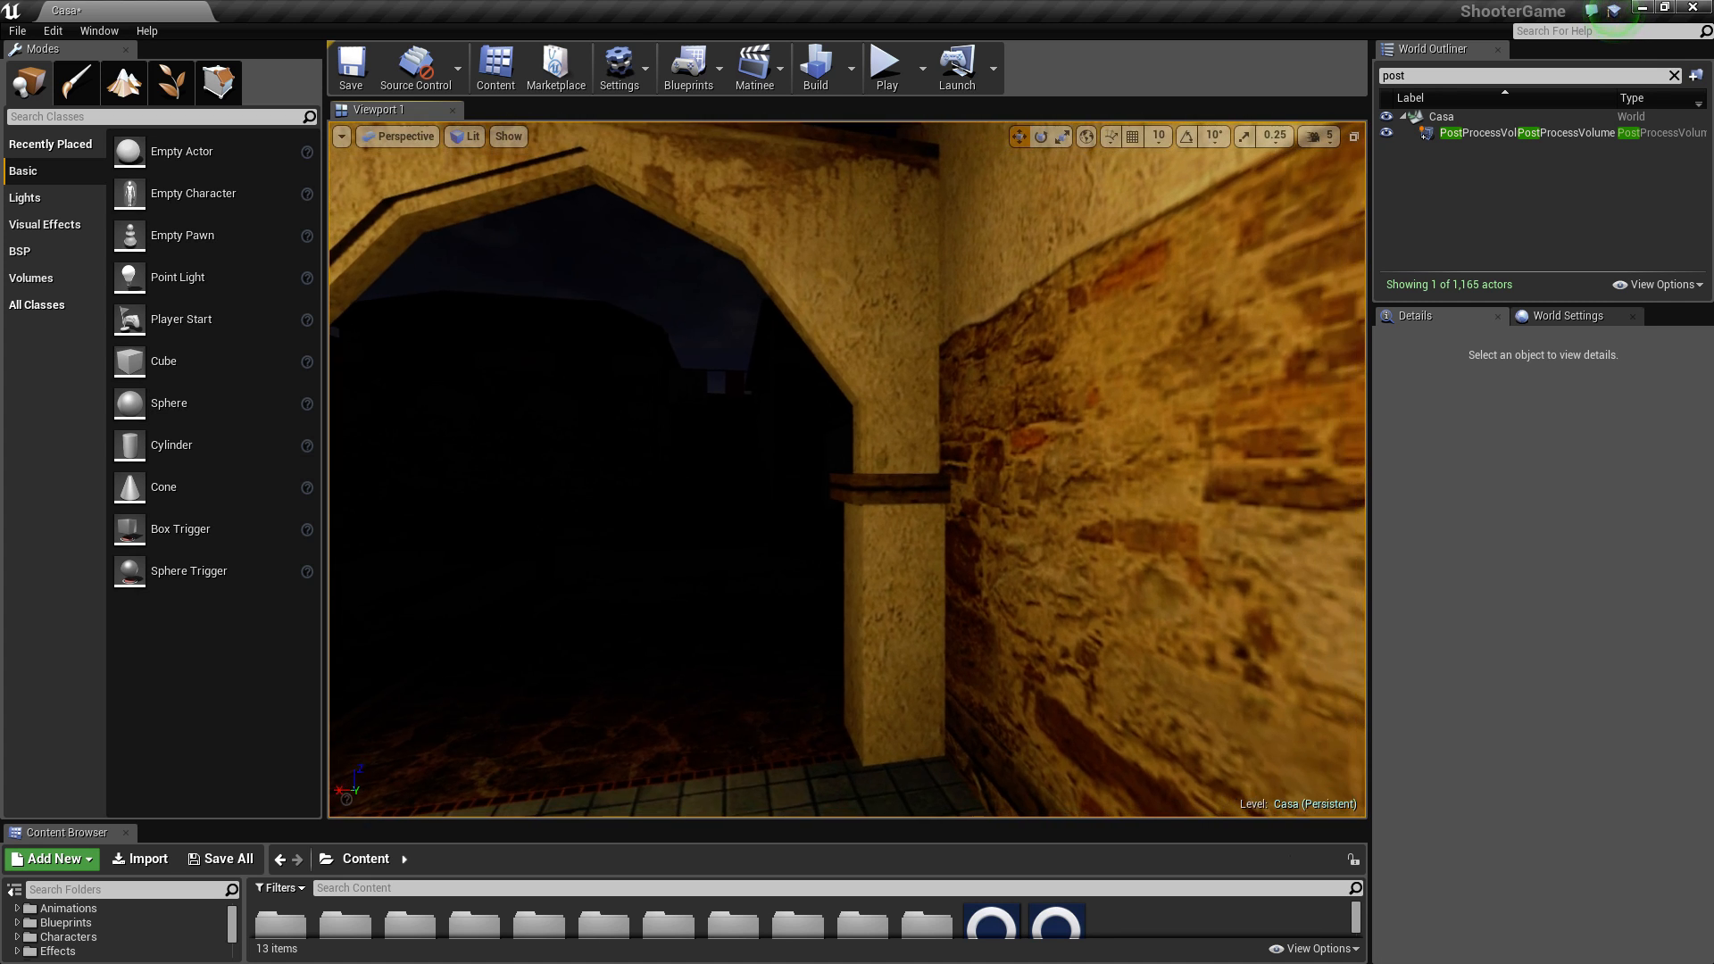
pyautogui.press('Up')
pyautogui.press('Up')
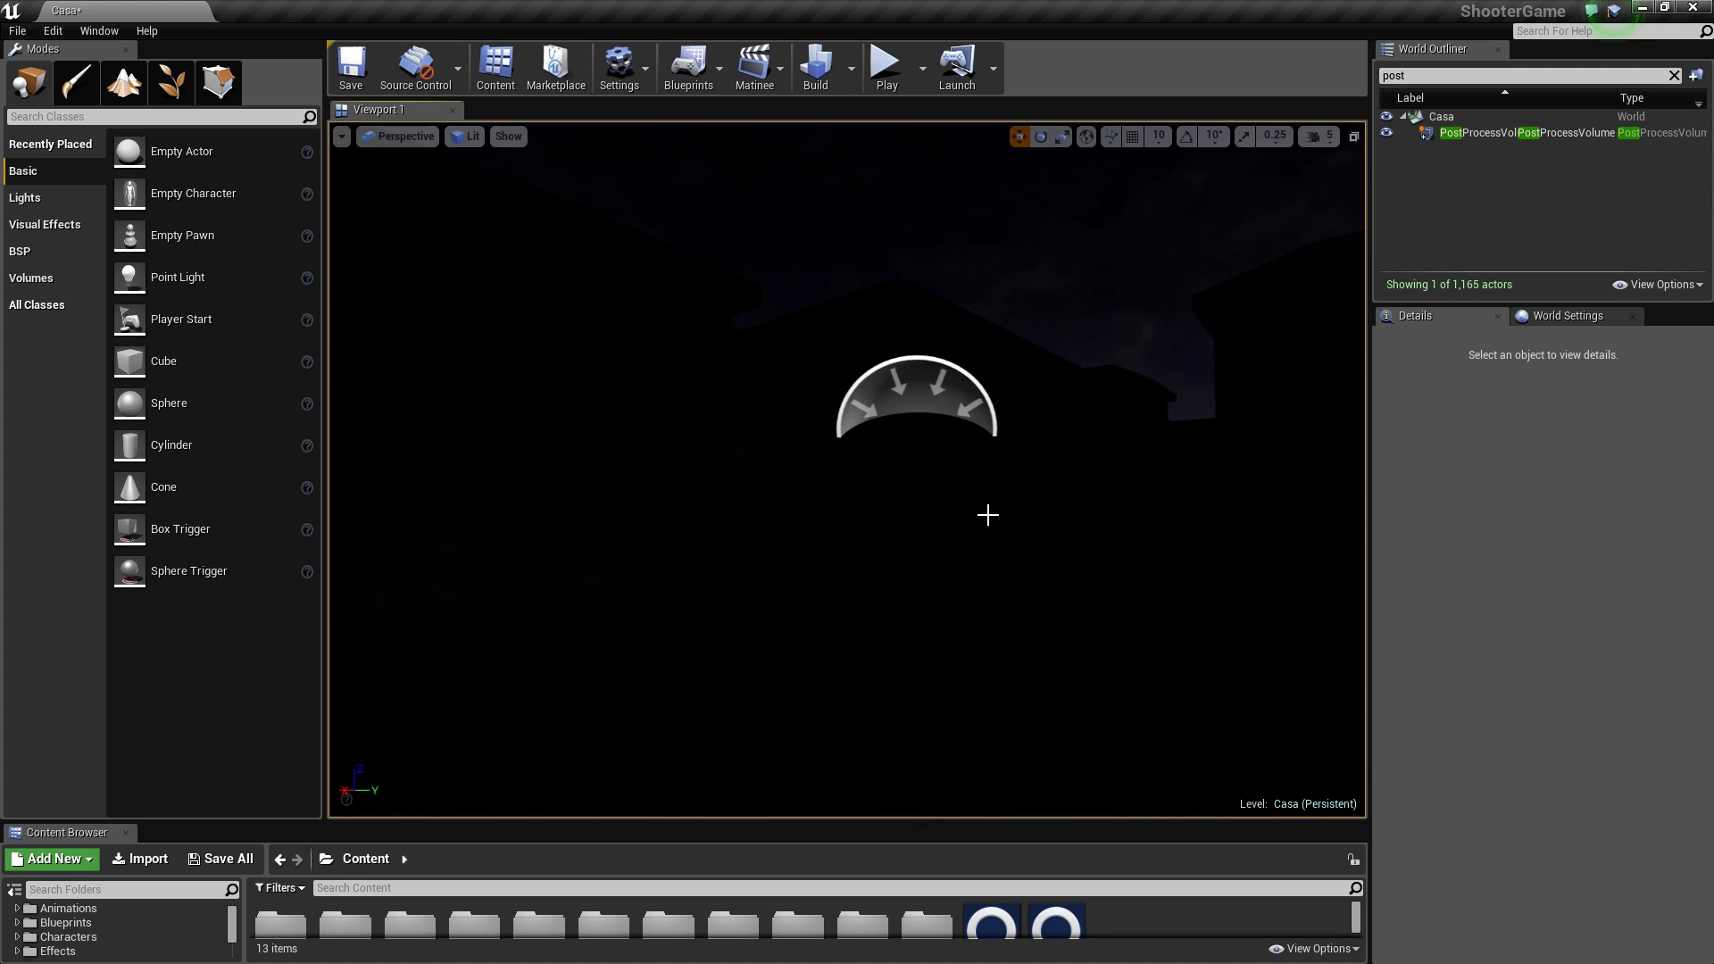
# Step: Select the SkyLight in the courtyard and examine its light, shadow and Distance Field Ambient Occlusion settings
pyautogui.click(919, 402)
pyautogui.press('Left')
pyautogui.press('Left')
pyautogui.press('Left')
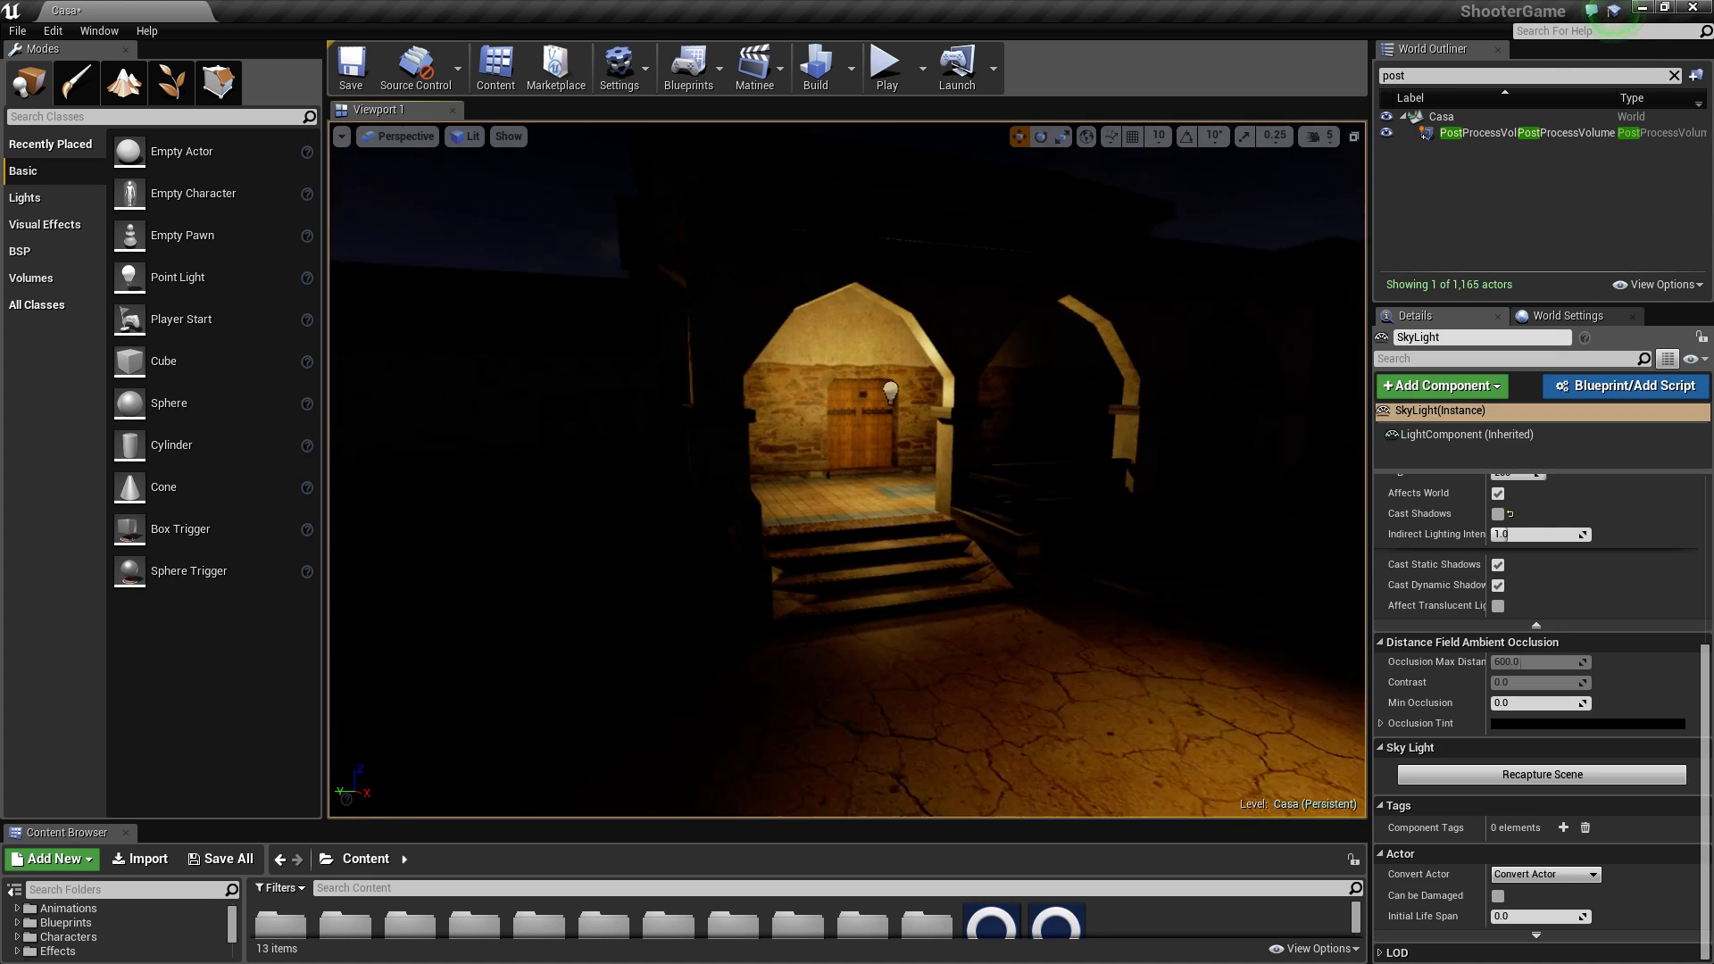
pyautogui.press('Left')
pyautogui.press('Left')
pyautogui.press('Left')
pyautogui.press('Left')
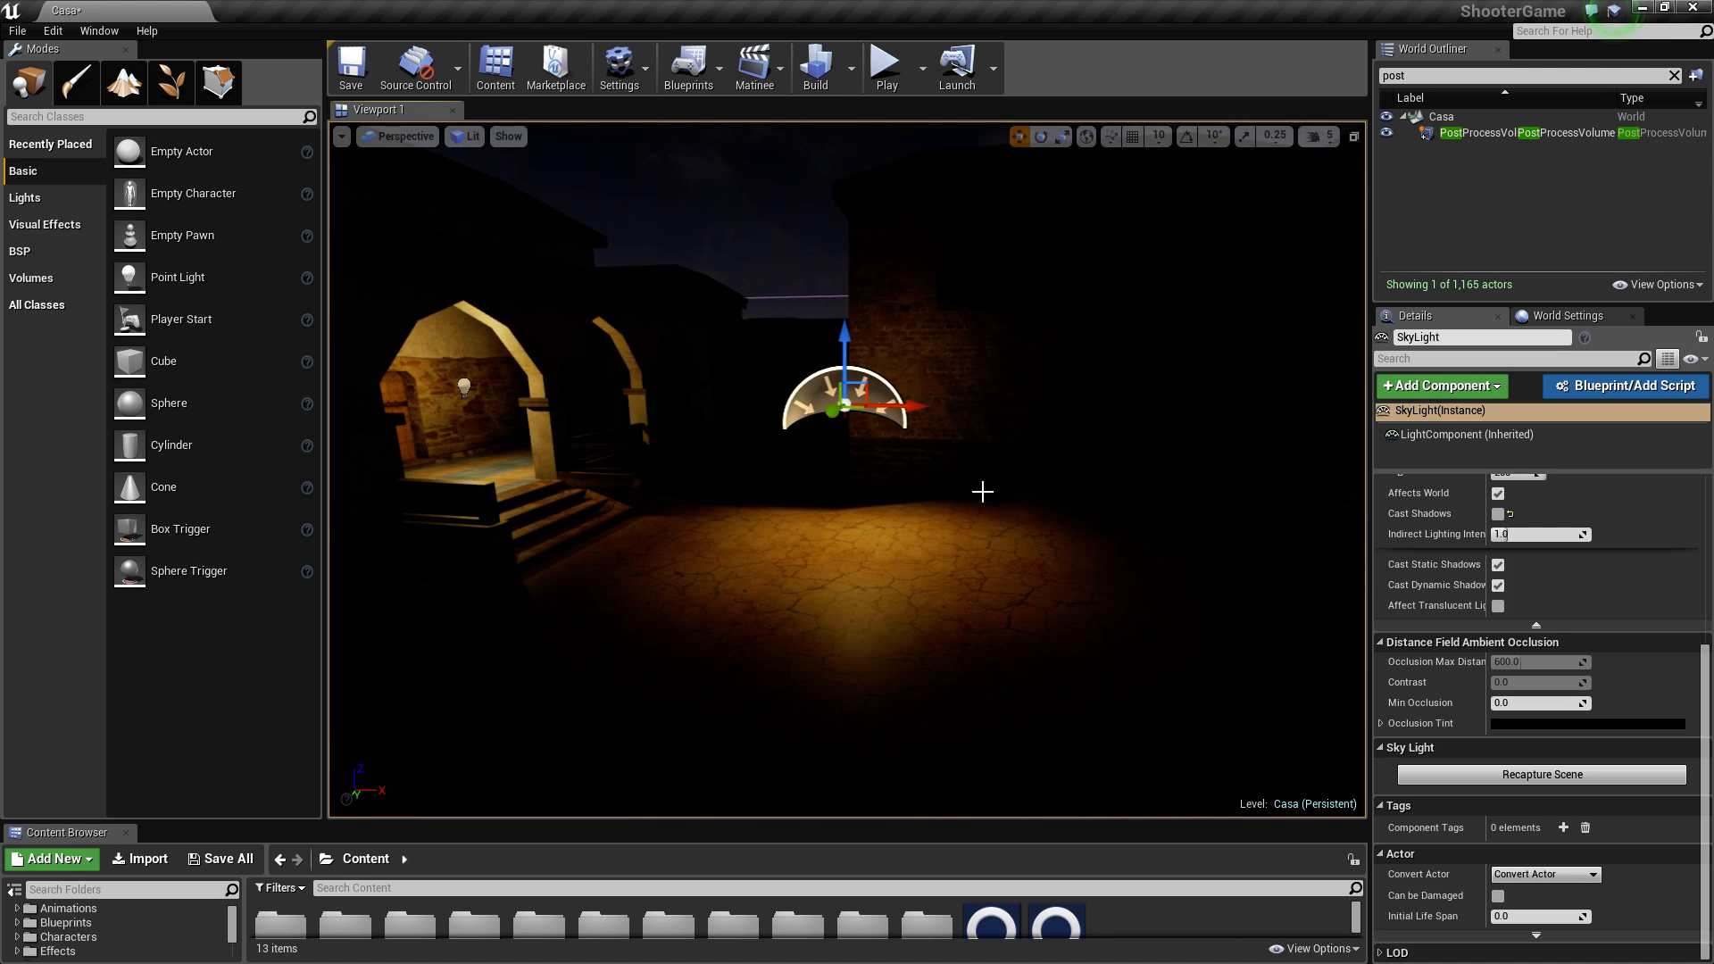
pyautogui.scroll(1, 1509, 550)
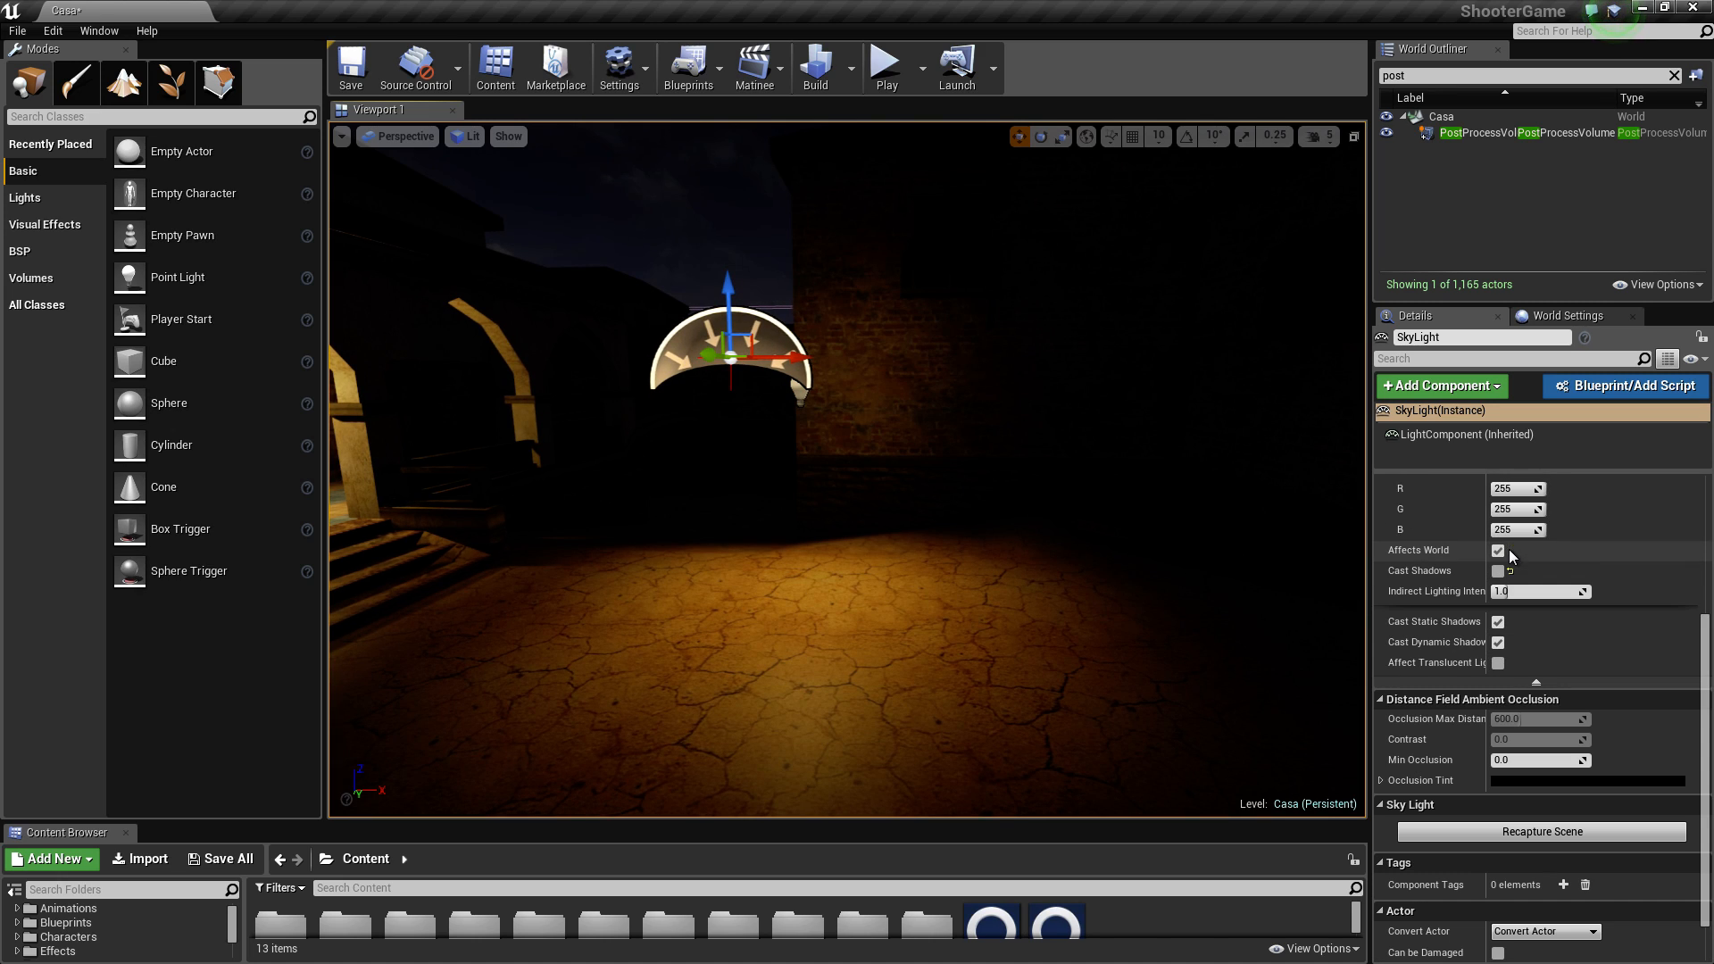
pyautogui.scroll(2, 1524, 566)
pyautogui.scroll(5, 1530, 588)
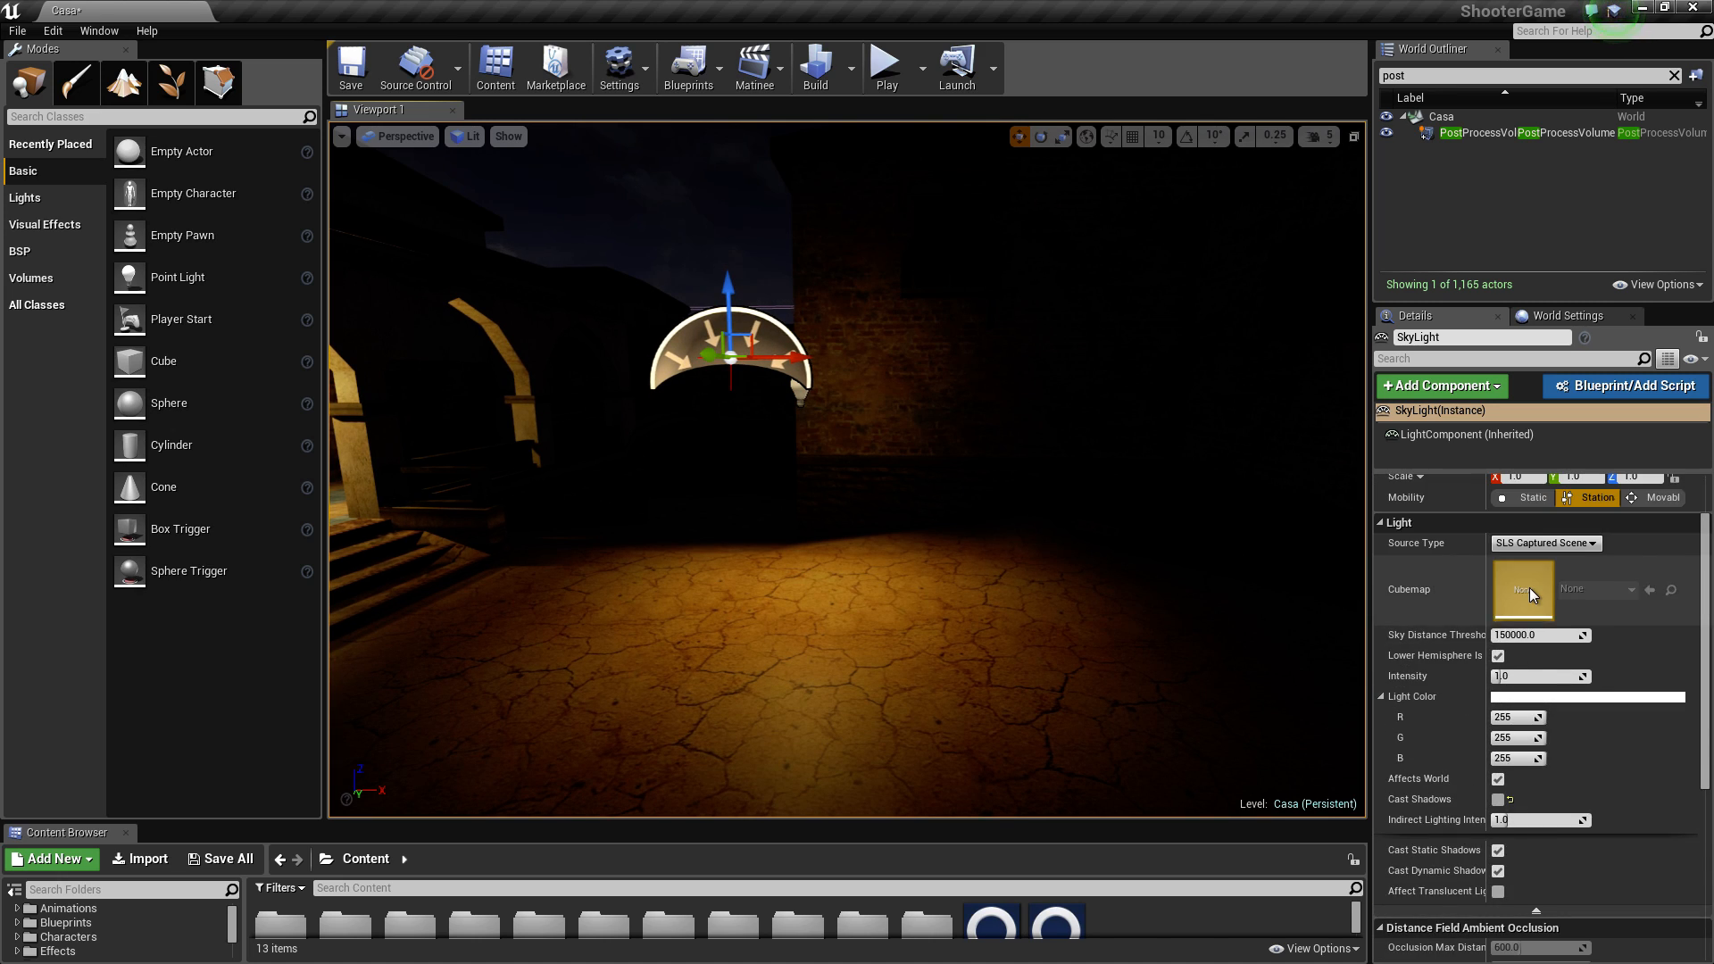
pyautogui.scroll(-6, 1540, 686)
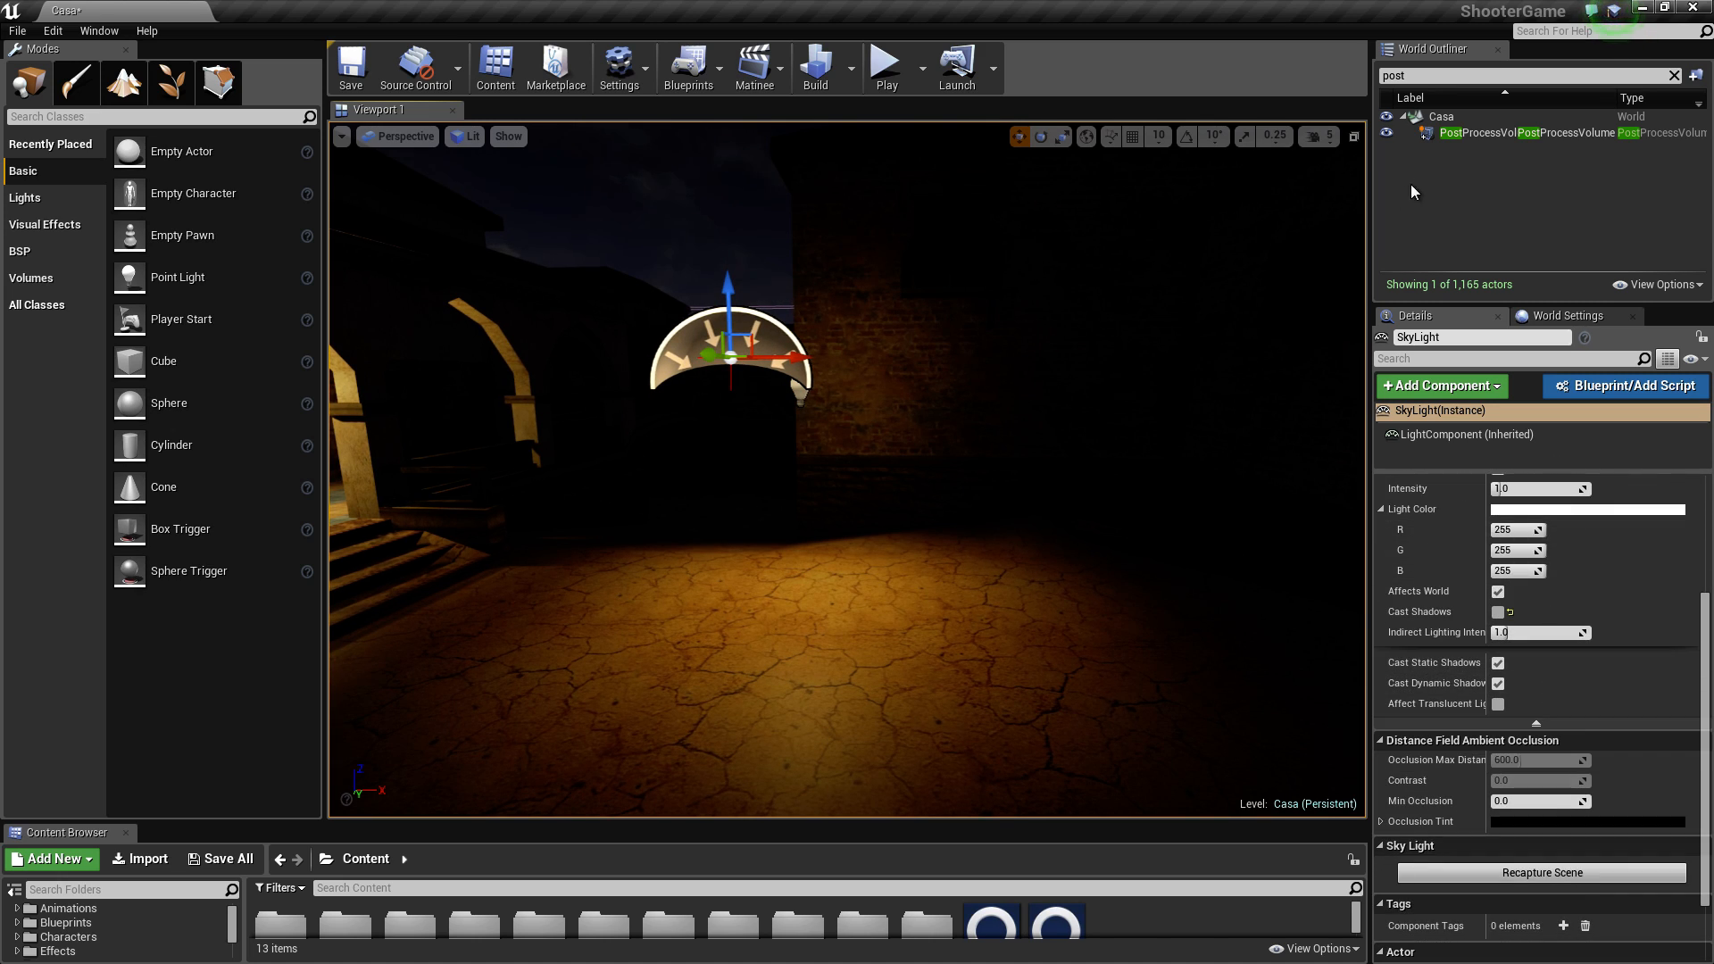
# Step: Reselect the PostProcessVolume and examine its Auto Exposure, Global Illumination and Depth Of Field settings against the lit courtyard
pyautogui.click(1450, 136)
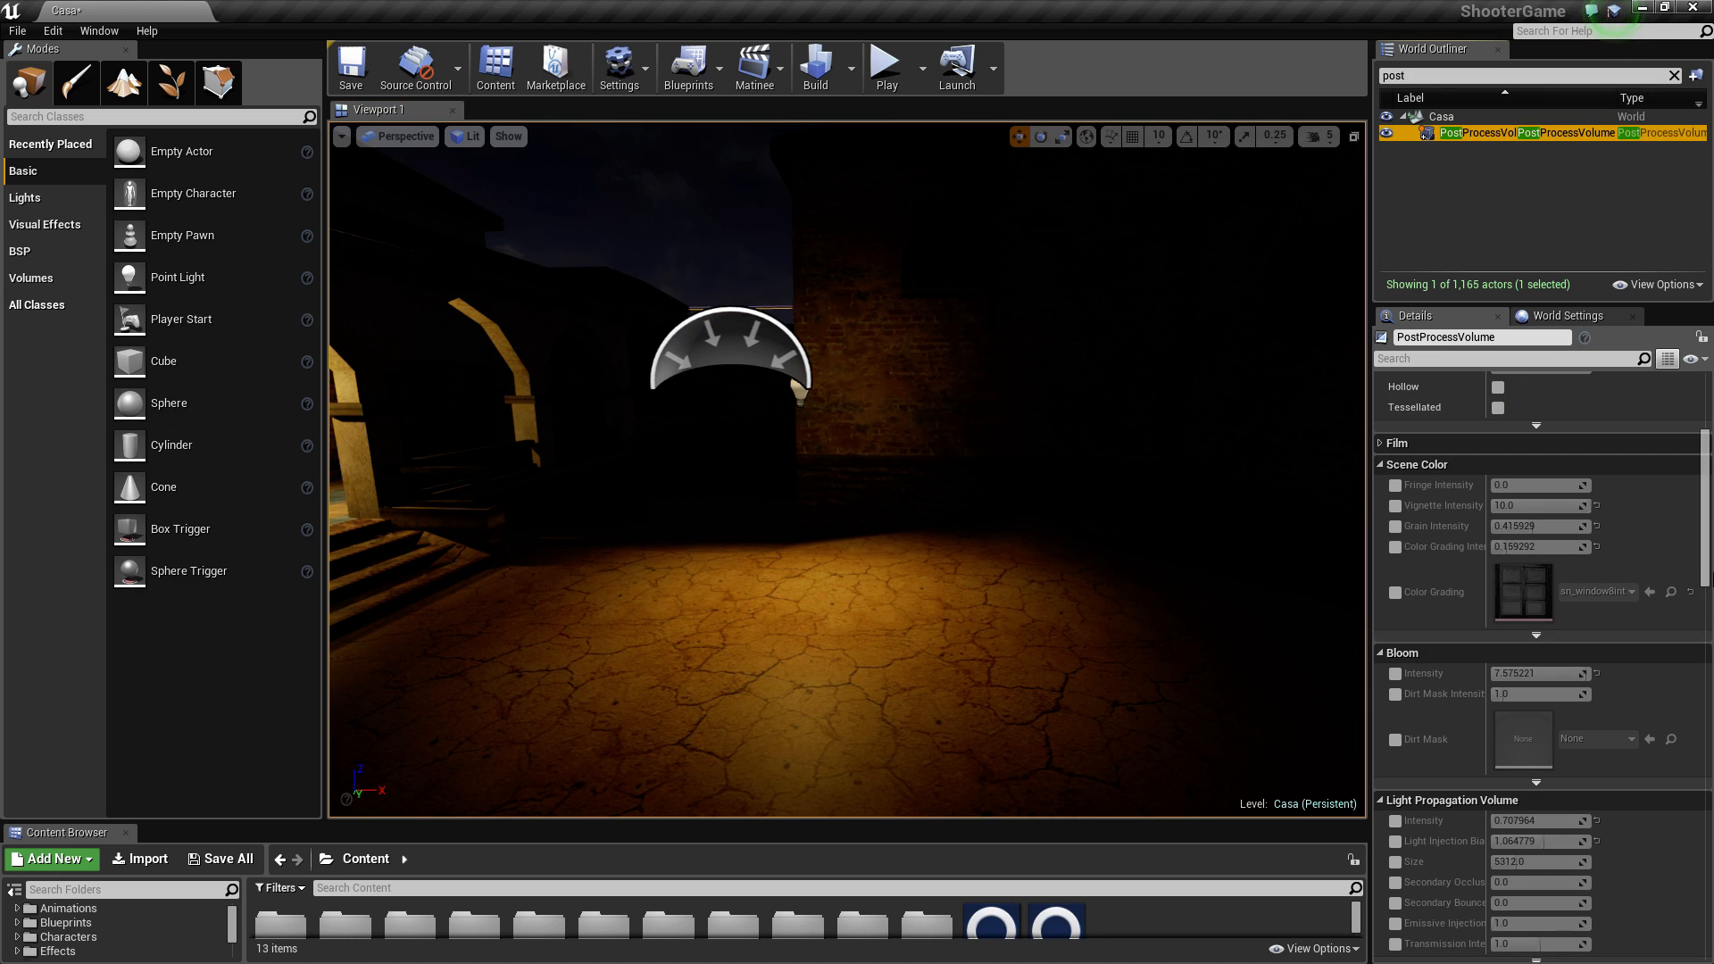
pyautogui.scroll(-4, 1540, 625)
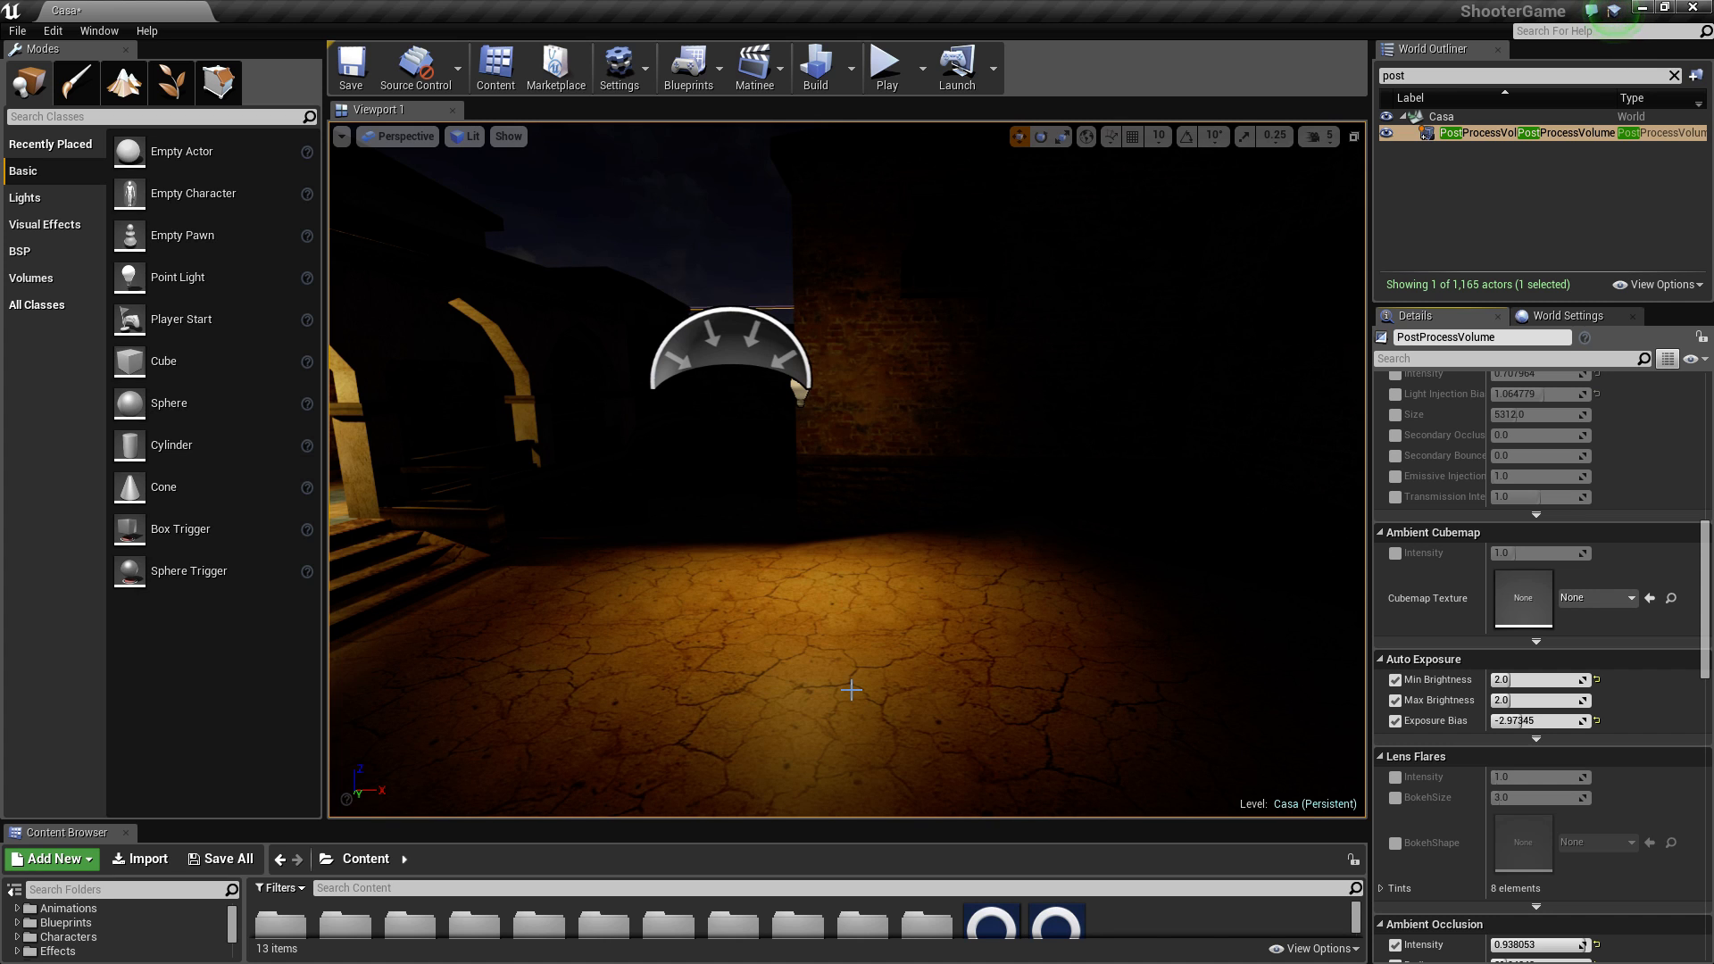
pyautogui.moveTo(792, 696)
pyautogui.mouseDown(button='right')
pyautogui.moveTo(553, 670)
pyautogui.moveTo(929, 668)
pyautogui.moveTo(814, 675)
pyautogui.mouseUp(button='right')
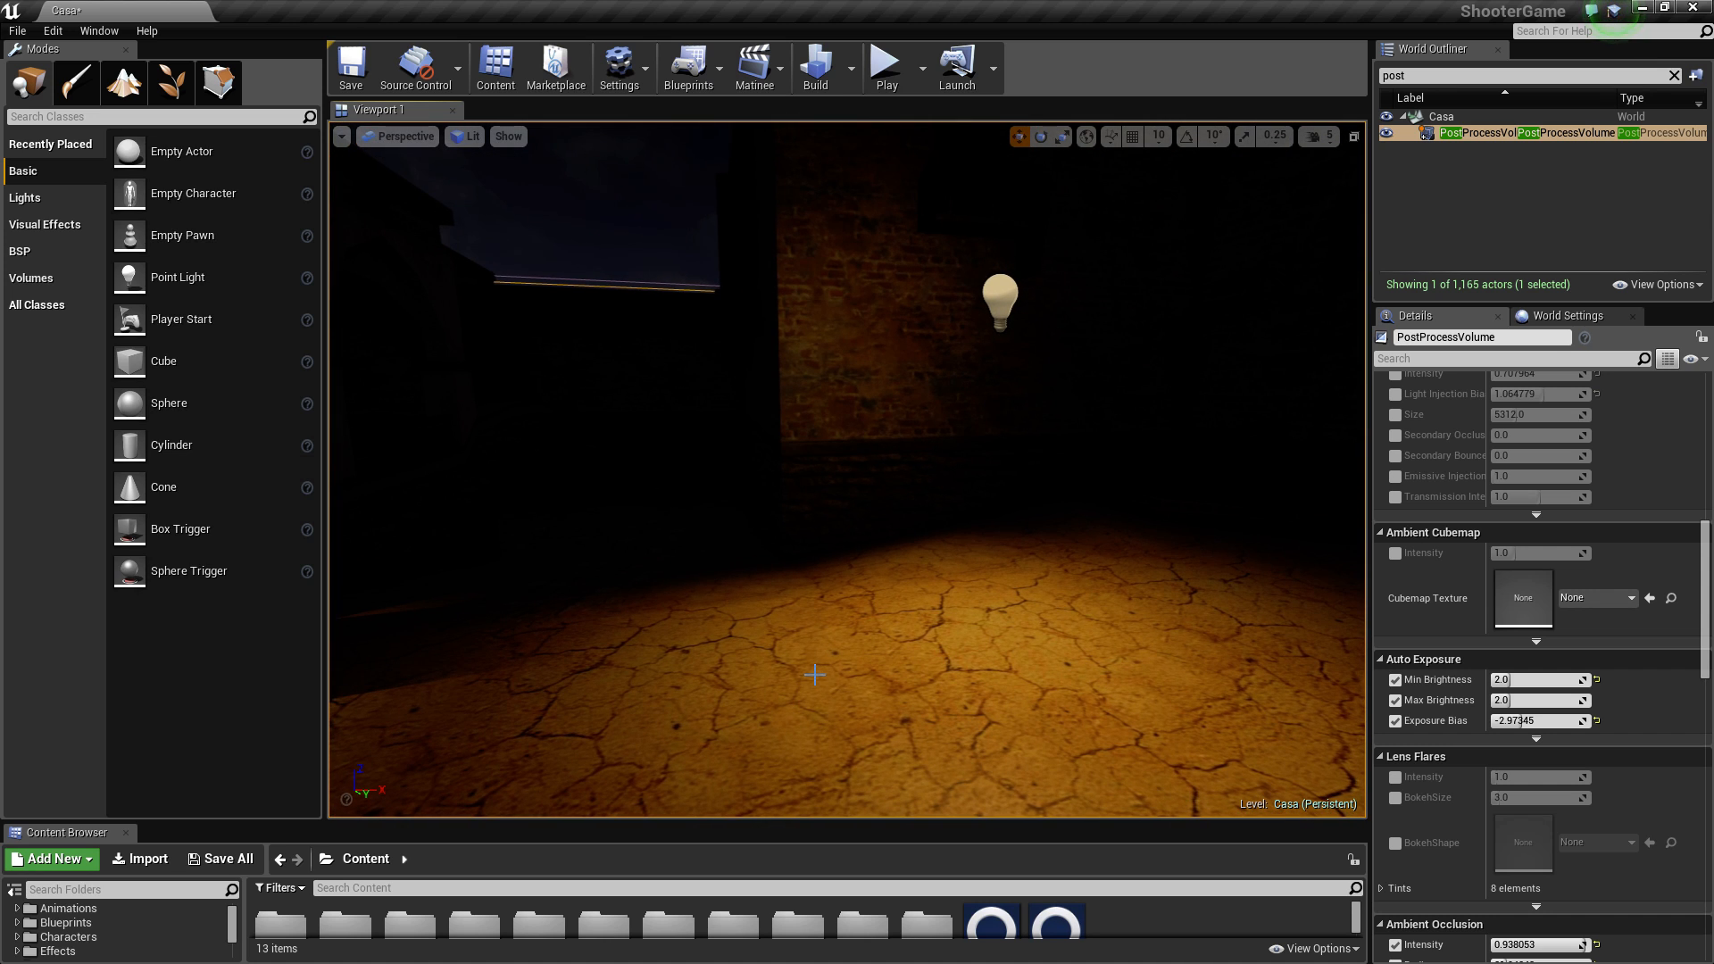
pyautogui.moveTo(823, 608); pyautogui.dragTo(650, 509, button='right')
pyautogui.moveTo(1706, 625); pyautogui.dragTo(1694, 750)
pyautogui.scroll(-3, 1688, 753)
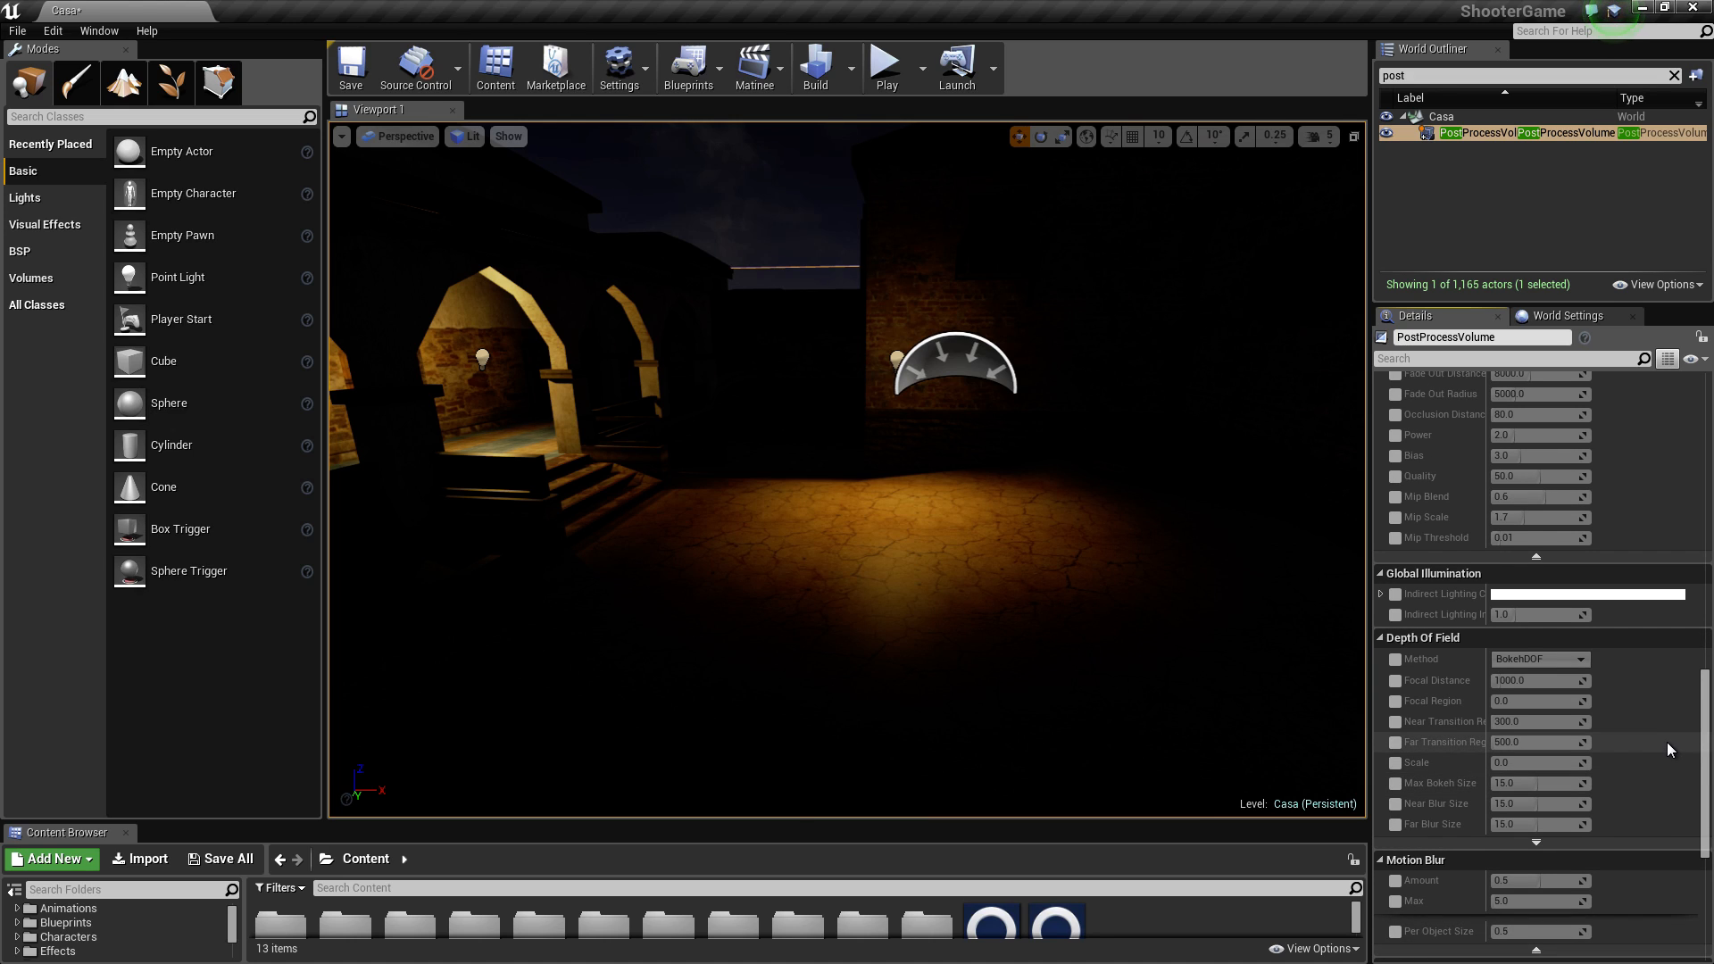
pyautogui.scroll(3, 1668, 743)
pyautogui.scroll(2, 1668, 742)
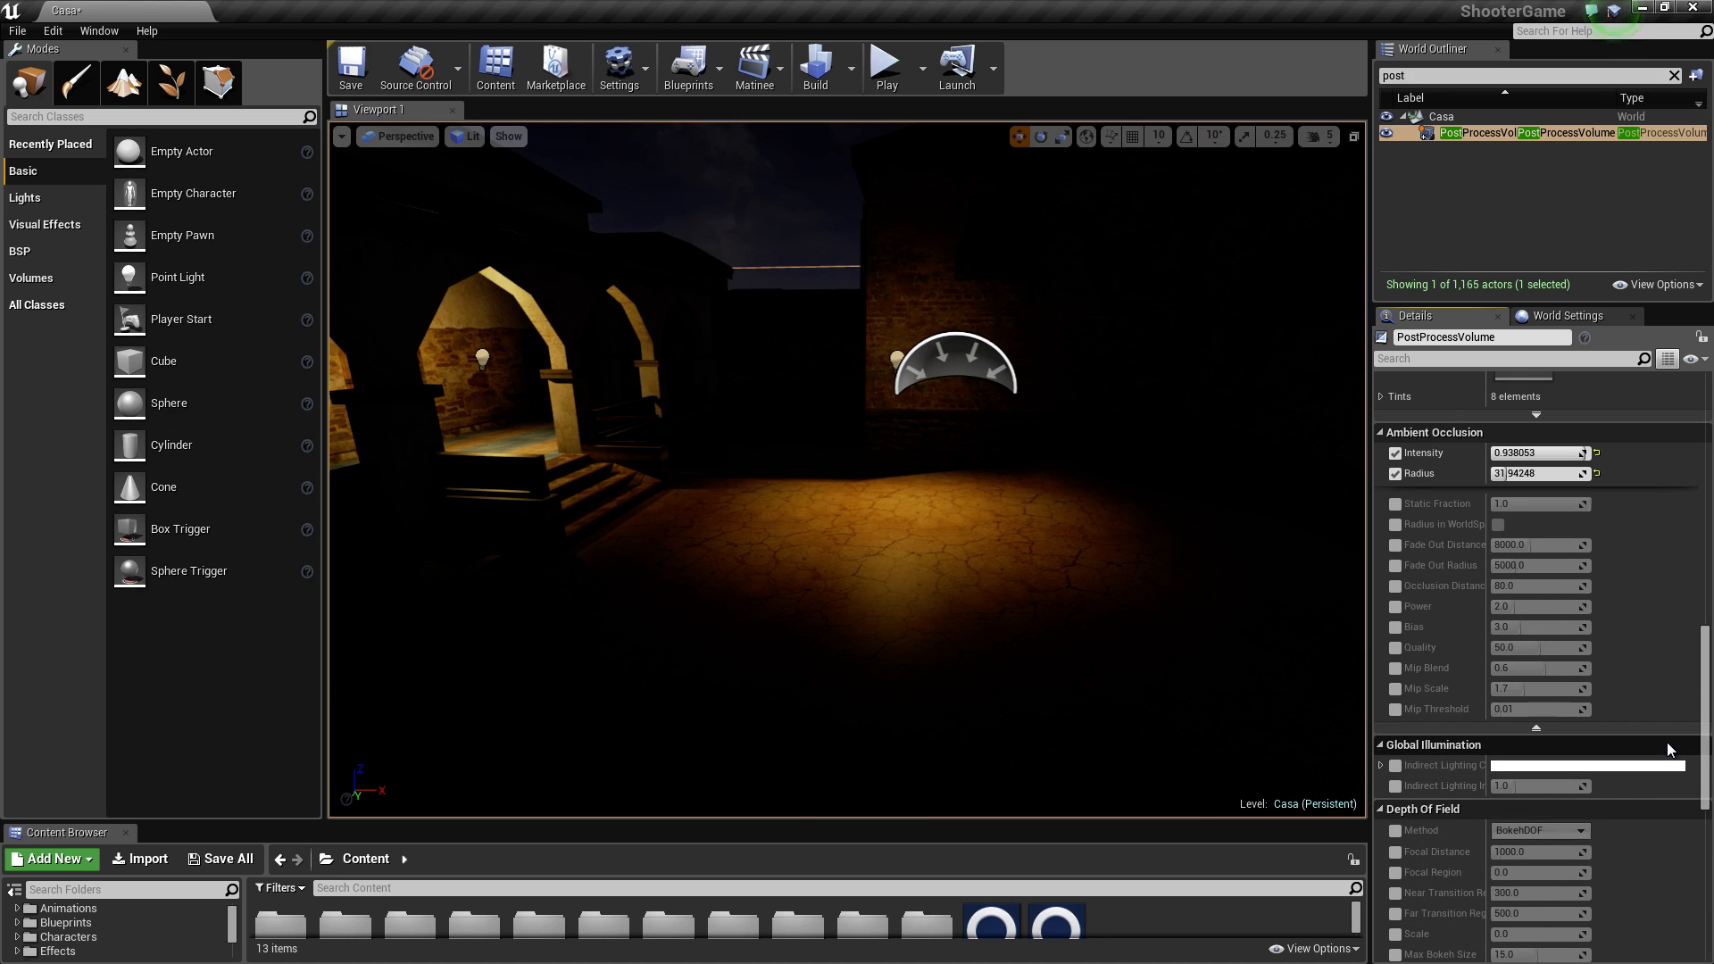
pyautogui.scroll(-5, 1668, 742)
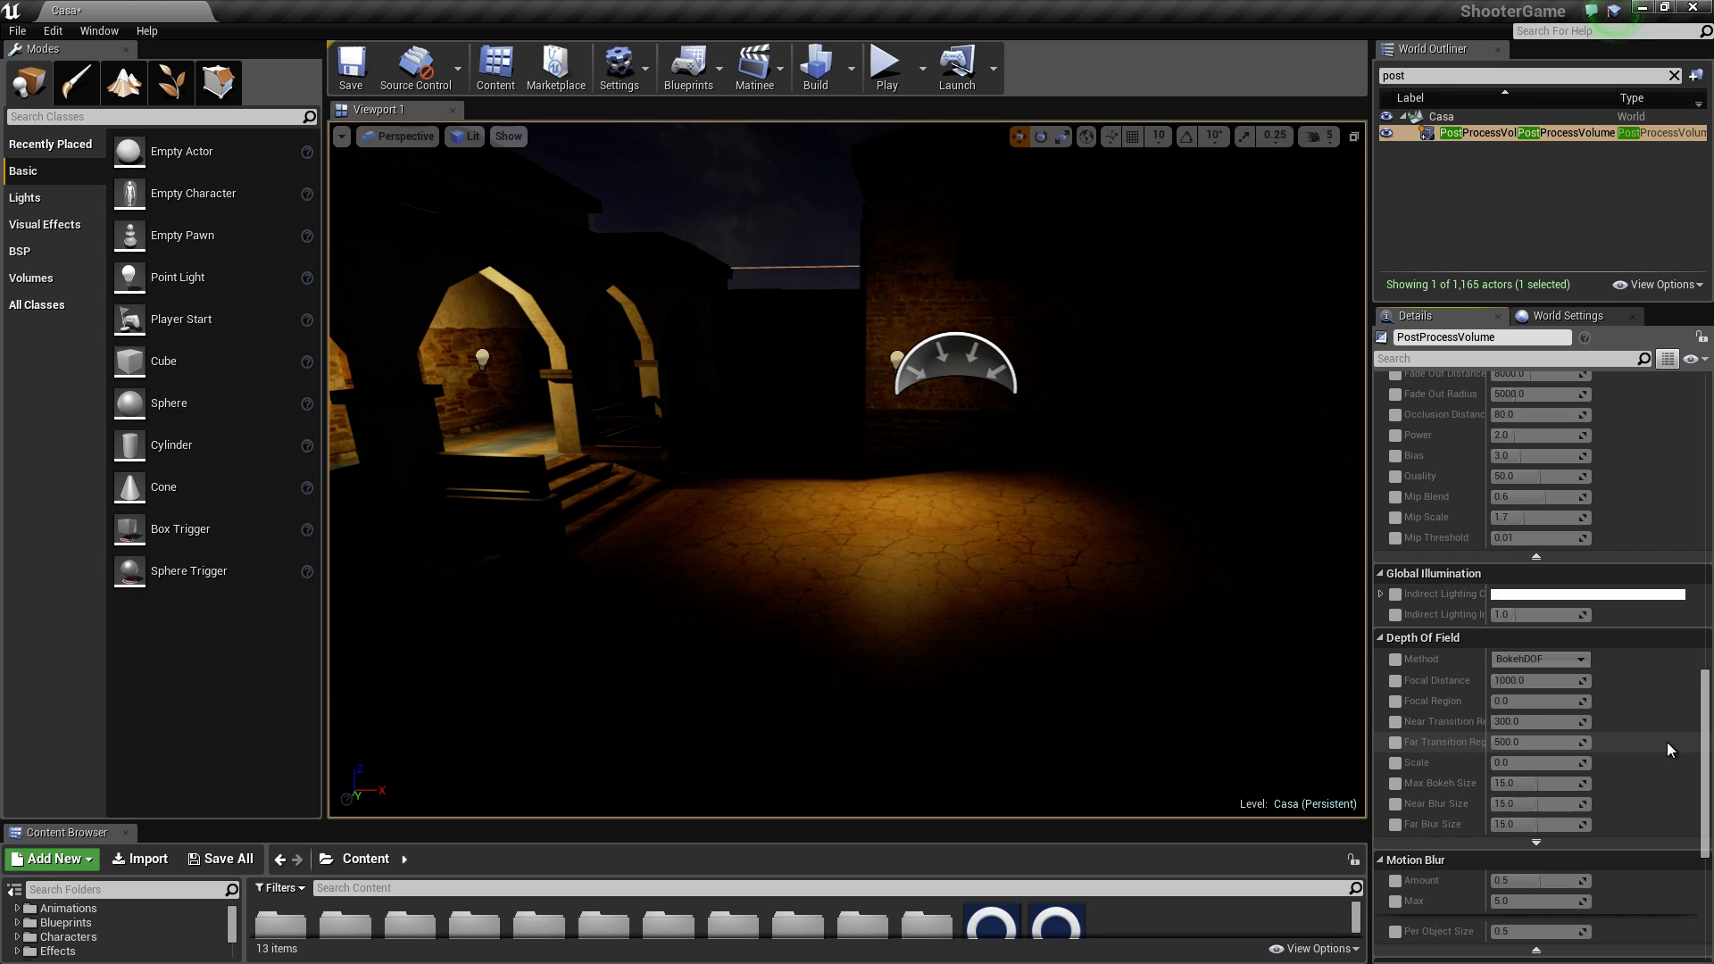
pyautogui.scroll(-1, 1668, 742)
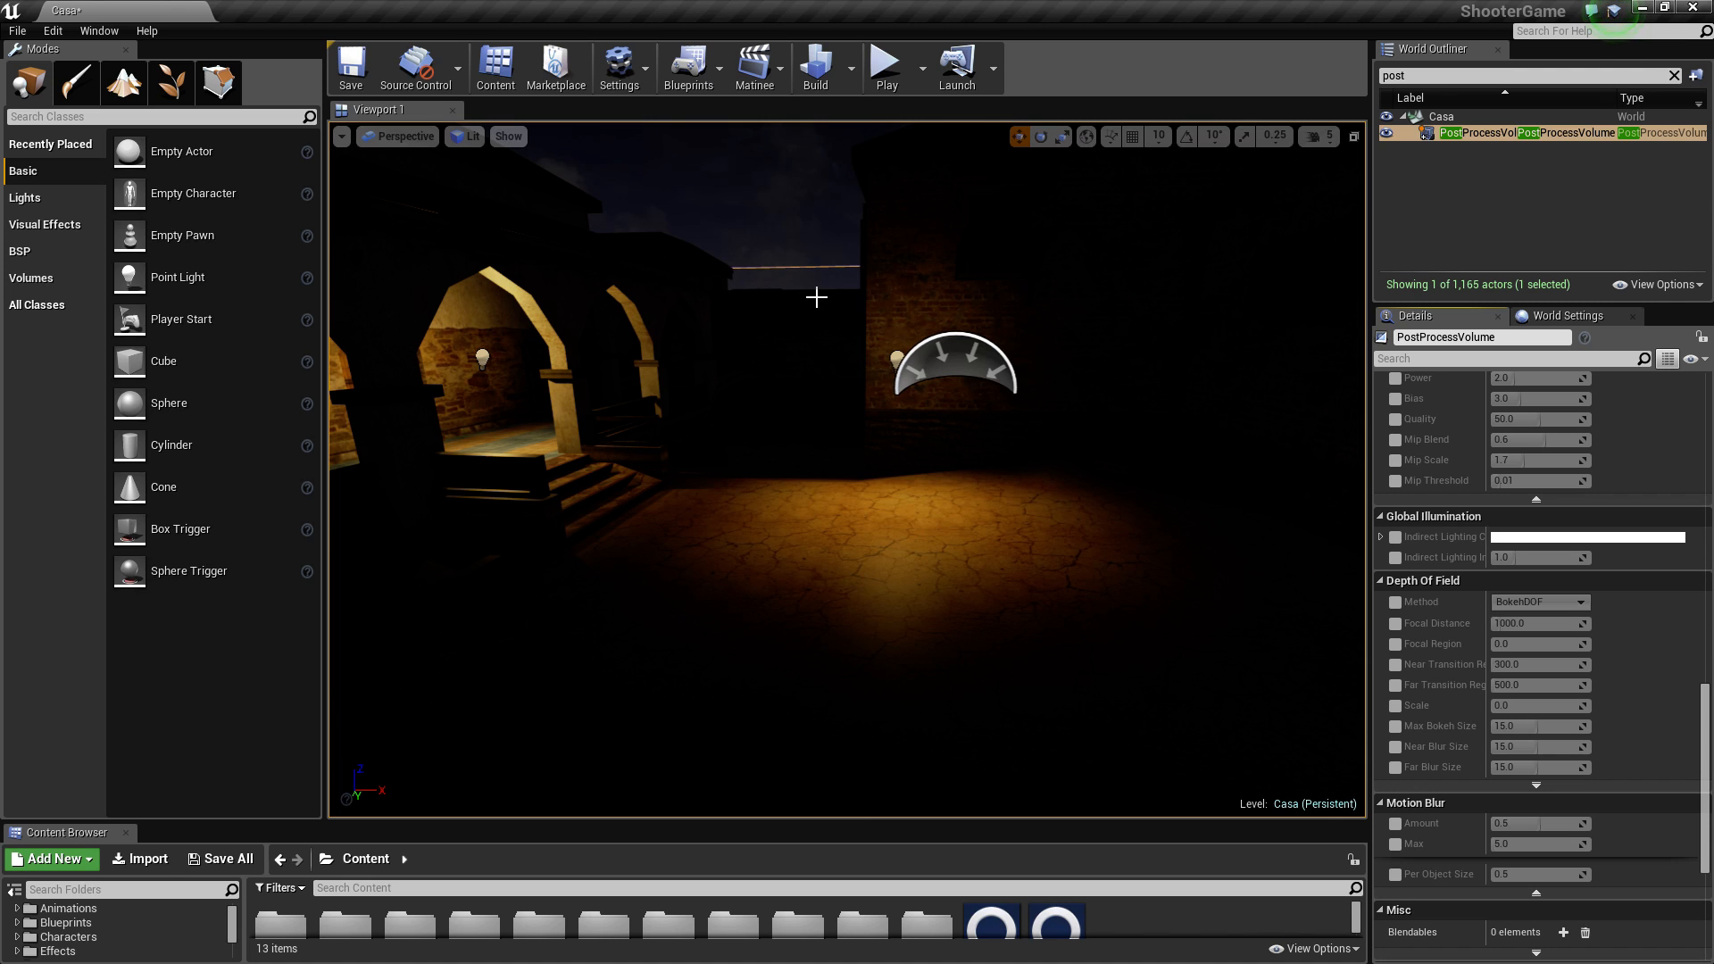
# Step: Examine the PostProcessVolume's Motion Blur settings, including the advanced ones, and the Misc and Screen Space Reflections sections
pyautogui.moveTo(1287, 751); pyautogui.dragTo(971, 566, button='right')
pyautogui.moveTo(999, 425); pyautogui.dragTo(951, 418, button='right')
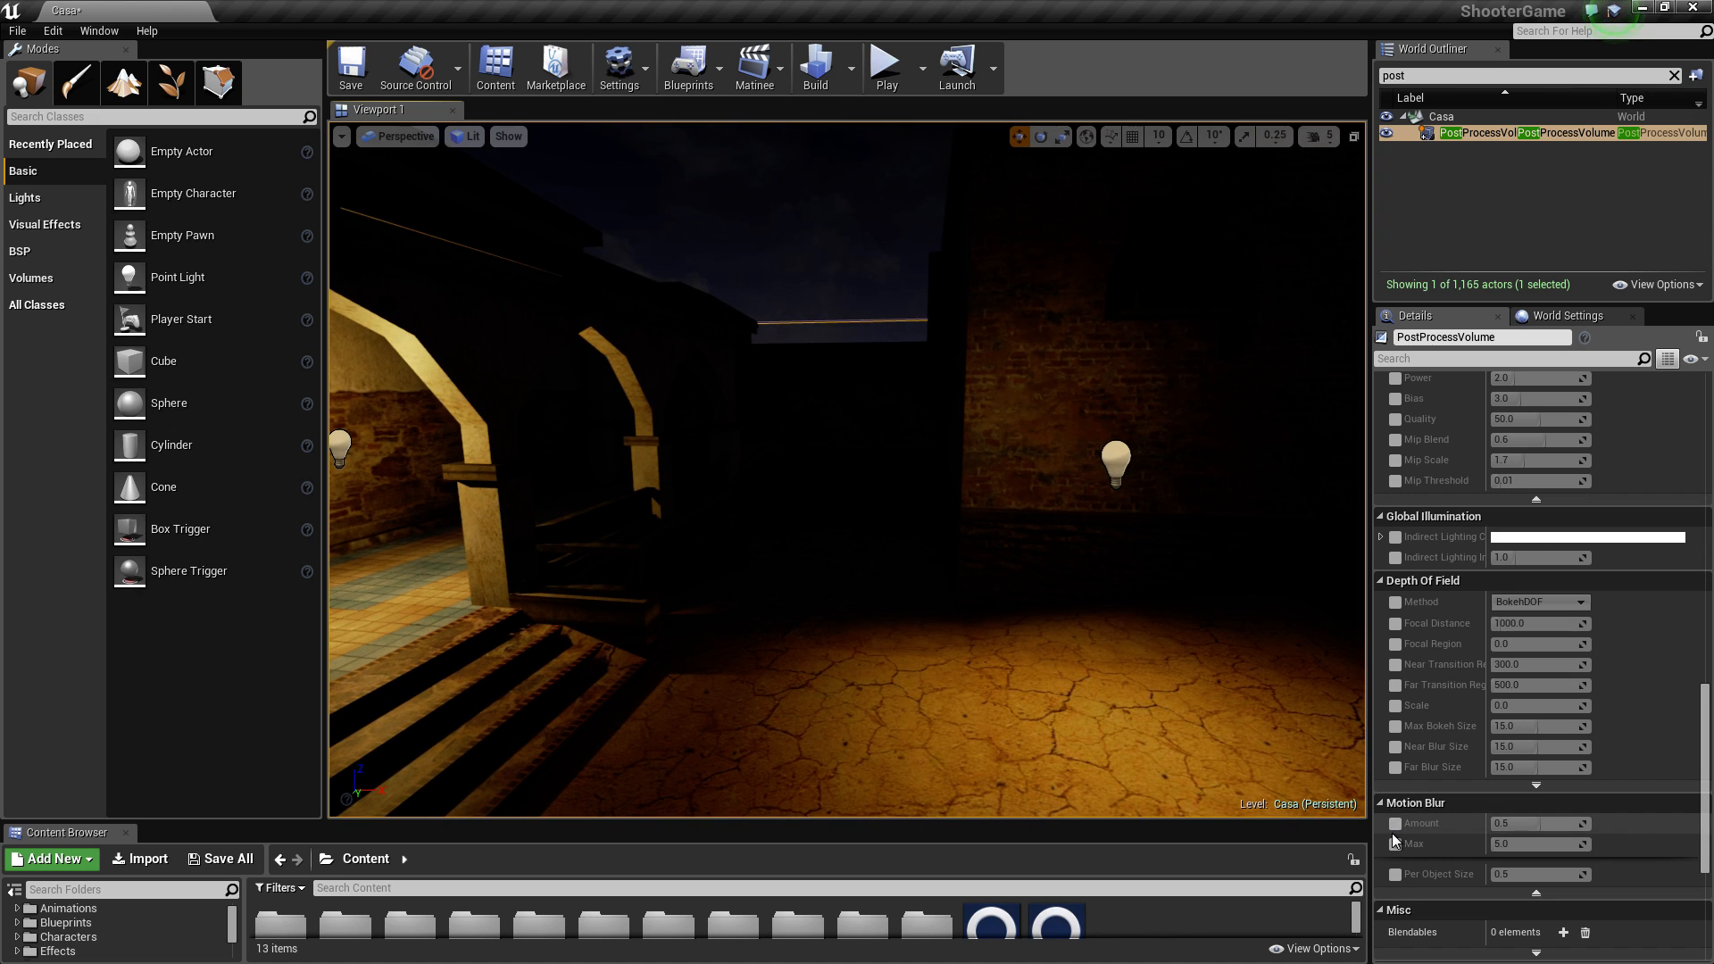
pyautogui.scroll(-1, 1708, 781)
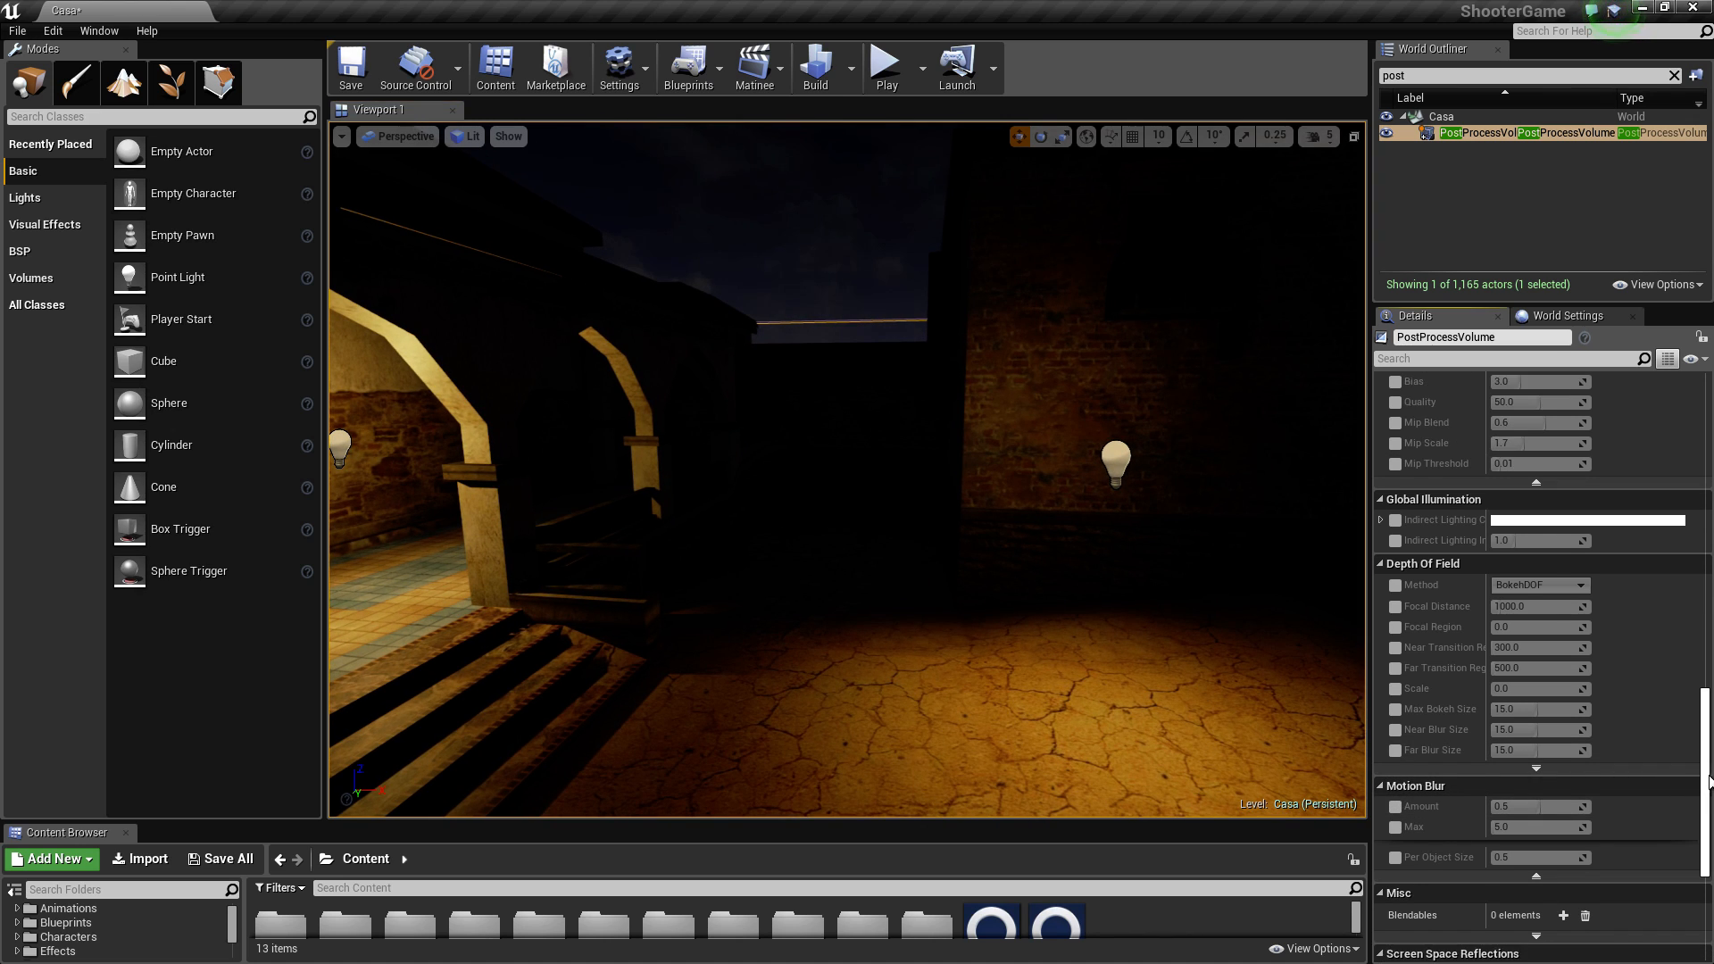
pyautogui.scroll(-5, 1708, 781)
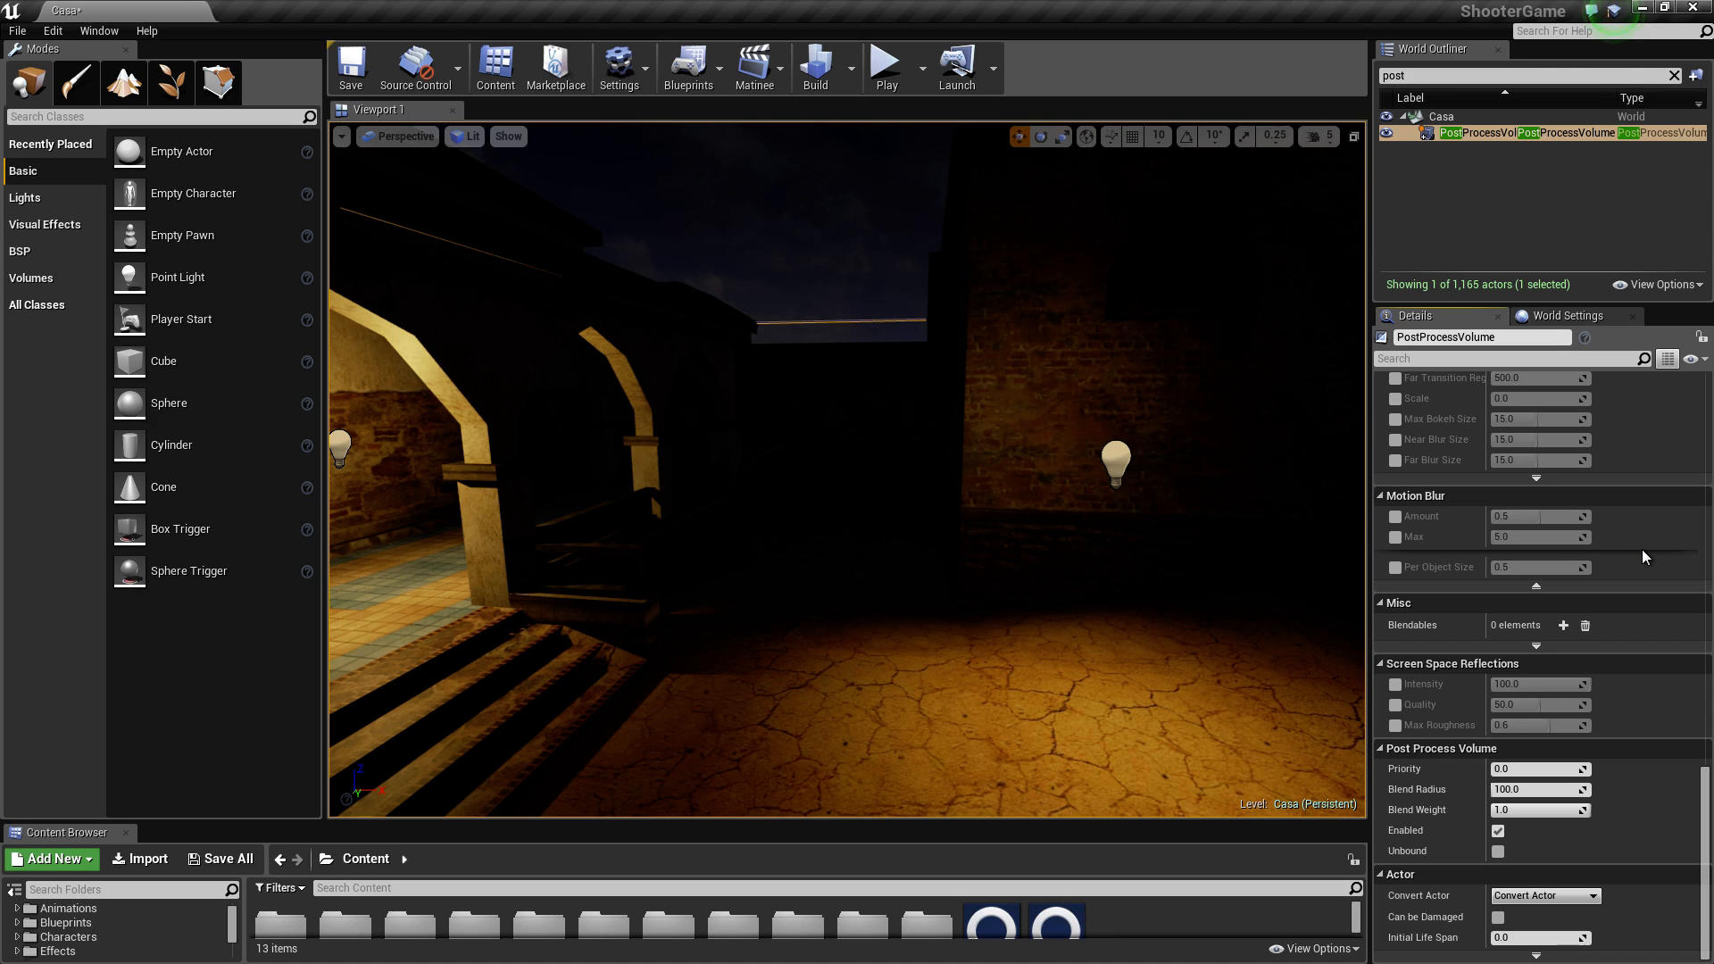
pyautogui.click(1537, 586)
pyautogui.click(1537, 586)
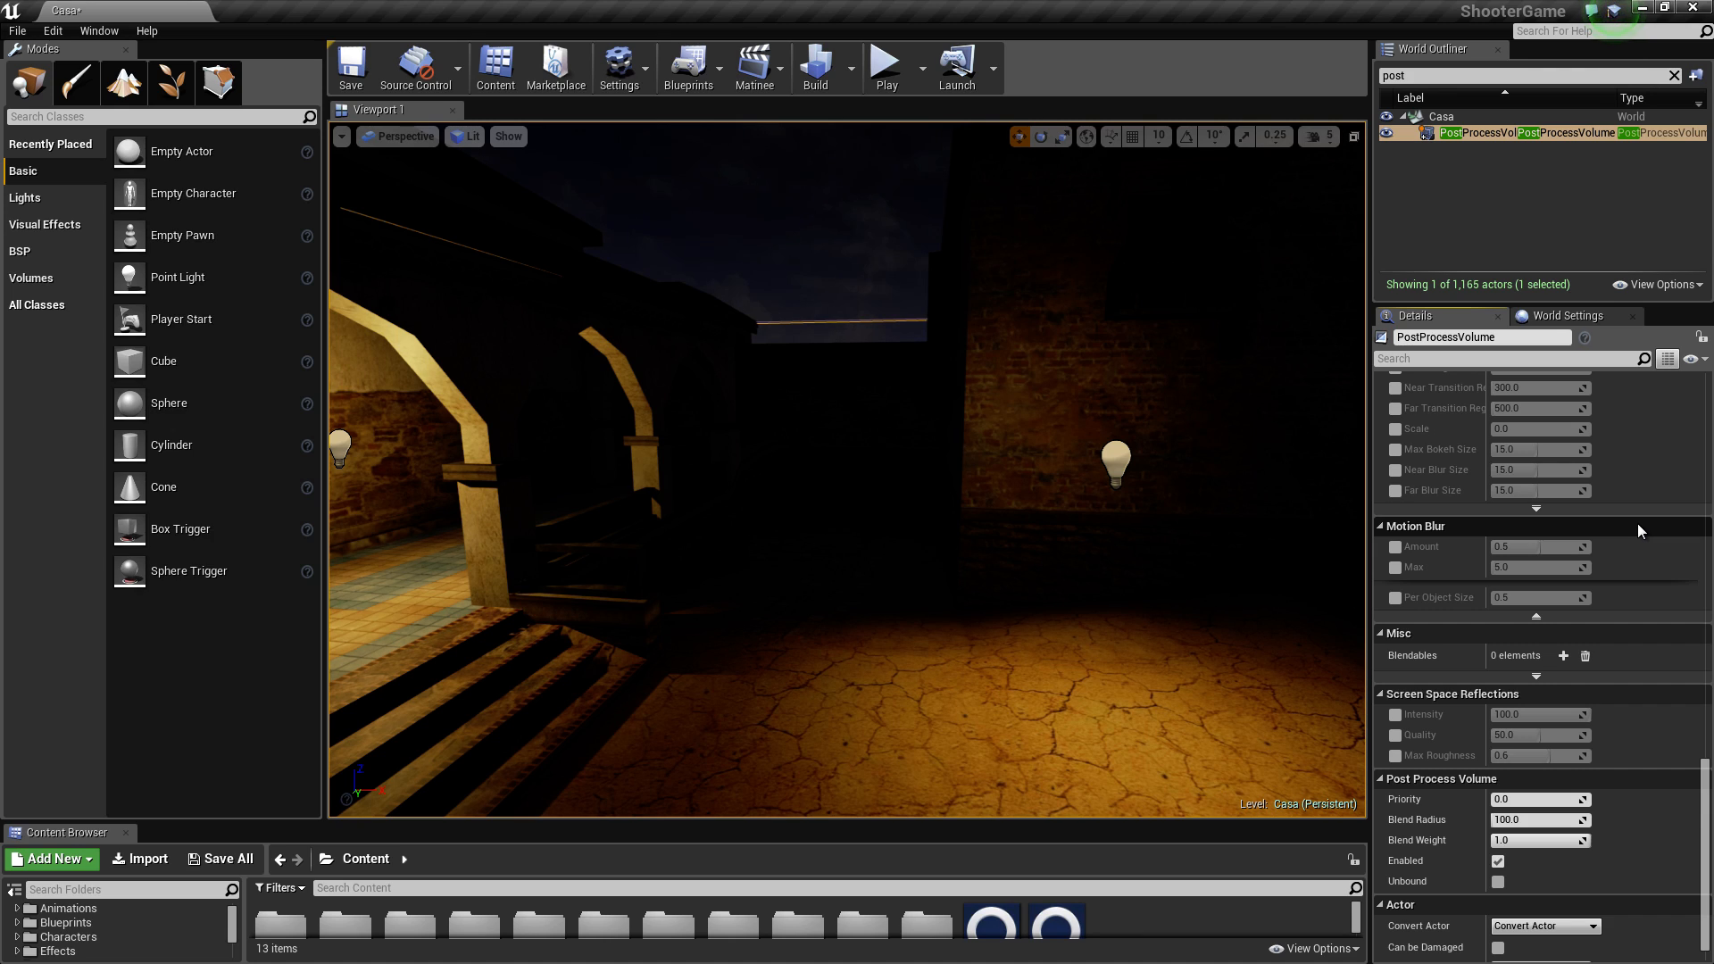
pyautogui.scroll(-1, 1641, 532)
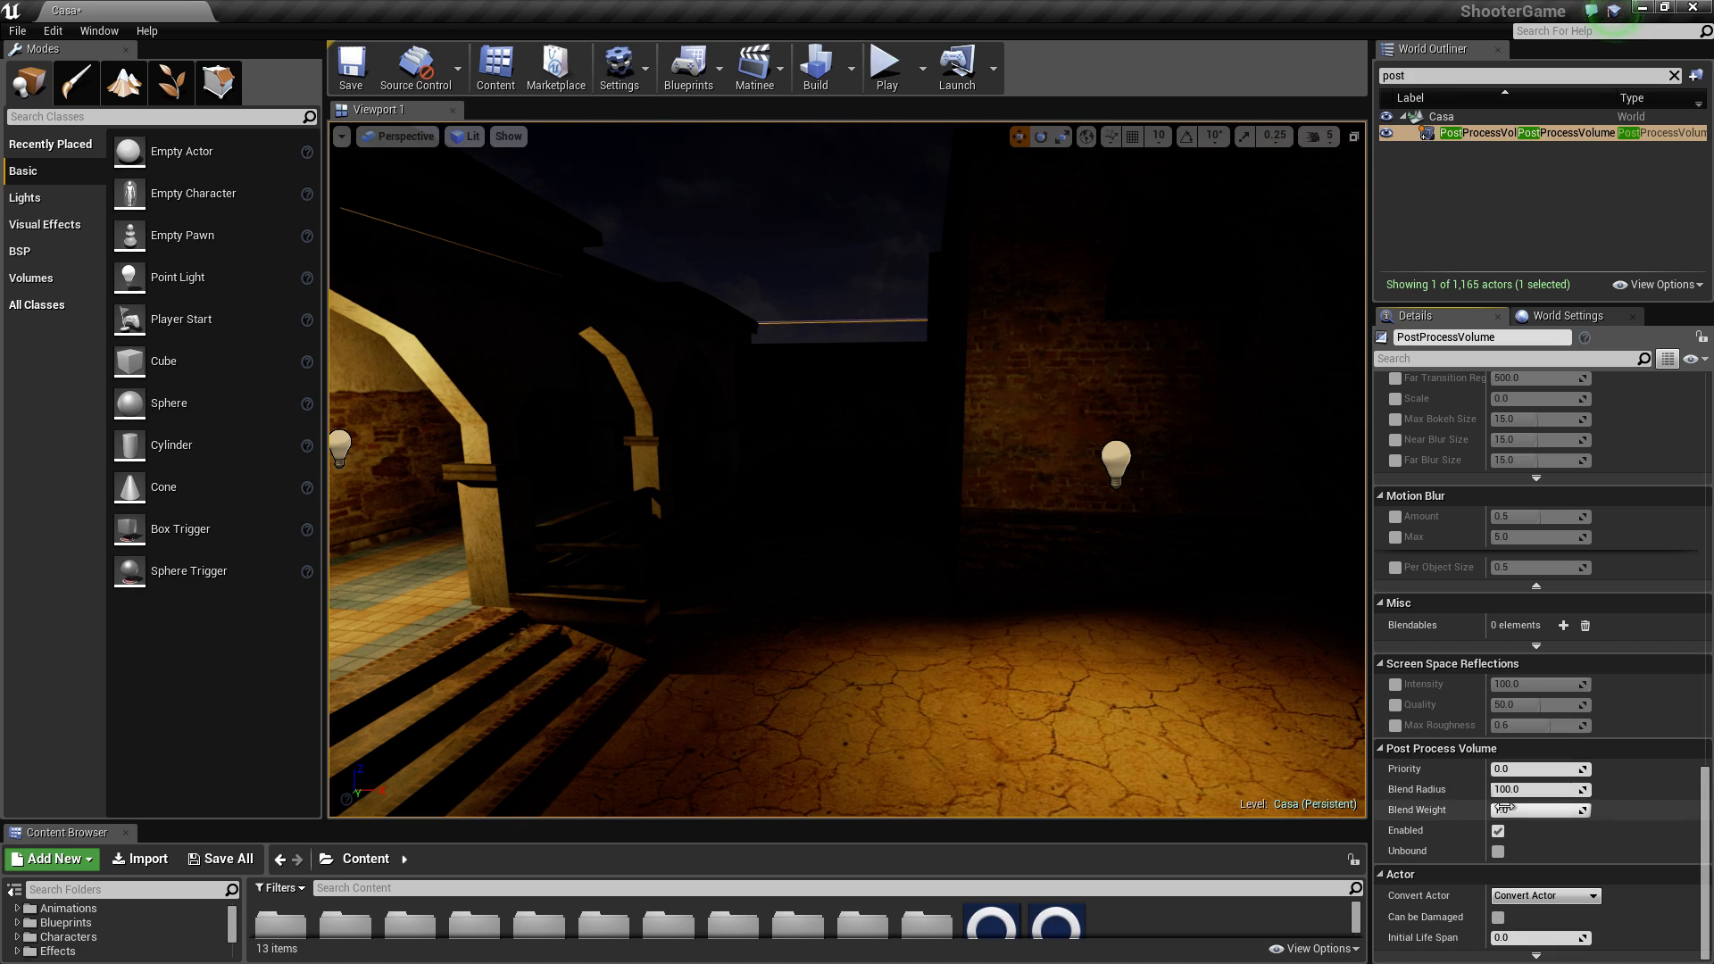
# Step: Override the Screen Space Reflections with an intensity of 99.115044, a quality of 0.0 and a max roughness of 1.0
pyautogui.click(1396, 684)
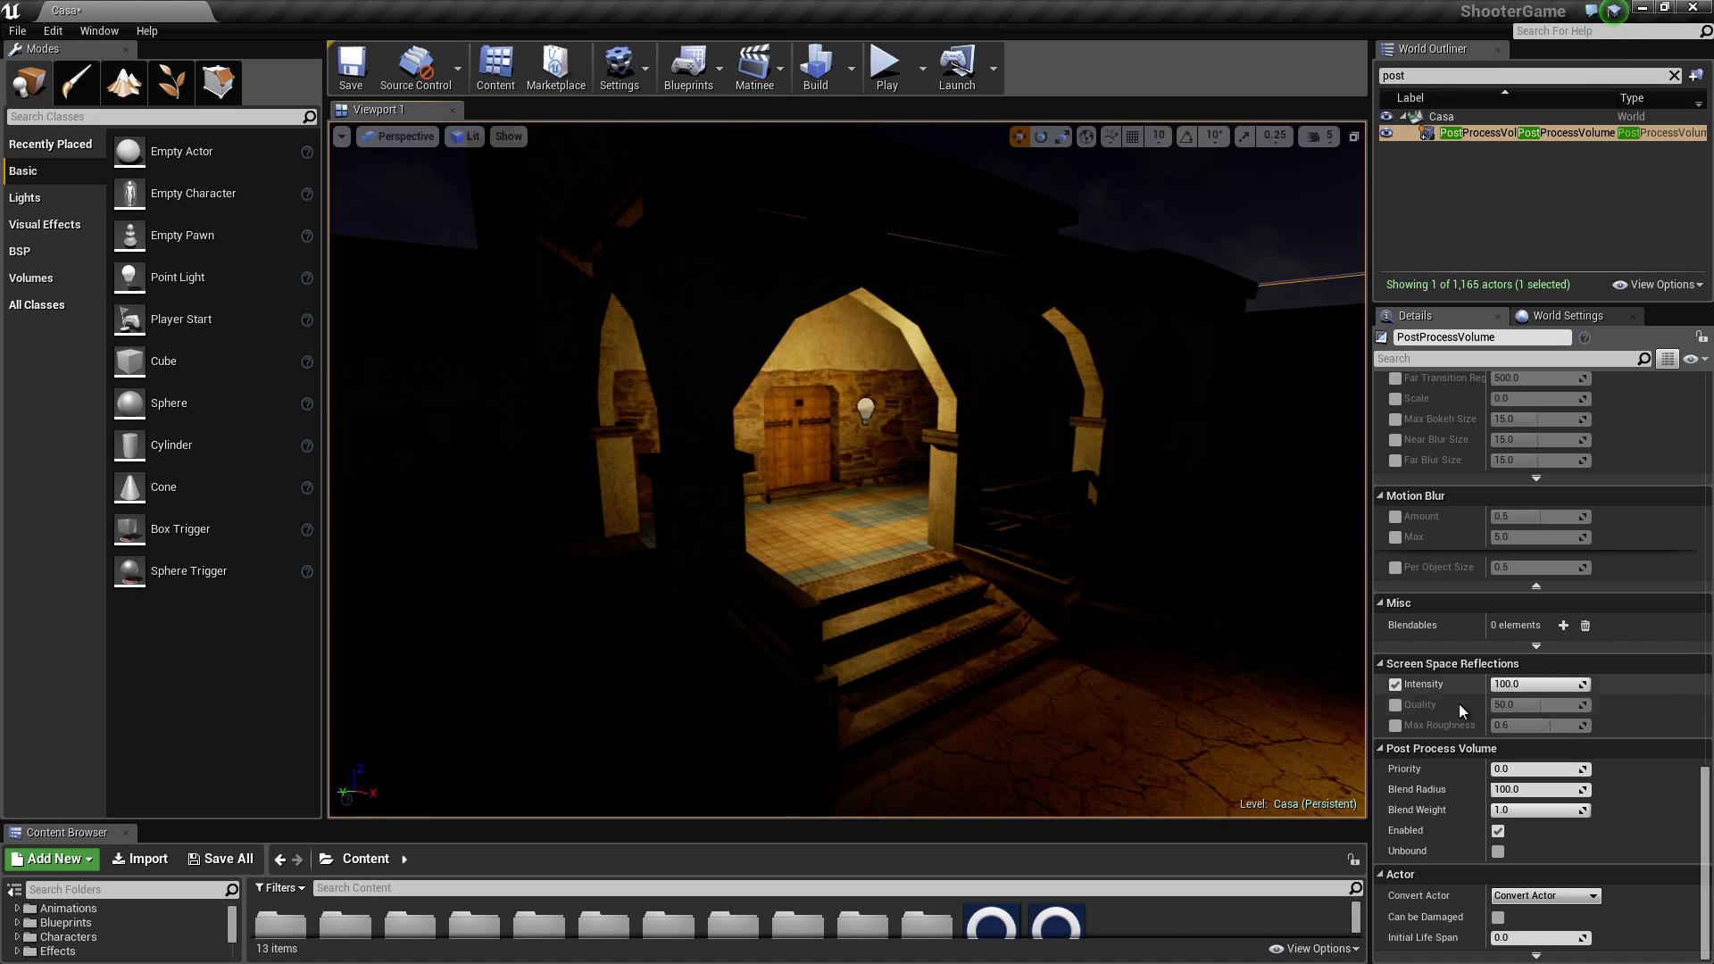
pyautogui.click(1509, 685)
pyautogui.press('Return')
pyautogui.click(1395, 705)
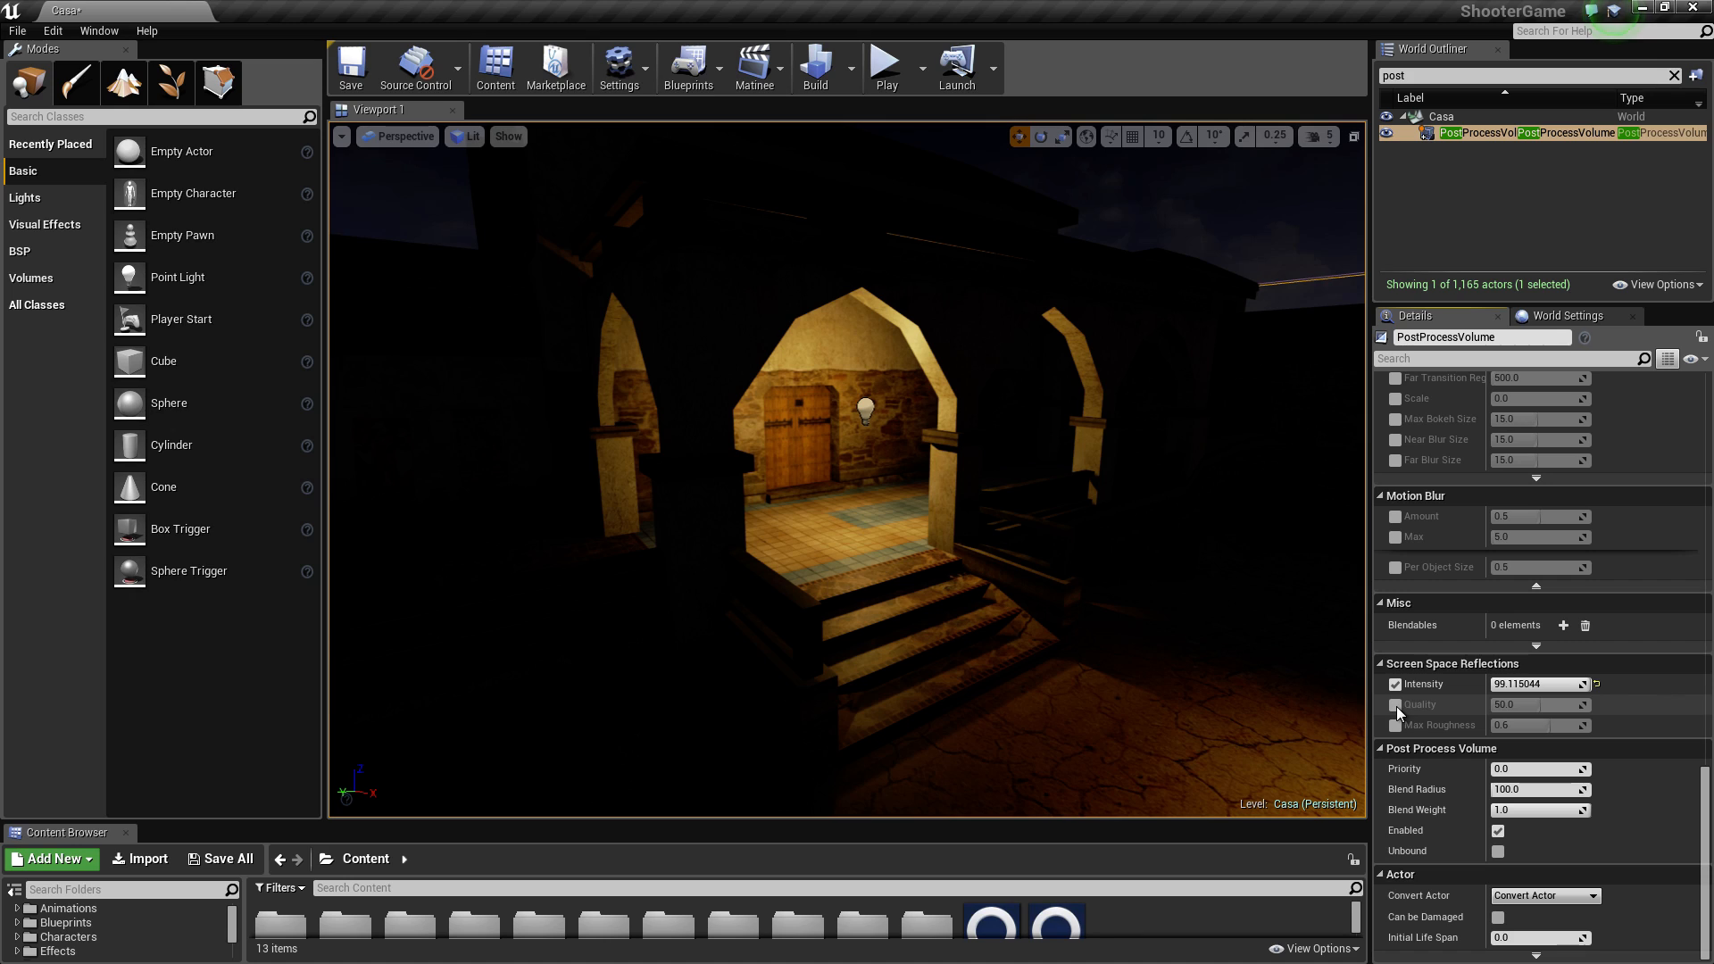
pyautogui.moveTo(1504, 705); pyautogui.dragTo(1429, 706)
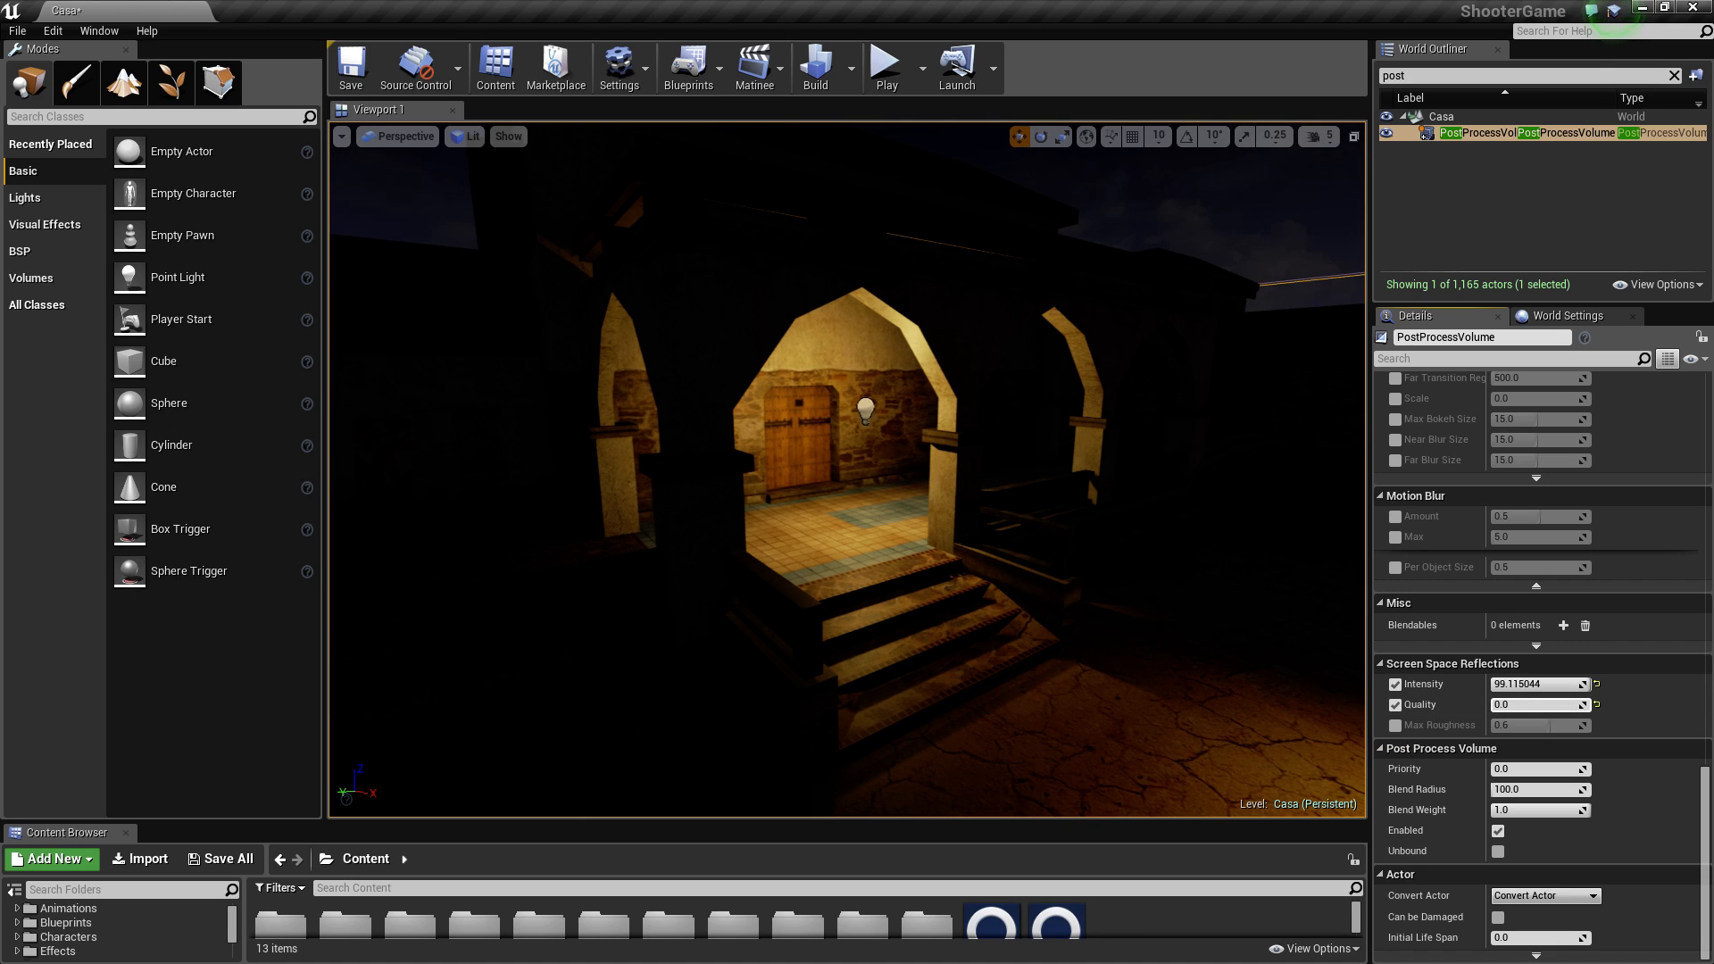
pyautogui.click(1395, 725)
pyautogui.moveTo(1521, 725); pyautogui.dragTo(1571, 725)
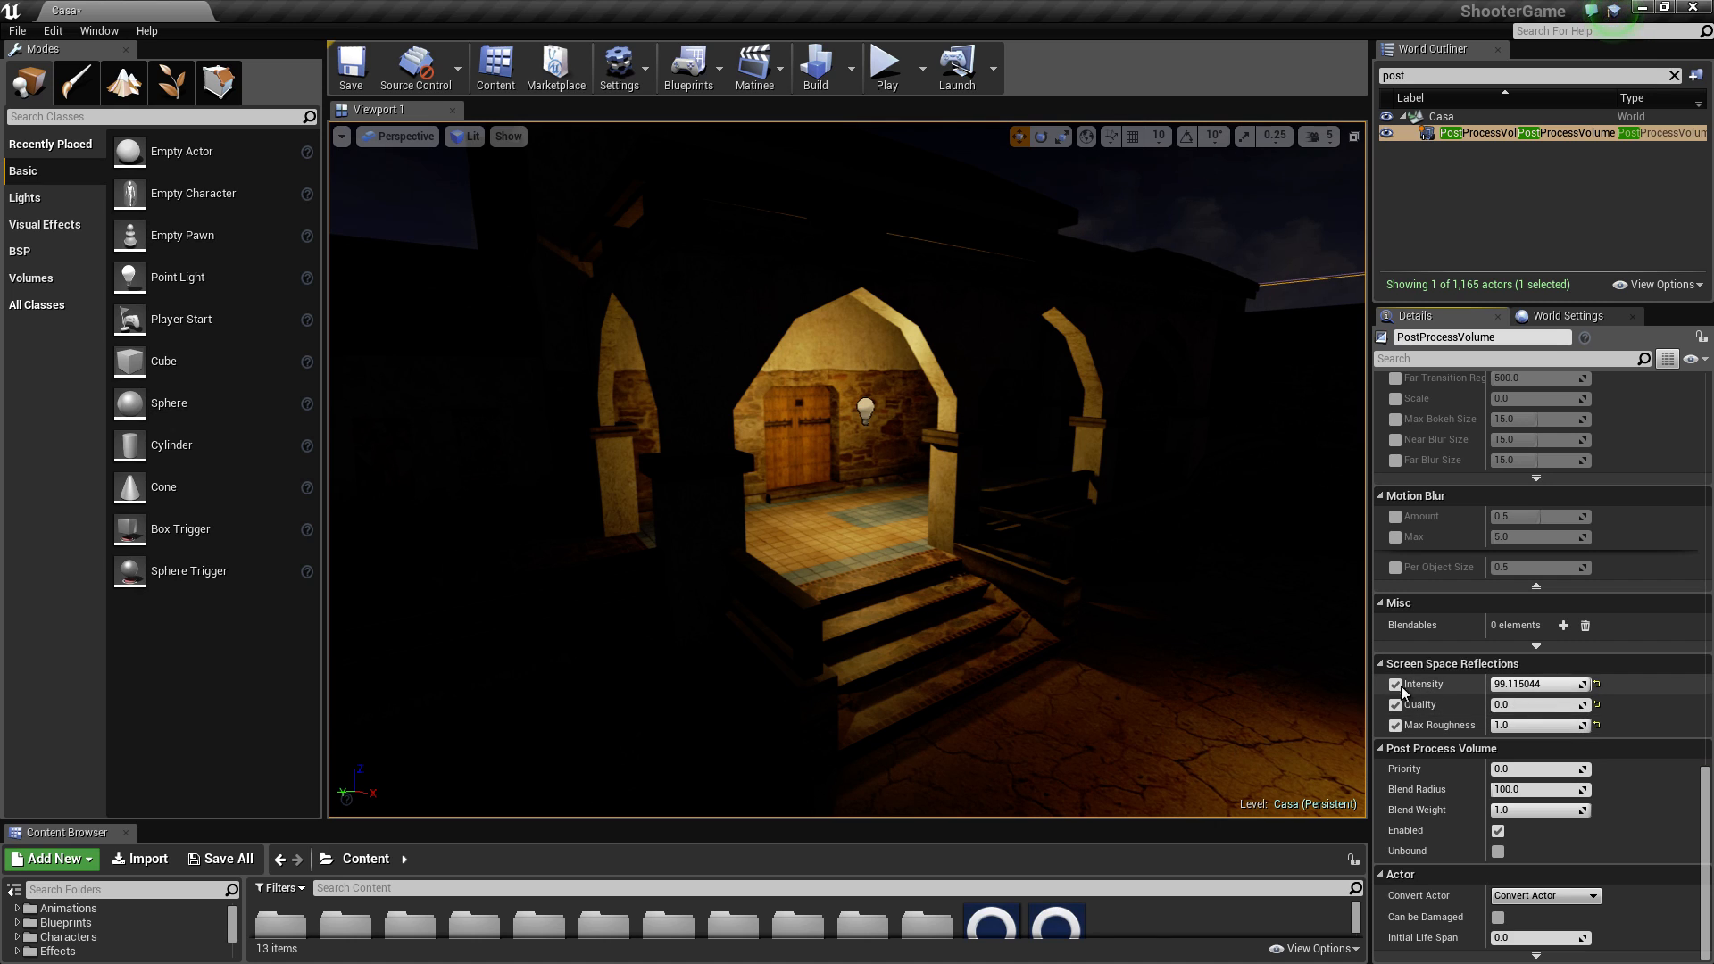
# Step: Turn off the Screen Space Reflections overrides for intensity, quality and max roughness
pyautogui.click(1395, 684)
pyautogui.click(1396, 704)
pyautogui.click(1396, 725)
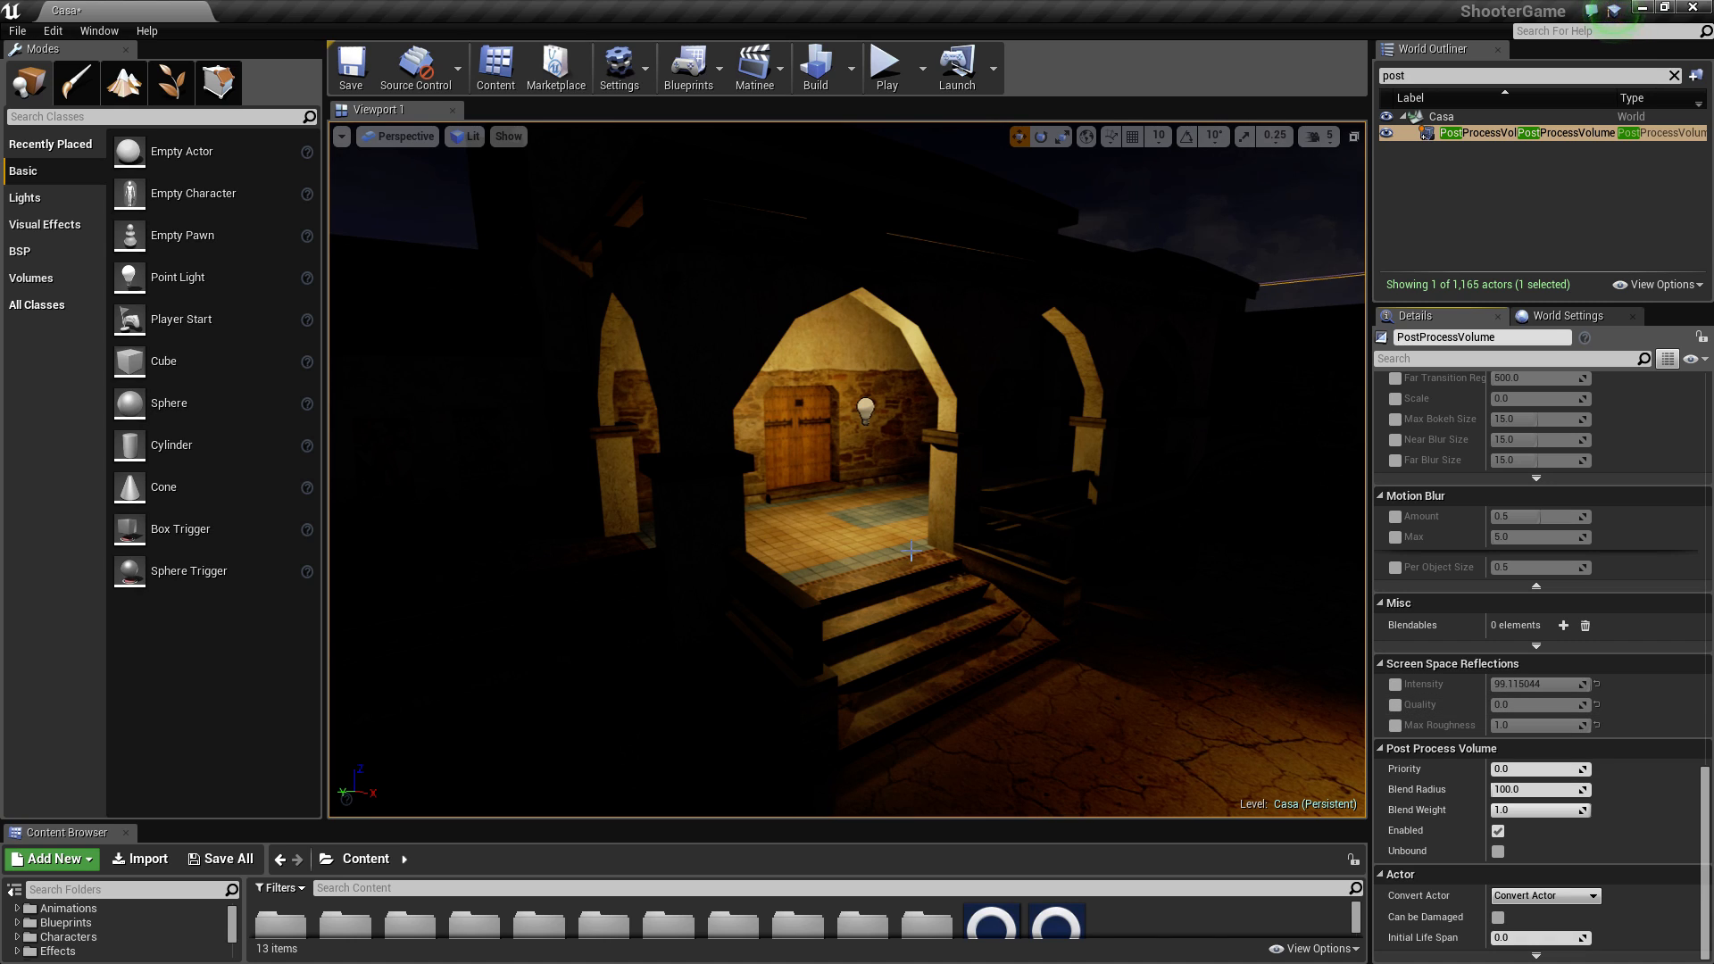
# Step: Collapse the Screen Space Reflections, Misc, Motion Blur, Depth Of Field and Global Illumination sections of the PostProcessVolume
pyautogui.click(1383, 663)
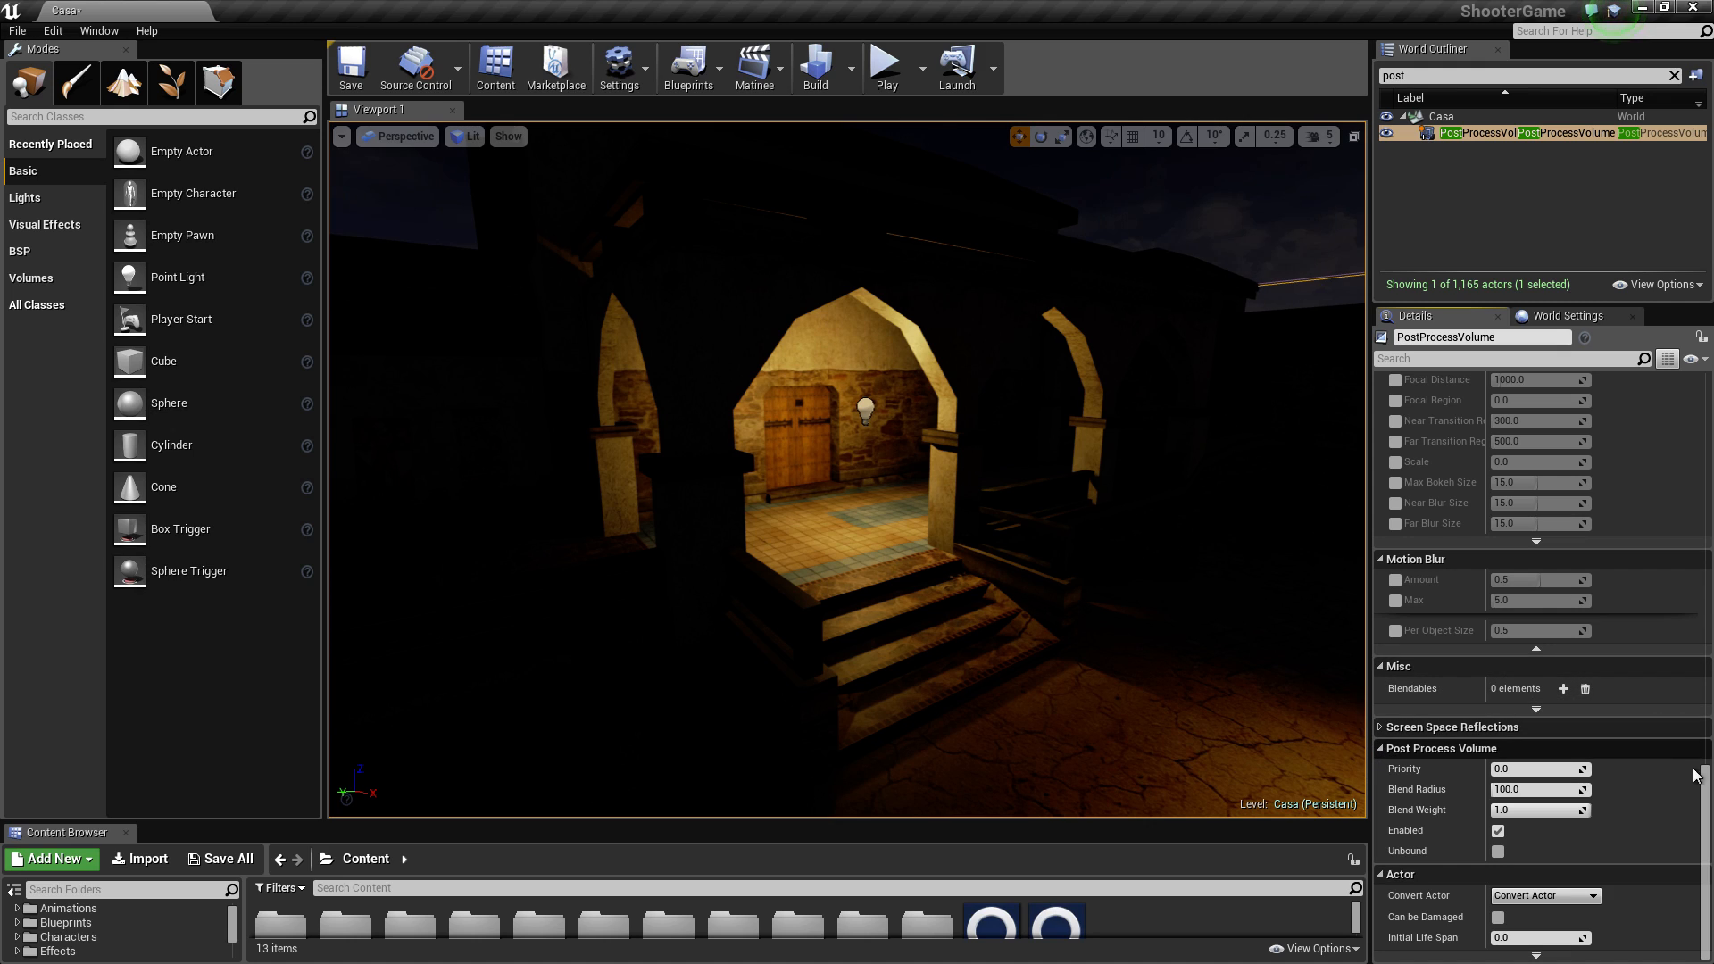
pyautogui.click(1385, 668)
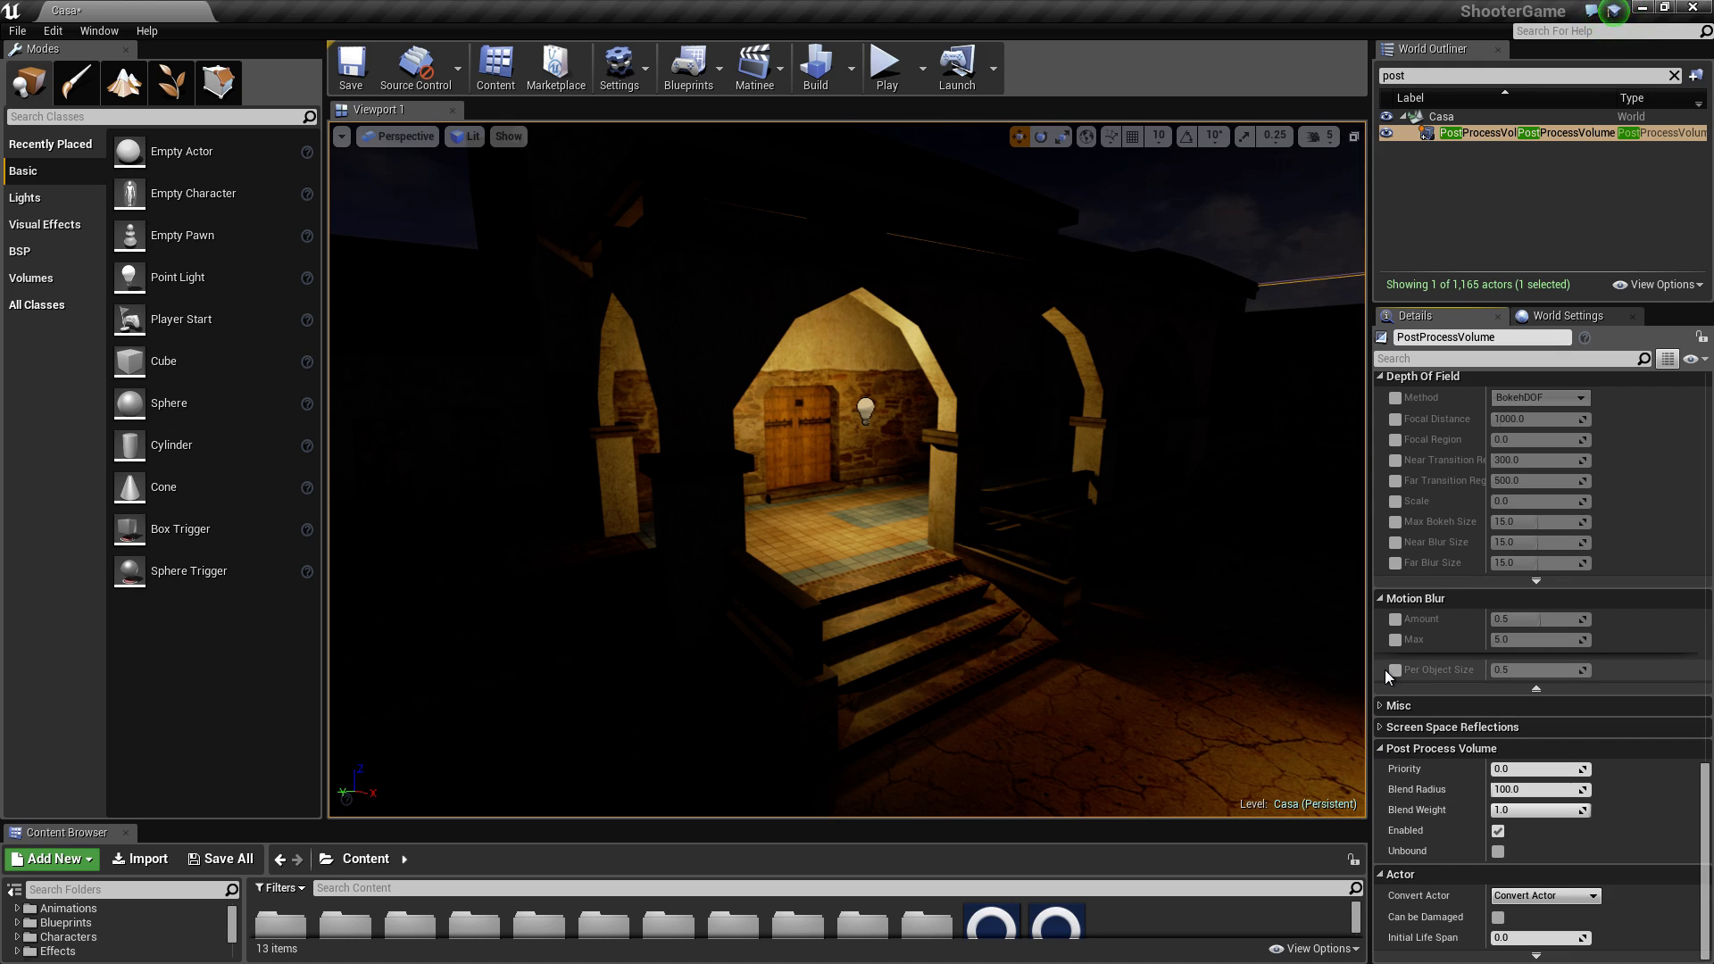
pyautogui.click(1382, 600)
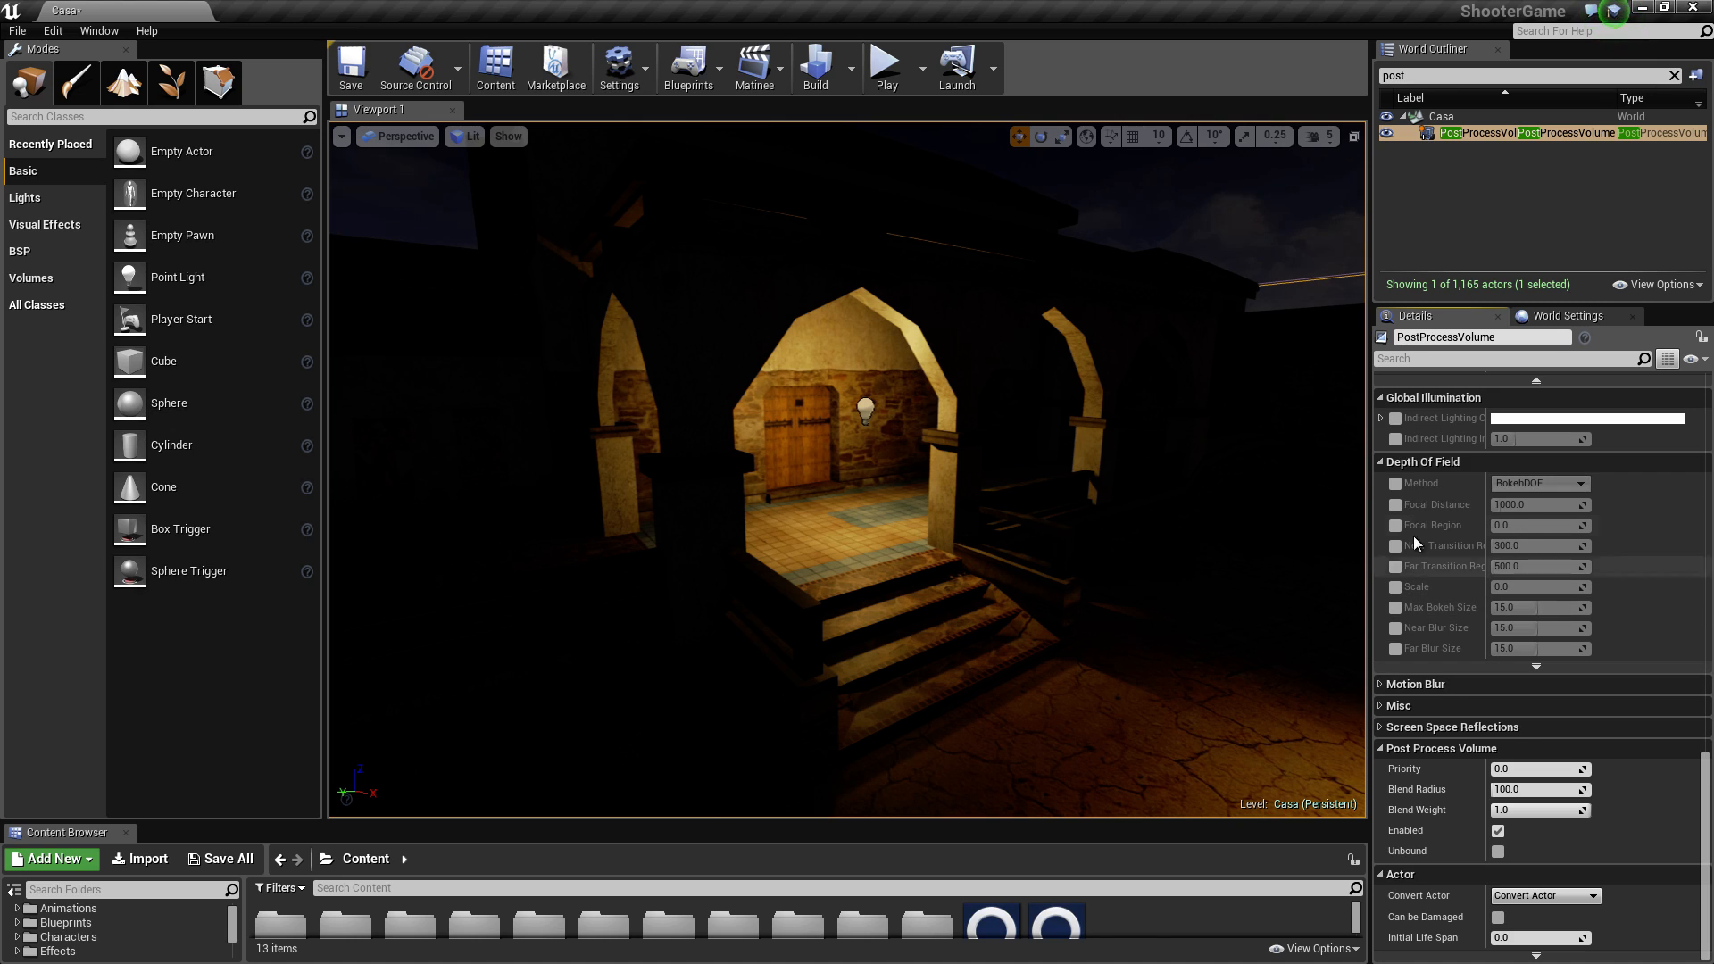
pyautogui.click(1383, 461)
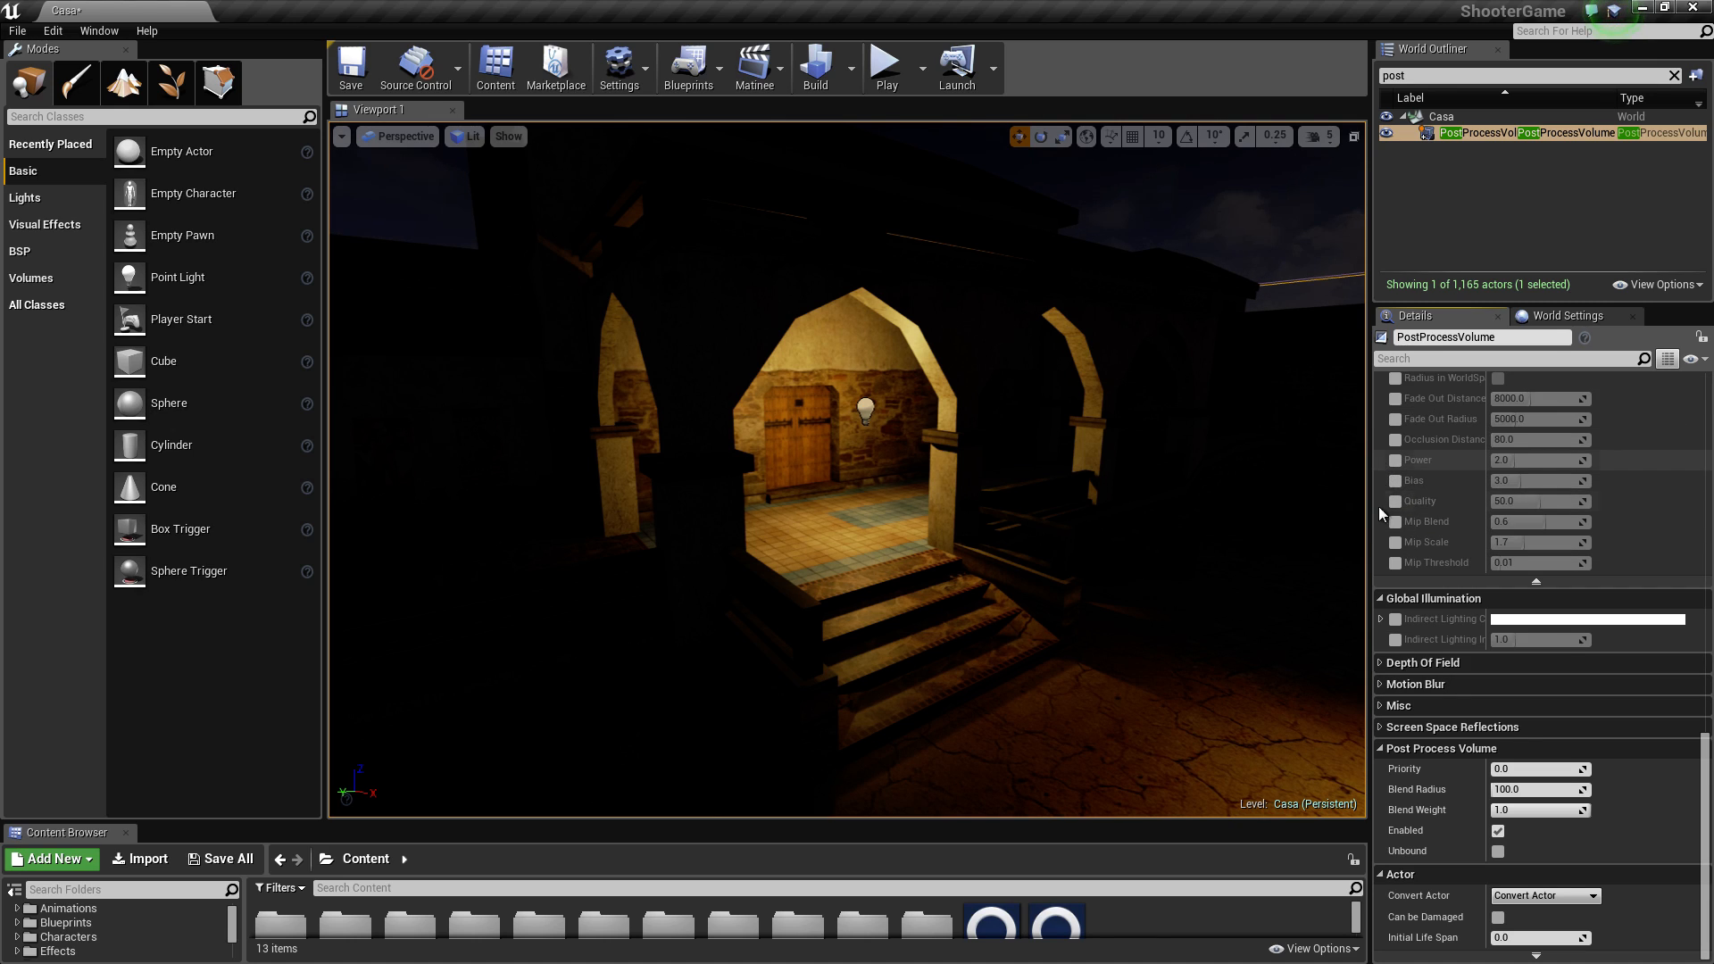
pyautogui.click(1382, 600)
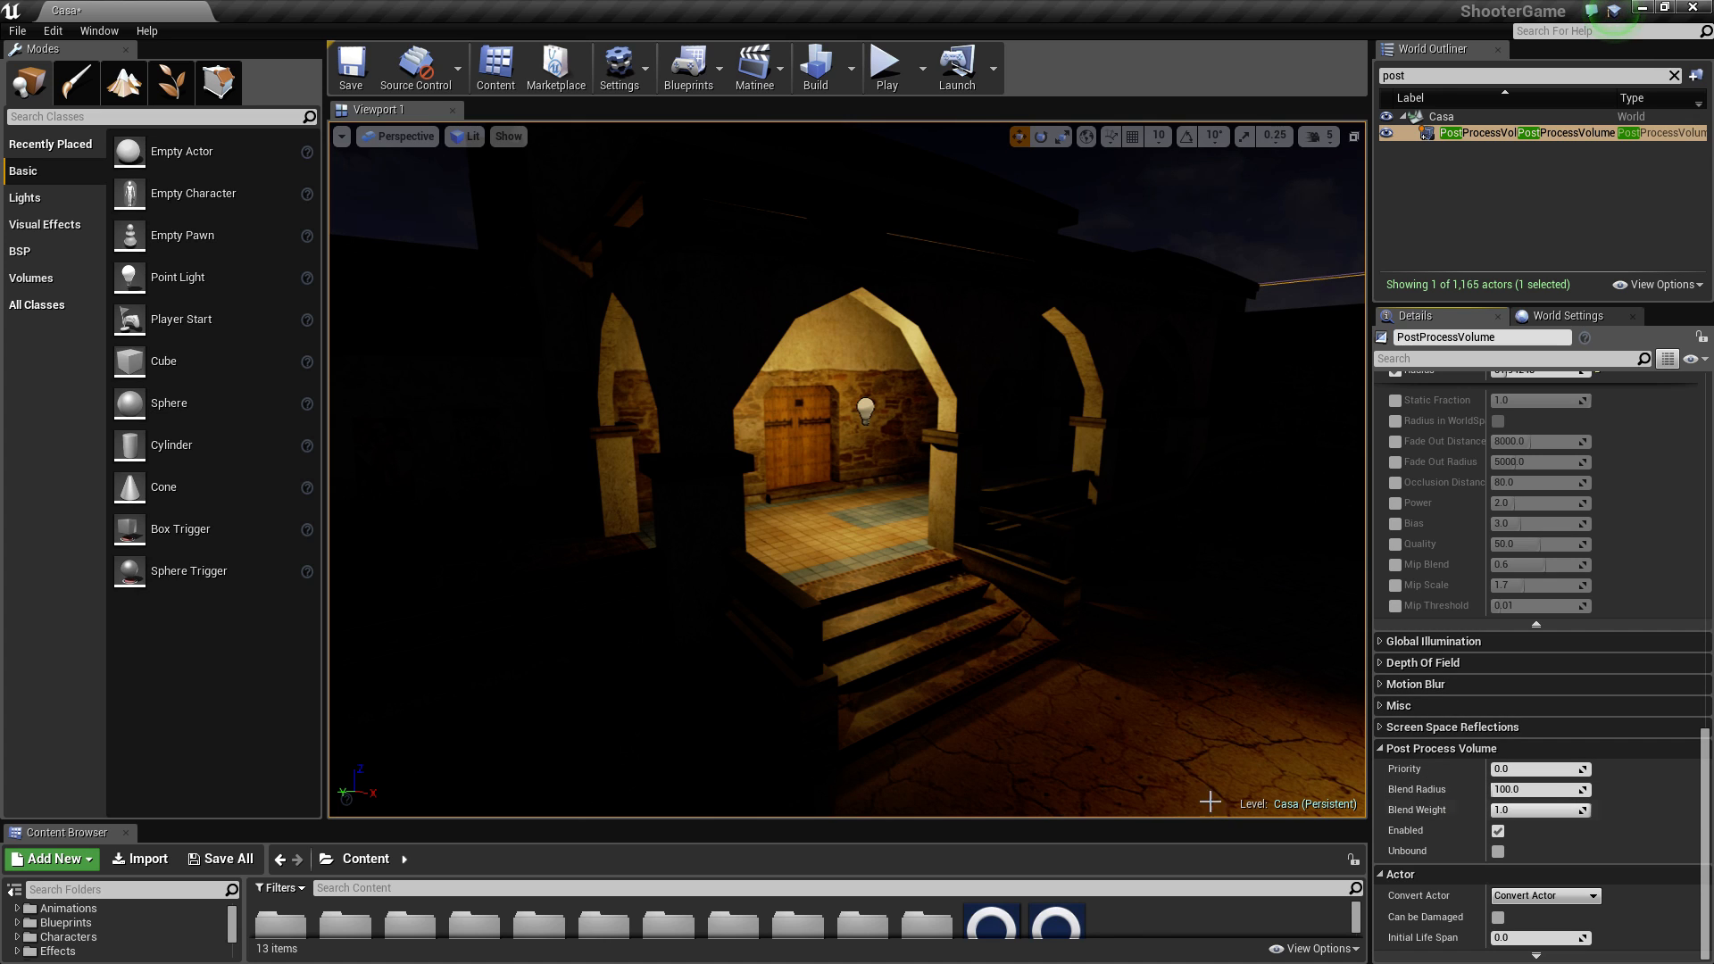
pyautogui.moveTo(960, 714); pyautogui.dragTo(933, 538, button='right')
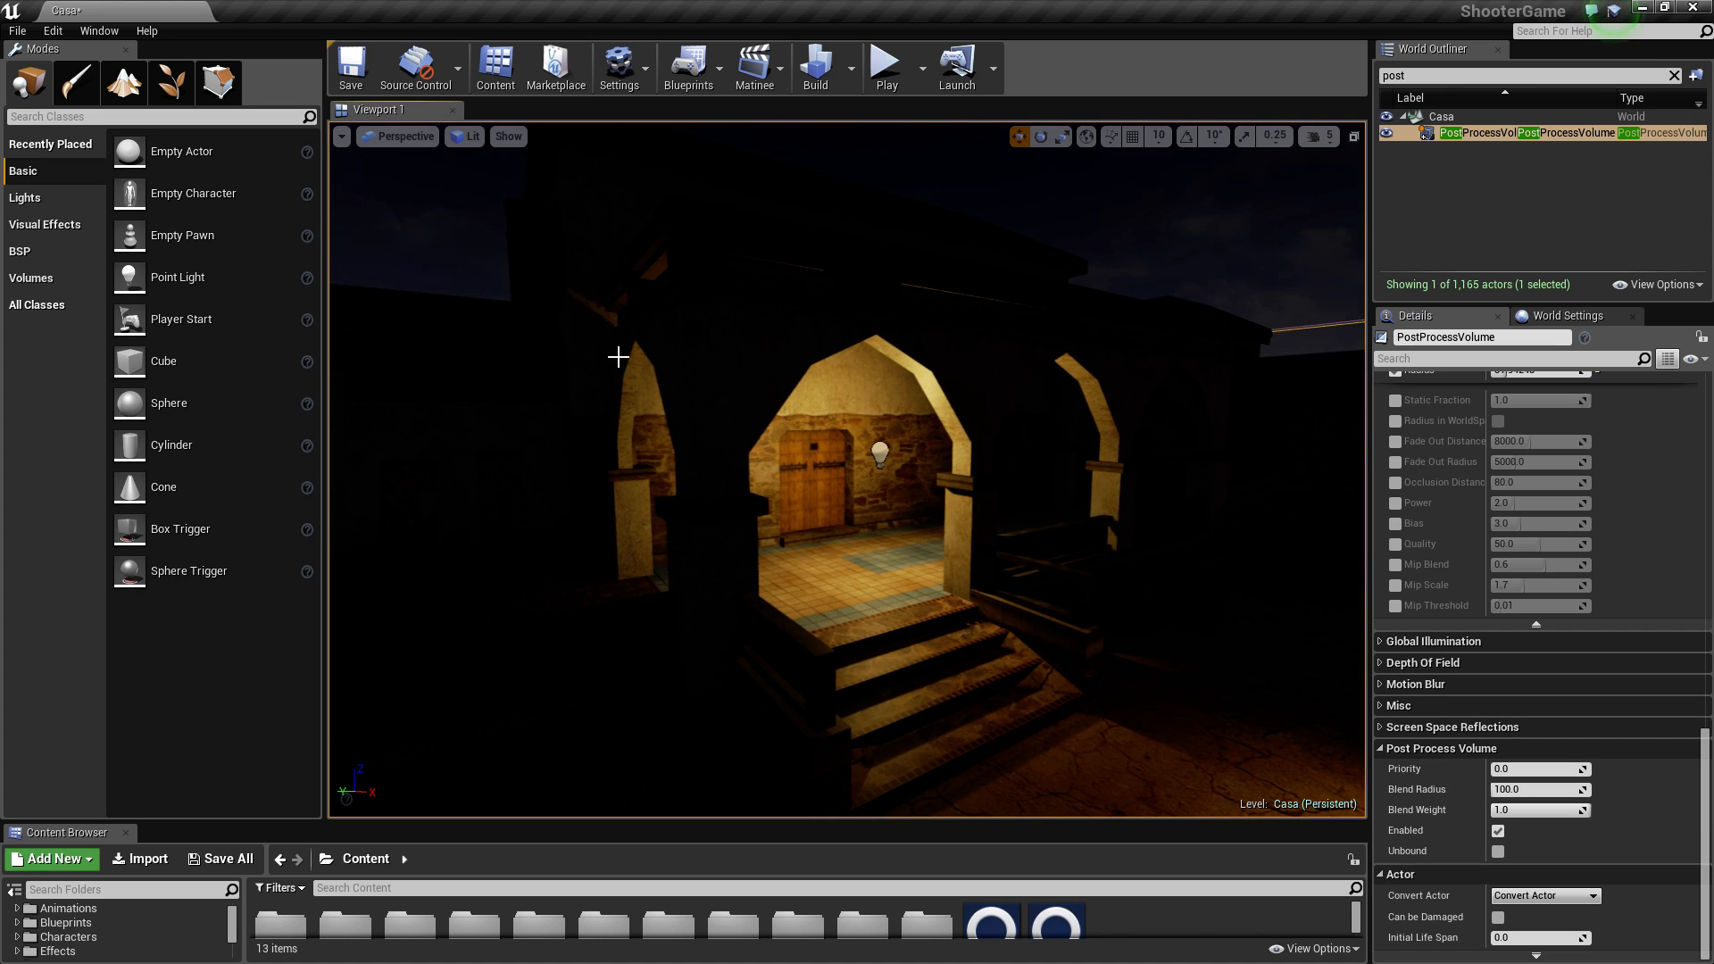
pyautogui.moveTo(1105, 598); pyautogui.dragTo(1131, 539, button='right')
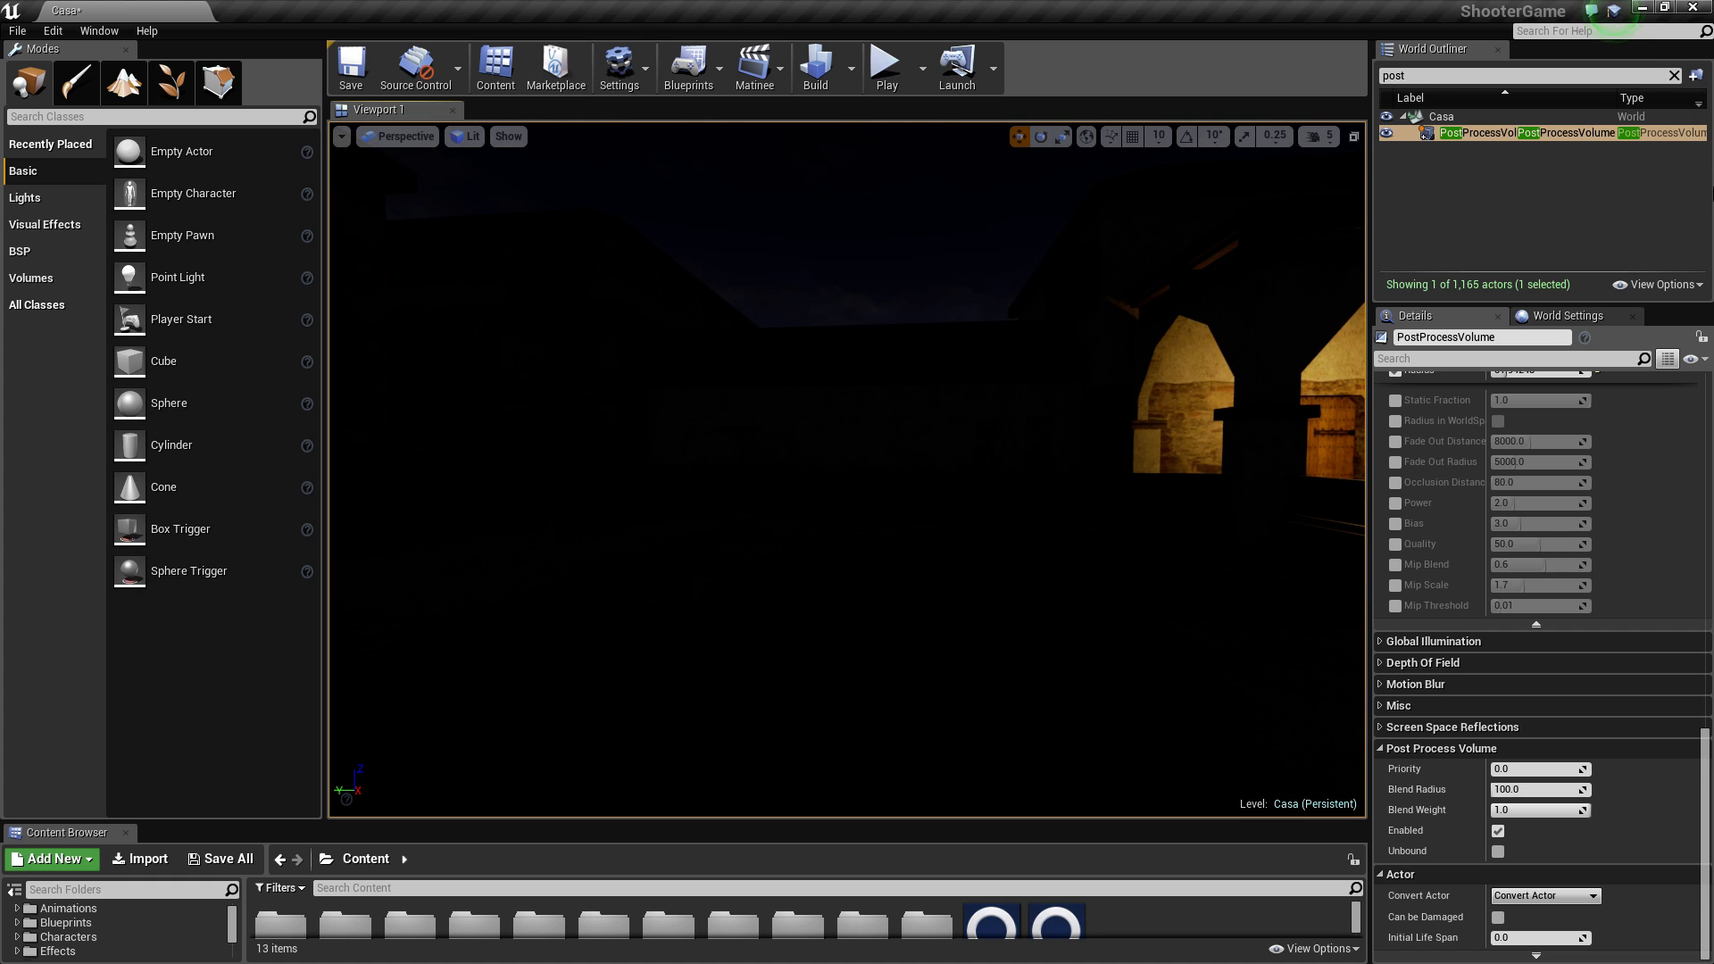
pyautogui.moveTo(1086, 527); pyautogui.dragTo(1134, 543, button='right')
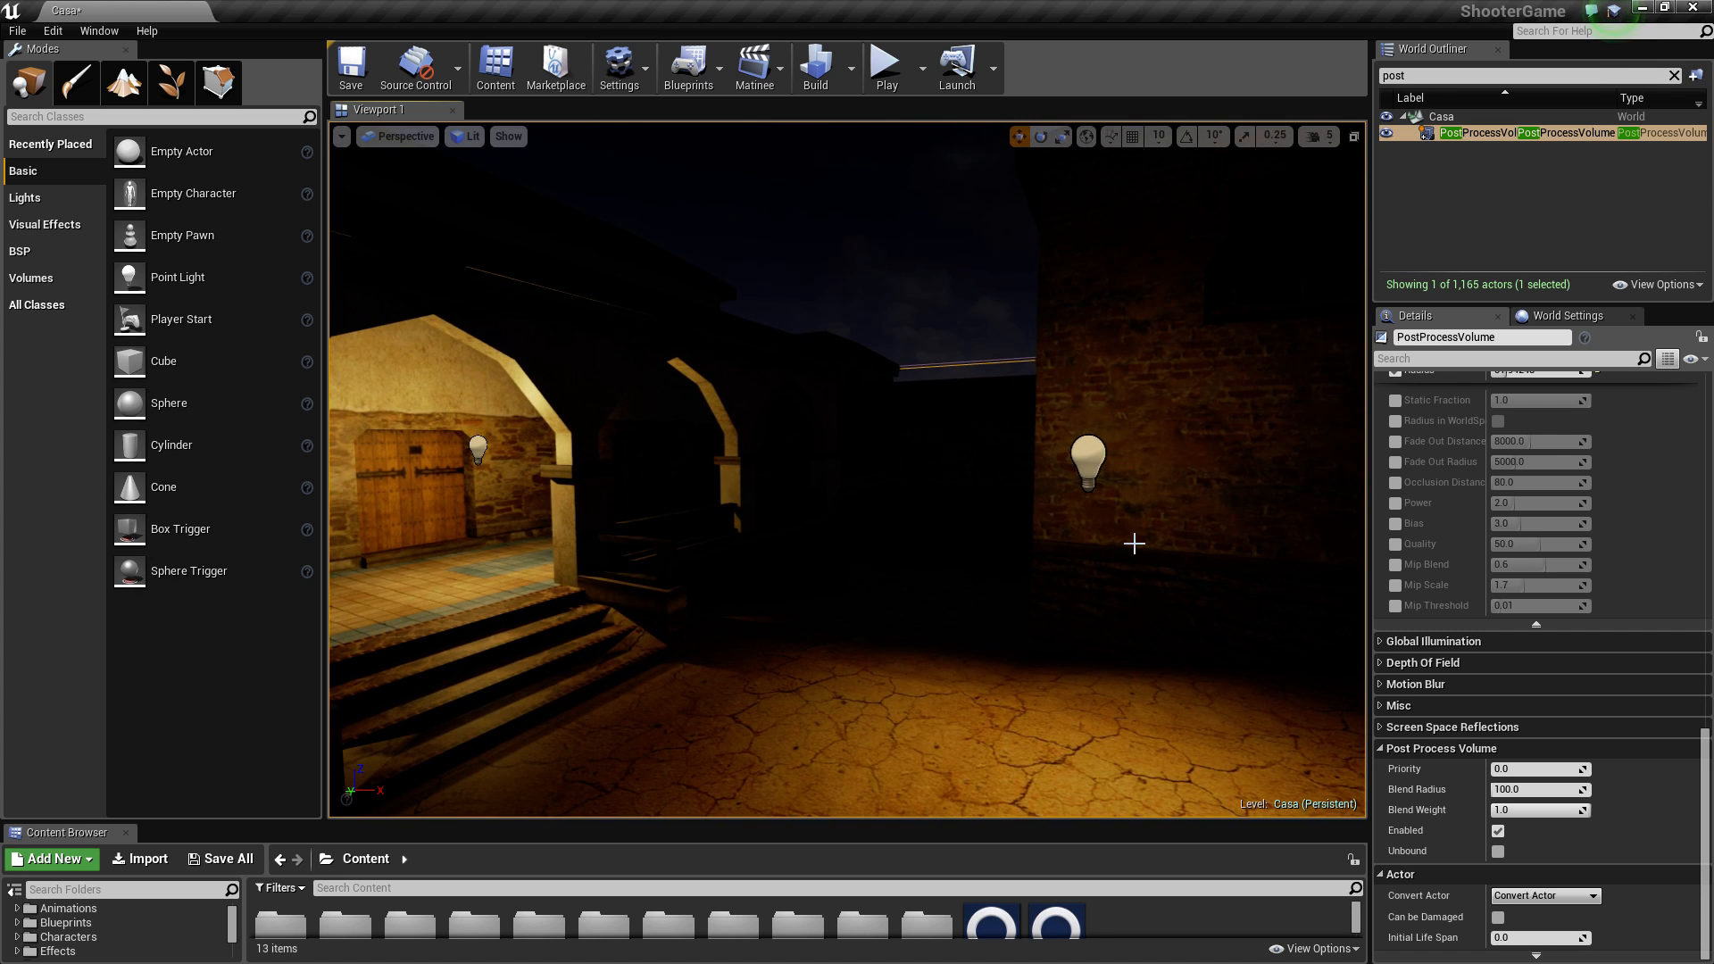
# Step: Set the PostProcessVolume's Blend Radius to 2807.964844 and fly in and out of the volume to examine the transition
pyautogui.moveTo(1134, 542); pyautogui.dragTo(1035, 420, button='right')
pyautogui.moveTo(848, 469); pyautogui.dragTo(902, 419, button='right')
pyautogui.press('w')
pyautogui.press('s')
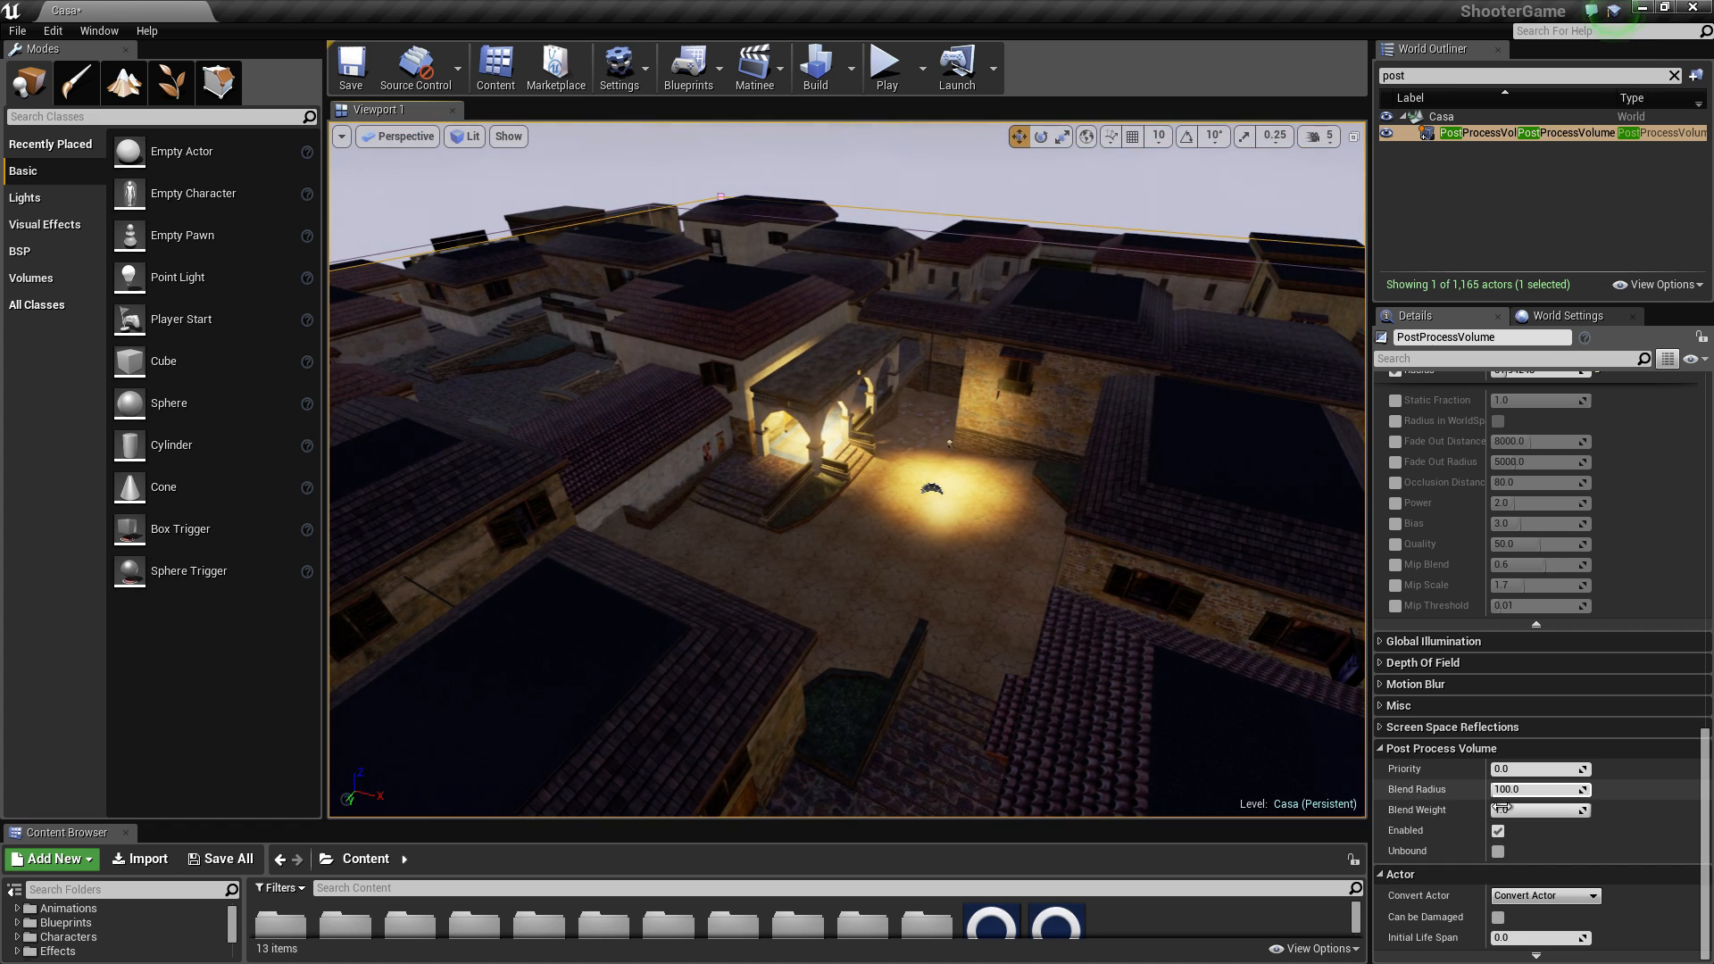
pyautogui.moveTo(1493, 789); pyautogui.dragTo(1589, 789)
pyautogui.press('s')
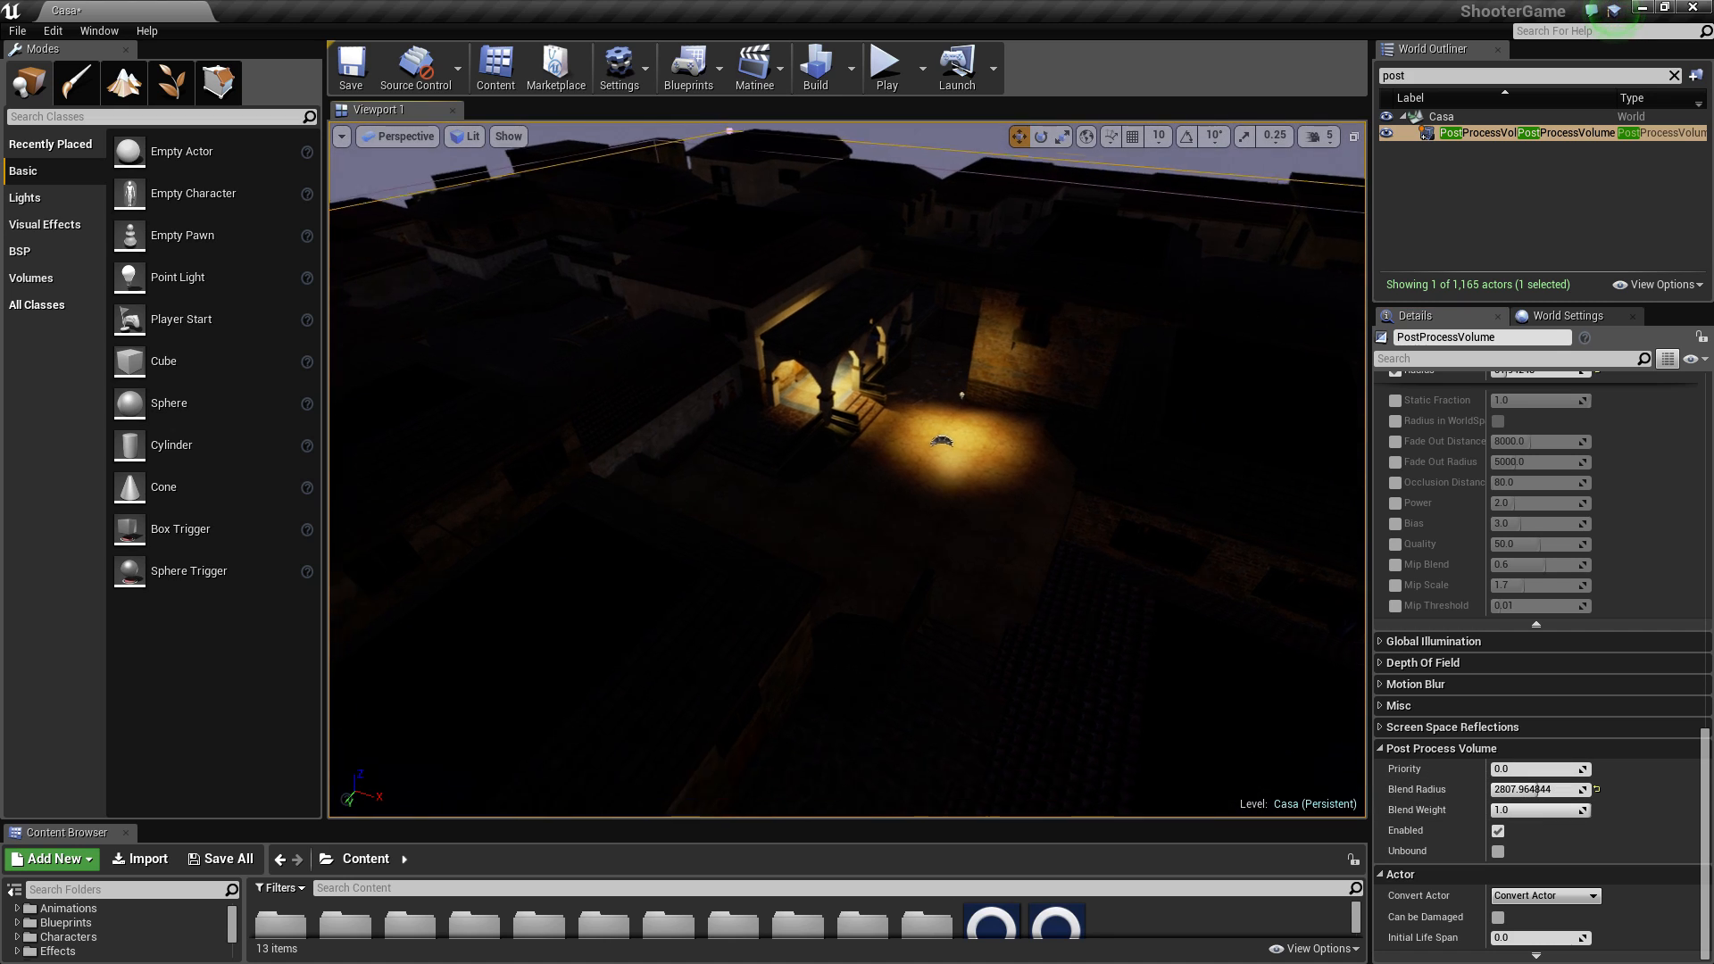
pyautogui.press('w')
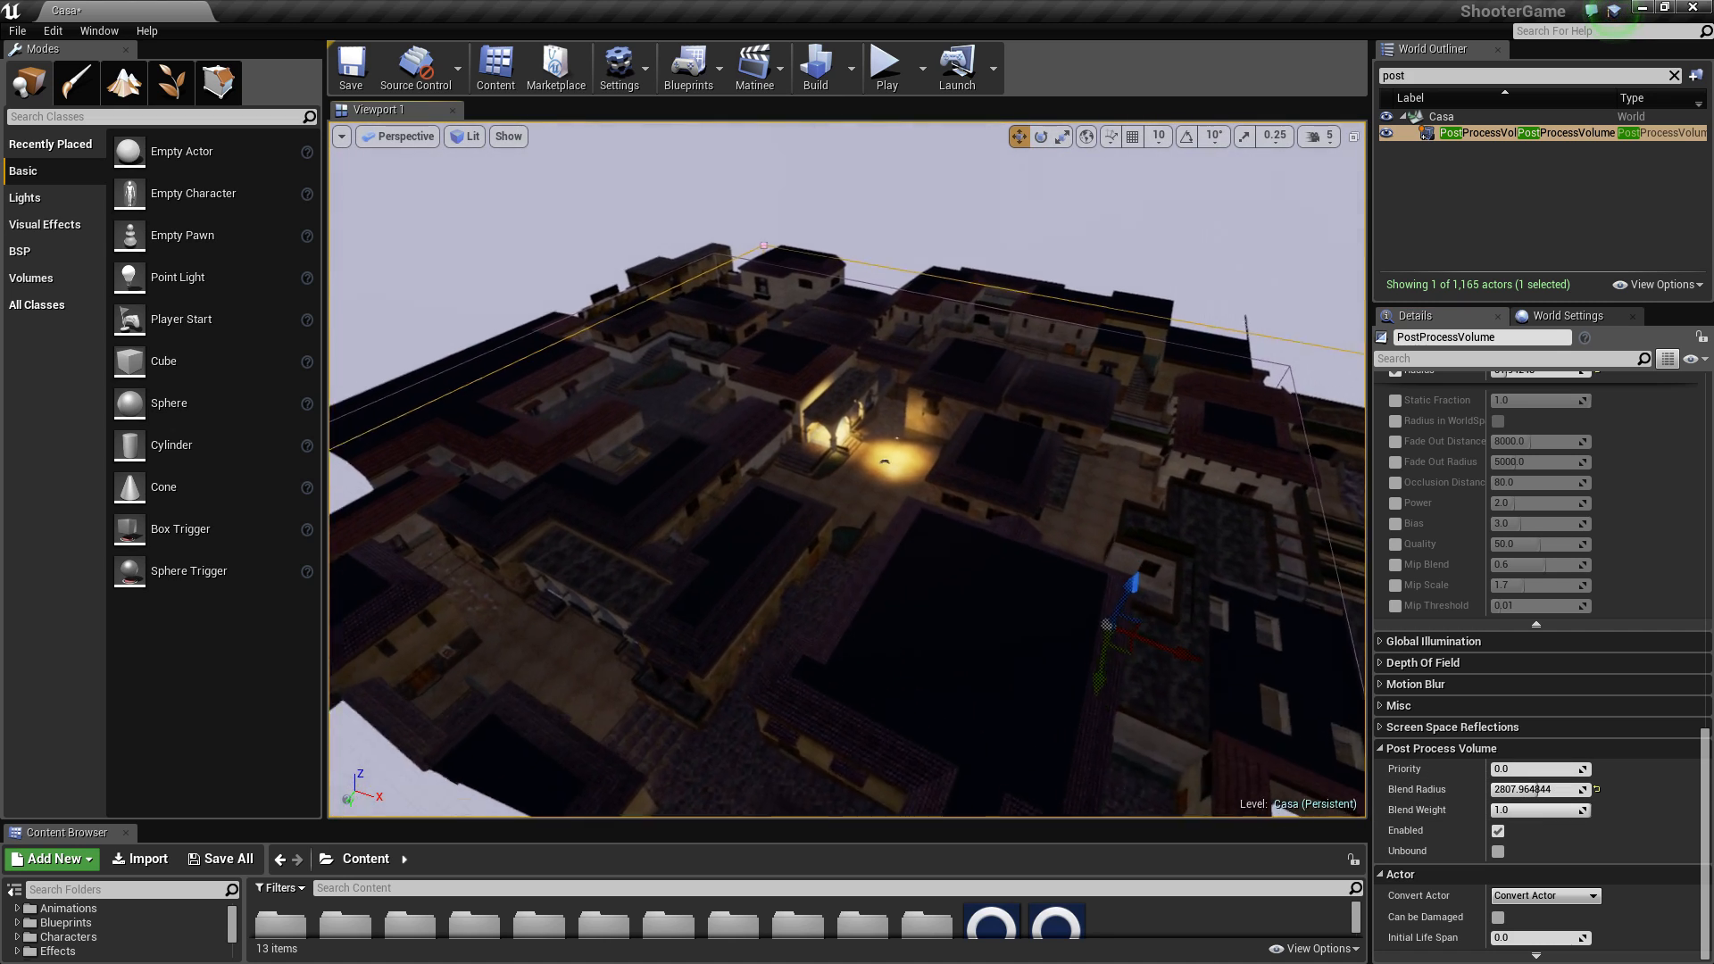
pyautogui.press('s')
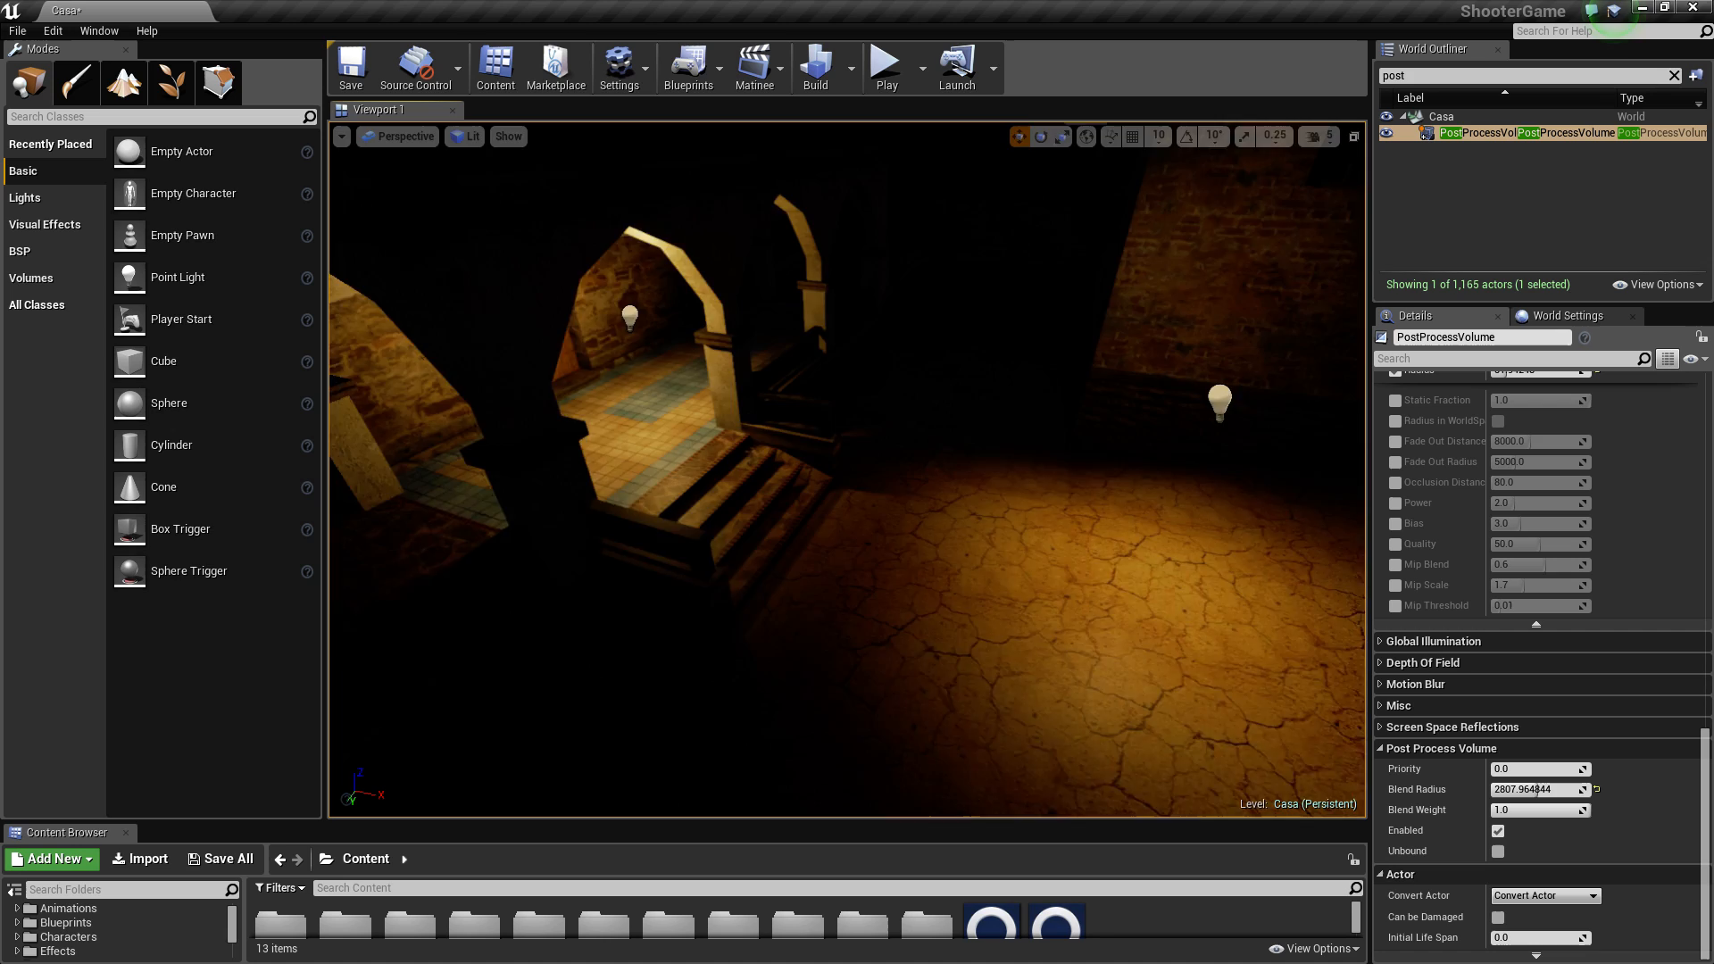
pyautogui.press('w')
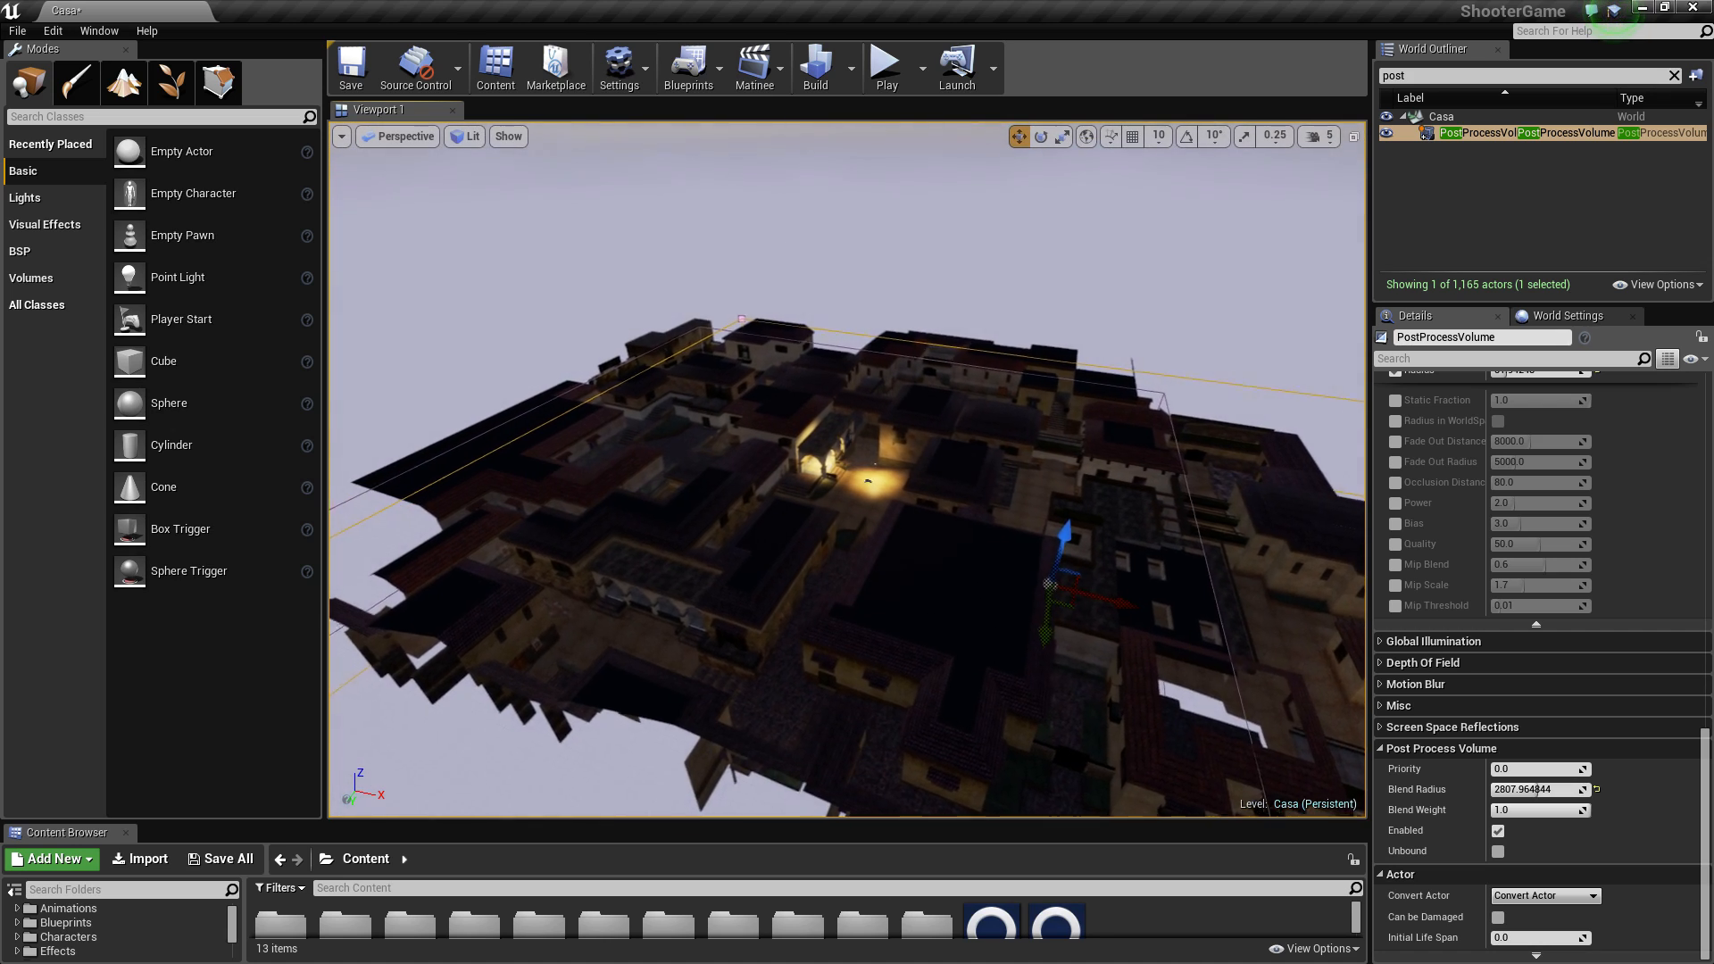
pyautogui.moveTo(1098, 632); pyautogui.dragTo(1098, 631, button='right')
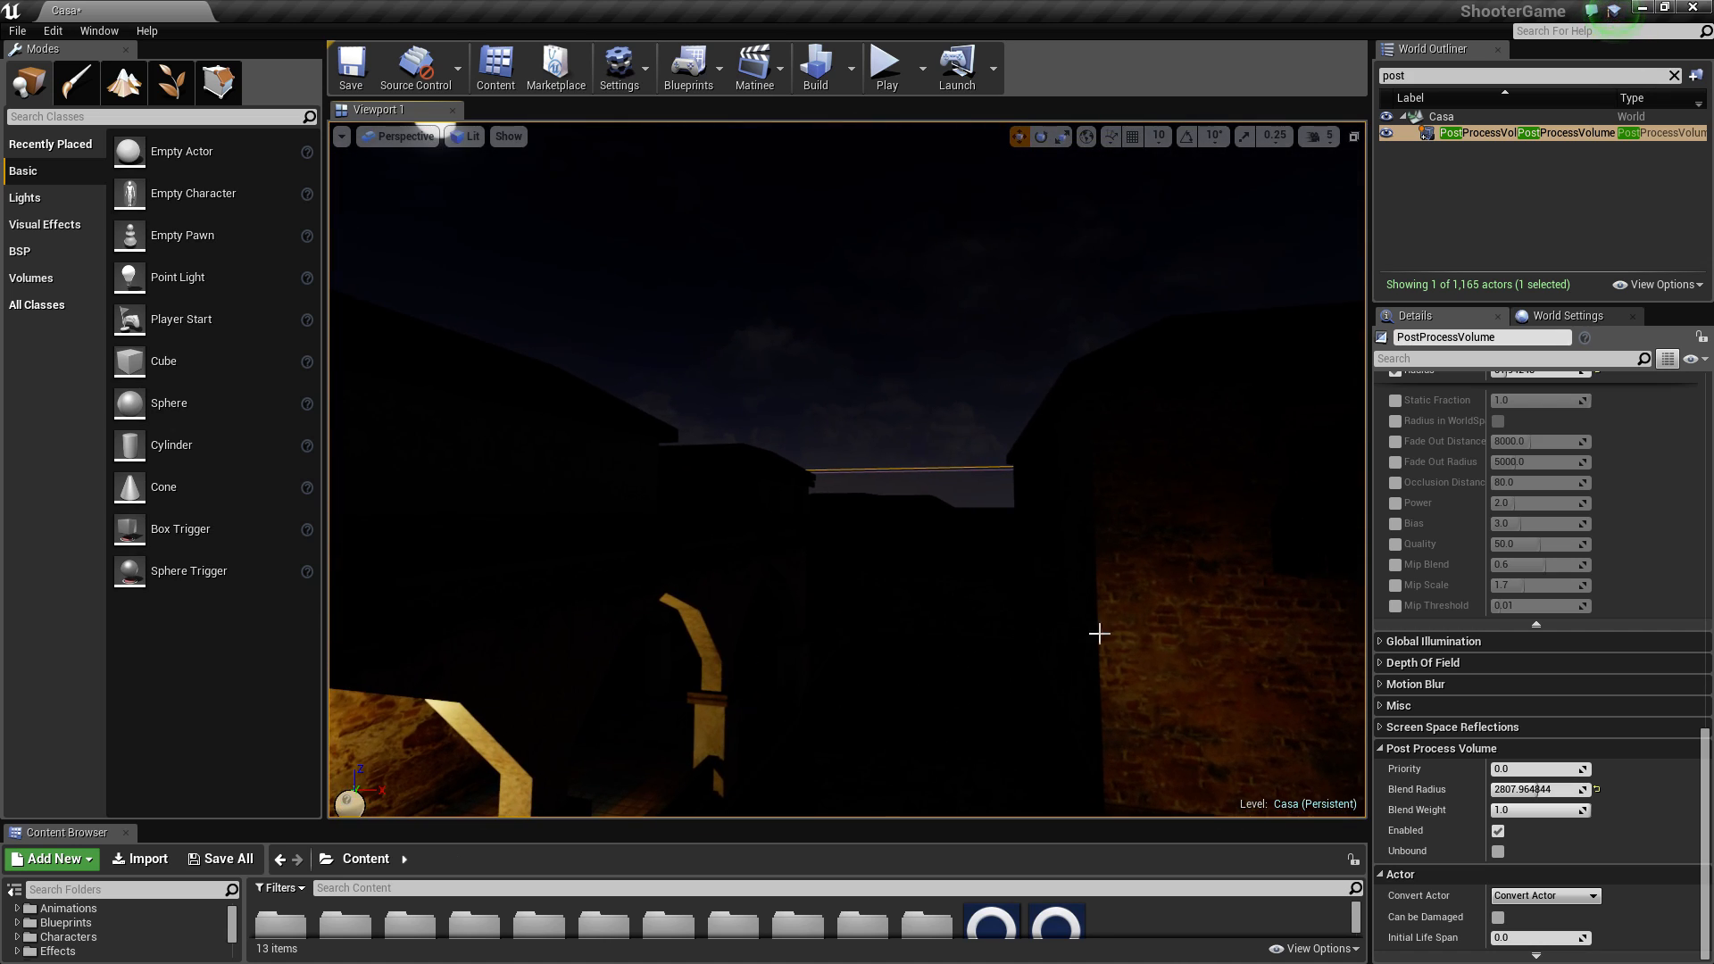
# Step: Reset the PostProcessVolume's Blend Radius to its default value
pyautogui.rightClick(1595, 789)
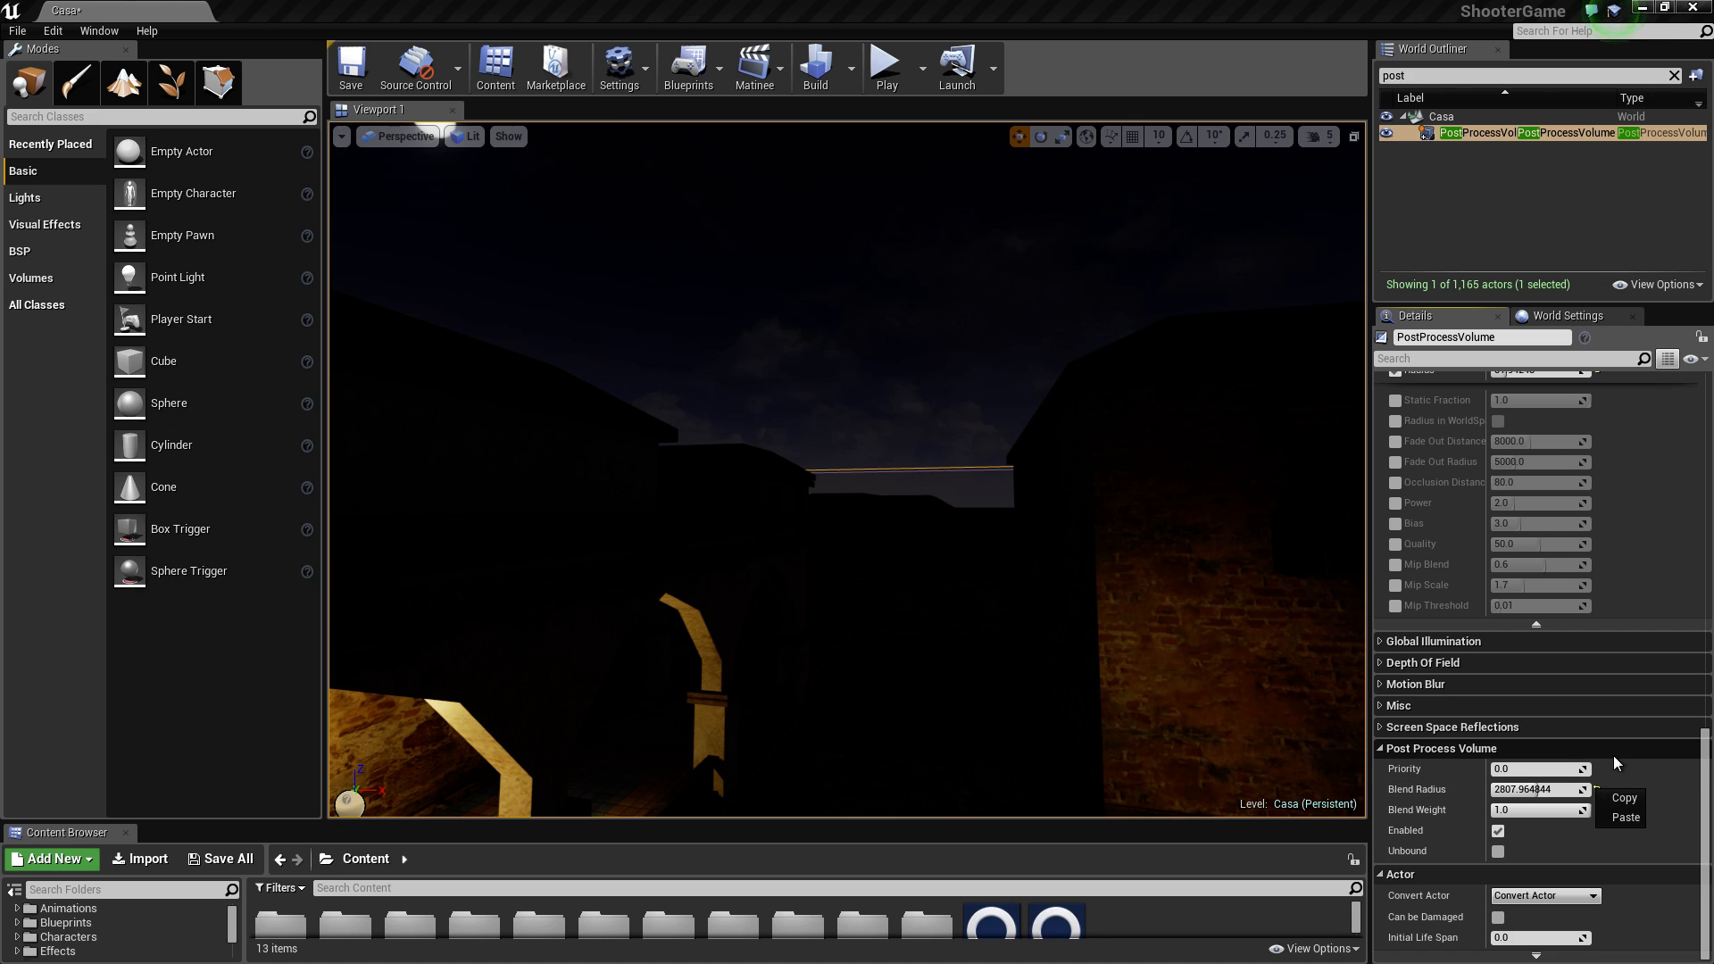
pyautogui.click(1635, 773)
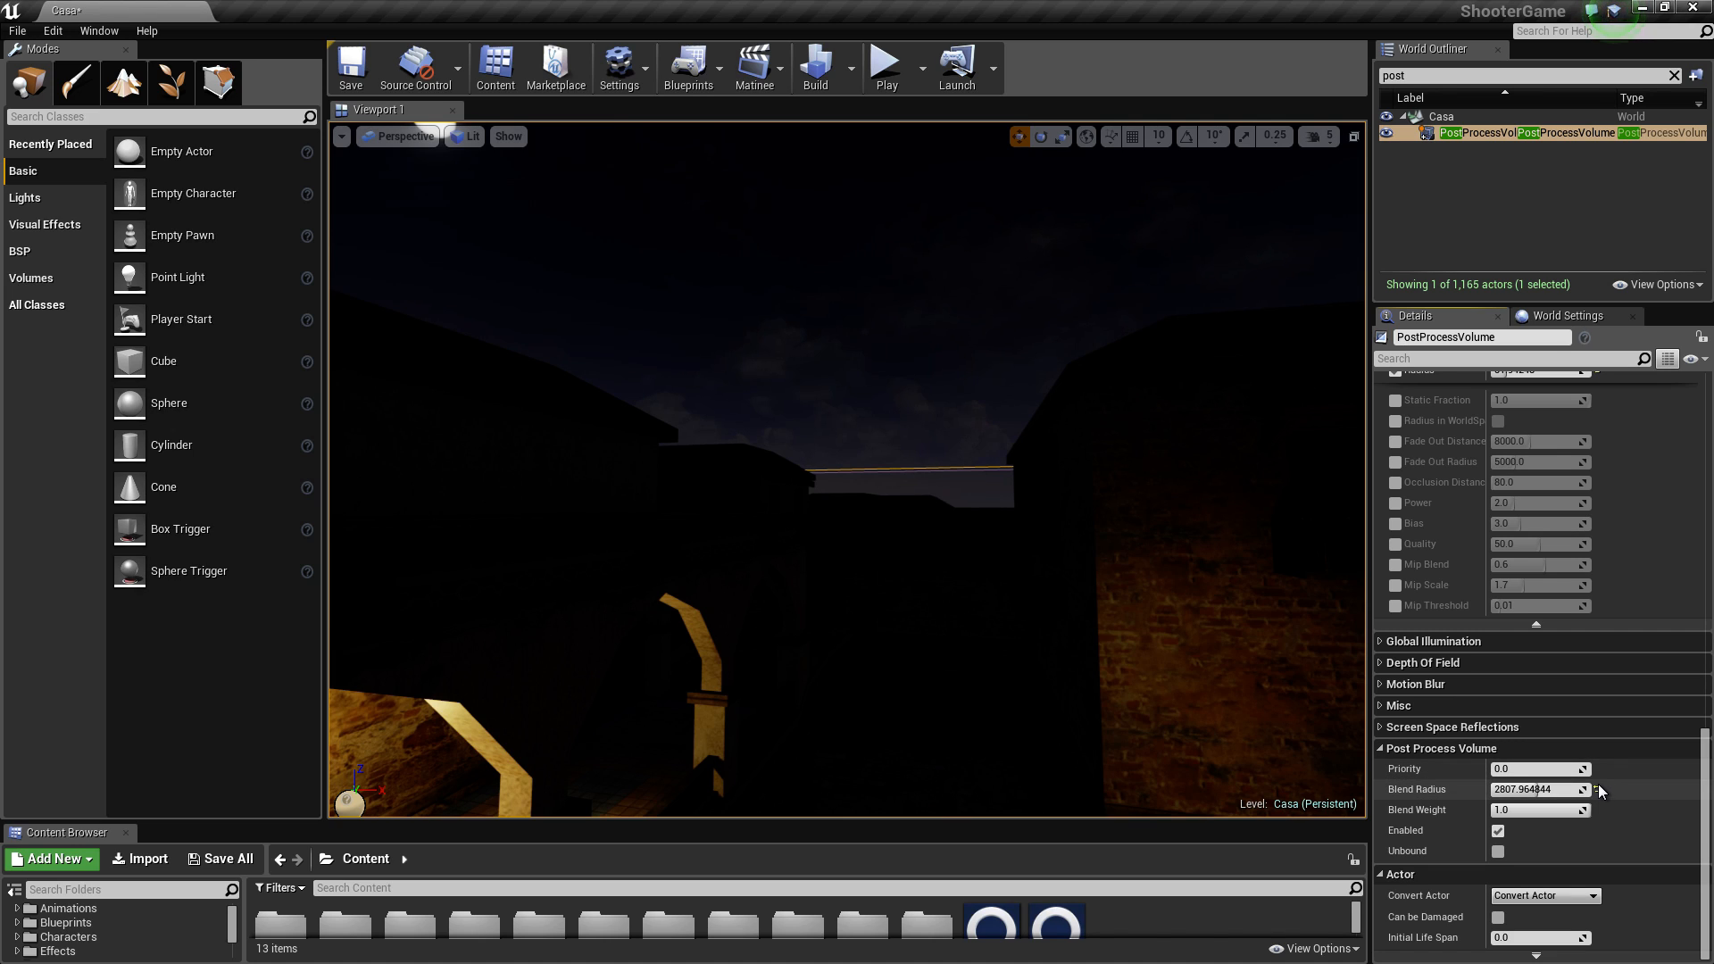
pyautogui.click(1596, 789)
pyautogui.moveTo(766, 668); pyautogui.dragTo(750, 679, button='right')
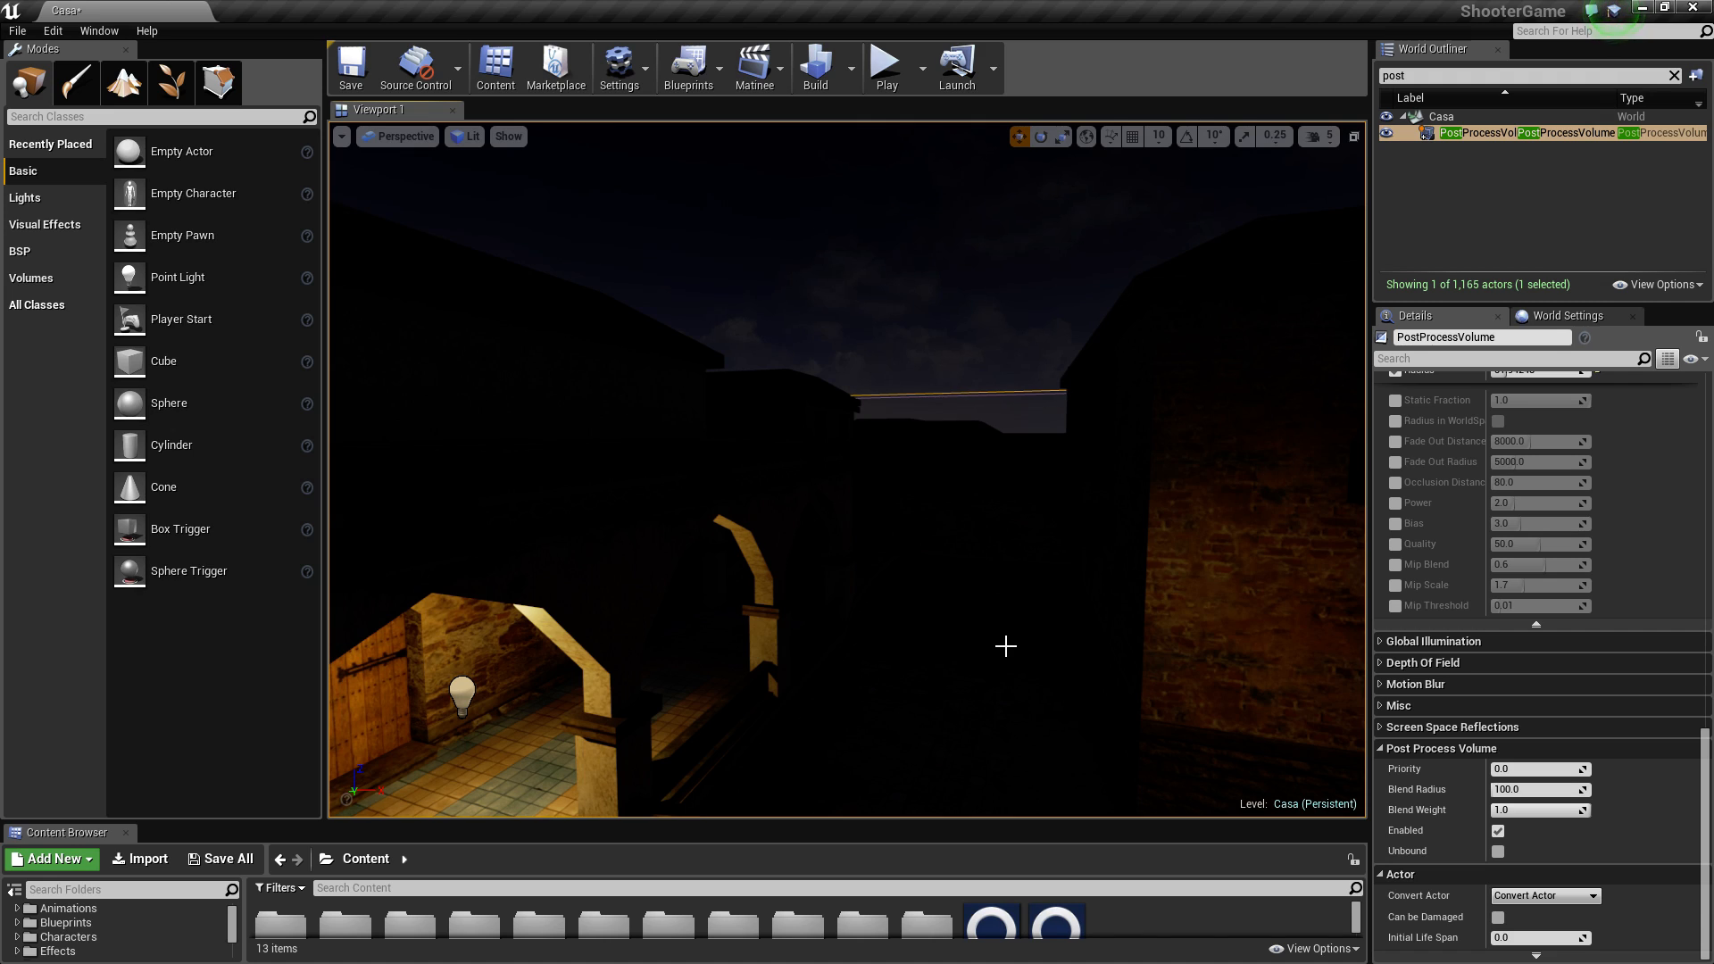
# Step: Disable the PostProcessVolume and inspect the courtyard without its effects
pyautogui.click(1573, 316)
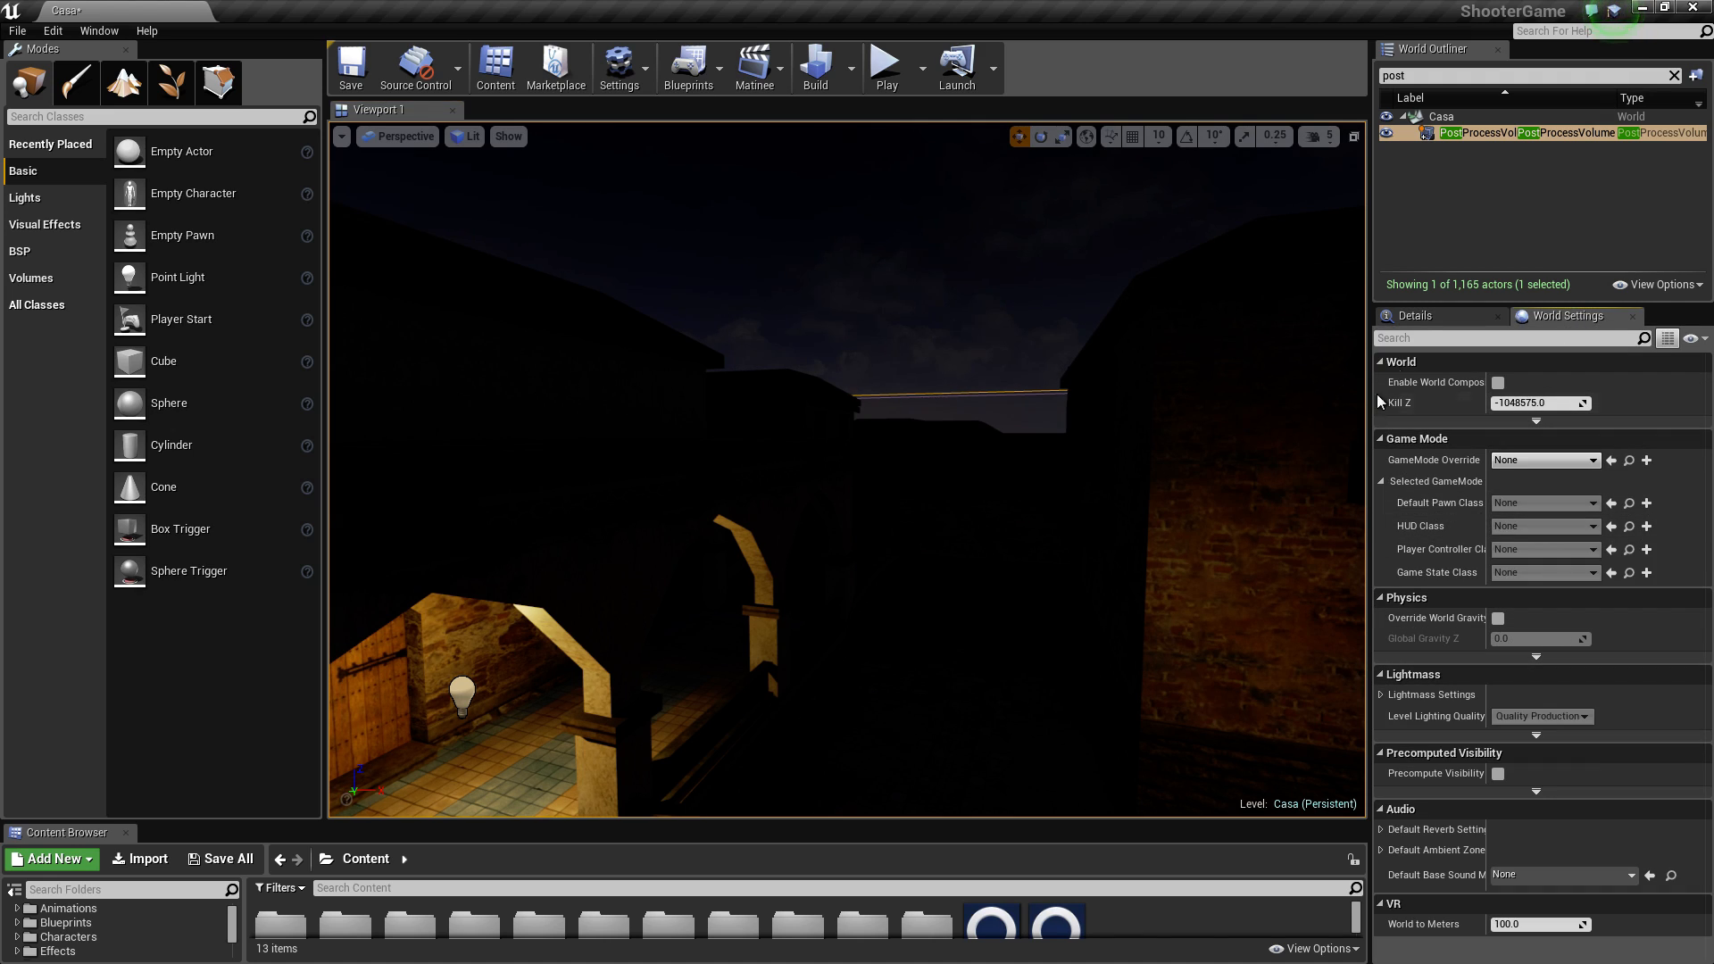
pyautogui.click(1428, 318)
pyautogui.moveTo(1002, 601); pyautogui.dragTo(1353, 588, button='right')
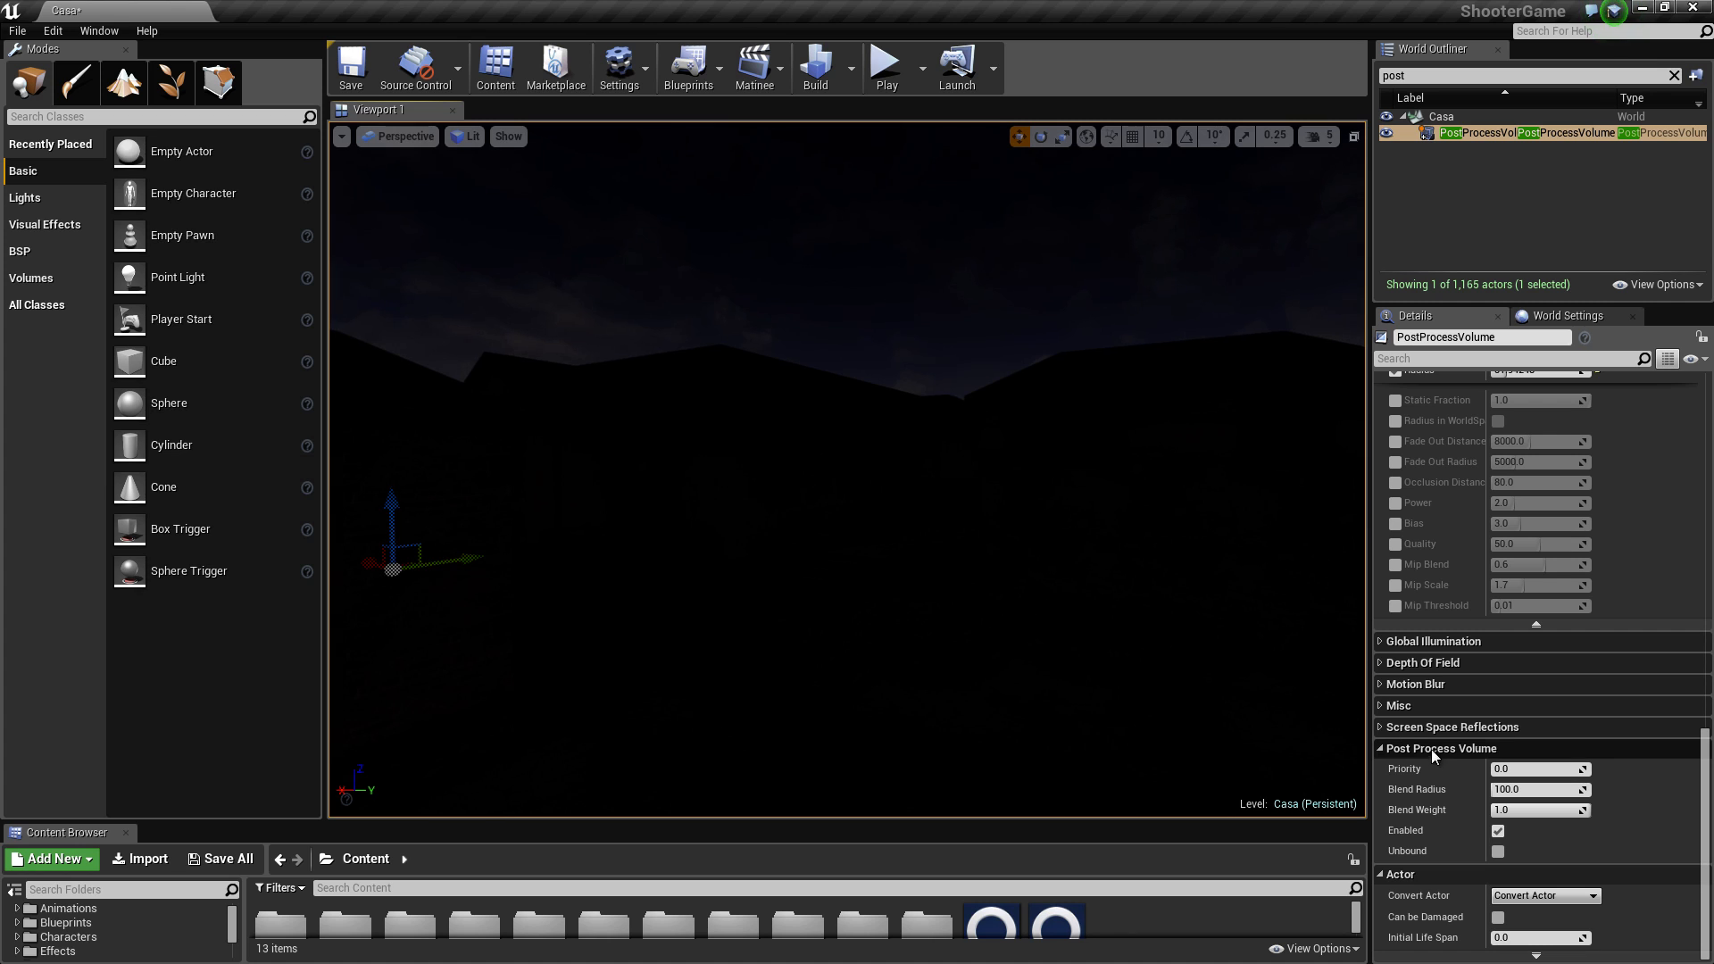
pyautogui.click(1497, 835)
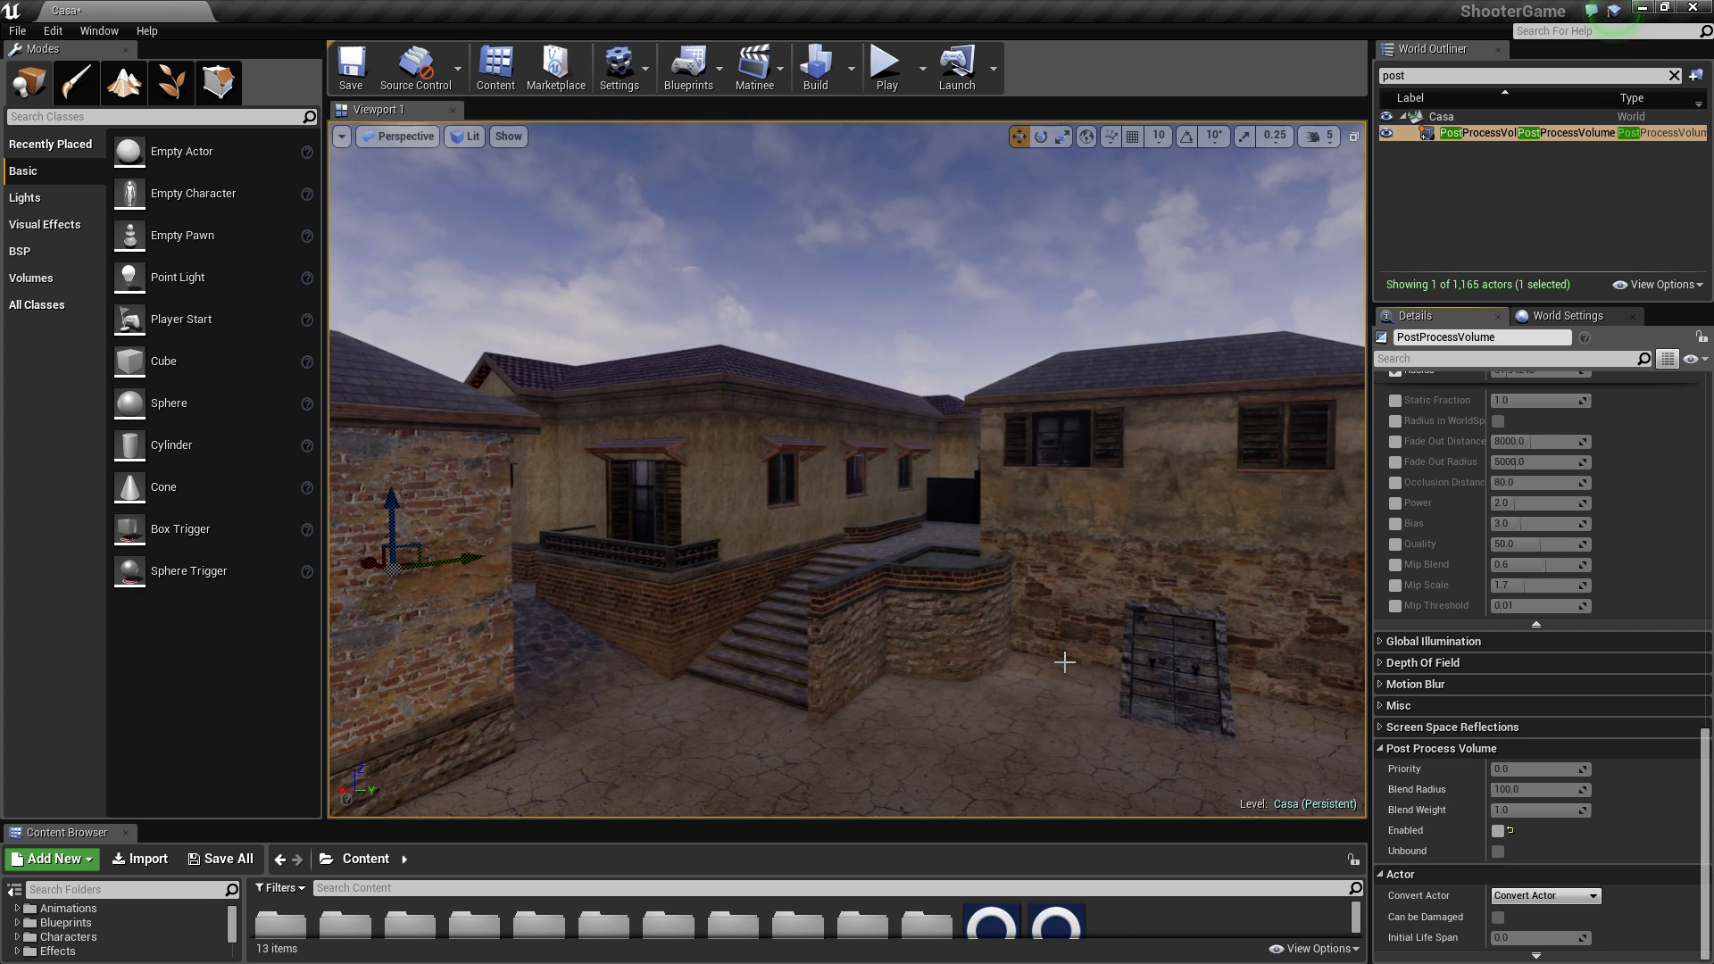
pyautogui.moveTo(1065, 662); pyautogui.dragTo(1021, 645, button='right')
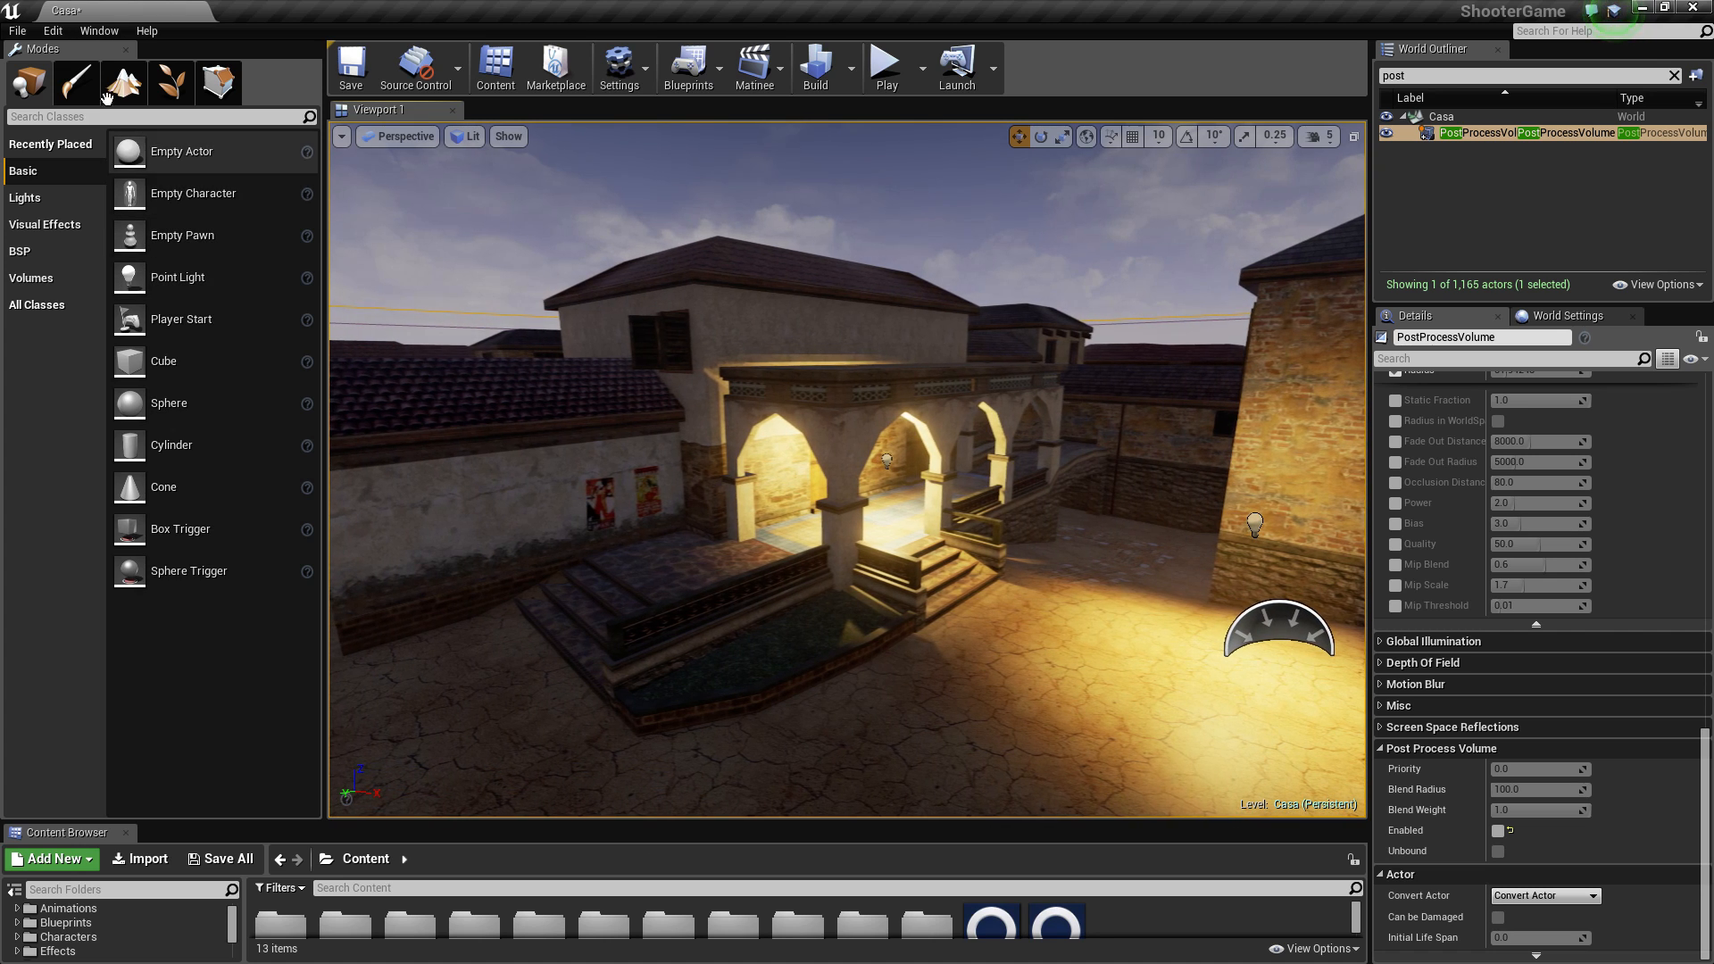
# Step: Reopen the Casa level from the Maps folder without saving the changes
pyautogui.click(53, 30)
pyautogui.moveTo(18, 30)
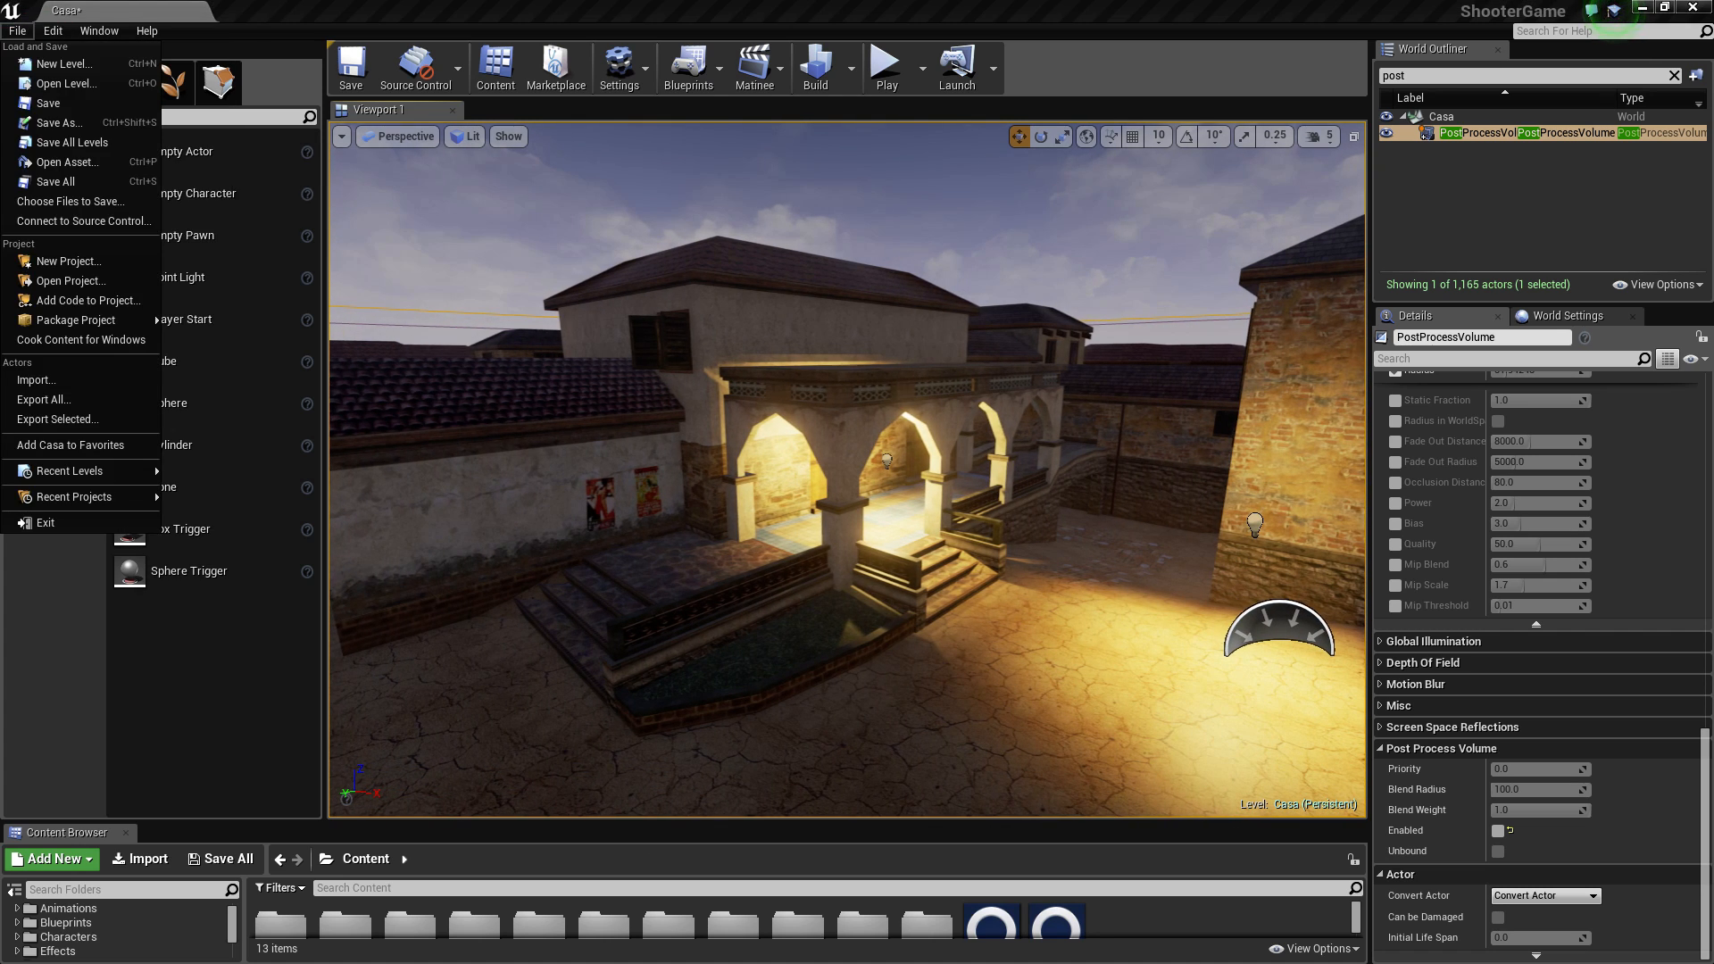
pyautogui.click(56, 79)
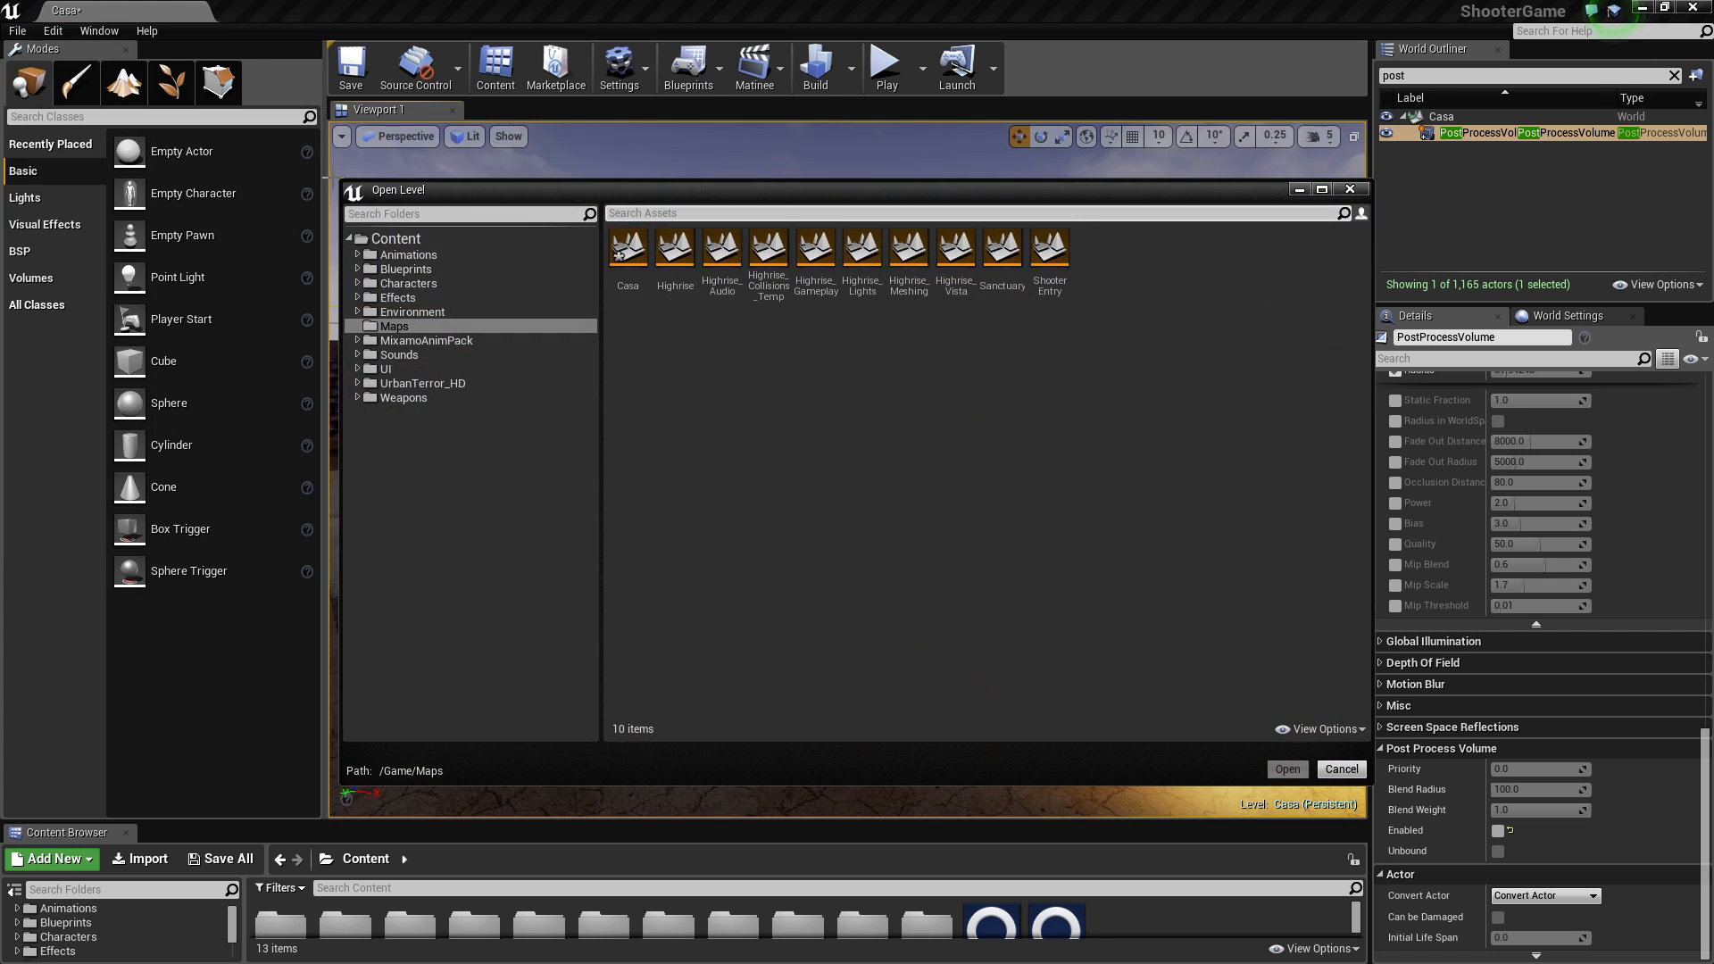
pyautogui.doubleClick(630, 252)
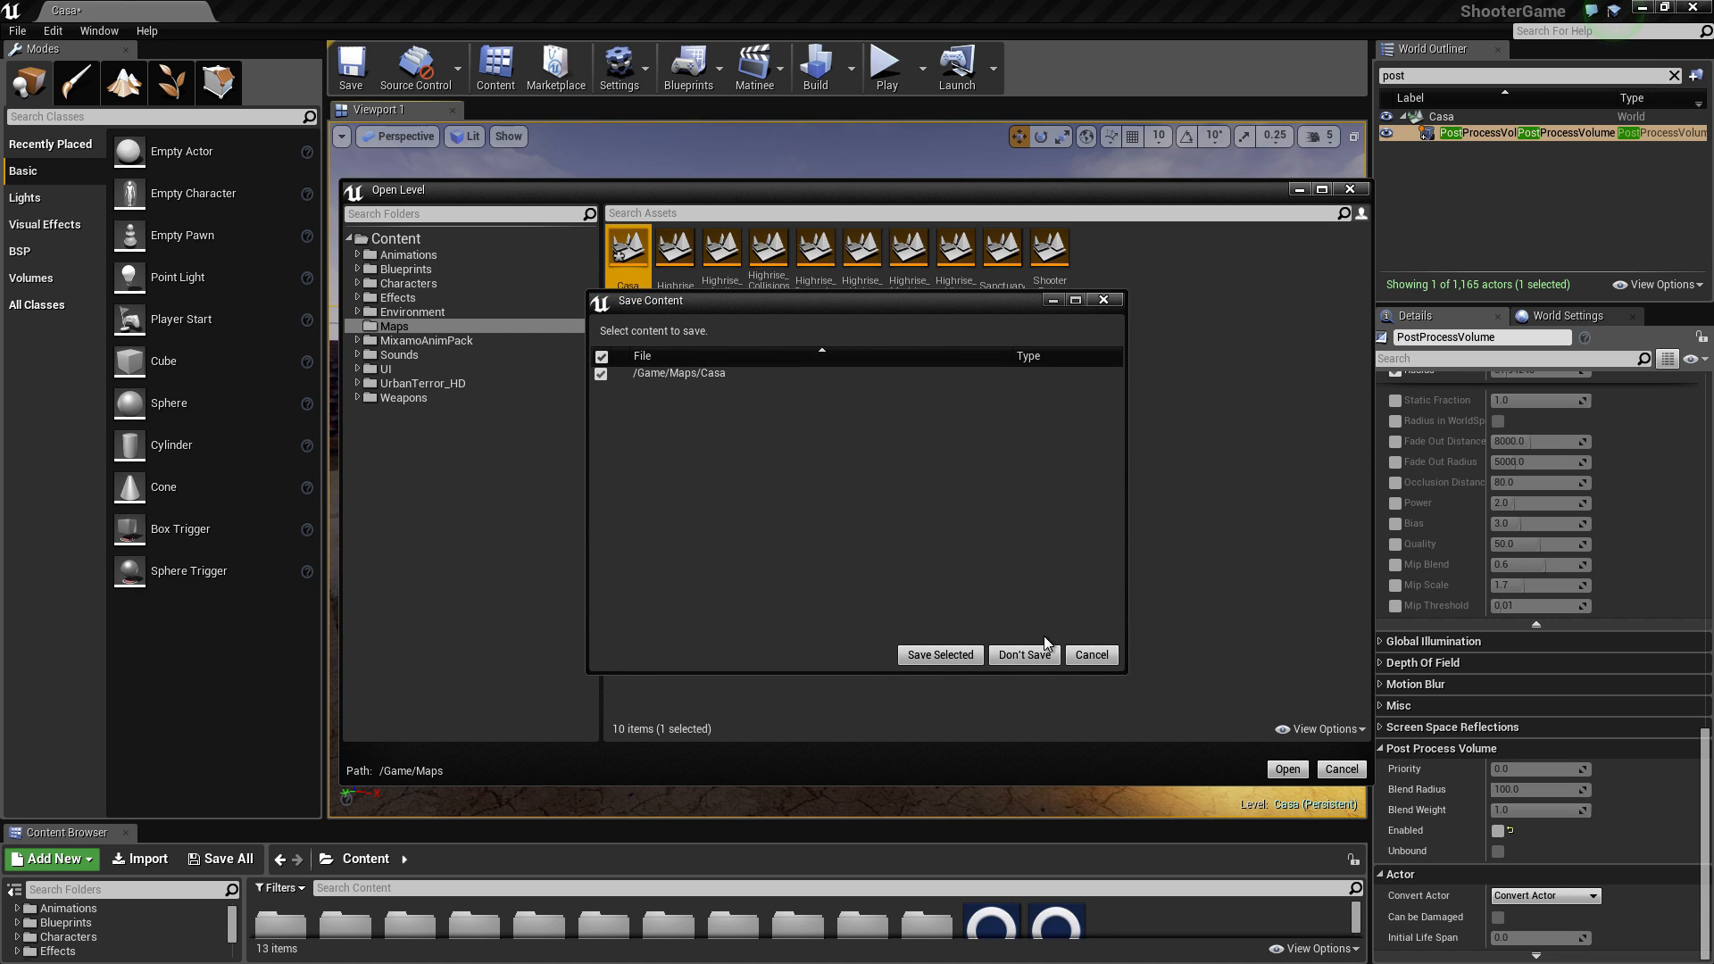
pyautogui.click(1018, 656)
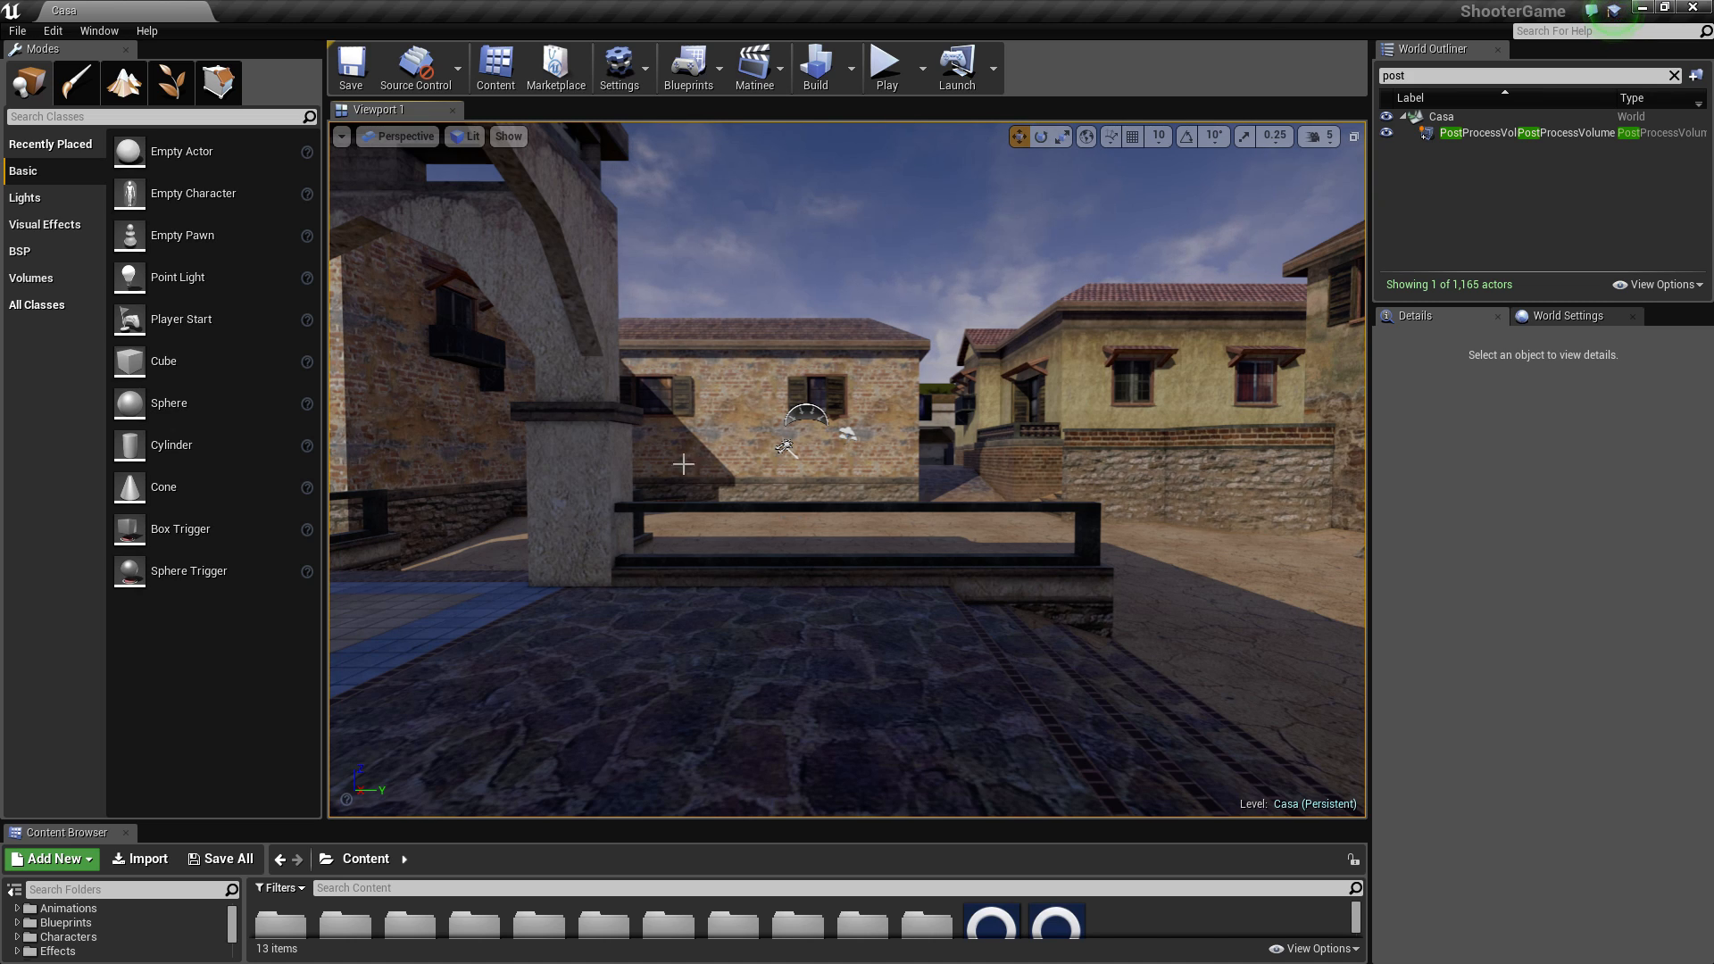
pyautogui.click(18, 32)
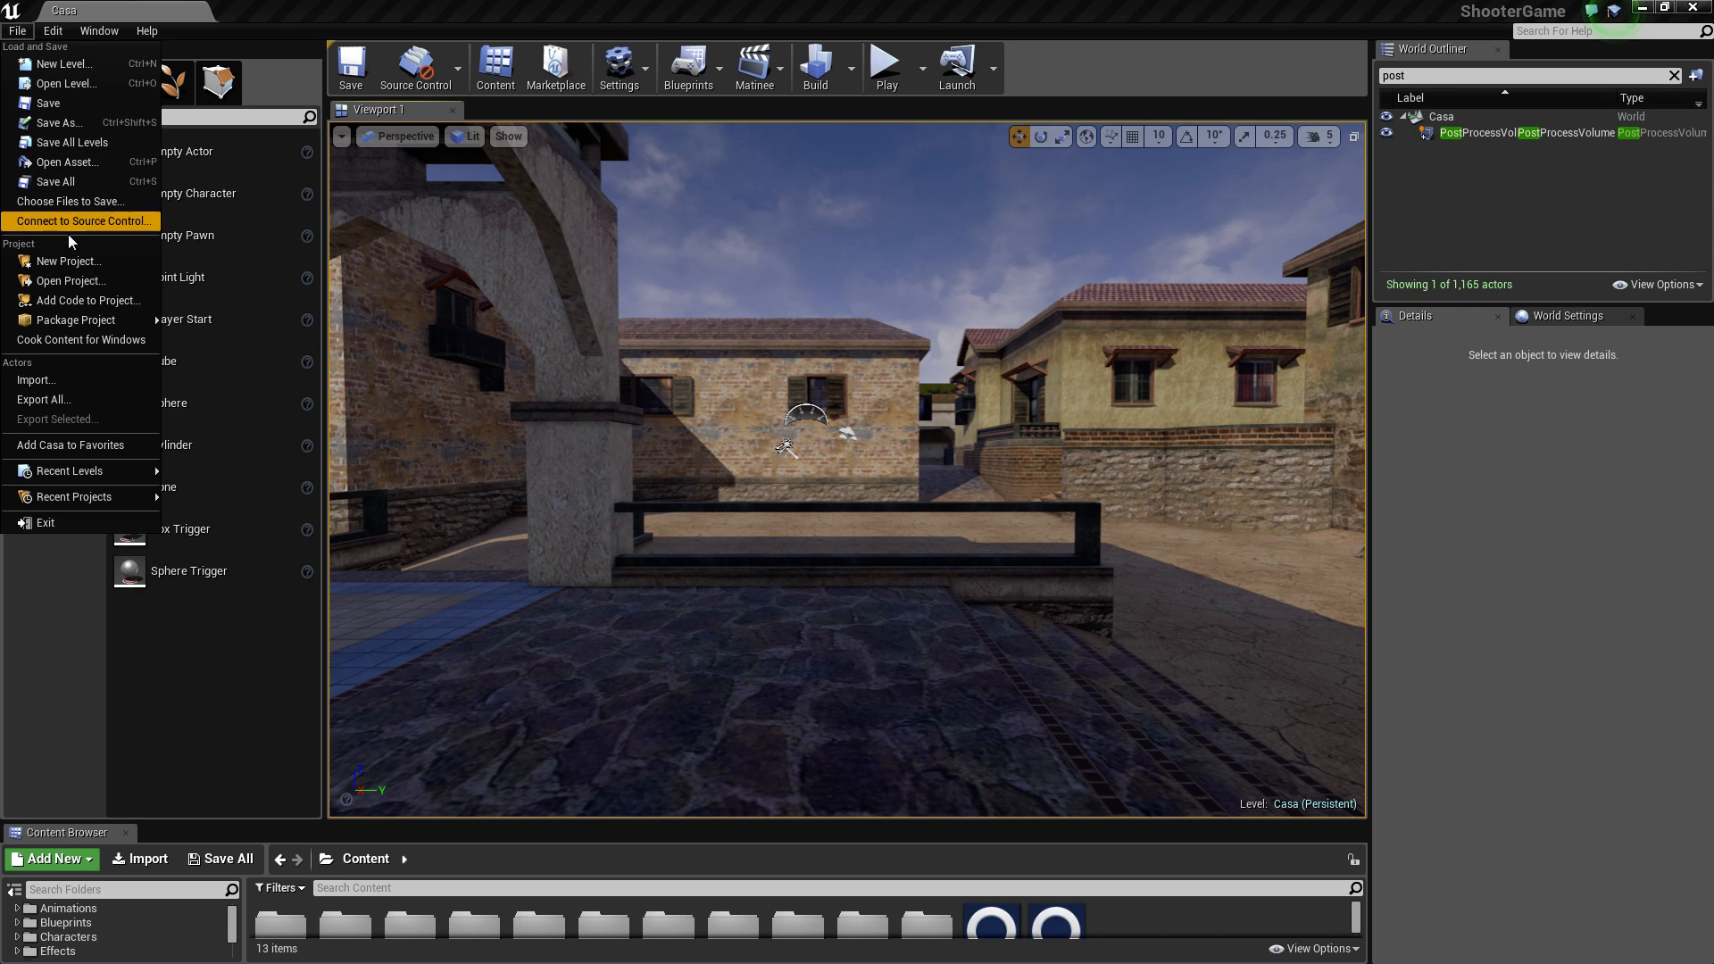
pyautogui.click(363, 309)
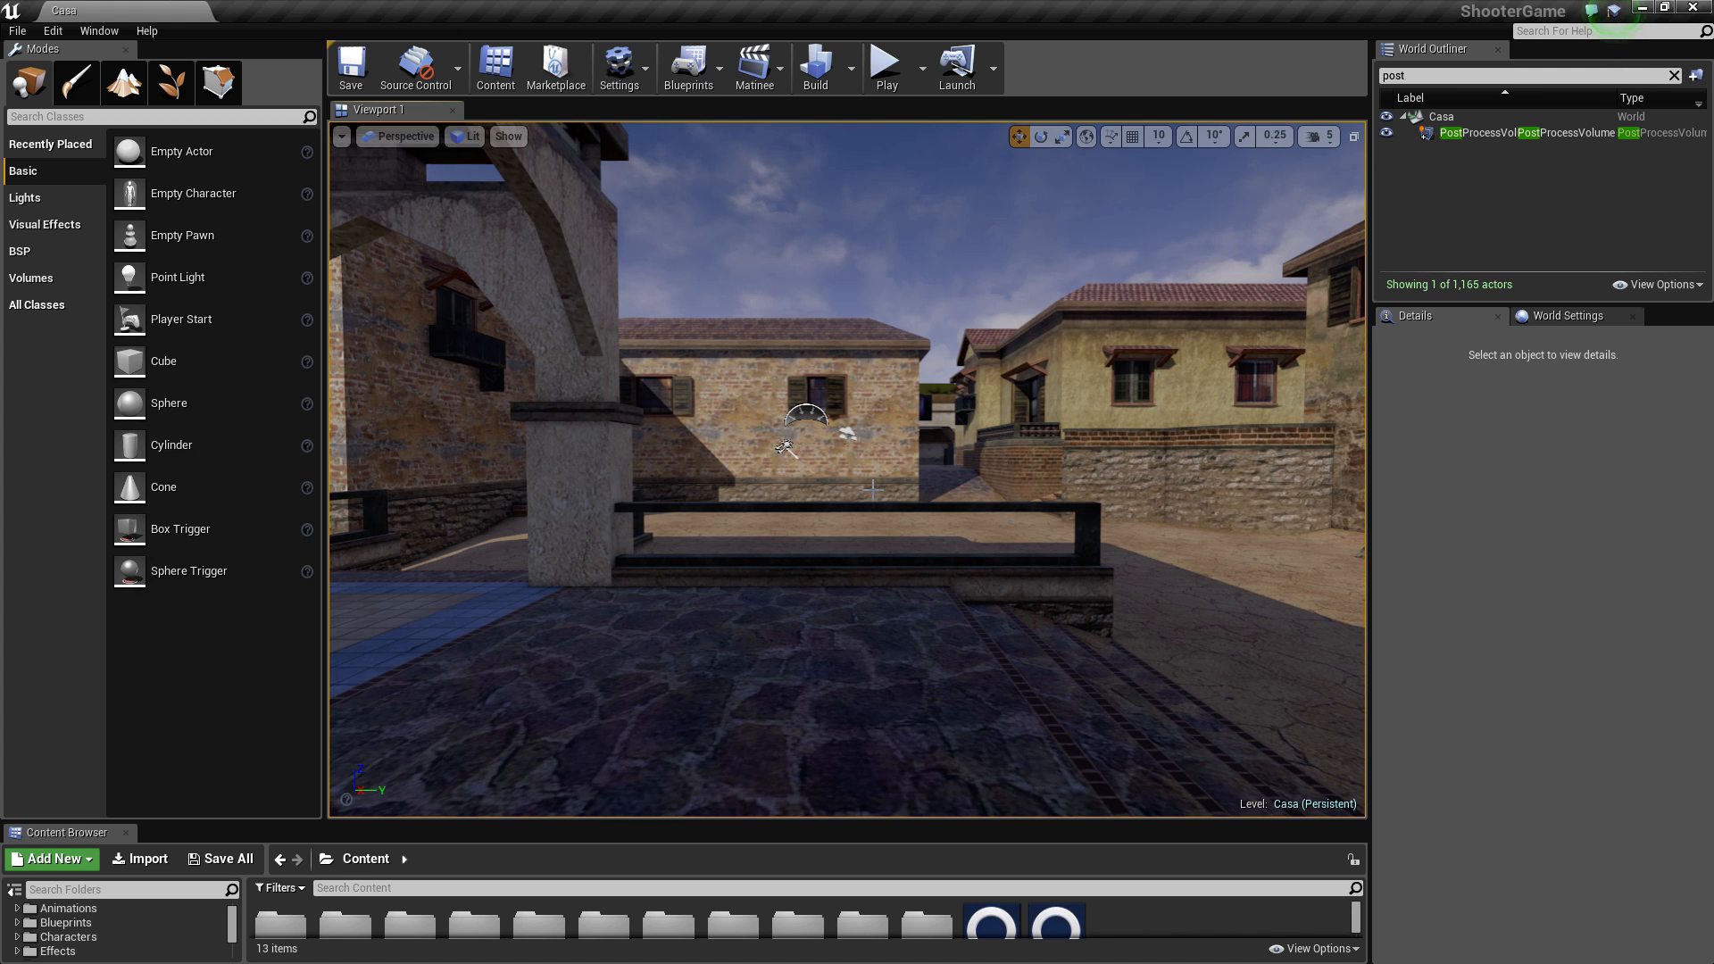
pyautogui.moveTo(874, 489); pyautogui.dragTo(875, 469)
# Step: Play-test the Casa level with the default first-person shooter character and end the play sessions
pyautogui.click(886, 67)
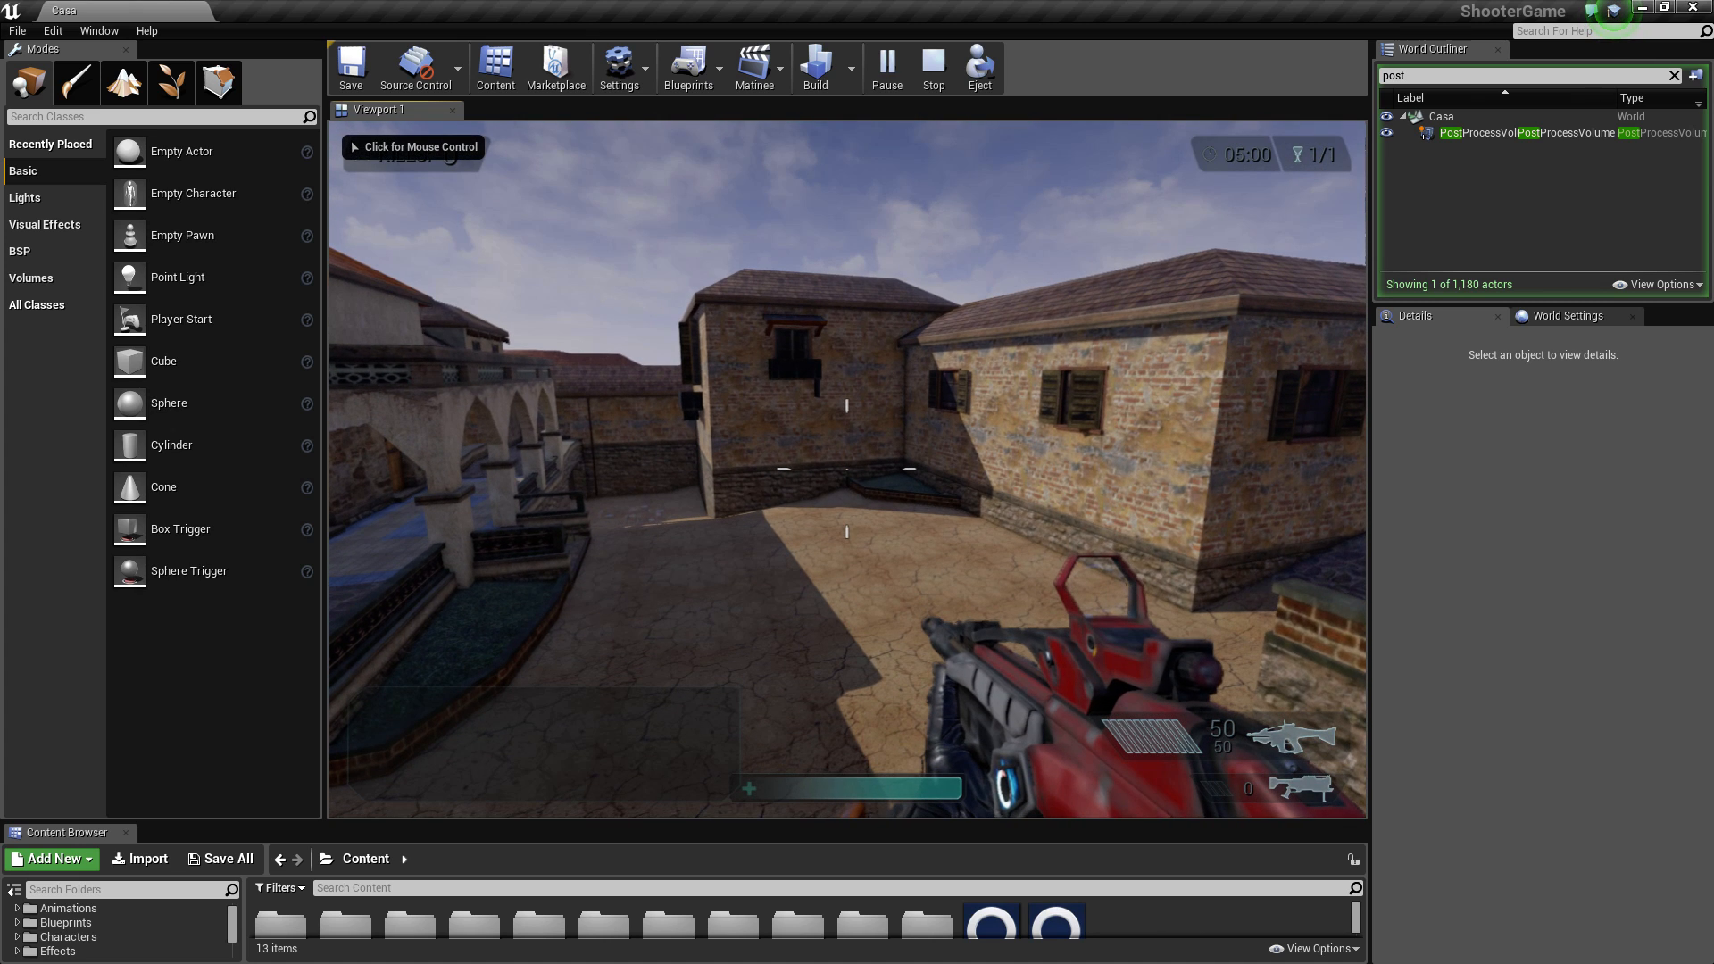
pyautogui.press('Escape')
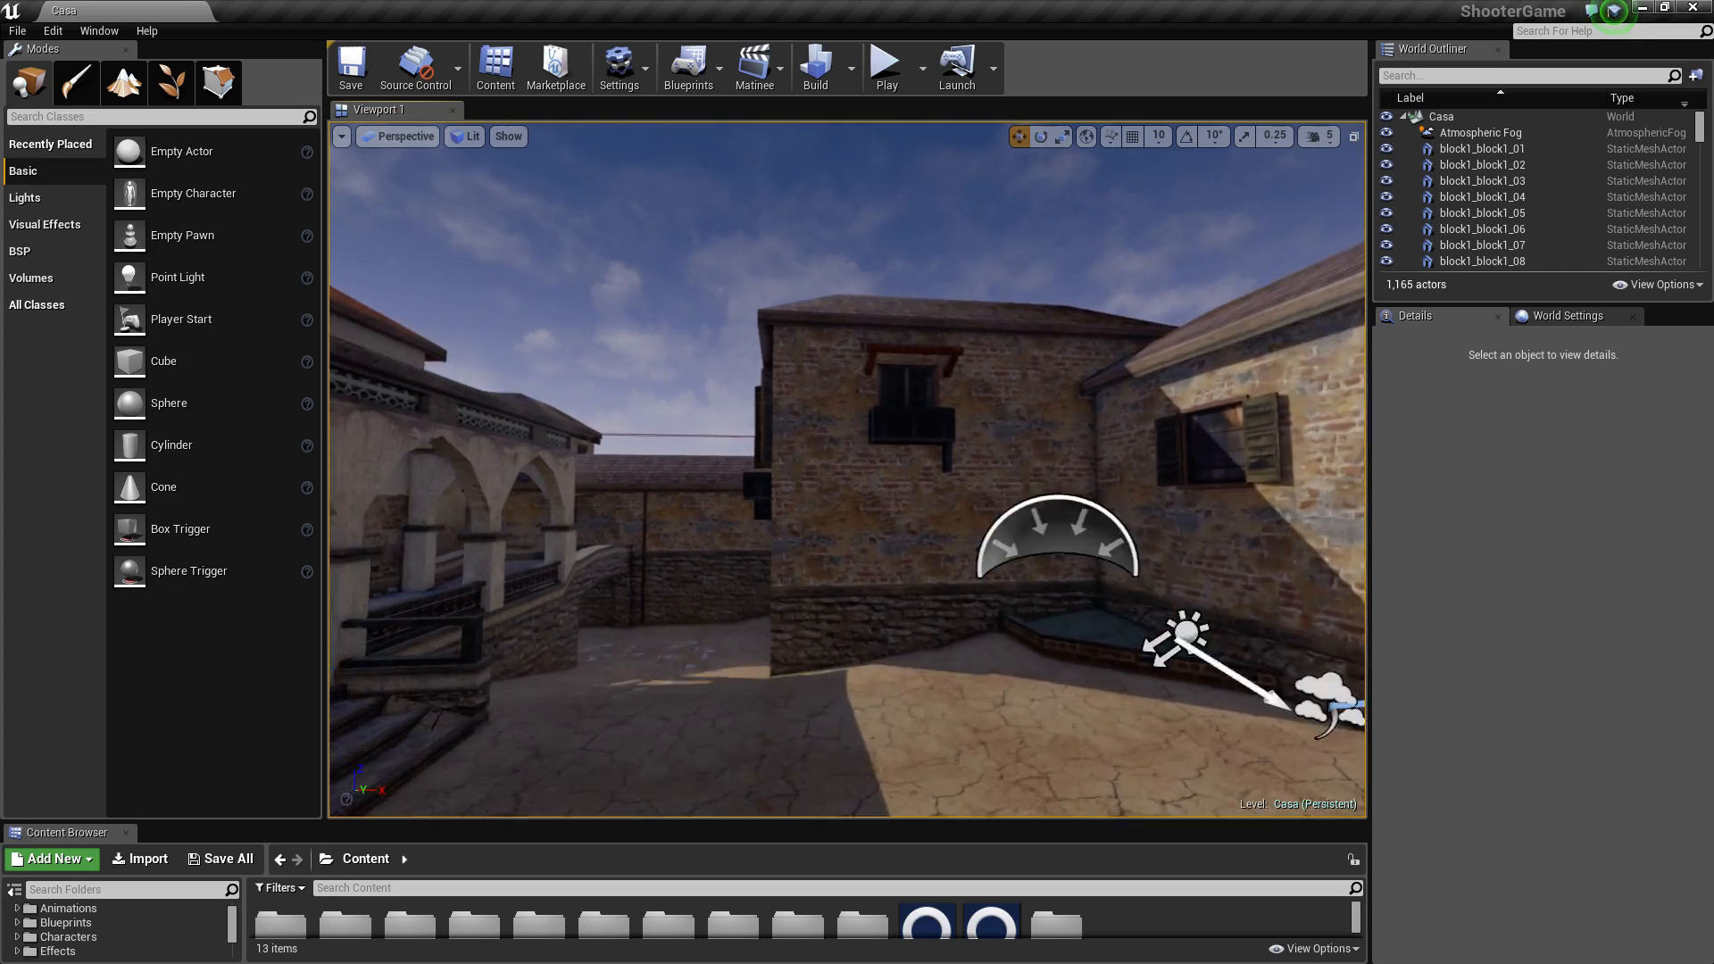
pyautogui.click(887, 67)
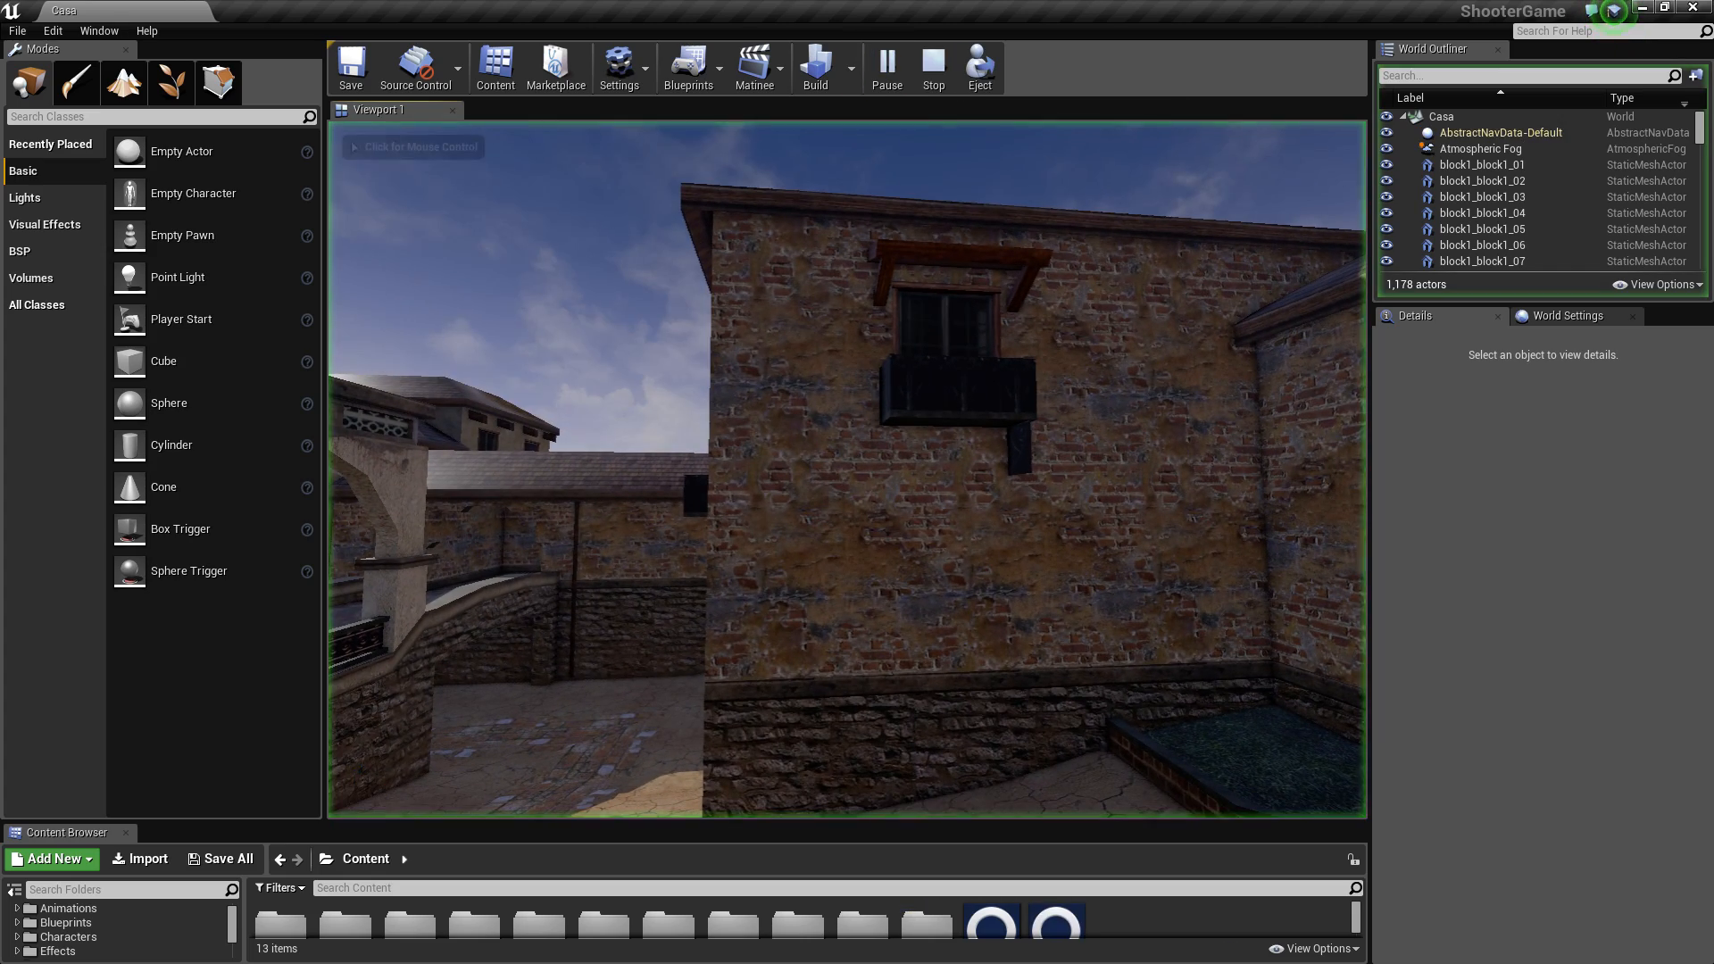
pyautogui.click(847, 468)
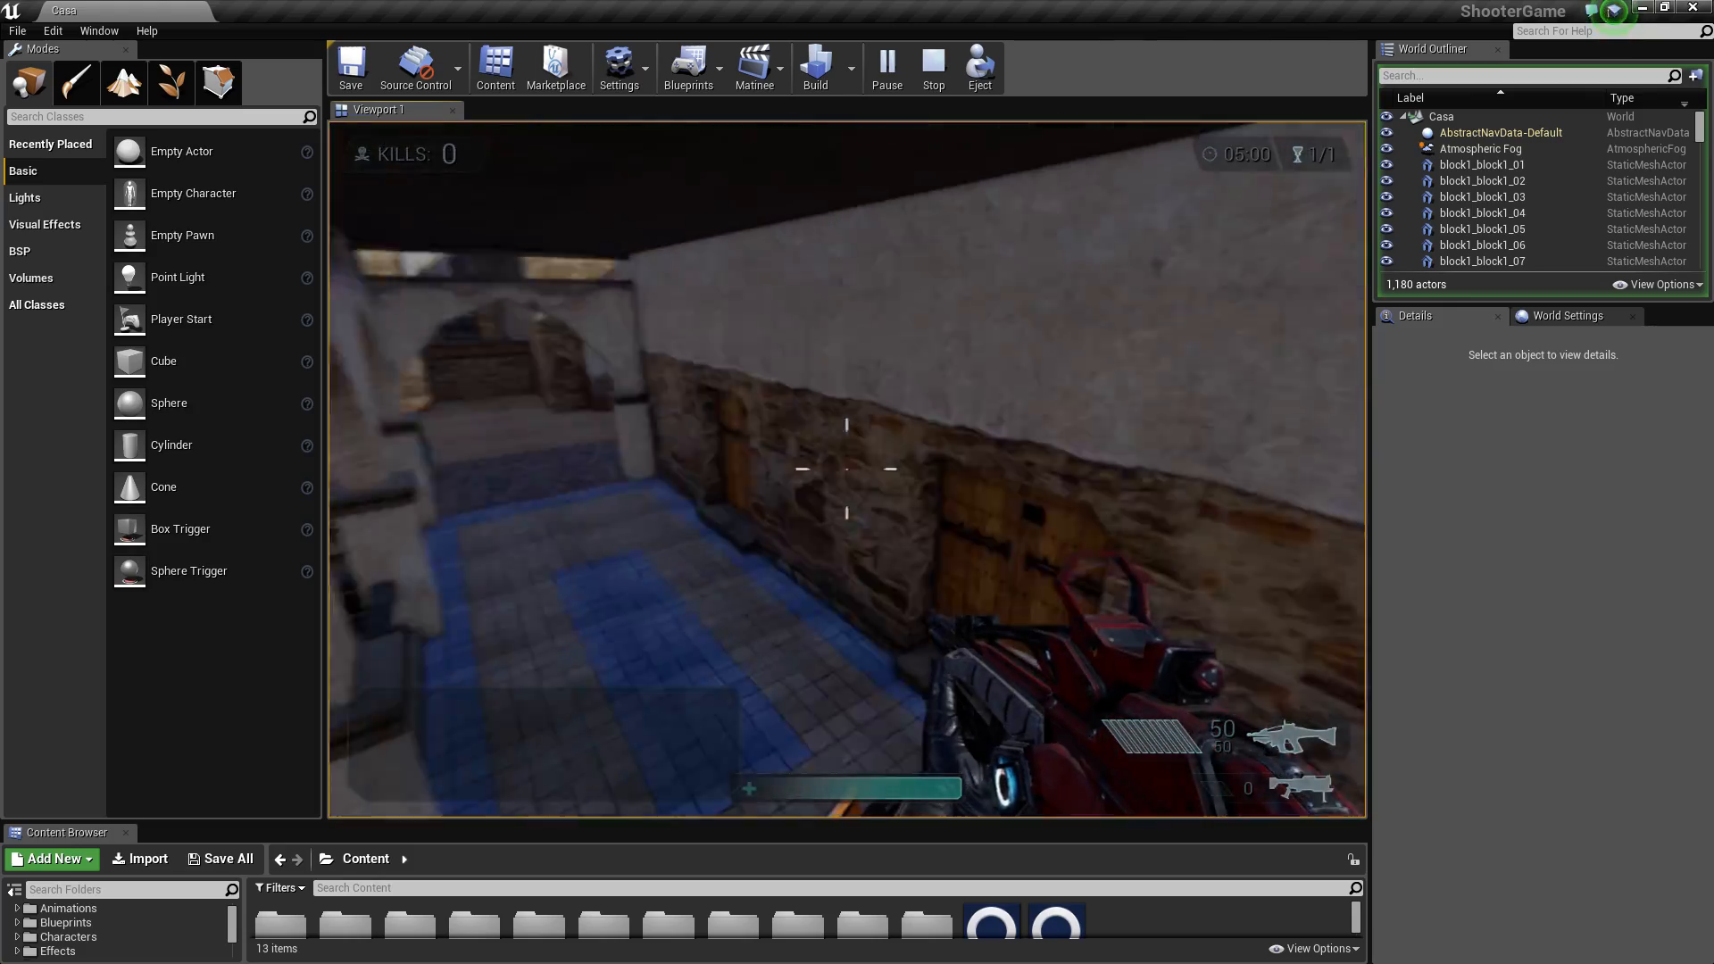
pyautogui.press('Escape')
# Step: Set the level's GameMode Override to MixamoGame in the World Settings
pyautogui.moveTo(750, 571); pyautogui.dragTo(911, 473, button='right')
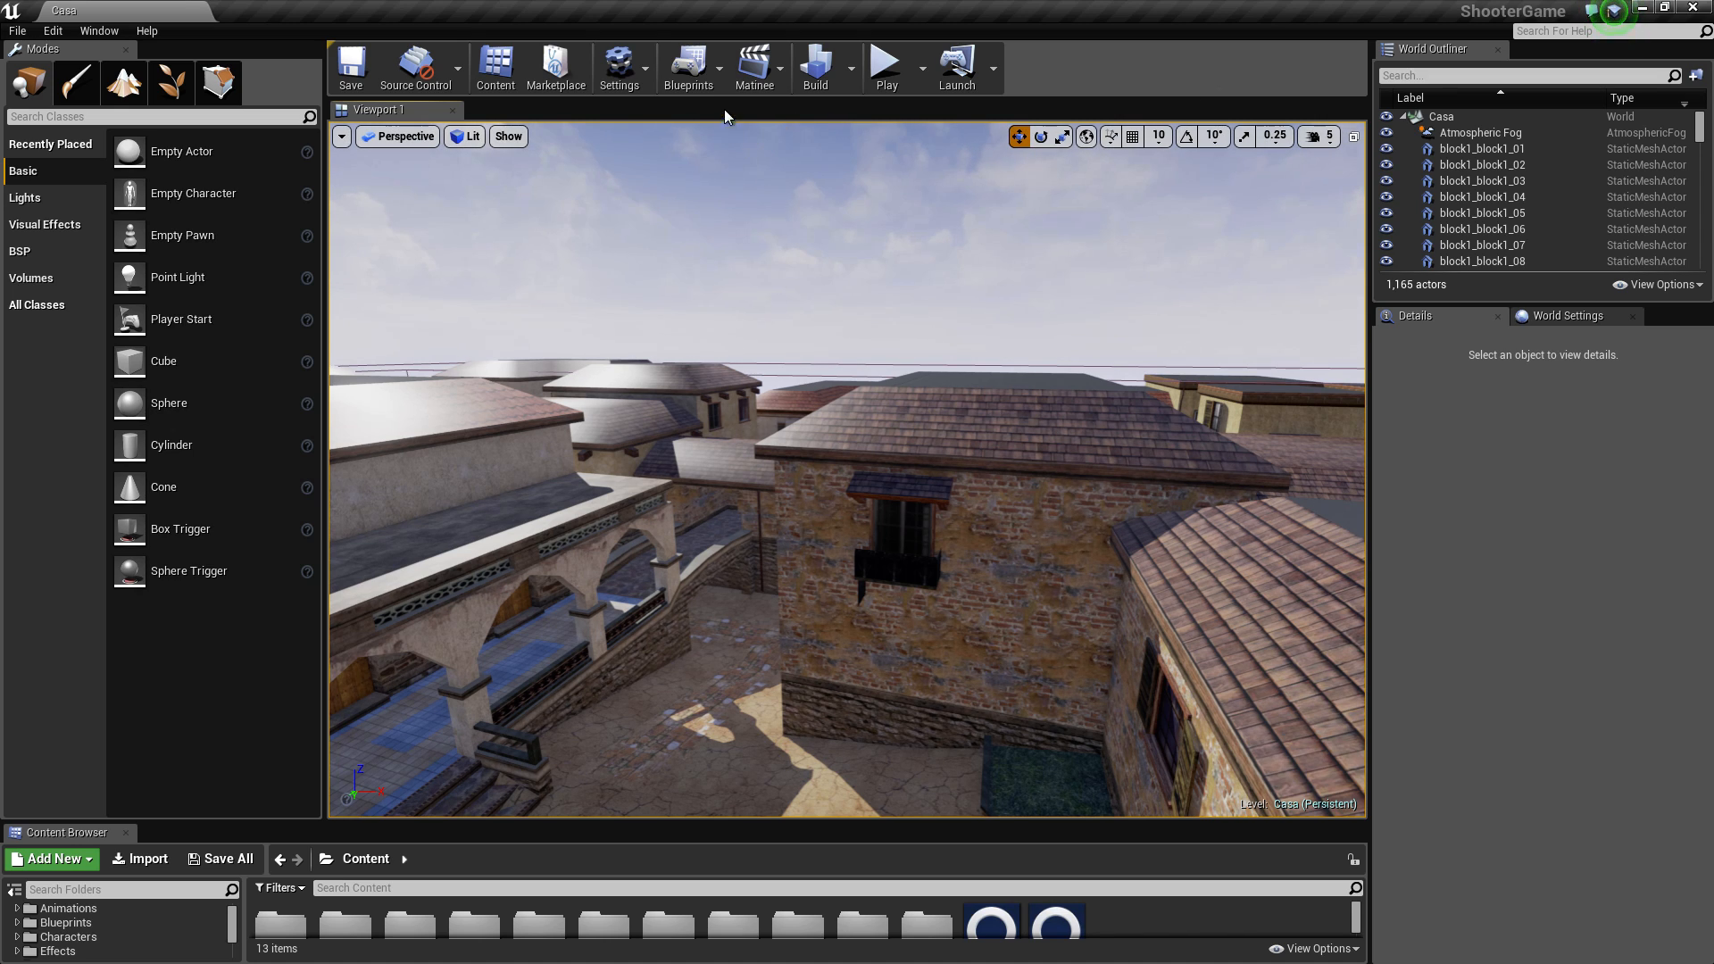
pyautogui.click(619, 67)
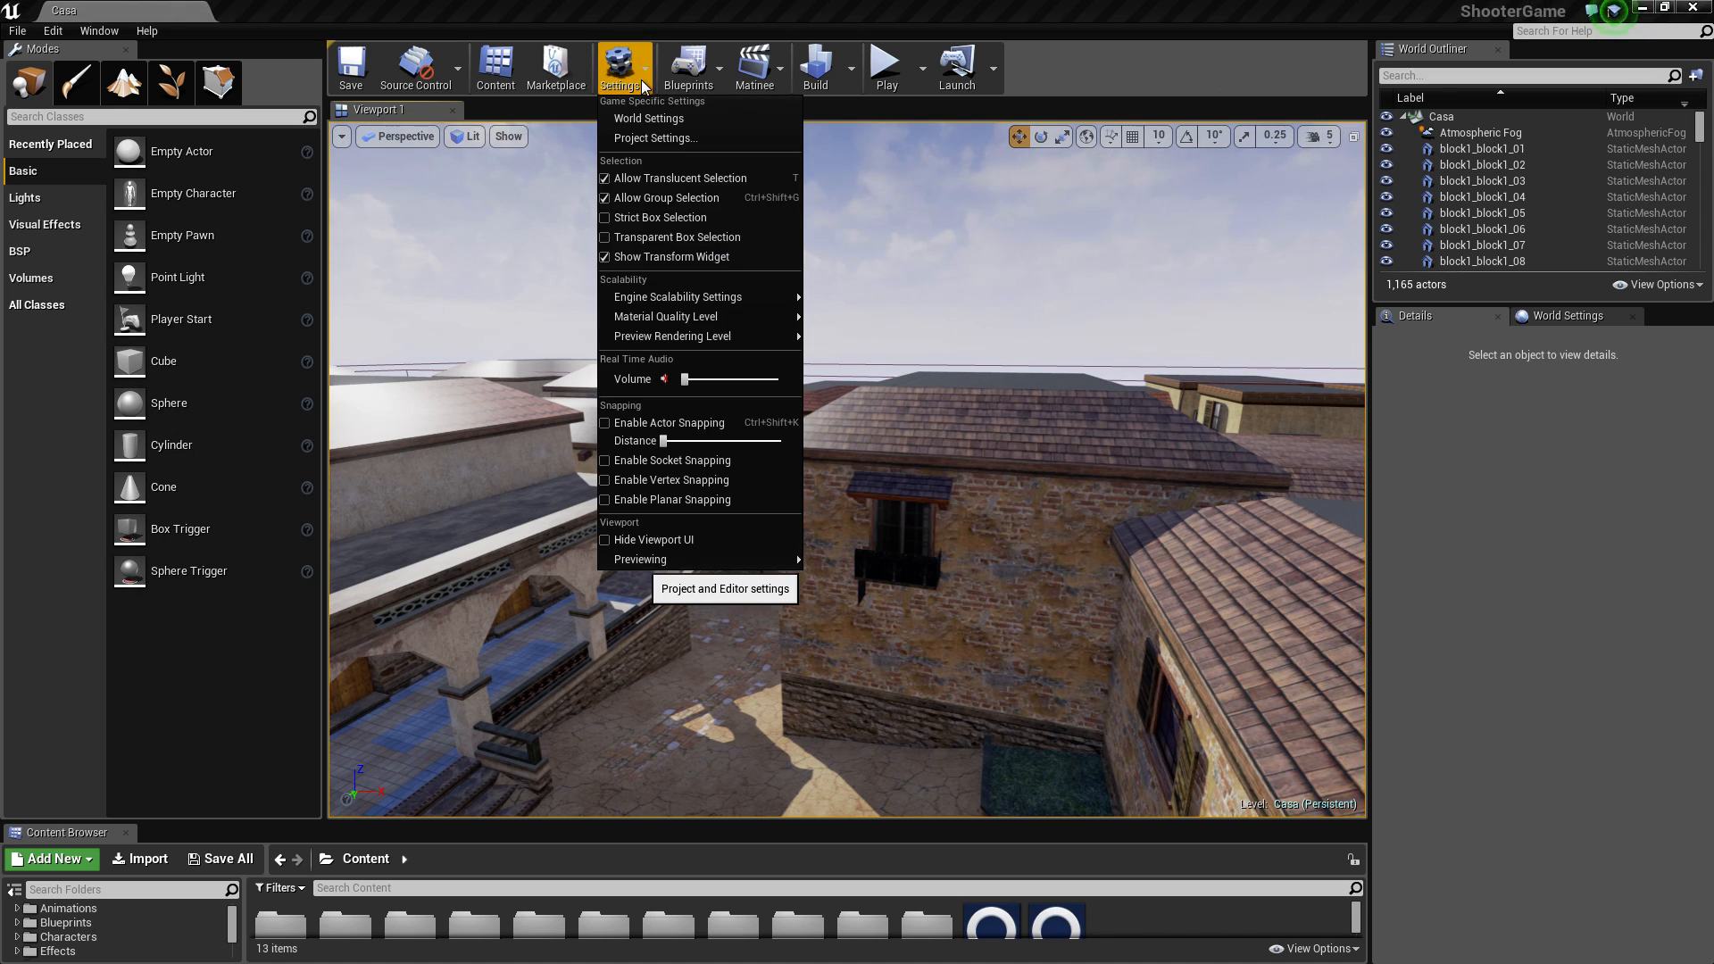
pyautogui.click(654, 120)
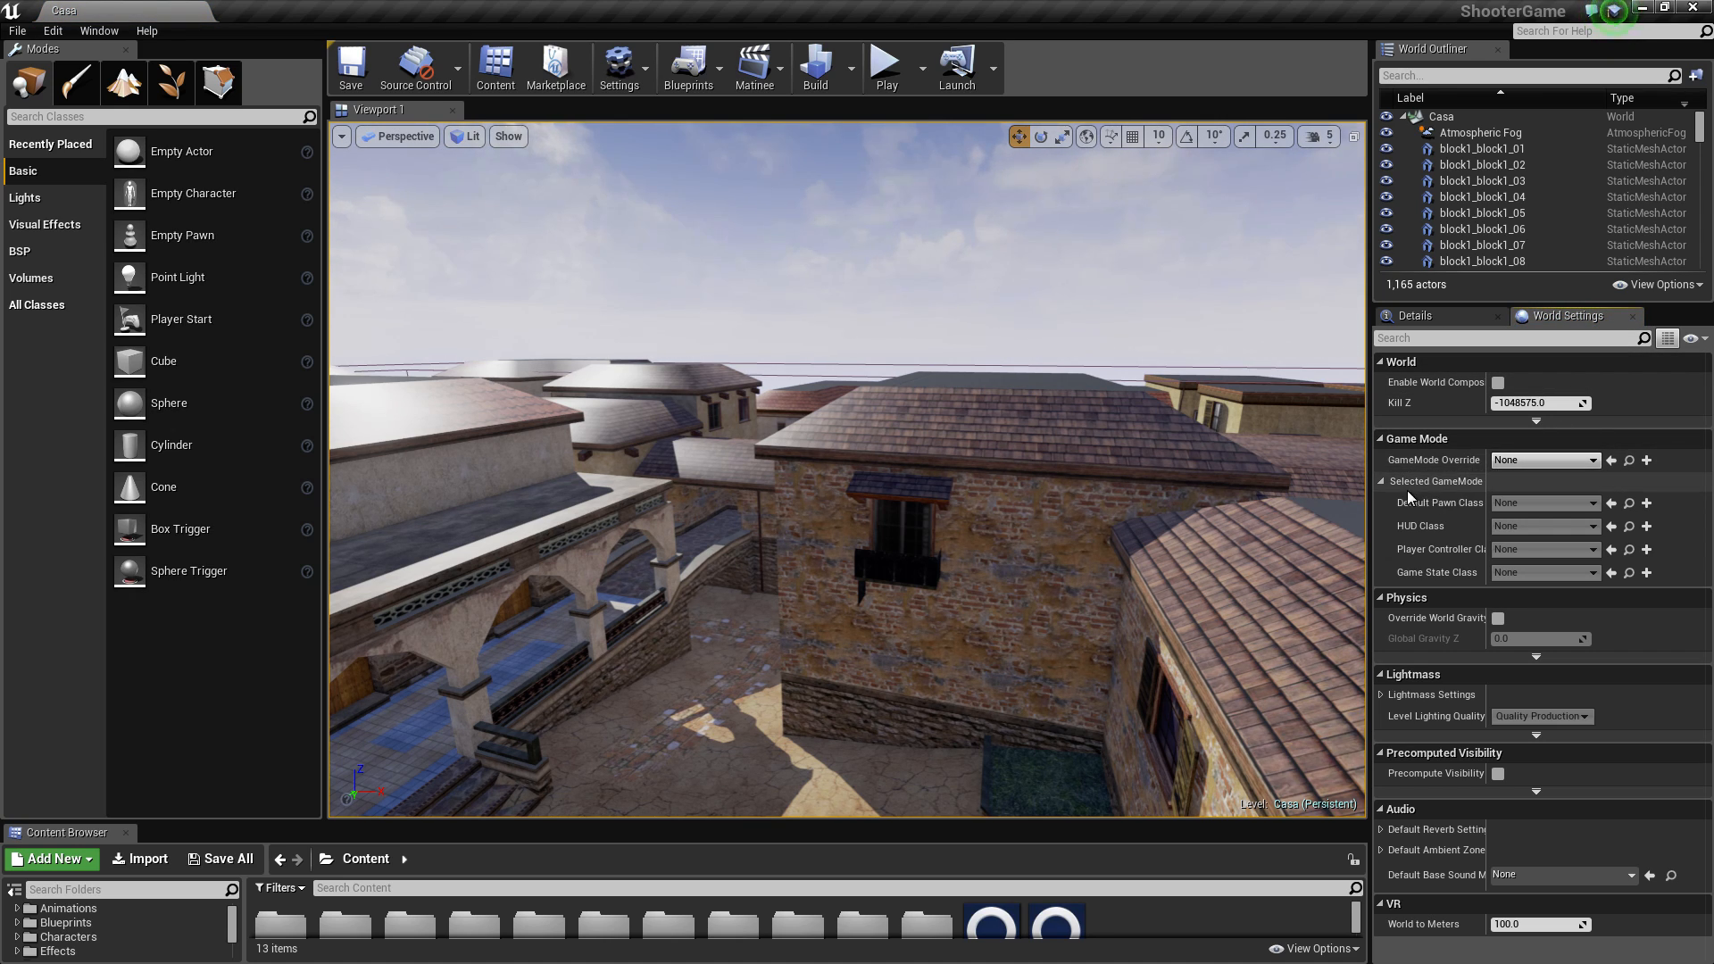
pyautogui.click(1565, 462)
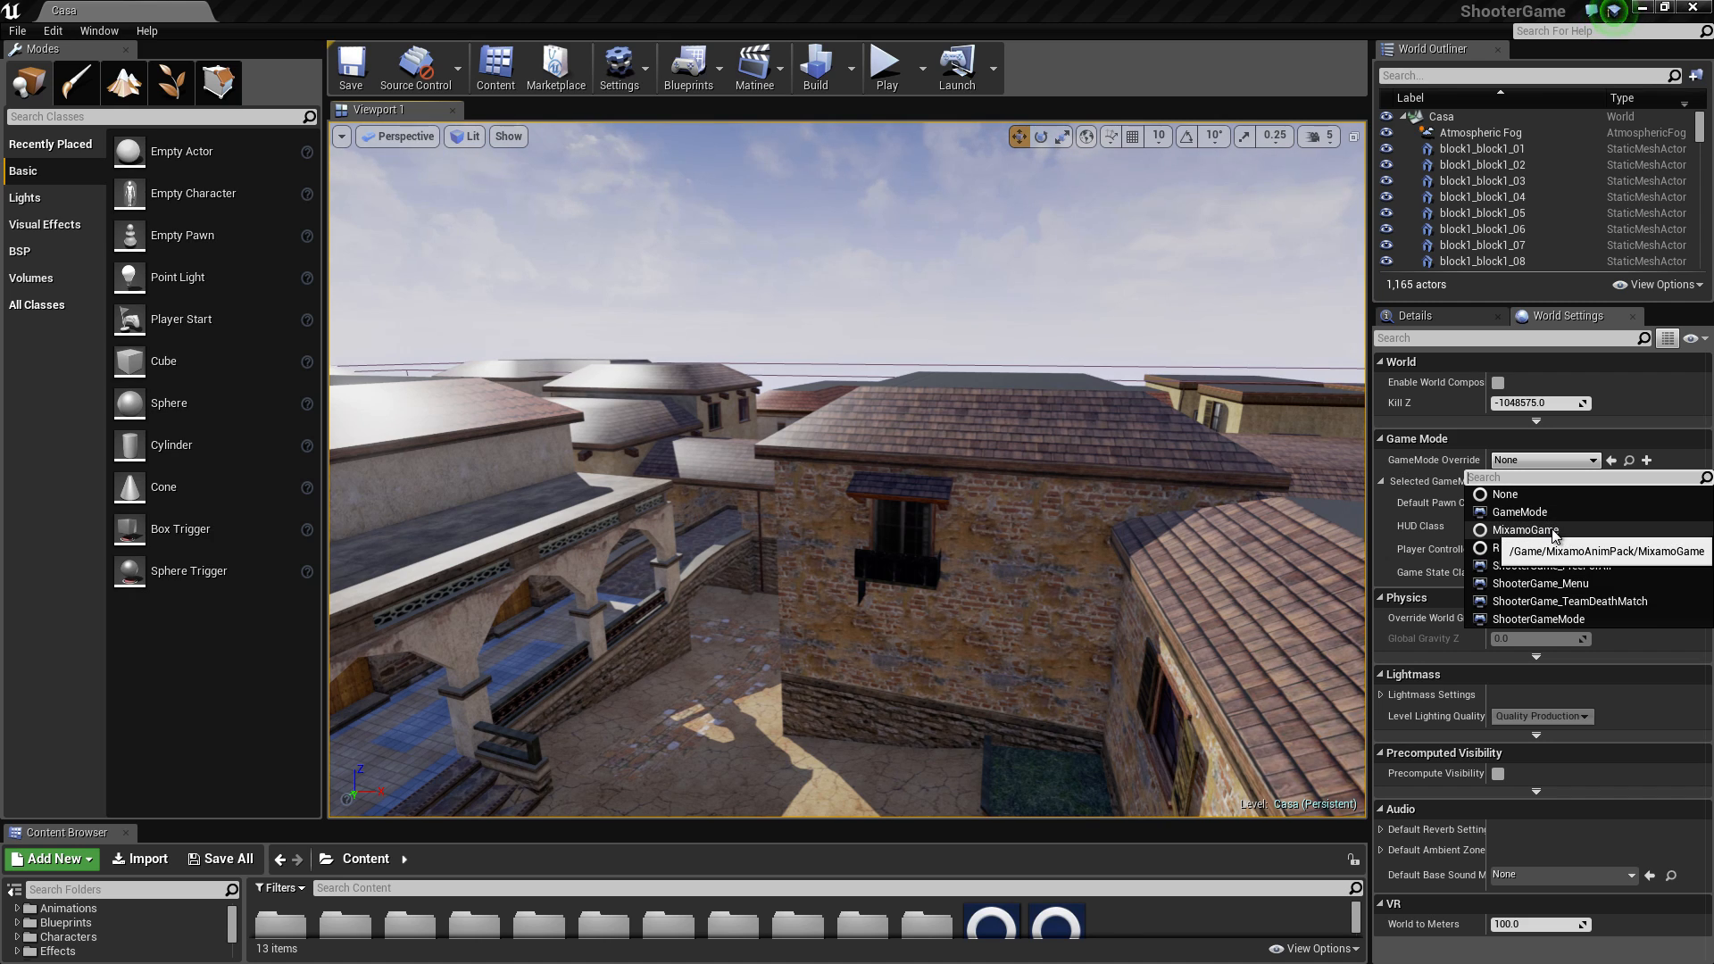
pyautogui.click(1524, 530)
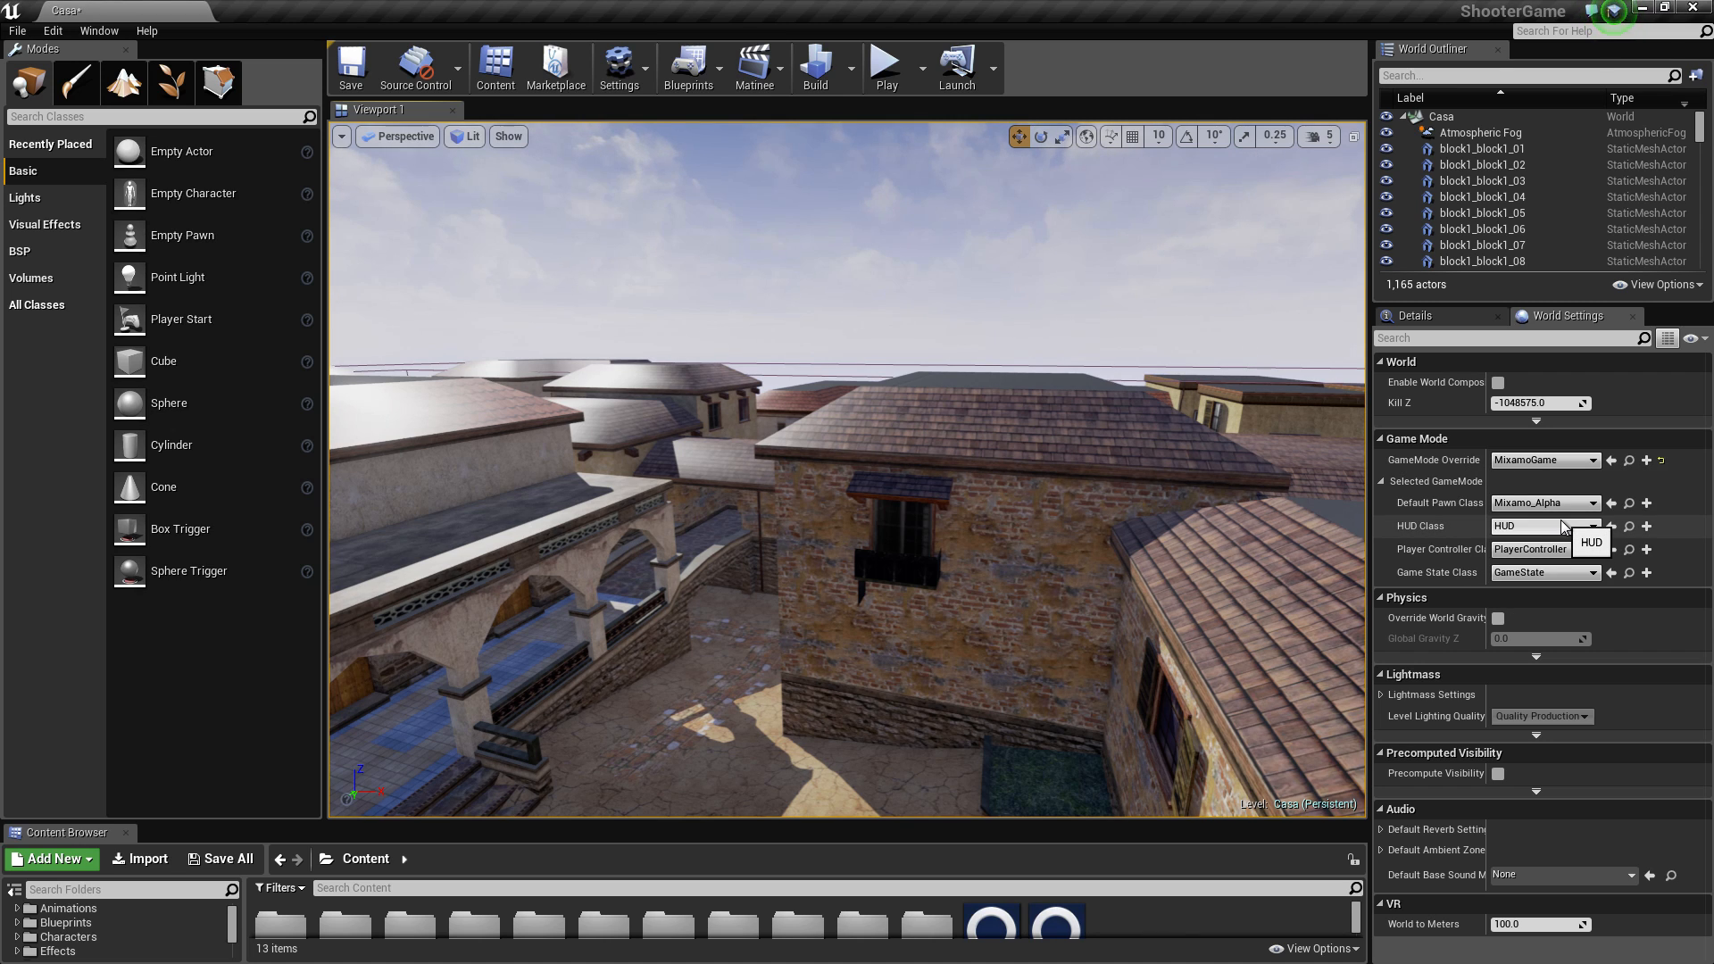
# Step: Play-test the level with the Mixamo_Alpha character by running through the courtyard and streets, and end the session
pyautogui.moveTo(846, 512)
pyautogui.mouseDown(button='right')
pyautogui.moveTo(848, 571)
pyautogui.moveTo(848, 509)
pyautogui.mouseUp(button='right')
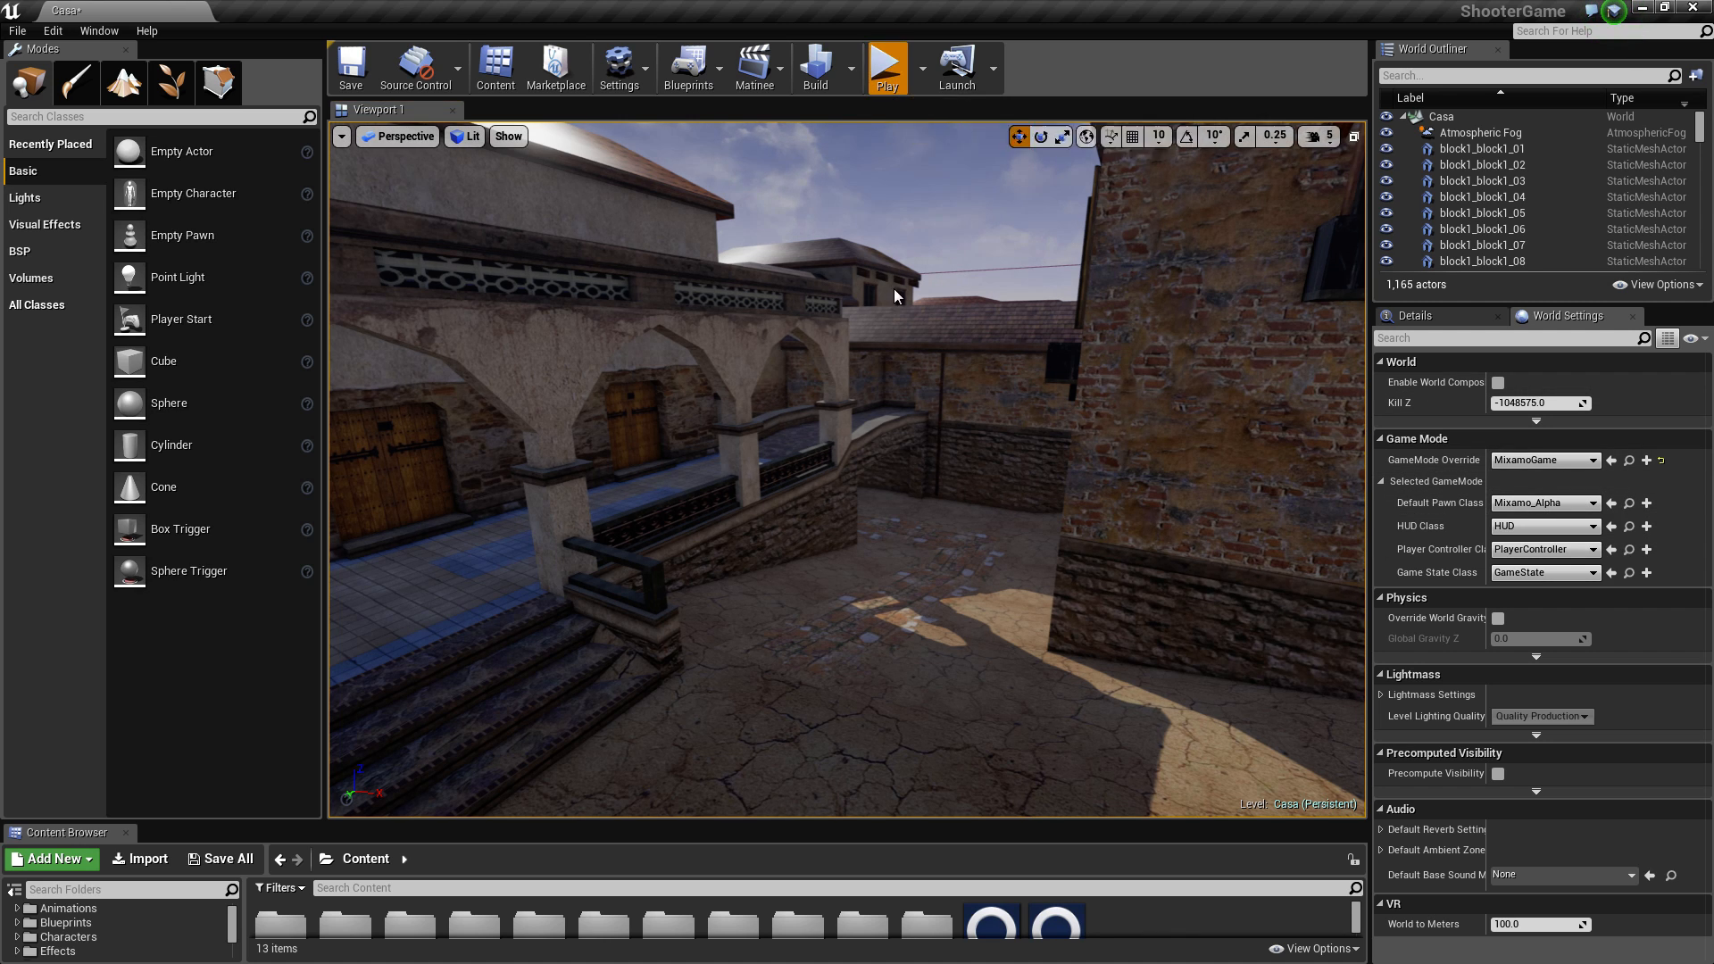
pyautogui.click(887, 70)
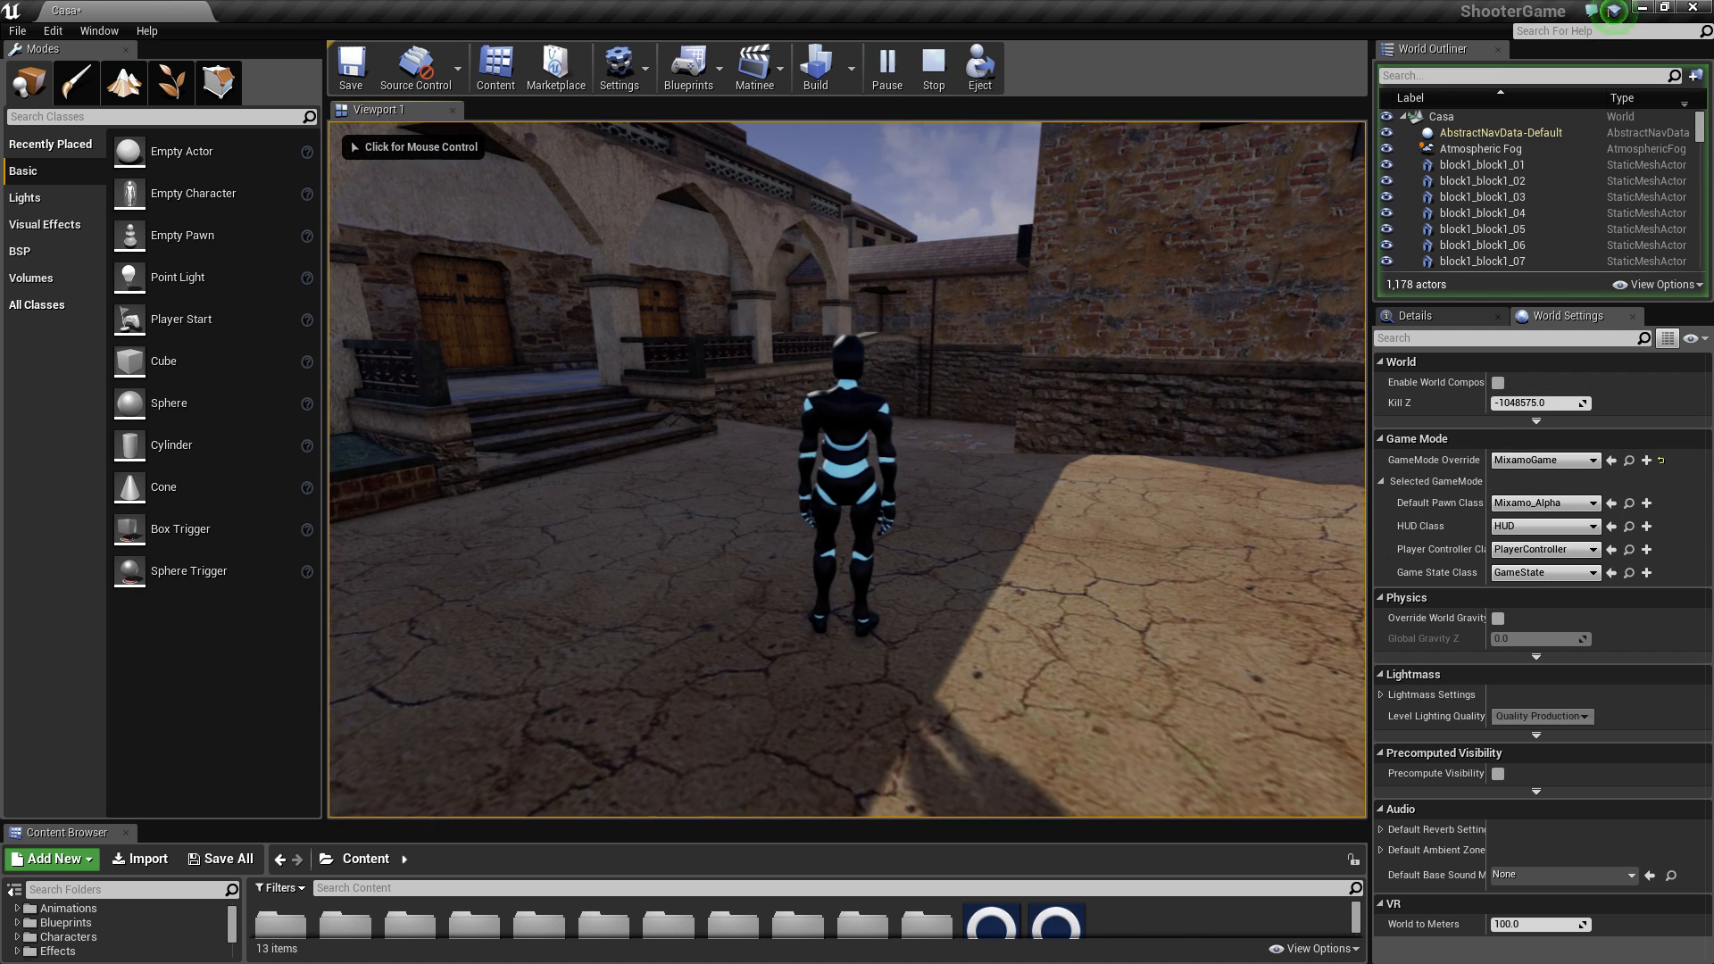
pyautogui.press('w')
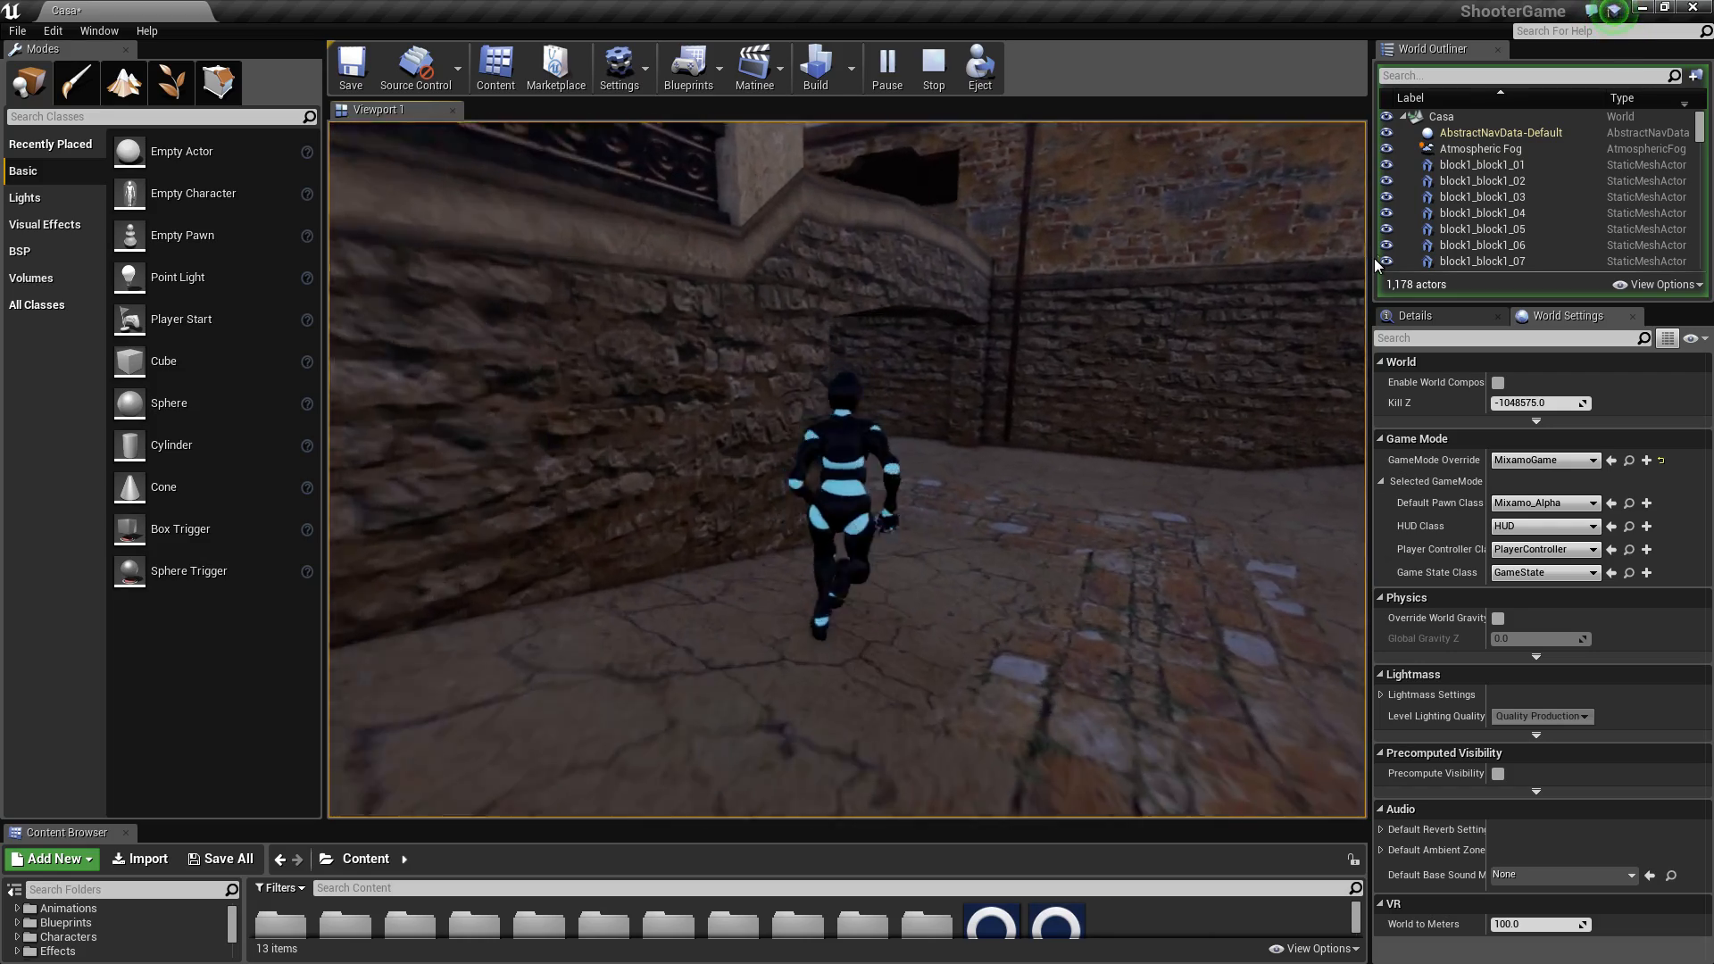
pyautogui.press('a')
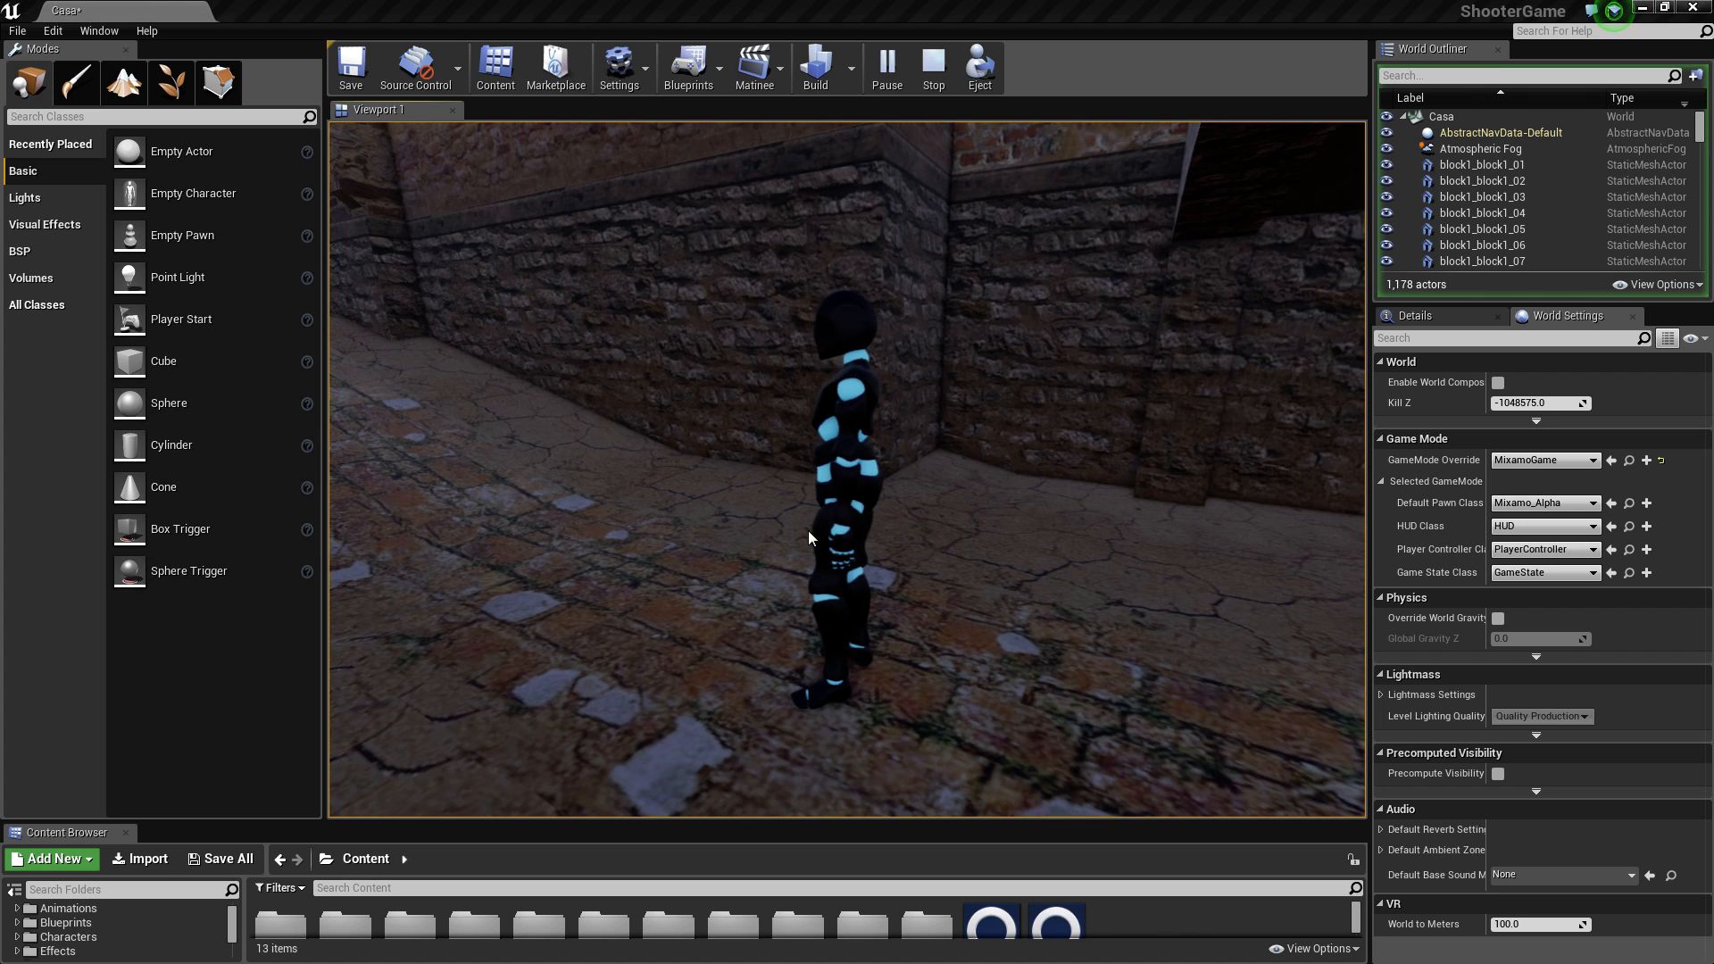
pyautogui.click(482, 734)
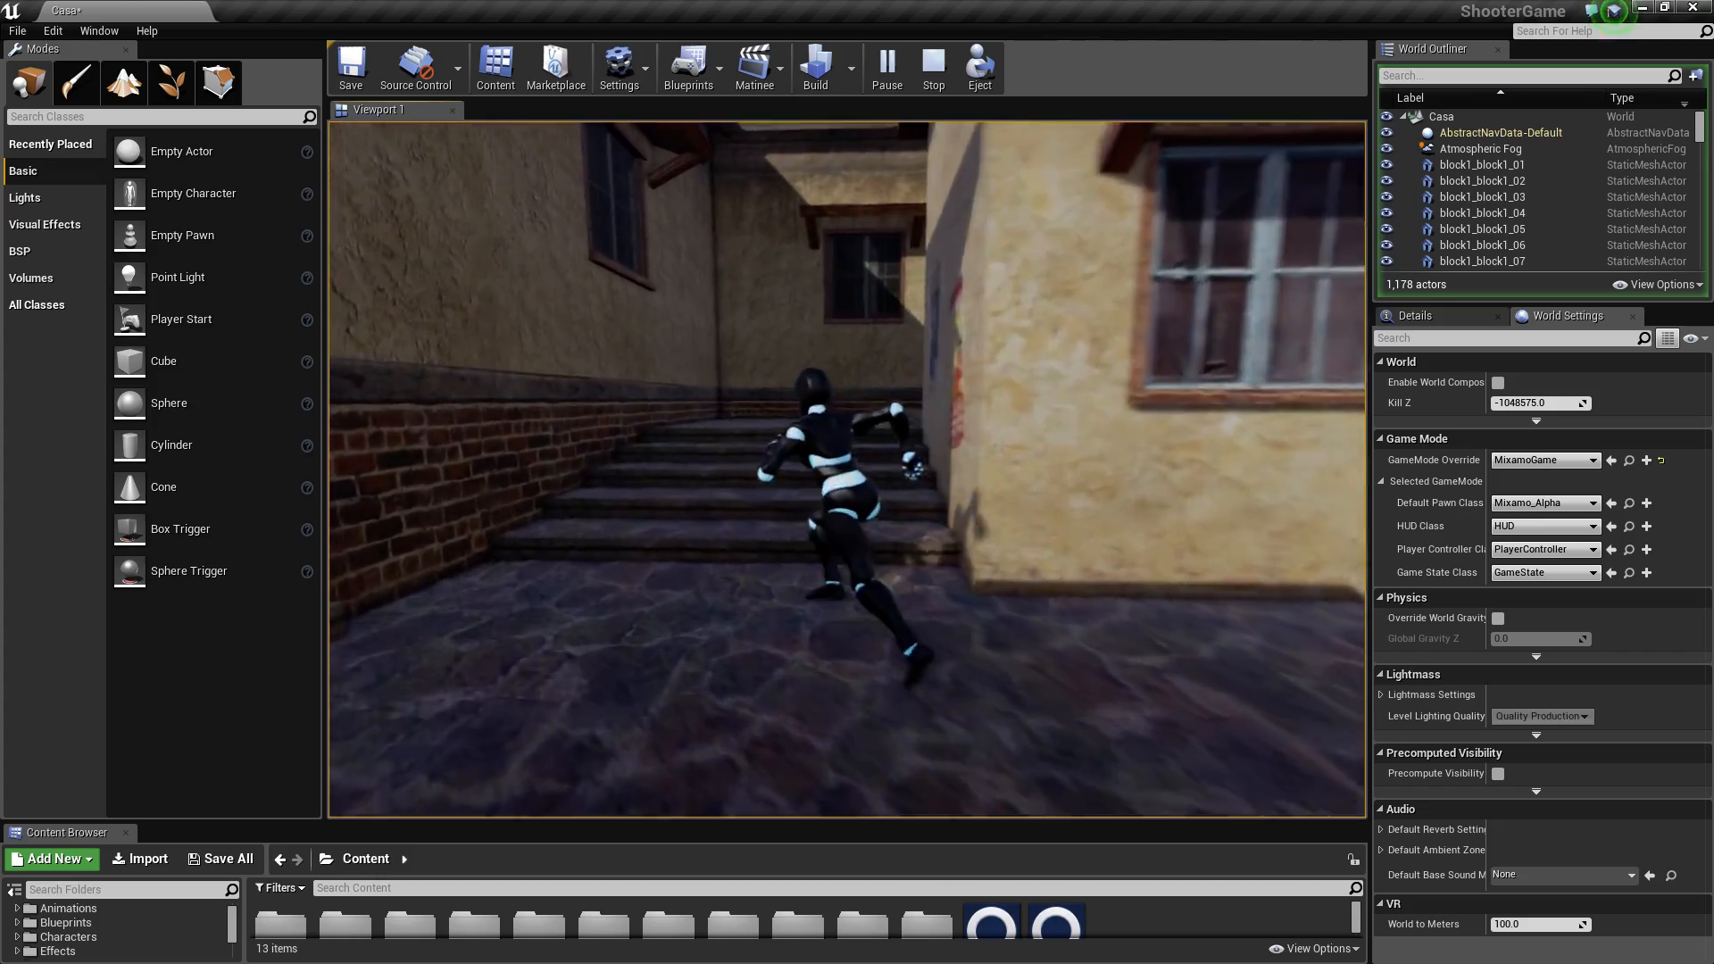
pyautogui.press('Escape')
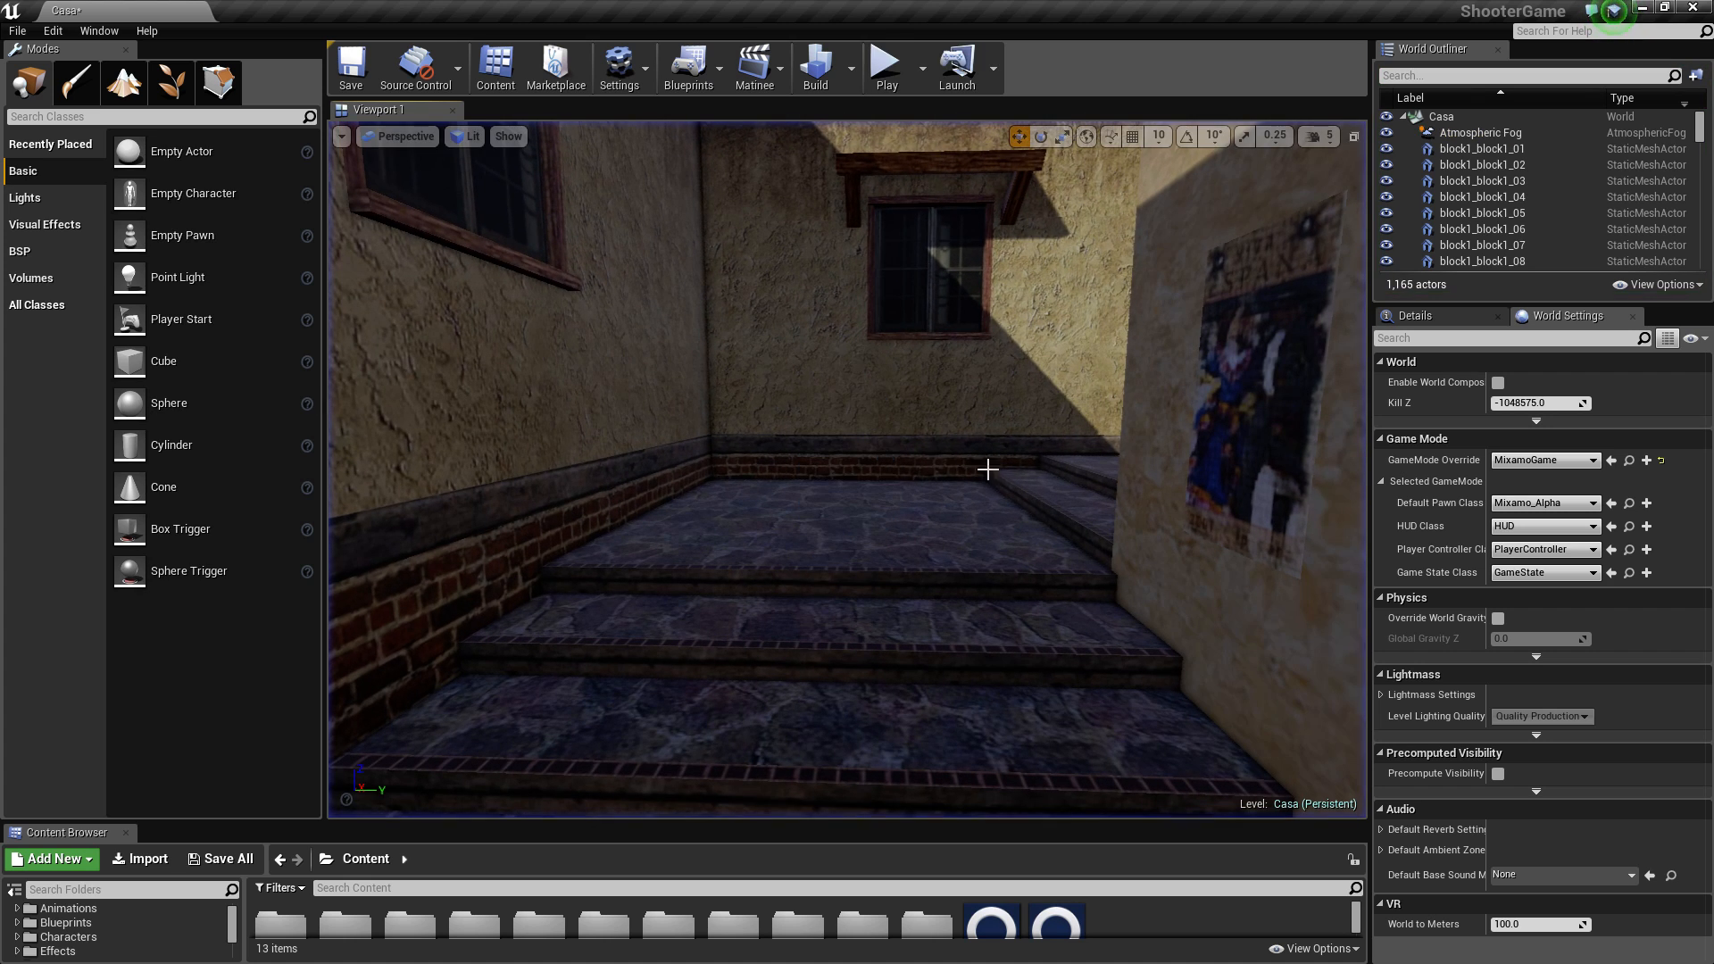
# Step: Set the Default Pawn Class to Mixamo_Goblin, play-test the level by running and jumping through the streets, and end the session
pyautogui.click(1568, 508)
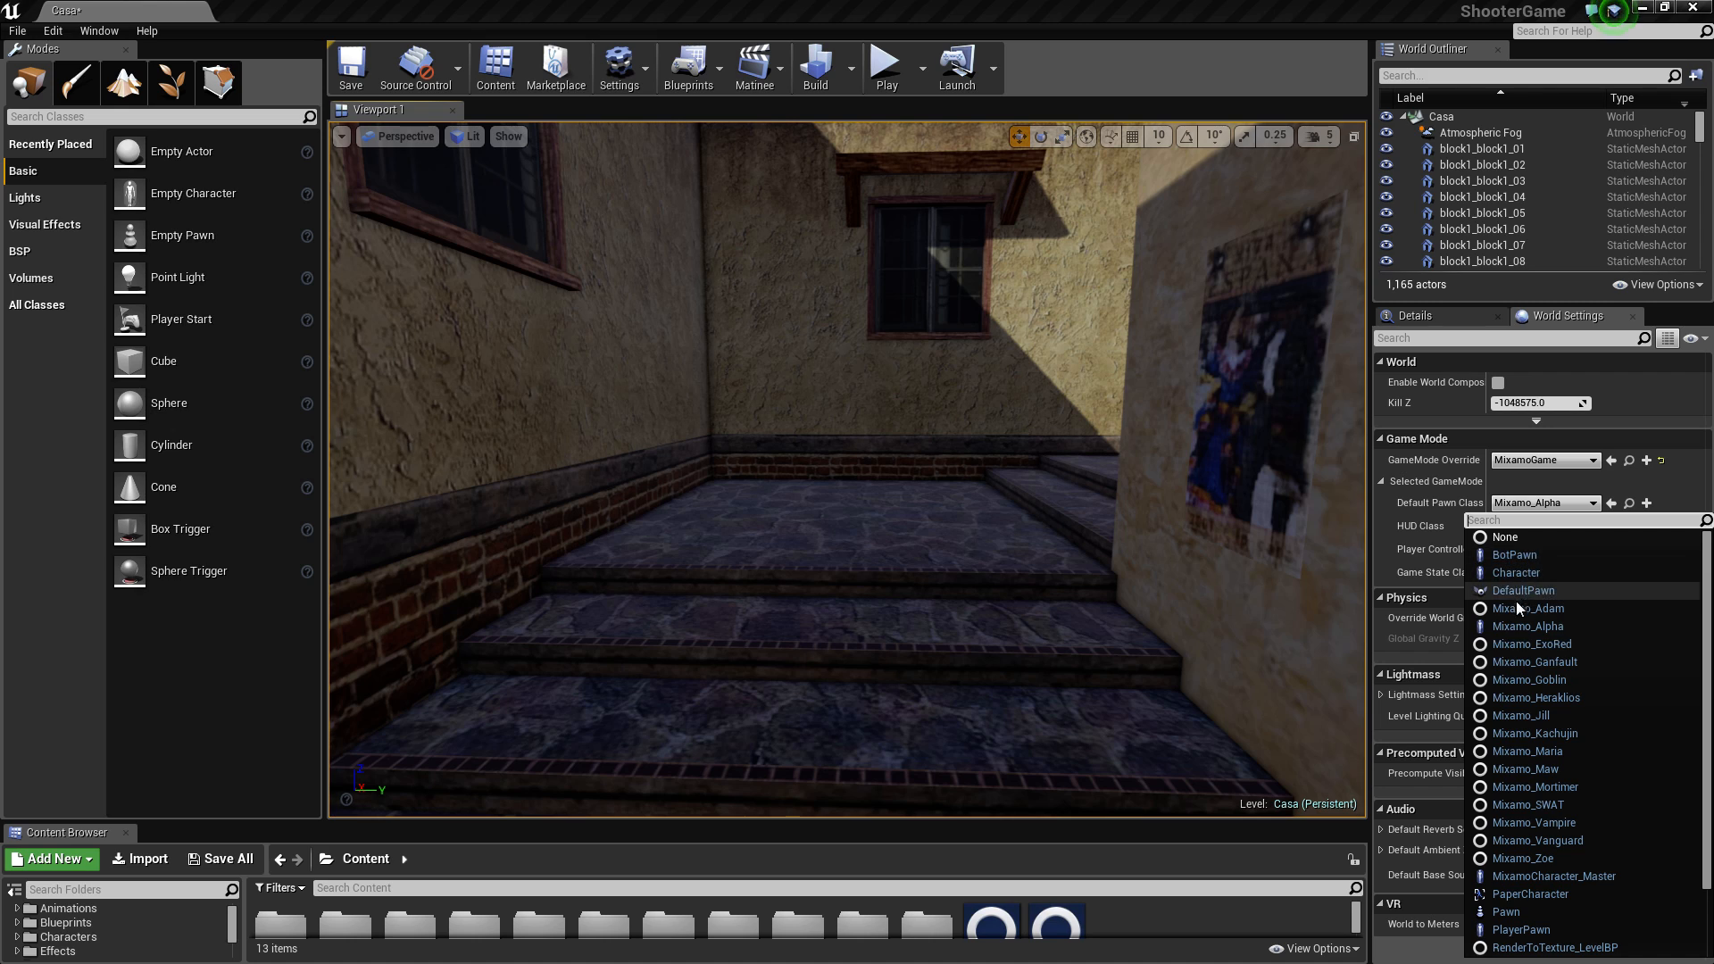
pyautogui.click(1513, 682)
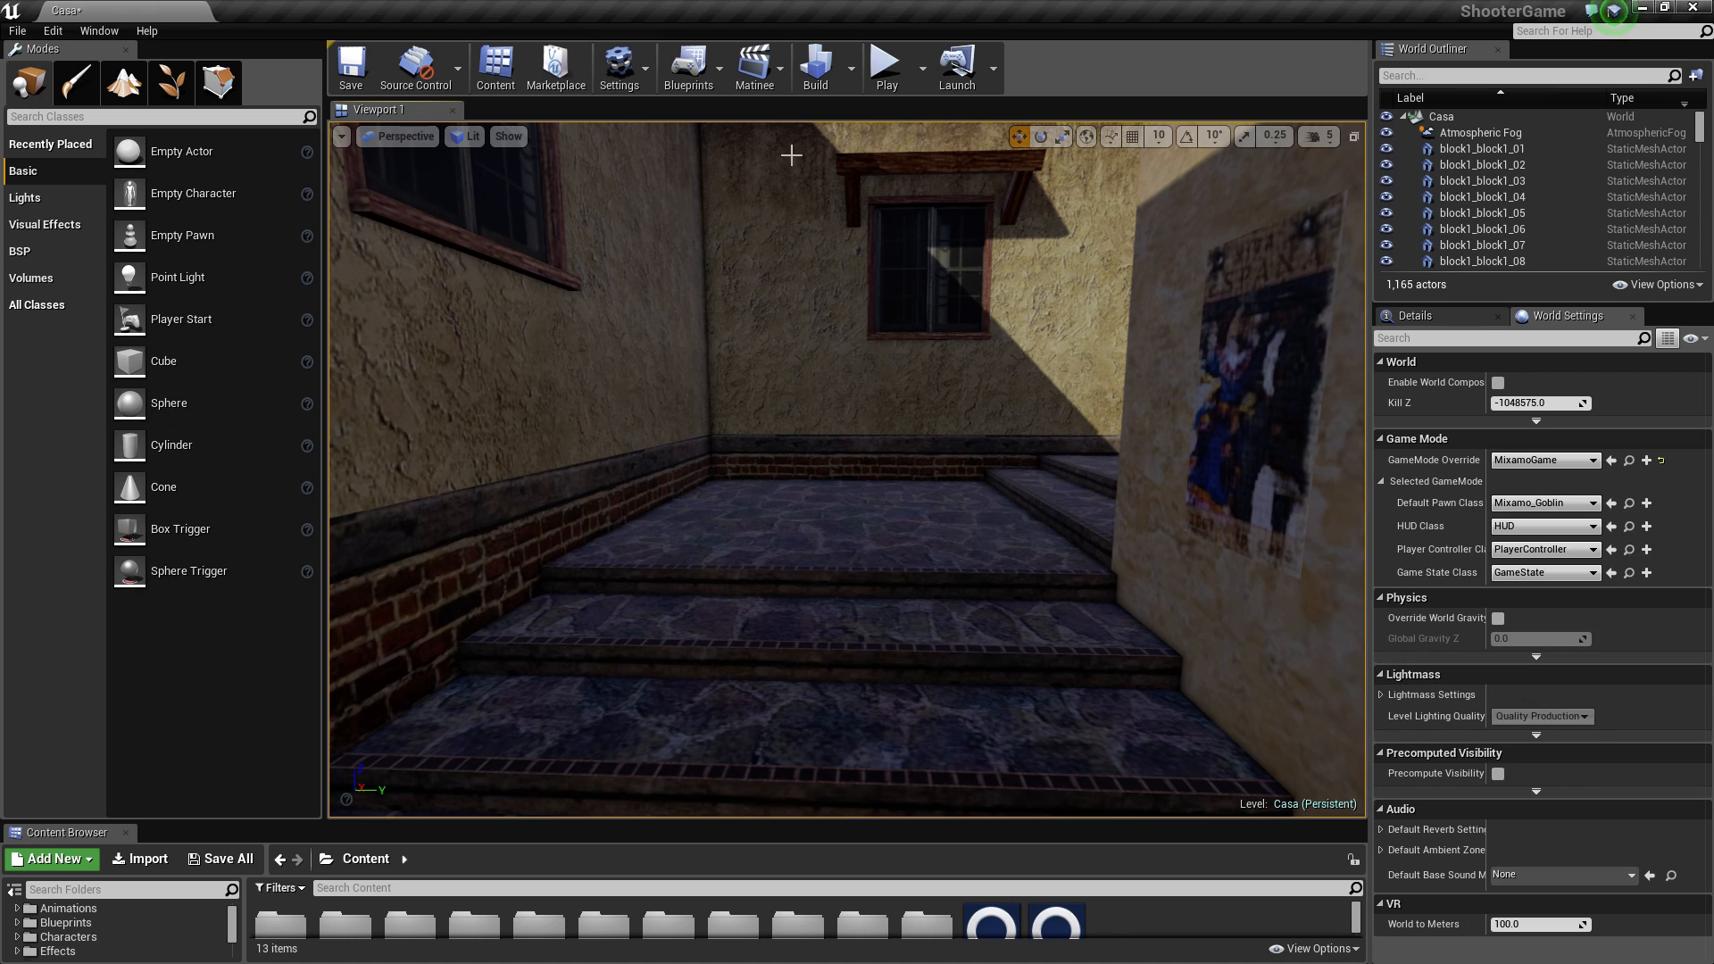
pyautogui.click(887, 67)
pyautogui.press('w')
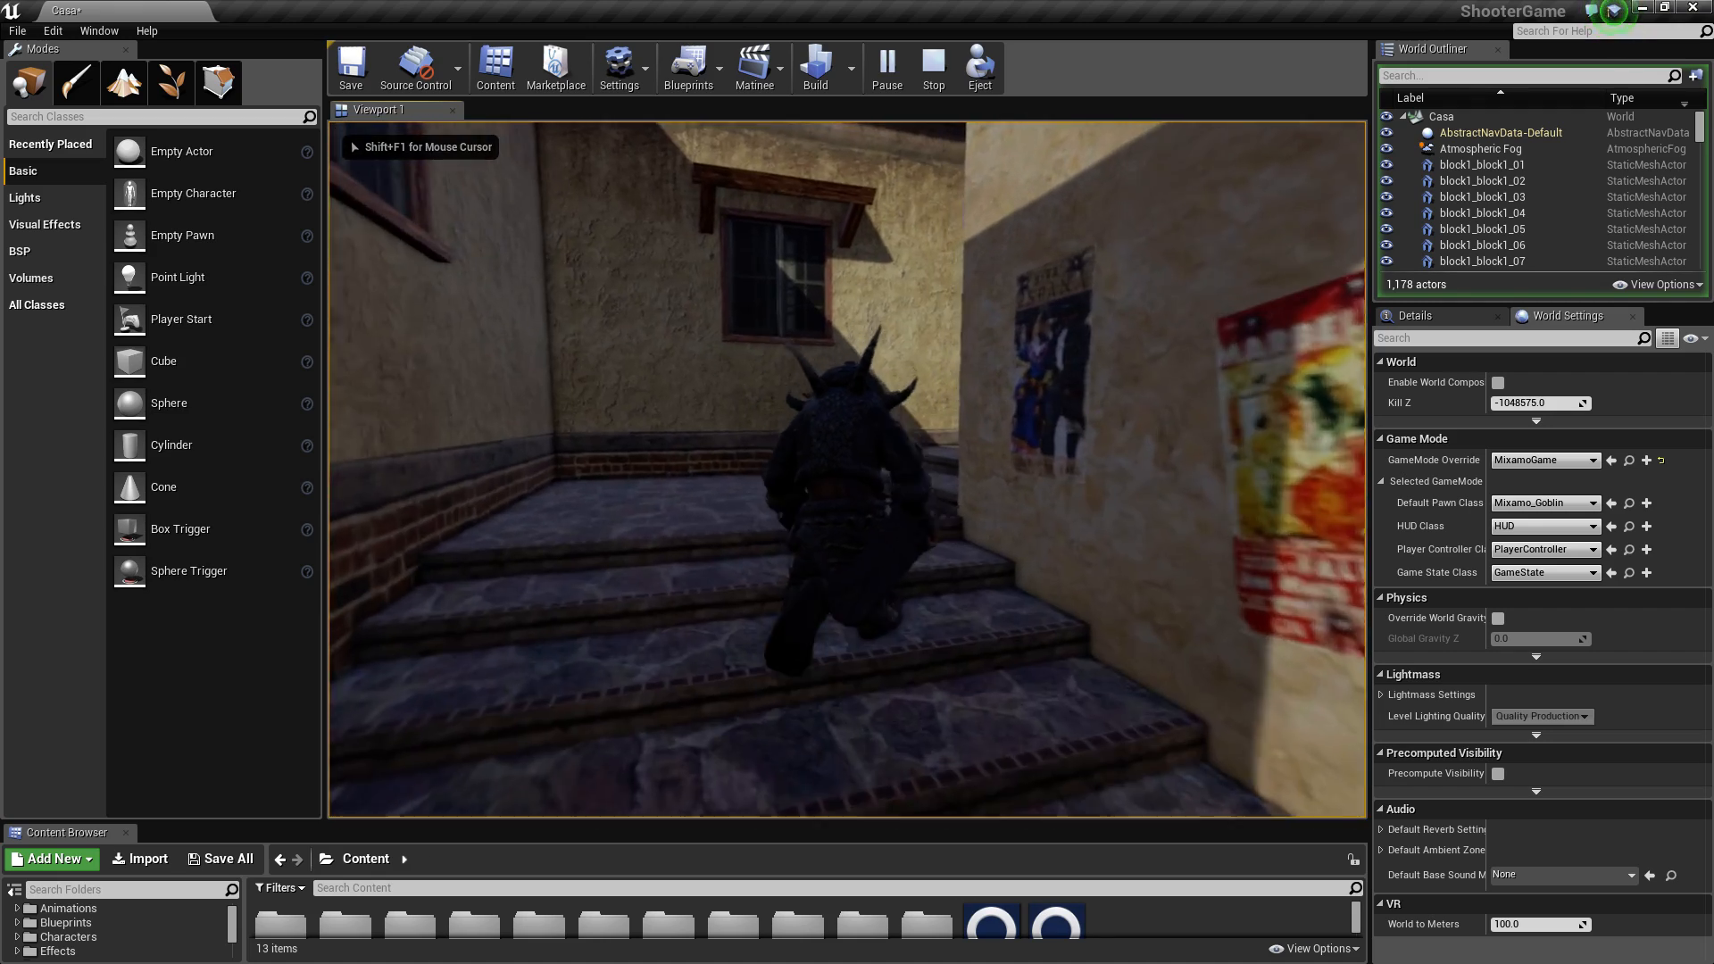
pyautogui.press('s')
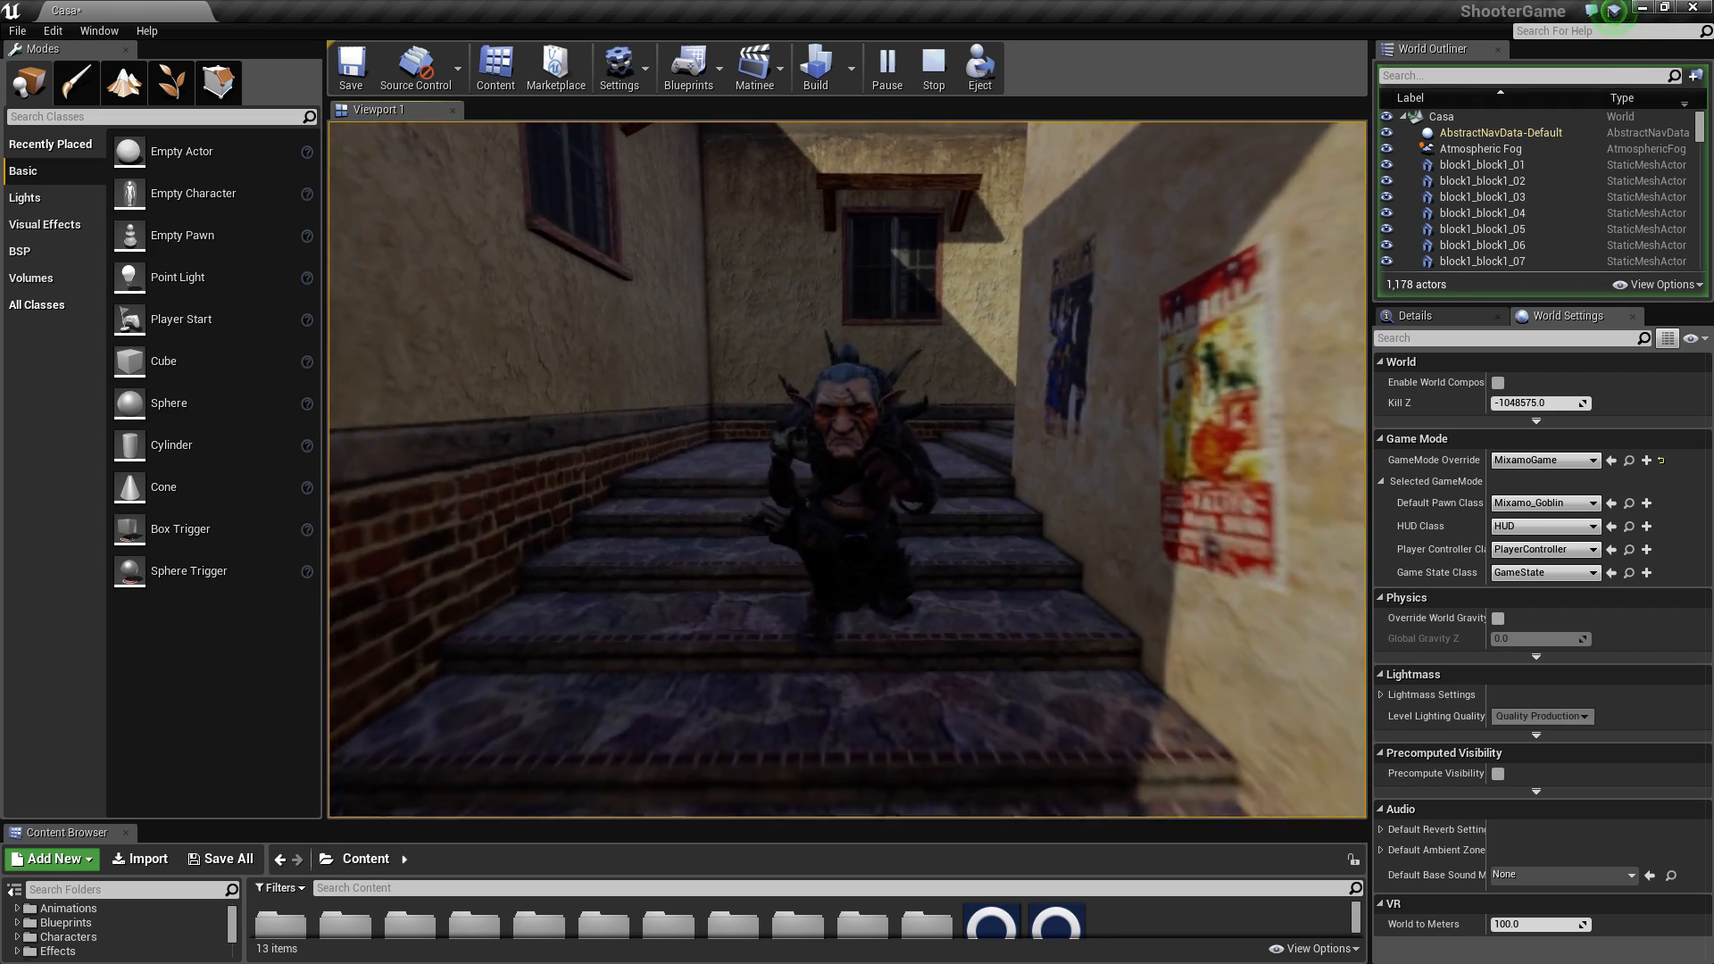
pyautogui.press('a')
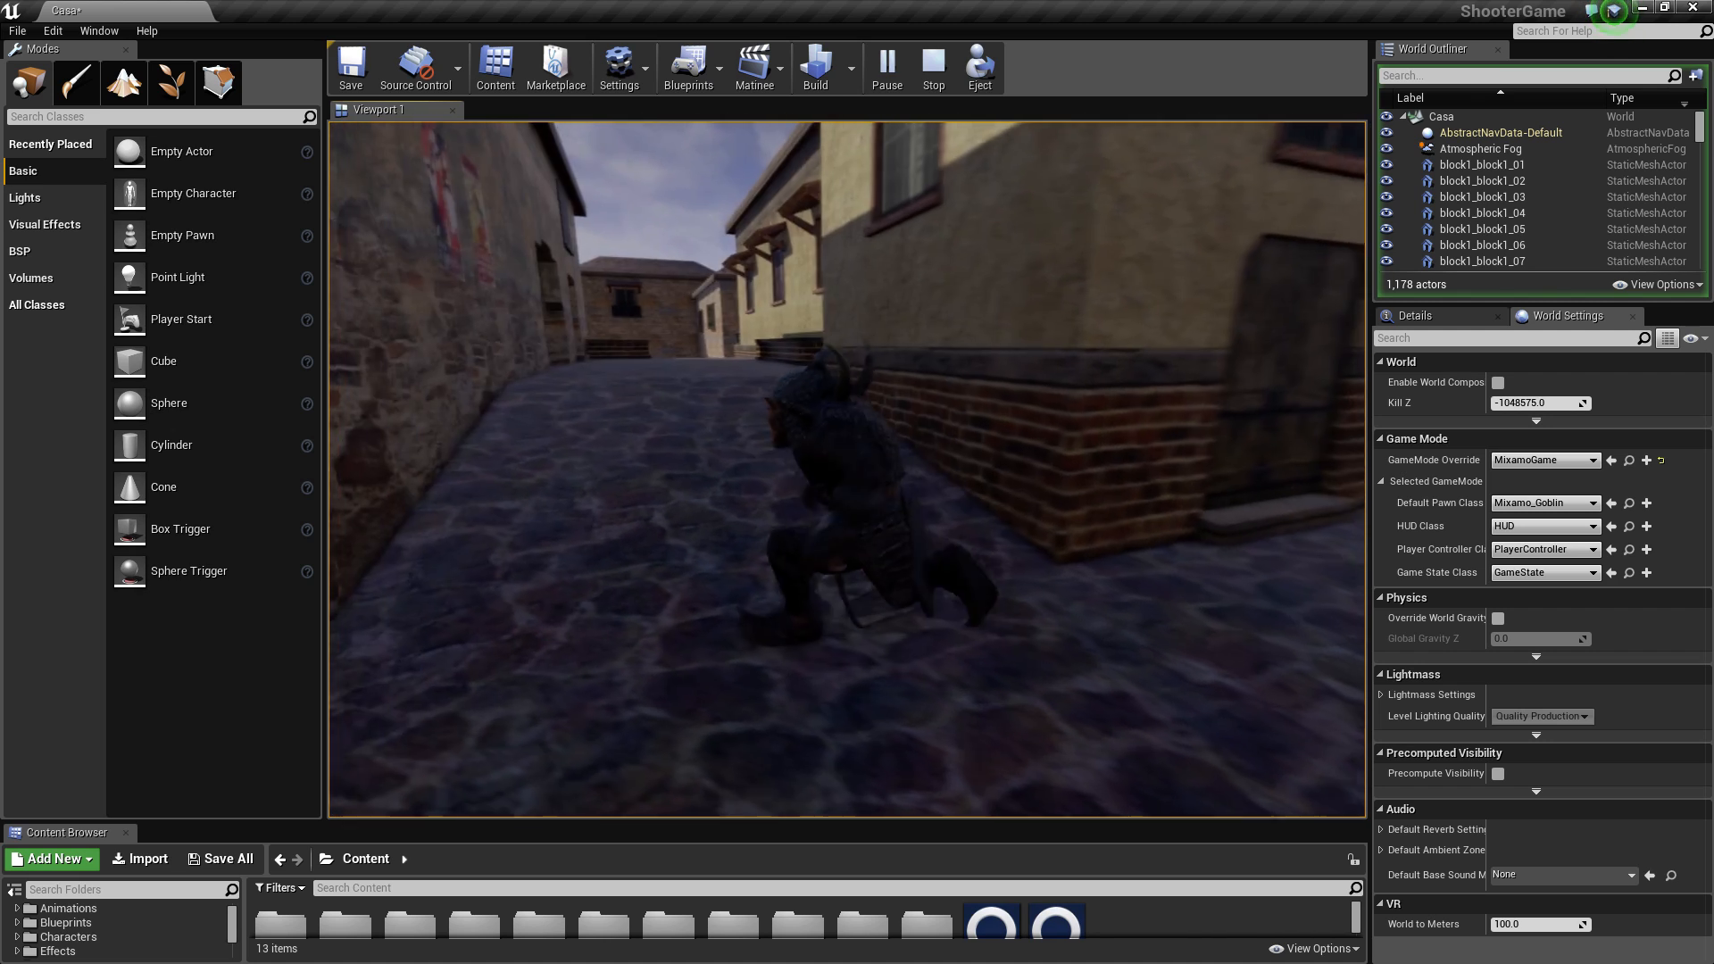
pyautogui.press('w')
pyautogui.press('space')
pyautogui.press('Escape')
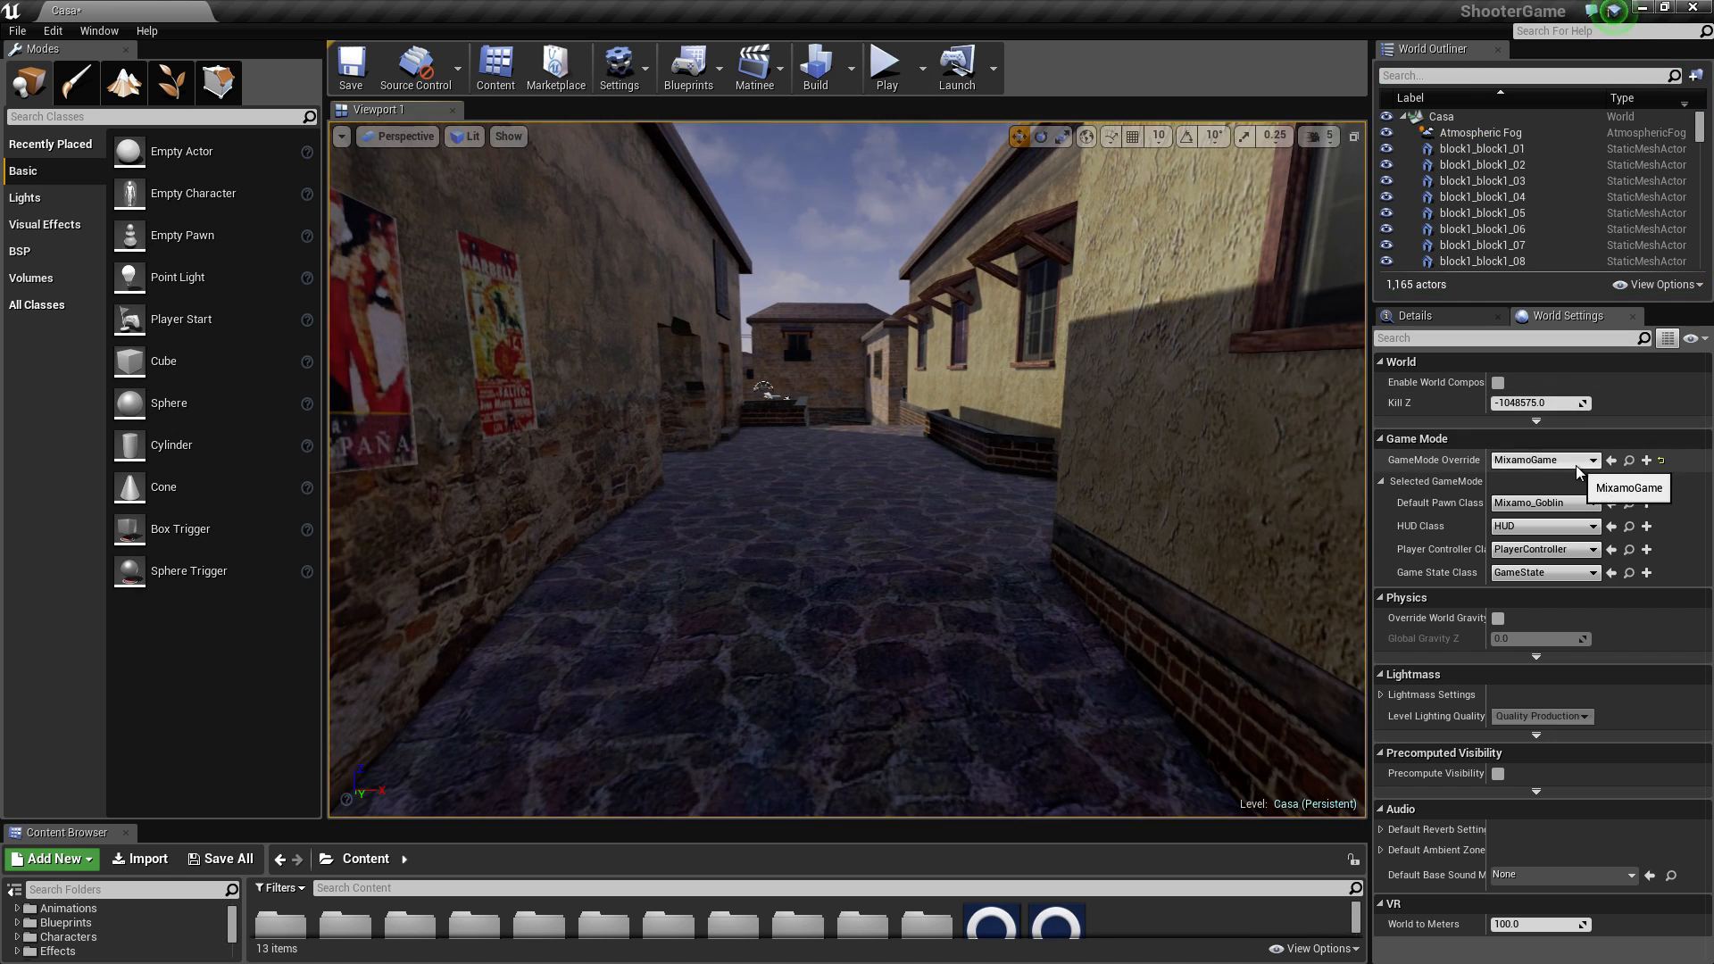
# Step: Set the level's GameMode Override to None
pyautogui.click(1554, 460)
pyautogui.click(1509, 491)
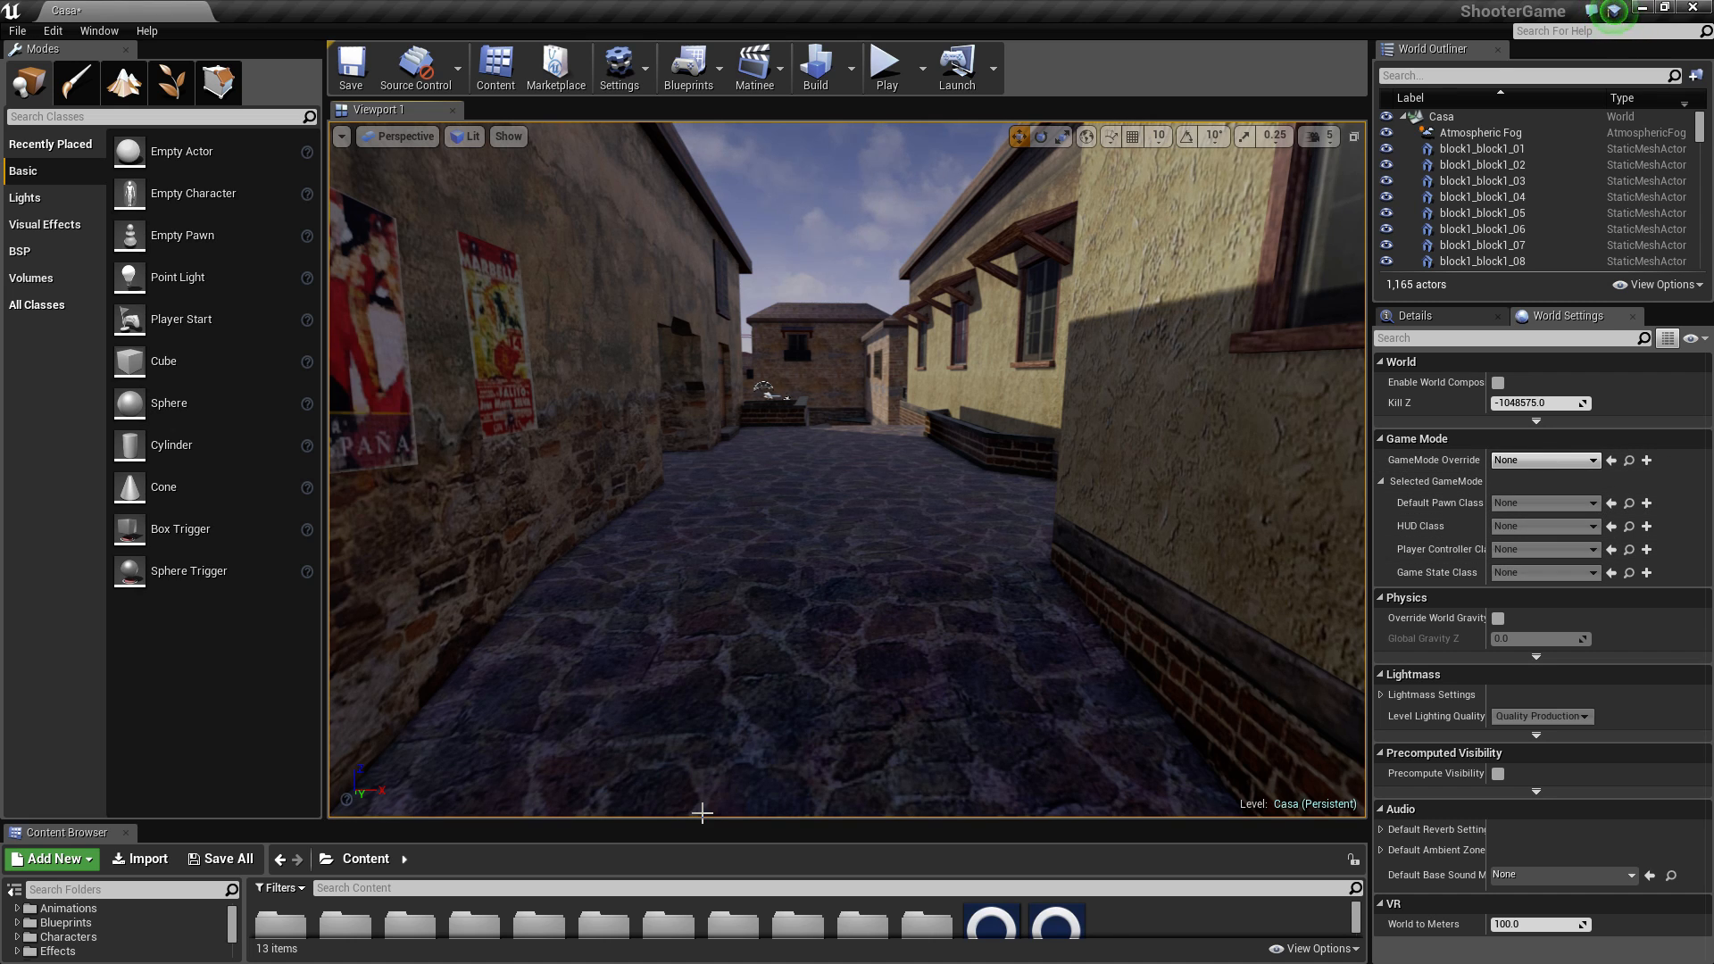
# Step: Search the project content for "pawn" and place a BotPawn on the courtyard ground near the arcade steps
pyautogui.moveTo(700, 814); pyautogui.dragTo(730, 642)
pyautogui.moveTo(910, 467)
pyautogui.mouseDown(button='right')
pyautogui.moveTo(875, 419)
pyautogui.moveTo(839, 447)
pyautogui.moveTo(903, 455)
pyautogui.mouseUp(button='right')
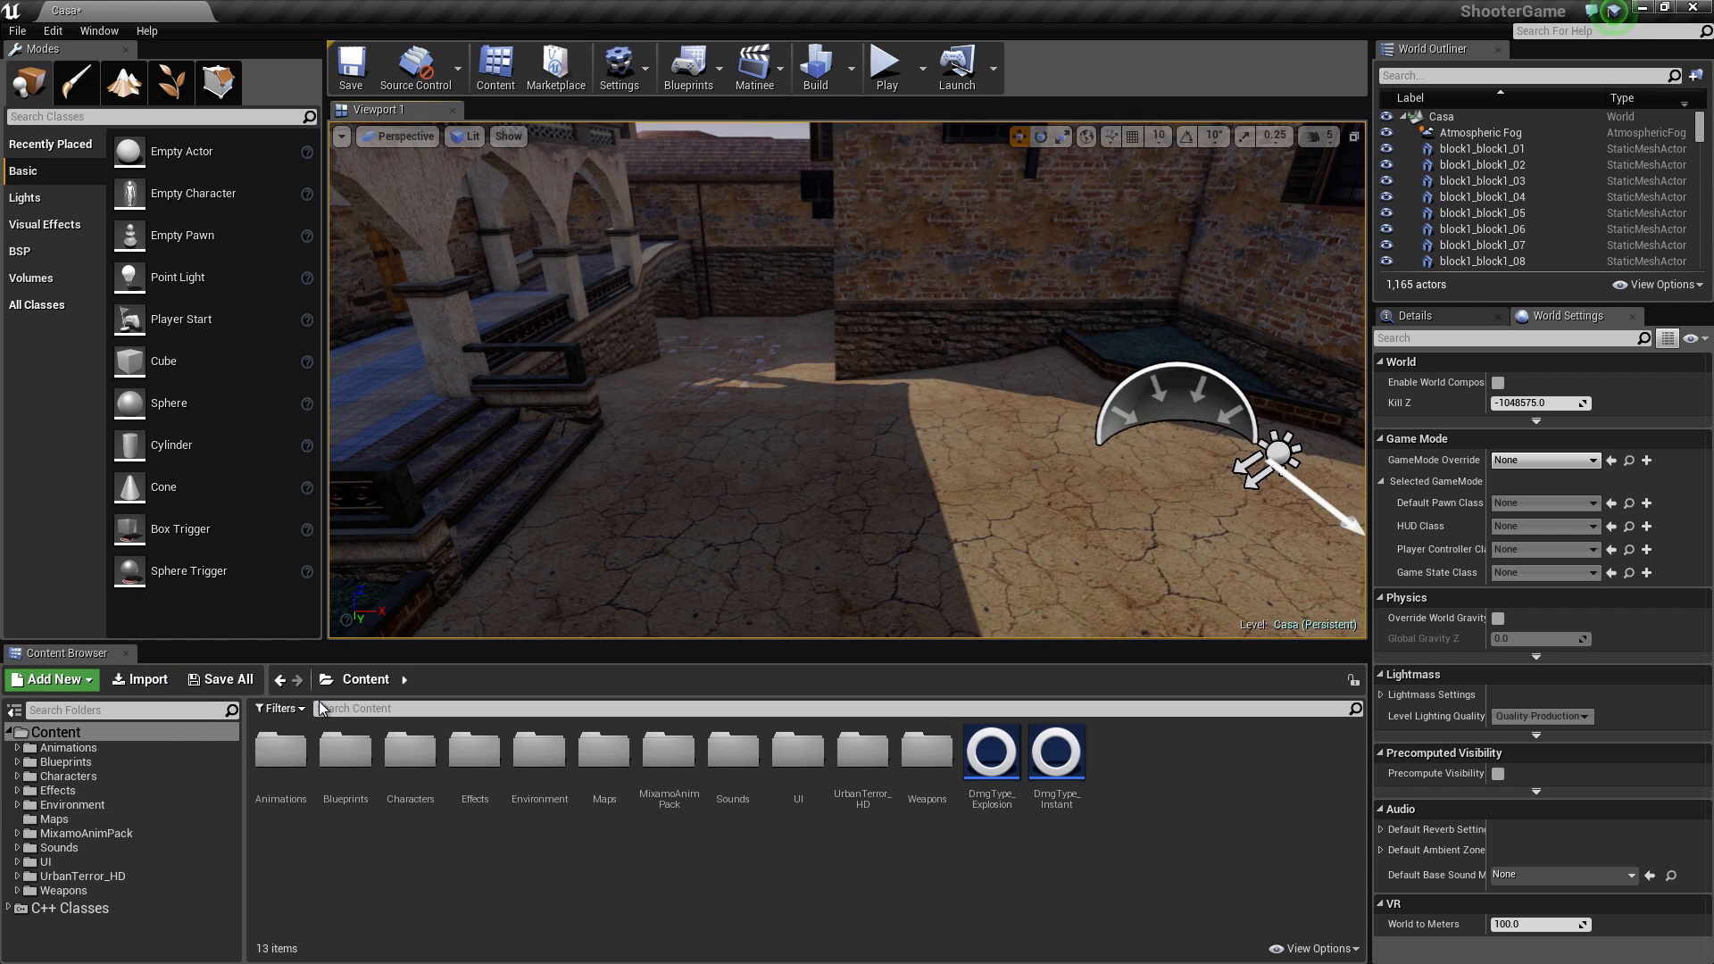
pyautogui.click(332, 708)
pyautogui.write('pa')
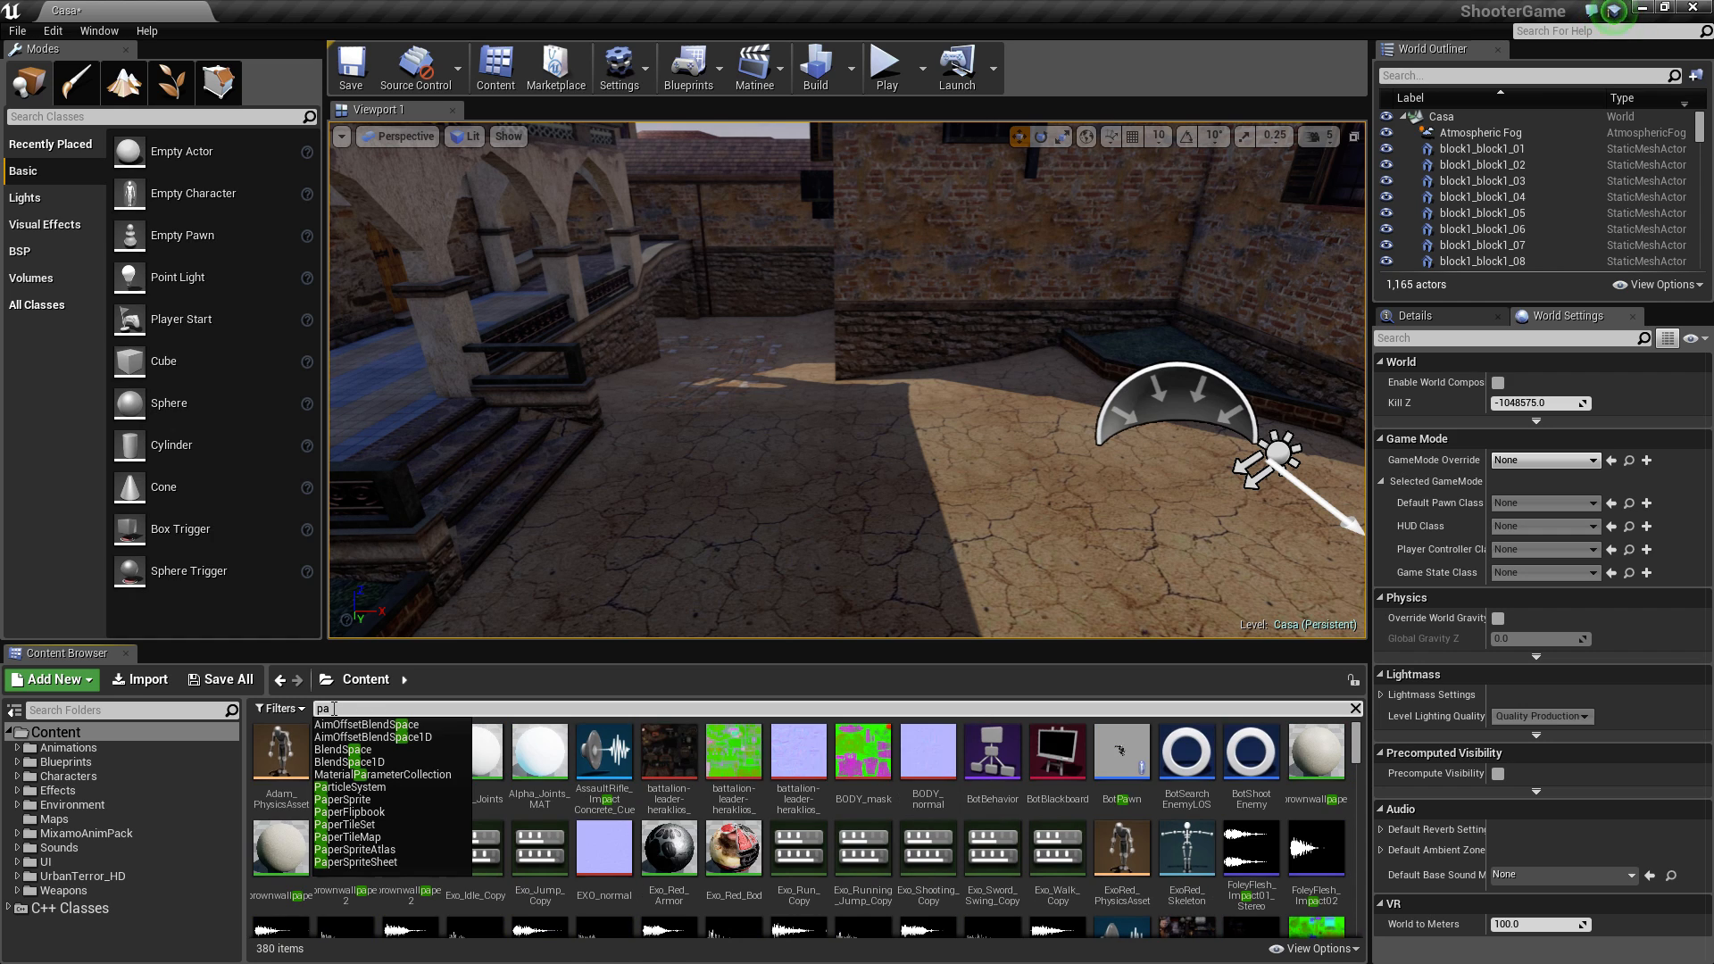
pyautogui.write('wn')
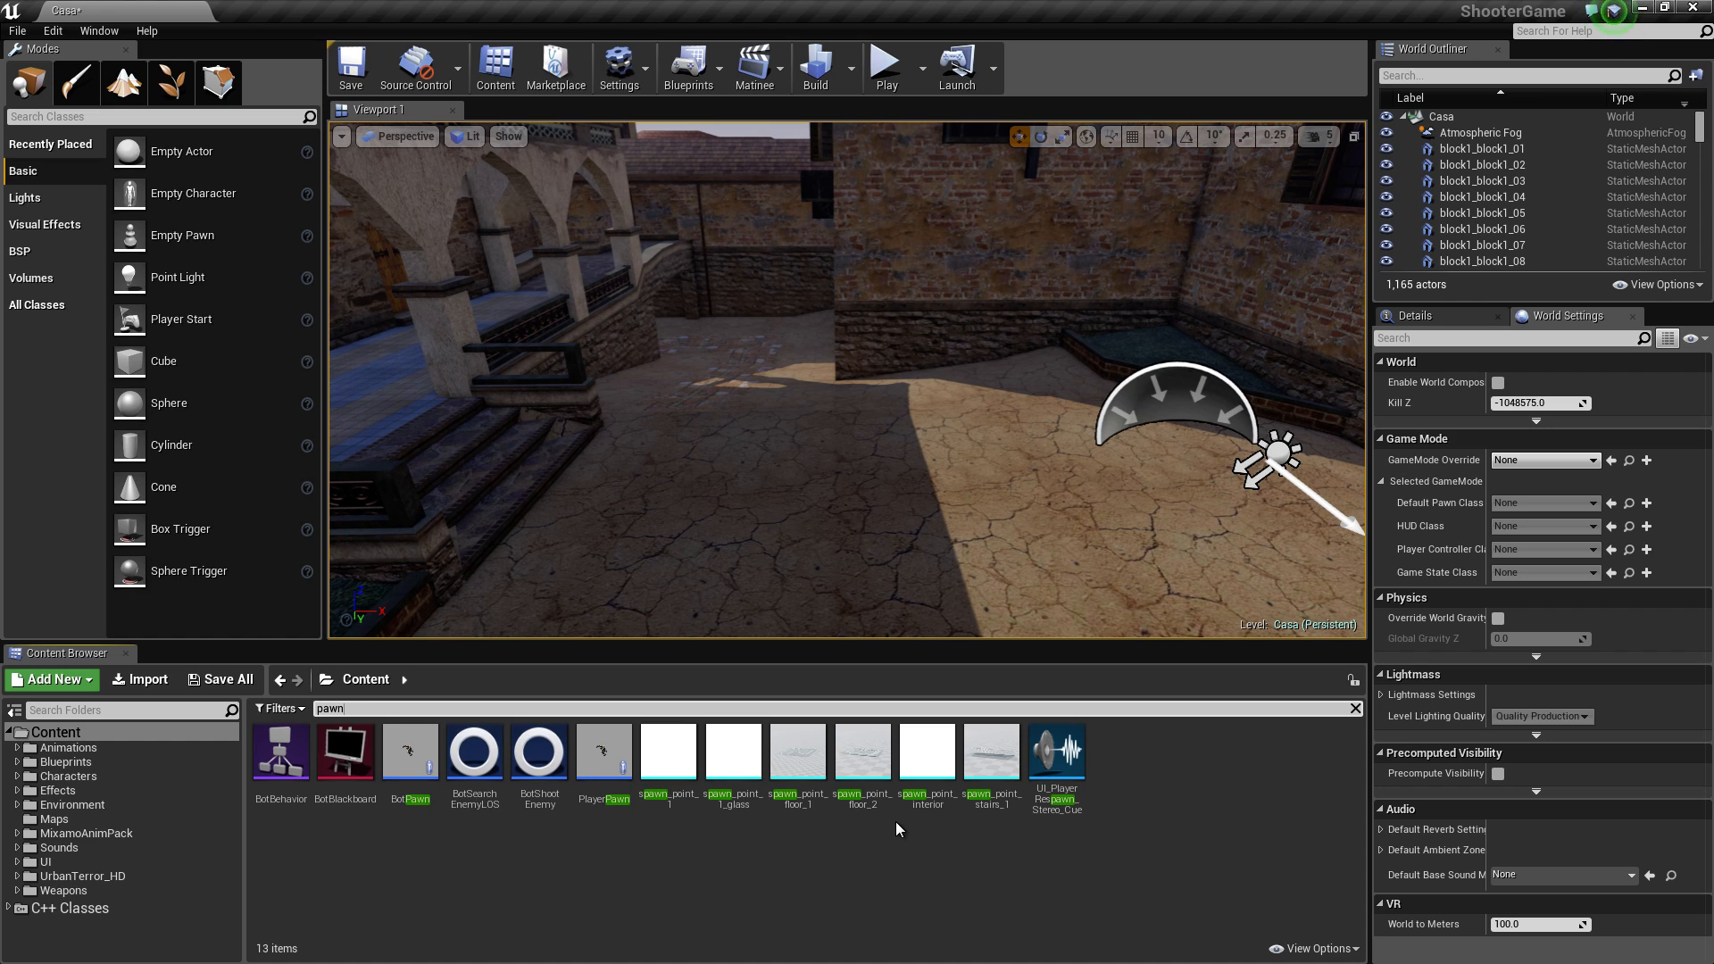
pyautogui.moveTo(410, 774)
pyautogui.moveTo(410, 773); pyautogui.dragTo(786, 529)
pyautogui.moveTo(893, 535); pyautogui.dragTo(928, 500)
pyautogui.moveTo(973, 322)
pyautogui.mouseDown(button='right')
pyautogui.moveTo(947, 339)
pyautogui.moveTo(911, 304)
pyautogui.moveTo(972, 322)
pyautogui.mouseUp(button='right')
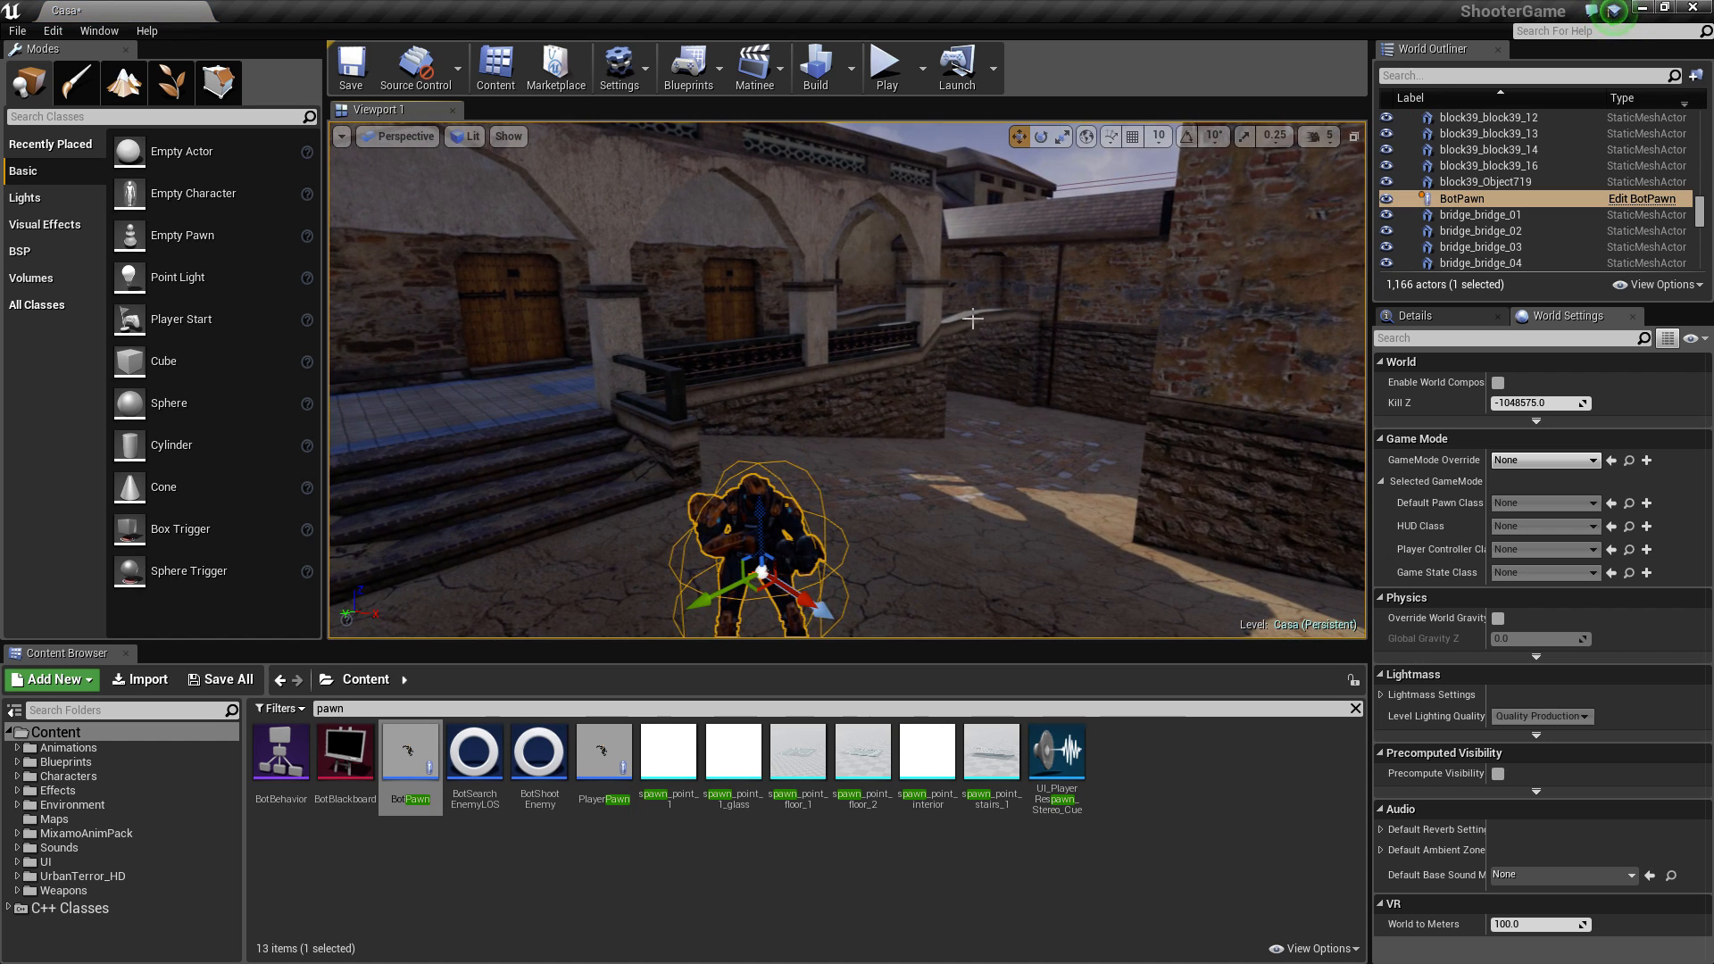
# Step: Play-test the level by shooting at the placed bot, end the session, and focus the view on the BotPawn
pyautogui.click(886, 67)
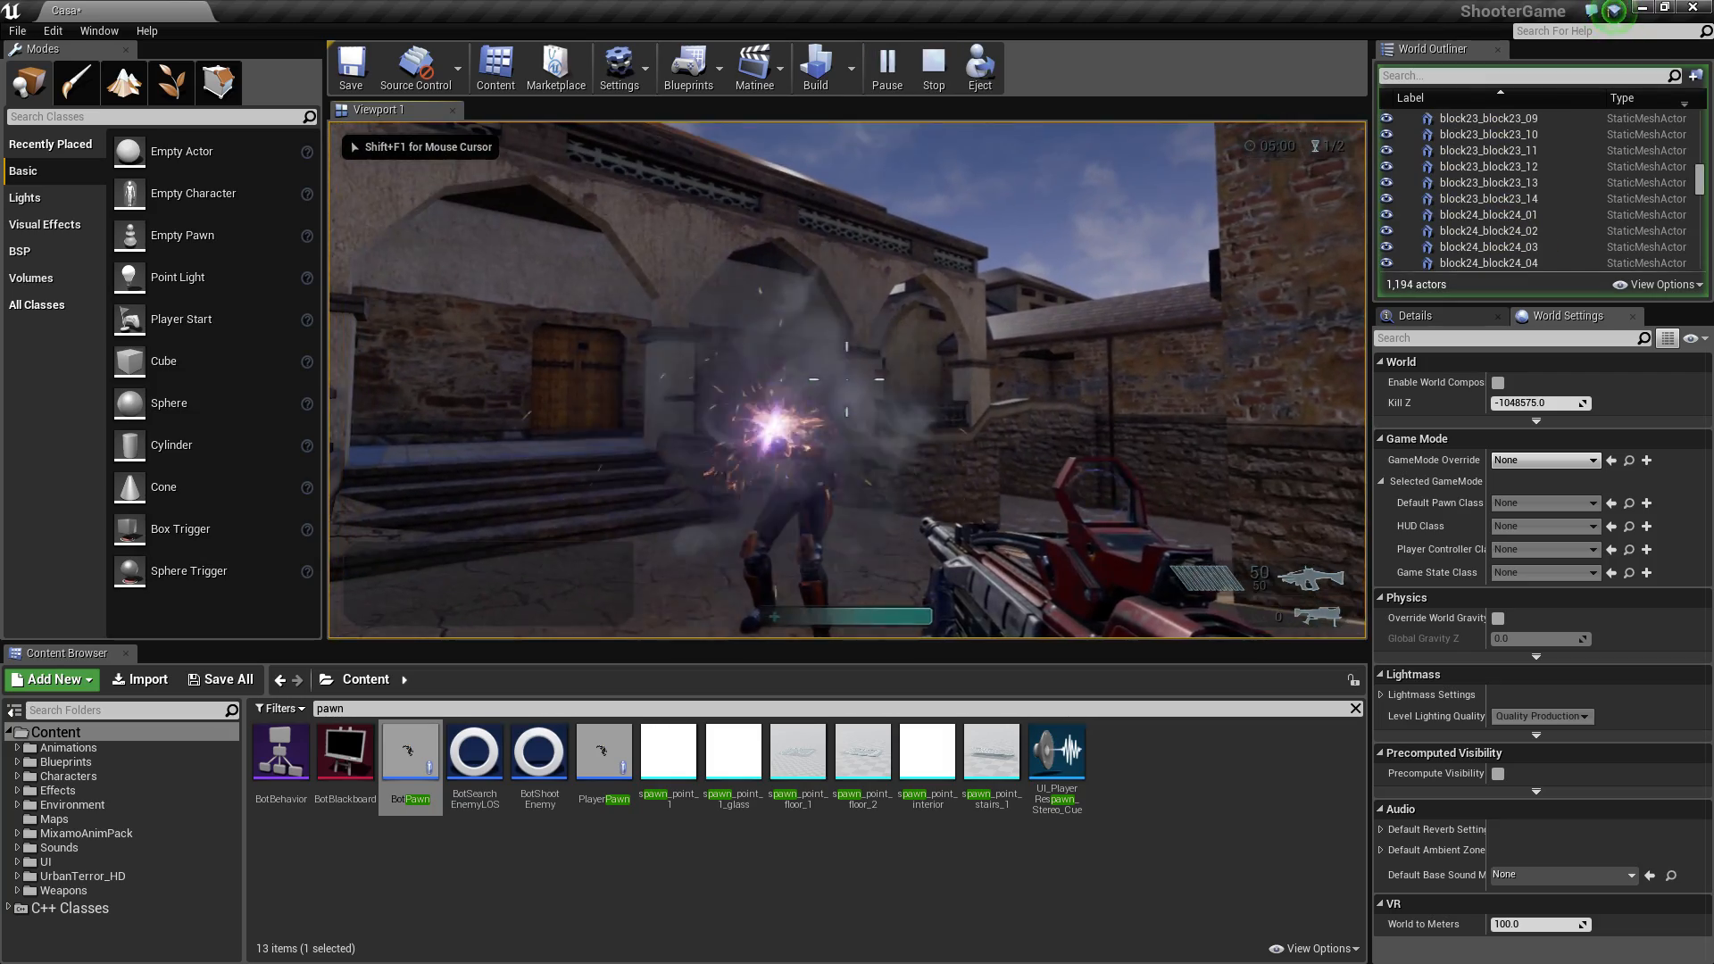
pyautogui.click(847, 380)
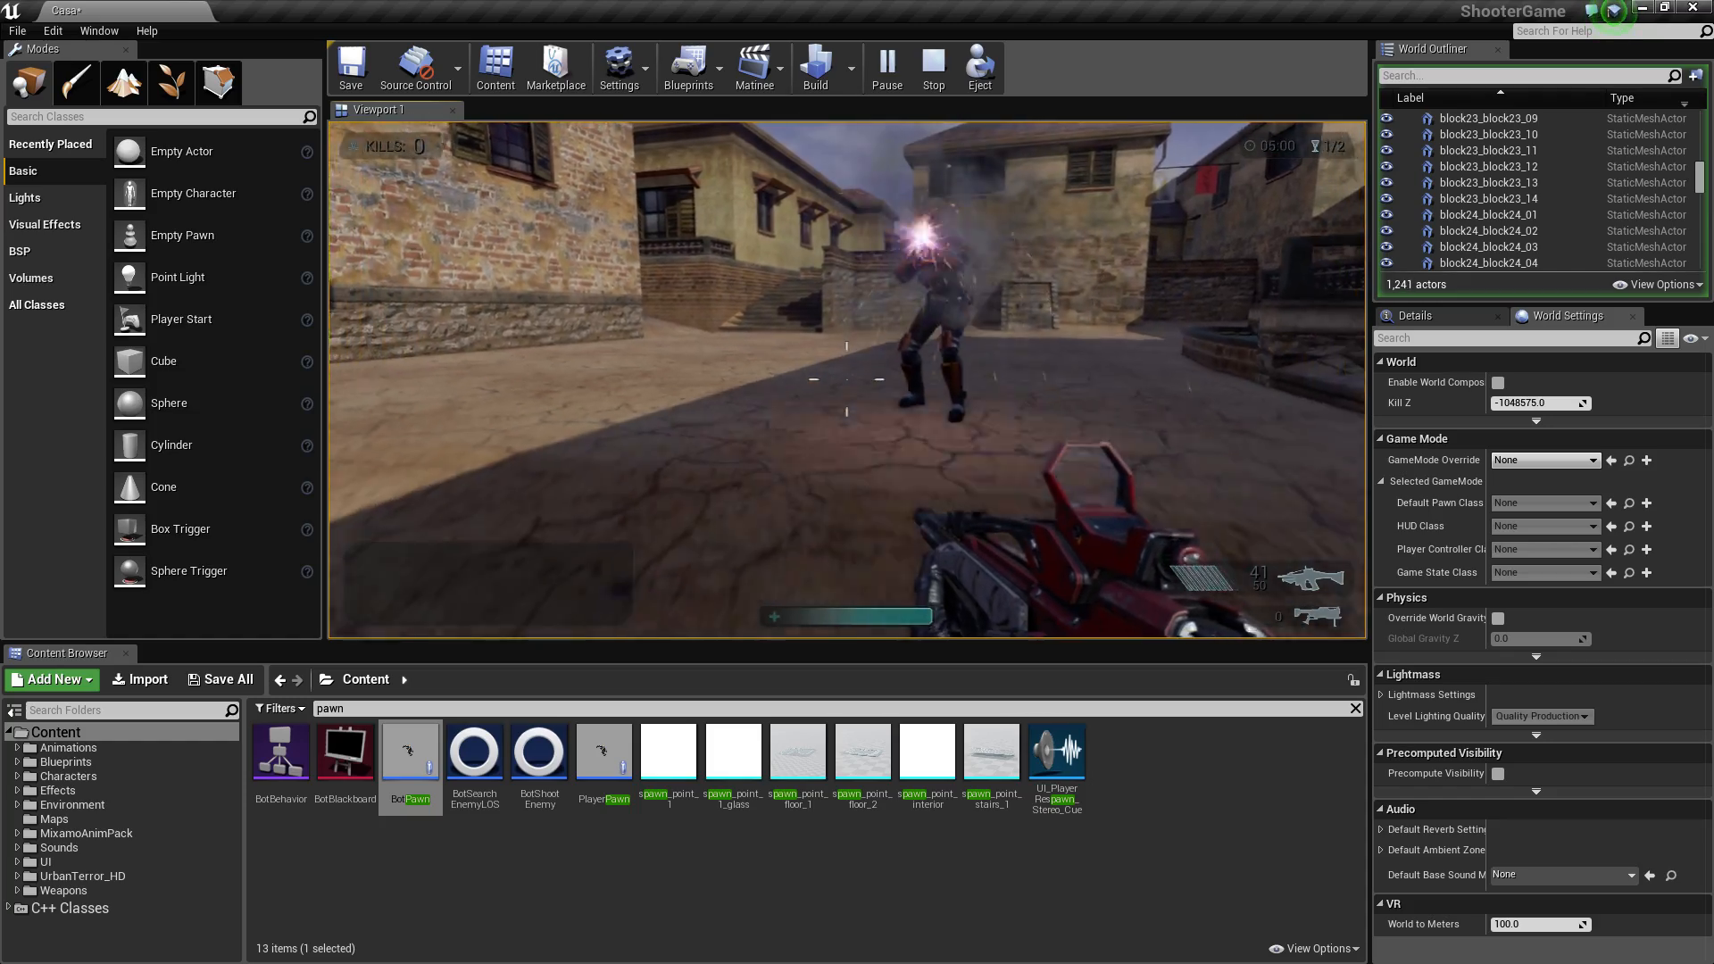
pyautogui.click(847, 379)
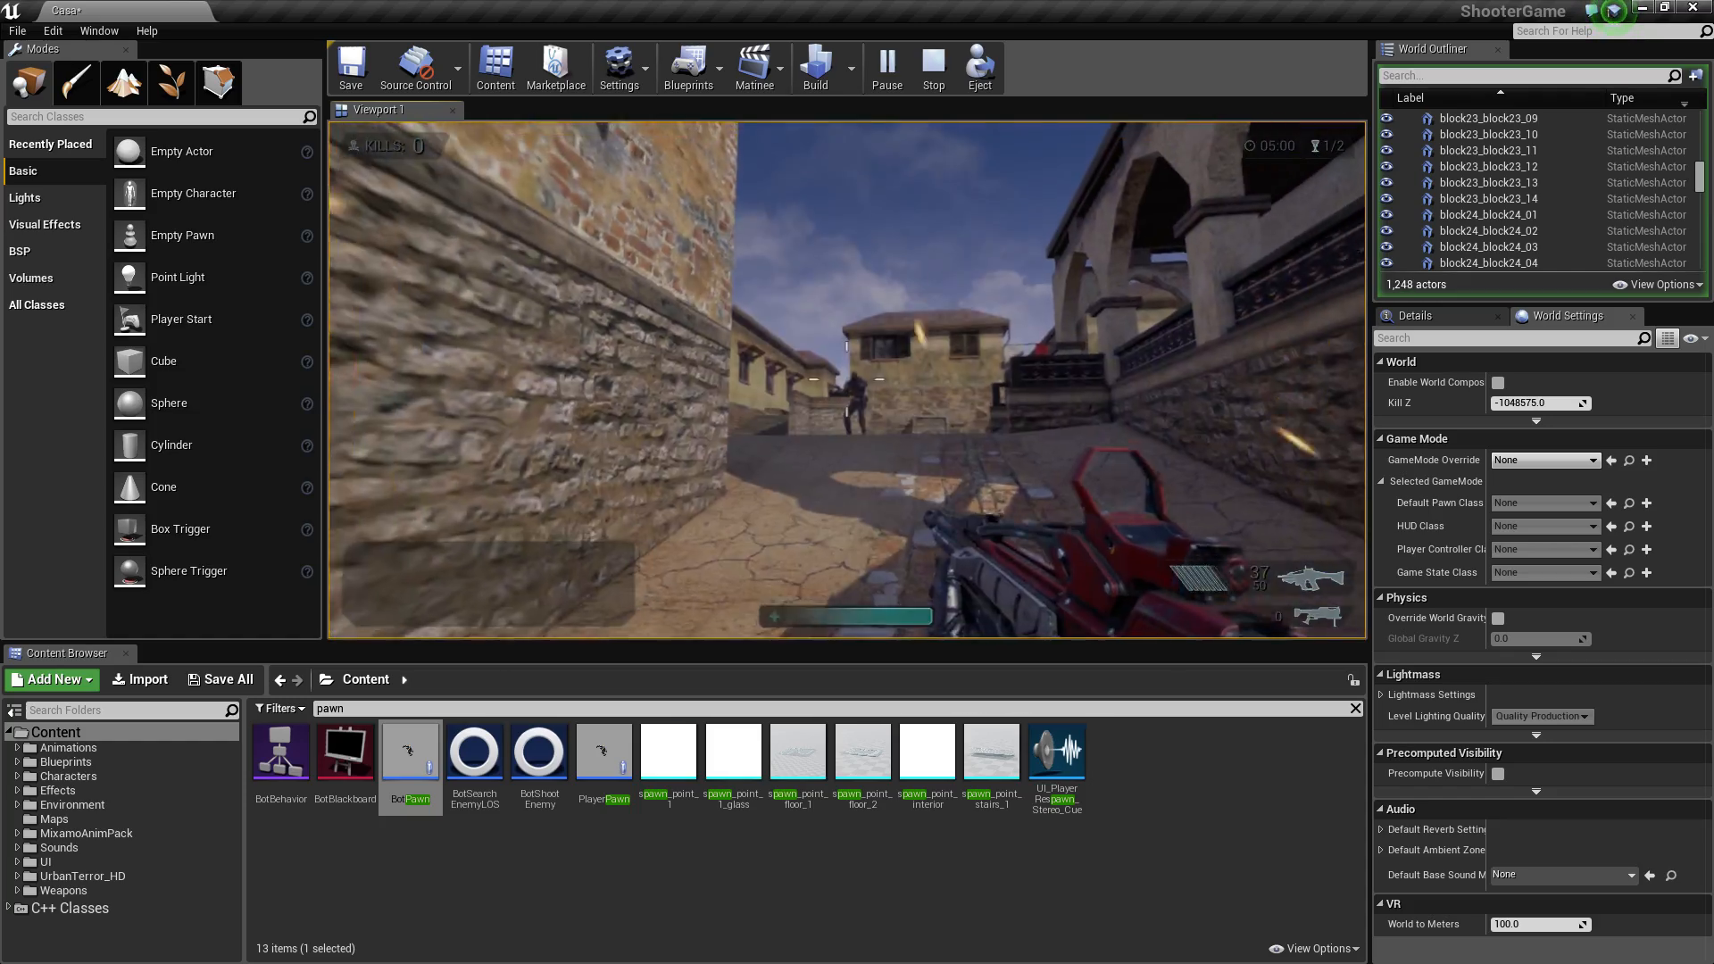
pyautogui.press('Escape')
pyautogui.press('f')
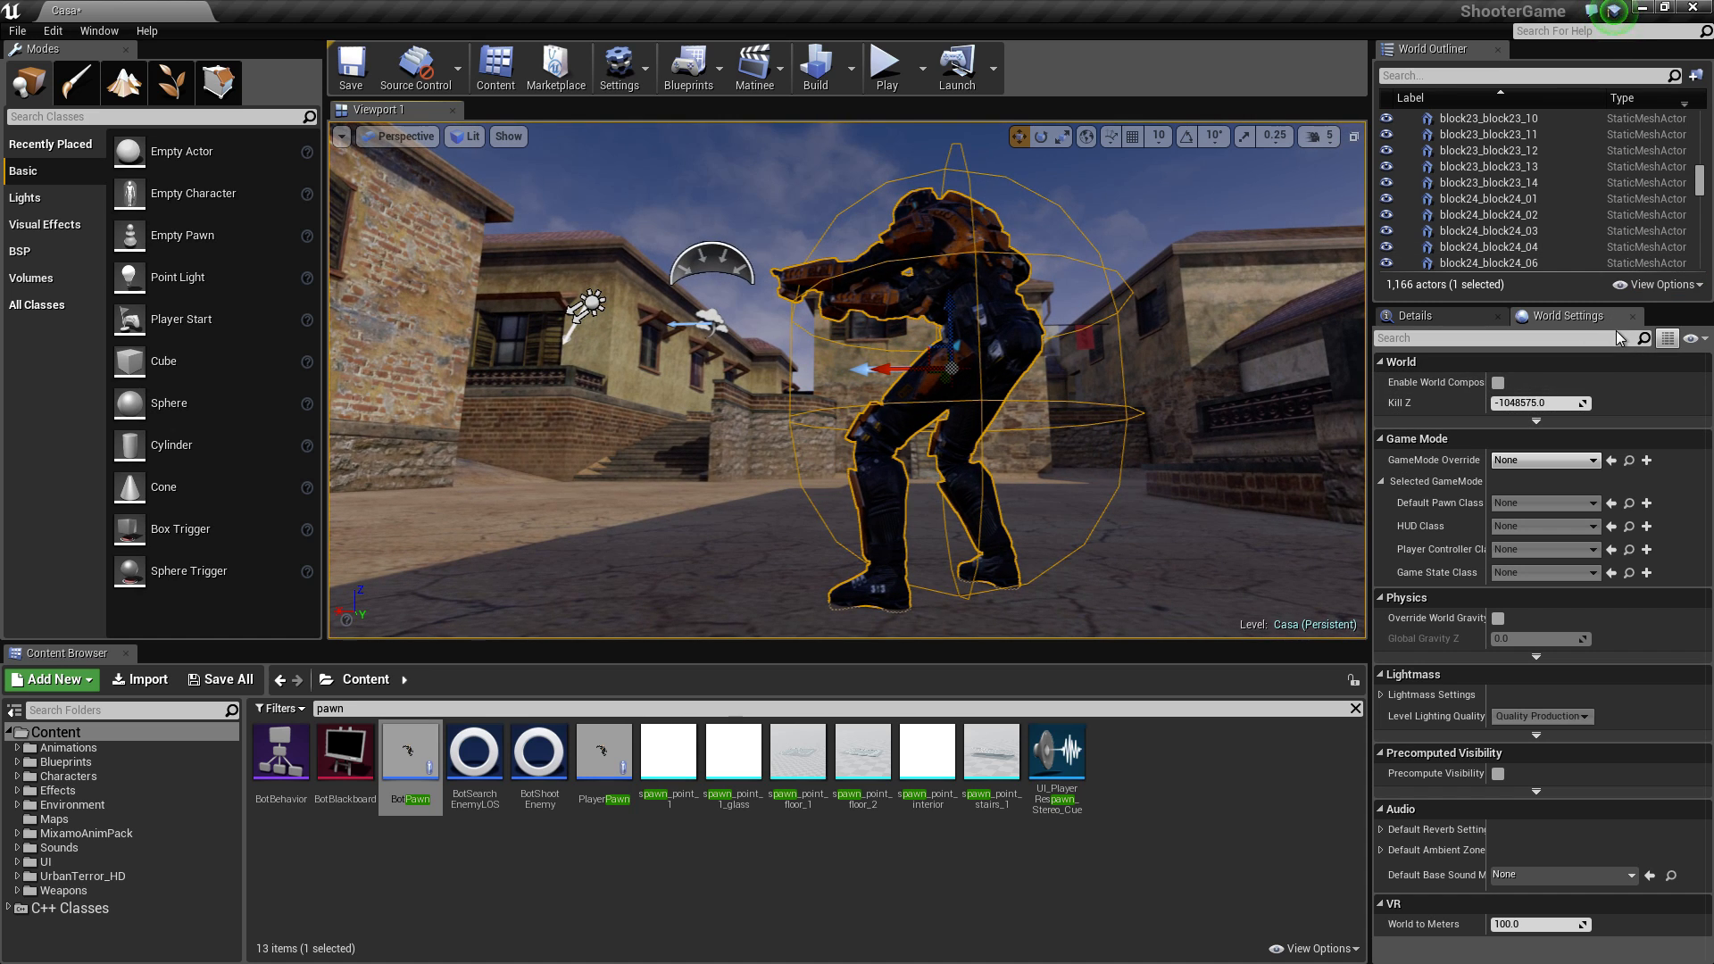
# Step: Delete the BotPawn from the courtyard
pyautogui.click(1575, 461)
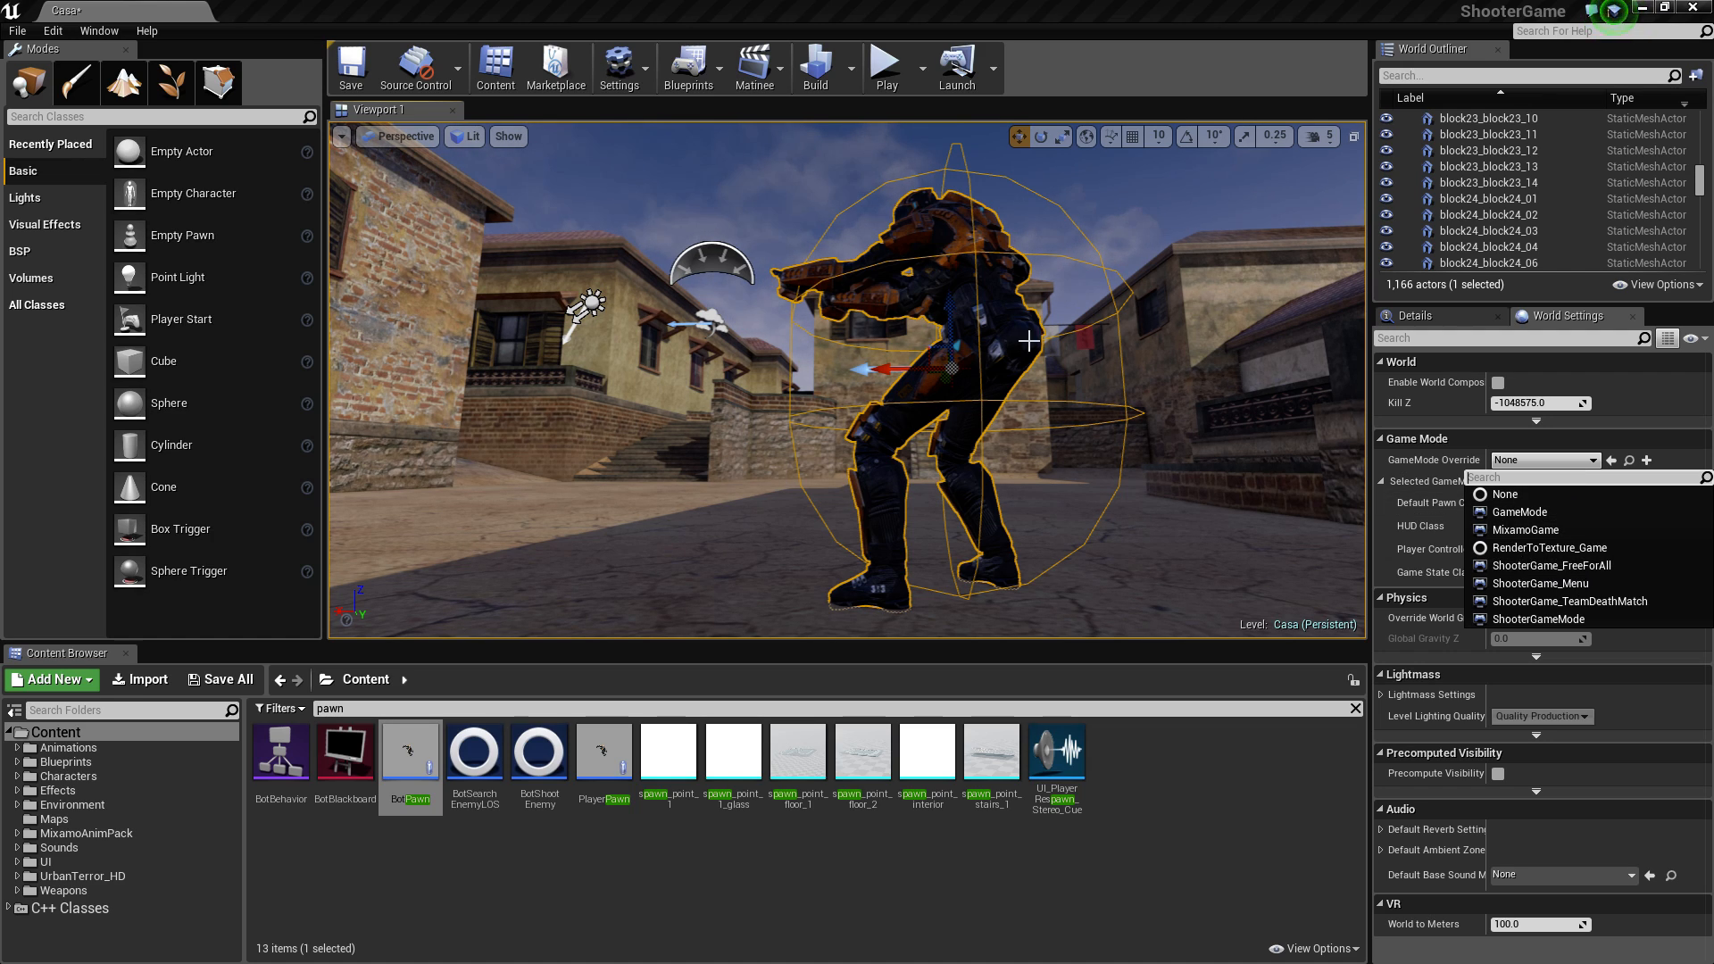
pyautogui.click(980, 329)
pyautogui.press('Delete')
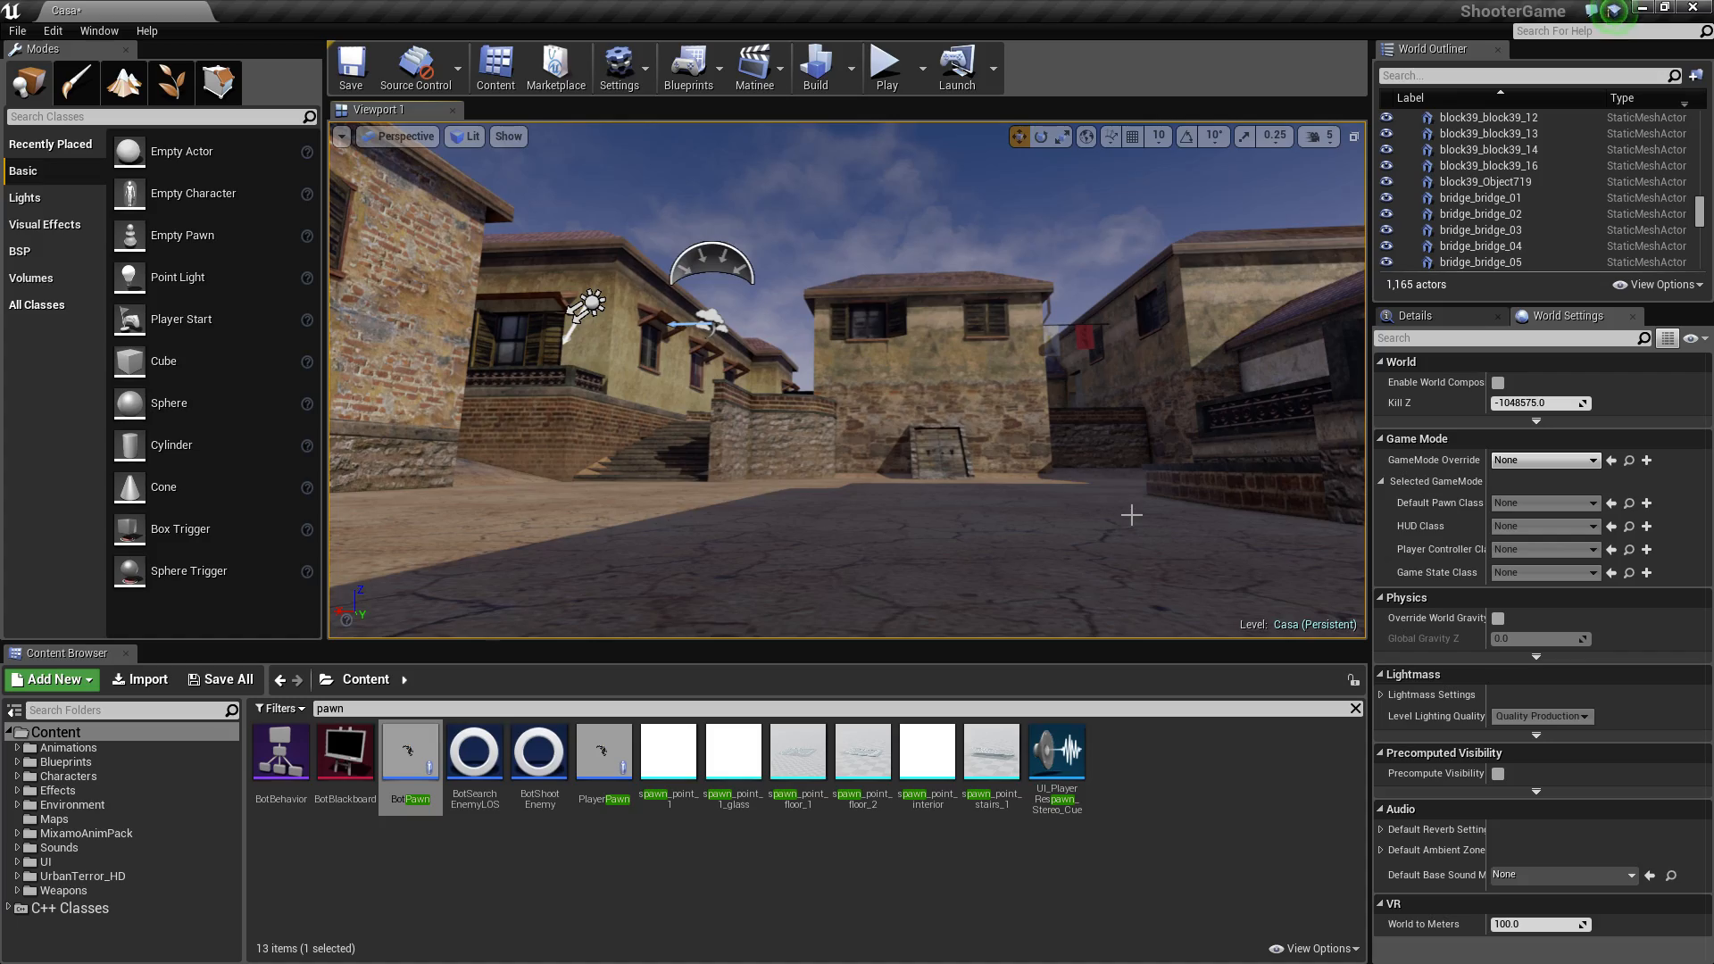
# Step: Examine the advanced World, Physics and Lightmass options in the level's World Settings
pyautogui.press('w')
pyautogui.moveTo(1131, 515)
pyautogui.mouseDown(button='right')
pyautogui.moveTo(991, 500)
pyautogui.moveTo(1131, 515)
pyautogui.mouseUp(button='right')
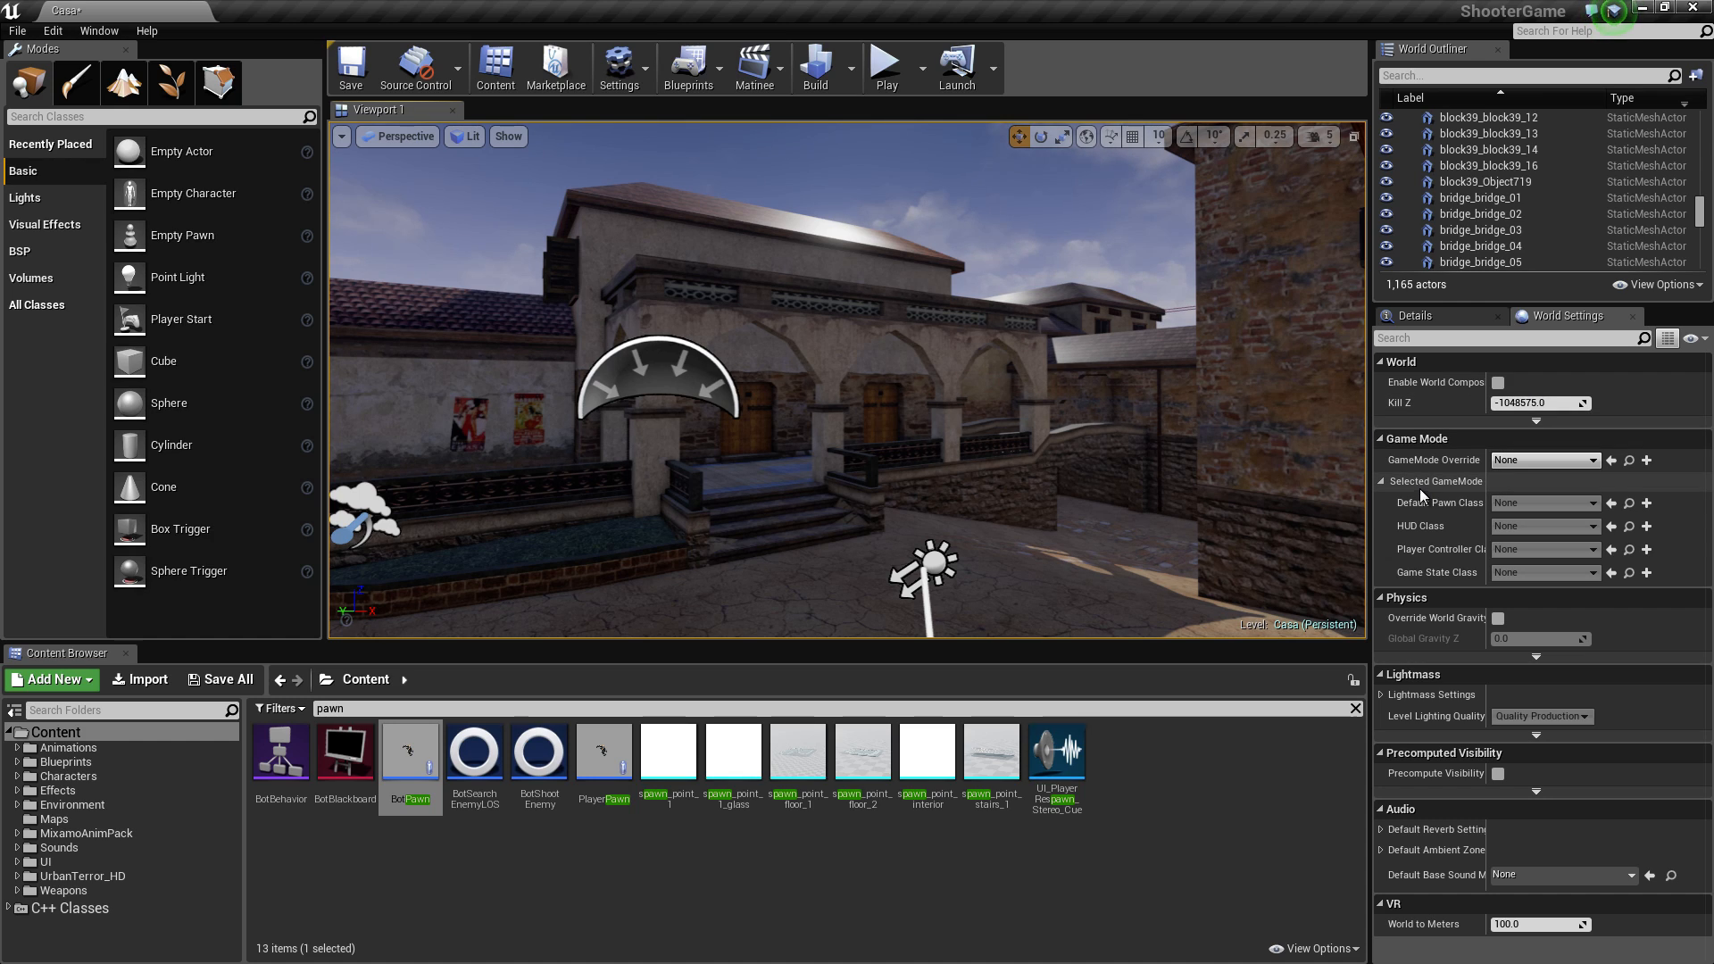
pyautogui.click(1381, 483)
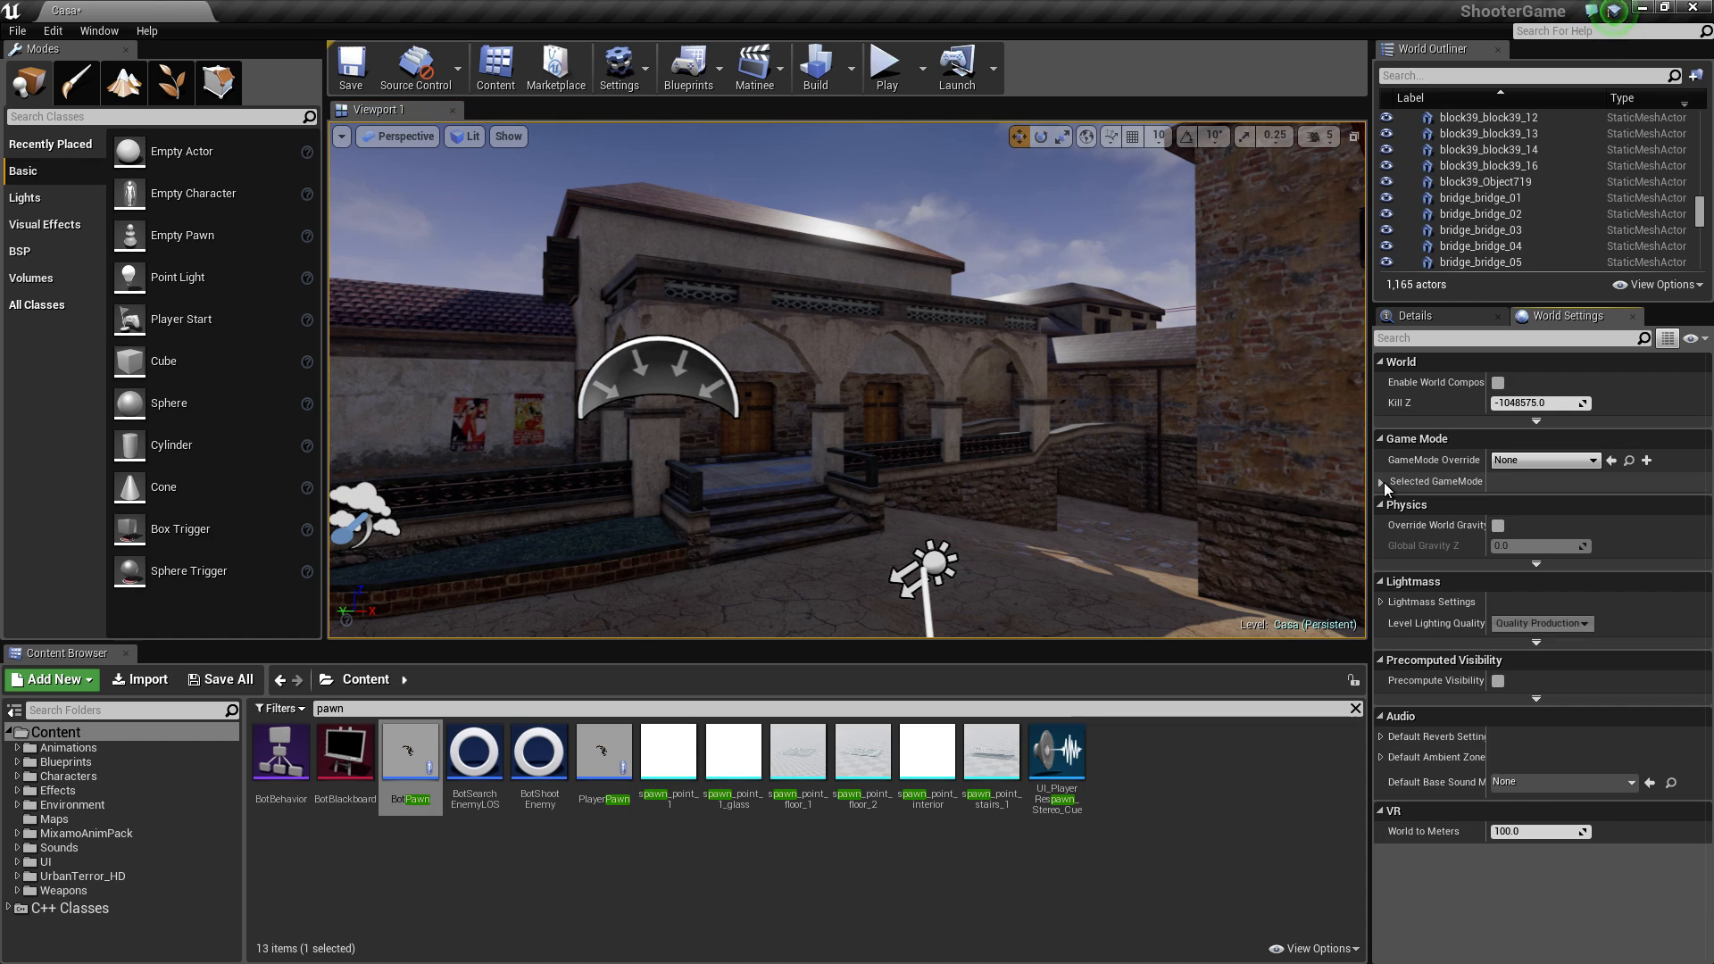
pyautogui.click(1381, 482)
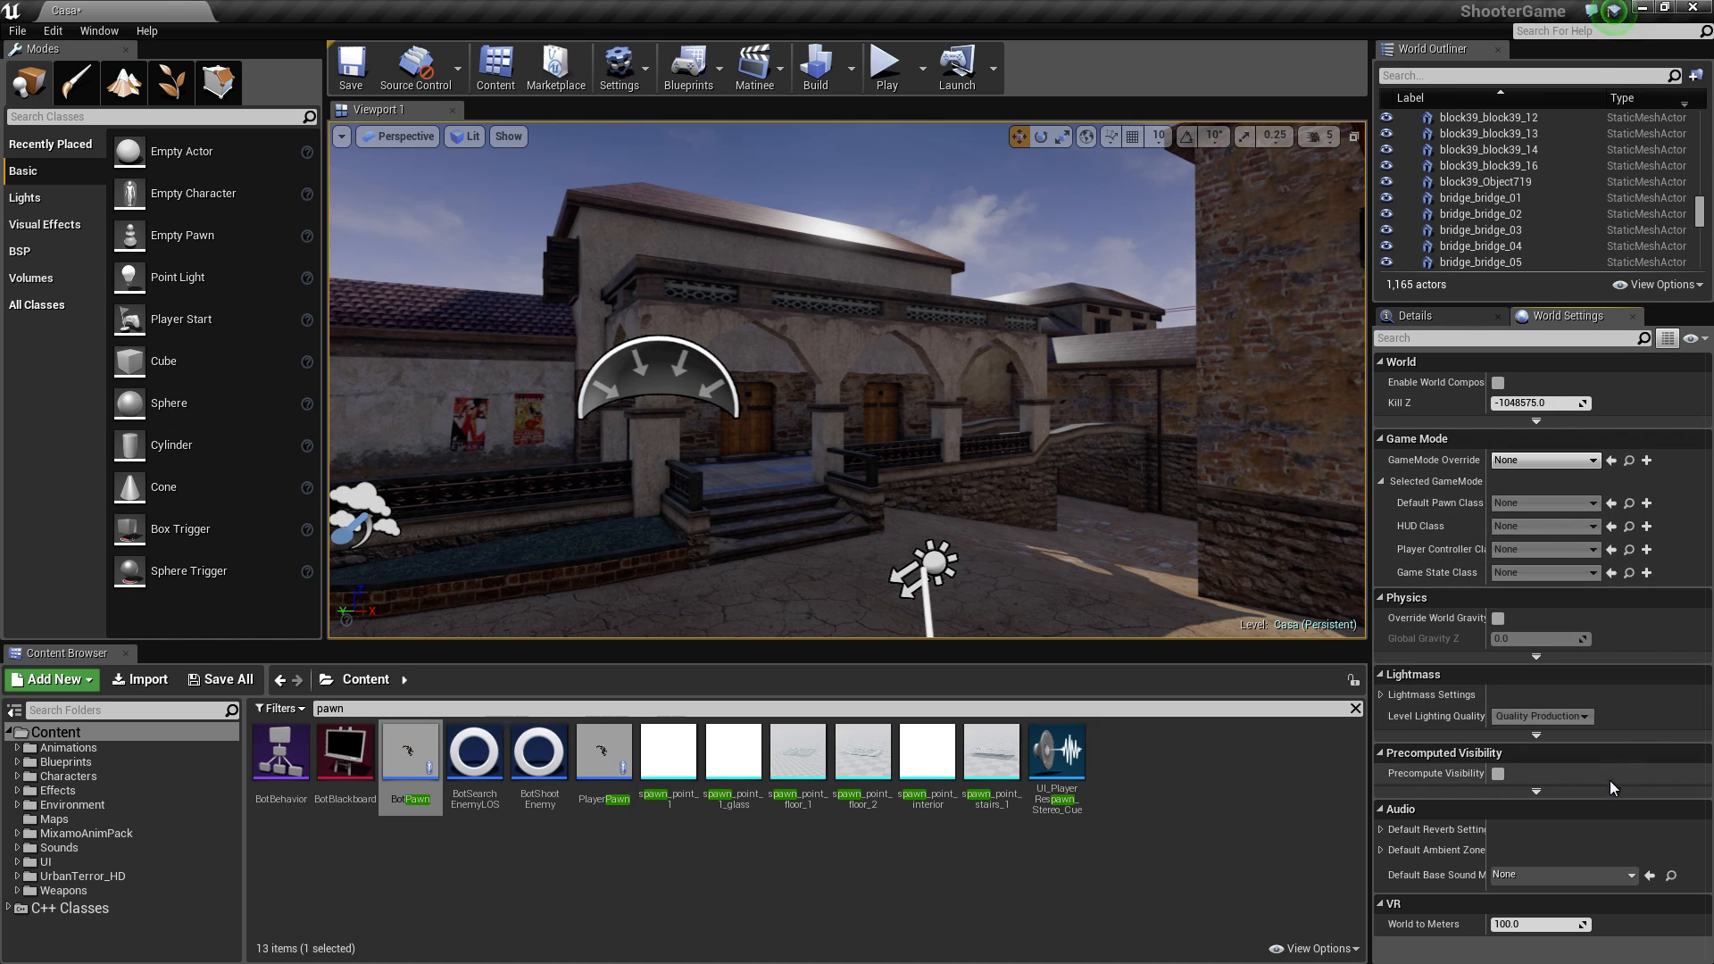
pyautogui.click(1550, 659)
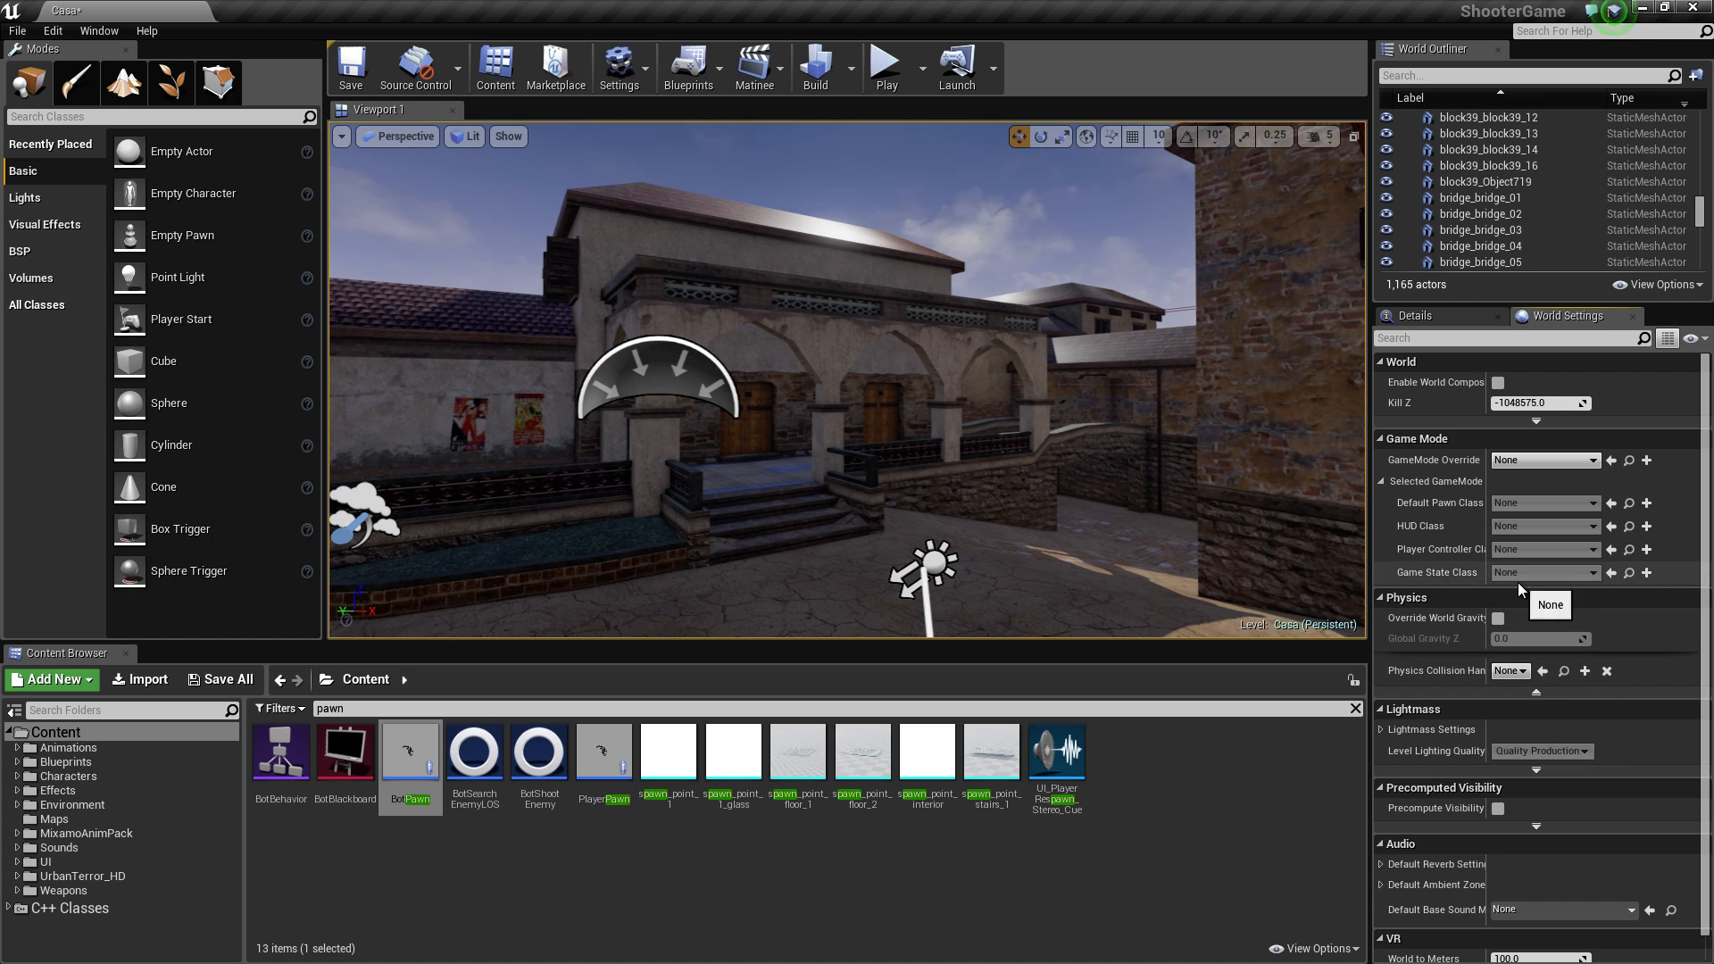
pyautogui.click(1532, 418)
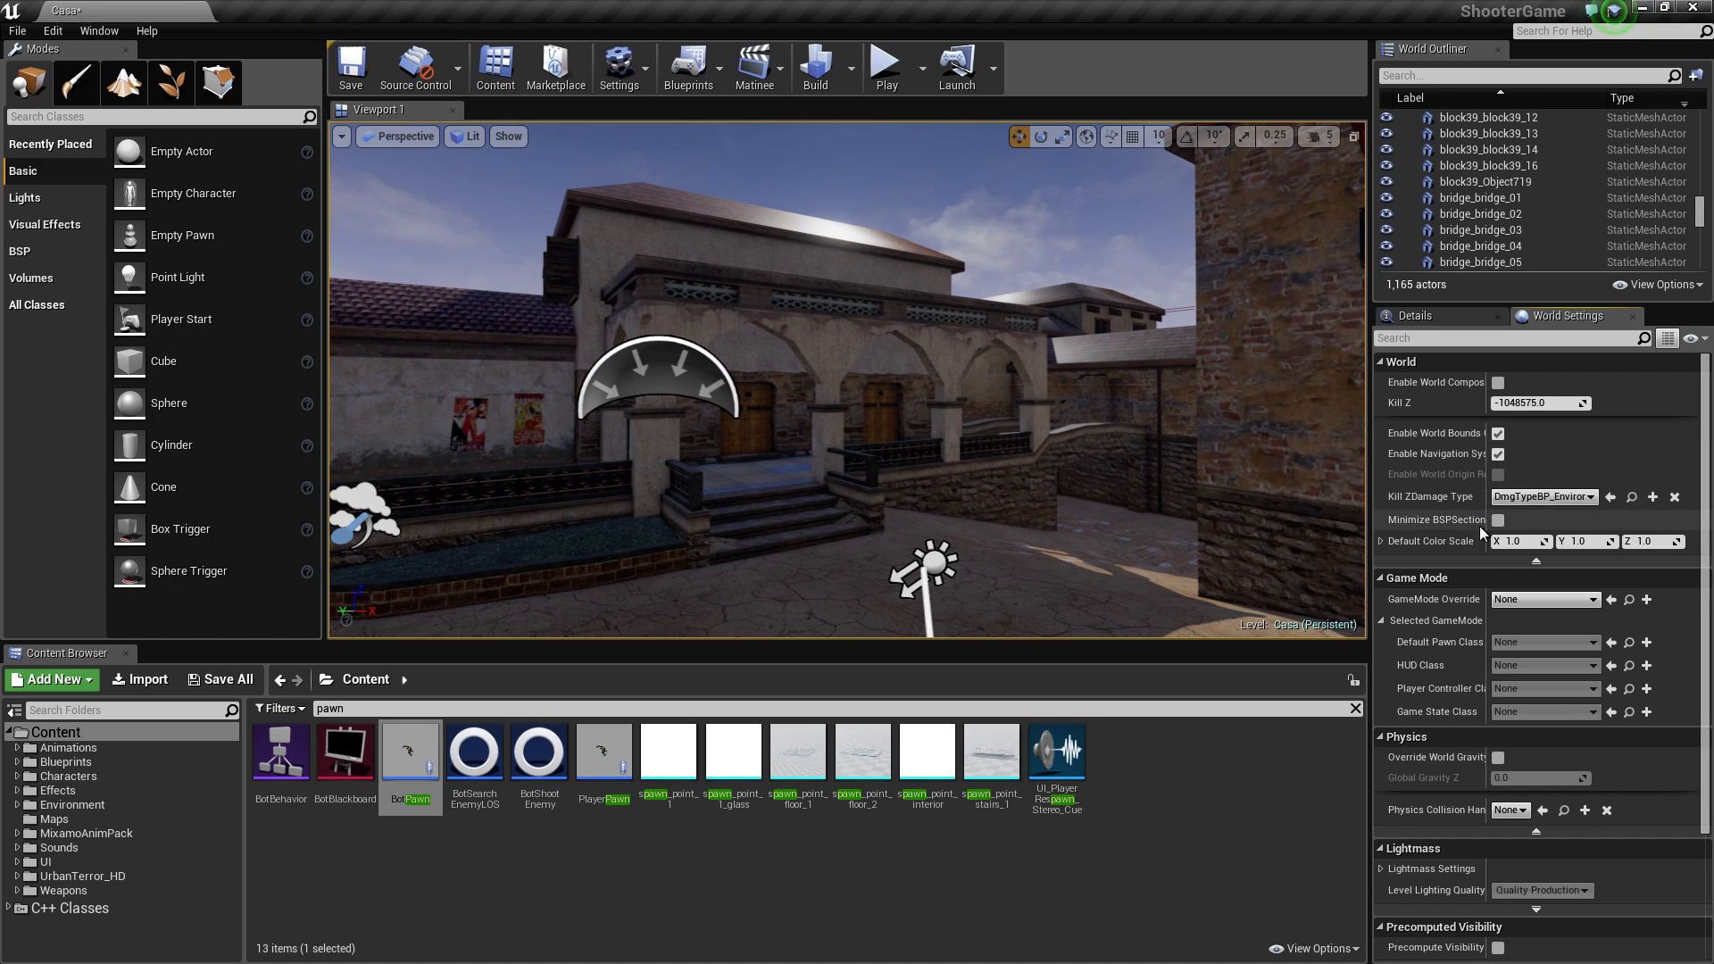
pyautogui.scroll(-2, 1534, 746)
pyautogui.scroll(-3, 1541, 741)
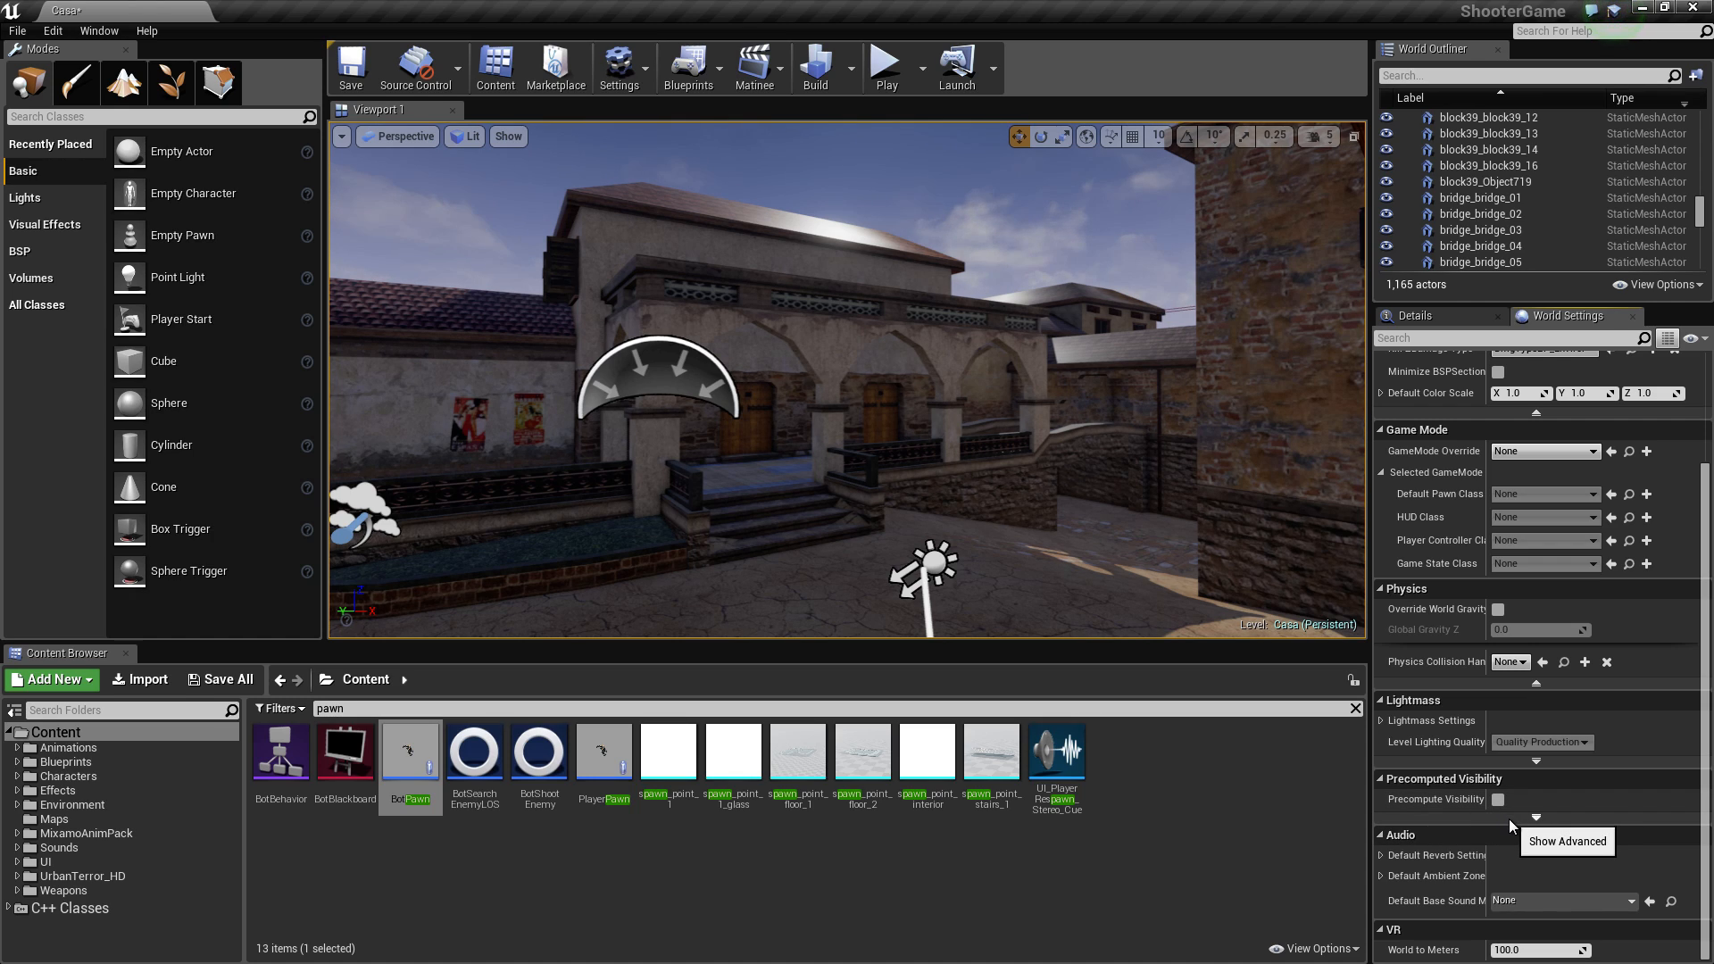
pyautogui.click(1529, 762)
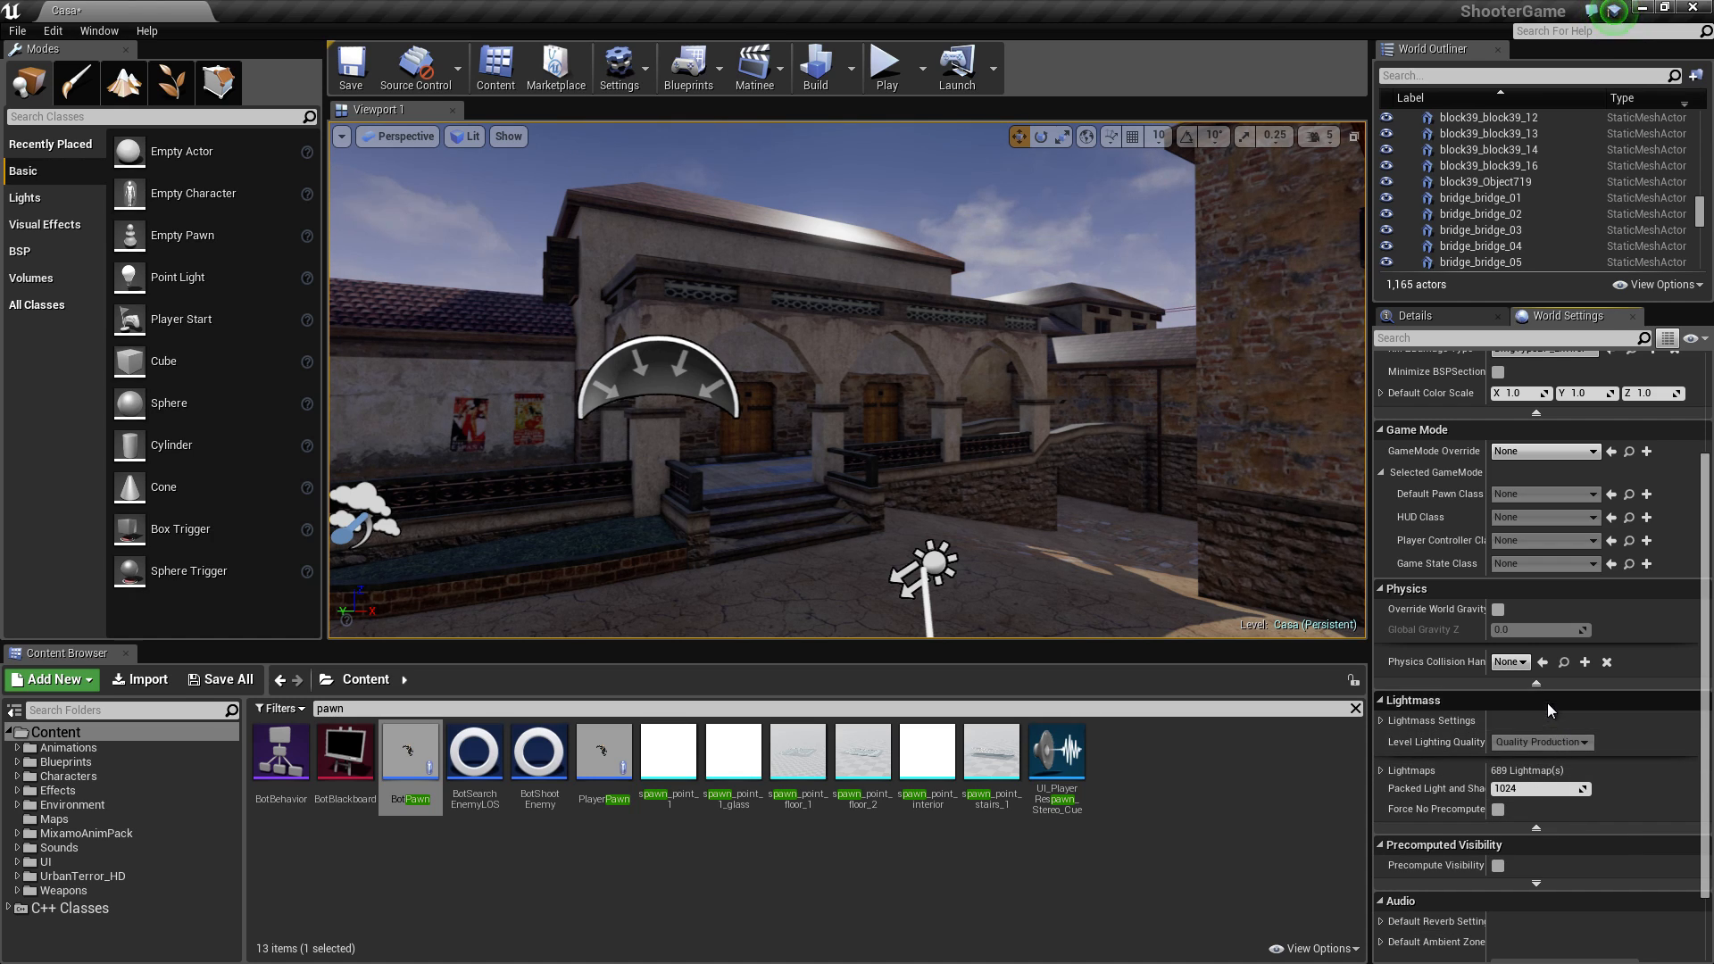
pyautogui.click(1540, 682)
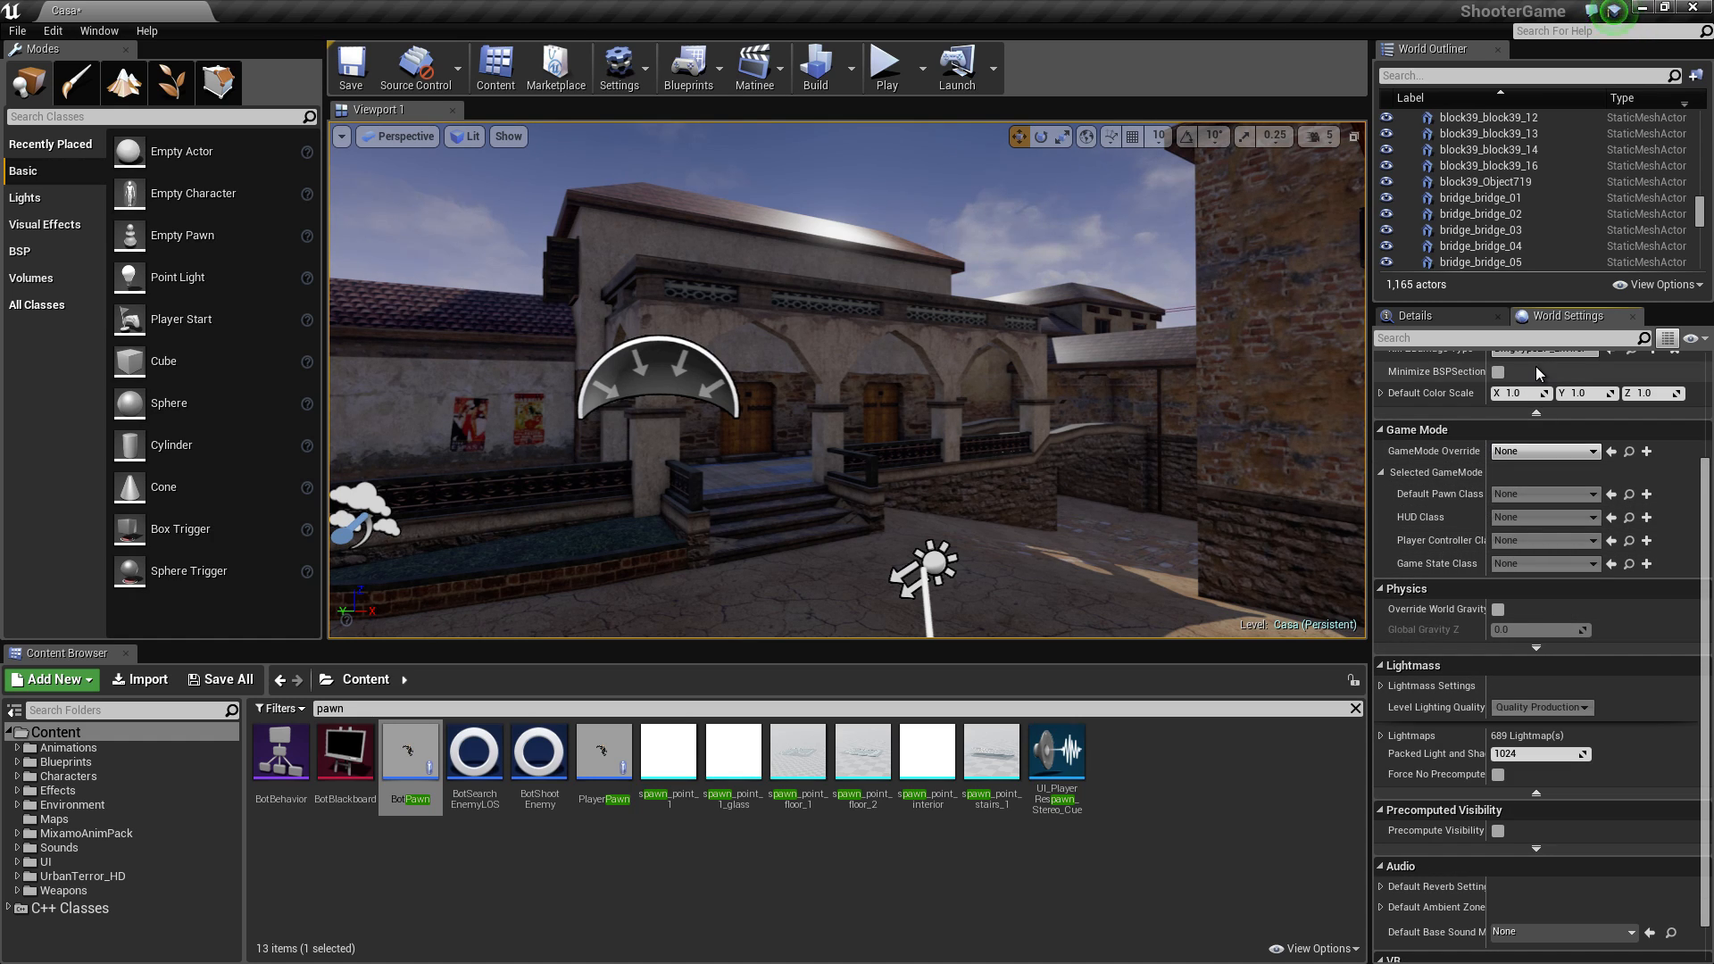
# Step: Enable Override World Gravity in the Physics settings and set Global Gravity Z to 10
pyautogui.moveTo(1313, 295)
pyautogui.mouseDown(button='right')
pyautogui.moveTo(1277, 286)
pyautogui.moveTo(1312, 295)
pyautogui.mouseUp(button='right')
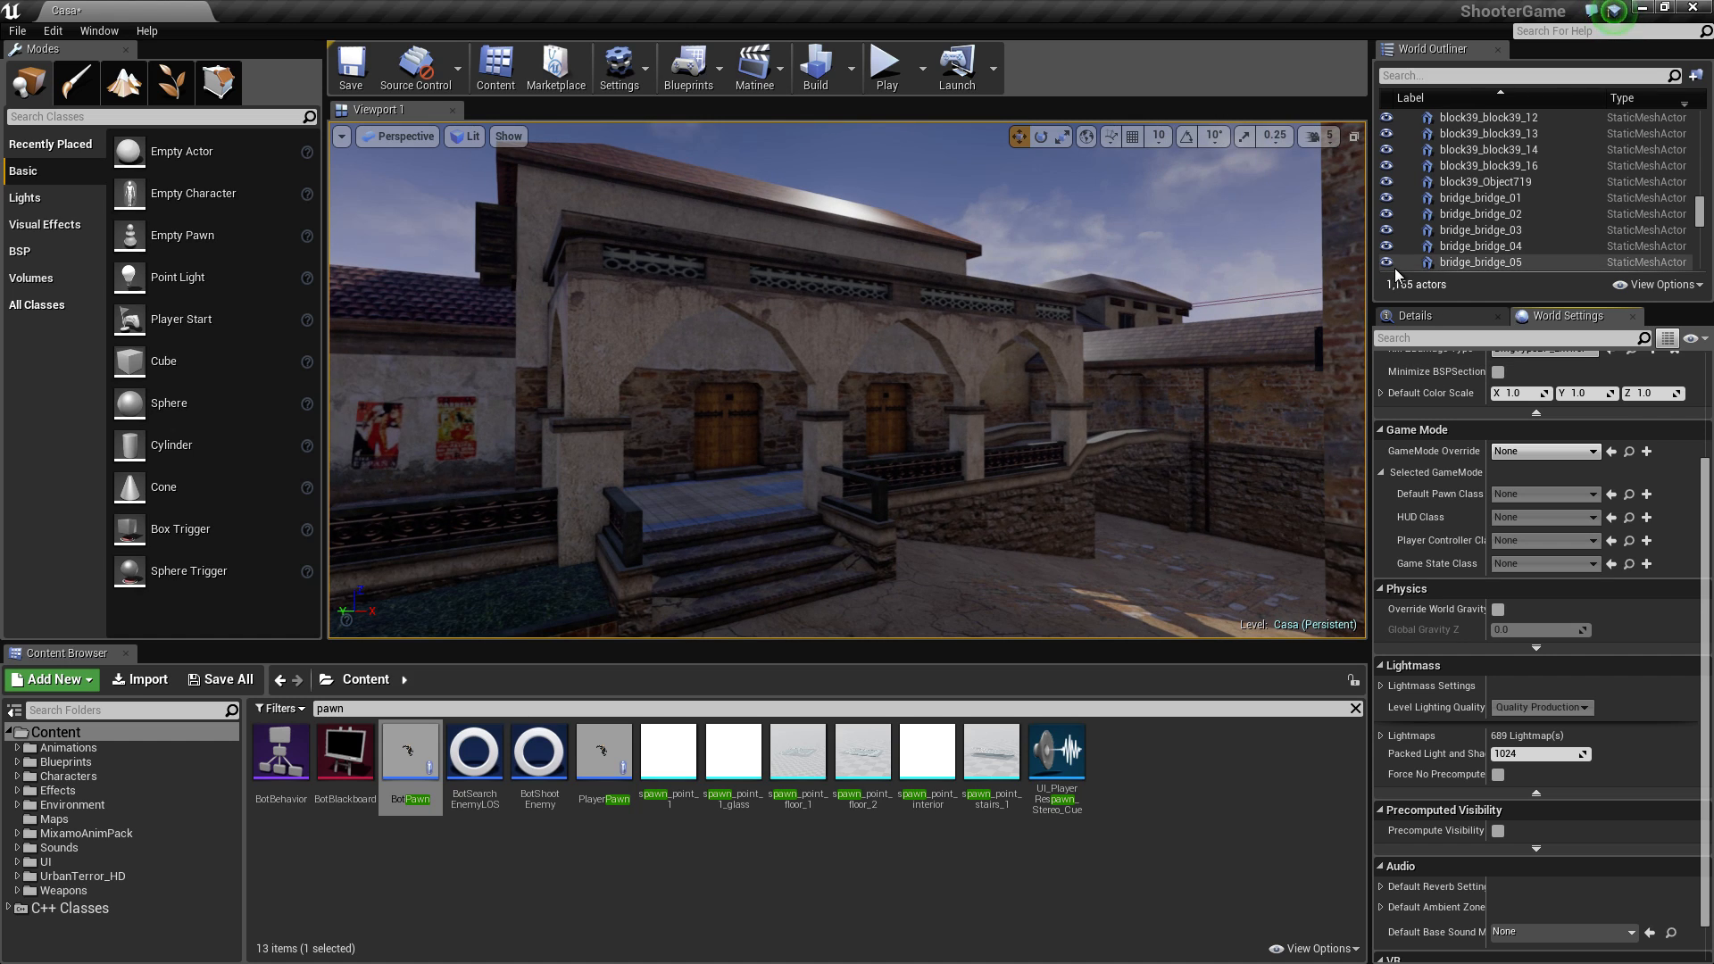
pyautogui.scroll(-3, 1395, 259)
pyautogui.scroll(-1, 1674, 618)
pyautogui.scroll(1, 1643, 610)
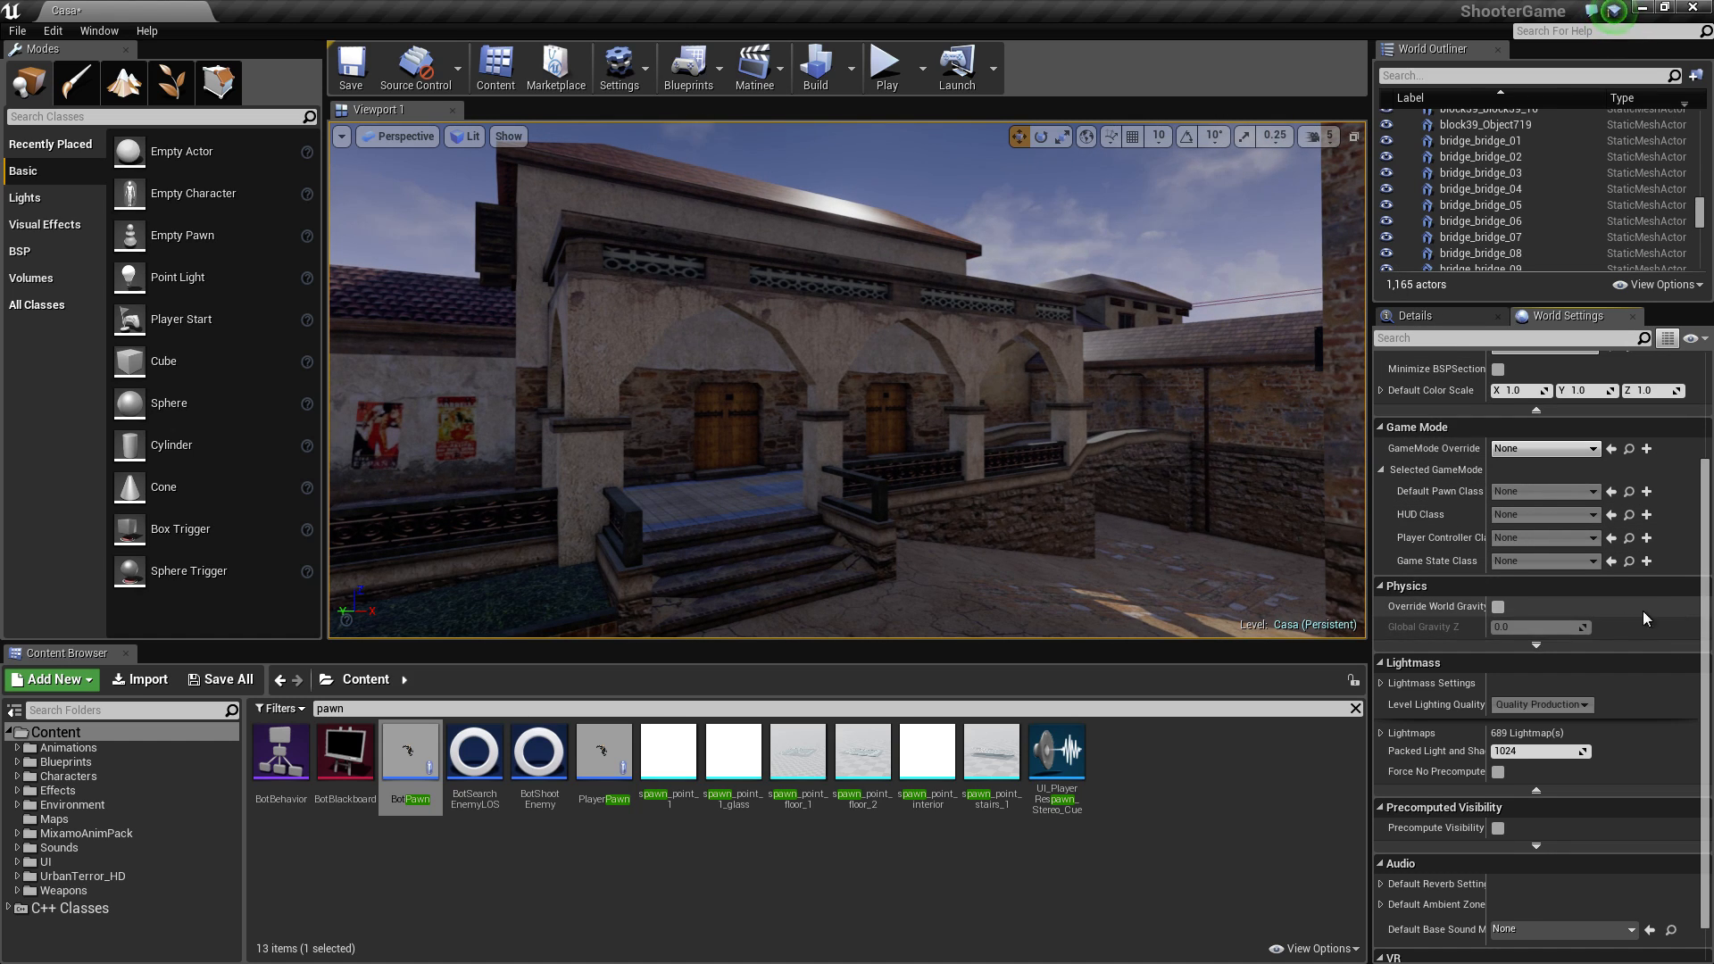
pyautogui.click(1498, 608)
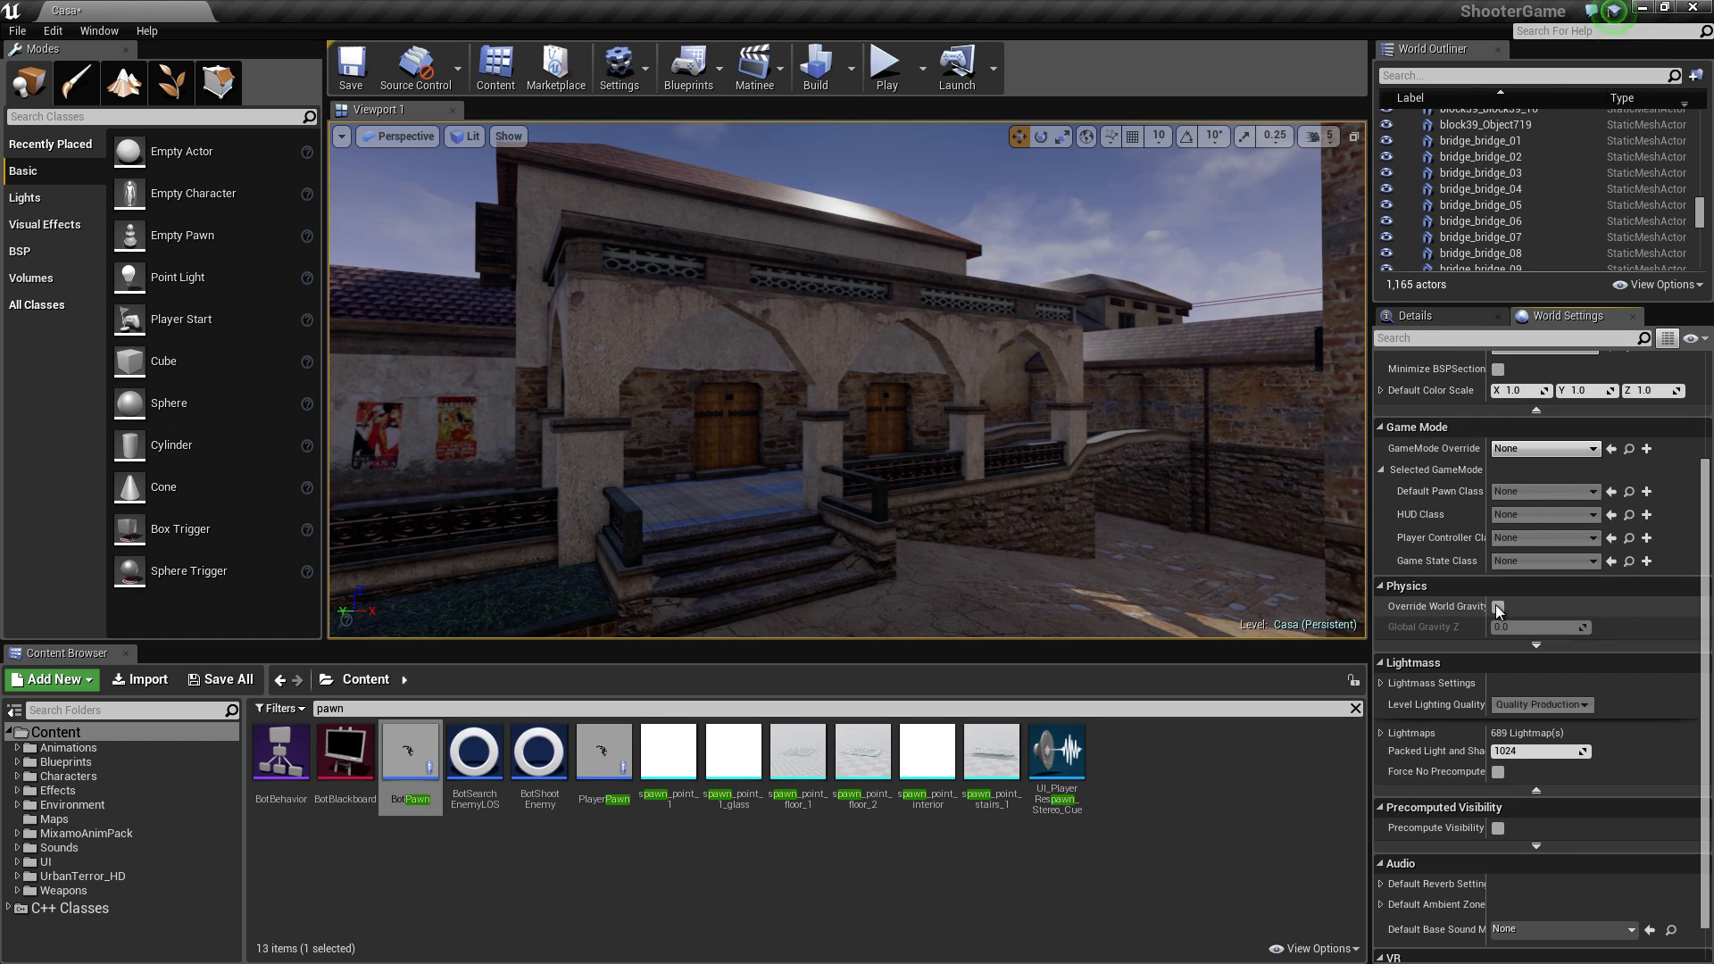
pyautogui.click(1500, 627)
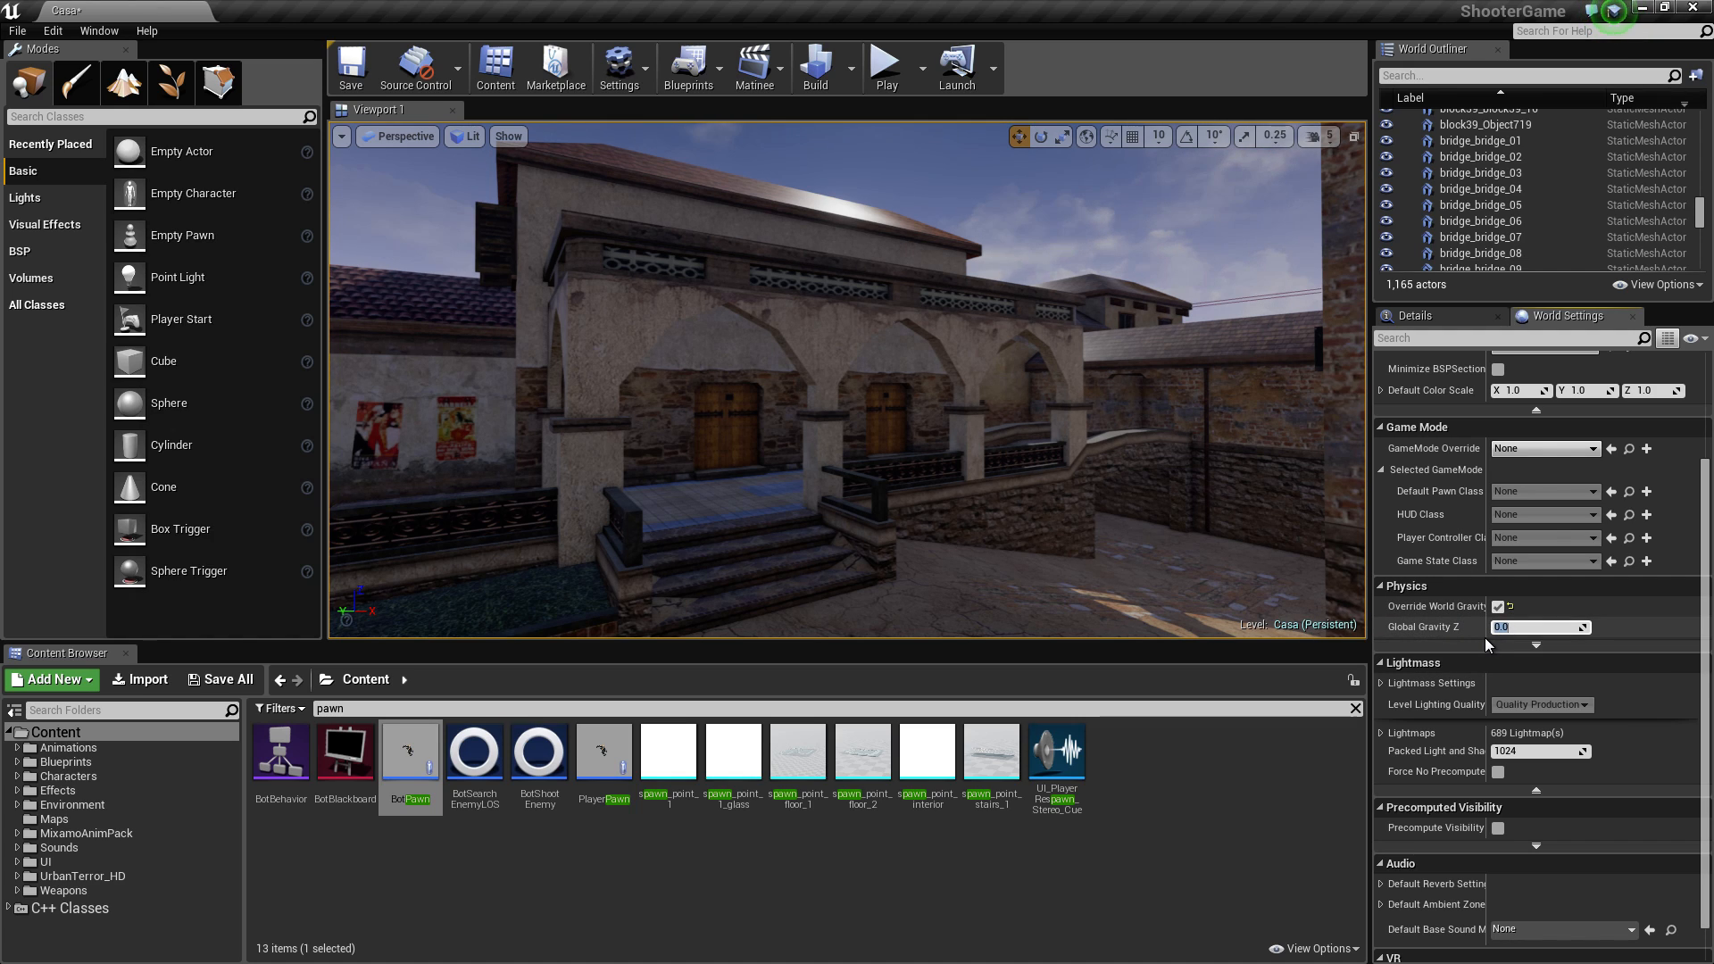
pyautogui.write('10')
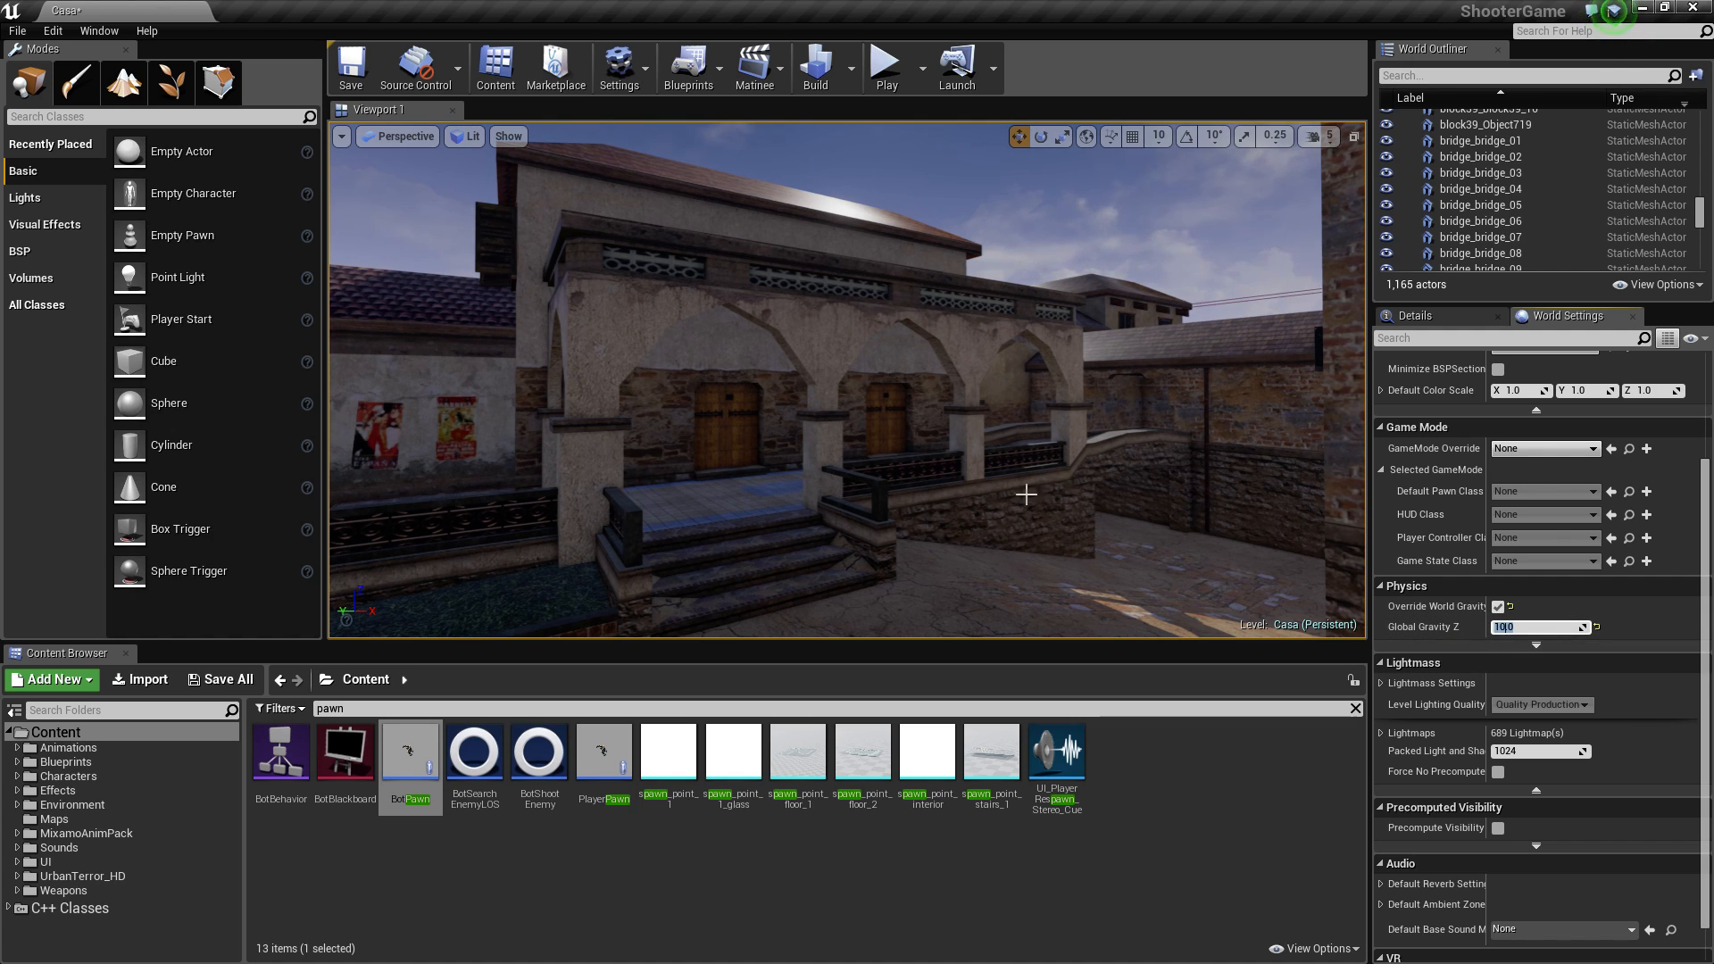
# Step: Play-test the level with the overridden gravity as the first-person shooter character and end the session
pyautogui.click(911, 291)
pyautogui.click(885, 67)
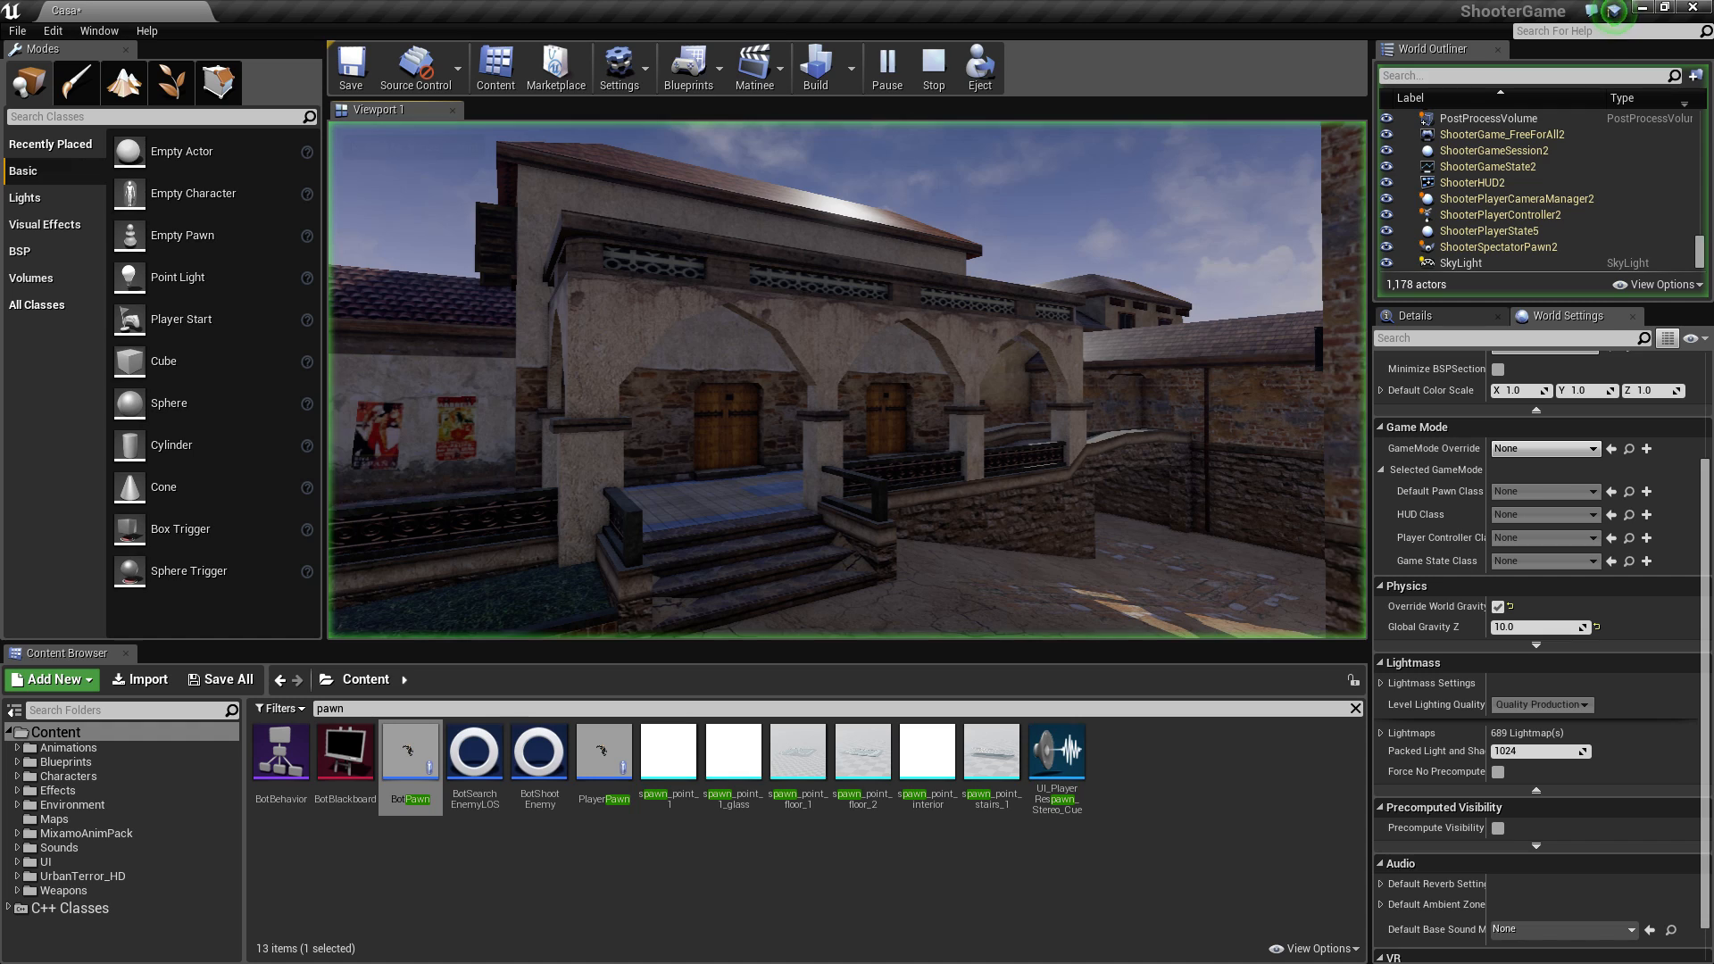
pyautogui.click(846, 380)
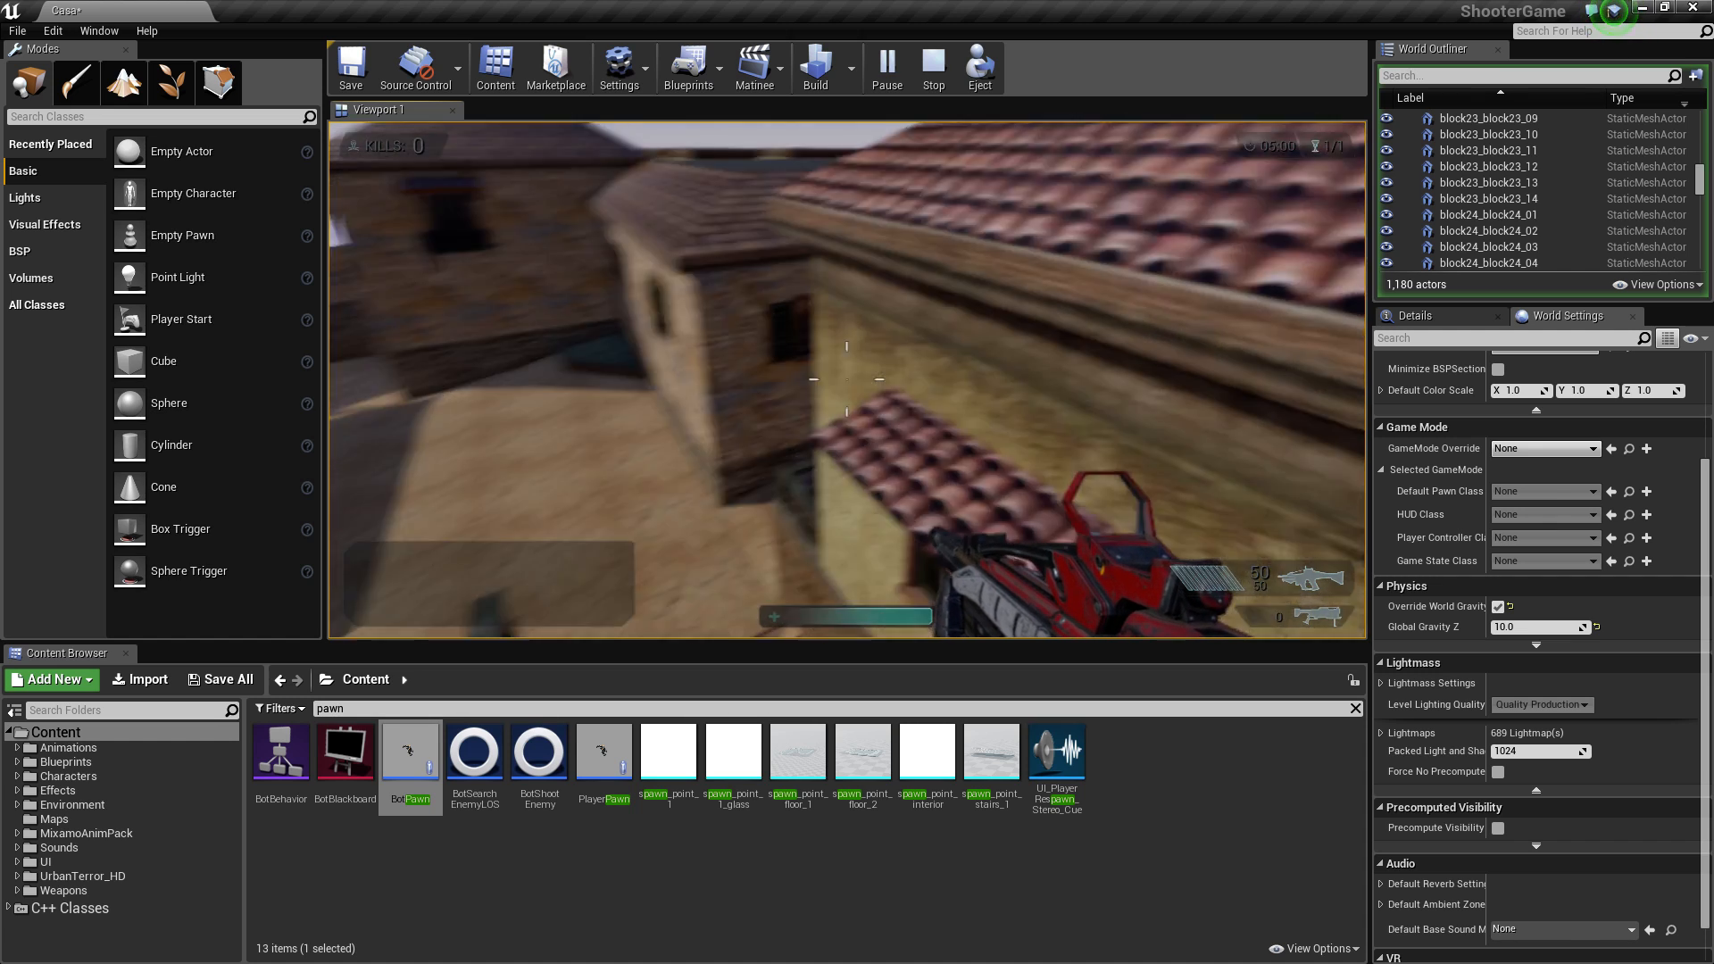
pyautogui.press('Escape')
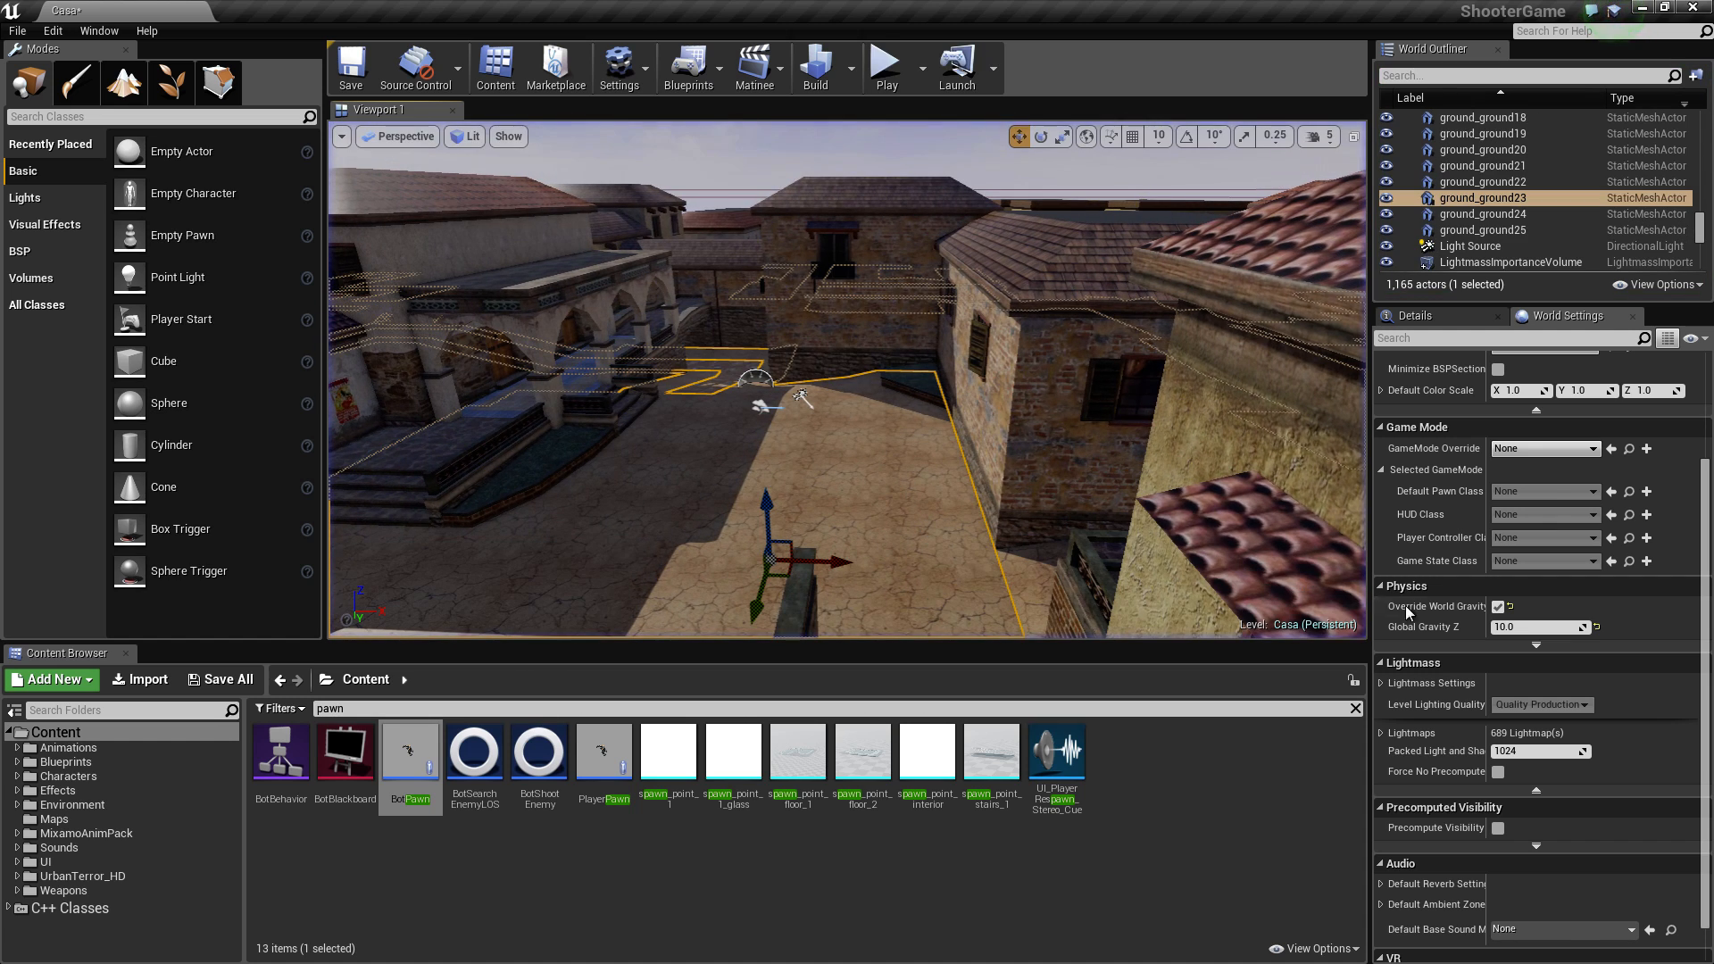
# Step: Reset Global Gravity Z to its default of 0.0, play-test the level again, and end the session
pyautogui.click(1597, 628)
pyautogui.moveTo(815, 268); pyautogui.dragTo(815, 125, button='right')
pyautogui.click(887, 72)
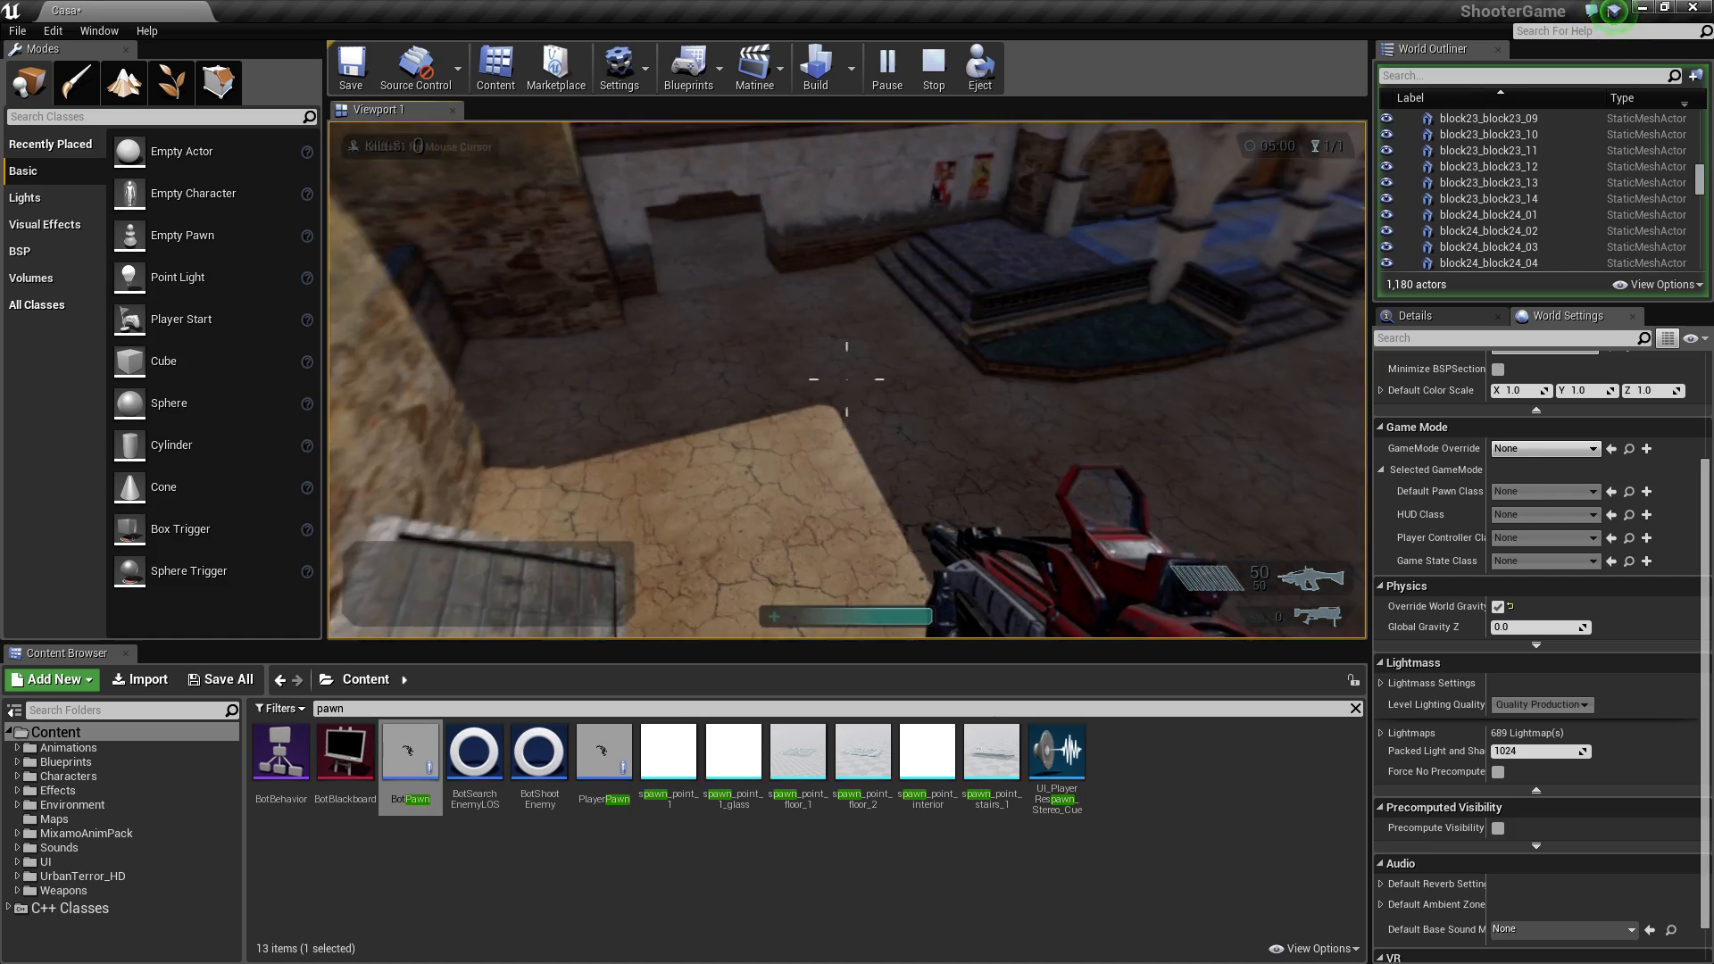
pyautogui.press('Escape')
pyautogui.scroll(5, 983, 238)
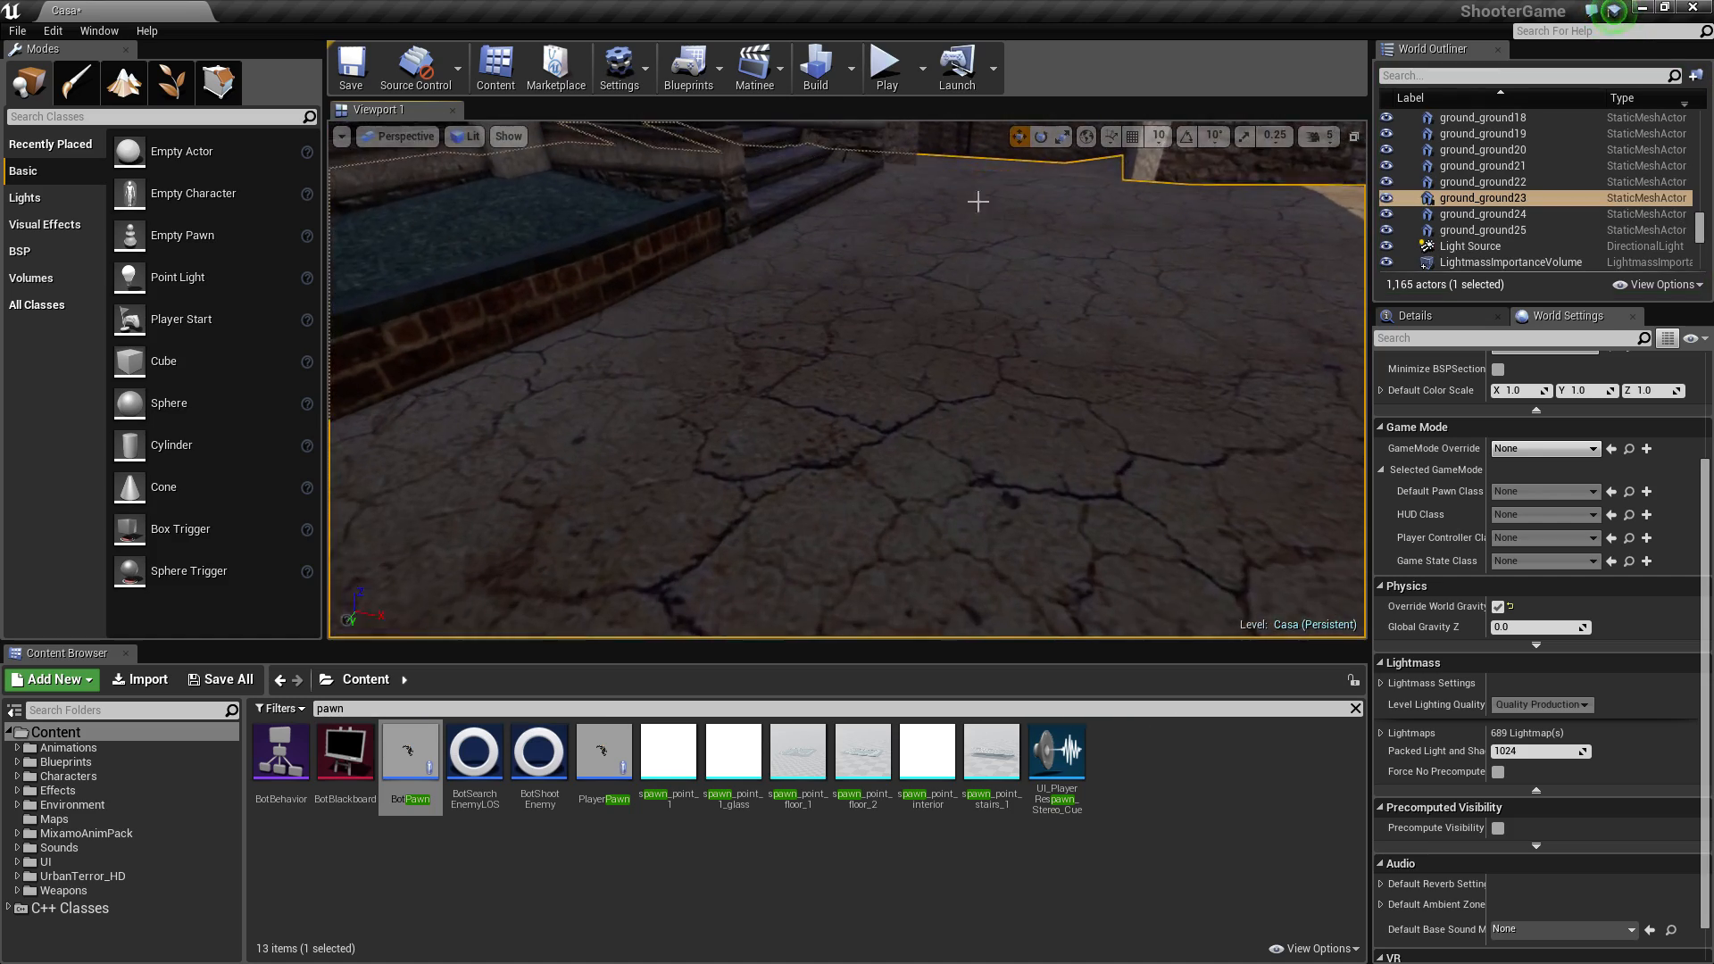
# Step: Play-test the Casa level by walking through the courtyard and firing the rifle, and end the session
pyautogui.click(892, 75)
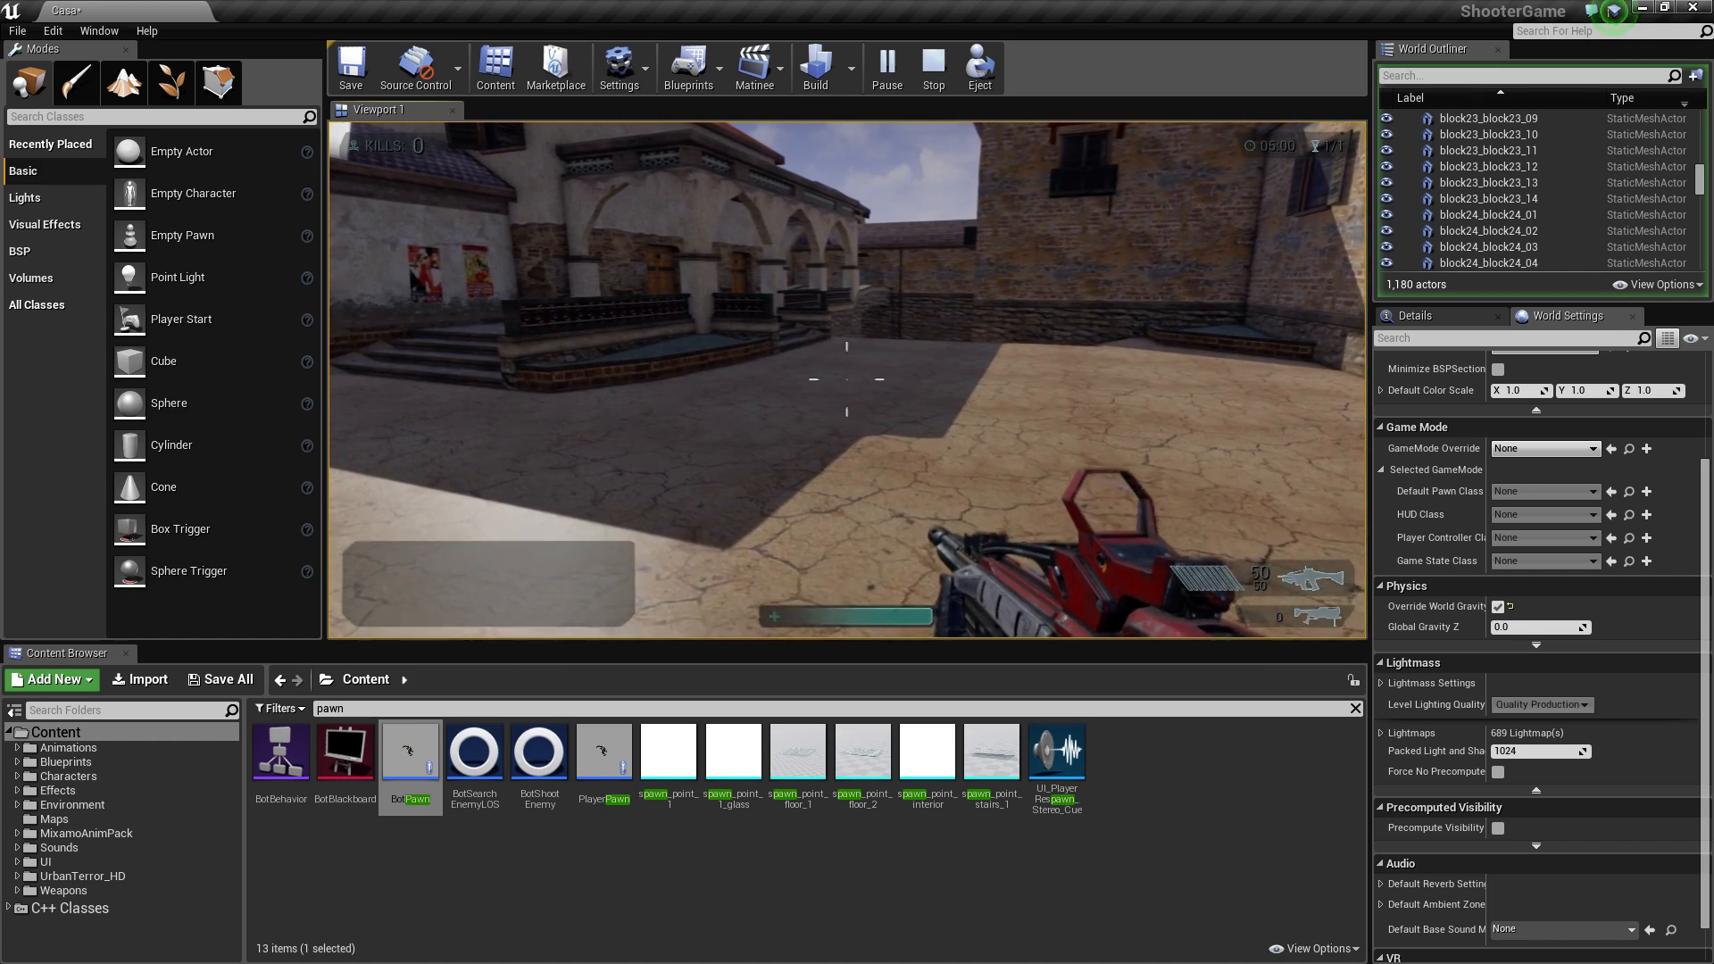
pyautogui.press('w')
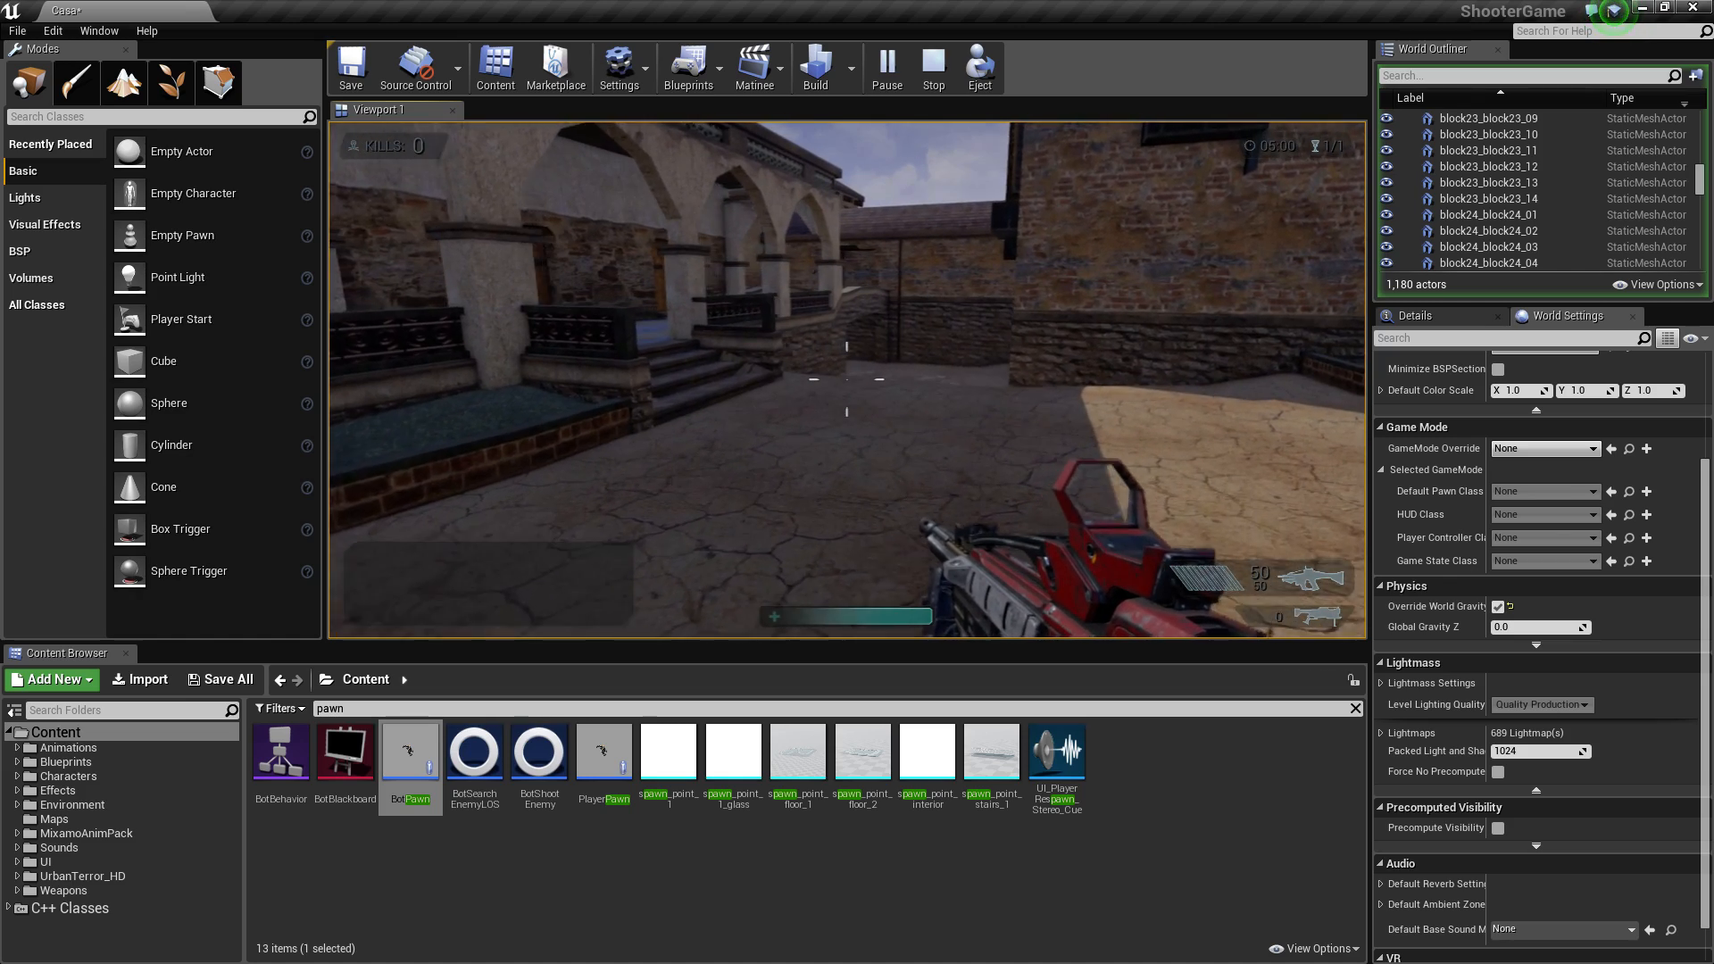
pyautogui.click(846, 379)
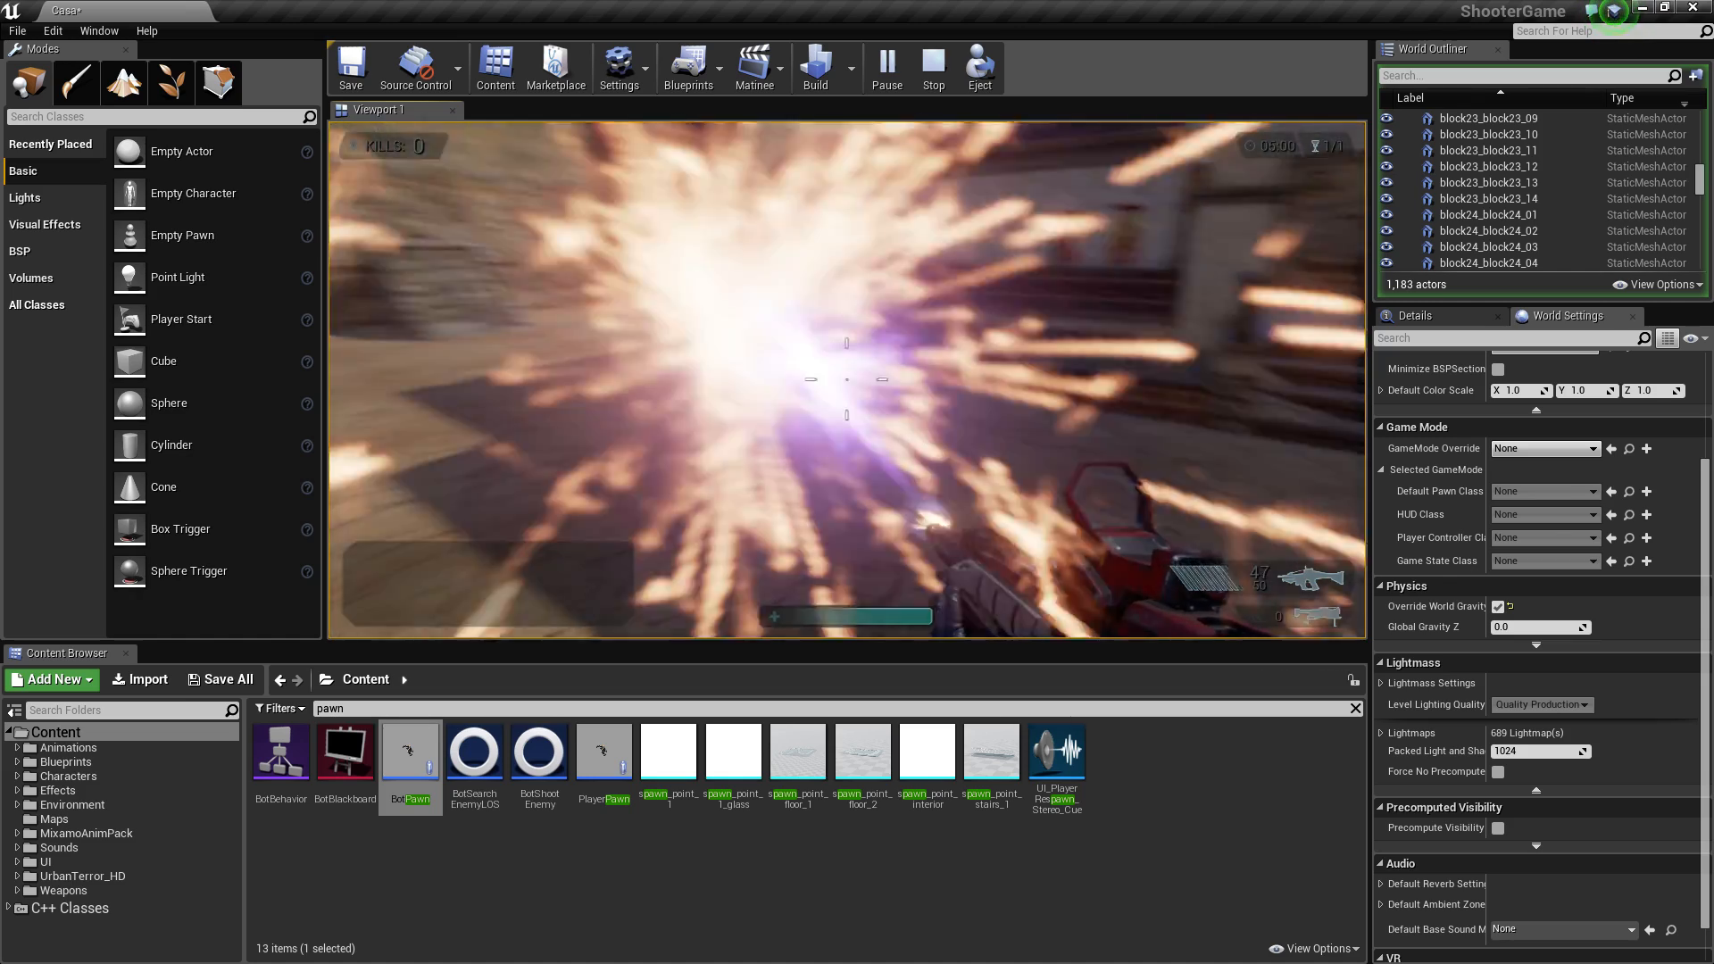
pyautogui.press('Escape')
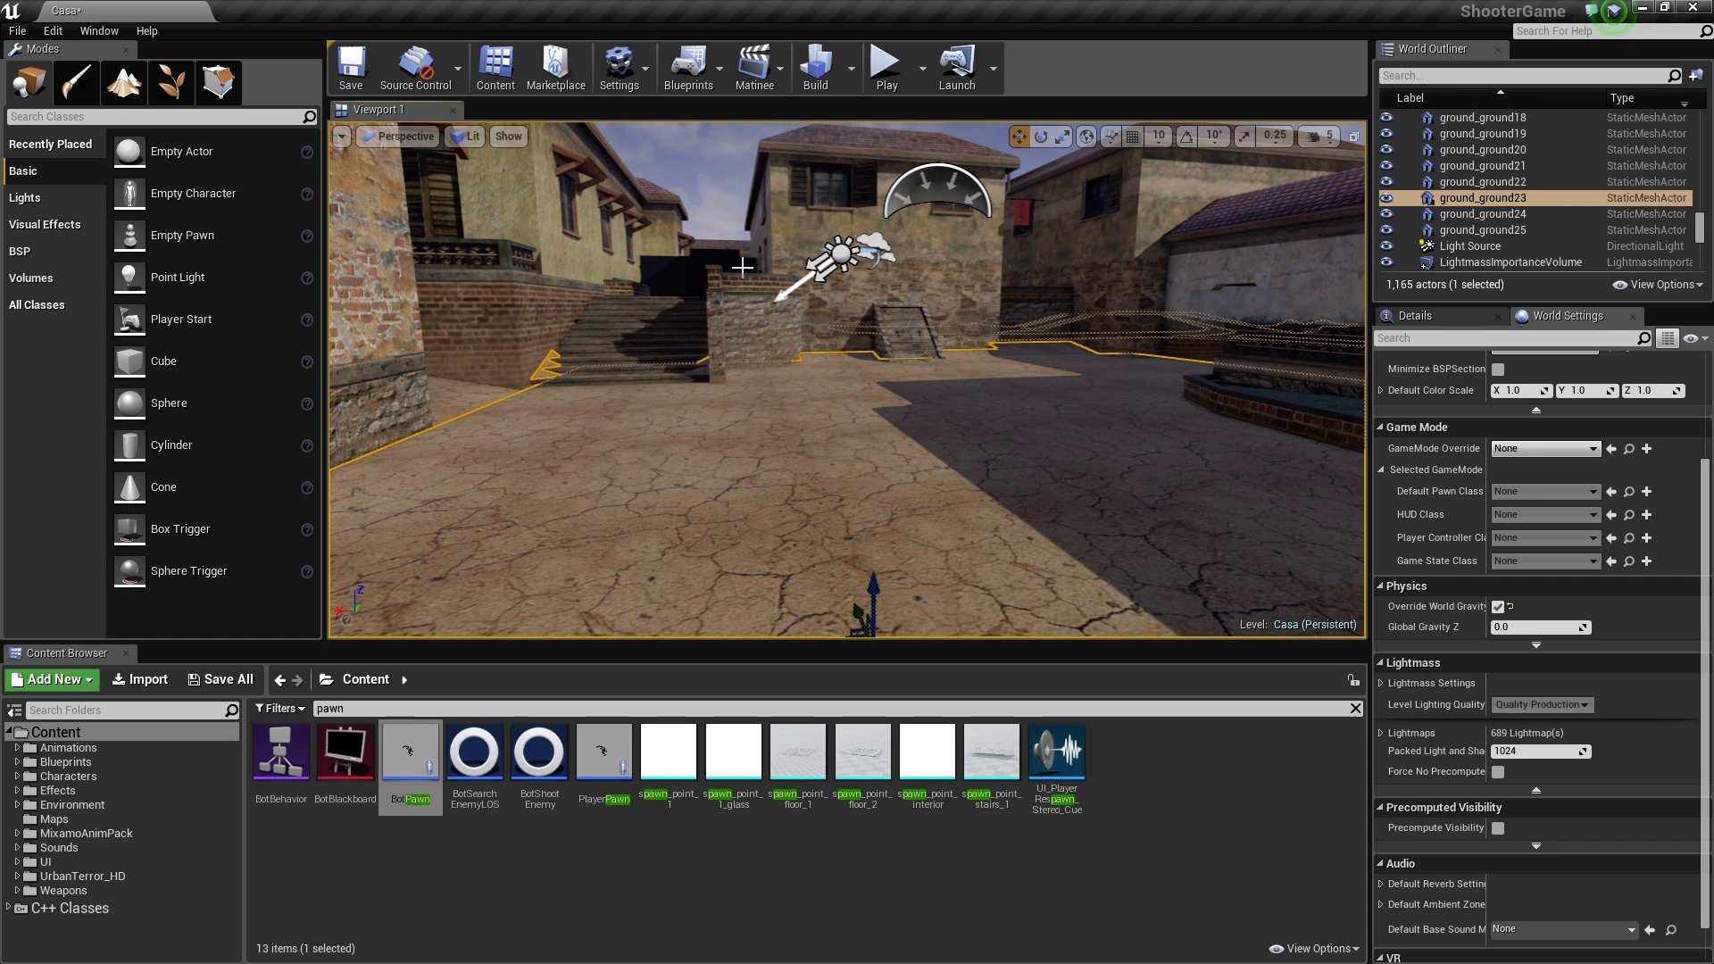
# Step: Deselect the ground_ground23 mesh so that no actor is selected in the level
pyautogui.moveTo(1022, 383)
pyautogui.mouseDown(button='right')
pyautogui.moveTo(1018, 321)
pyautogui.moveTo(1057, 332)
pyautogui.moveTo(1019, 392)
pyautogui.mouseUp(button='right')
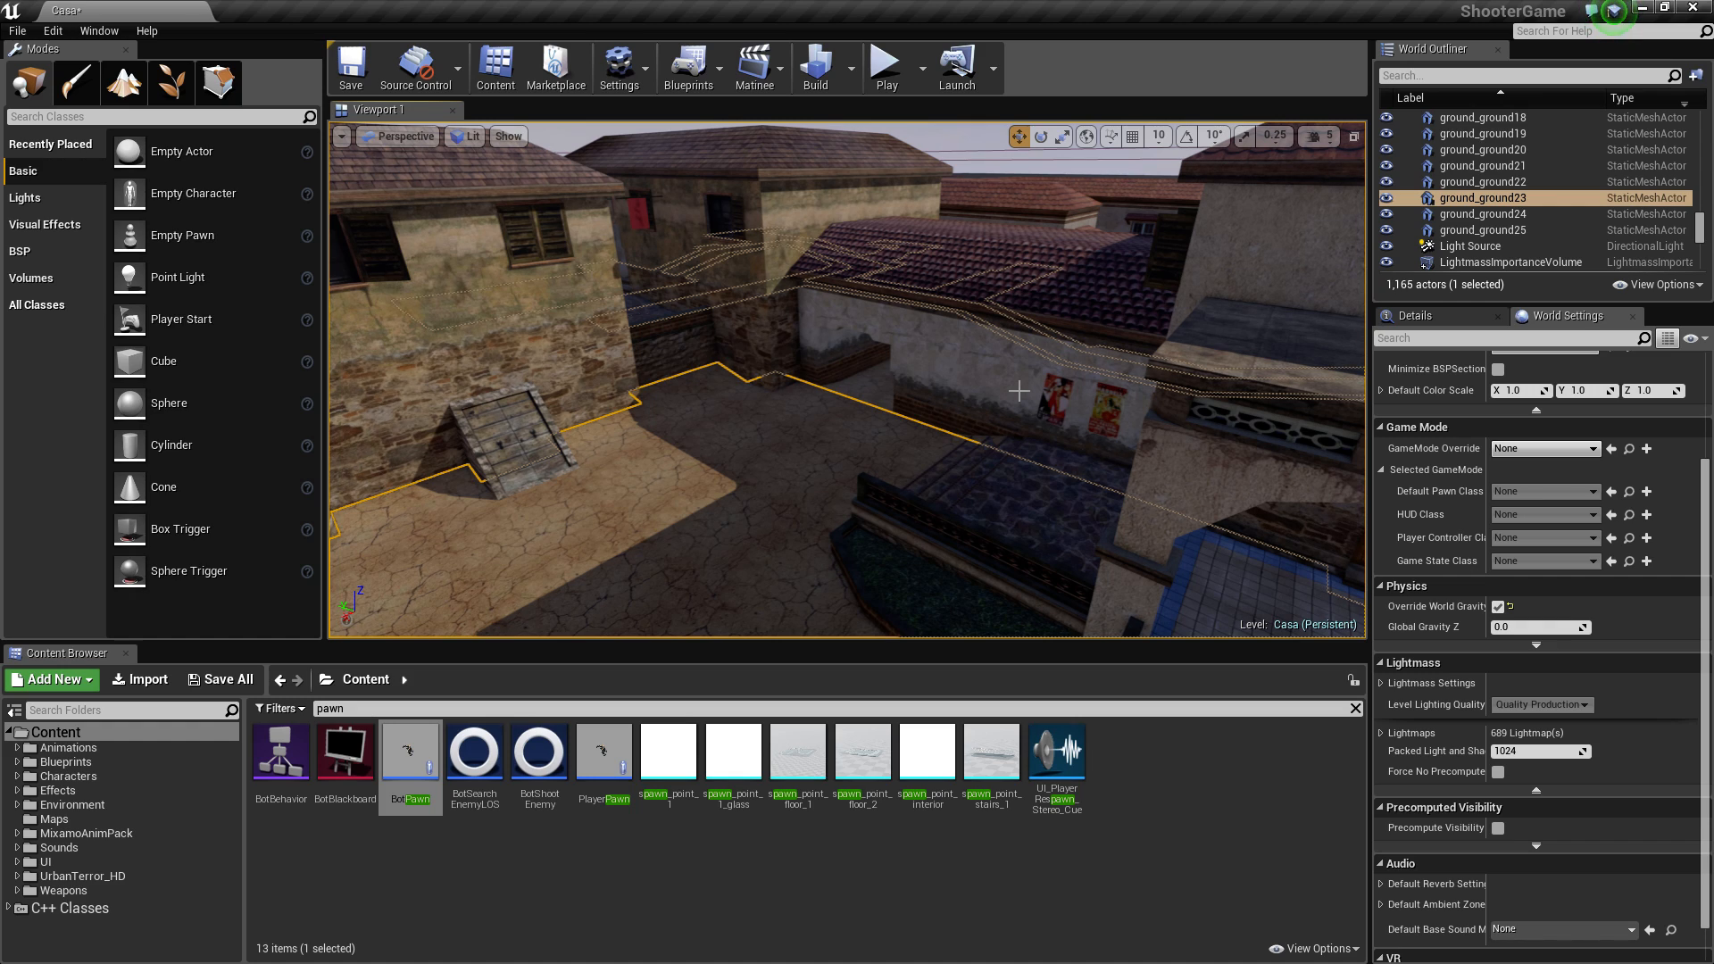
pyautogui.press('Escape')
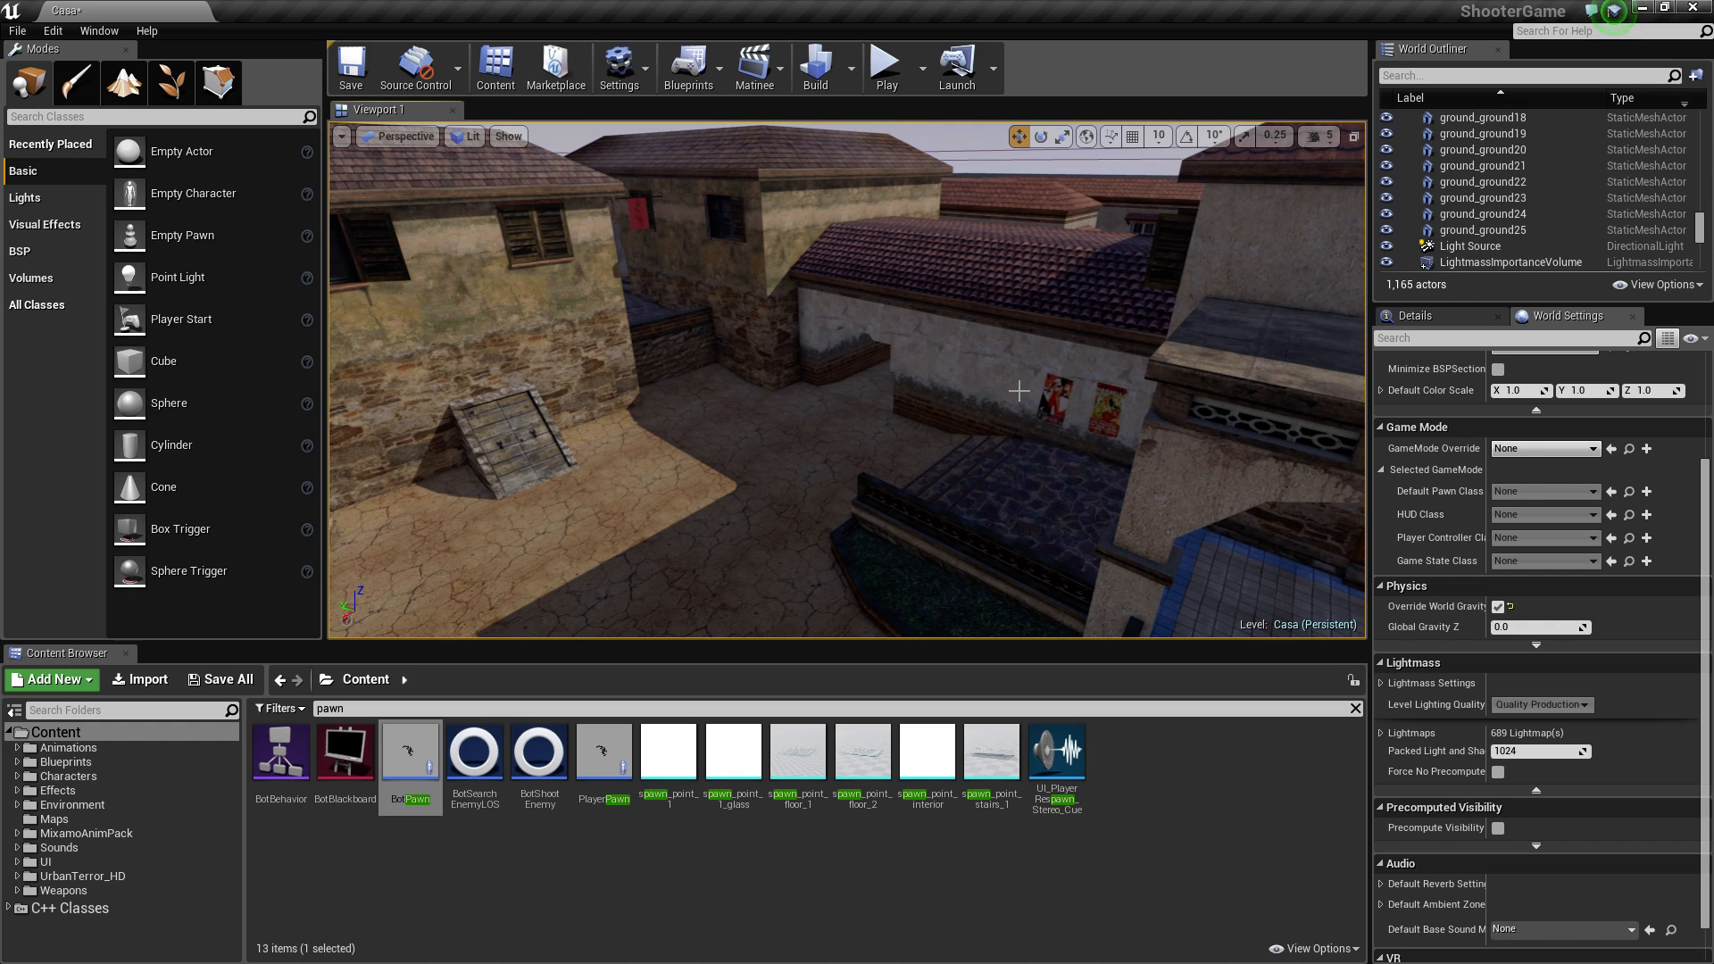